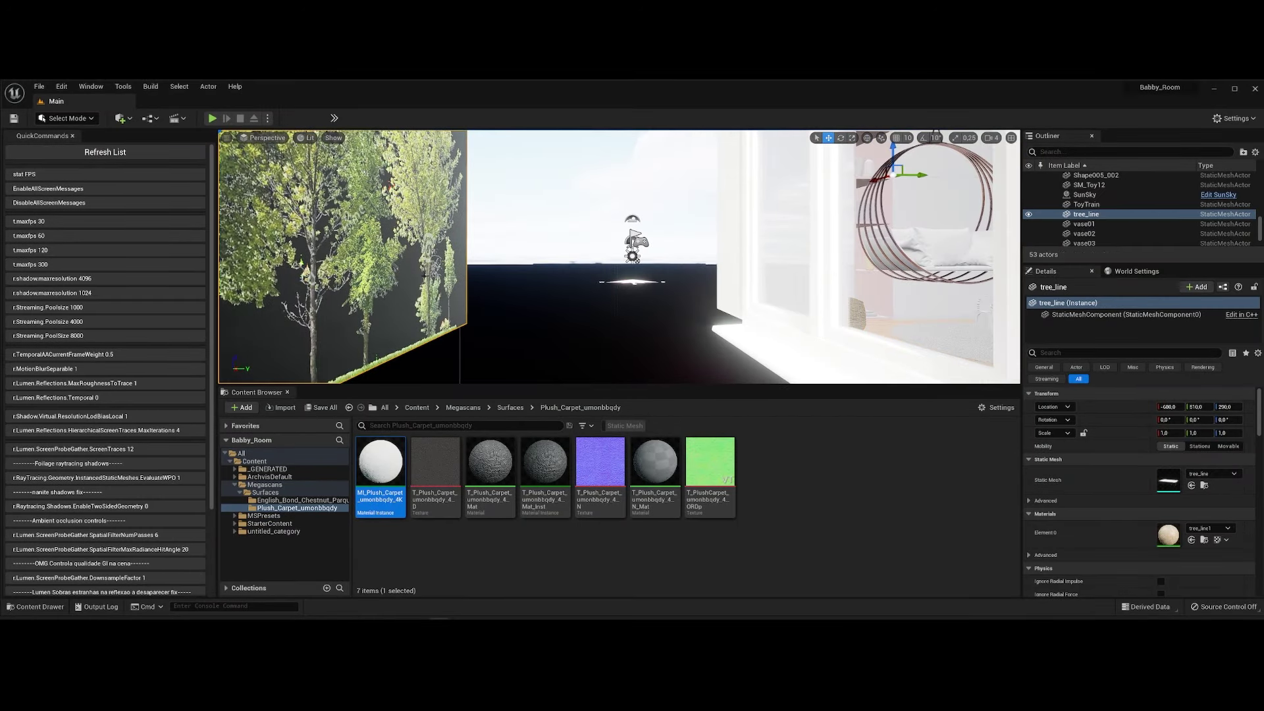
Select scene objects in turn: tree line, Cube_021, vase02, floor cube, door panel, wooden floor.
left_click(1034, 217)
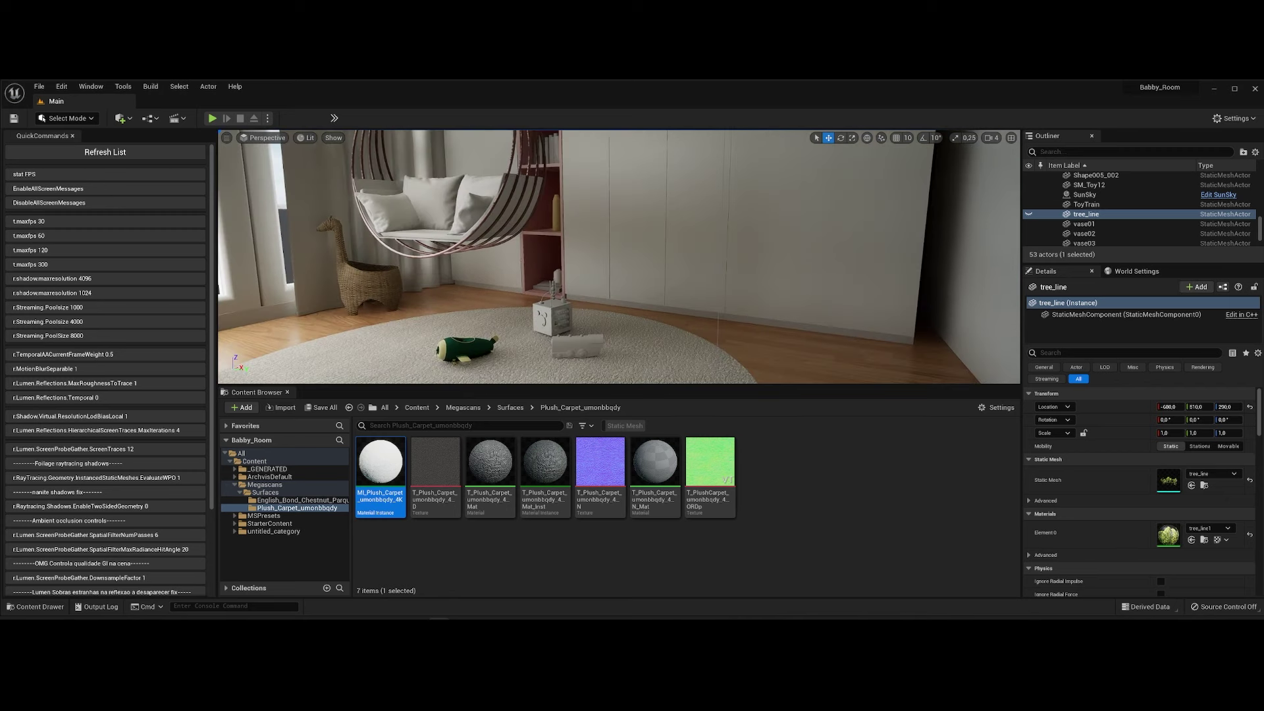
left_click(746, 328)
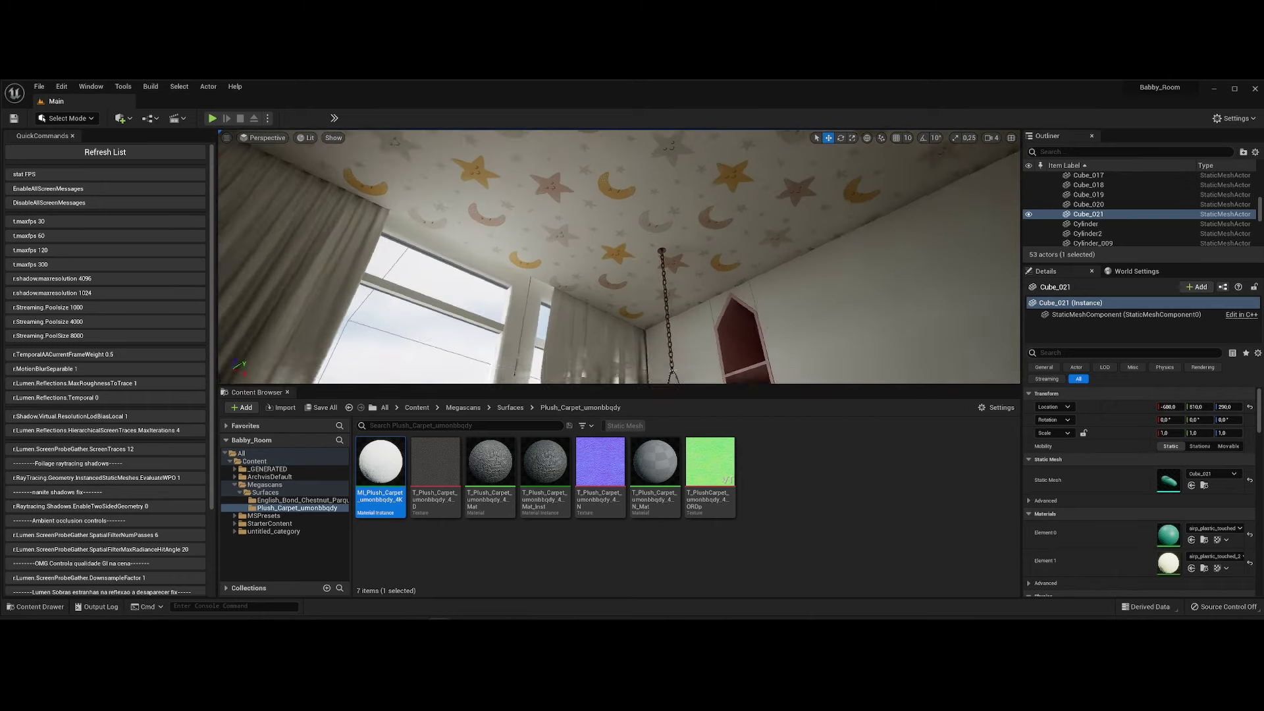
left_click(590, 302)
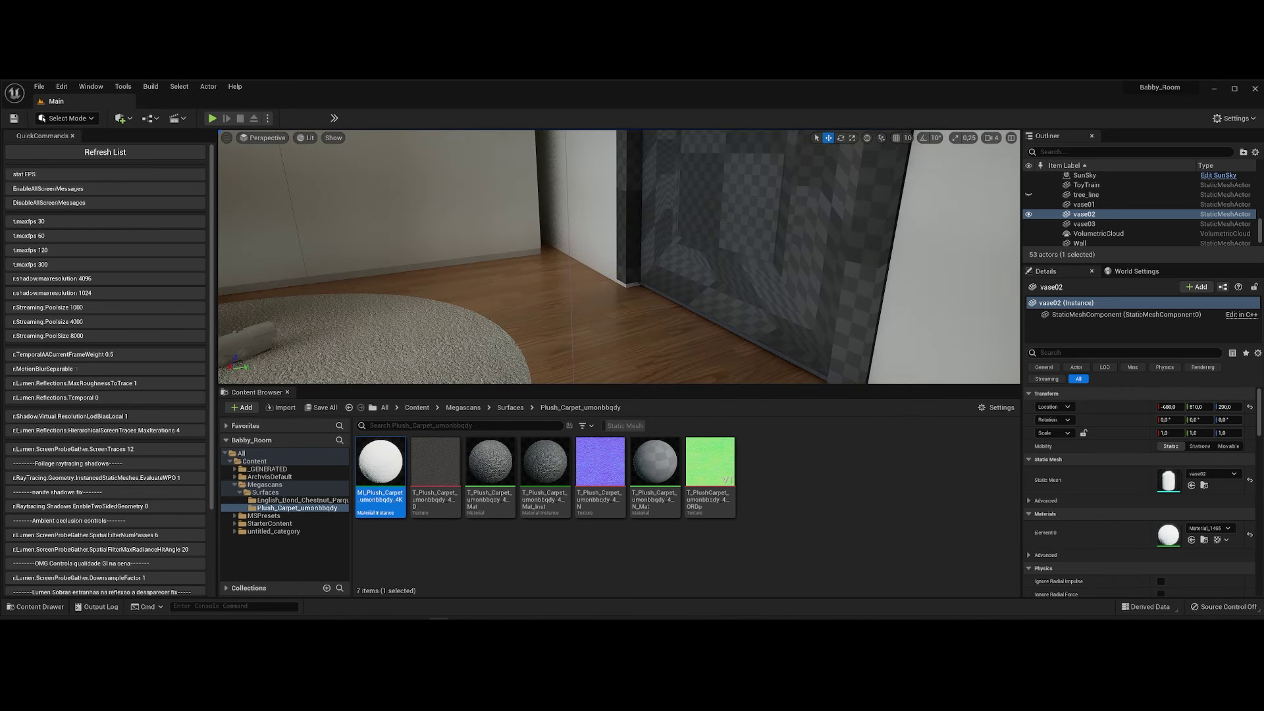
left_click(1081, 214)
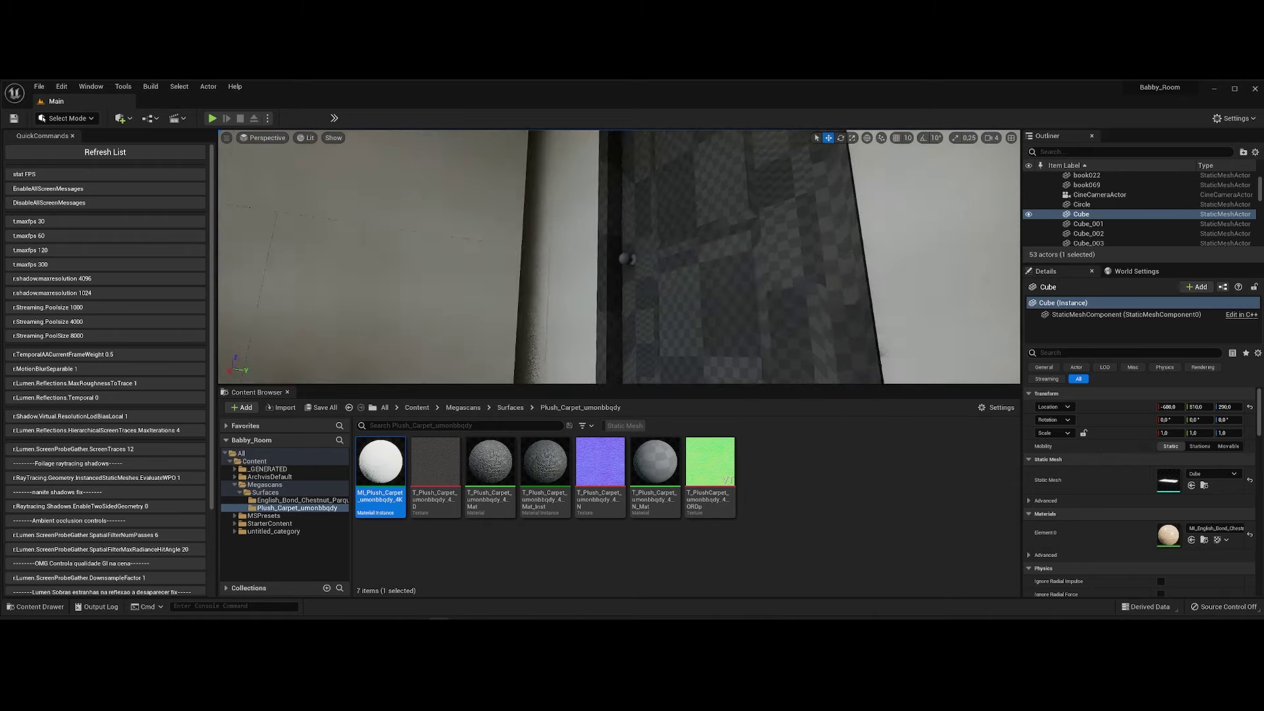
left_click(663, 291)
left_click(492, 364)
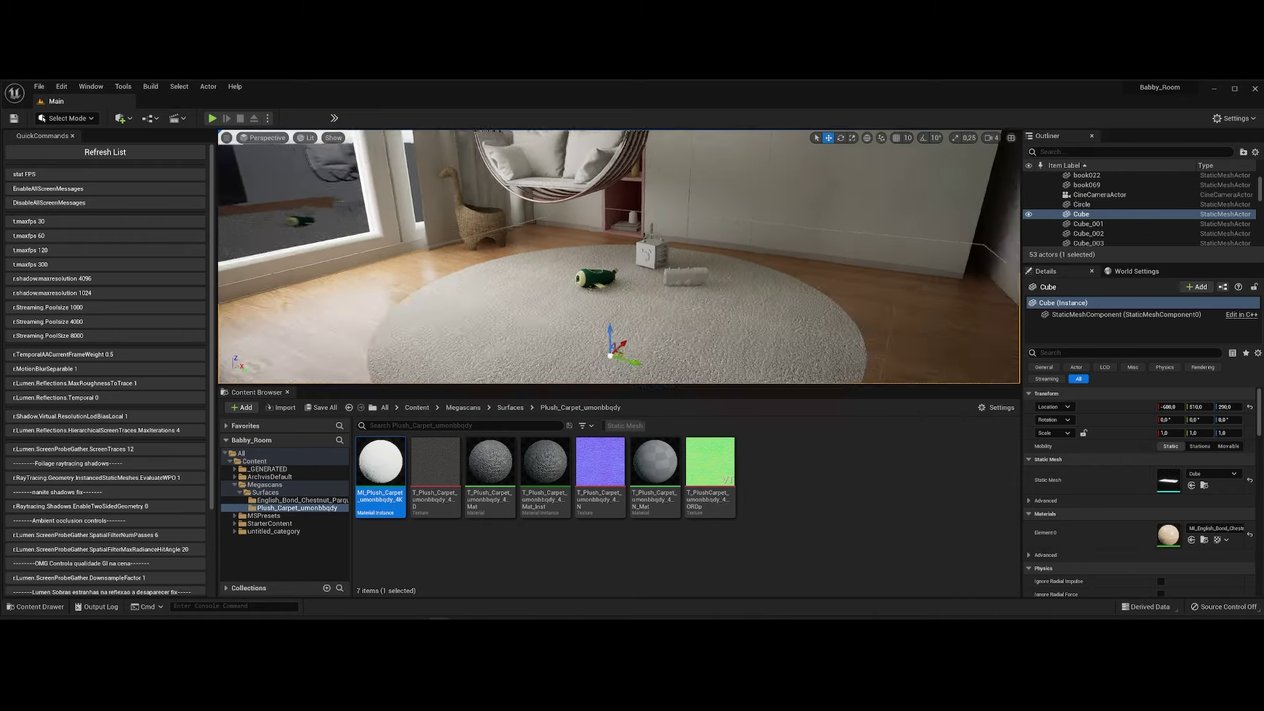
Nudge the floor up, undo it, and frame the door with its handle selected.
left_click_drag(396, 327, 399, 327)
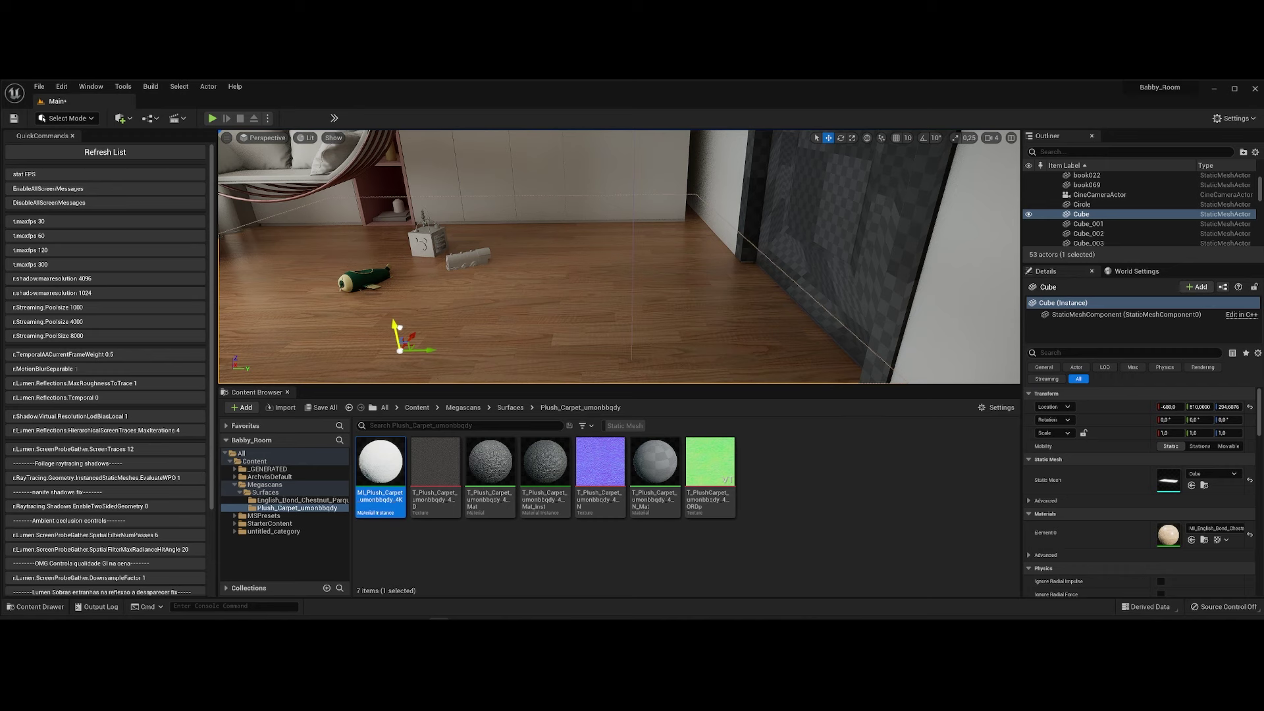
key("ctrl+z")
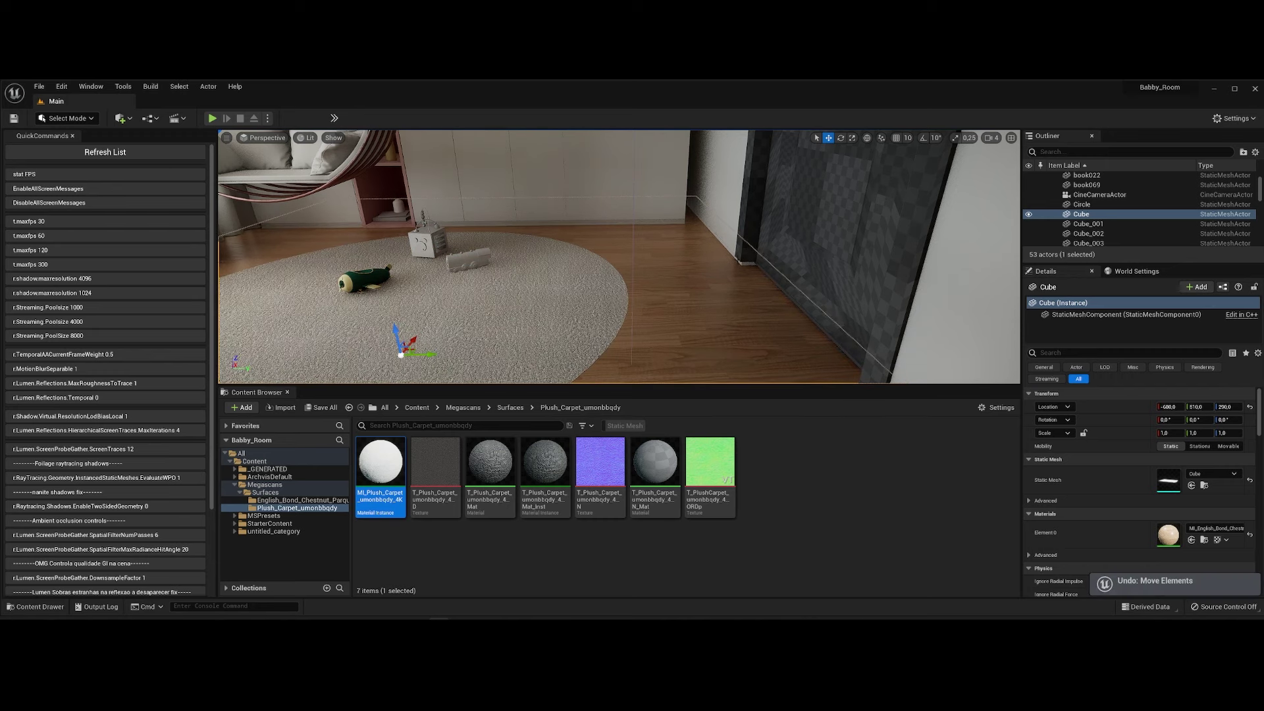
key("ctrl+z")
key("f")
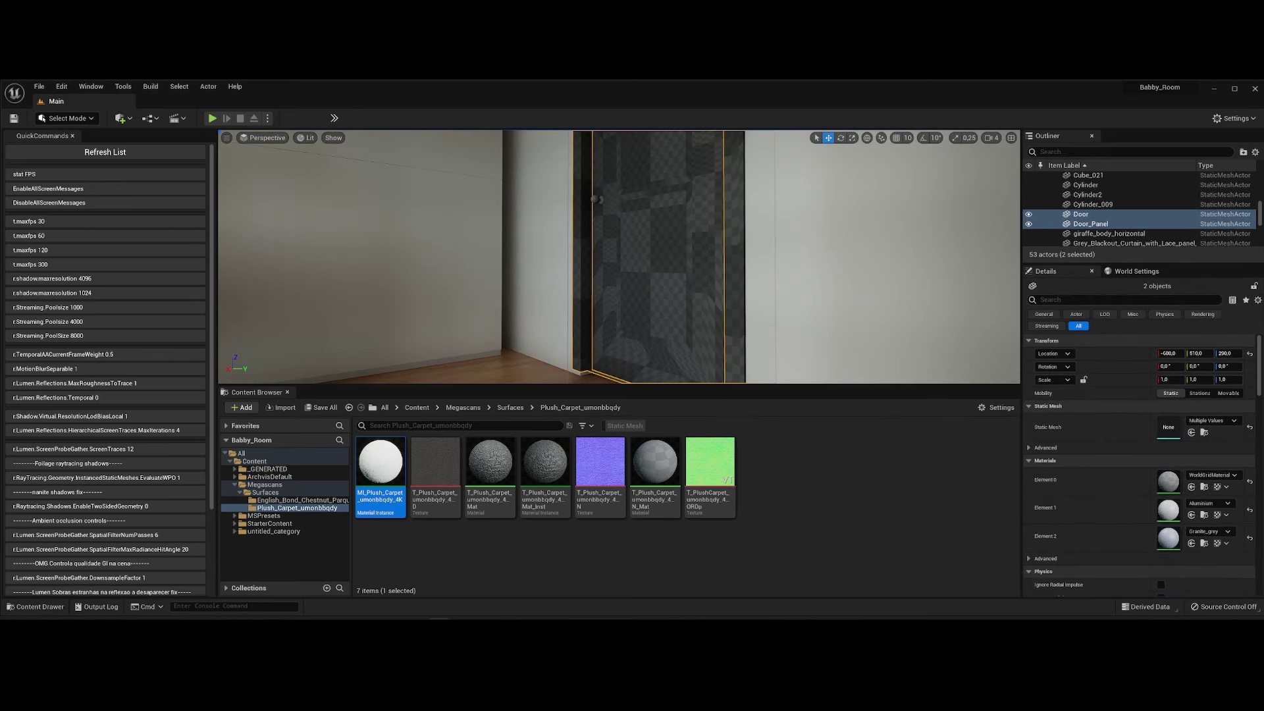
key("ctrl+z")
Set a new pivot offset for the door, door panel and handle, then fly back to the hanging chair.
right_click(619, 214)
mouse_move(704, 374)
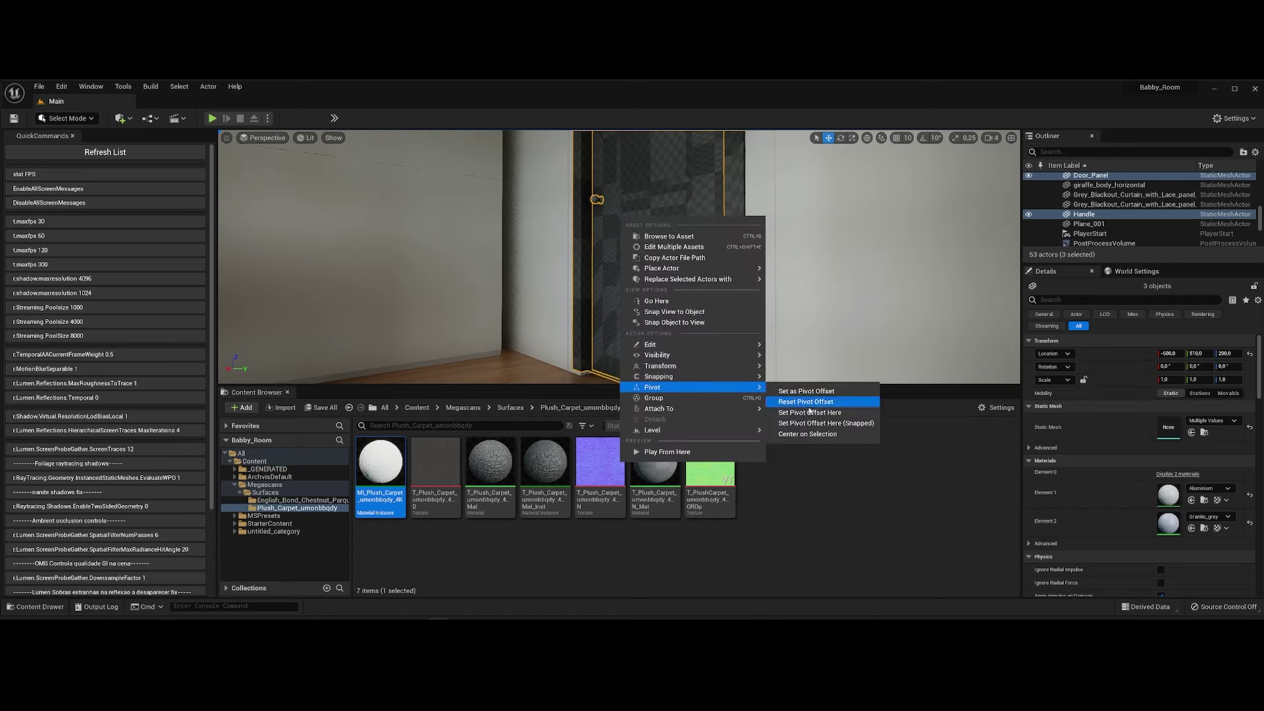
left_click(823, 389)
right_click(640, 232)
left_click(819, 438)
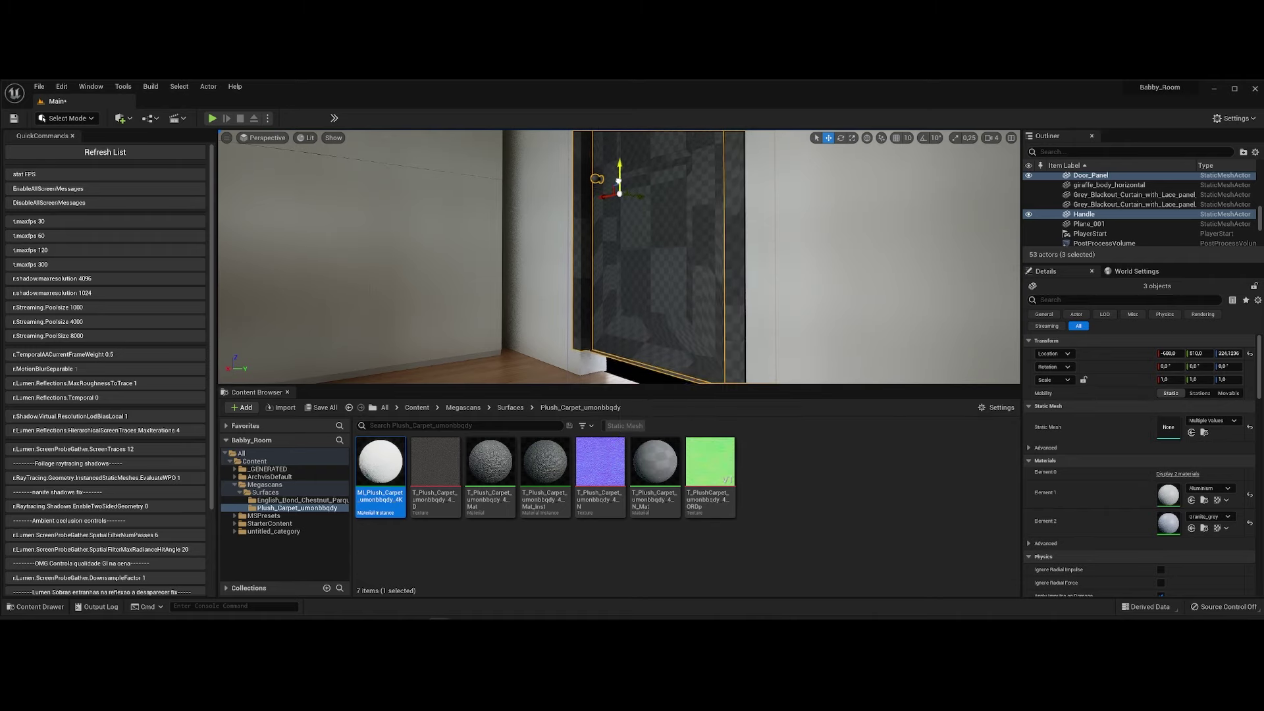
key("ctrl+z")
right_click_drag(624, 209, 724, 217)
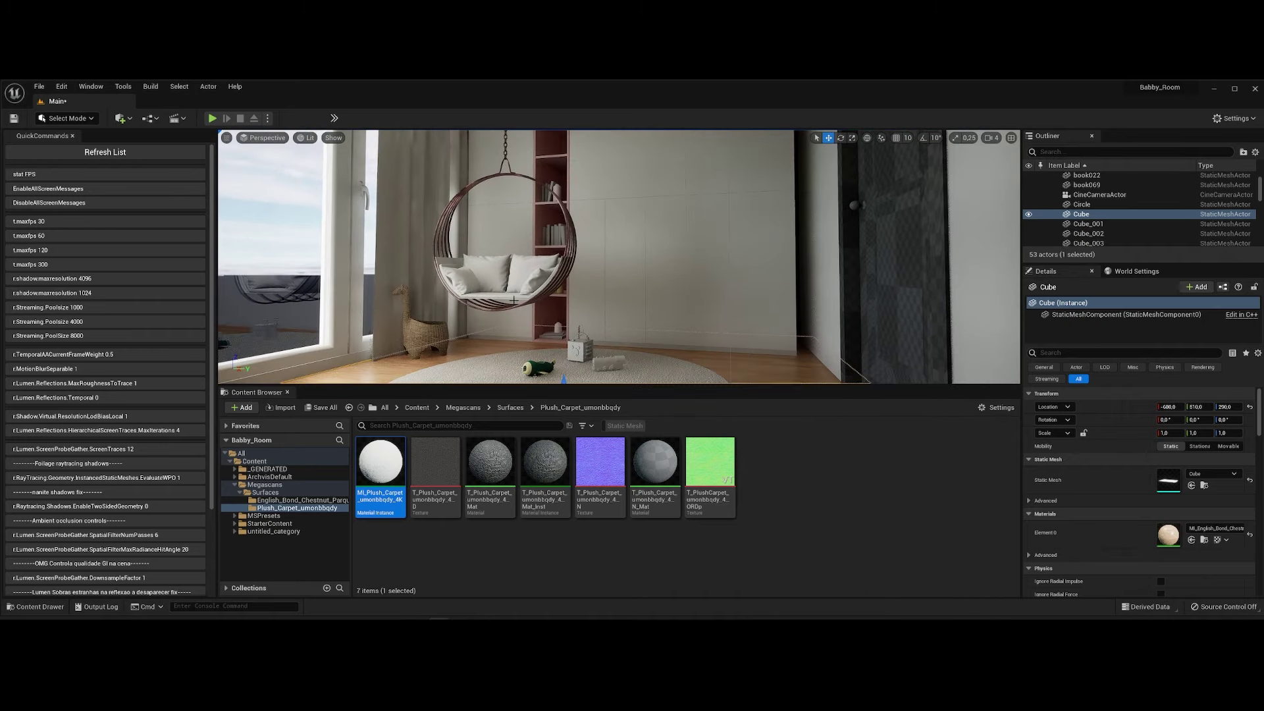
In Quixel Bridge, search 'pvc' and view the scratched polycarbonate plastic under Other.
left_click(510, 408)
left_click(122, 118)
left_click(197, 158)
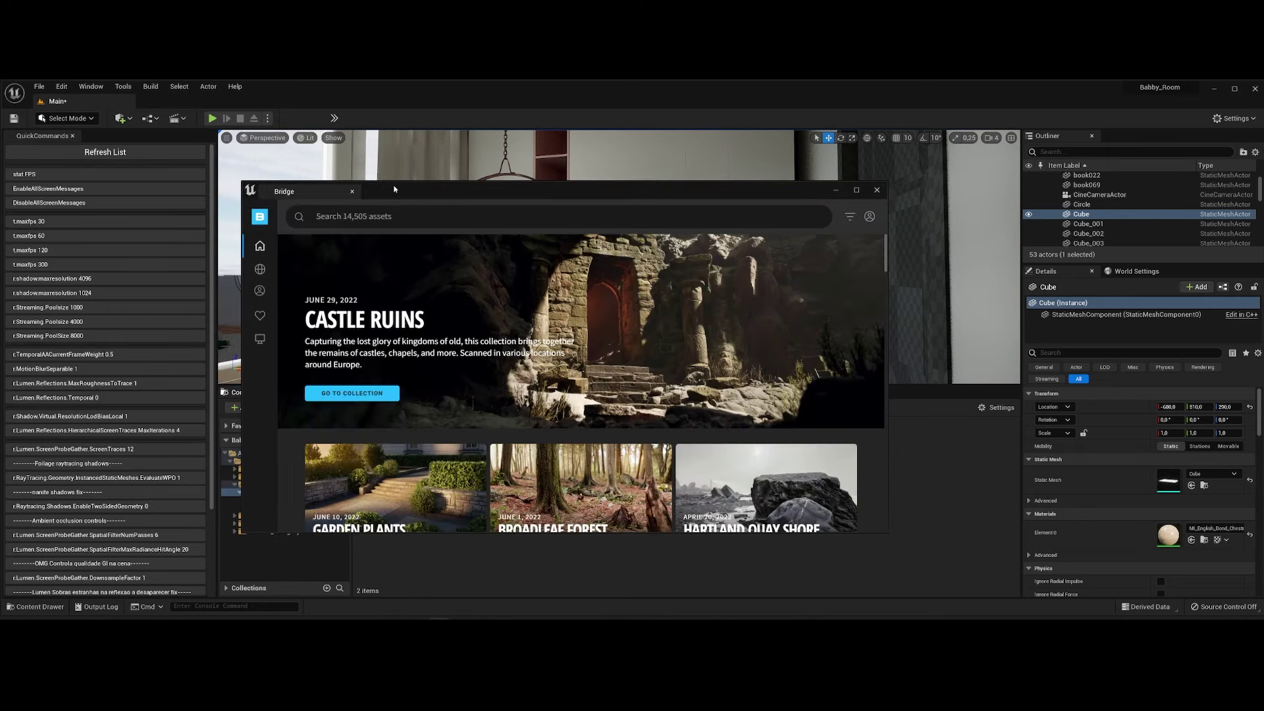
left_click(395, 216)
type("pvc")
key("Return")
left_click(526, 354)
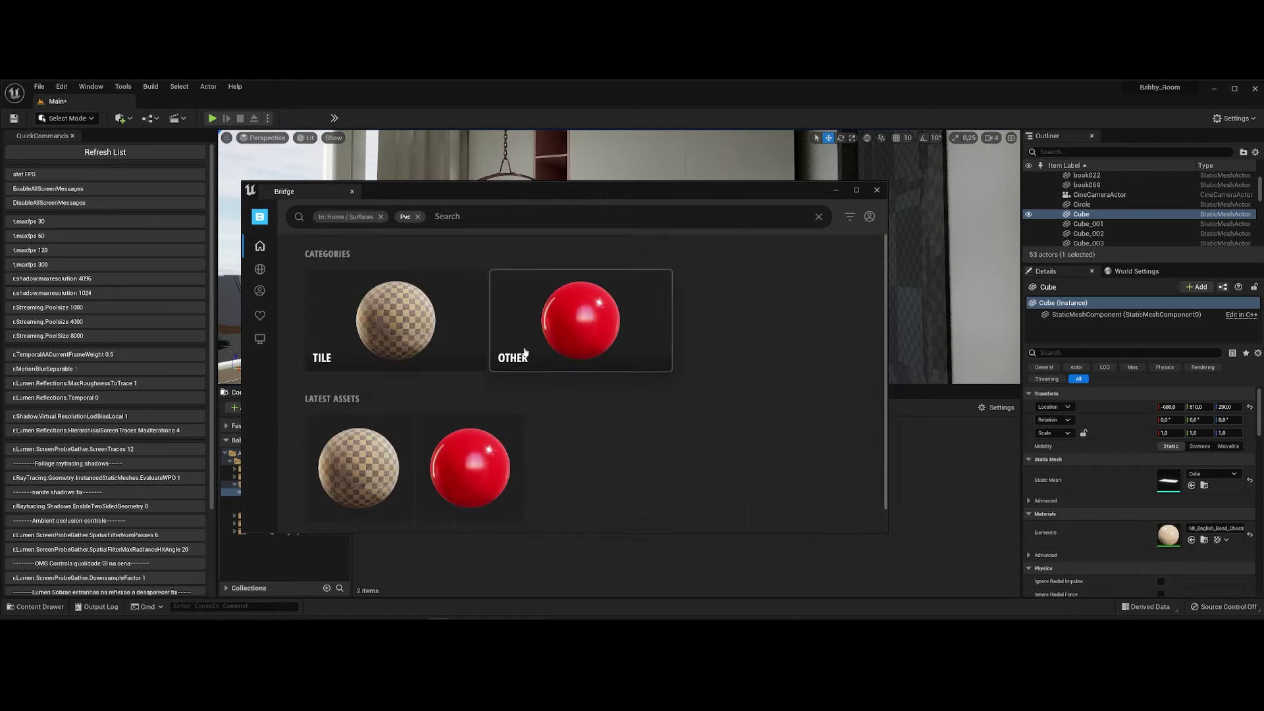
left_click(525, 354)
left_click(327, 393)
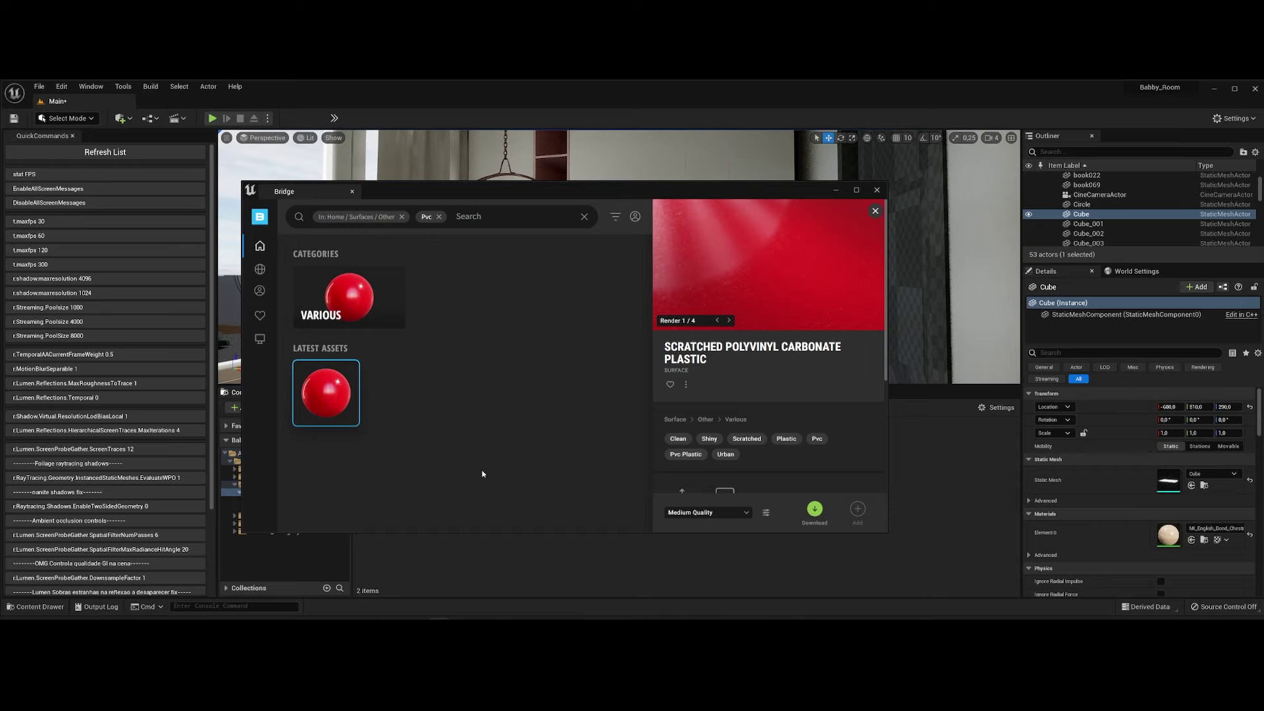
Clear the Pvc filter, browse the Plaster surfaces, and close Bridge.
left_click(439, 217)
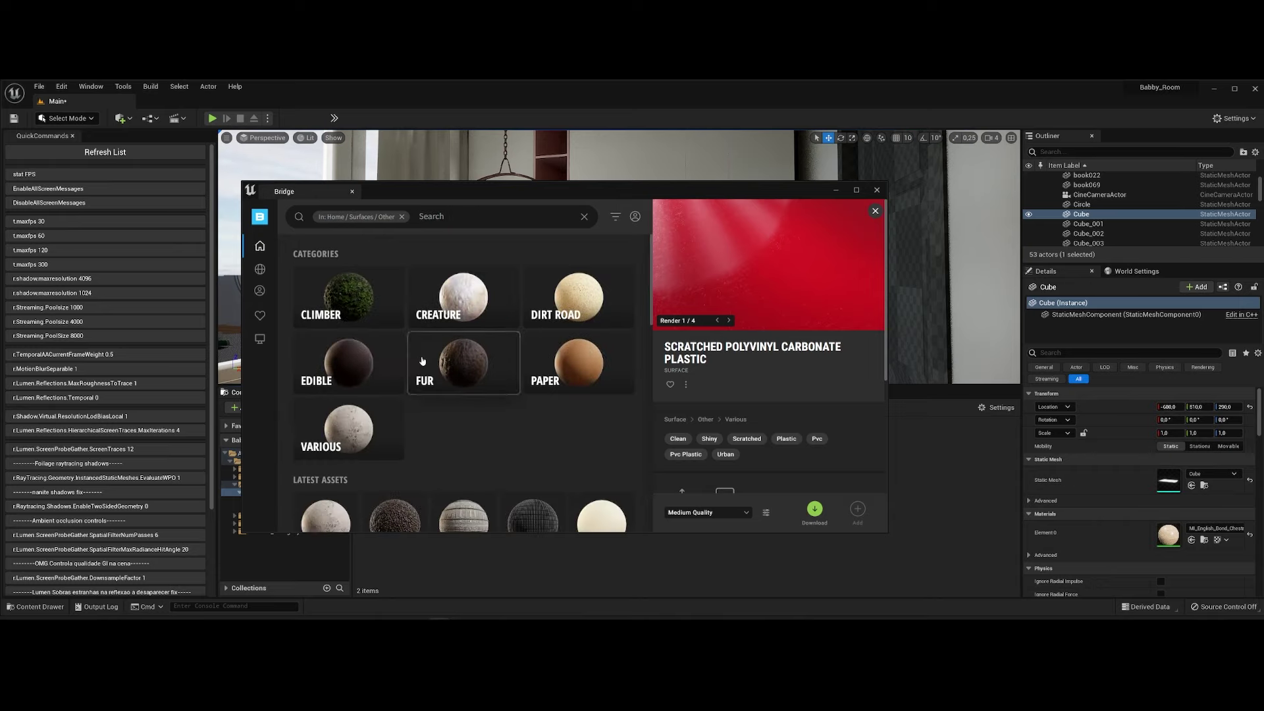
mouse_move(261, 249)
scroll(340, 433, "down", 2)
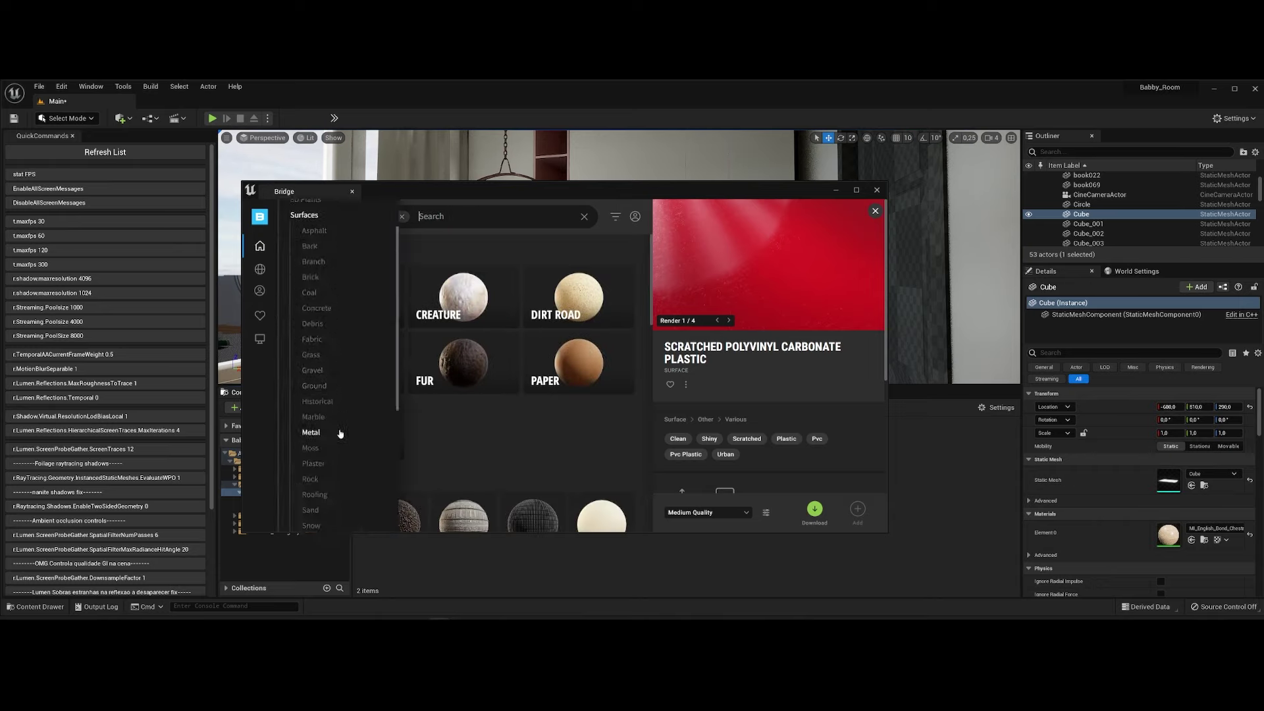
left_click(313, 464)
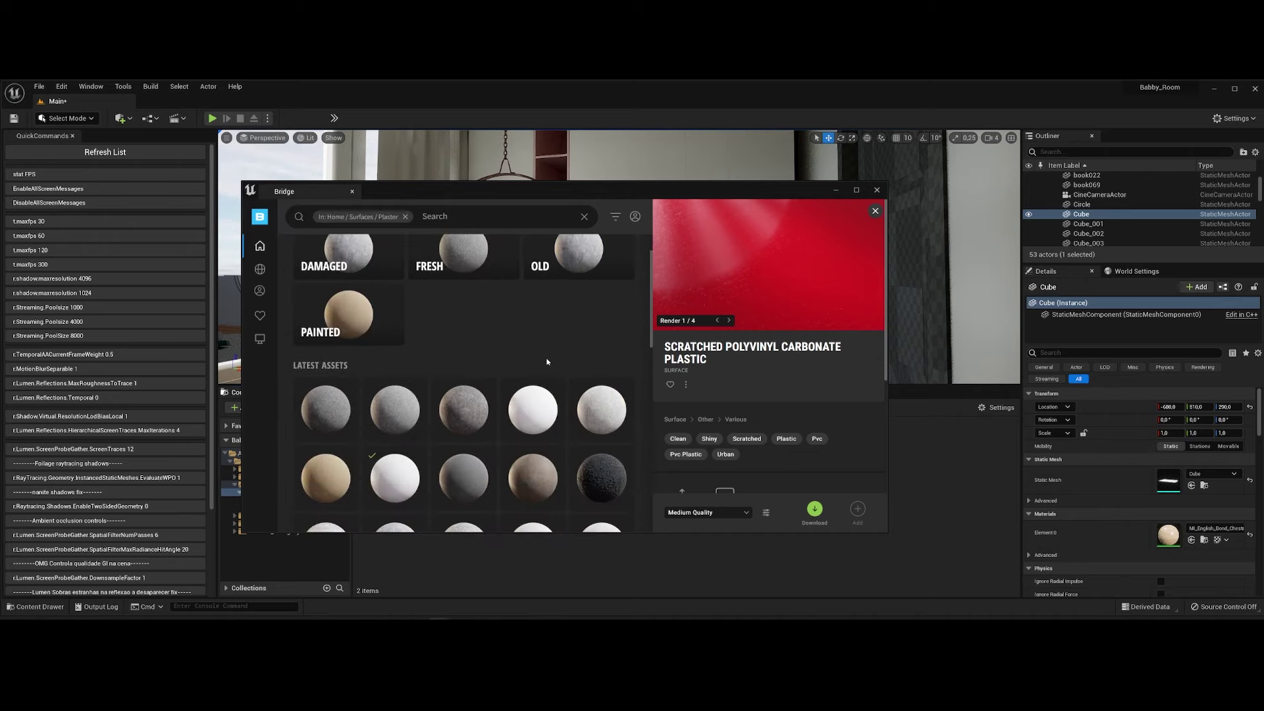
scroll(511, 381, "down", 5)
scroll(498, 408, "down", 3)
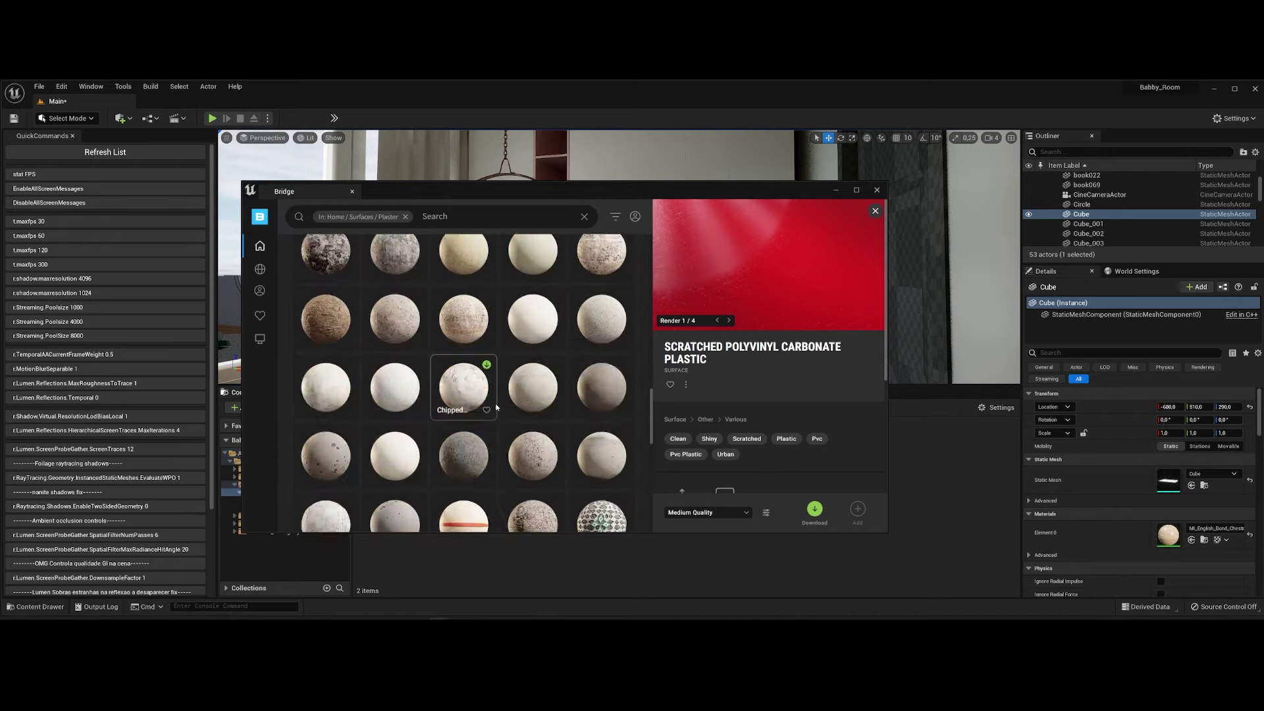
scroll(499, 401, "down", 2)
scroll(498, 403, "up", 5)
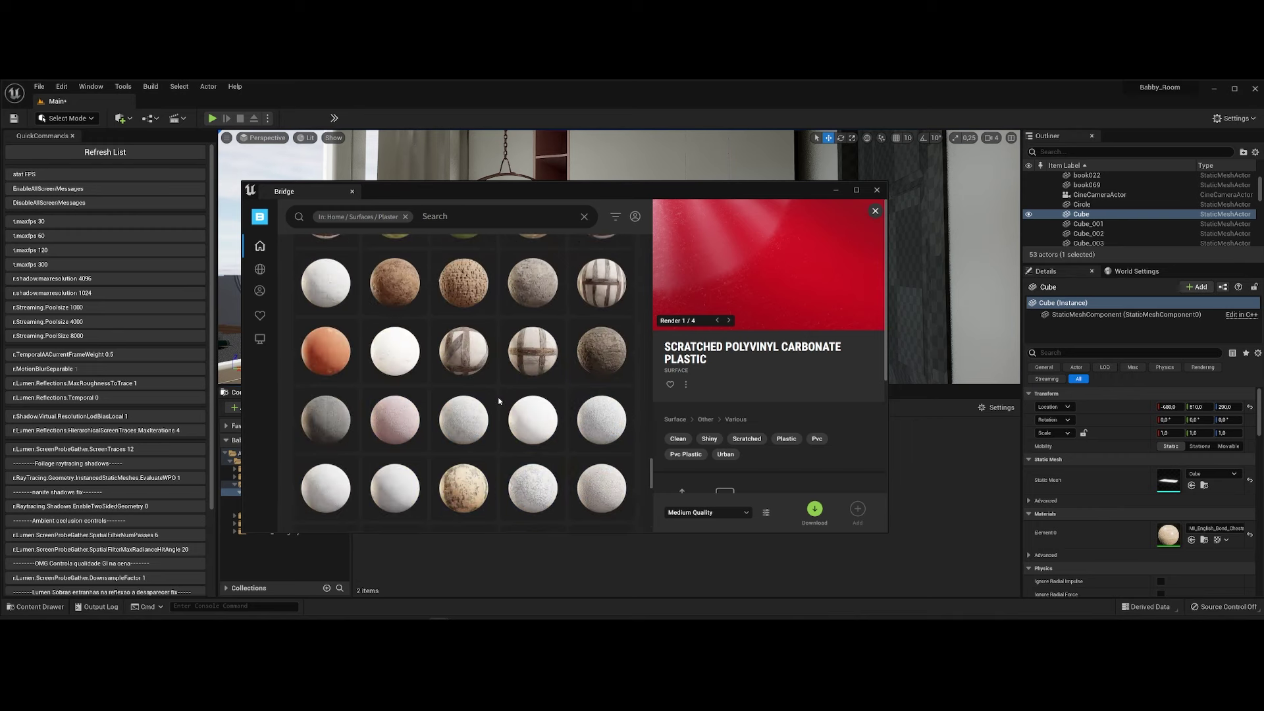
left_click(879, 192)
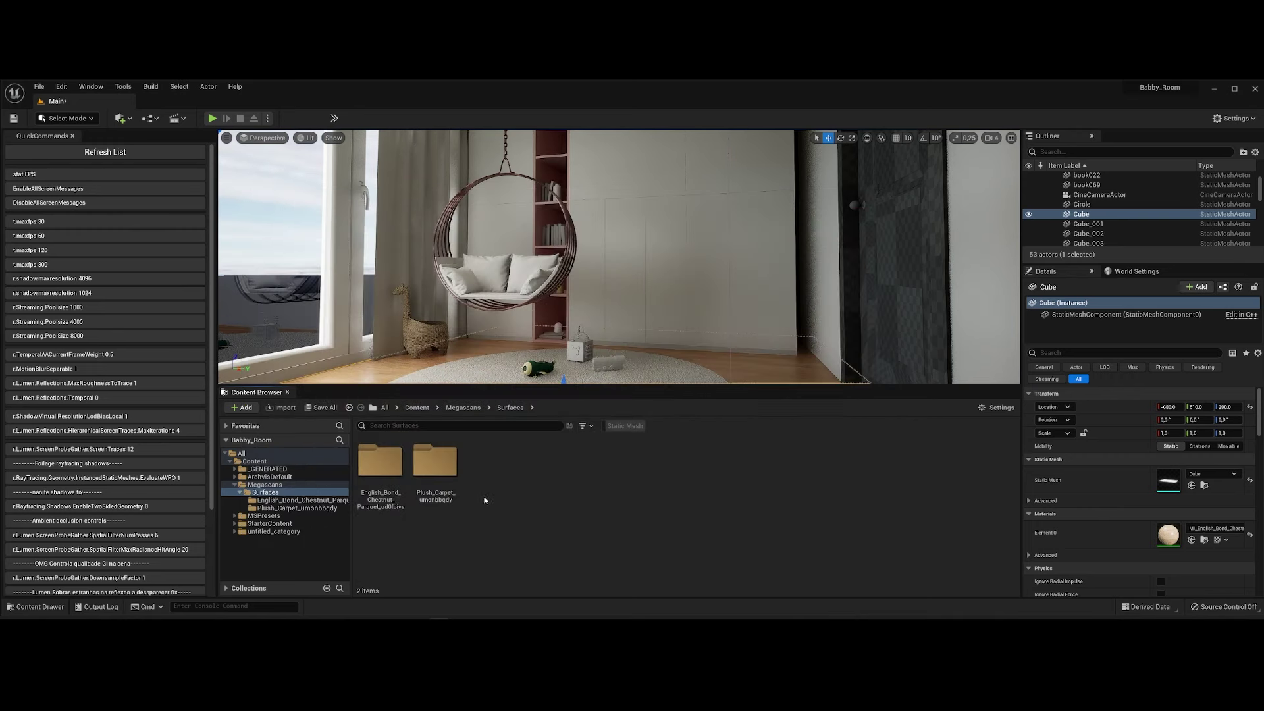
Navigate to StarterContent > Materials in the Content Browser.
left_click(416, 407)
double_click(563, 481)
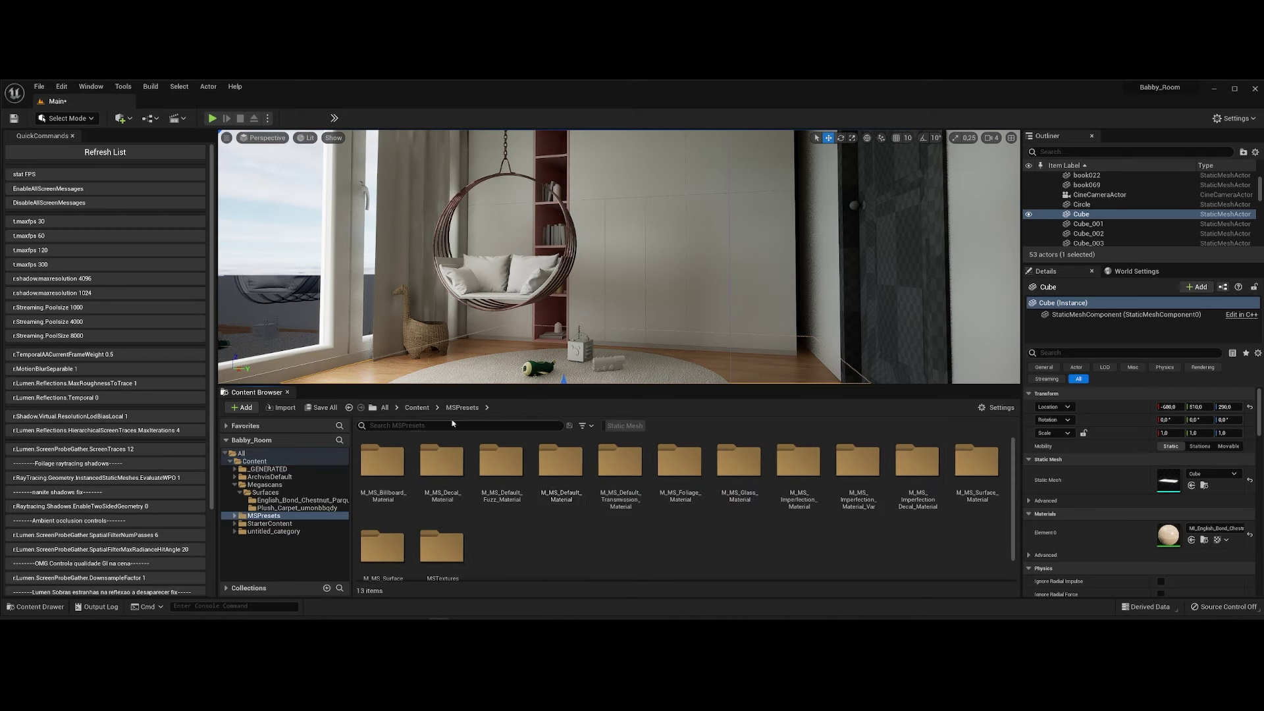
left_click(417, 407)
double_click(553, 491)
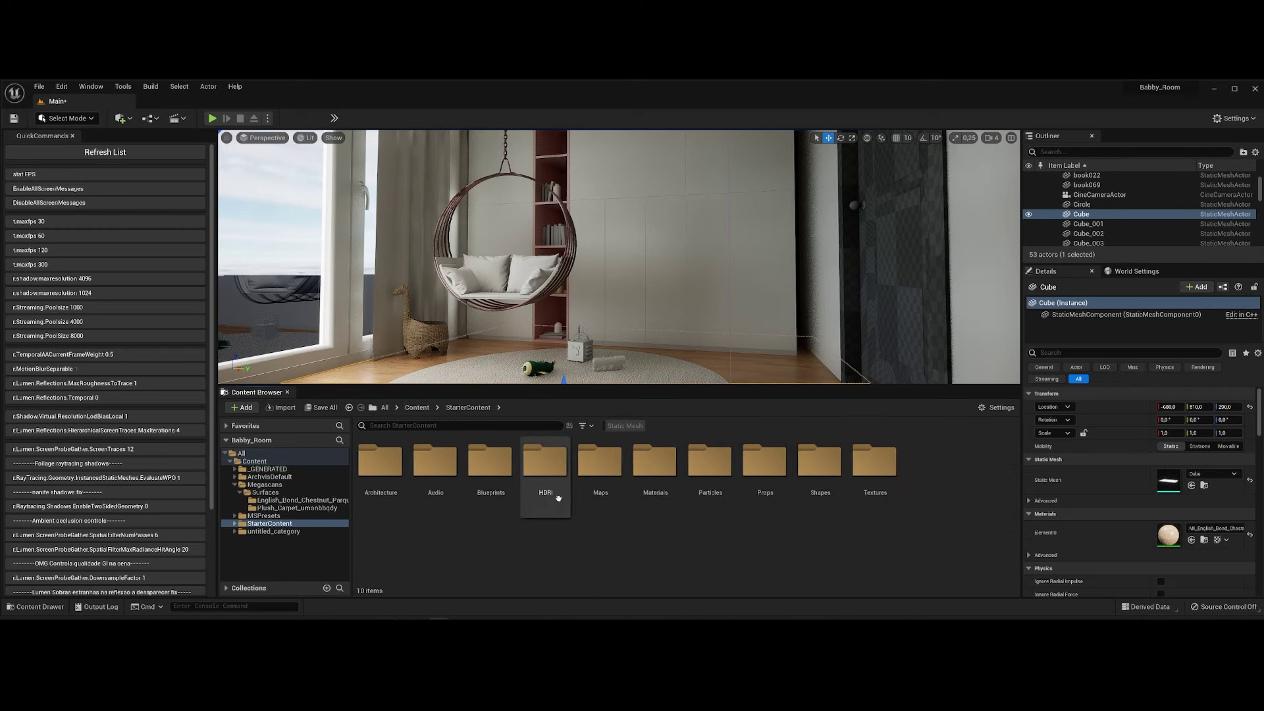
double_click(658, 500)
scroll(813, 509, "down", 2)
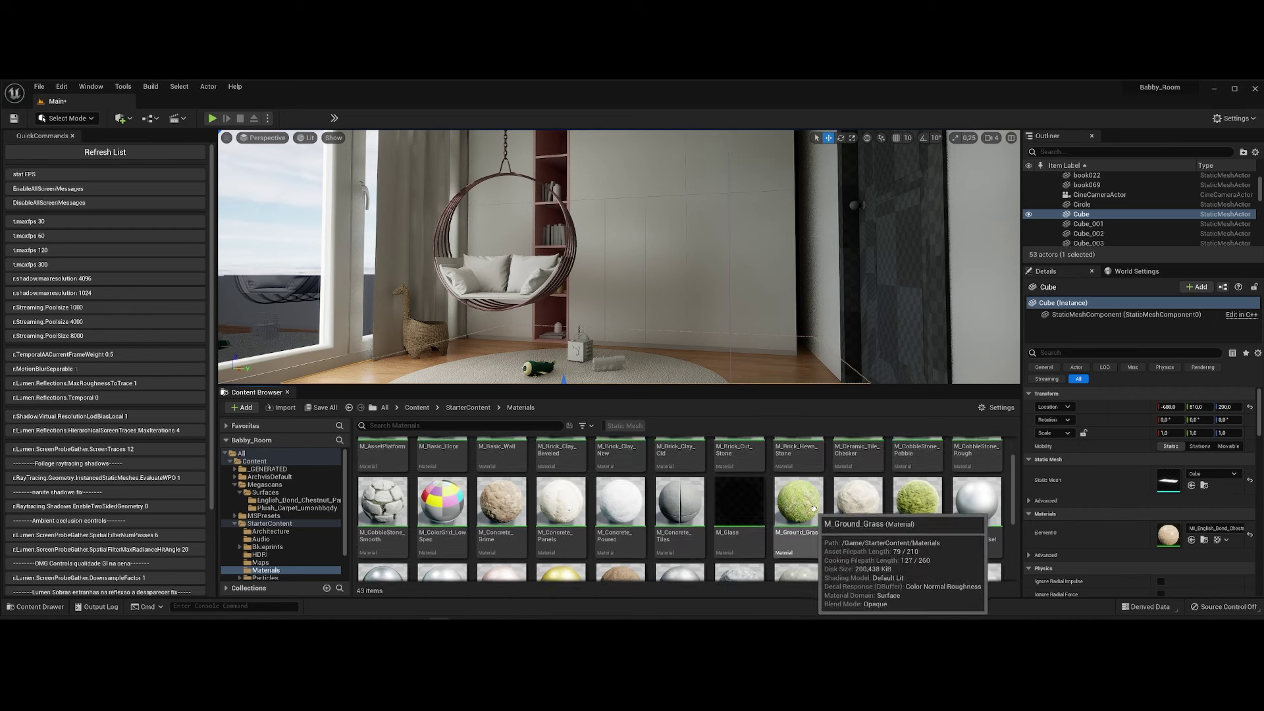
scroll(814, 508, "down", 2)
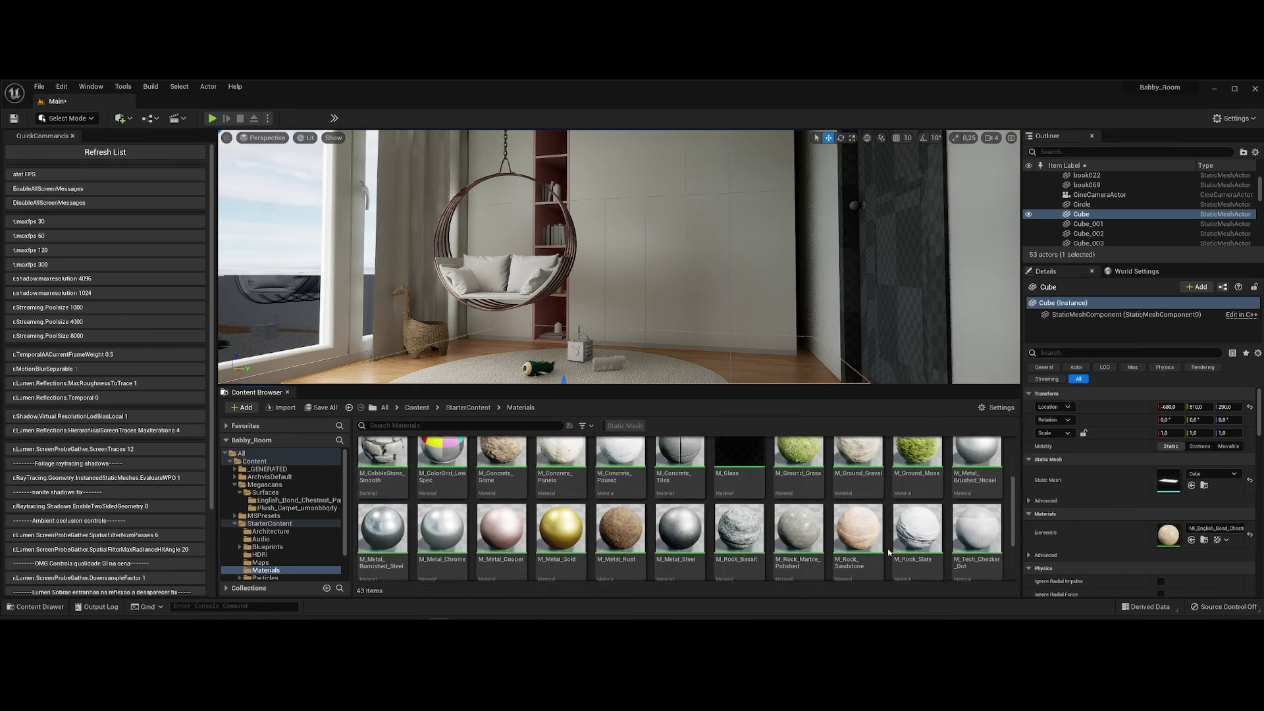
scroll(888, 552, "up", 2)
scroll(935, 543, "down", 4)
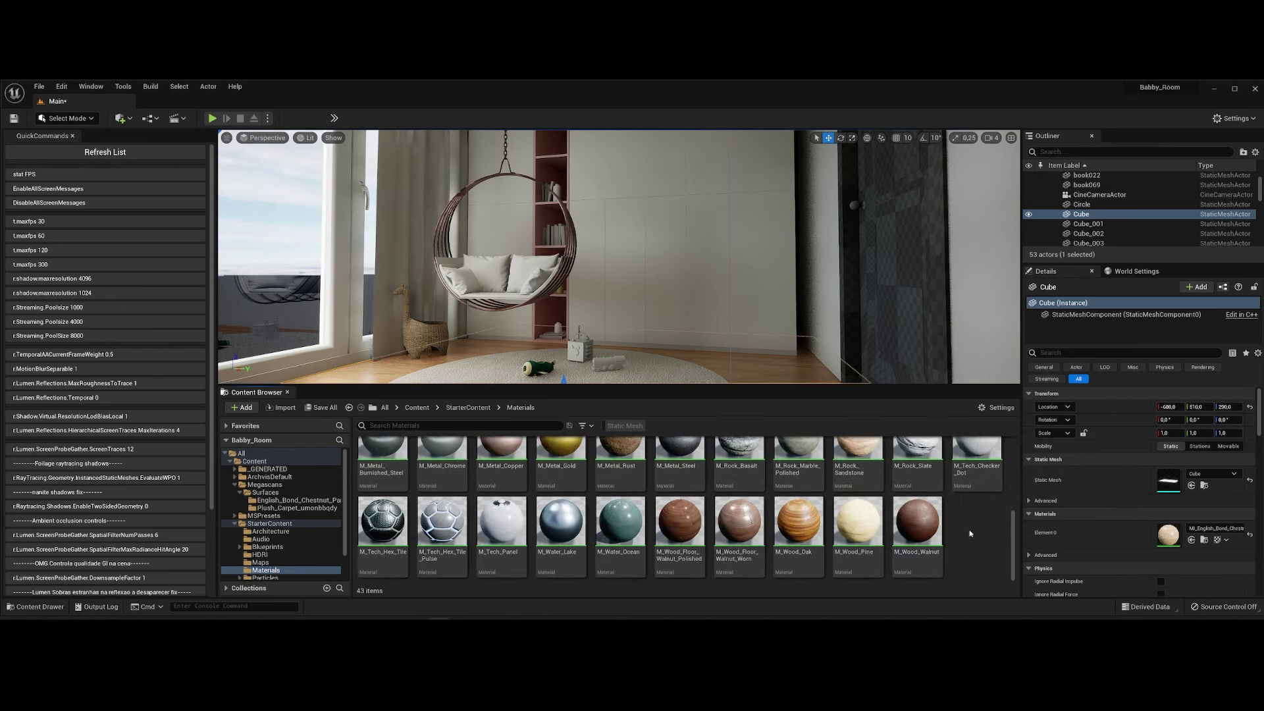
Create a new material named PVC and save it.
right_click(970, 534)
left_click(1001, 280)
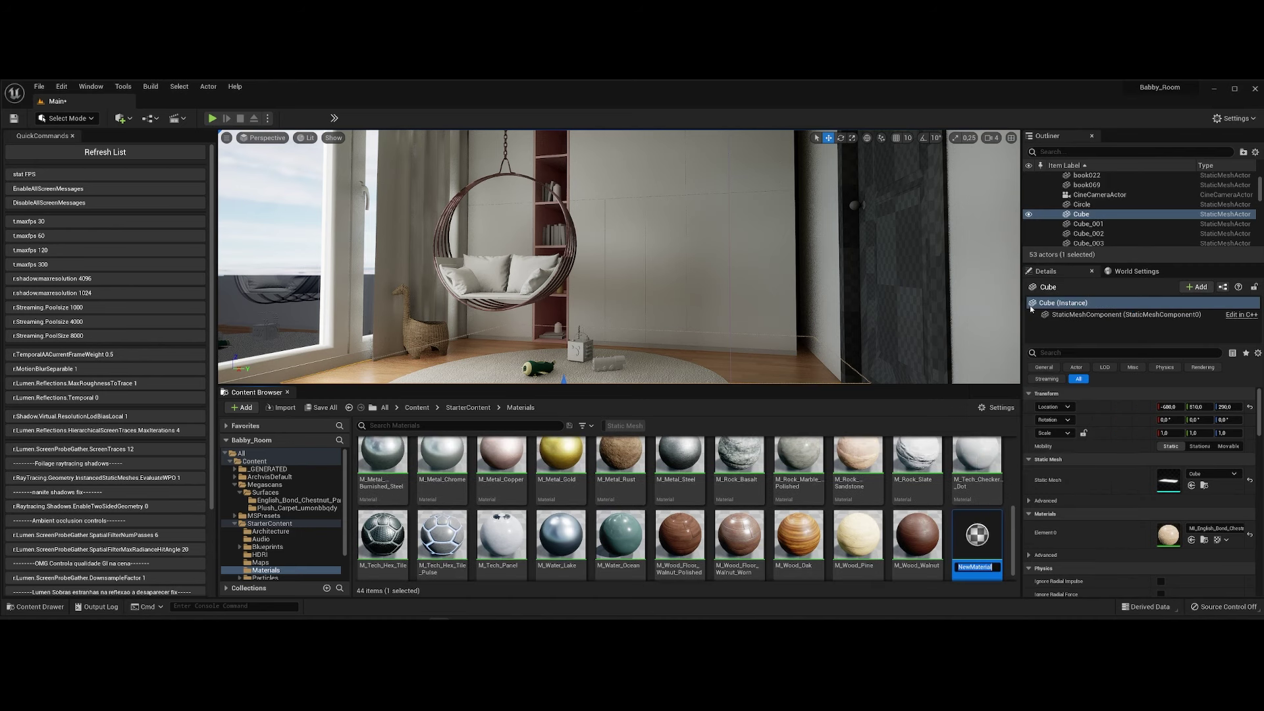
type("PVC")
key("Return")
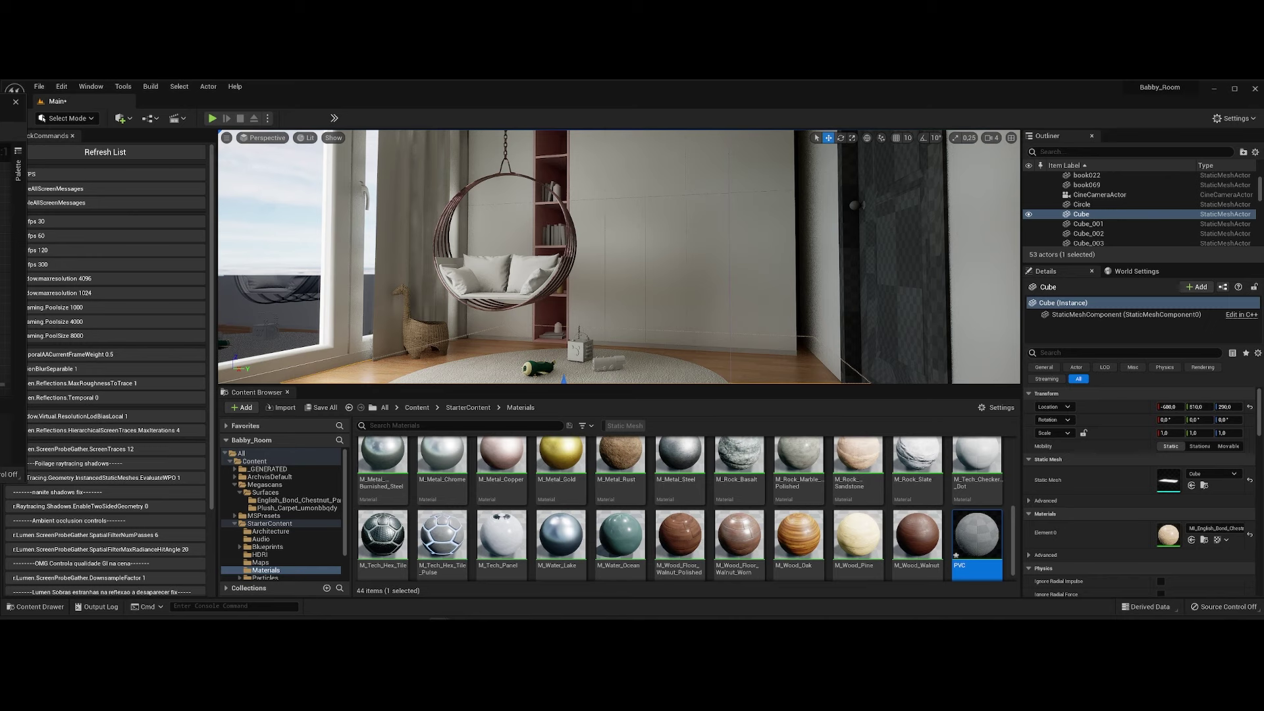
key("ctrl+s")
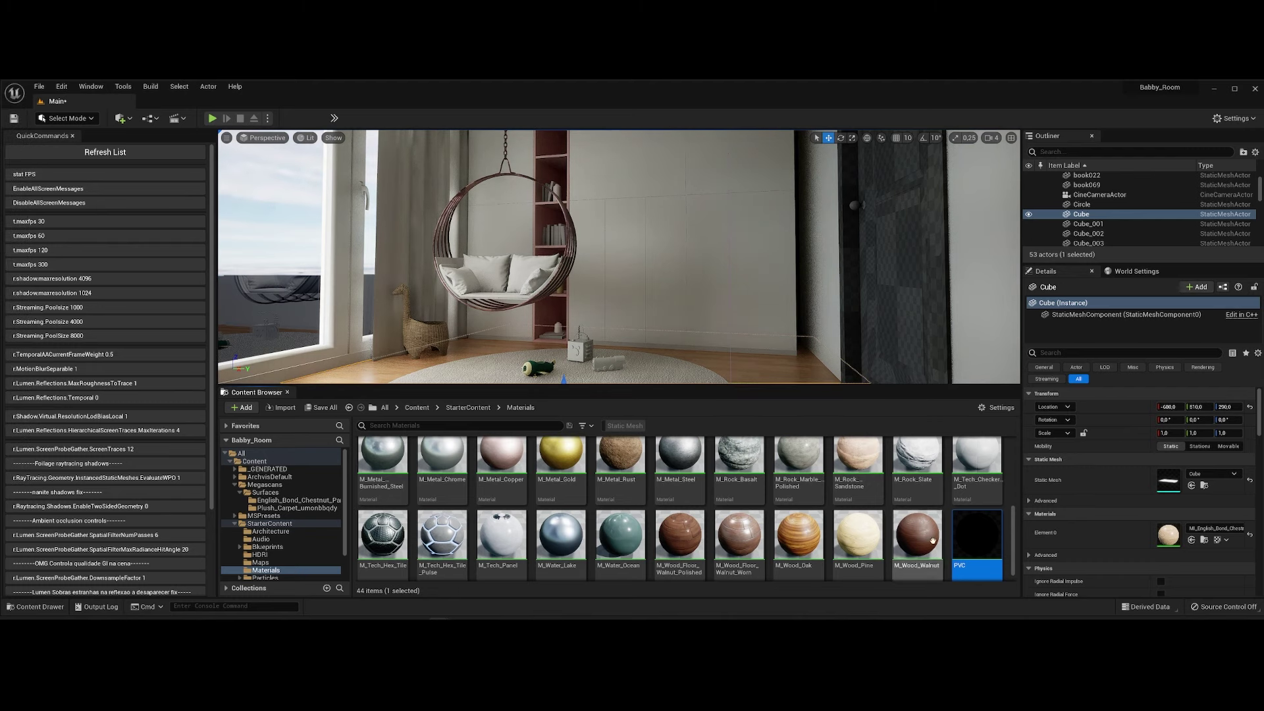
Create a material instance of PVC named PVC_white.
right_click(982, 540)
left_click(1027, 296)
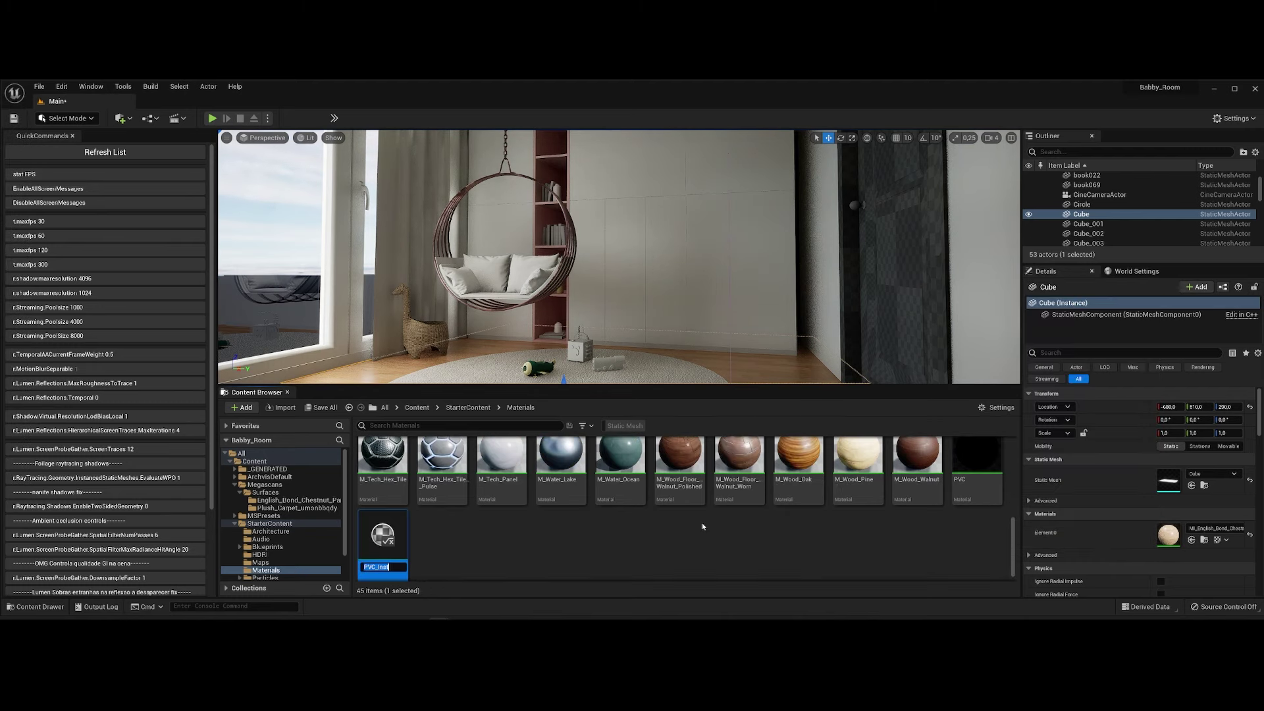
key("BackSpace")
key("BackSpace")
key("BackSpace")
type("white")
key("Return")
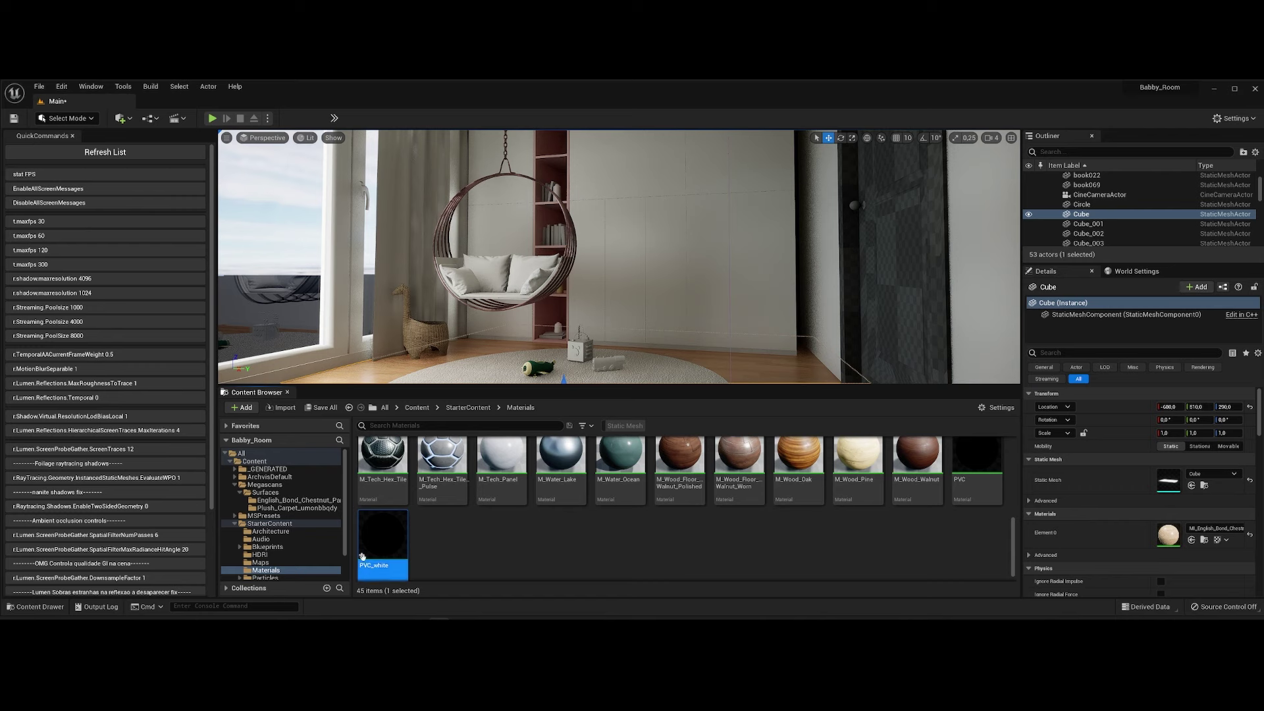
Enable the Color override on PVC_white and set it to near white.
double_click(382, 551)
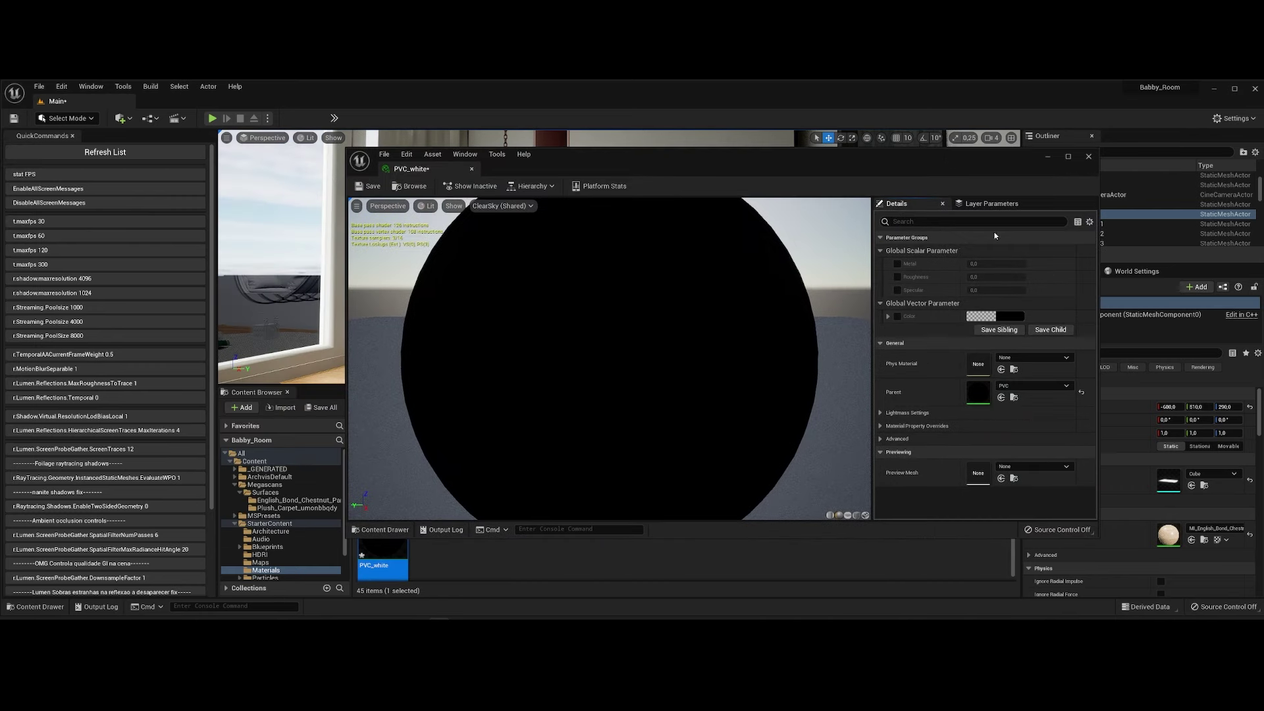
left_click(897, 316)
left_click(995, 316)
left_click_drag(1156, 447, 1157, 356)
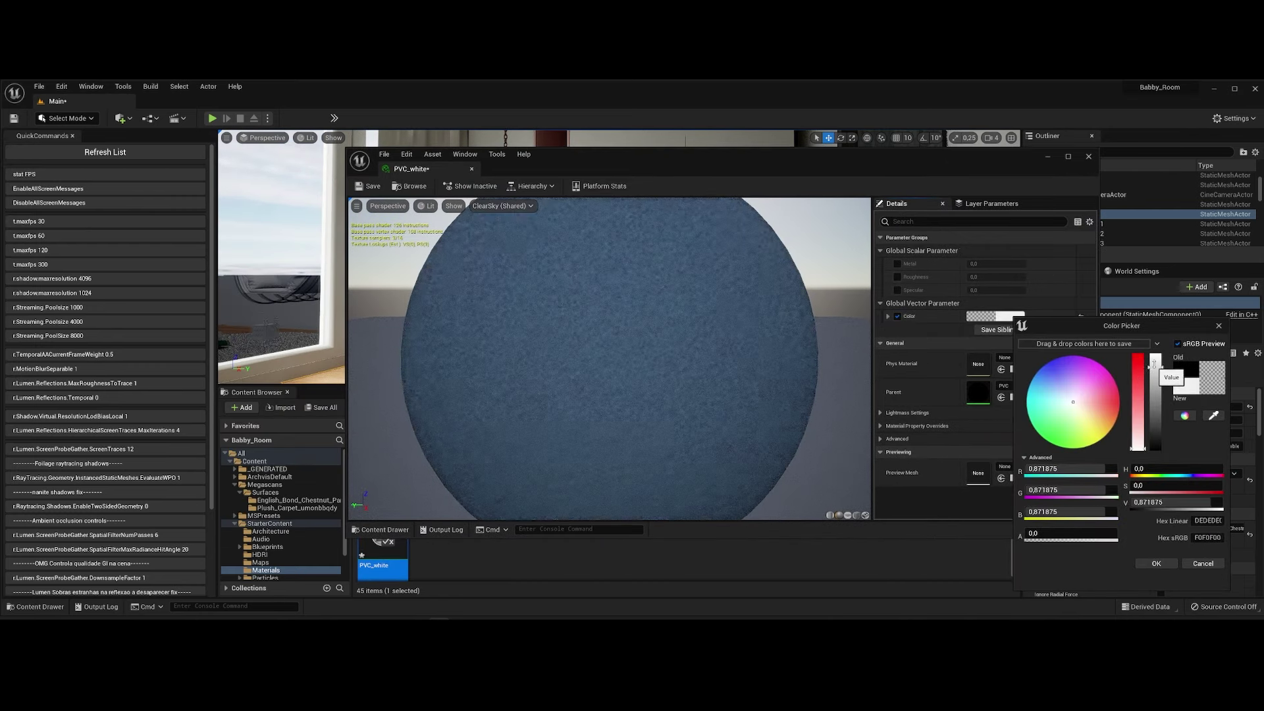
left_click(1156, 564)
mouse_move(893, 164)
left_mouse_down()
mouse_move(523, 169)
mouse_move(125, 136)
left_mouse_up()
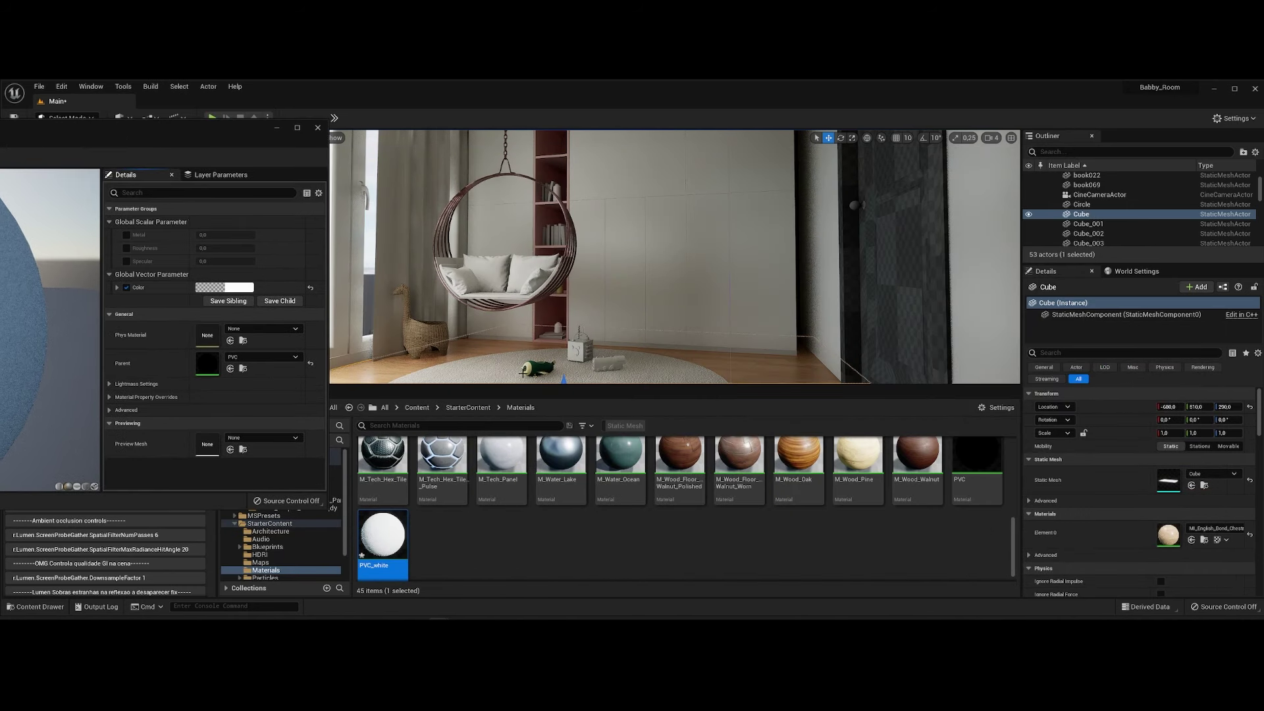
Apply PVC_white to the wall, set specular 0,0768, adjust roughness, and save it.
left_click_drag(383, 537, 626, 305)
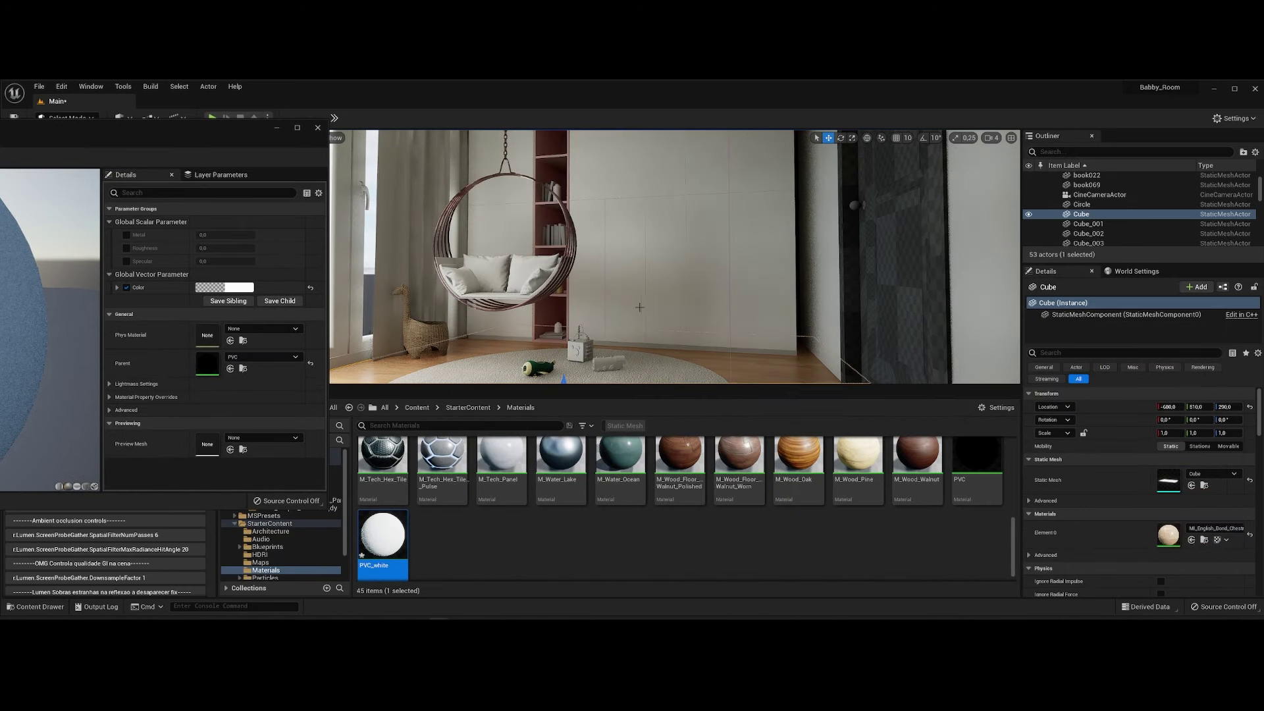
left_click_drag(226, 261, 250, 261)
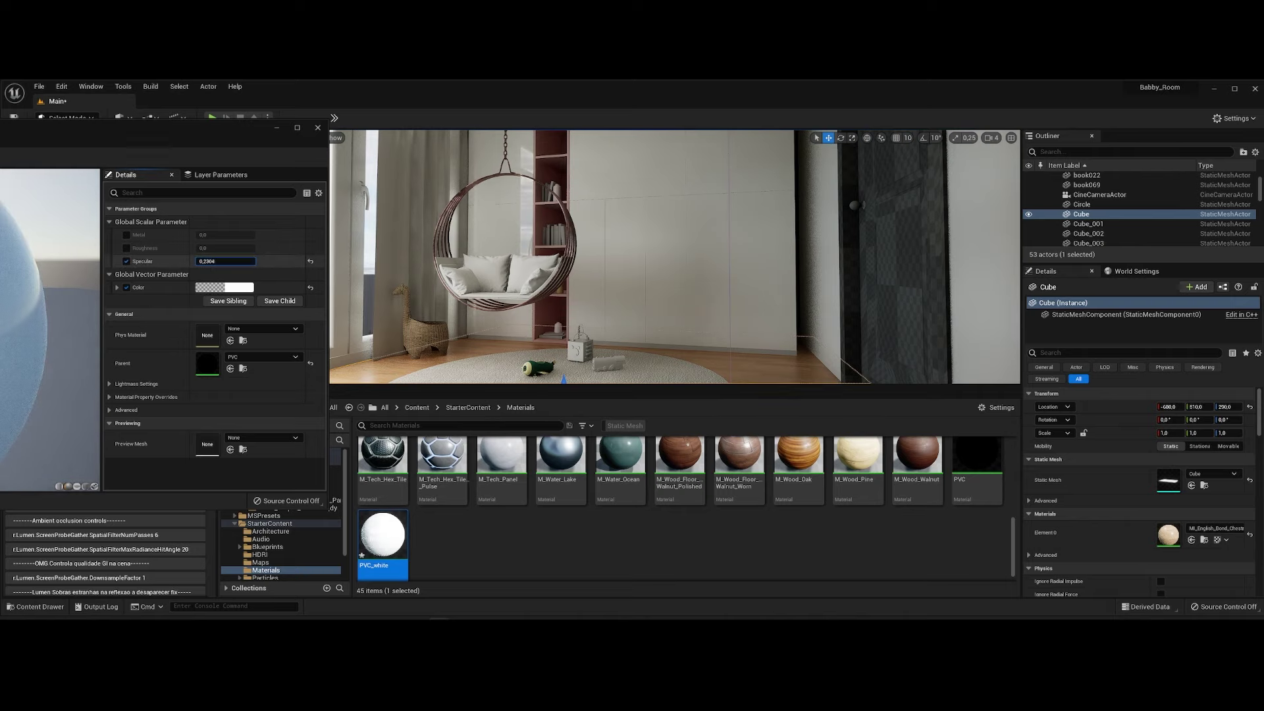
type("0,0768")
key("Return")
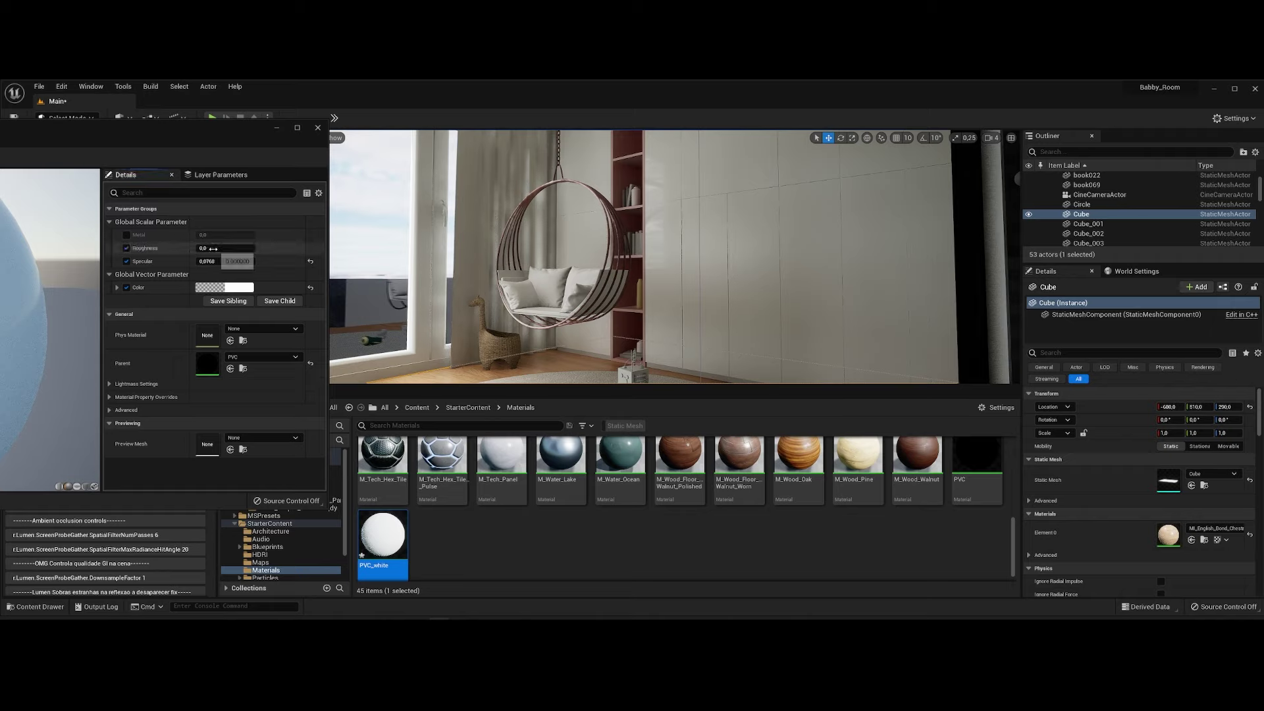
left_click_drag(213, 248, 237, 261)
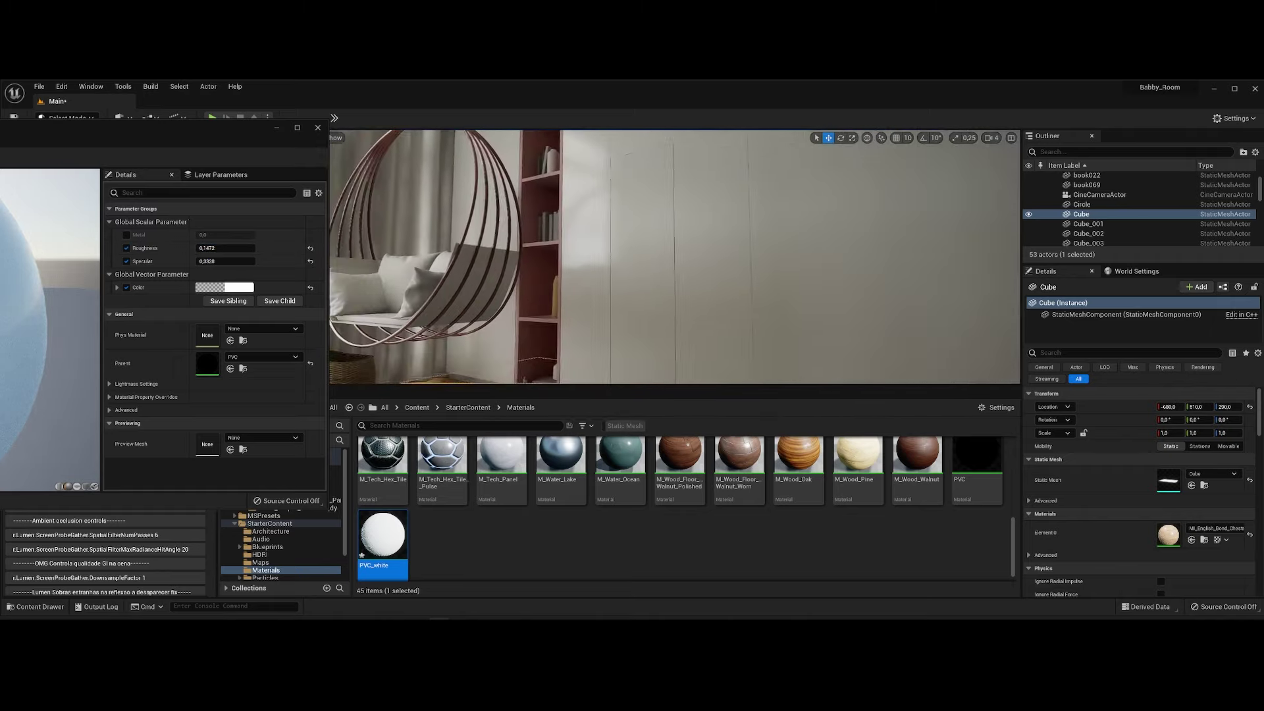
left_click(224, 287)
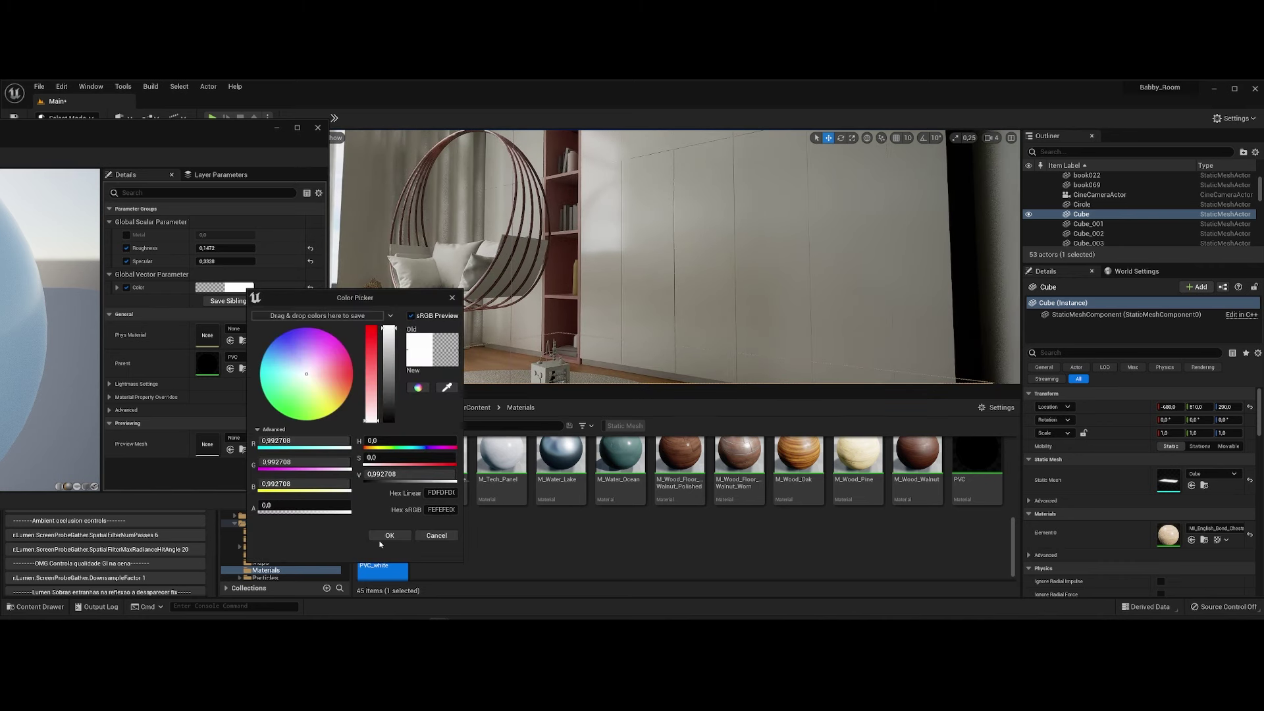
left_click(388, 535)
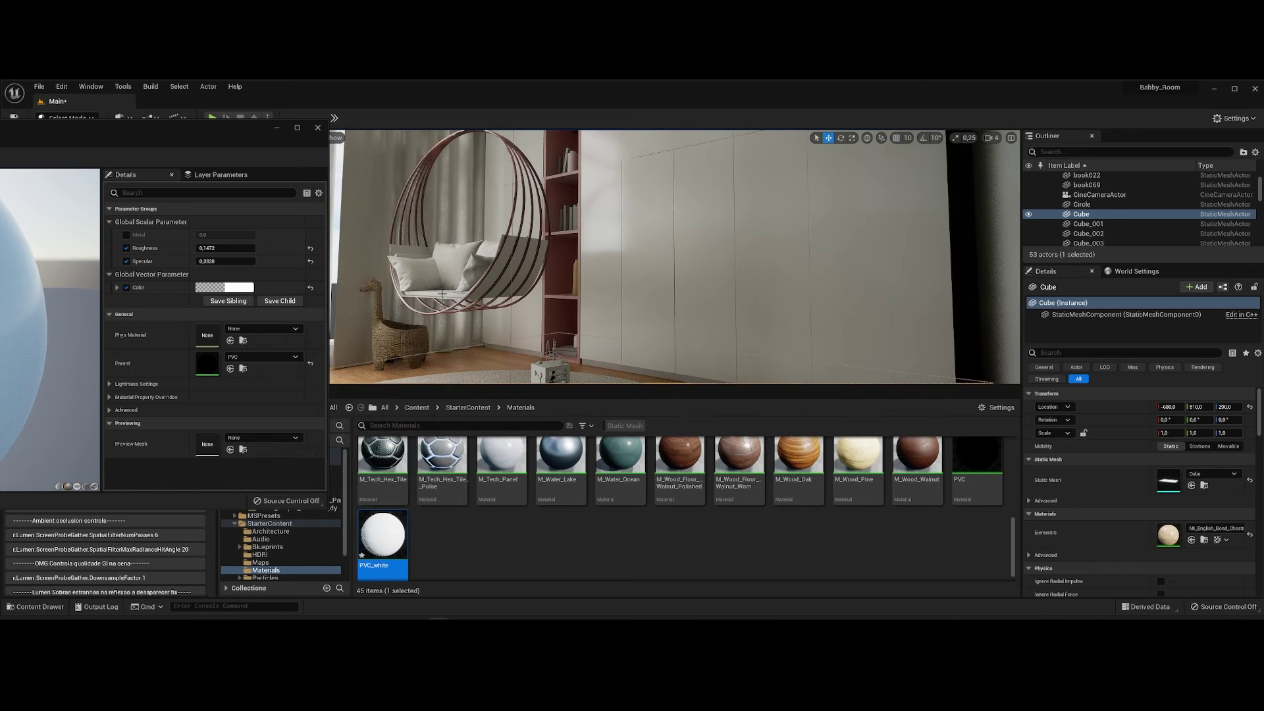
left_click(318, 129)
key("ctrl+shift+s")
left_click(341, 464)
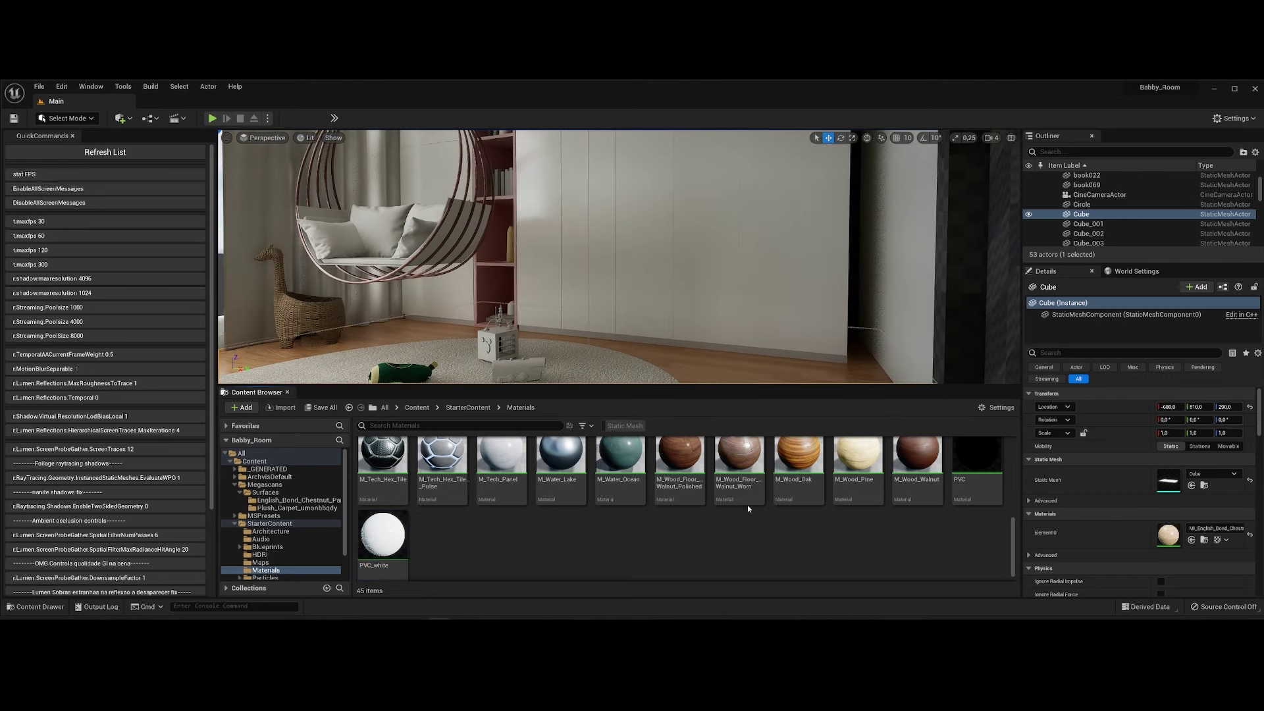
Create a PVC_Pink material instance from PVC and open it.
right_click(962, 469)
left_click(1018, 237)
type("PVC_Pink")
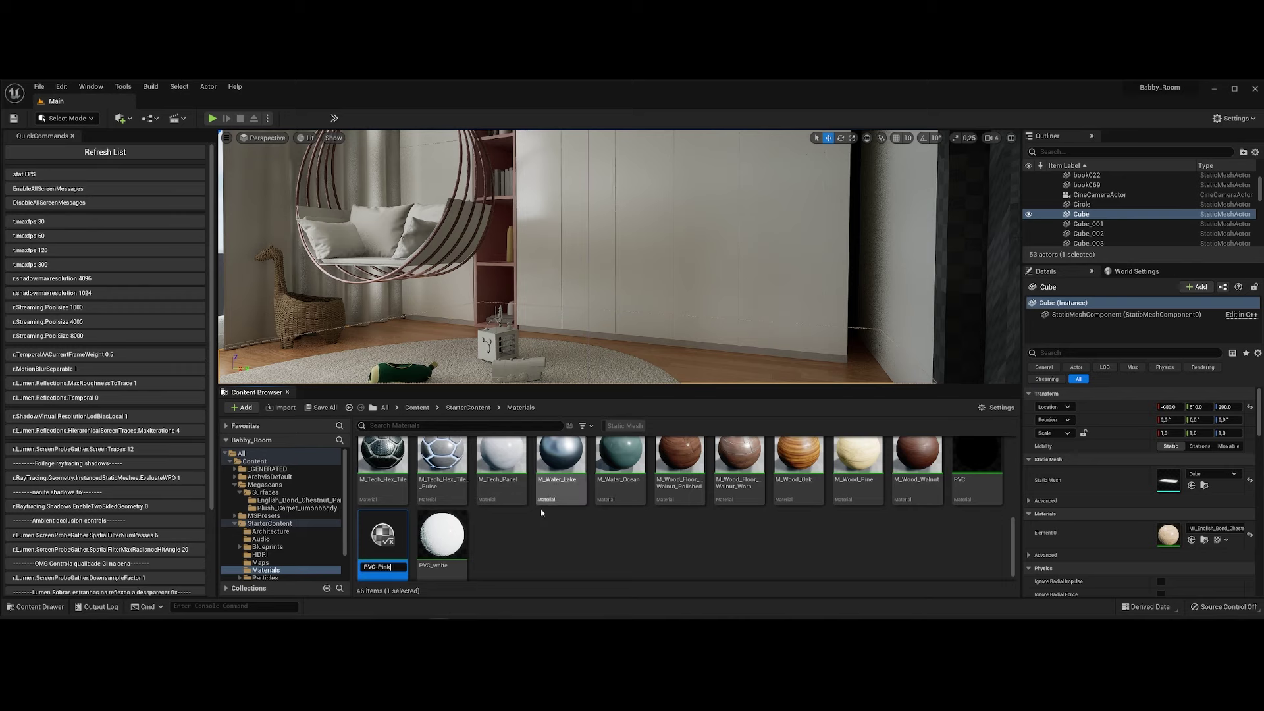
key("Return")
double_click(382, 534)
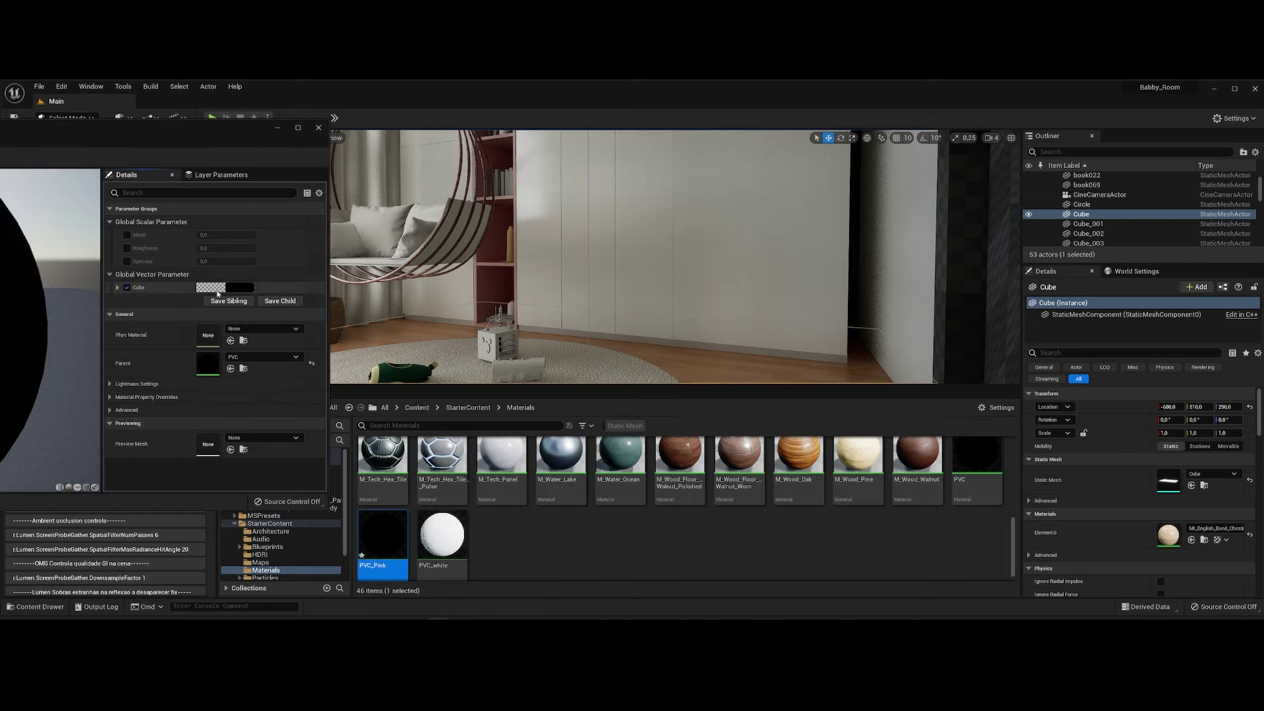
Enable the Color override on PVC_Pink and set a soft purplish pink.
left_click(210, 287)
left_click(382, 571)
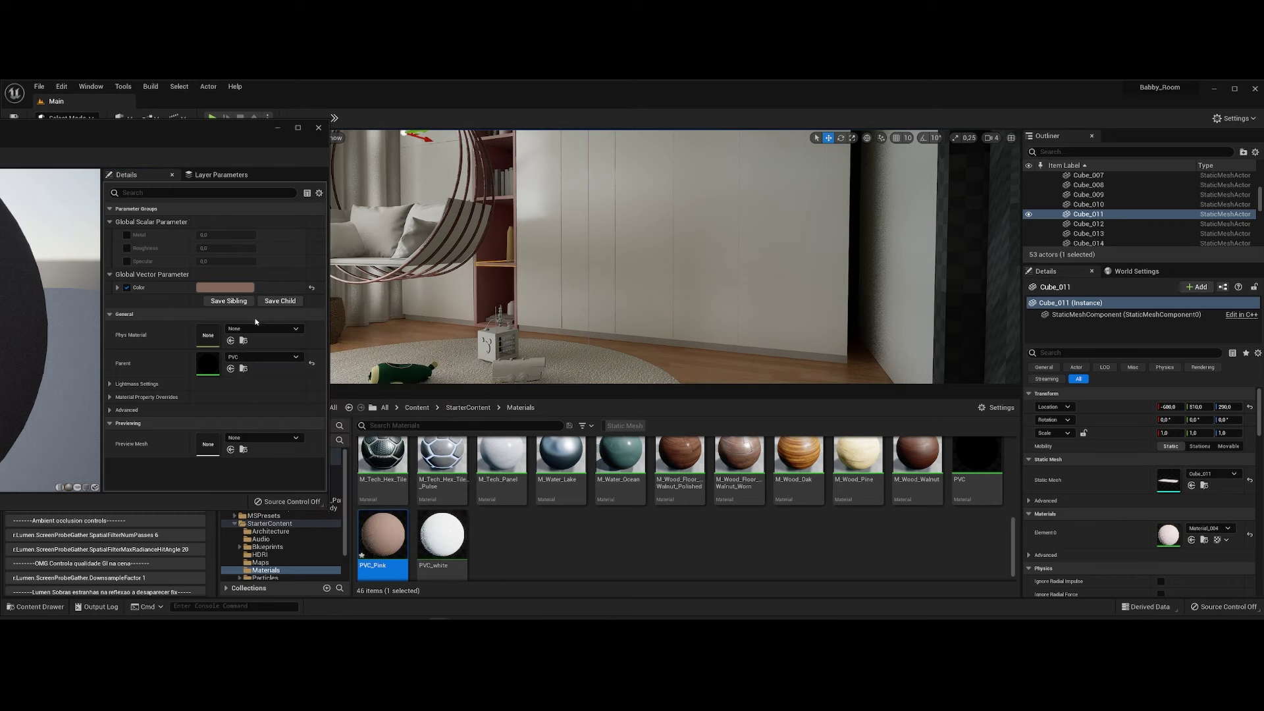
left_click(224, 287)
left_click_drag(313, 374, 310, 370)
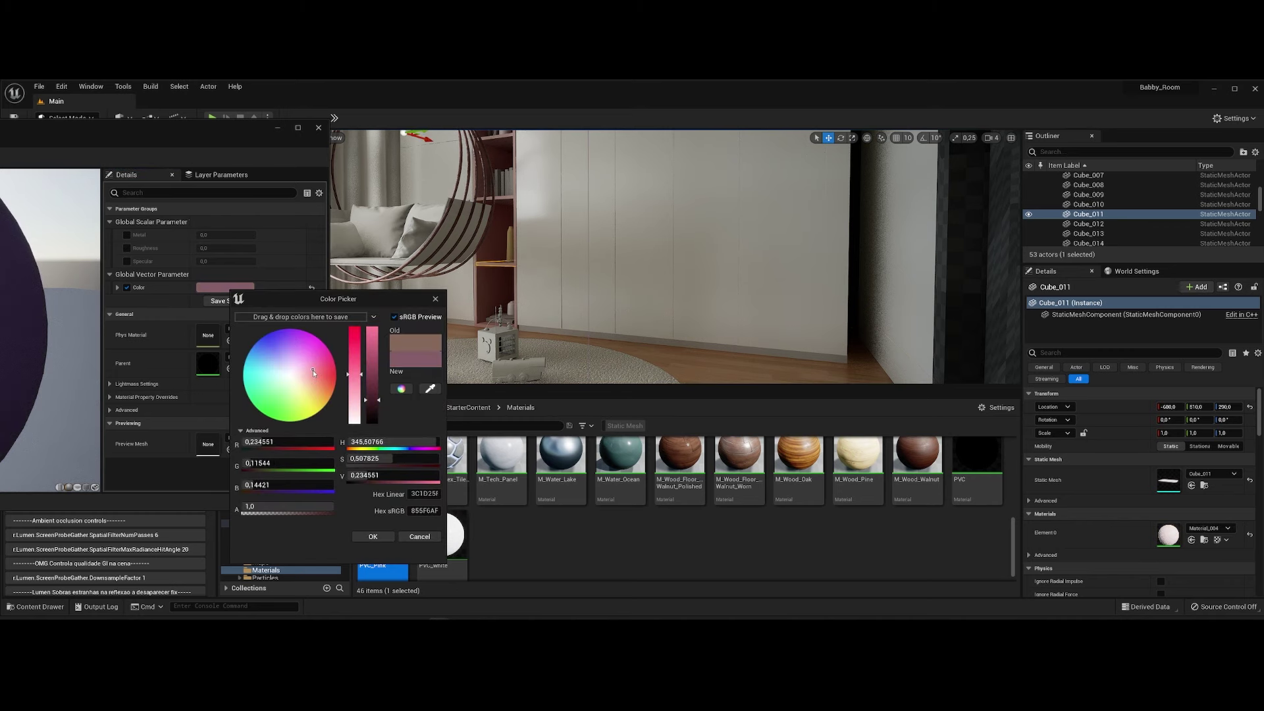
left_click(374, 537)
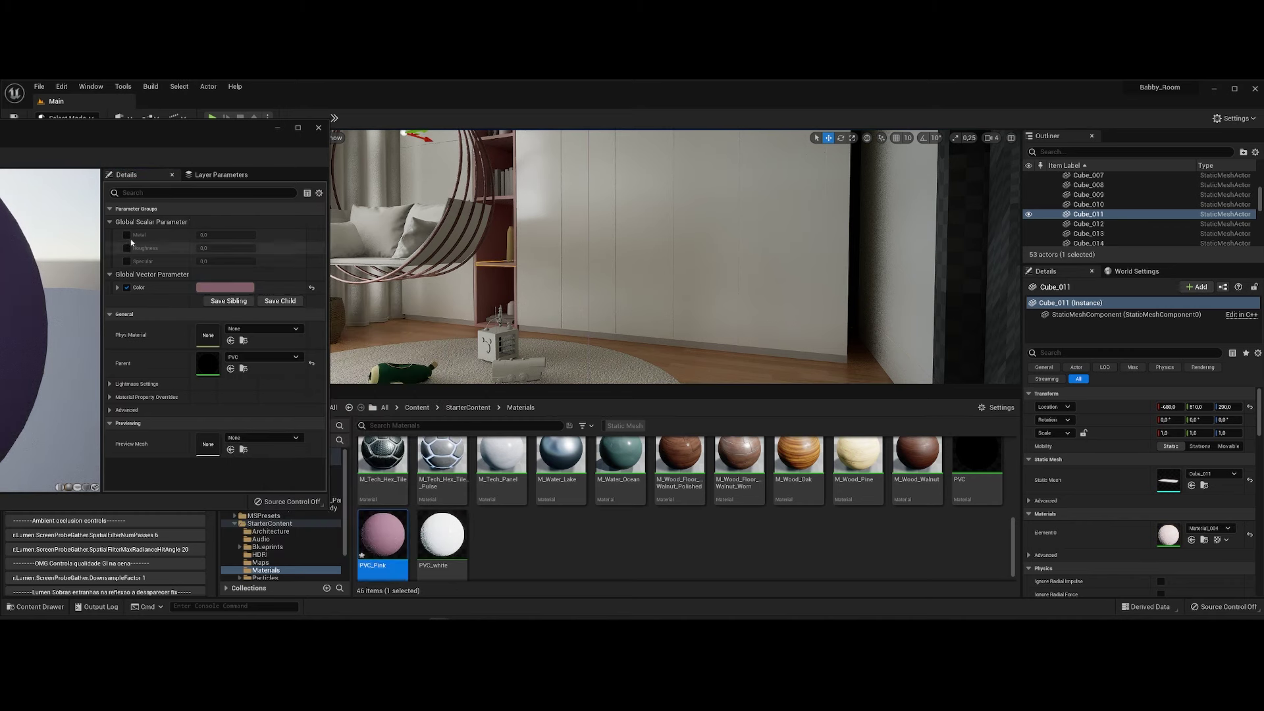
left_click(442, 552)
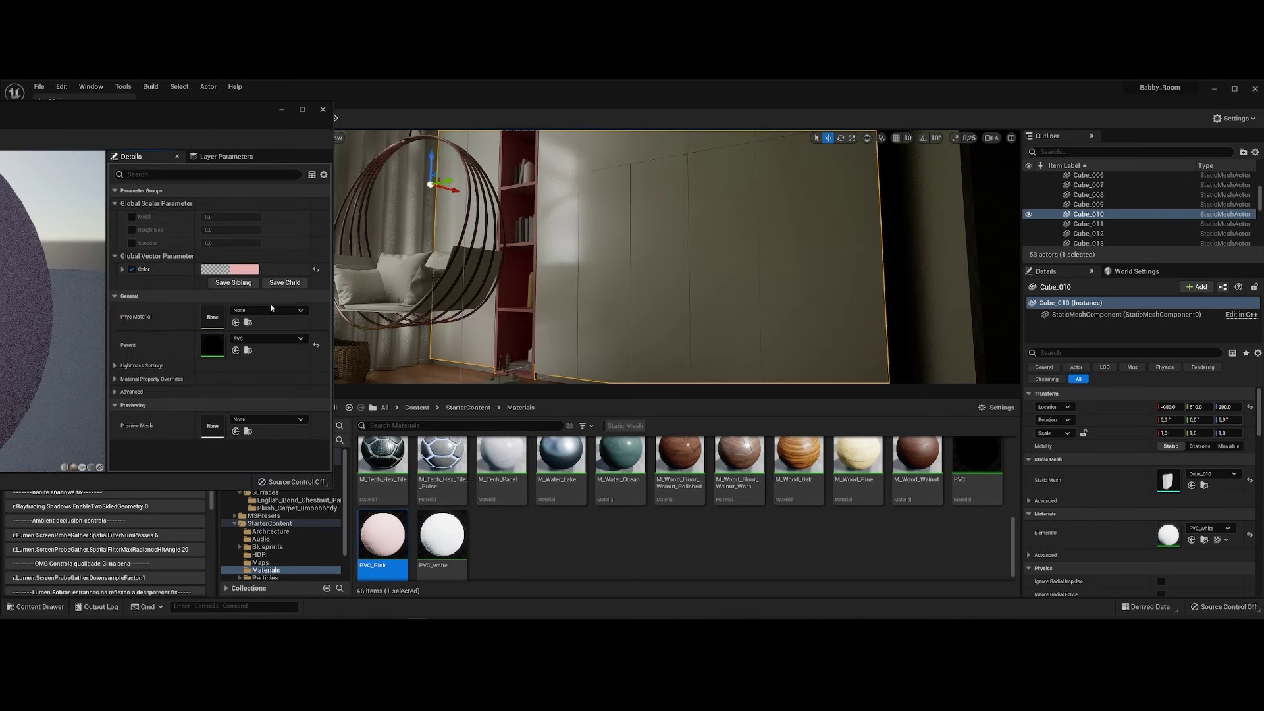
Set roughness to 0,14 and specular to 0,3328, then close the PVC_Pink editor.
left_click(132, 243)
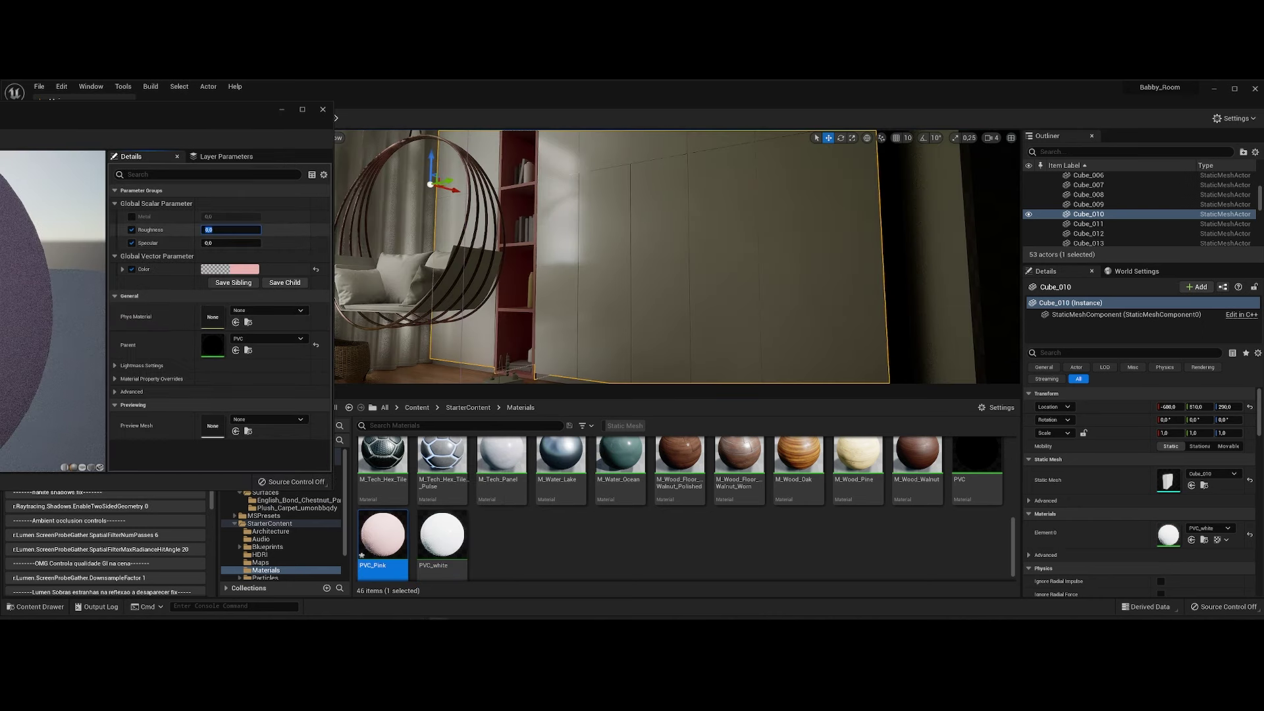
left_click(232, 243)
type("0.14")
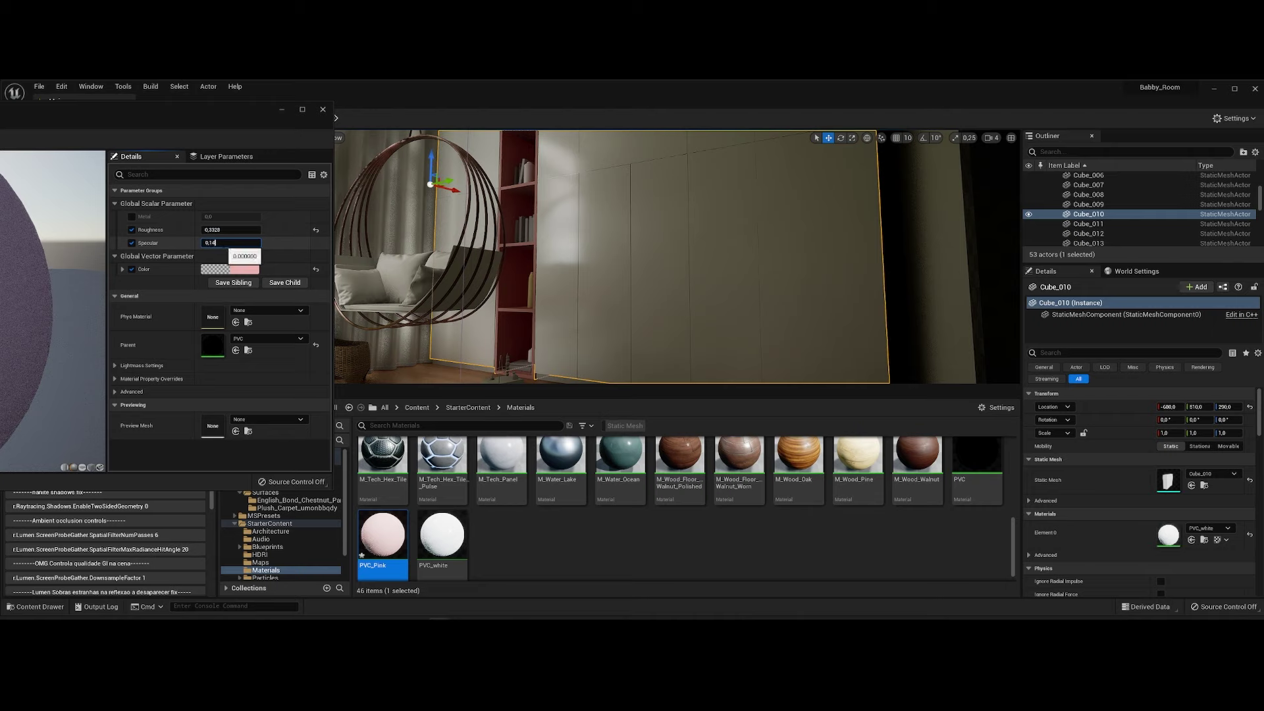
key("Return")
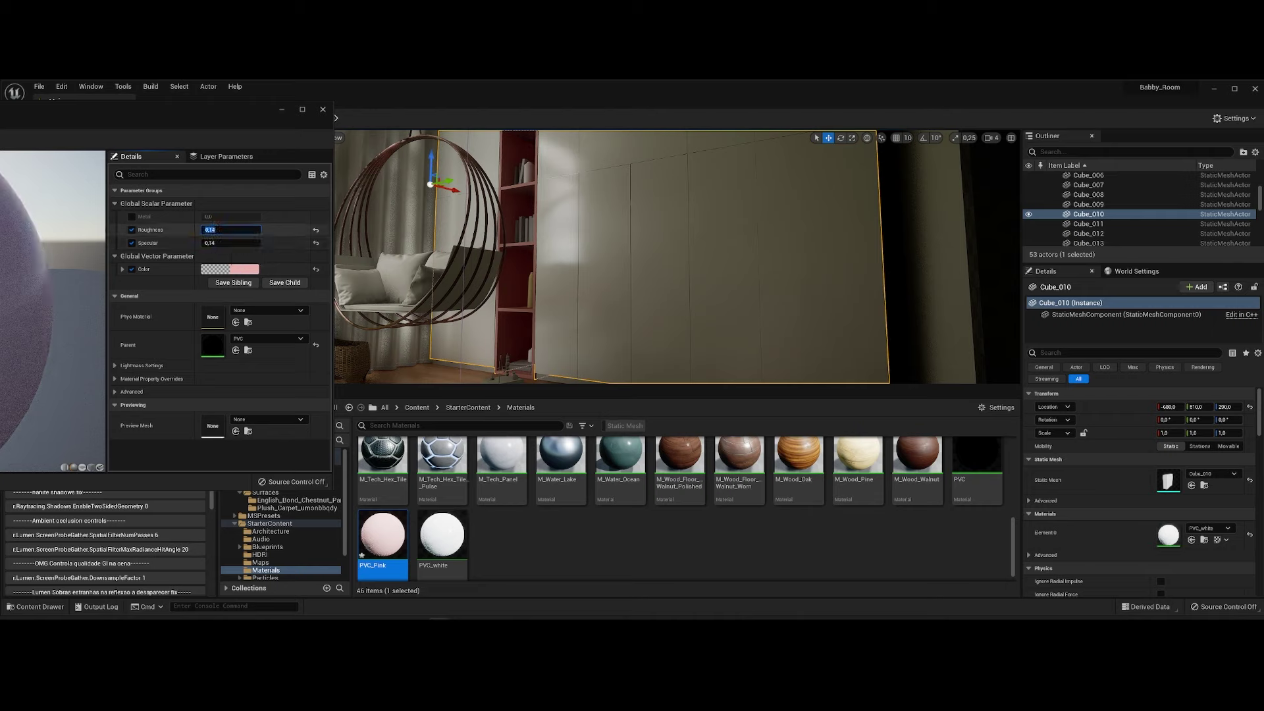
left_click_drag(230, 243, 276, 243)
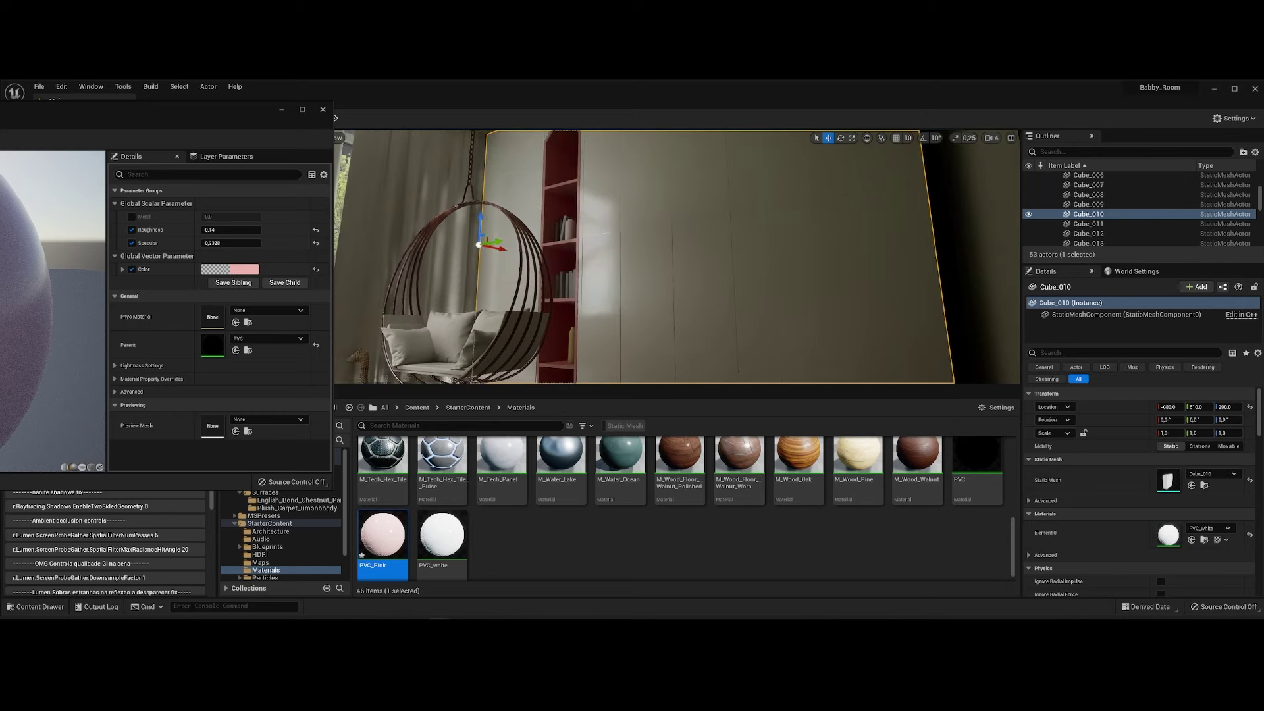
left_click(230, 269)
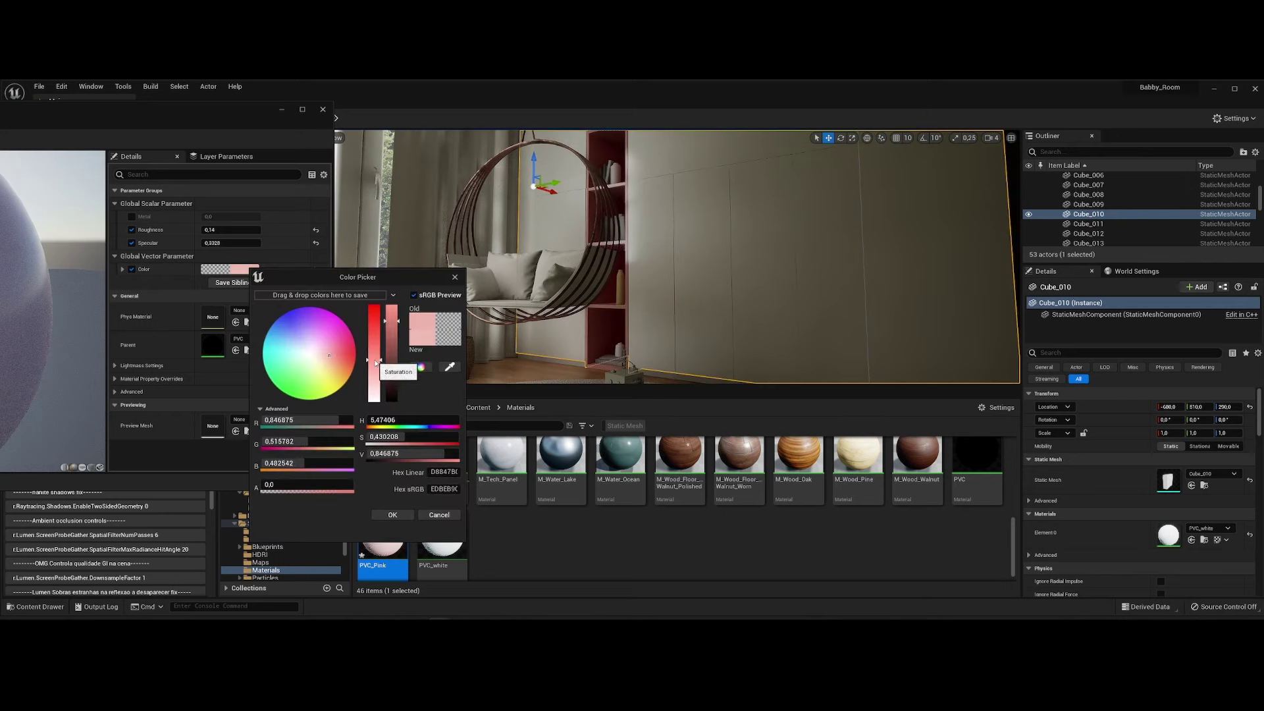
left_click(465, 432)
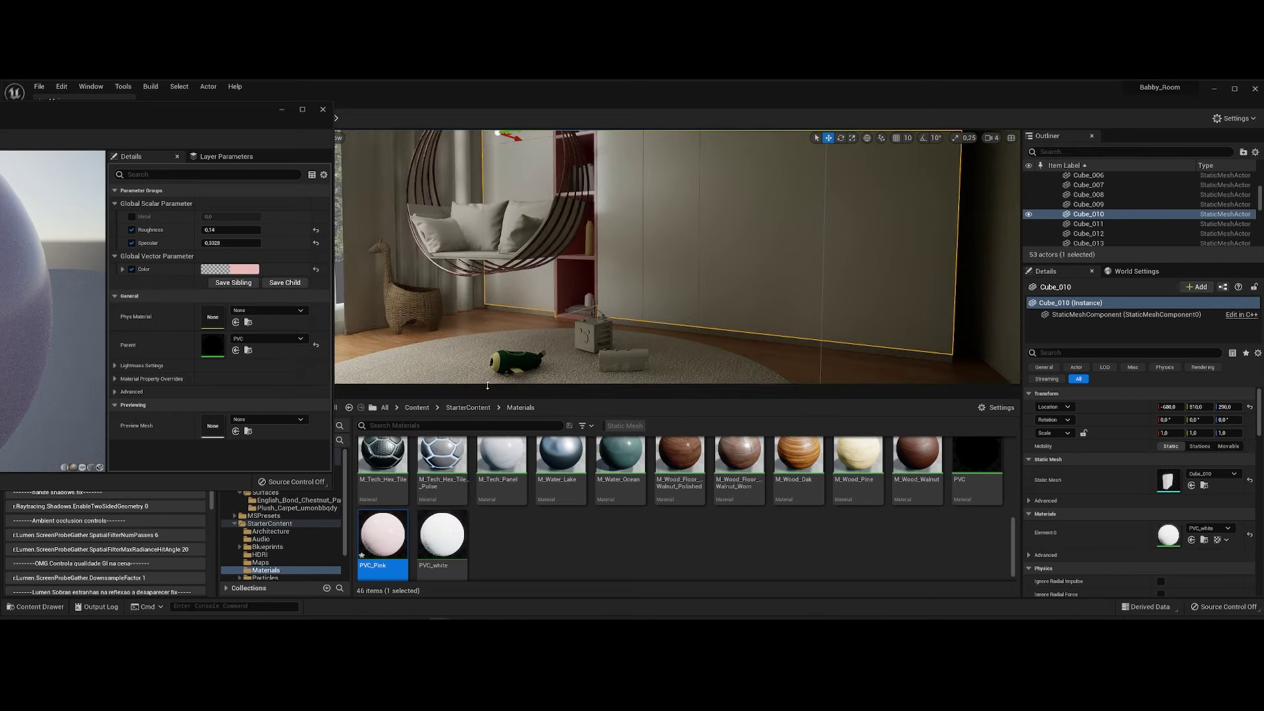
left_click(324, 110)
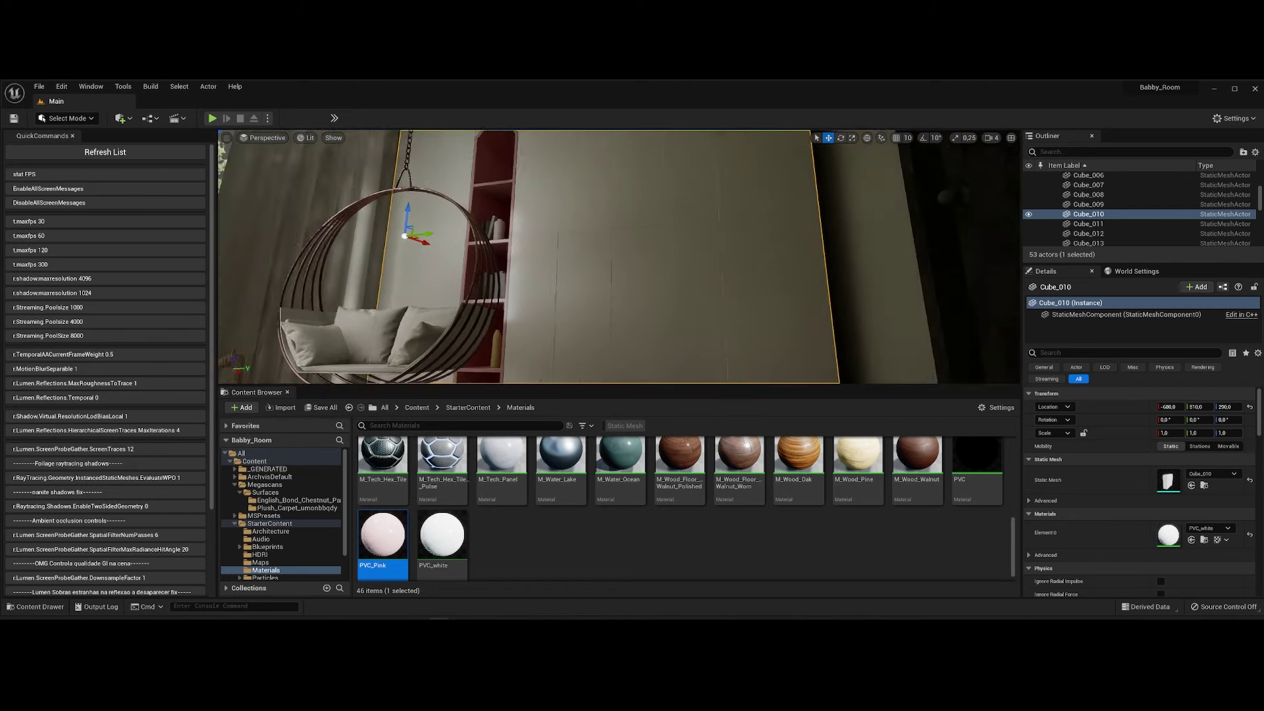
Place a rect light in the room and, with rotation snap on, aim it downward.
left_click(93, 123)
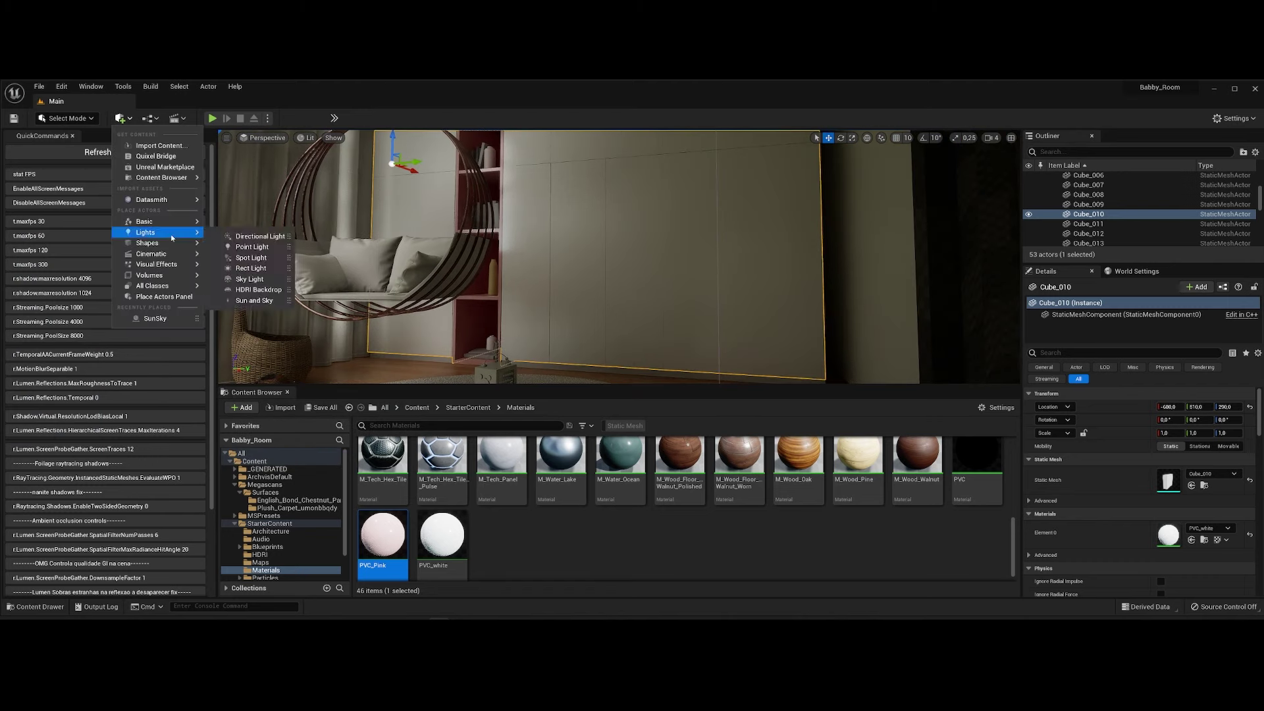
left_click(416, 299)
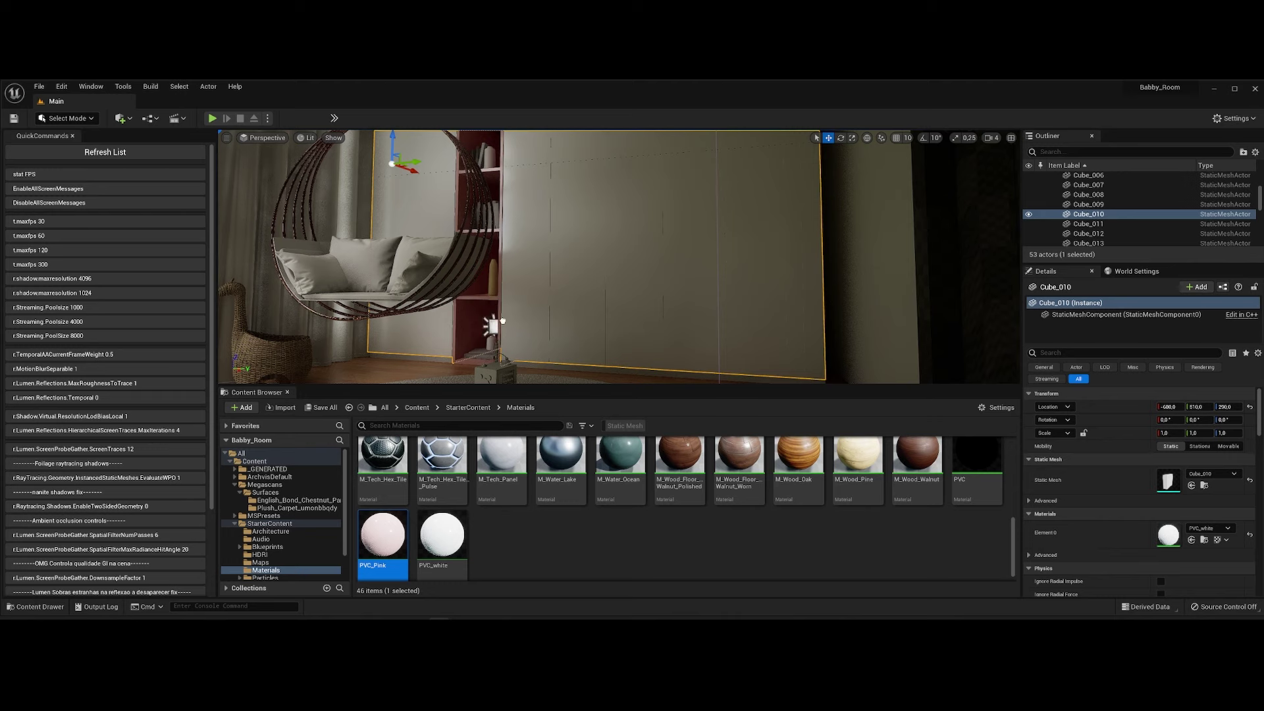
left_click(526, 318)
left_click_drag(527, 324, 535, 355)
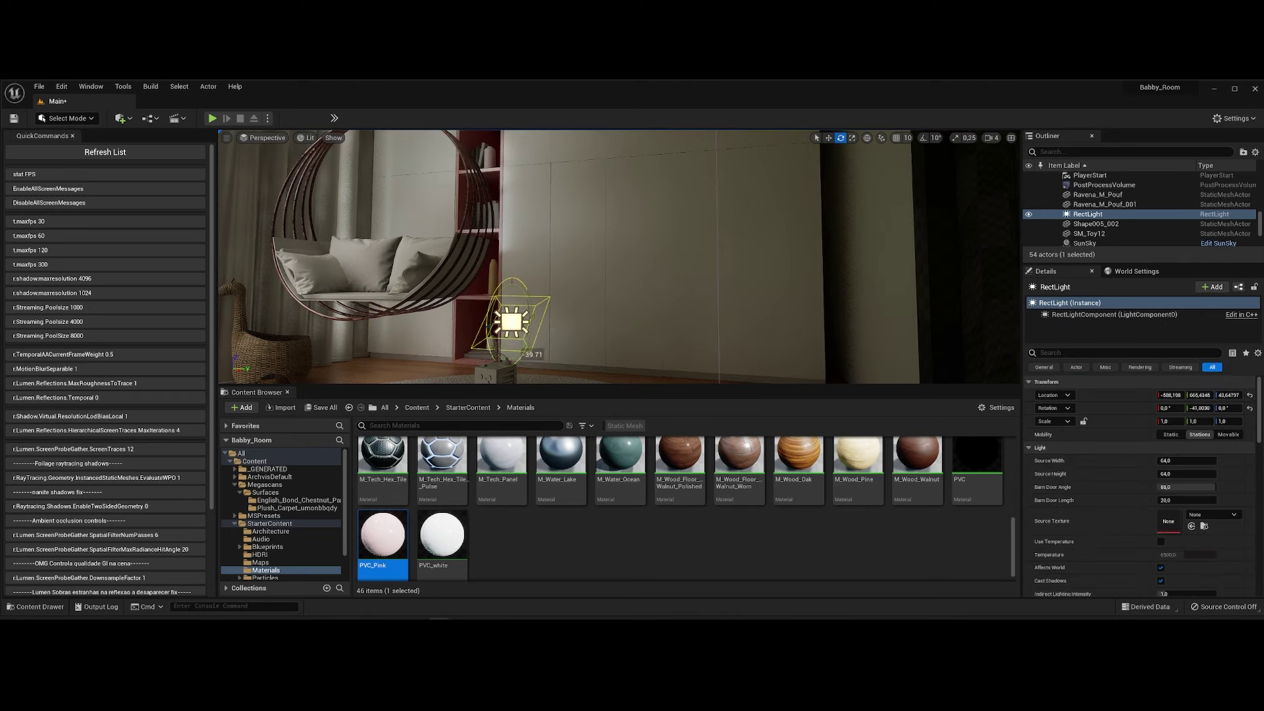
left_click(923, 138)
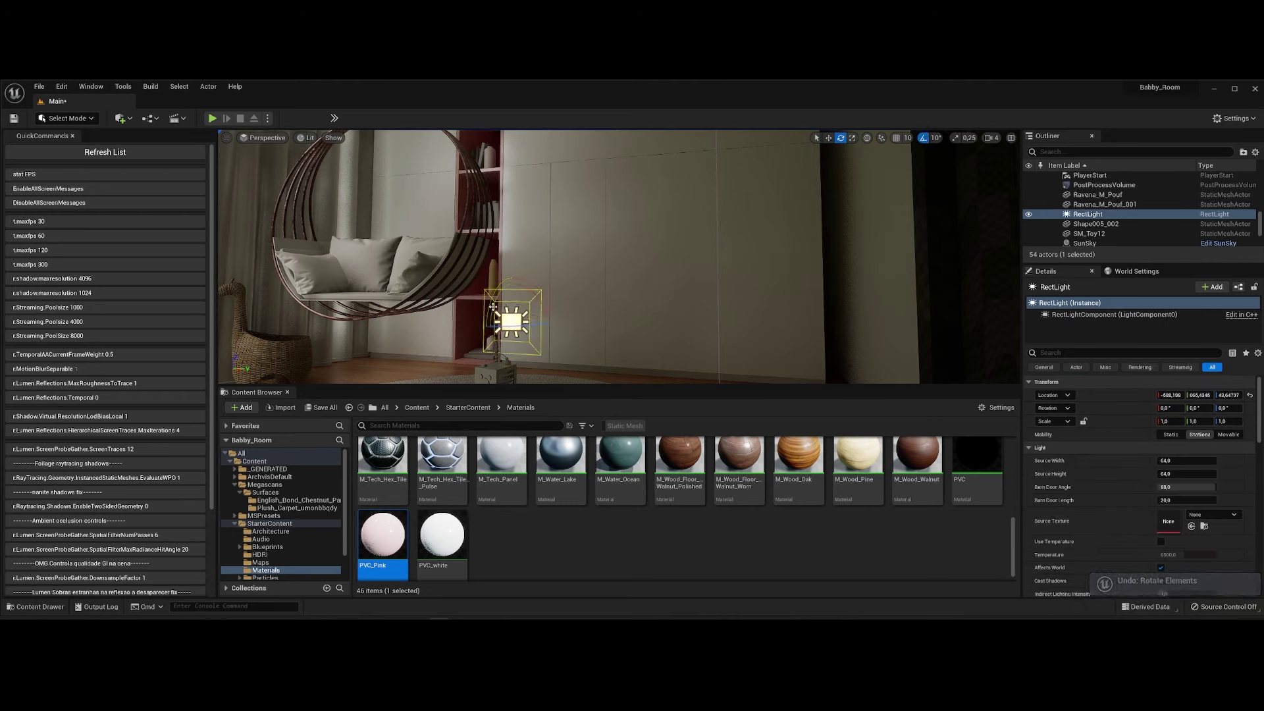
left_click_drag(512, 283, 513, 293)
Look around toward the toy train, then reselect the rect light.
right_click_drag(506, 341, 506, 341)
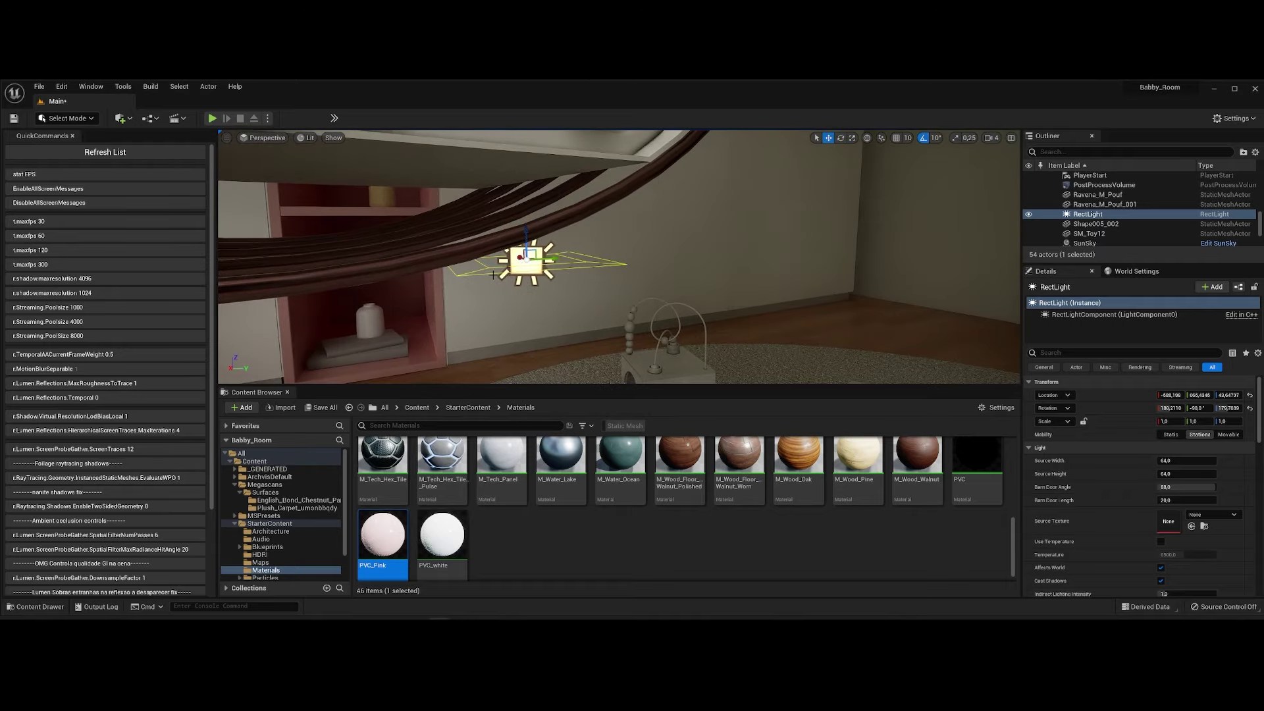
right_click_drag(493, 275, 493, 275)
right_click(780, 347)
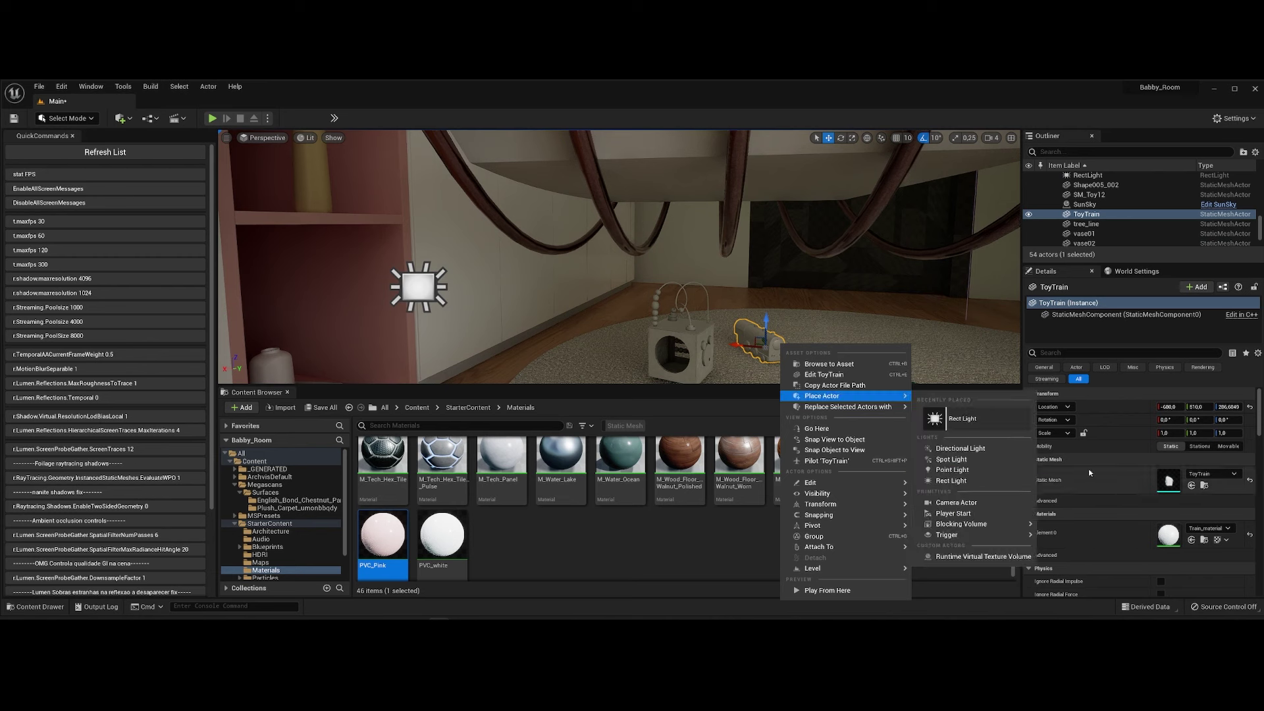
left_click(1089, 473)
key("ctrl+z")
scroll(1209, 557, "down", 2)
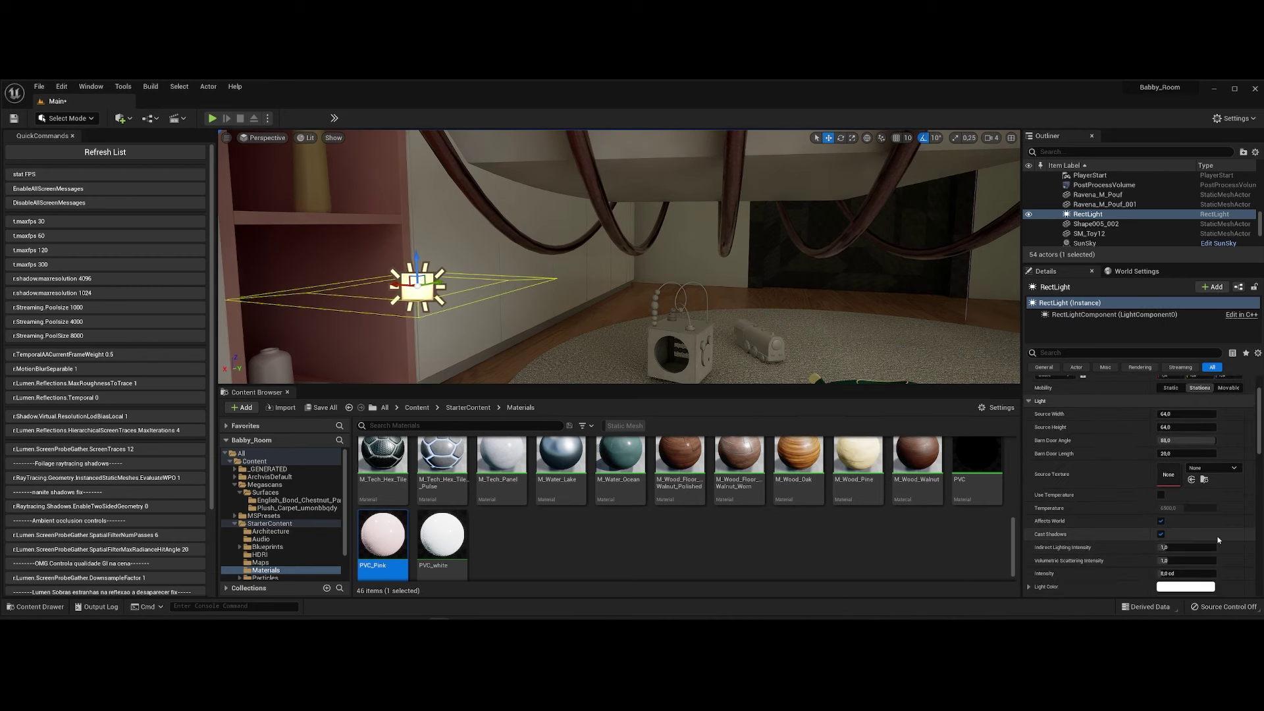
Set the light intensity to 600 cd and move the light up into the shelf.
left_click_drag(1186, 573, 1186, 573)
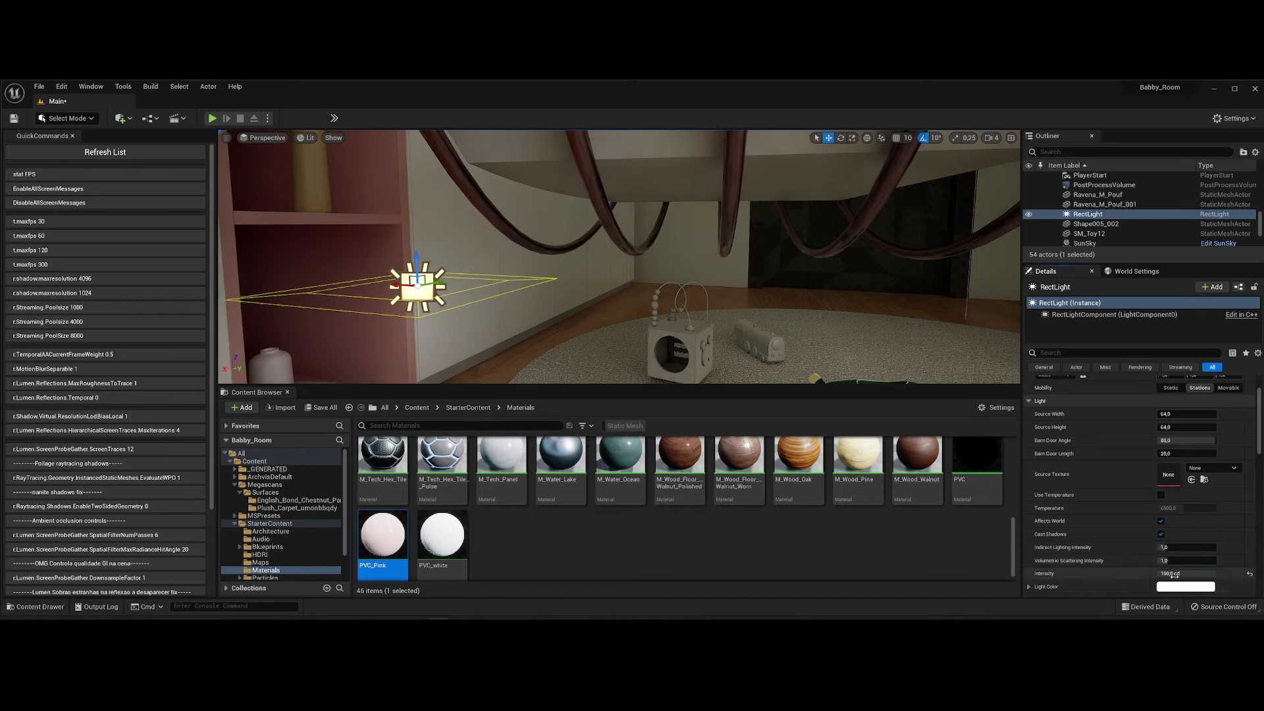
type("600")
key("Return")
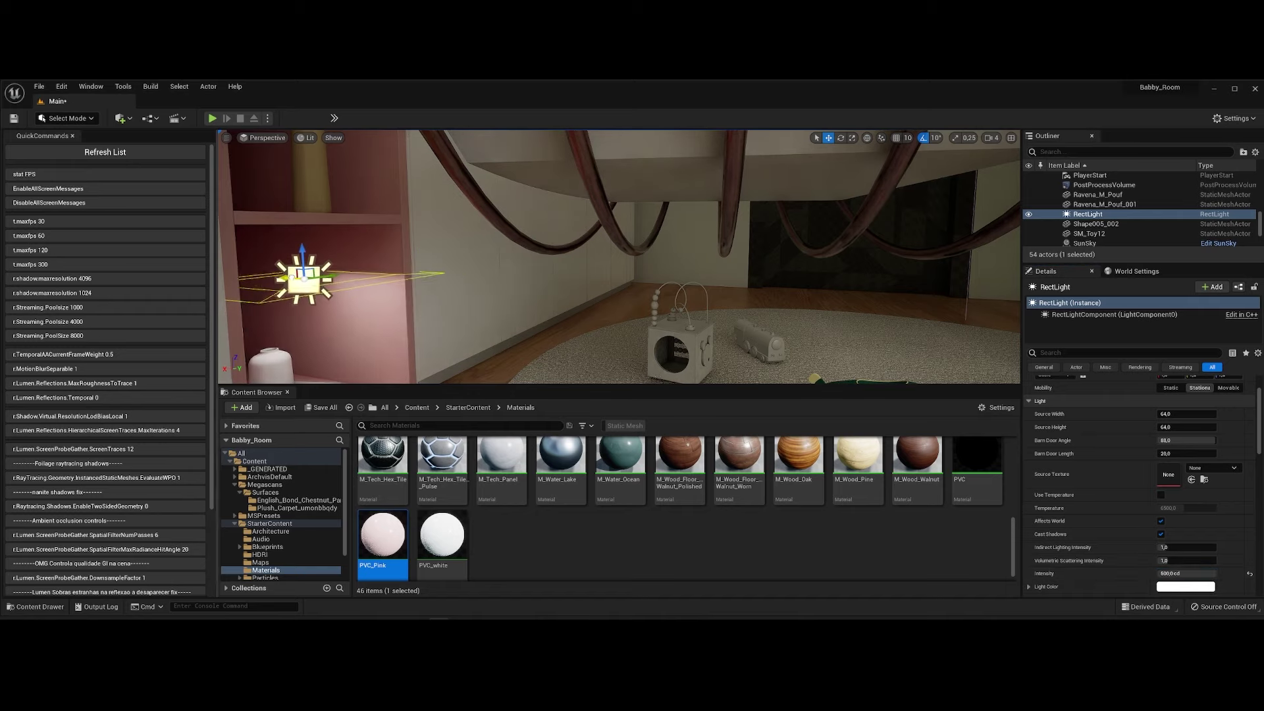
left_click_drag(413, 285, 279, 274)
key("f")
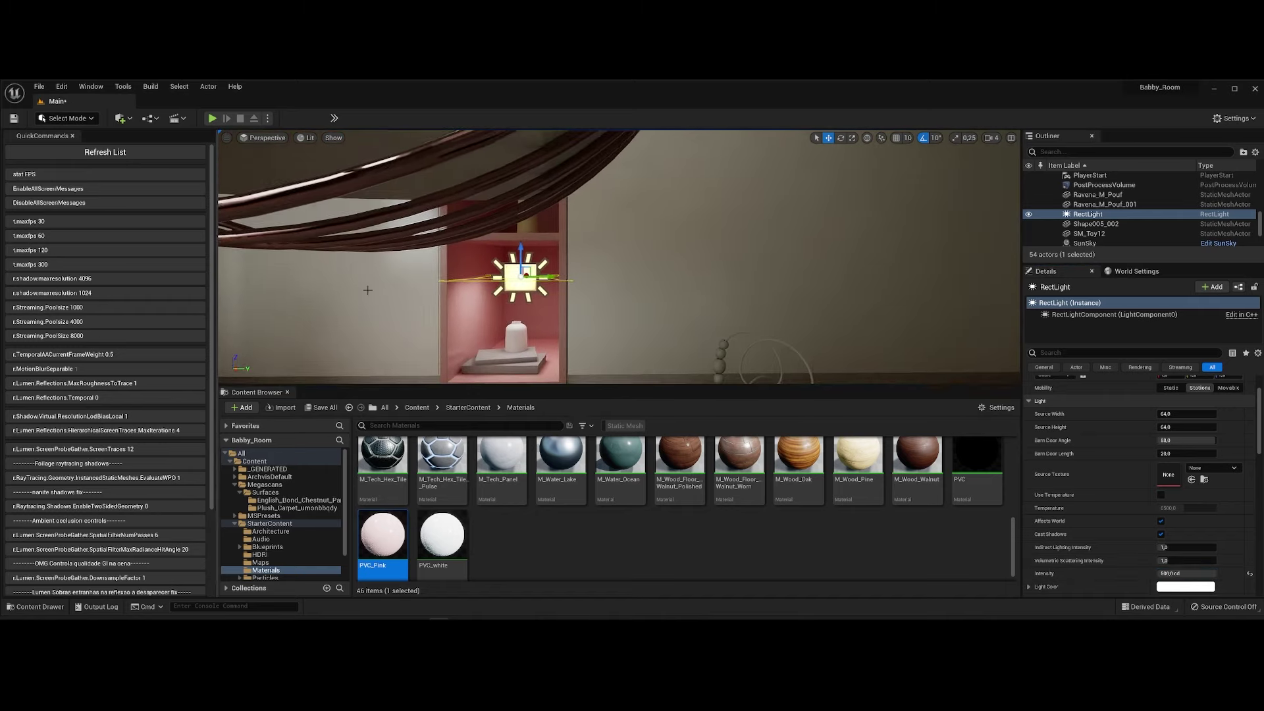
scroll(1210, 464, "up", 2)
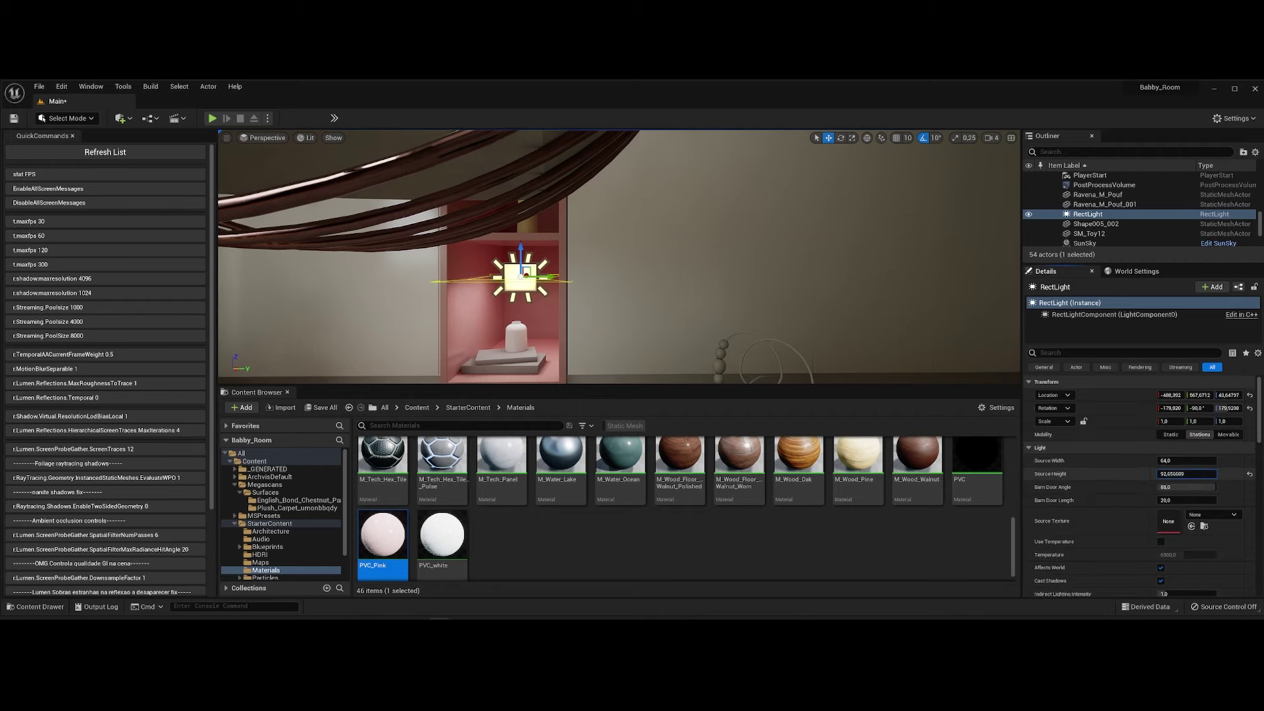
scroll(421, 264, "up", 5)
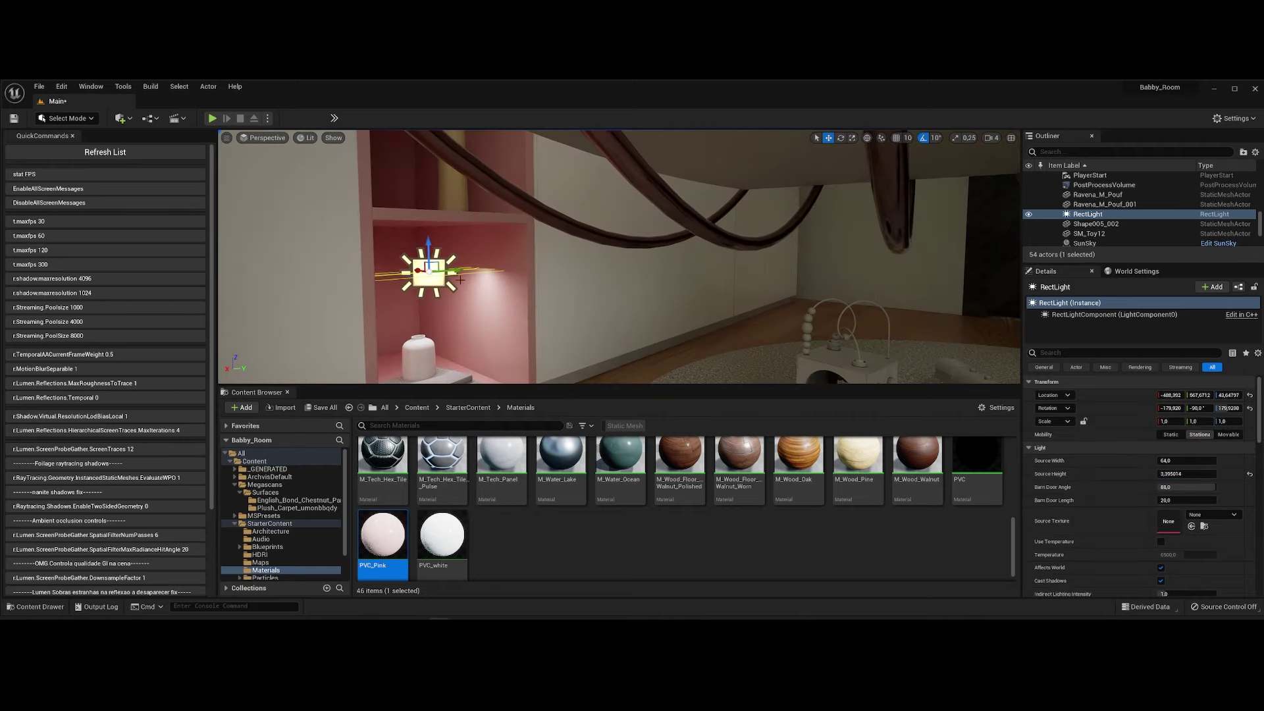
left_click_drag(381, 251, 386, 235)
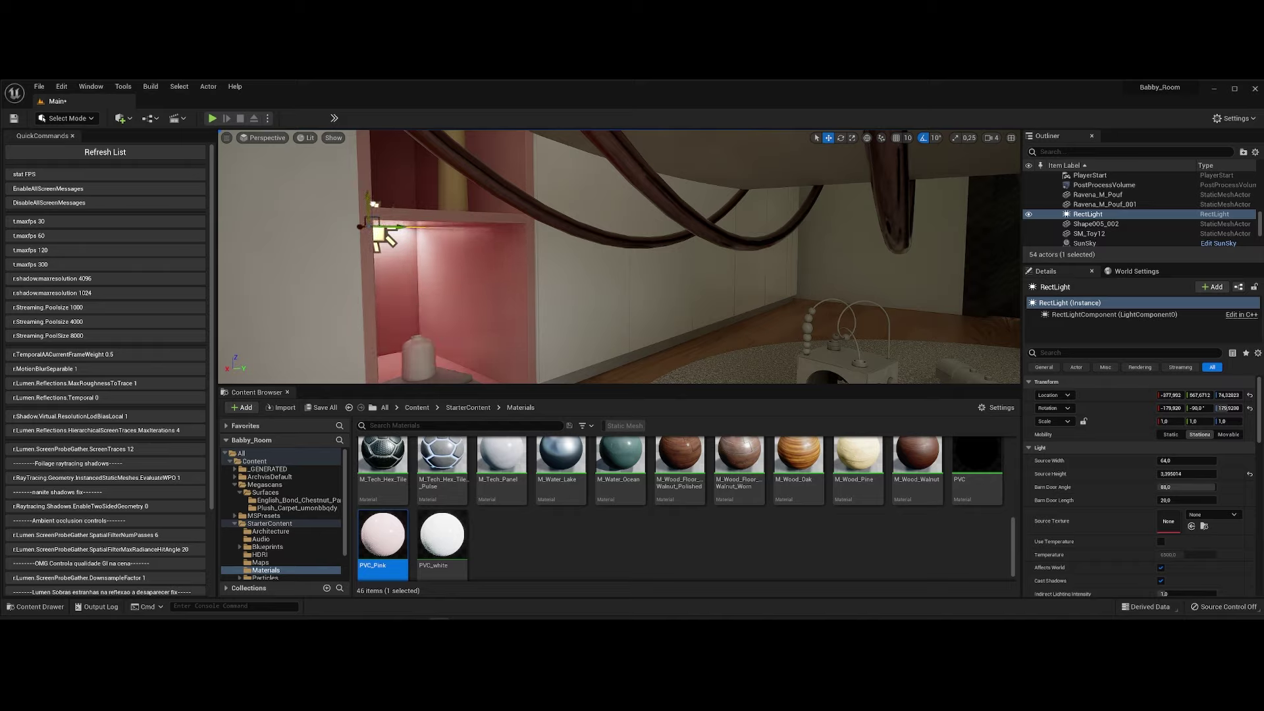
scroll(428, 277, "down", 6)
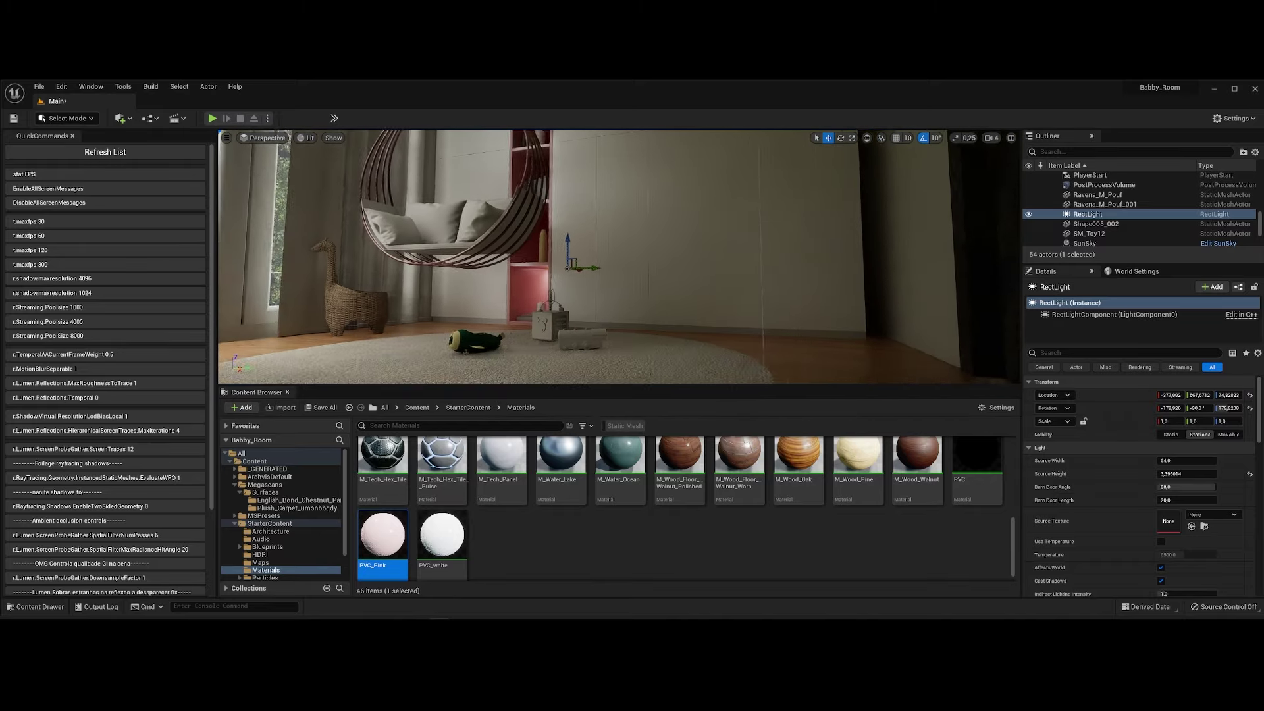
scroll(1151, 505, "down", 1)
scroll(1151, 505, "down", 5)
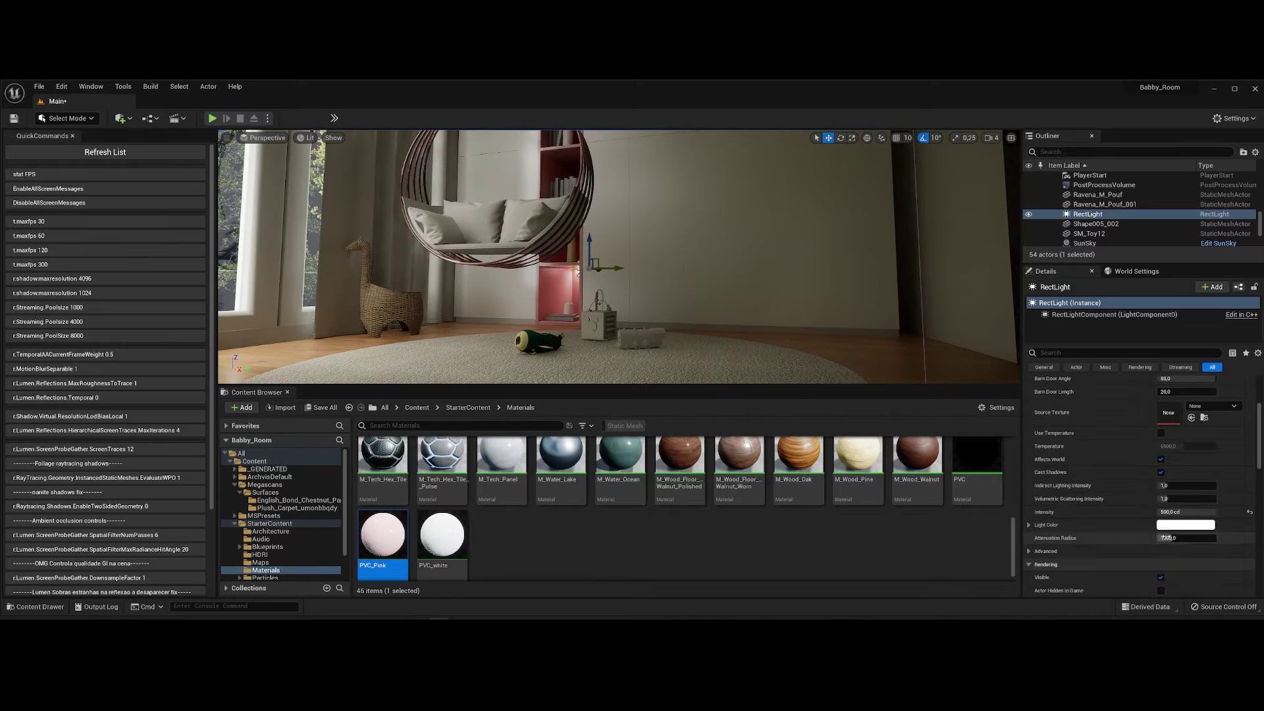
Give the rect light a warm peach light colour.
left_click(1198, 525)
left_click(1054, 453)
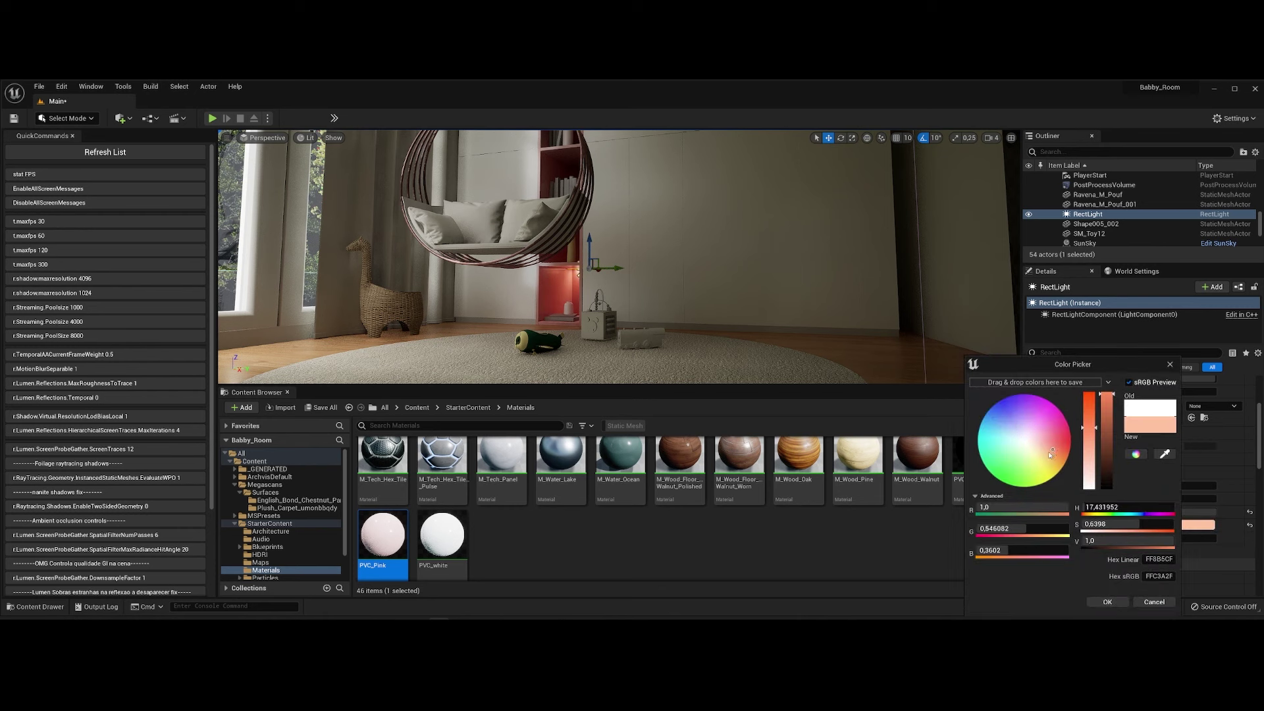
left_click(1119, 602)
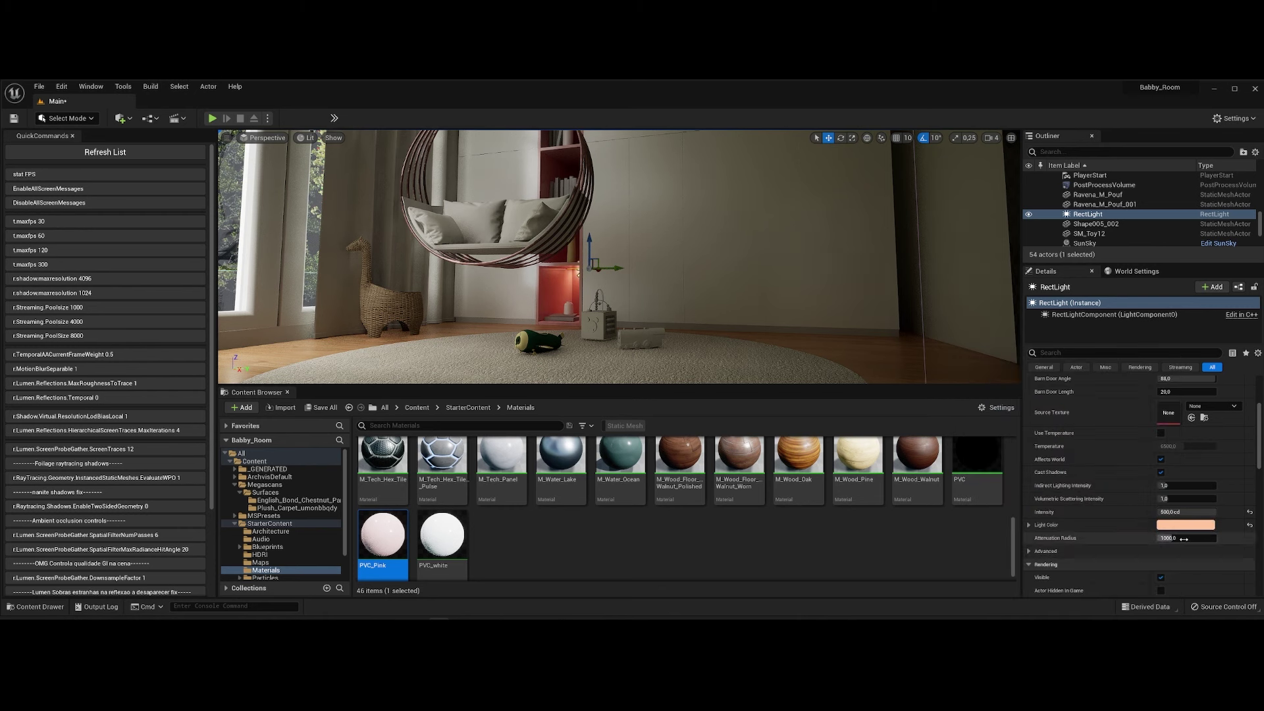
right_click_drag(593, 268, 603, 293)
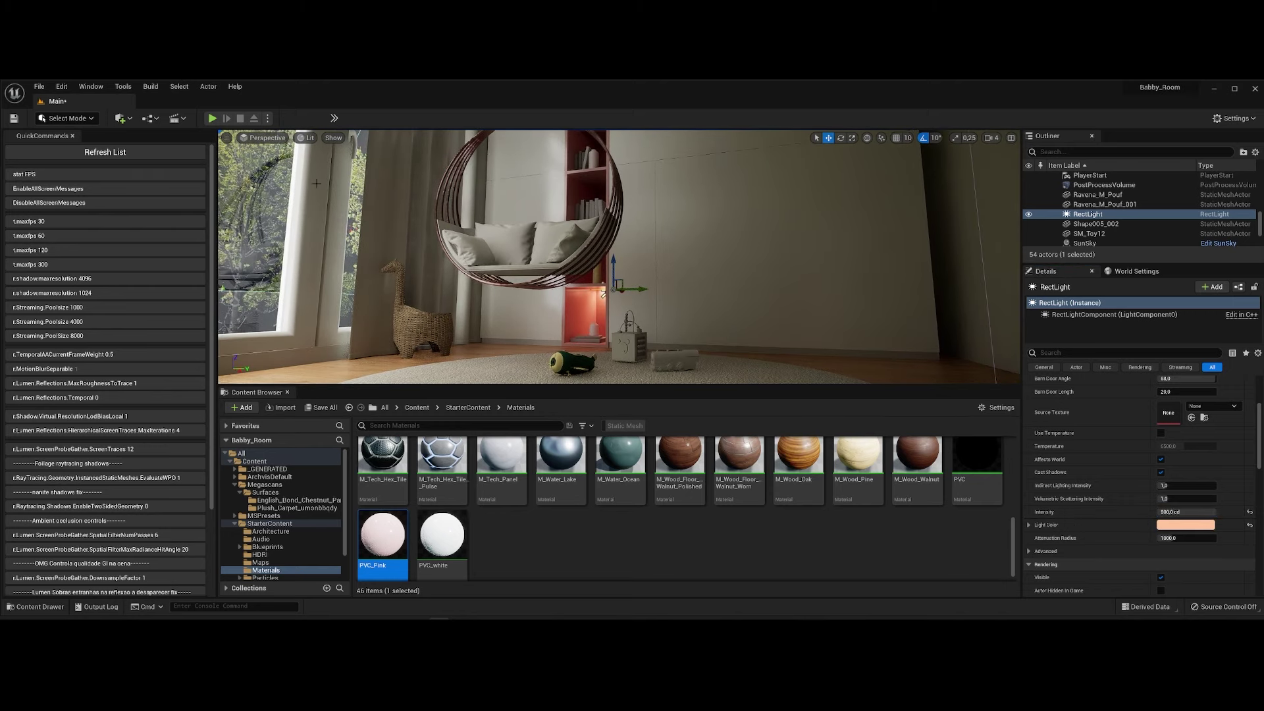
Duplicate the shelf light, raise it along the shelf top, and enlarge its source width and height.
key("ctrl+d")
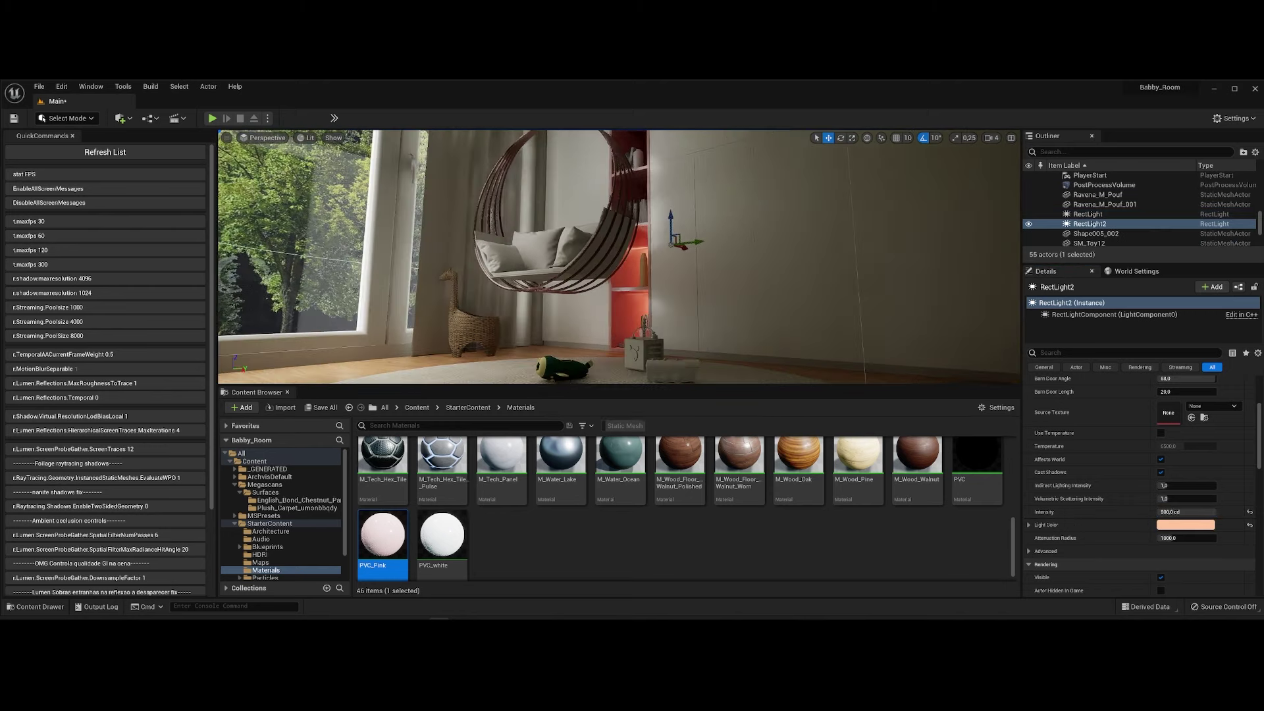
right_click_drag(603, 294, 600, 279)
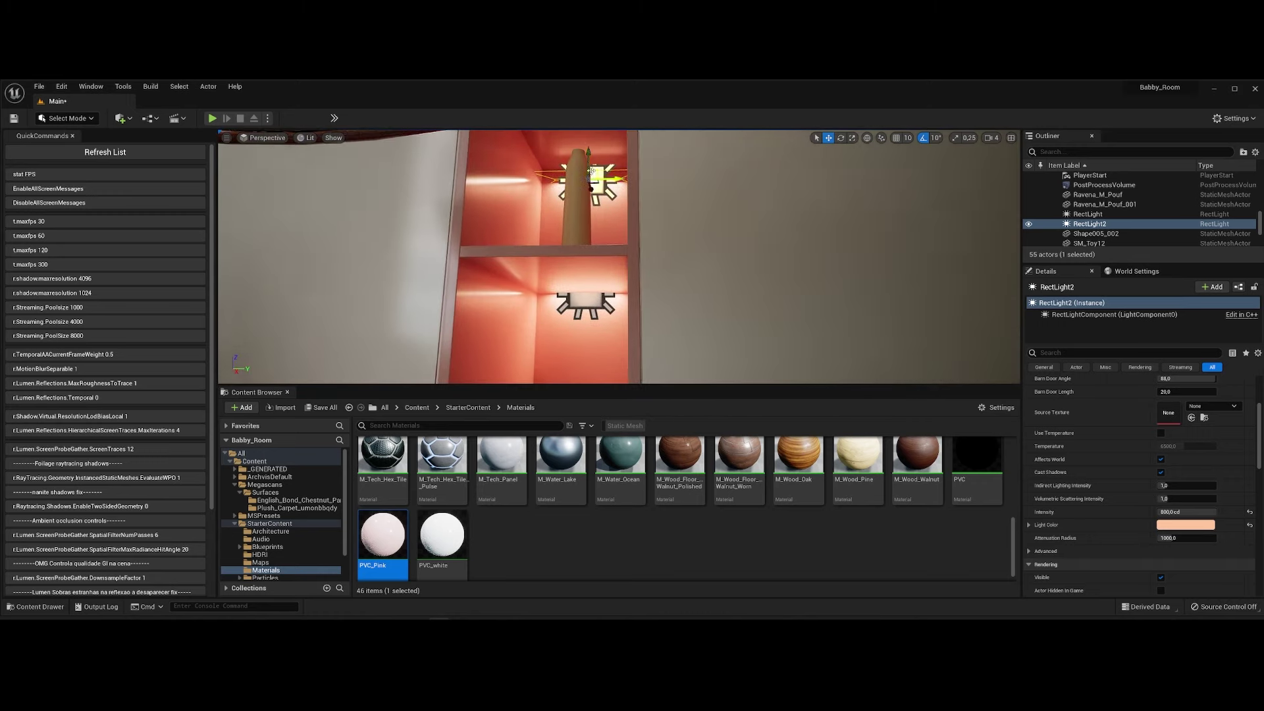
left_click_drag(591, 170, 617, 164)
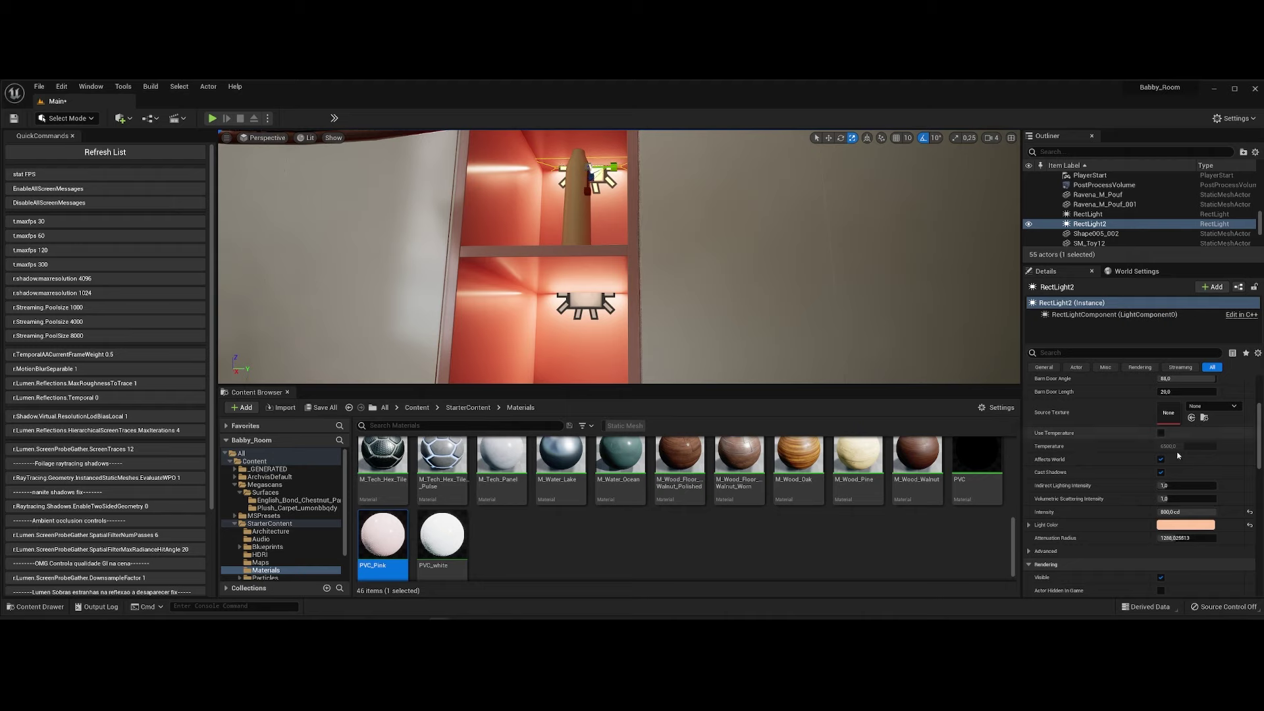
scroll(1172, 424, "up", 3)
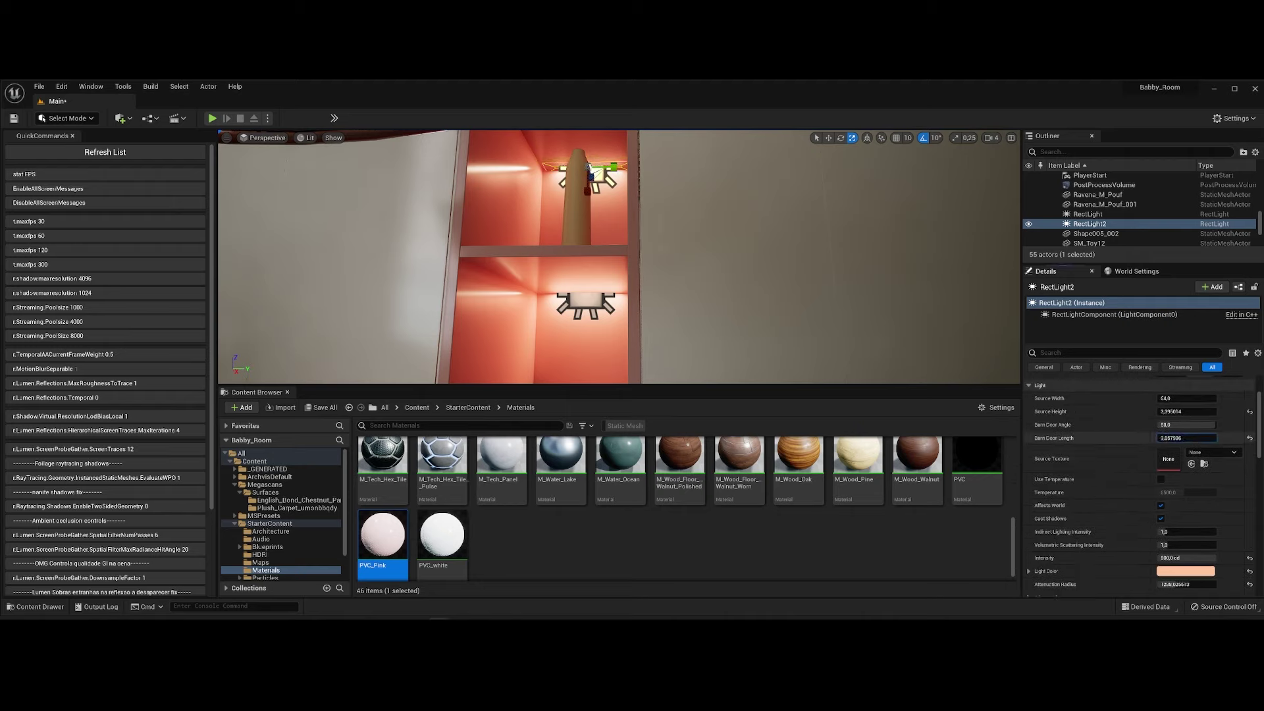
left_click_drag(1178, 411, 1205, 398)
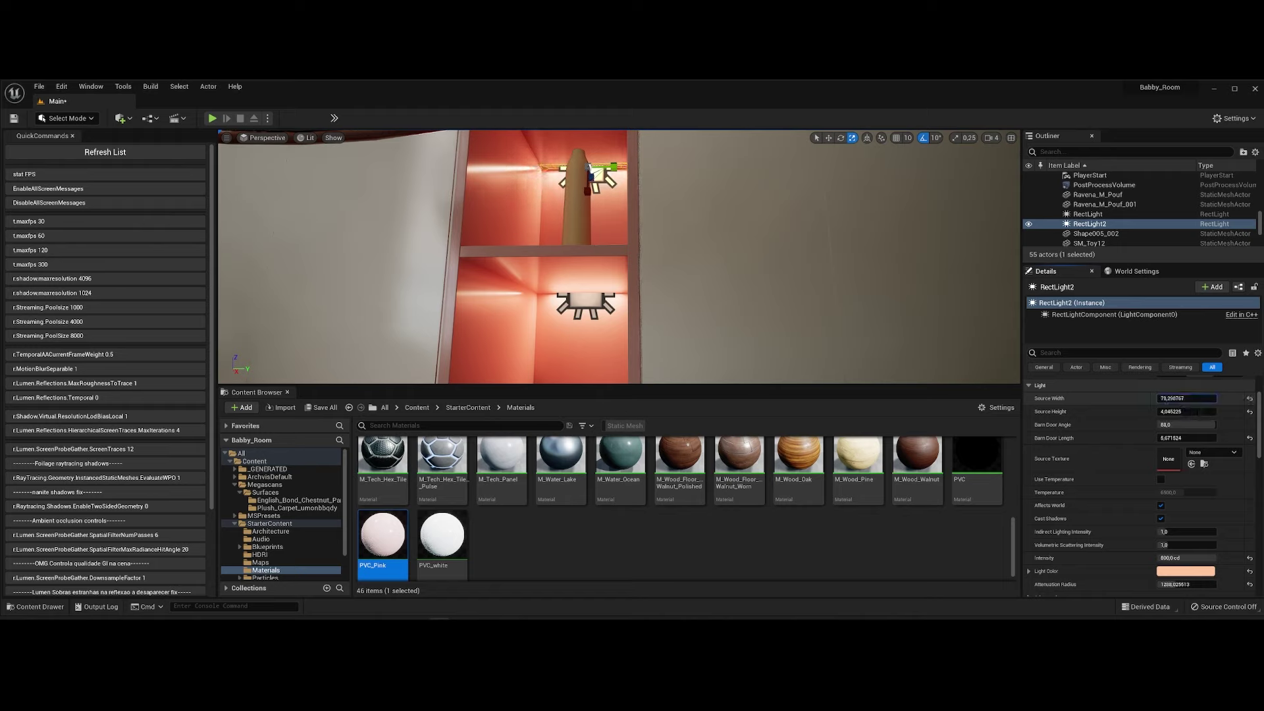
Alt-drag two more copies of RectLight2 into the other shelf compartments.
left_click(596, 295)
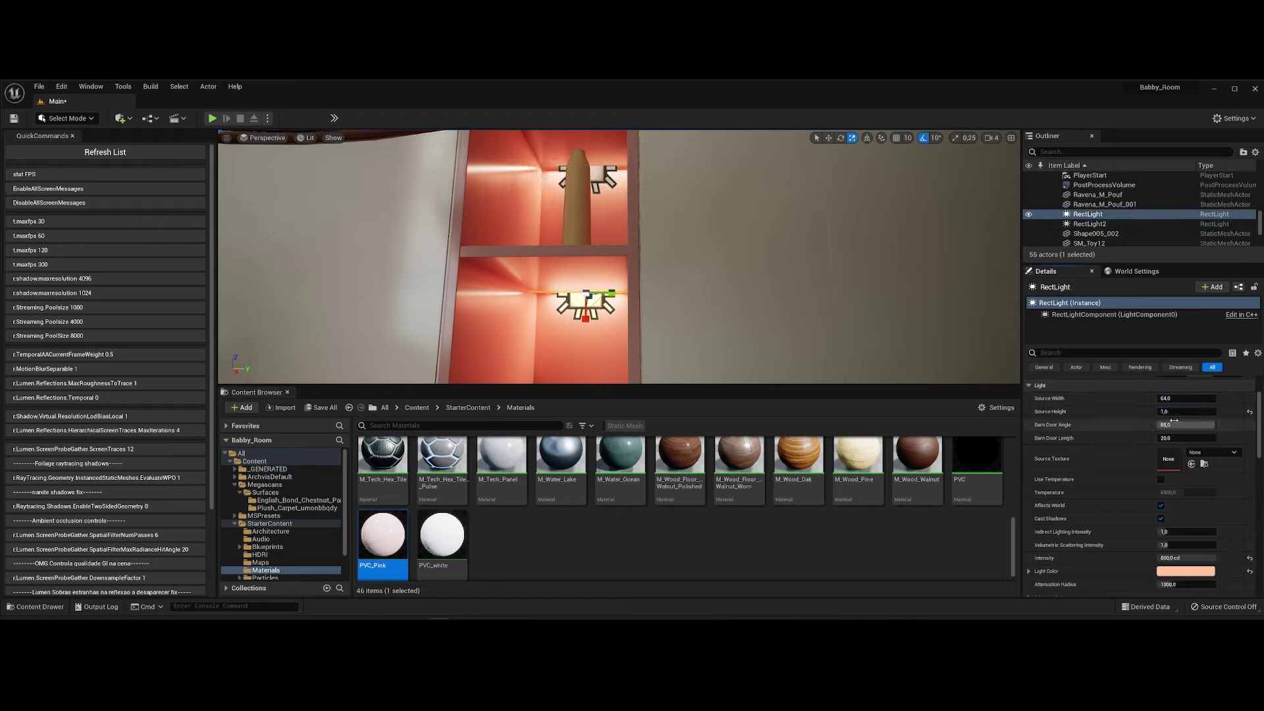
double_click(1090, 224)
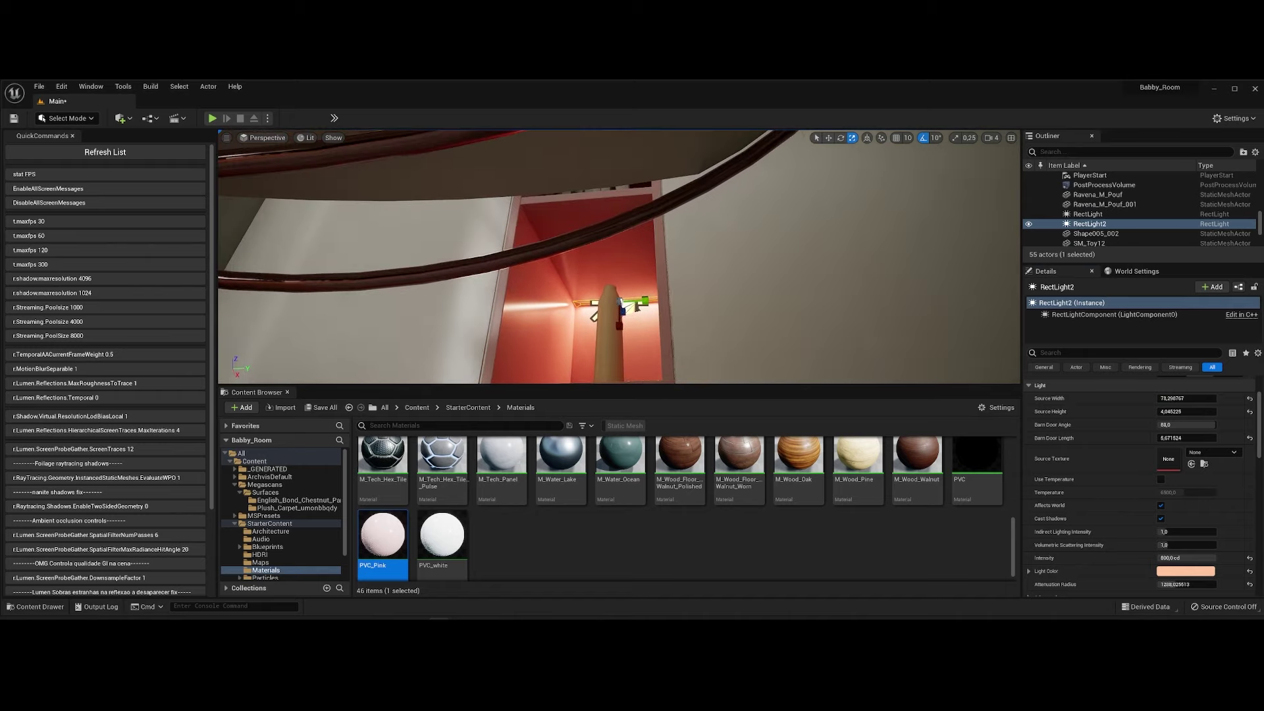
right_click_drag(619, 263, 628, 243)
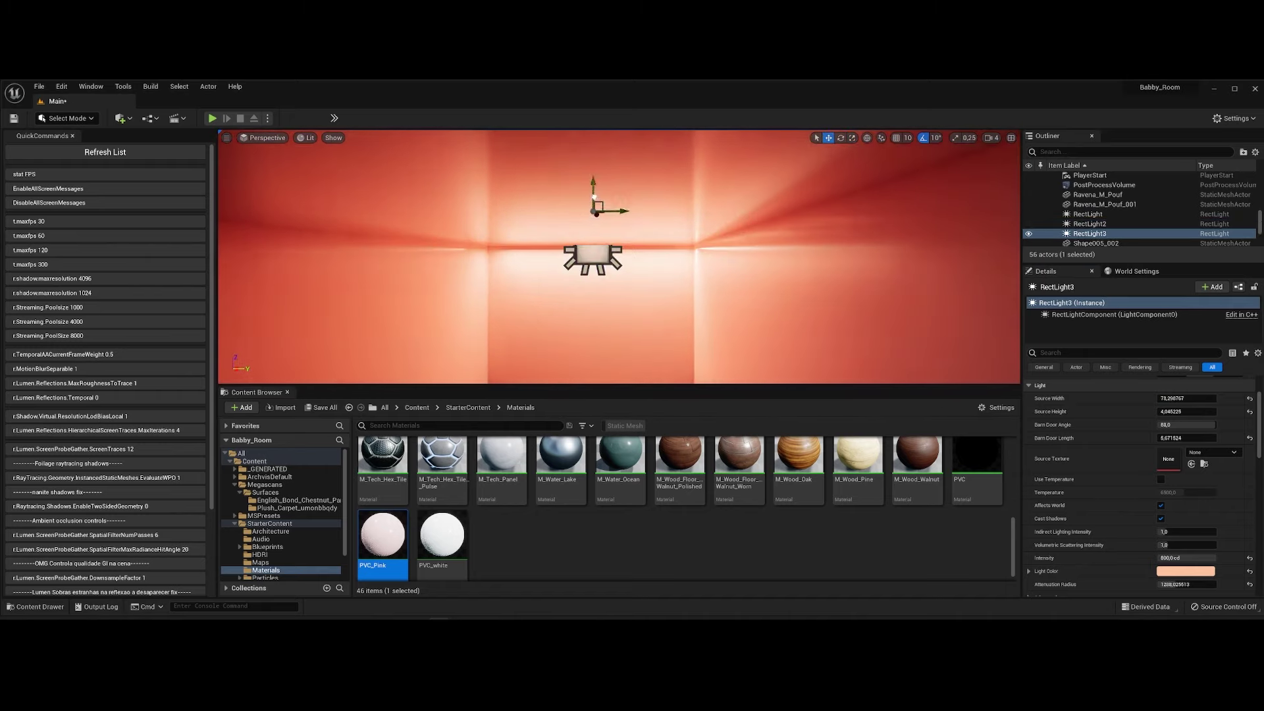
left_click_drag(613, 237, 591, 281, "alt")
mouse_move(590, 281)
right_mouse_down()
mouse_move(588, 263)
mouse_move(566, 333)
right_mouse_up()
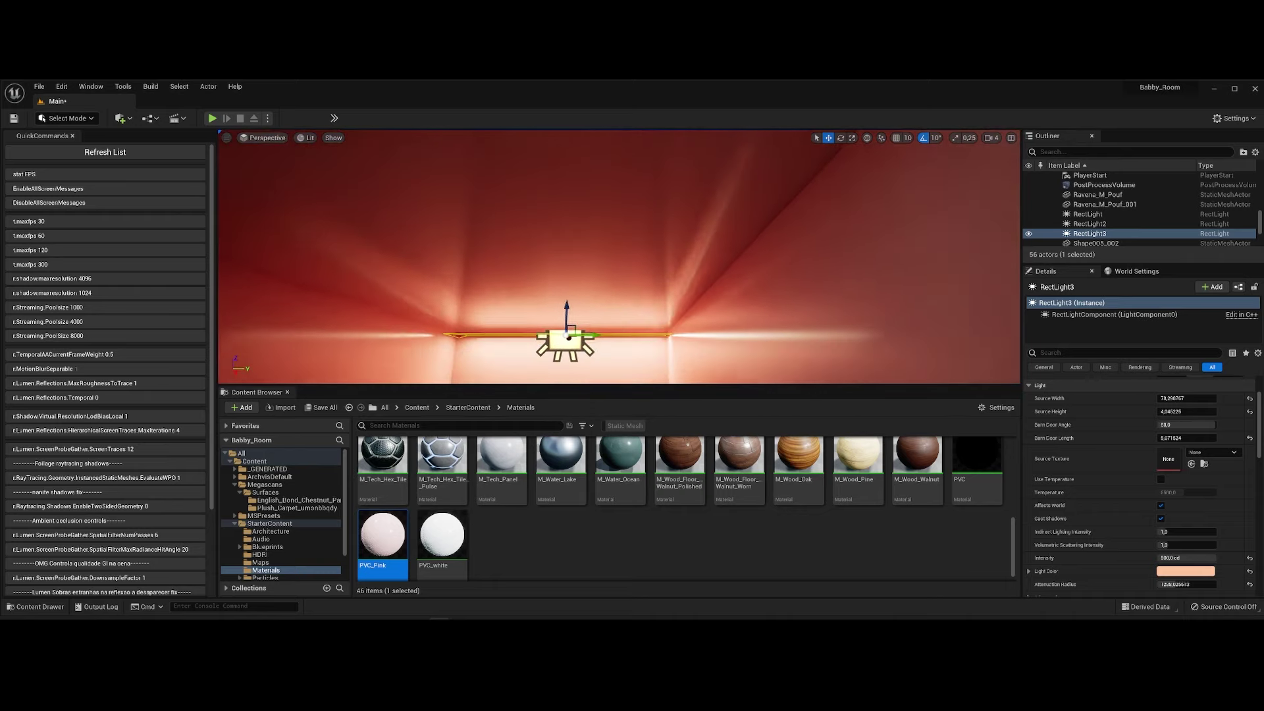
left_click_drag(566, 333, 569, 256, "alt")
right_click_drag(570, 255, 652, 262)
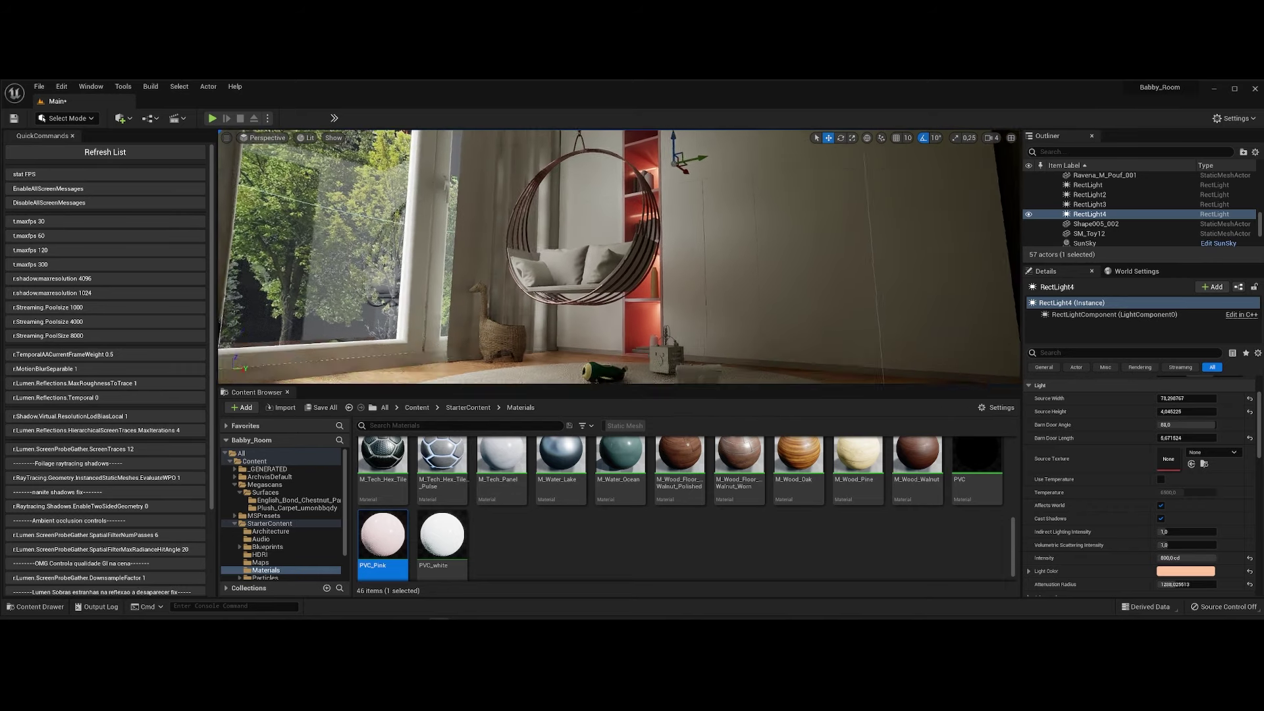
Save the level, then look around the hanging chair and the room.
left_click(327, 412)
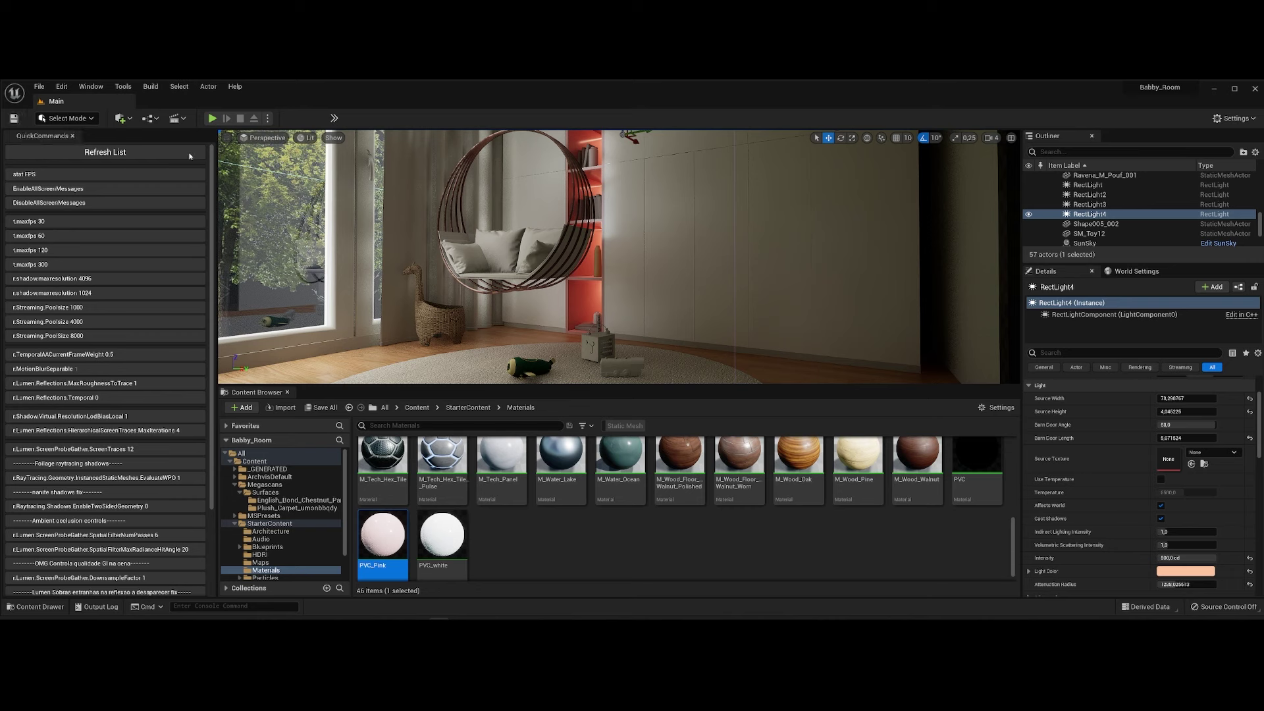
right_click_drag(277, 197, 290, 201)
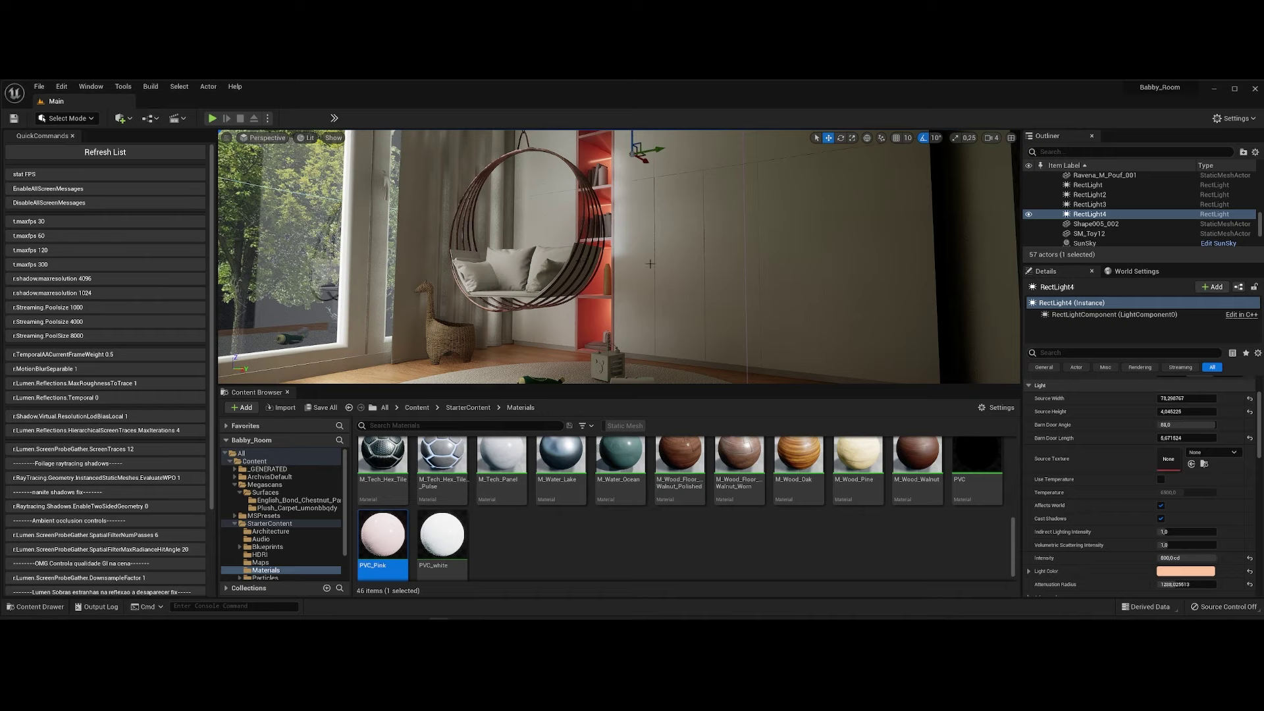
right_click_drag(650, 263, 250, 277)
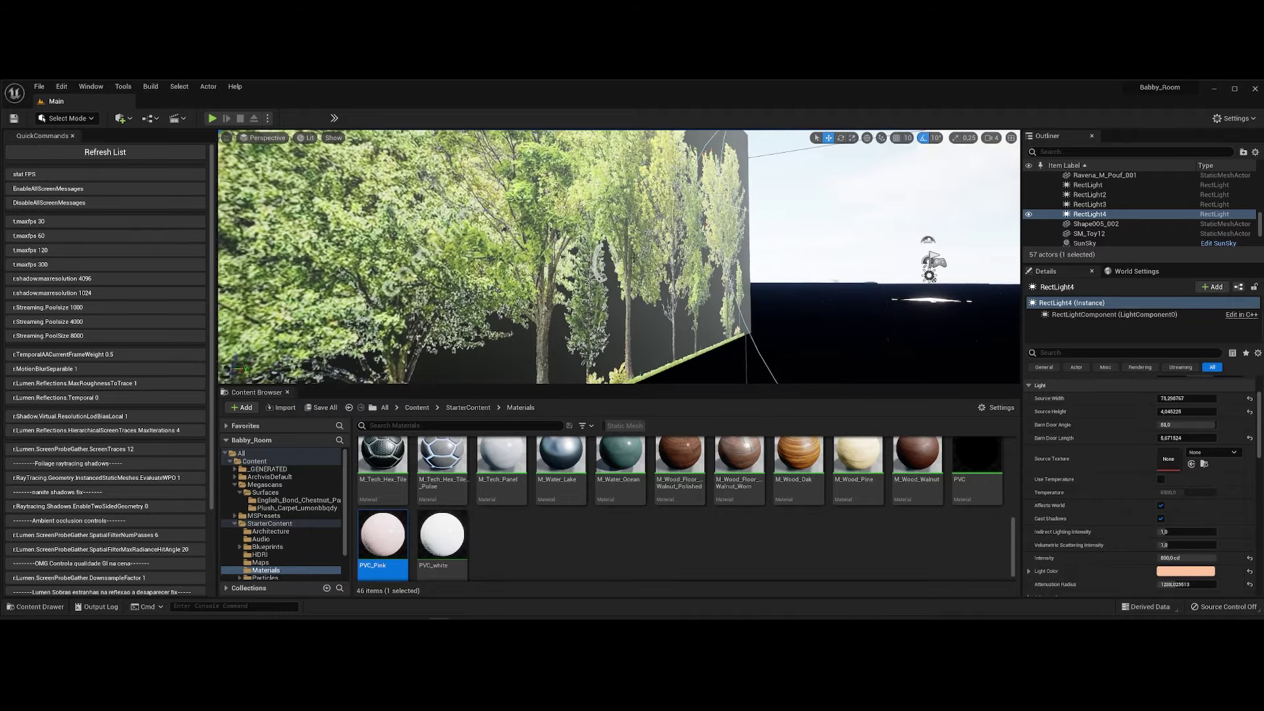
left_click(1051, 214)
right_click_drag(592, 263, 645, 257)
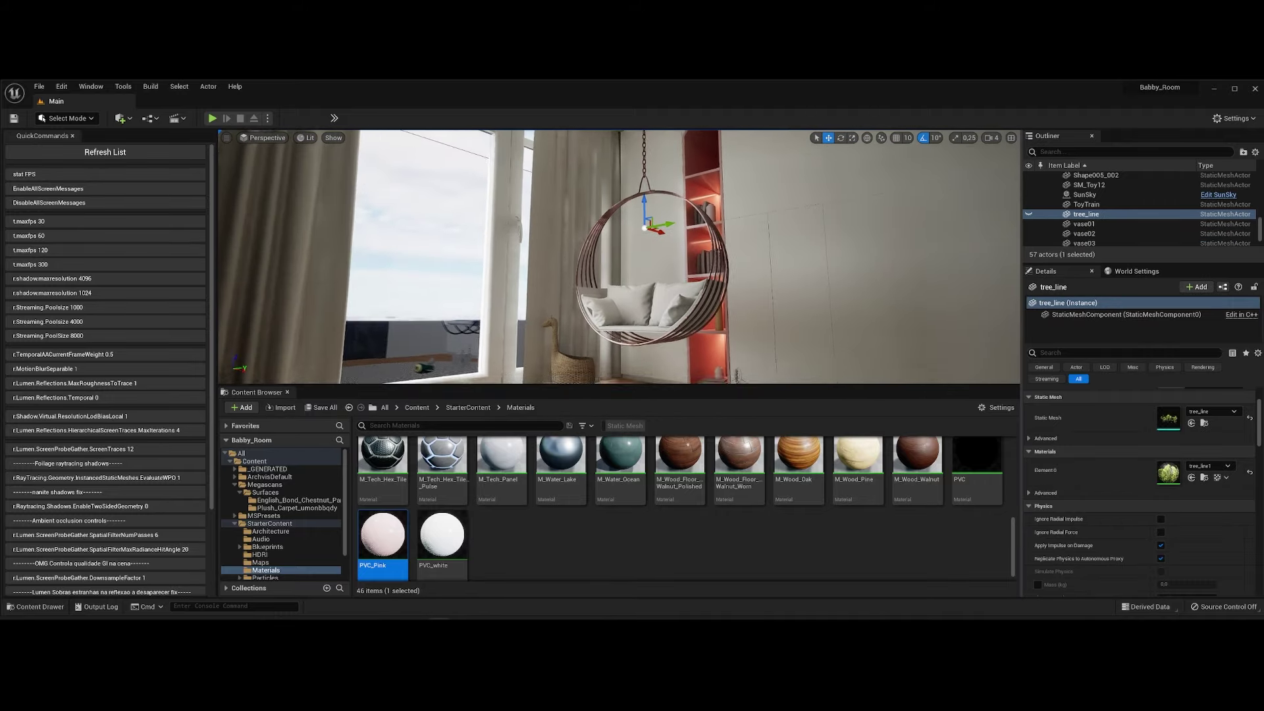
right_click_drag(779, 253, 779, 254)
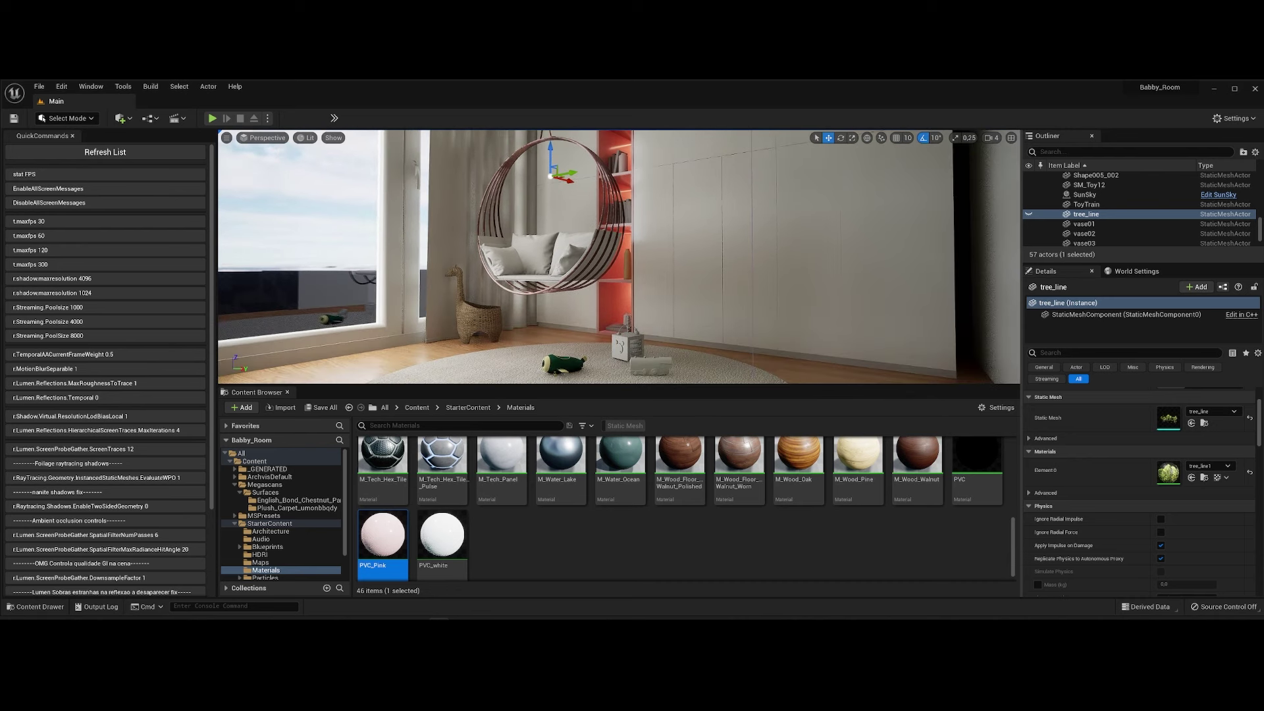
left_click(563, 362)
mouse_move(563, 362)
right_mouse_down()
mouse_move(563, 395)
mouse_move(422, 389)
right_mouse_up()
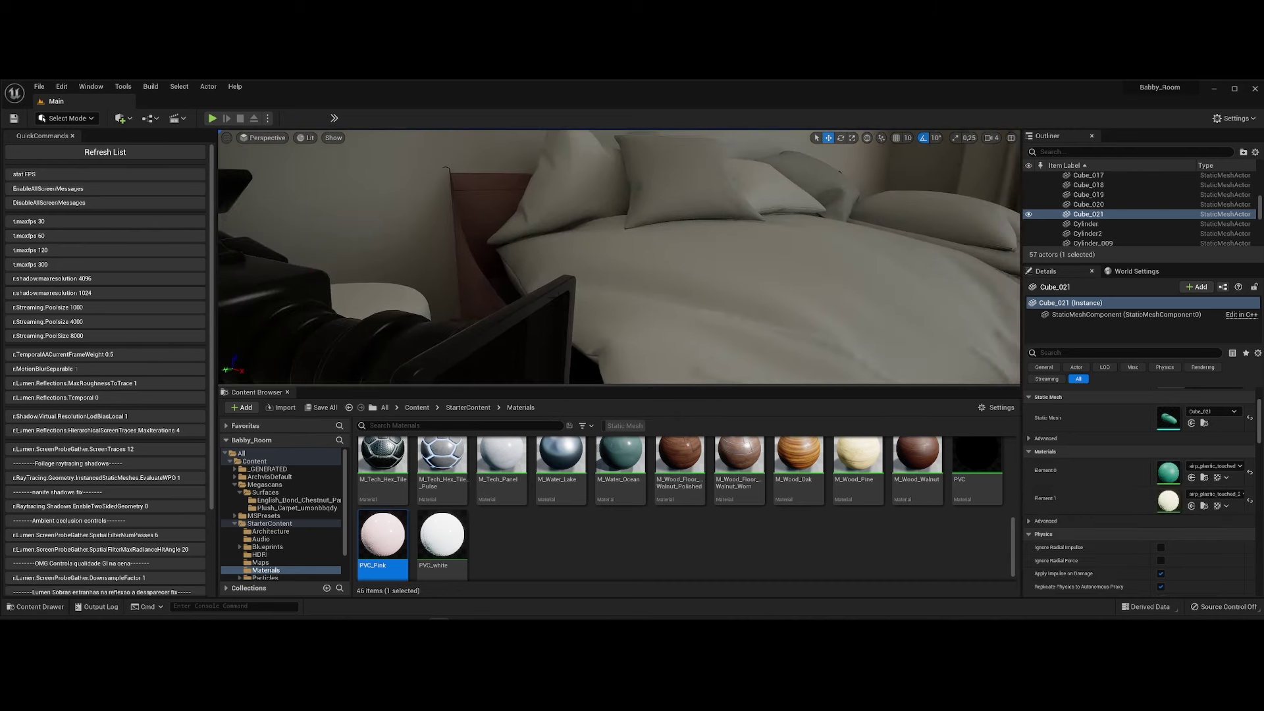
Move the blanket's pivot to a new spot and set it as the pivot offset.
right_click_drag(499, 301, 498, 301)
left_click(498, 301)
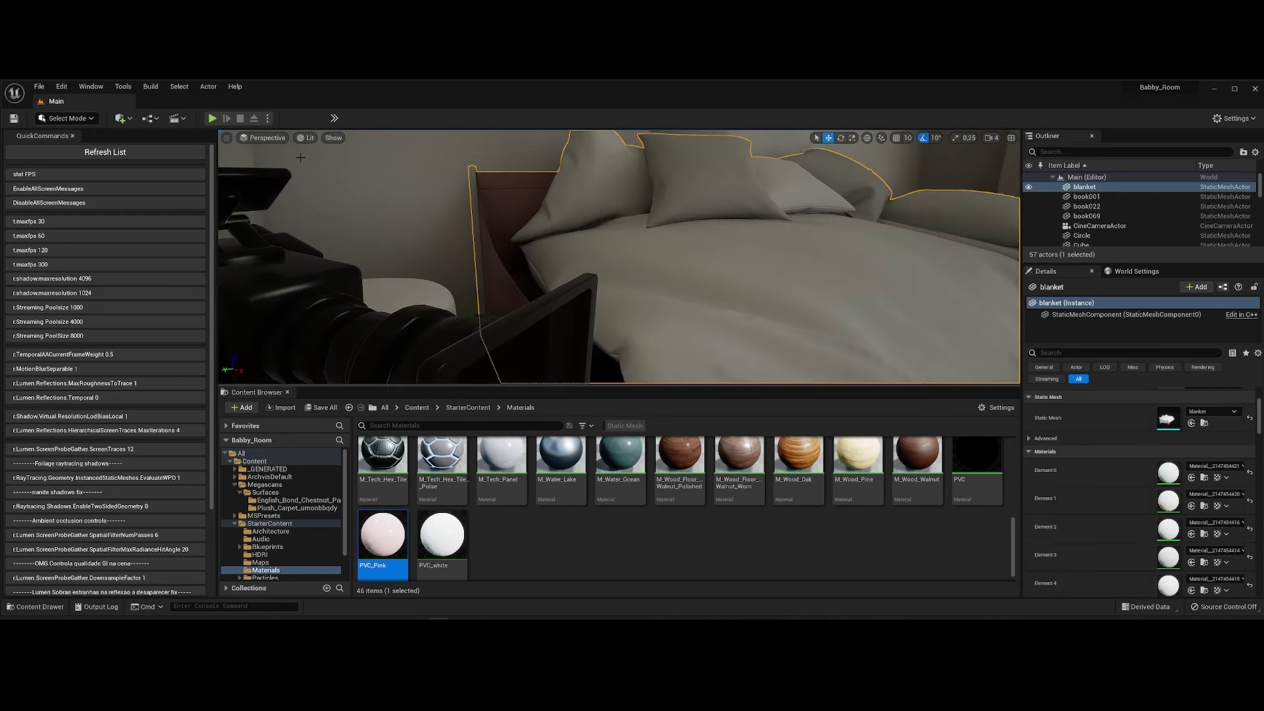
right_click_drag(545, 221, 545, 220)
right_click(545, 221)
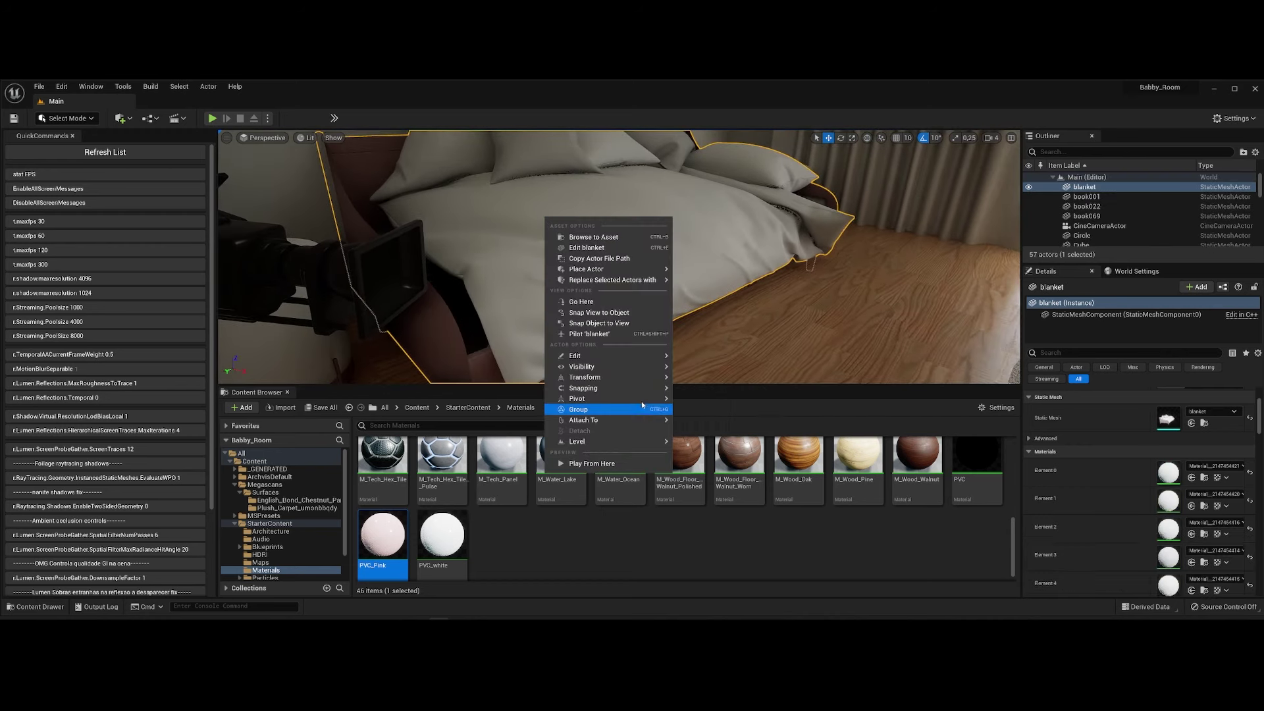
left_click(718, 424)
right_click(585, 256)
mouse_move(685, 434)
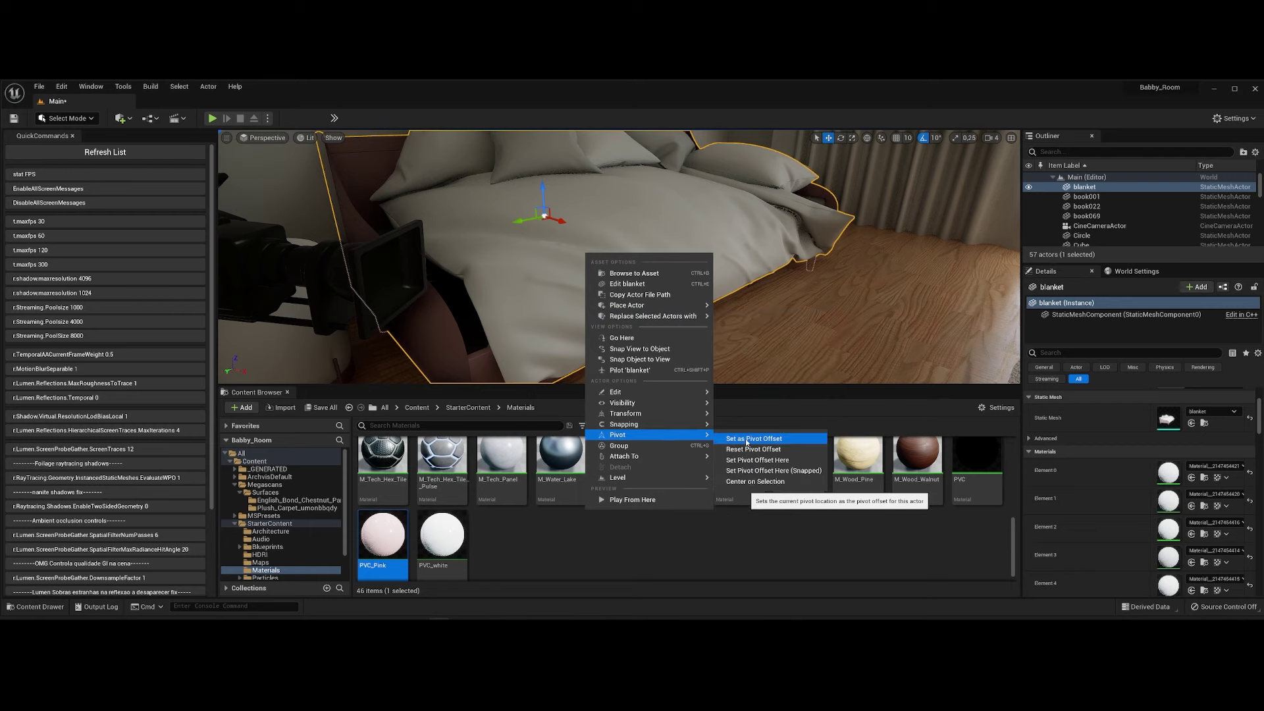
left_click(747, 439)
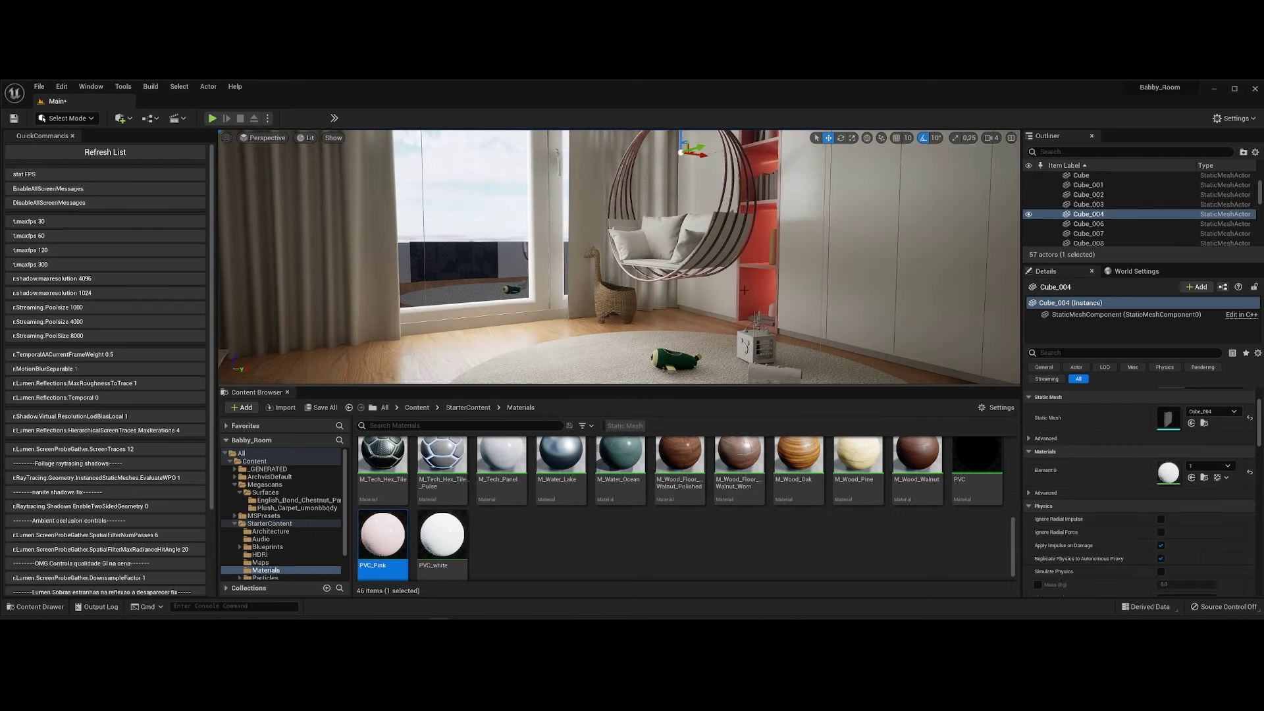
Give the bed frame's Element 5 the PVC_Pink material.
left_click(1191, 478)
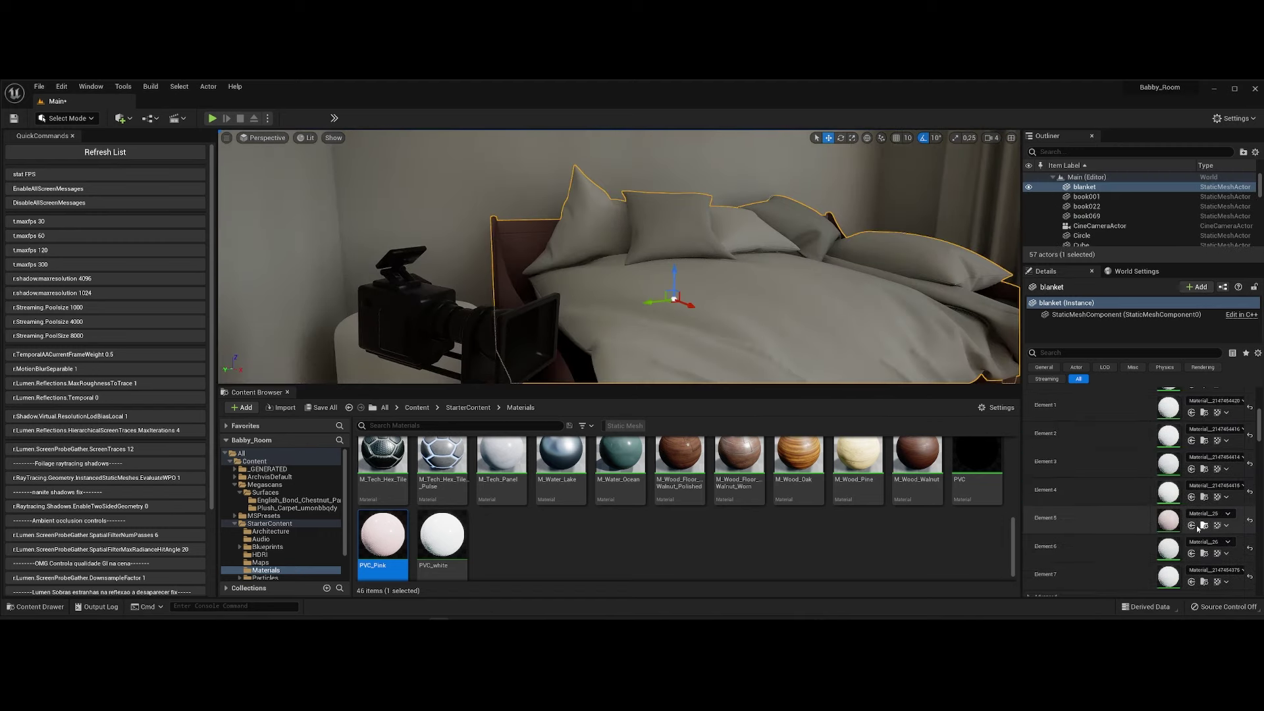
left_click(1192, 525)
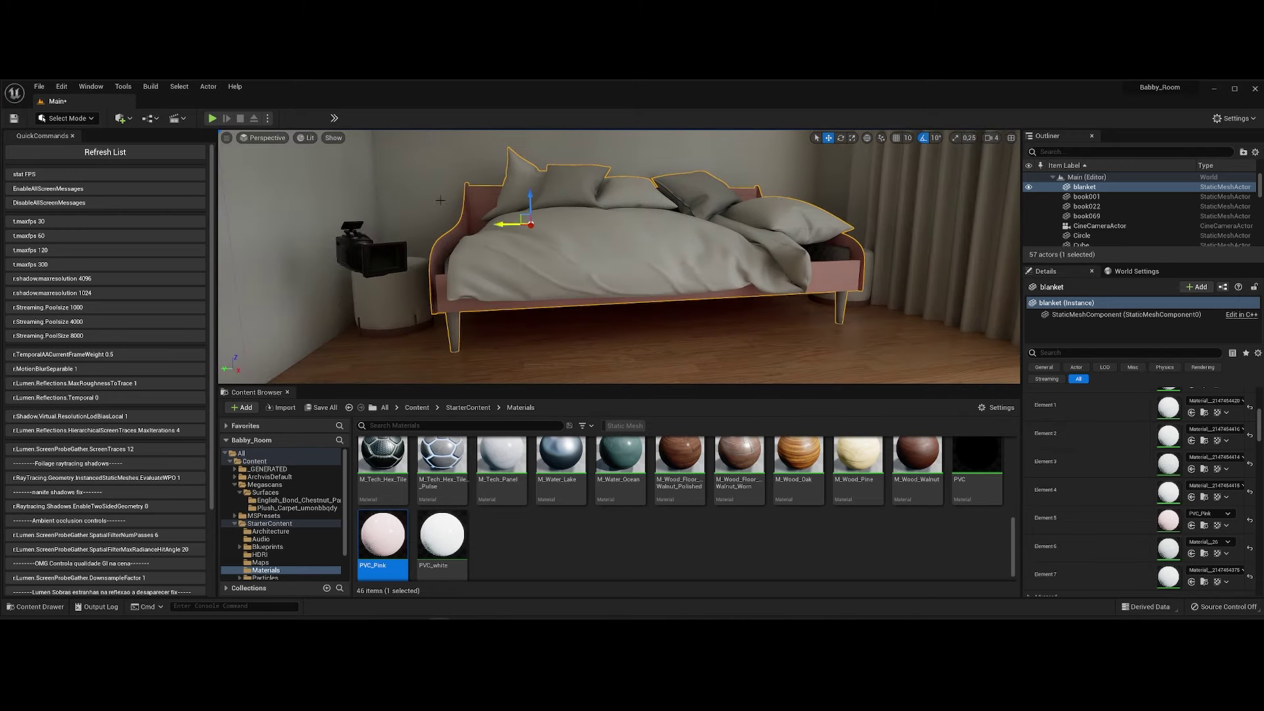
left_click(429, 307)
left_click(413, 309)
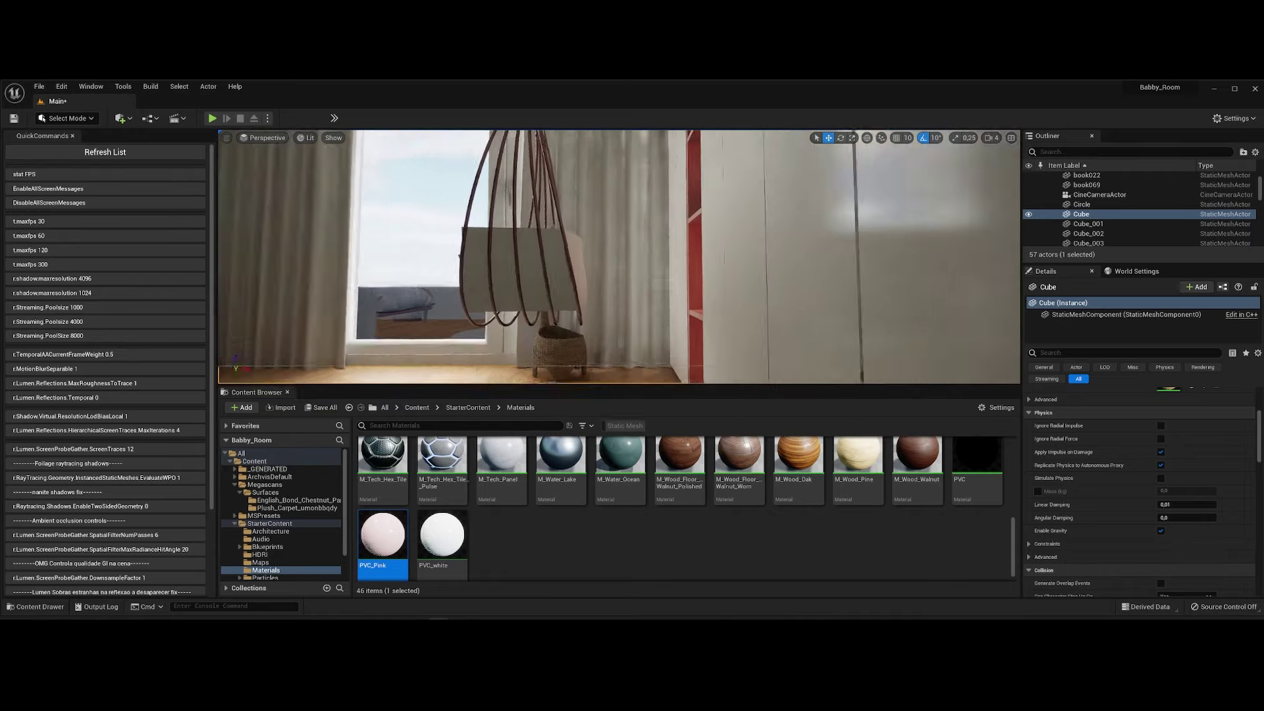
Save all changes and open Quixel Bridge from the Add menu.
left_click(324, 408)
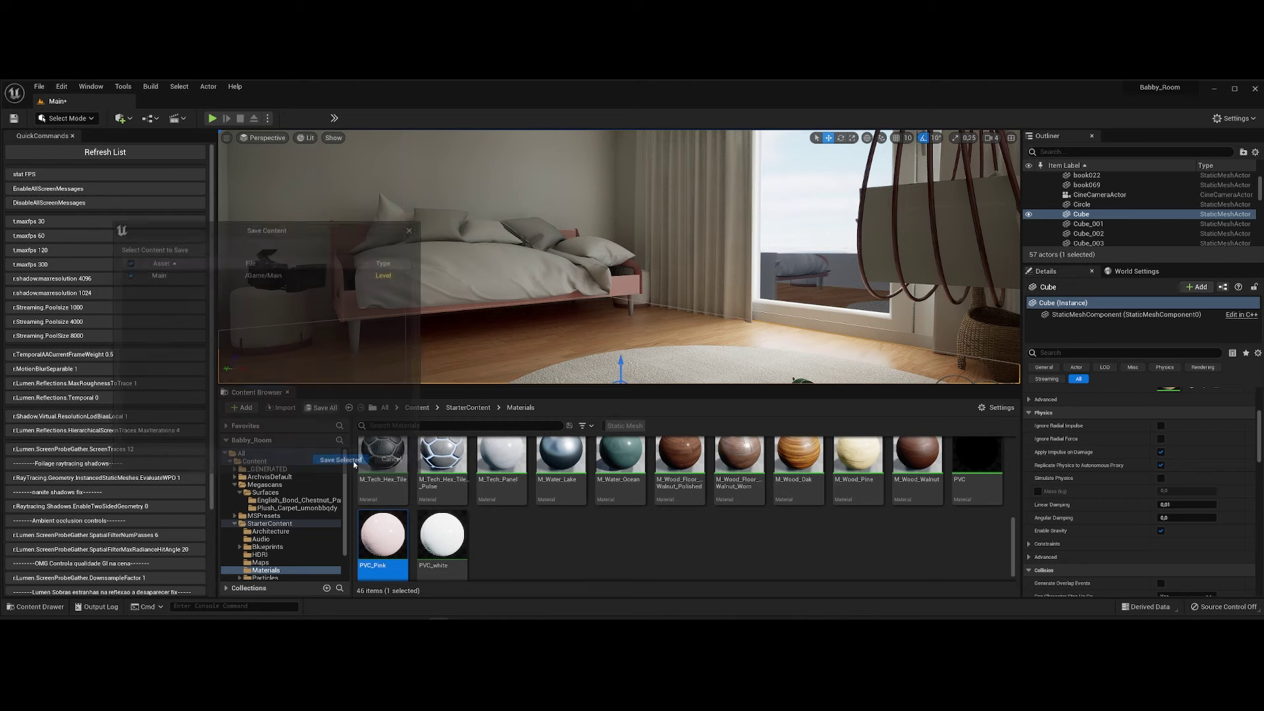
left_click(124, 117)
left_click(154, 161)
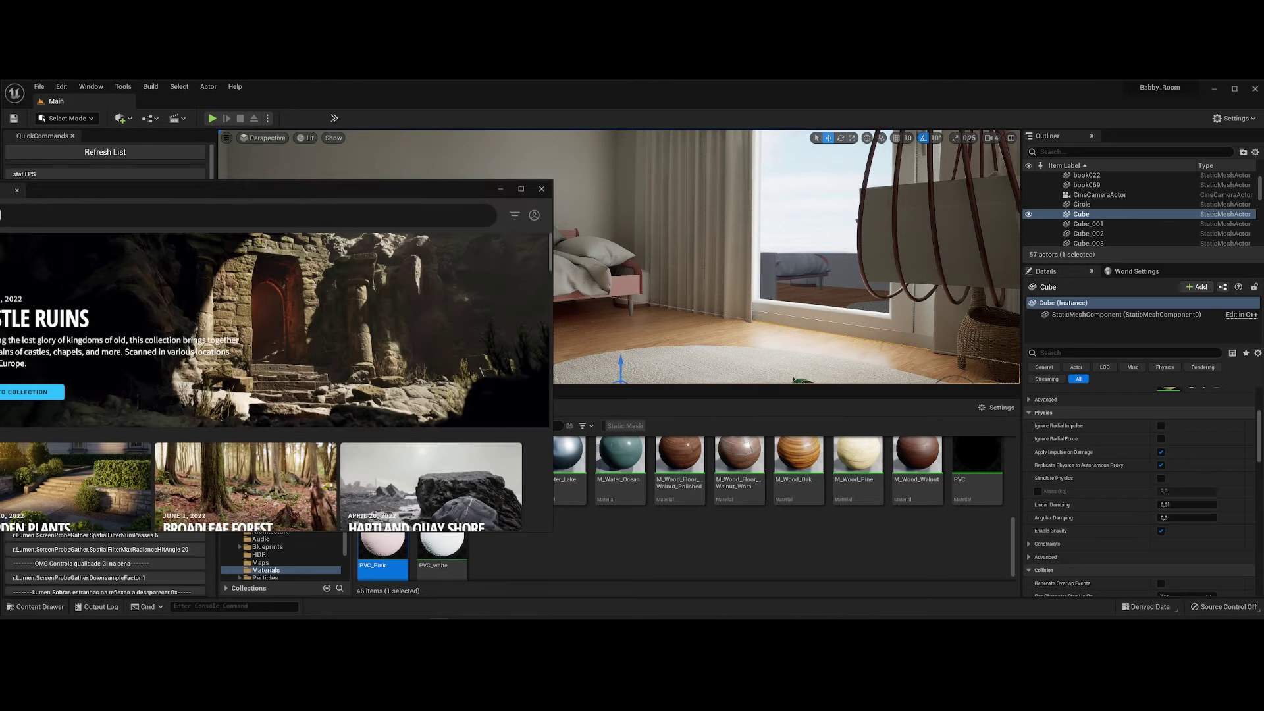
Find the Graffiti decal collection in Bridge and add the Graffiti Tag decal to the project.
left_click(66, 214)
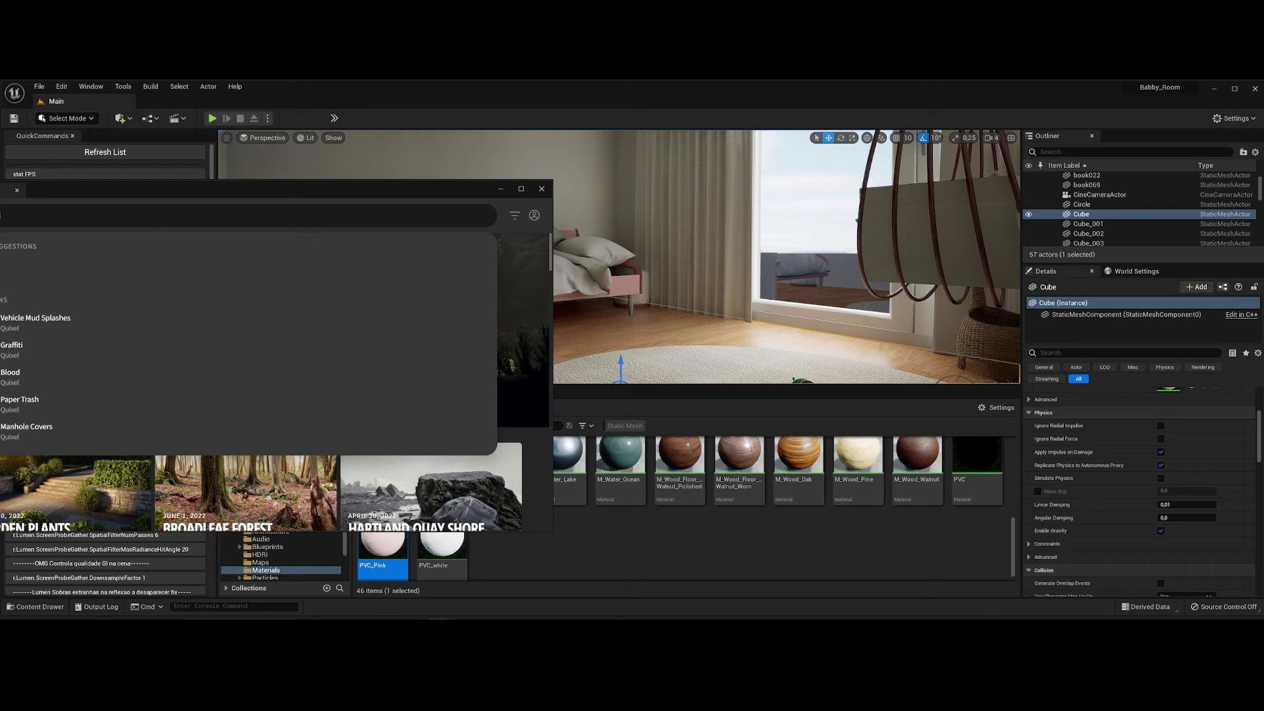
left_click(62, 351)
scroll(223, 254, "down", 5)
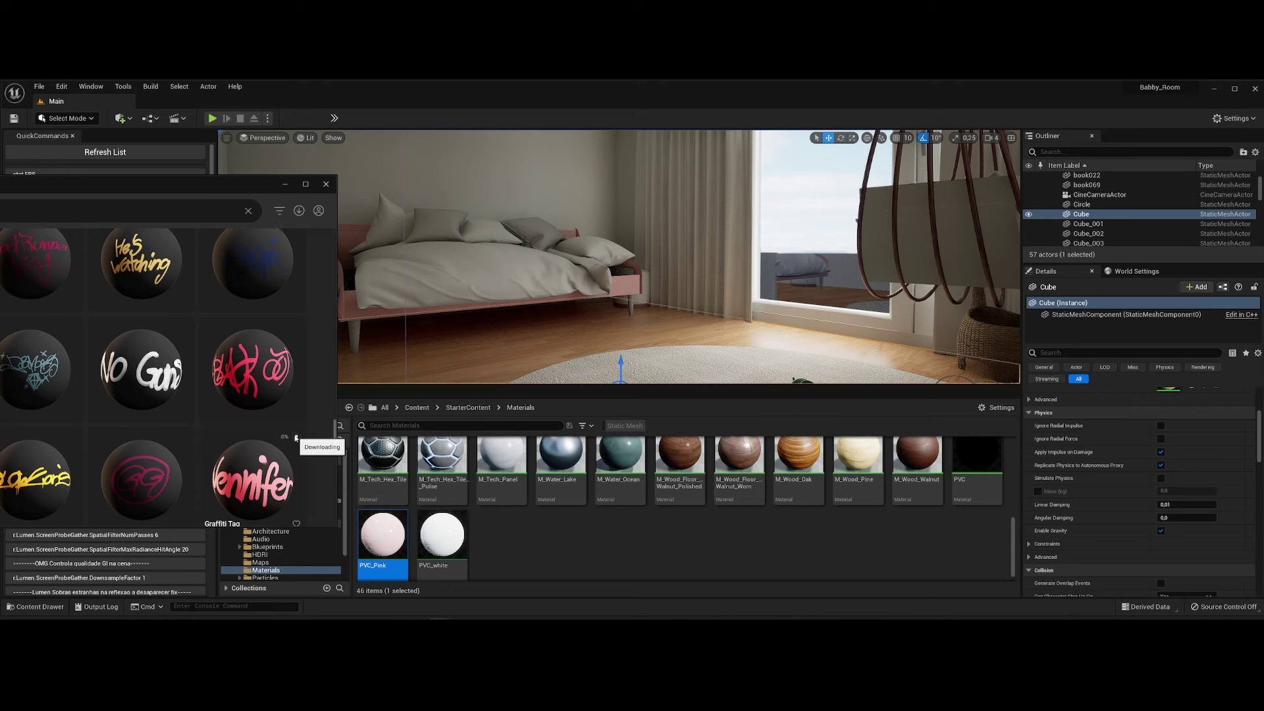
scroll(296, 438, "down", 1)
left_click(297, 341)
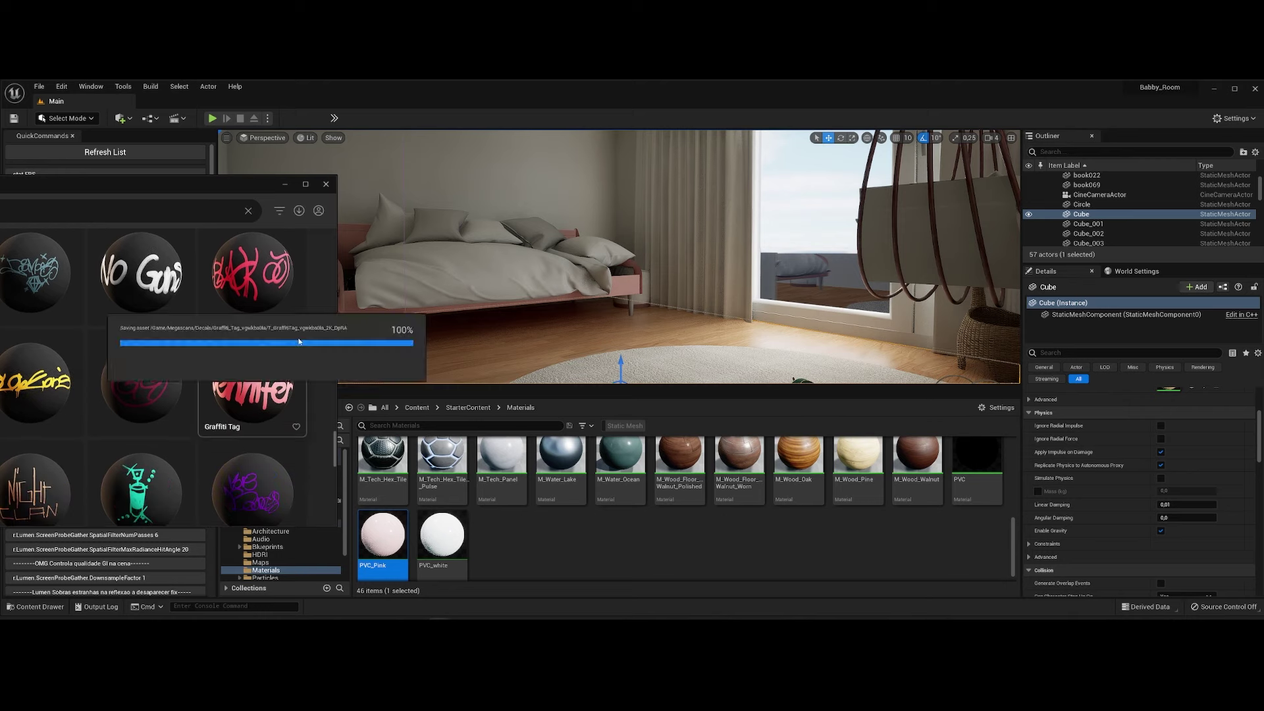
left_click(326, 183)
Convert the graffiti textures to regular textures and drop the MI decal onto the wall above the bed.
right_click(434, 469)
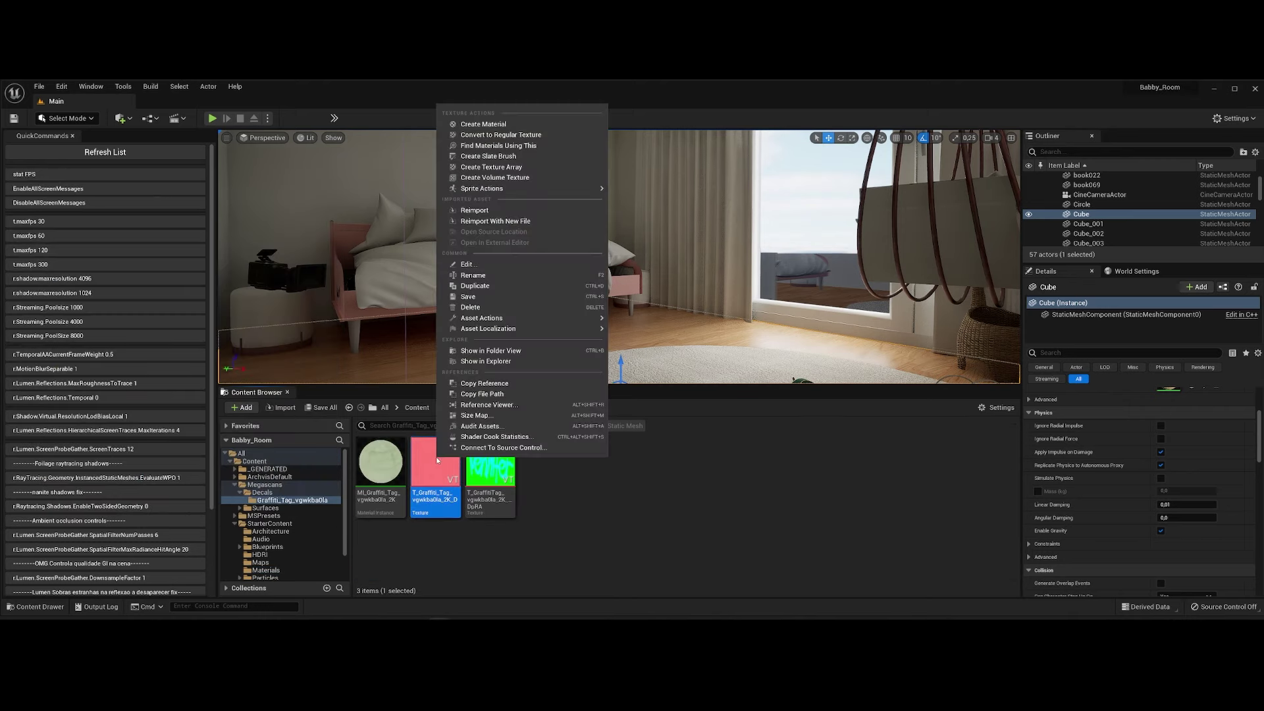
key("Escape")
right_click(445, 469)
left_click(513, 178)
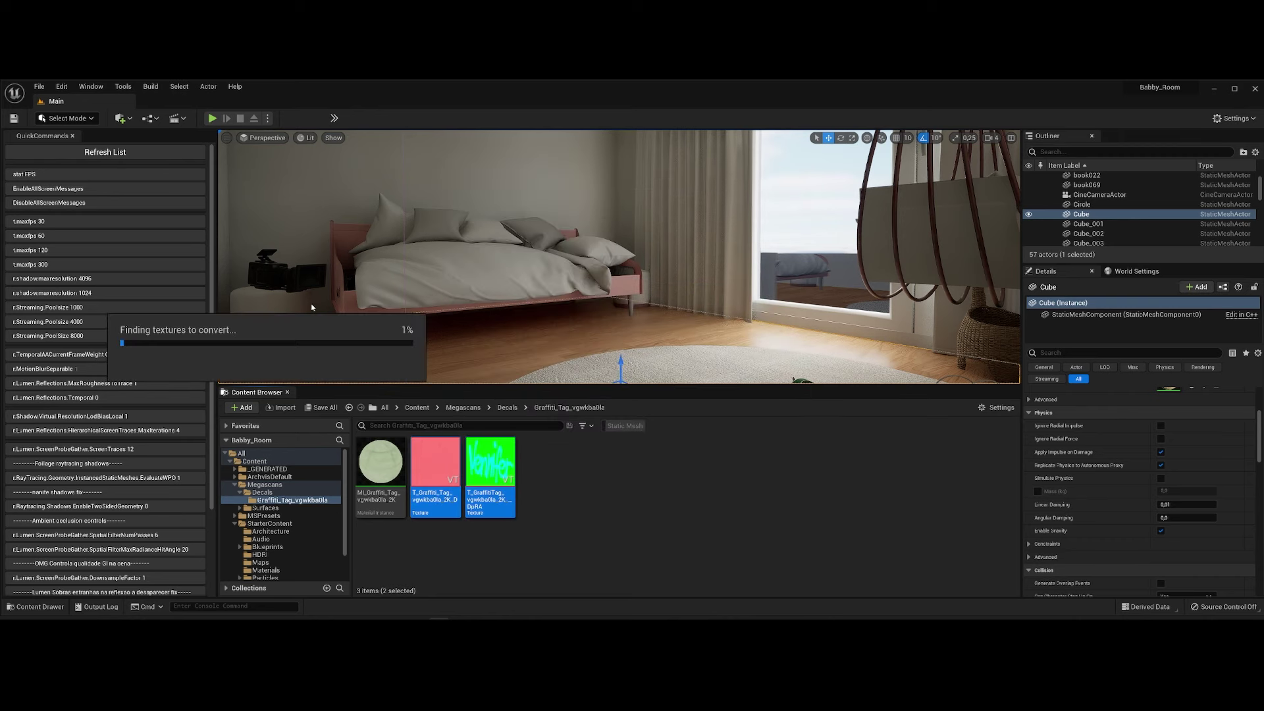
left_click(313, 468)
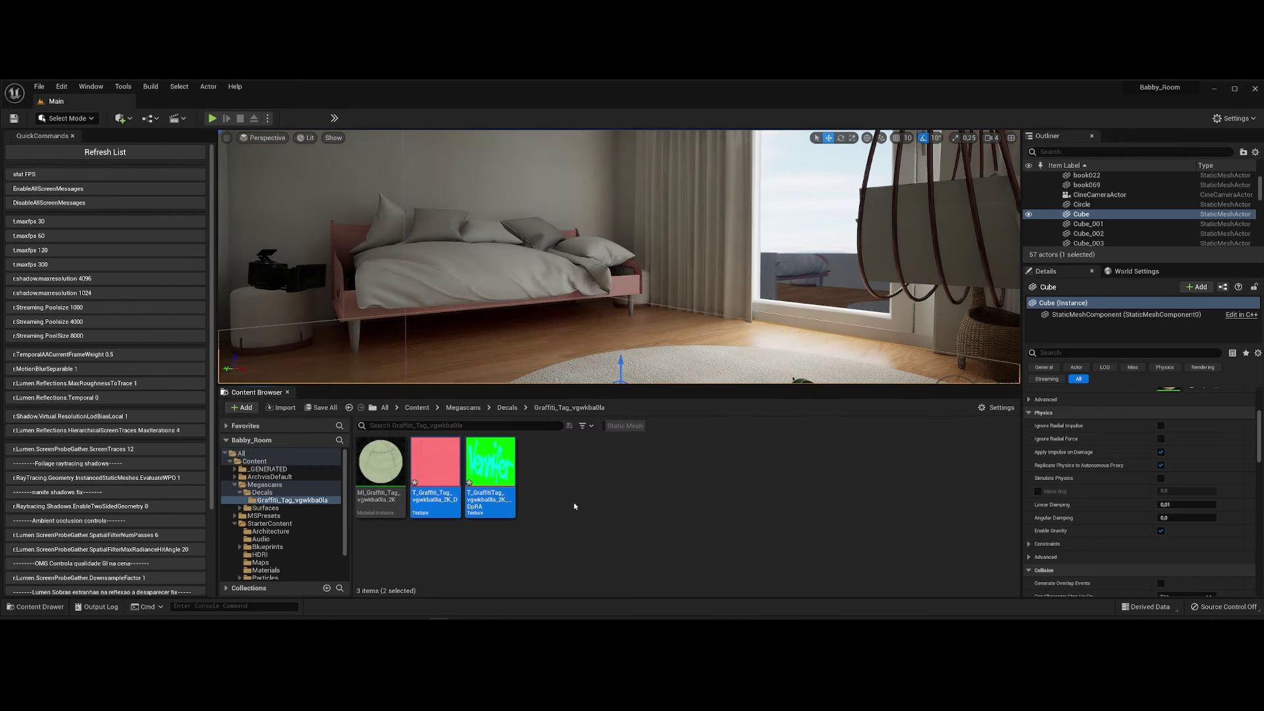
left_click_drag(380, 464, 413, 176)
key("f")
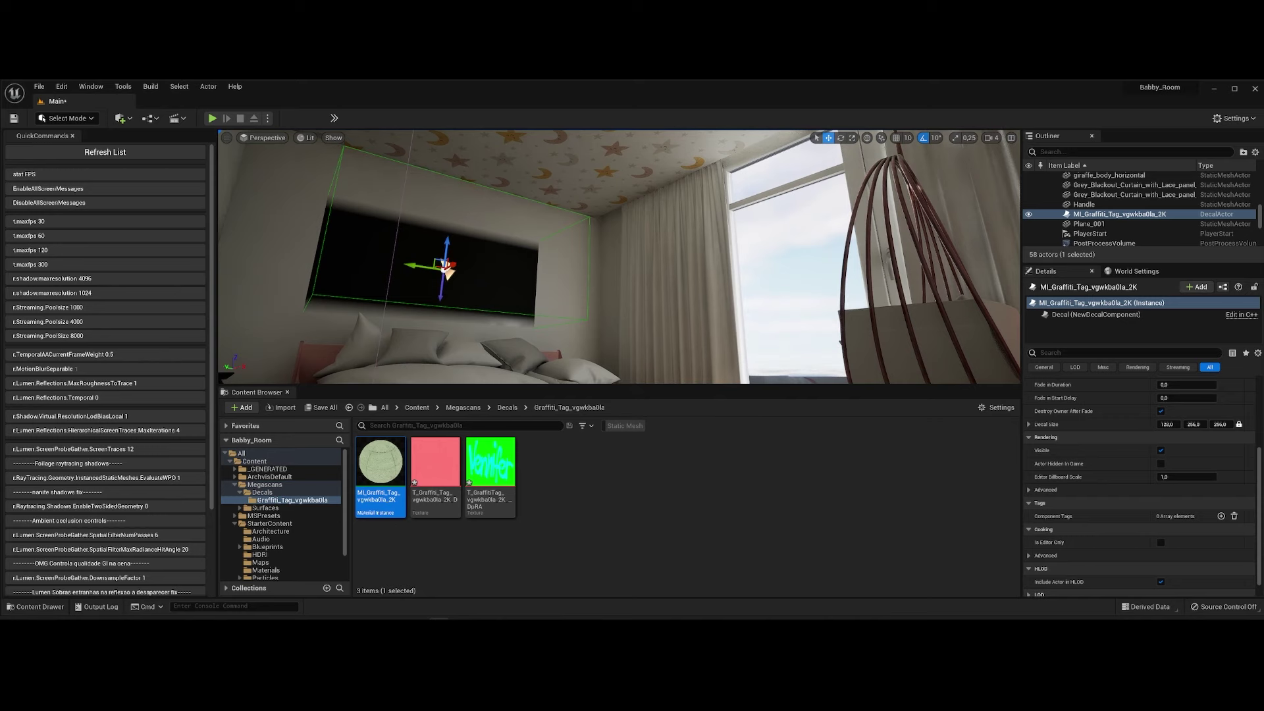
Locate the decal instance's parent M_MS_Decal_Material and open its material graph.
double_click(384, 477)
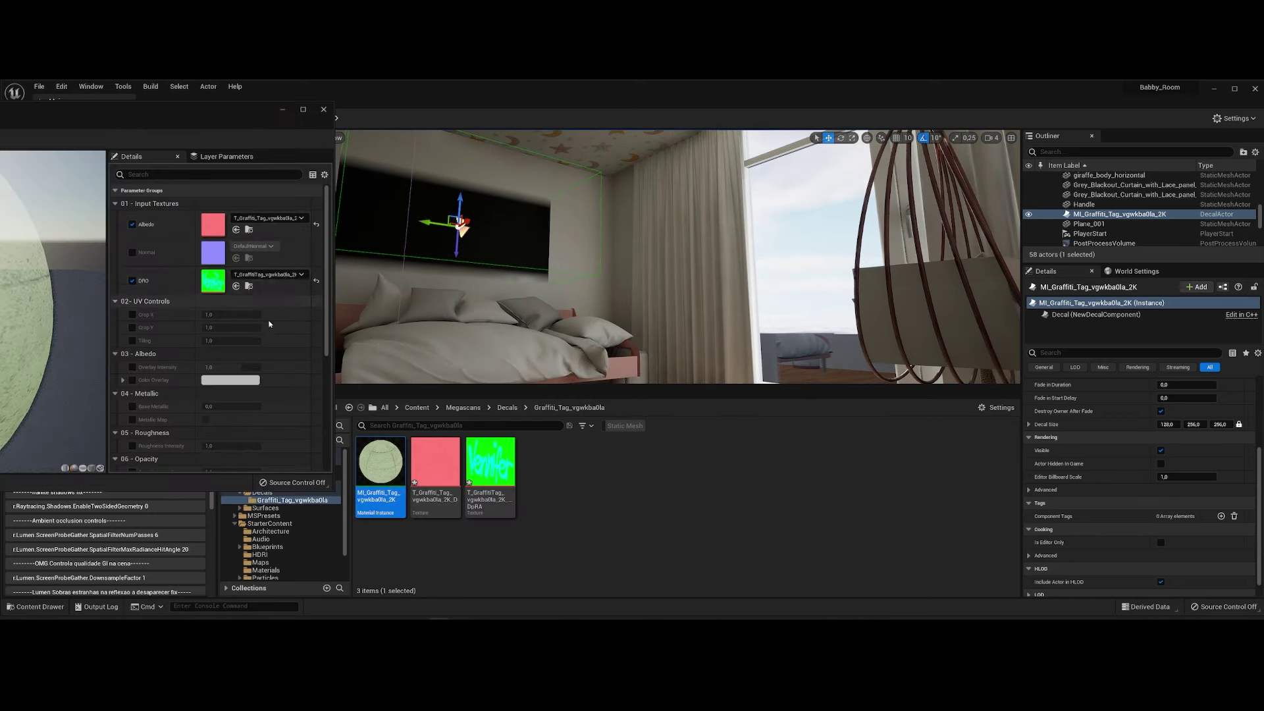
scroll(251, 357, "down", 5)
left_click(380, 464)
right_click(389, 465)
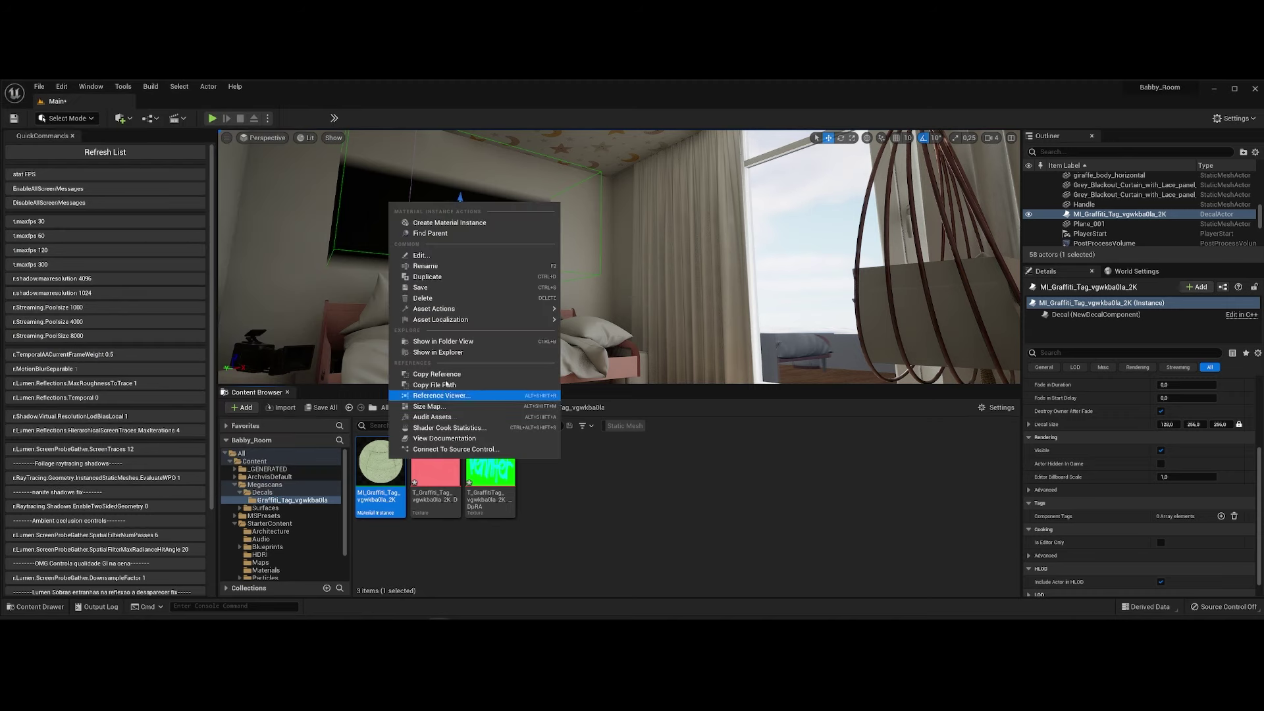
mouse_move(452, 314)
left_click(430, 233)
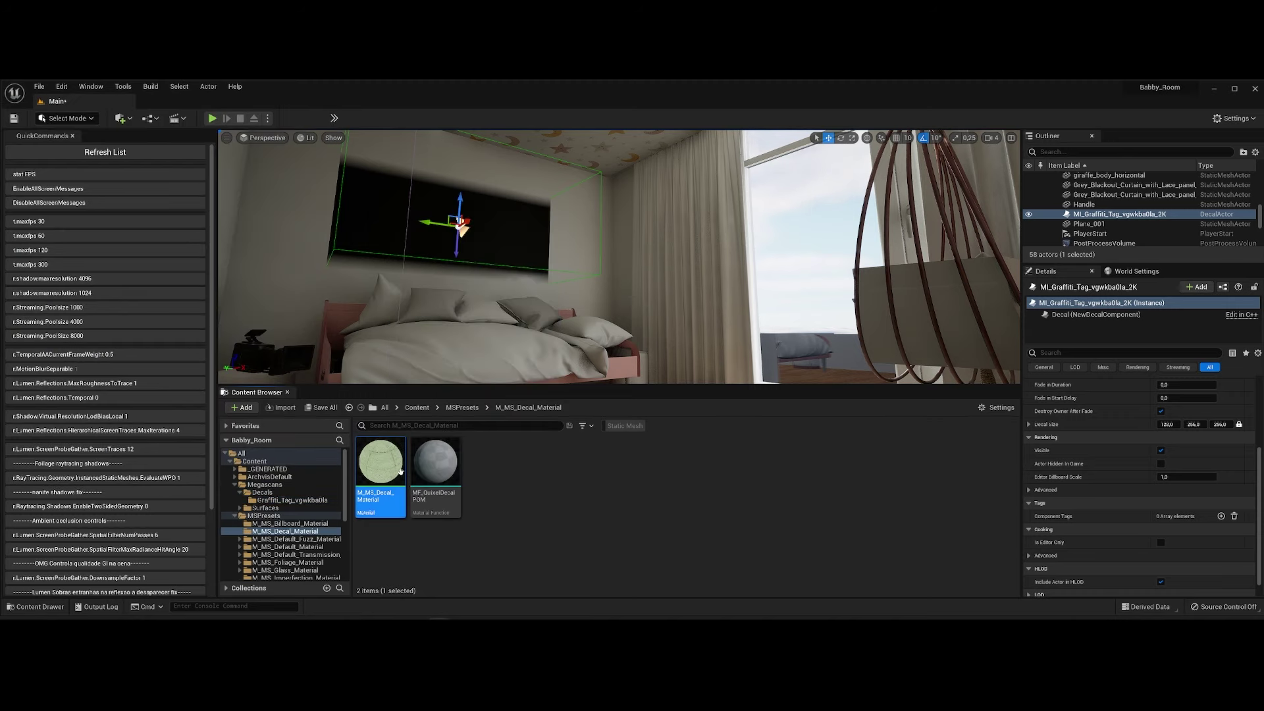
double_click(380, 468)
scroll(161, 334, "down", 4)
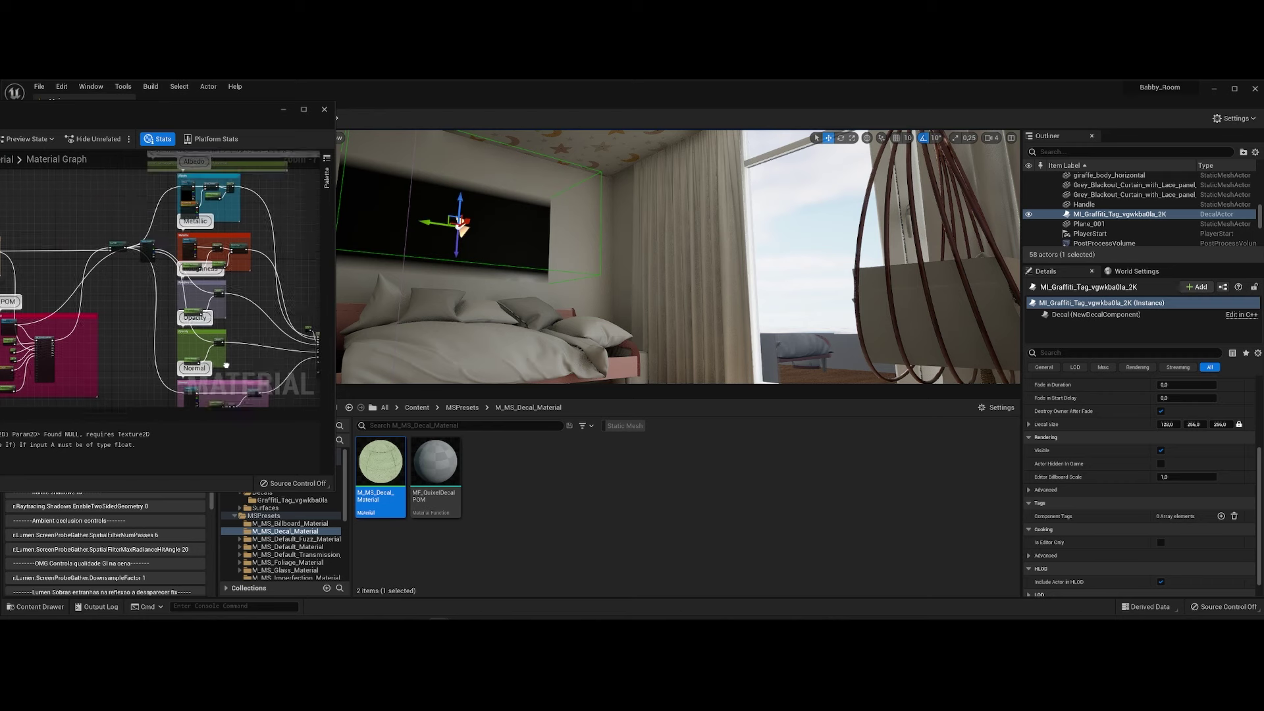
scroll(162, 334, "down", 5)
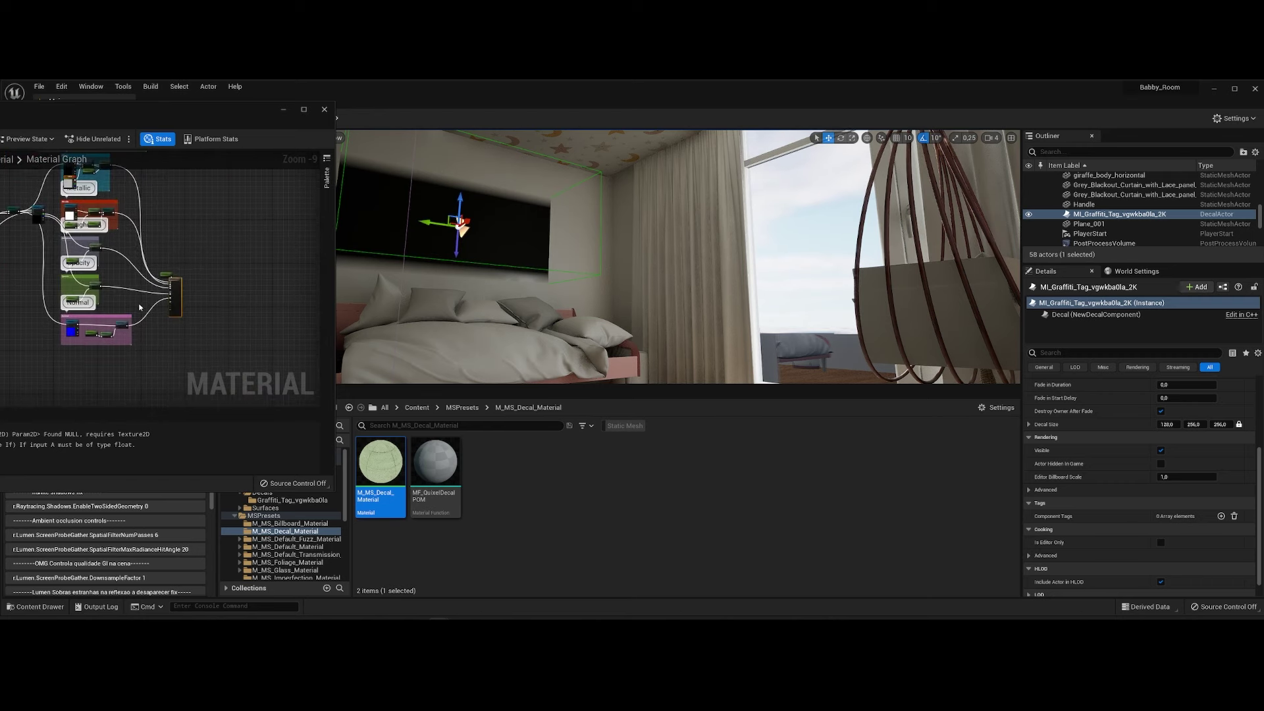
scroll(91, 277, "up", 2)
scroll(74, 298, "up", 3)
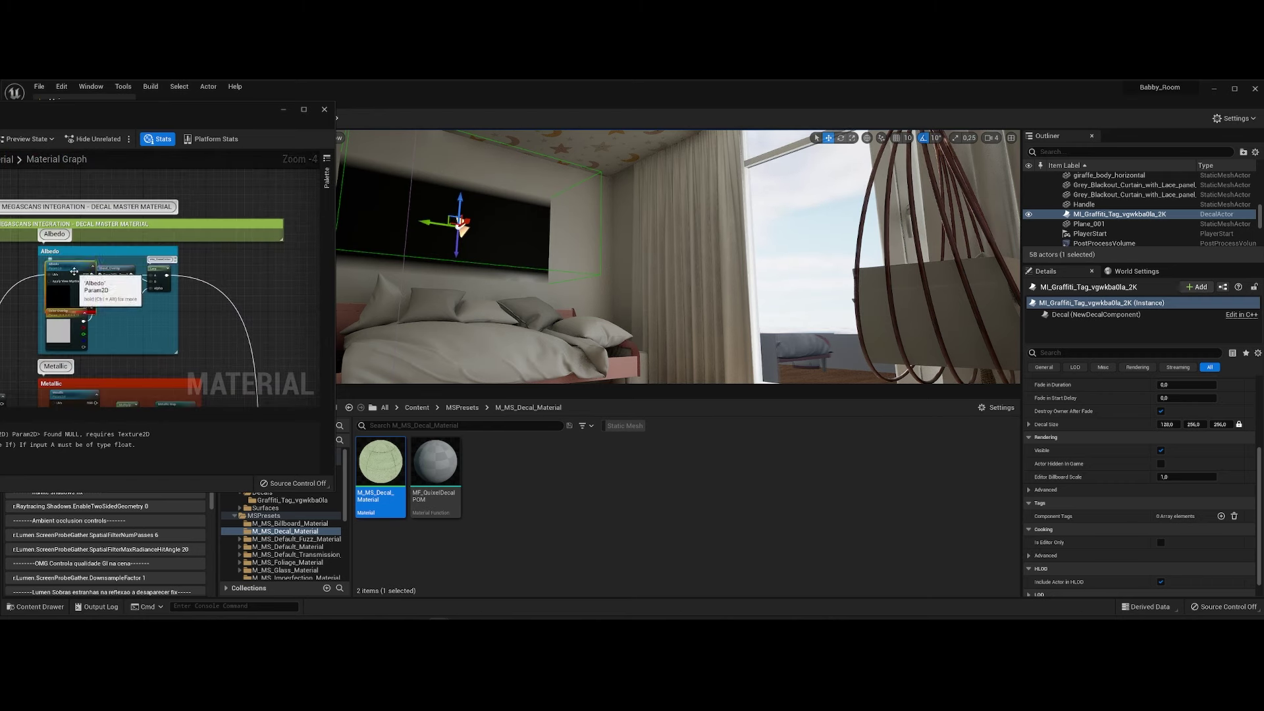
Assign the Graffiti Tag colour texture to the material's Albedo and save it.
left_click(423, 409)
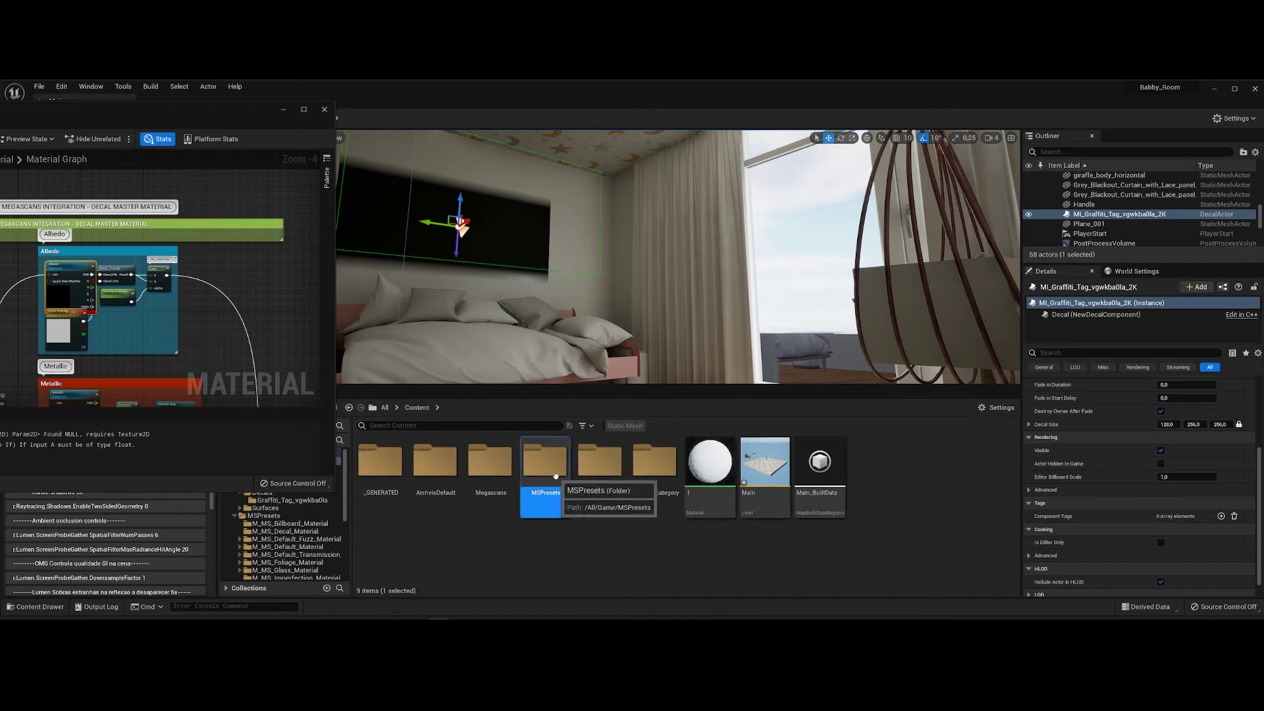
double_click(538, 461)
double_click(435, 461)
left_click(292, 500)
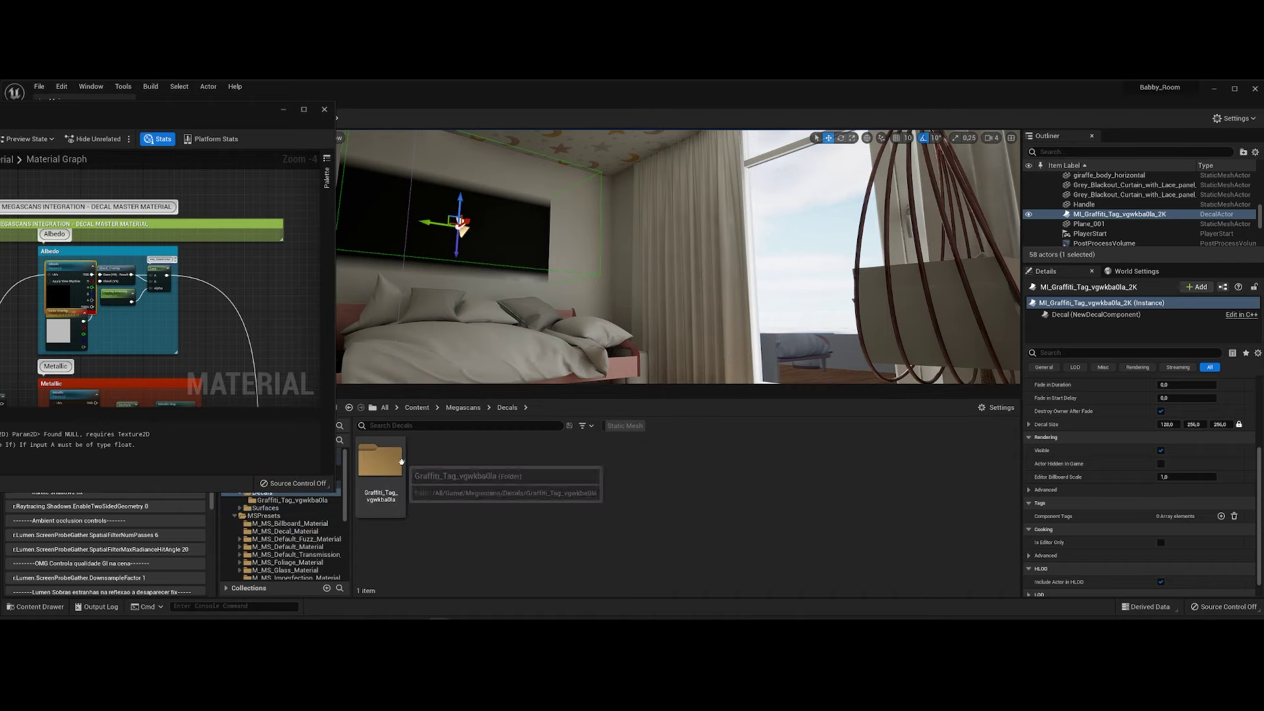
left_click(436, 464)
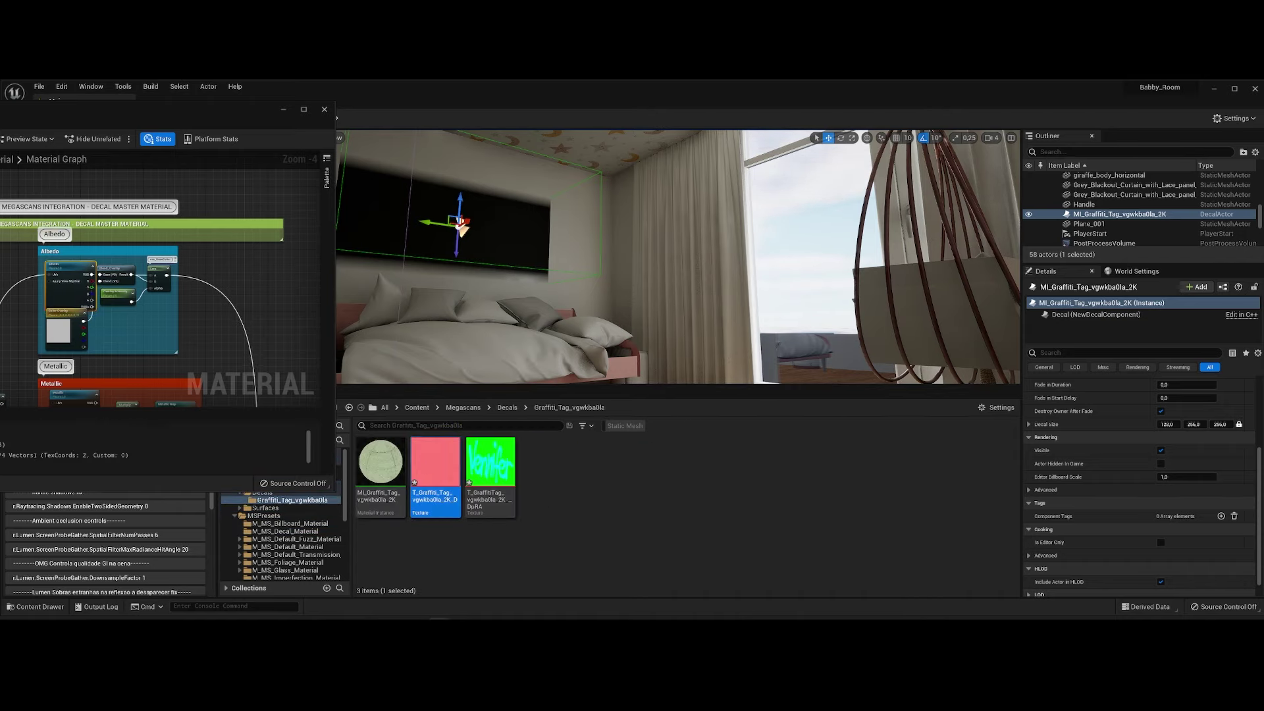
key("ctrl+s")
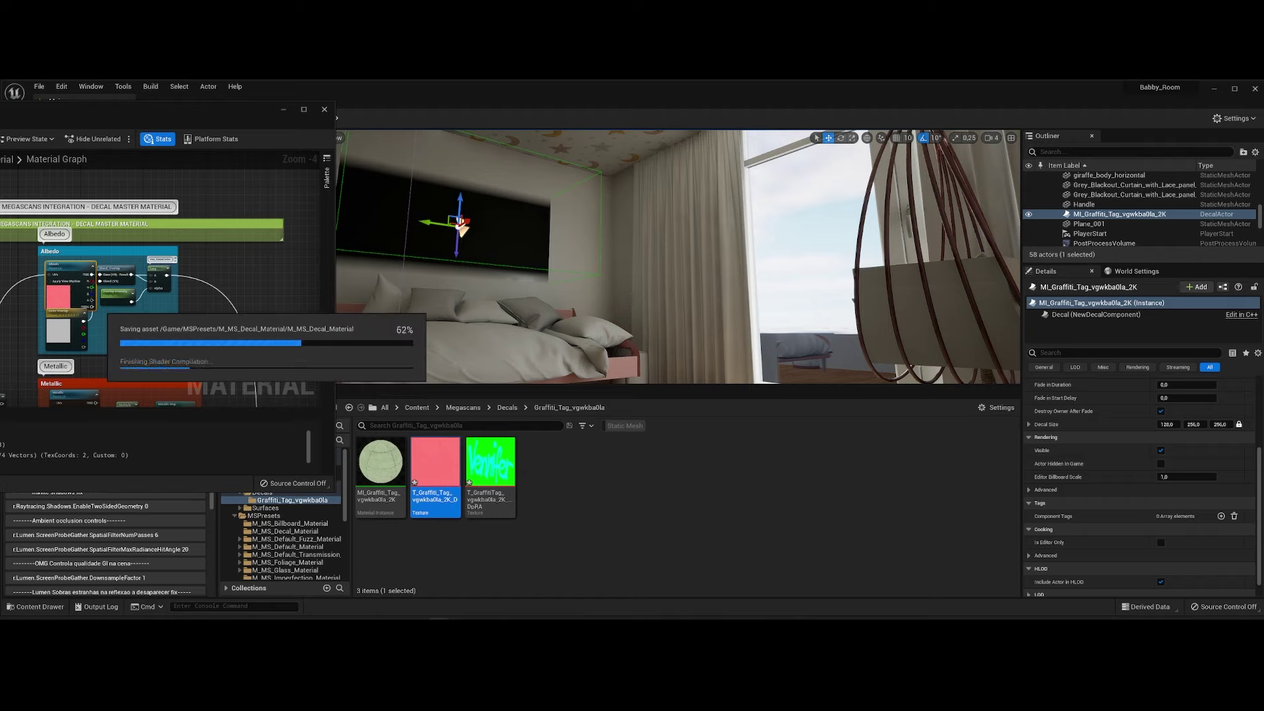
Slide the graffiti decal up and across the wall and rotate it about -50 degrees.
left_click_drag(467, 225, 529, 214)
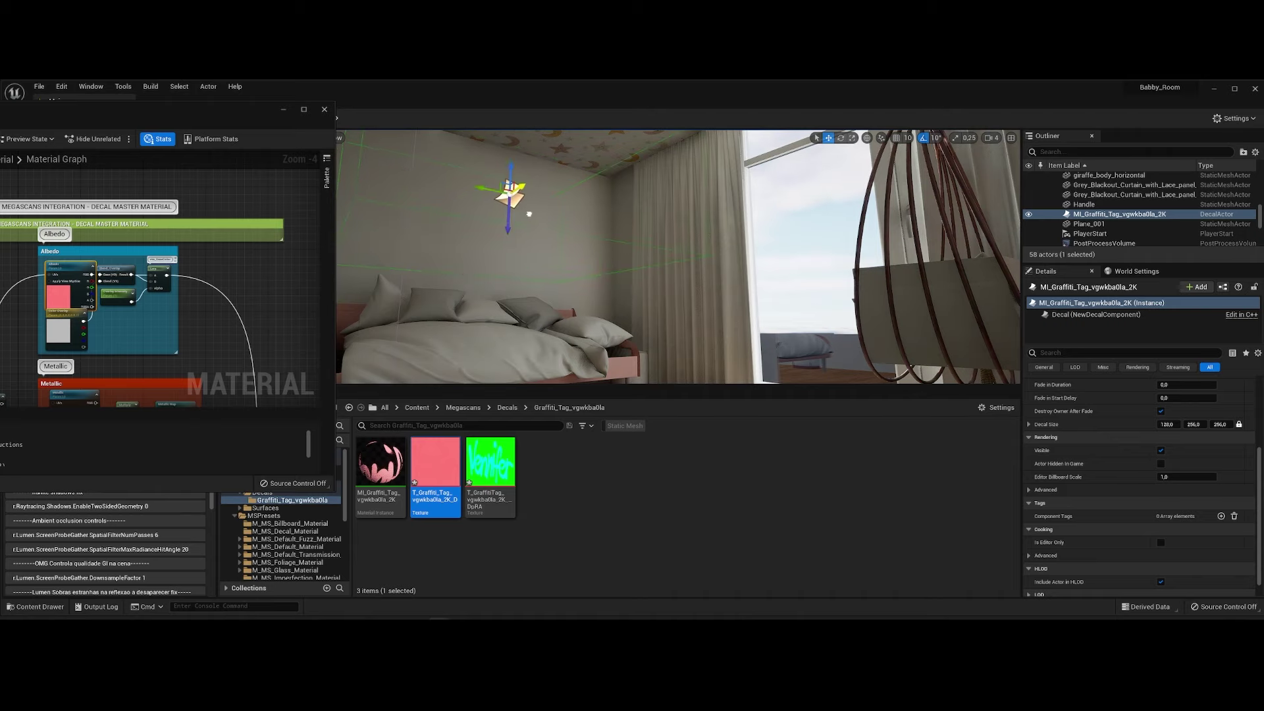
left_click_drag(444, 246, 484, 244)
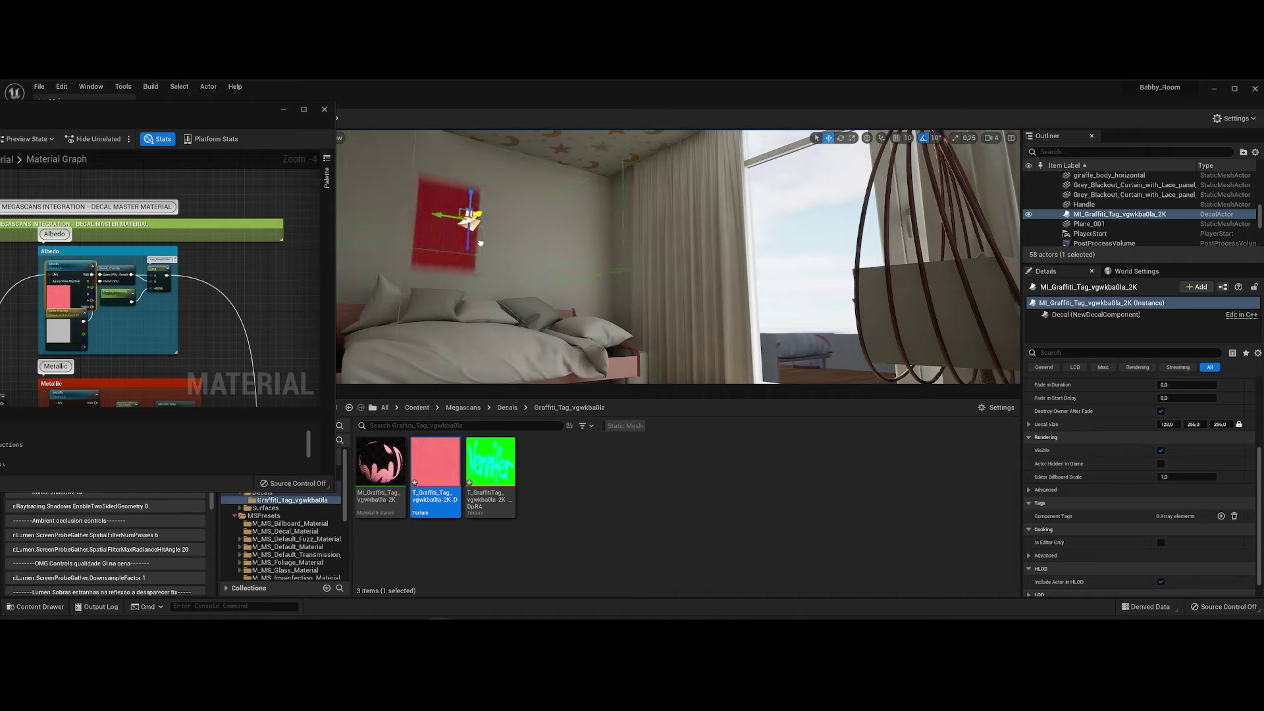
mouse_move(152, 395)
right_mouse_down()
mouse_move(145, 316)
mouse_move(71, 261)
mouse_move(135, 249)
right_mouse_up()
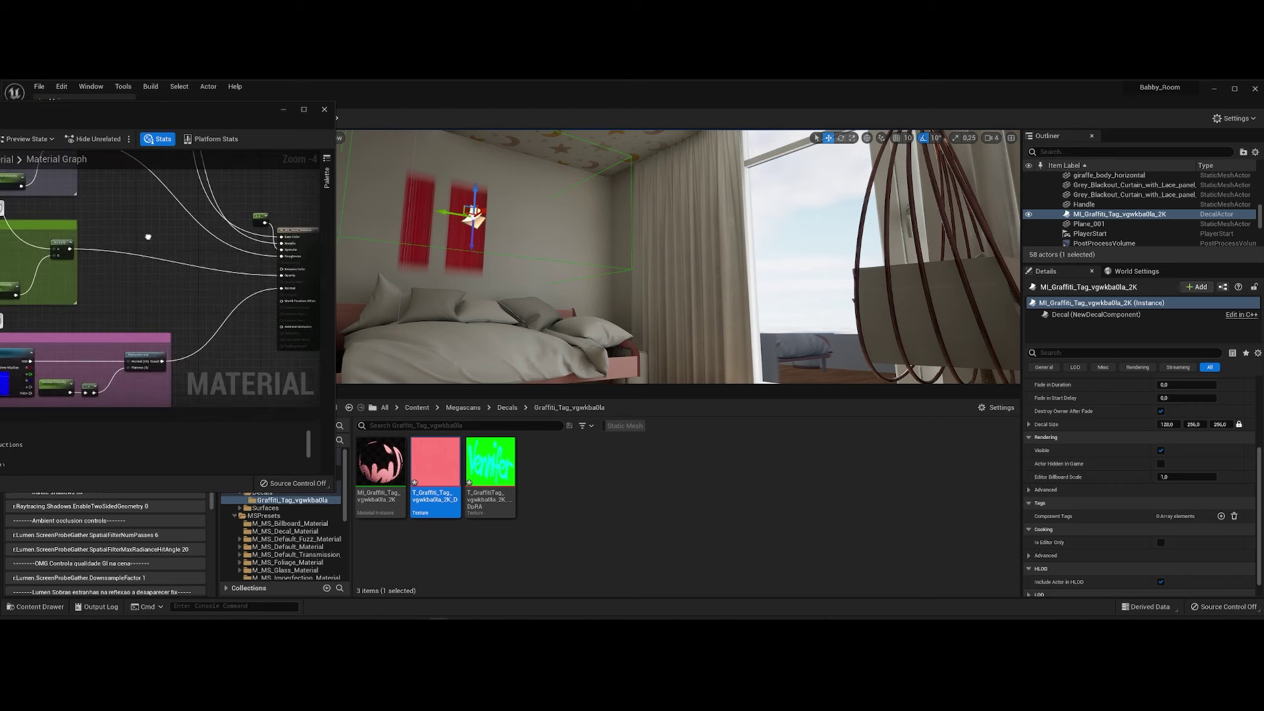
right_click_drag(498, 237, 481, 235)
key("e")
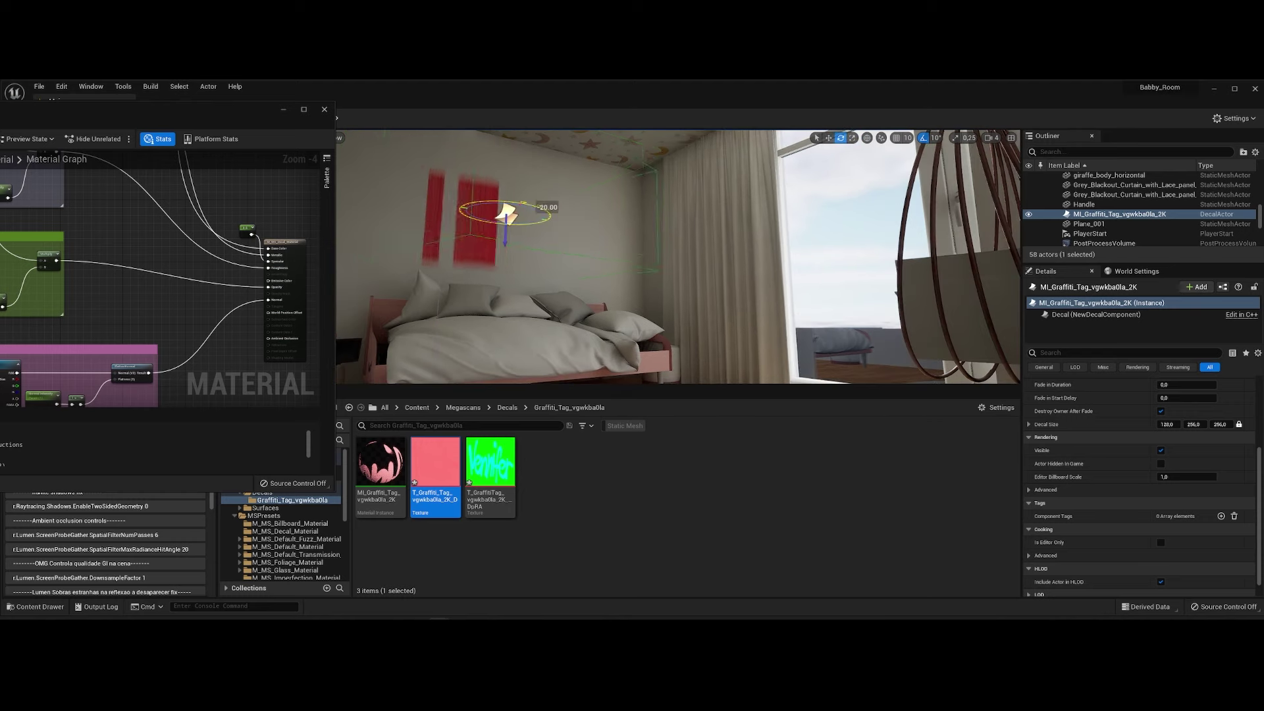
mouse_move(508, 204)
left_mouse_down()
mouse_move(550, 214)
mouse_move(519, 228)
left_mouse_up()
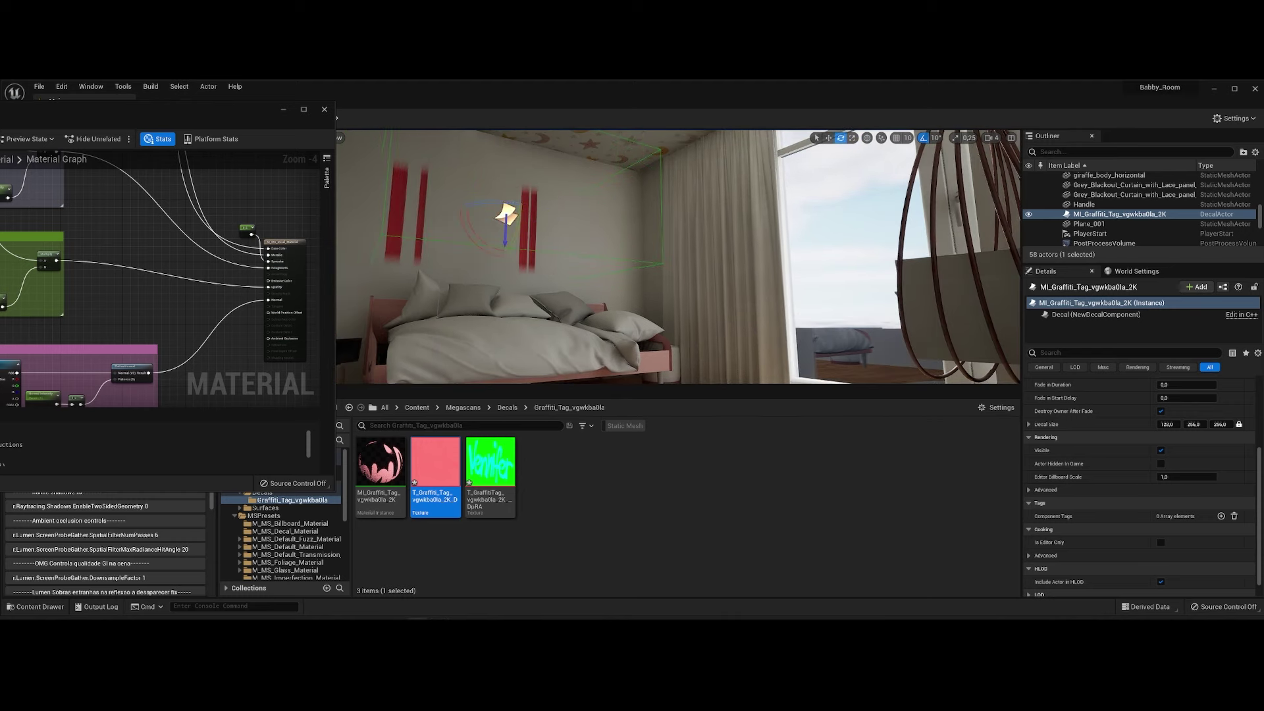
left_click(770, 127)
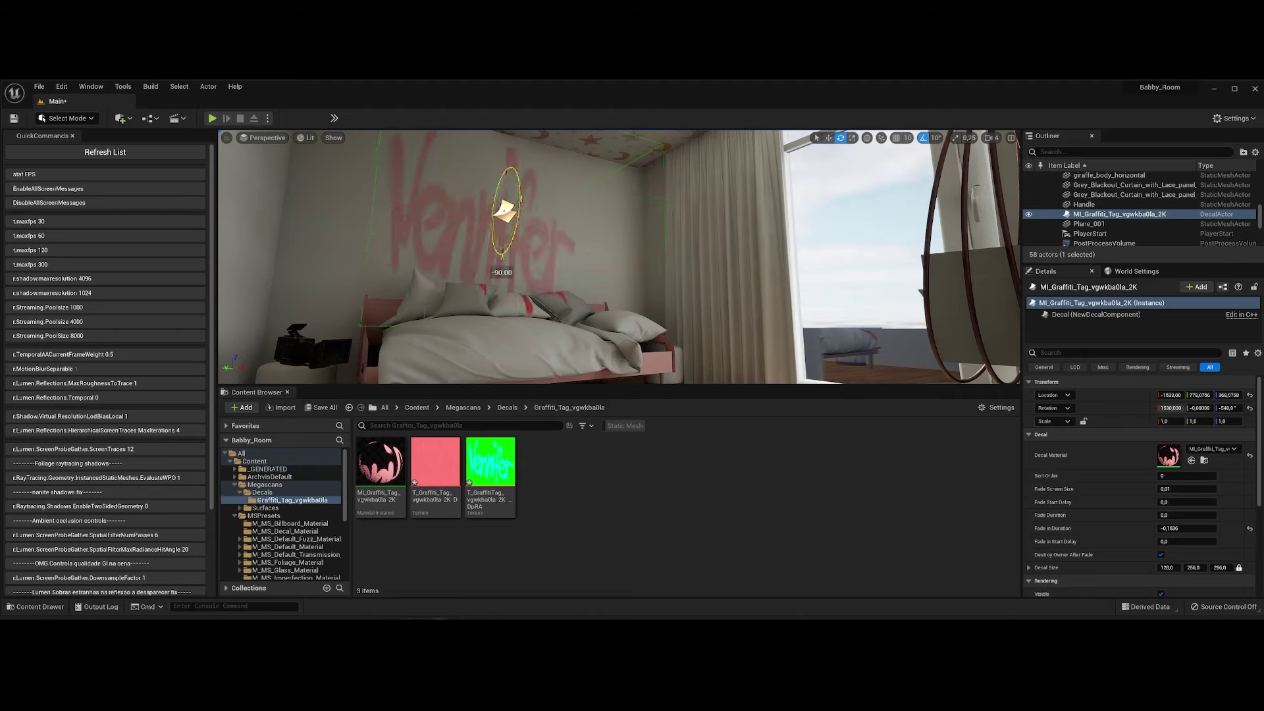
Shift, scale and raise the decal so the tag reads across the wall.
key("w")
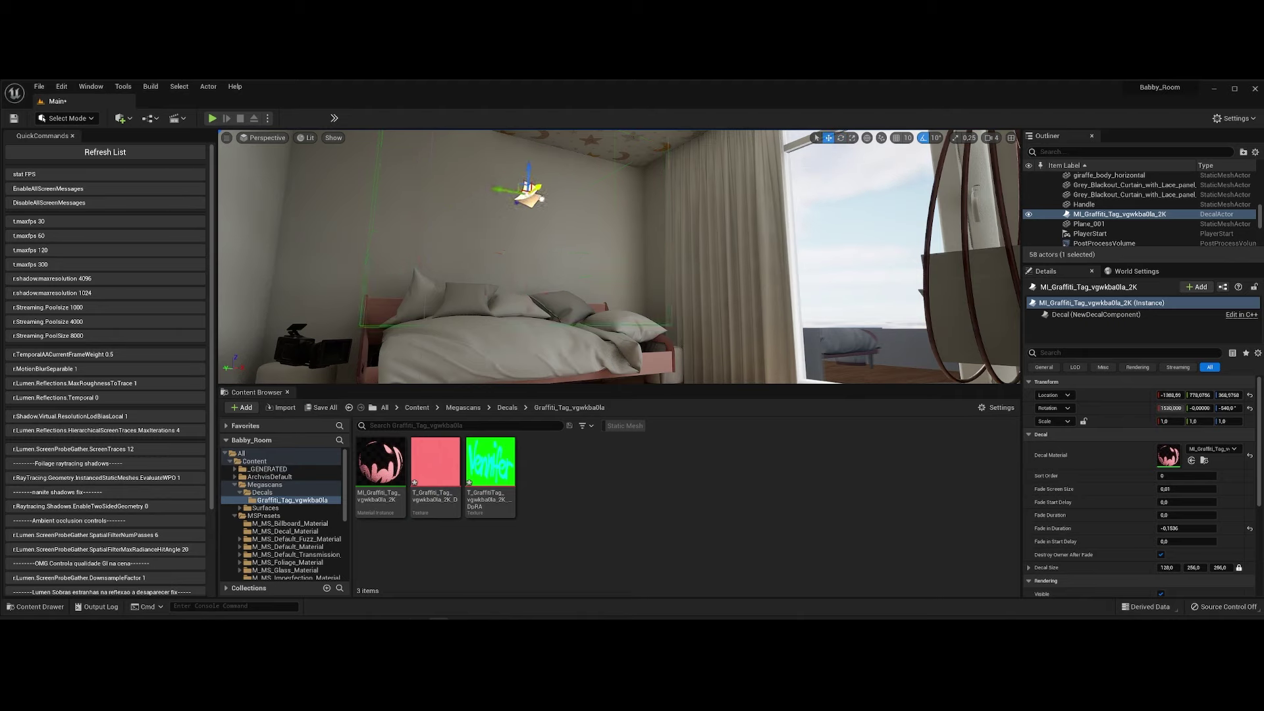
mouse_move(517, 214)
left_mouse_down()
mouse_move(500, 212)
mouse_move(490, 246)
left_mouse_up()
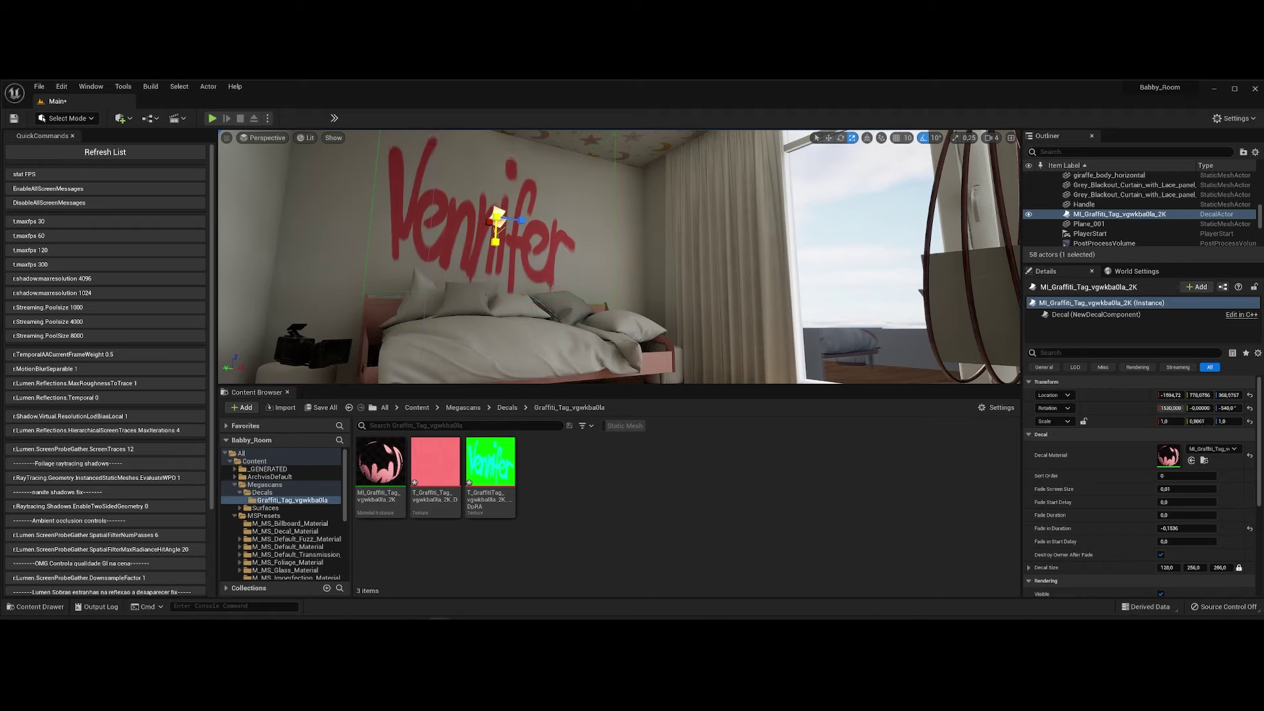
mouse_move(495, 216)
right_mouse_down()
mouse_move(517, 198)
mouse_move(527, 227)
mouse_move(520, 211)
right_mouse_up()
key("w")
left_click_drag(522, 218, 507, 215)
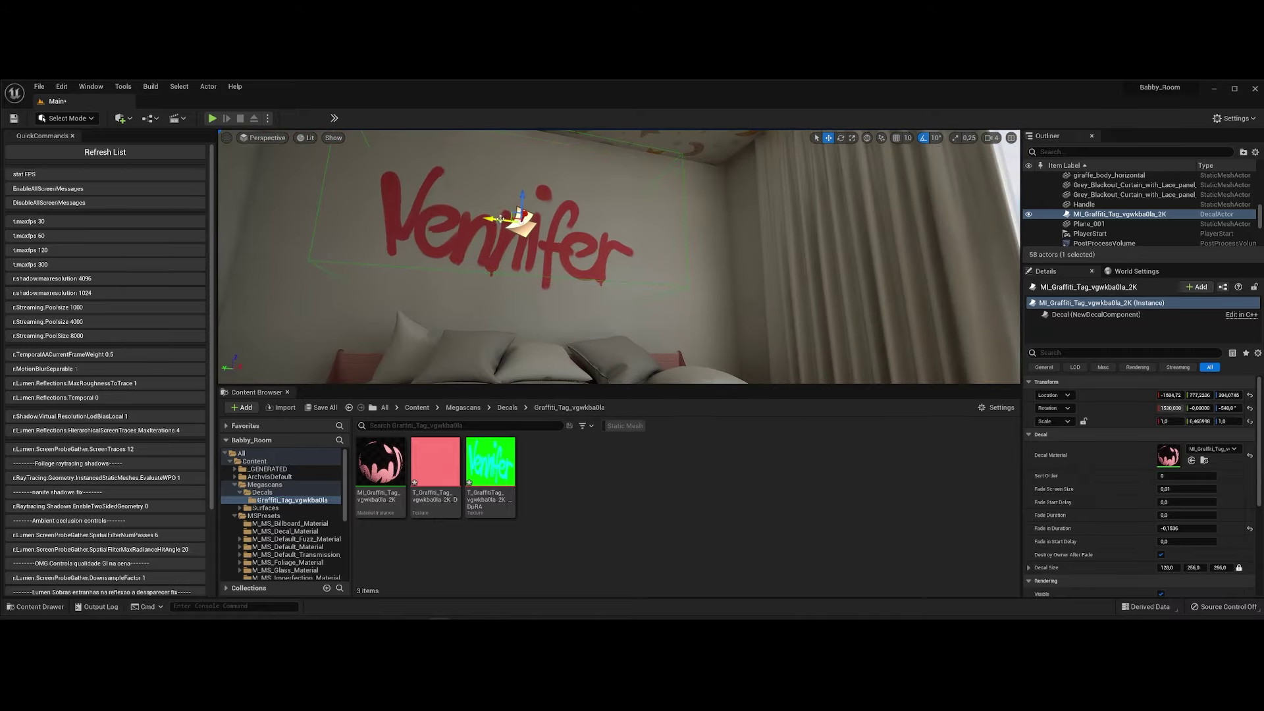
right_click_drag(507, 215, 526, 224)
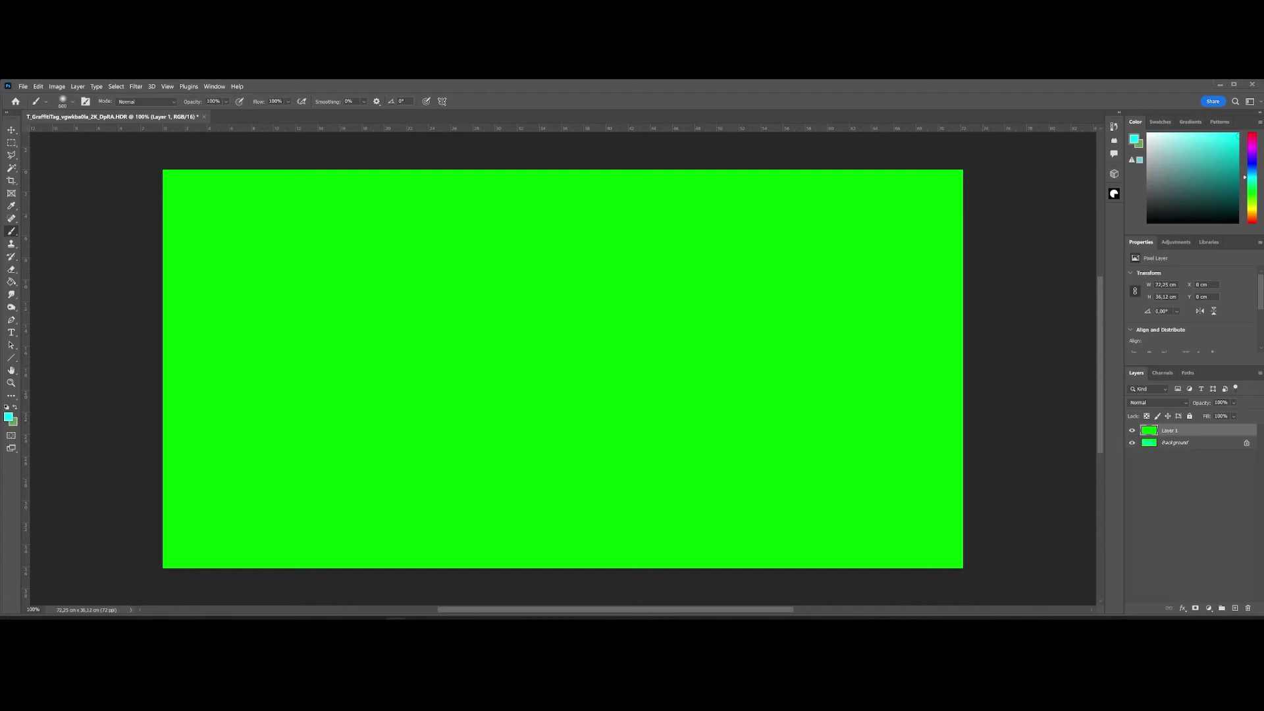
Add a text layer with the name and move it to the canvas centre.
left_click(11, 332)
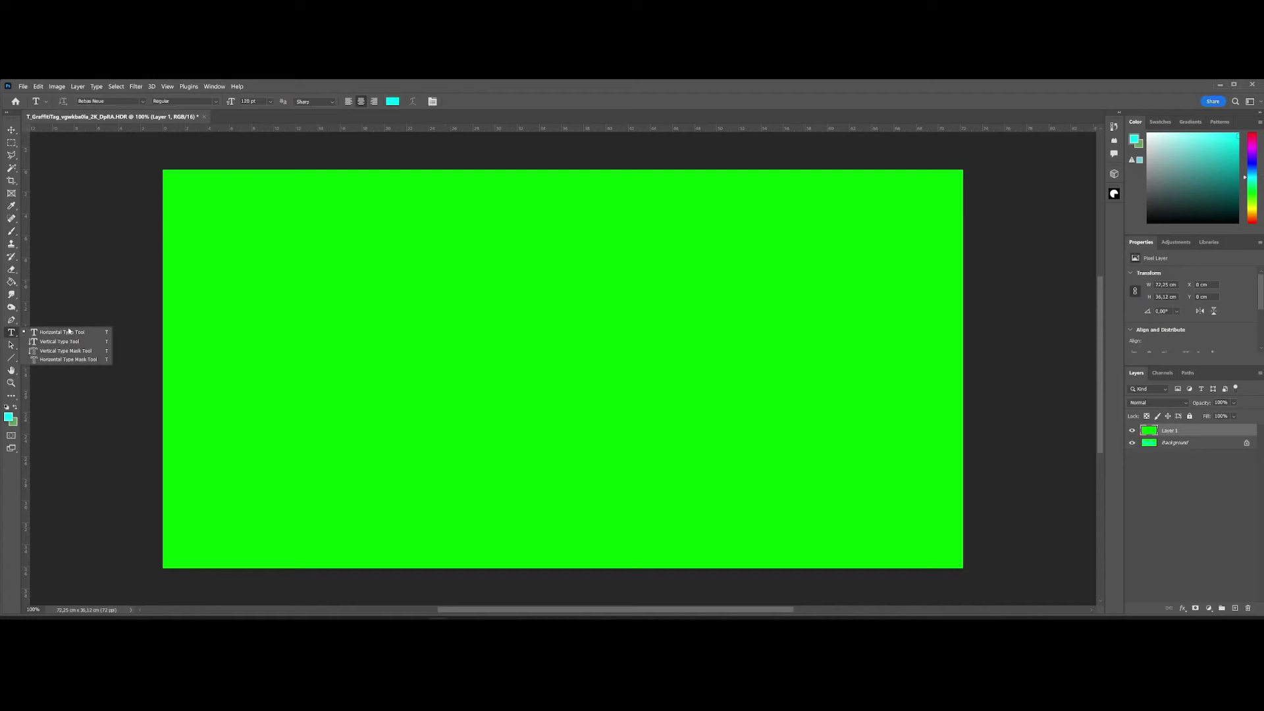
left_click(364, 348)
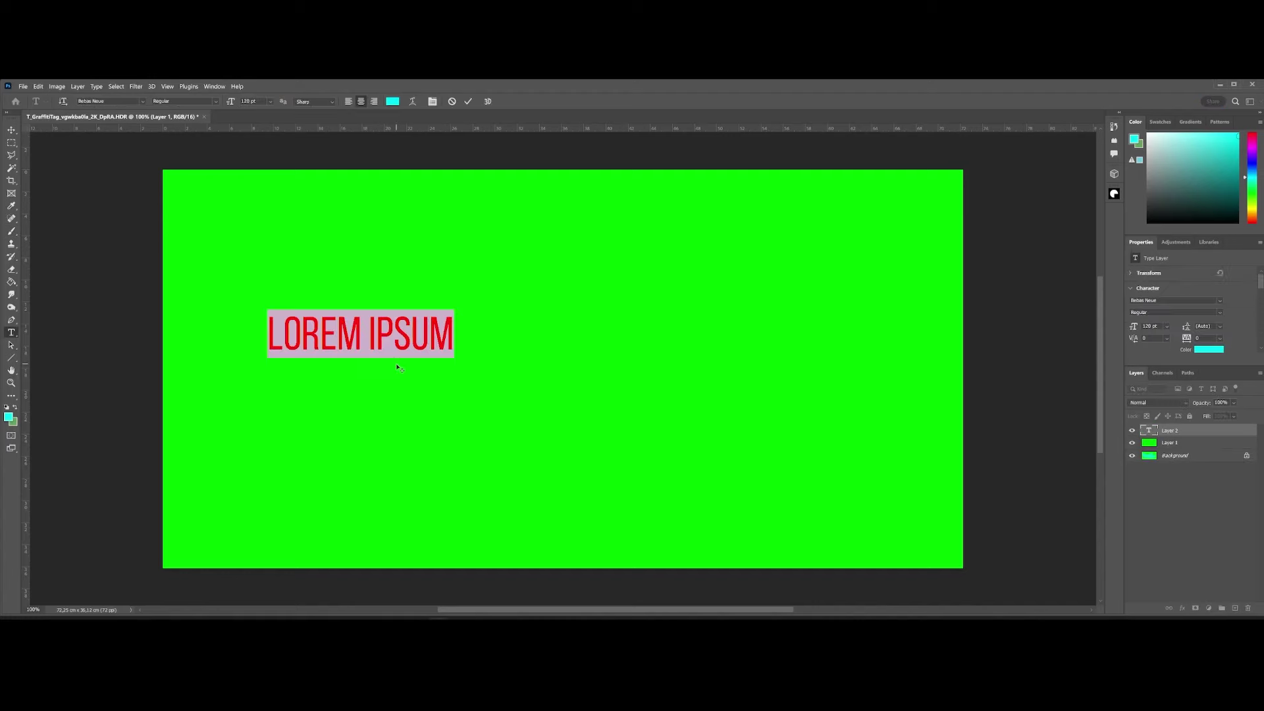
type("P")
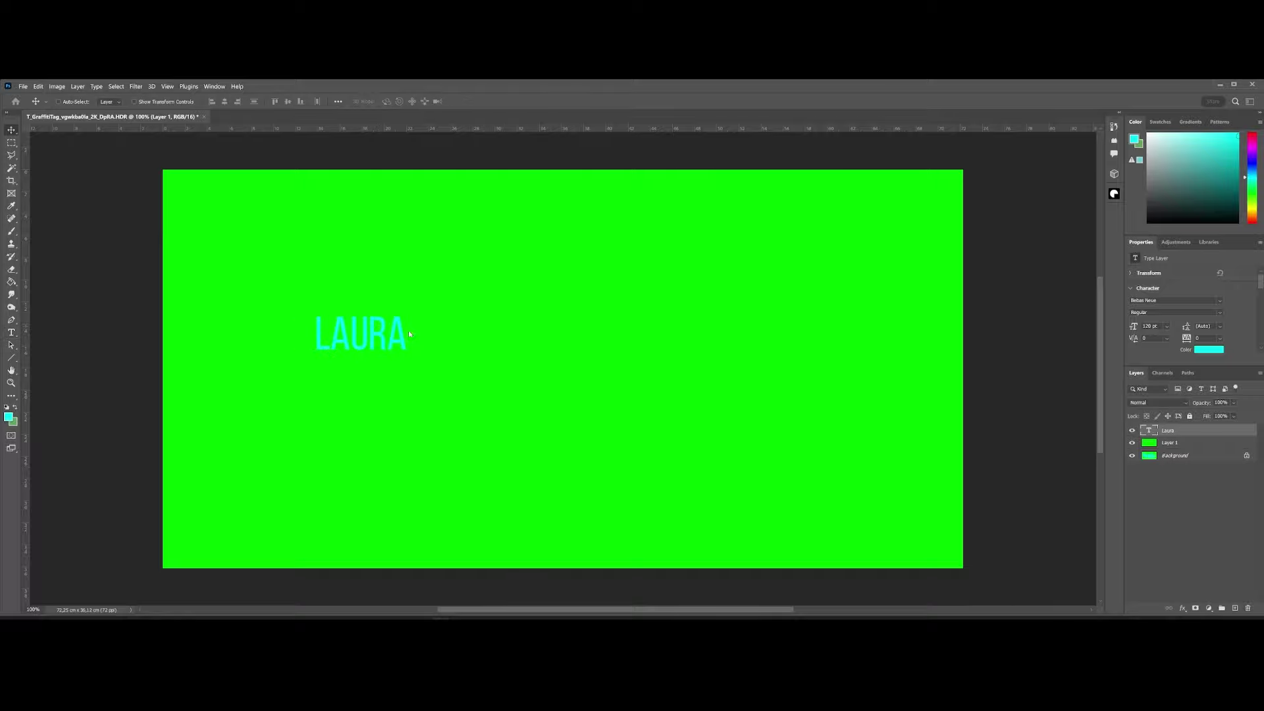
left_click_drag(409, 335, 597, 376)
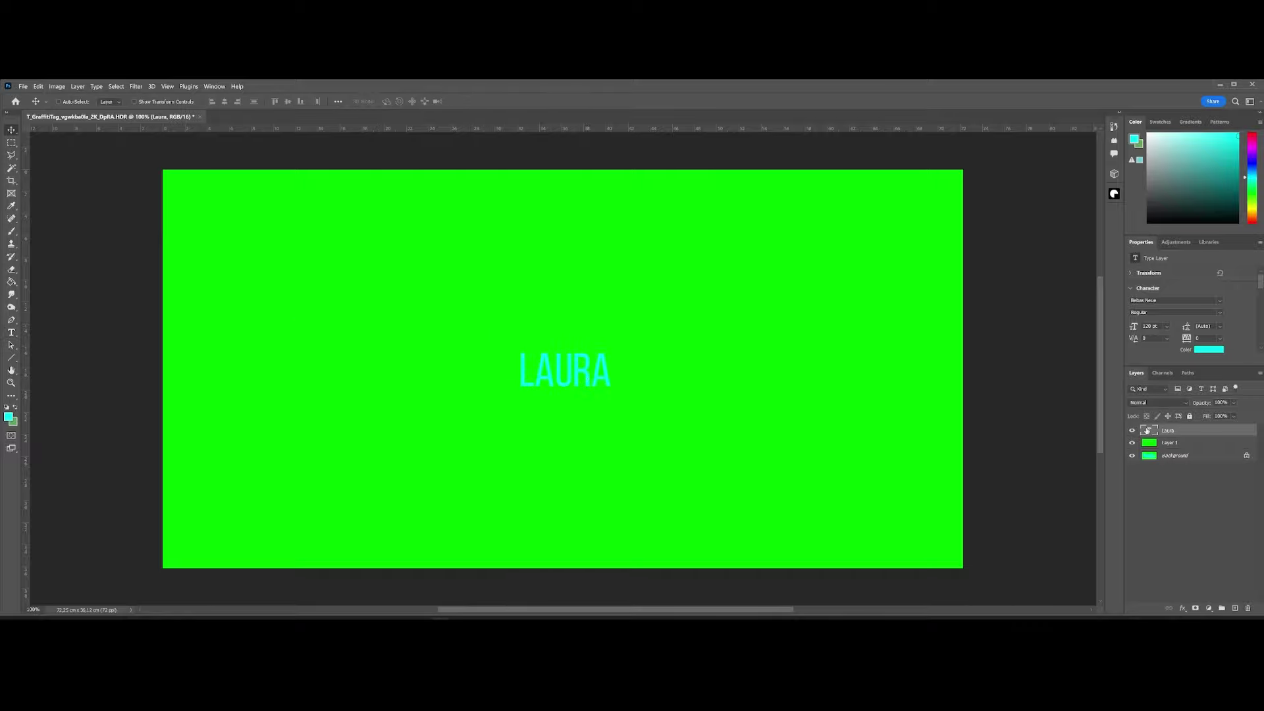
Change the name text's font to Kunstler Script.
left_click(1159, 301)
left_click(1221, 301)
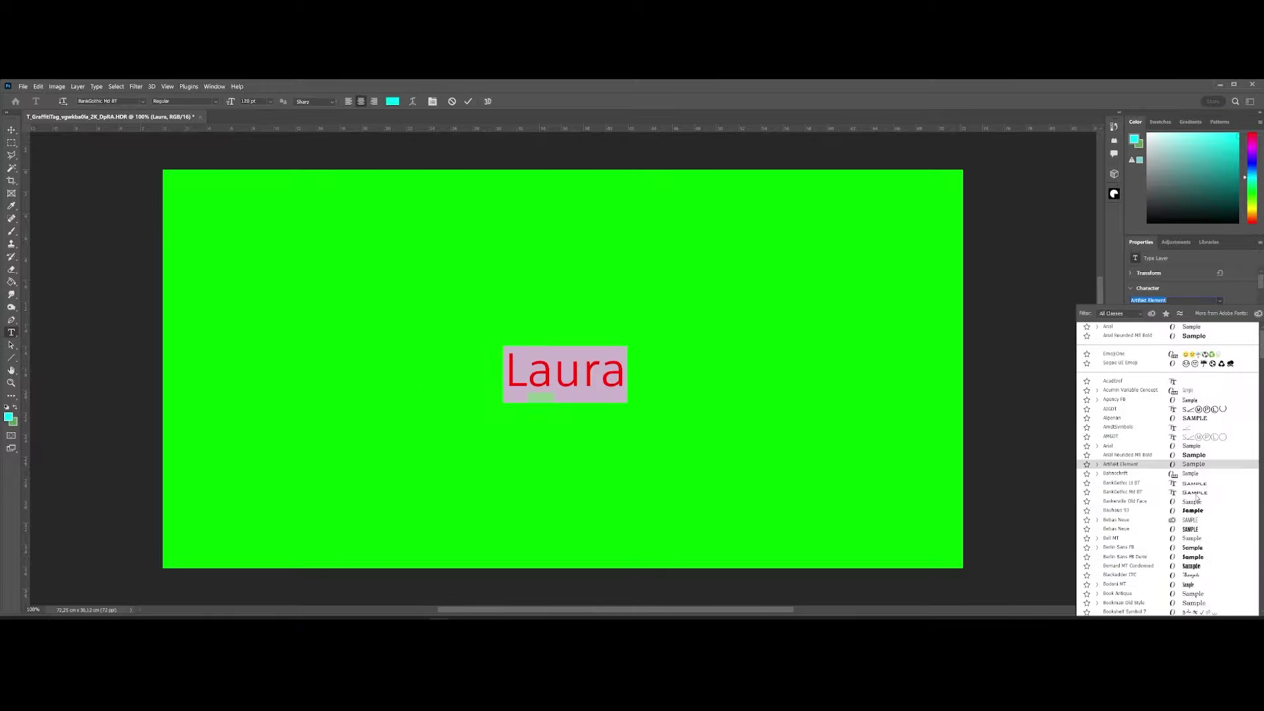
scroll(1197, 499, "down", 3)
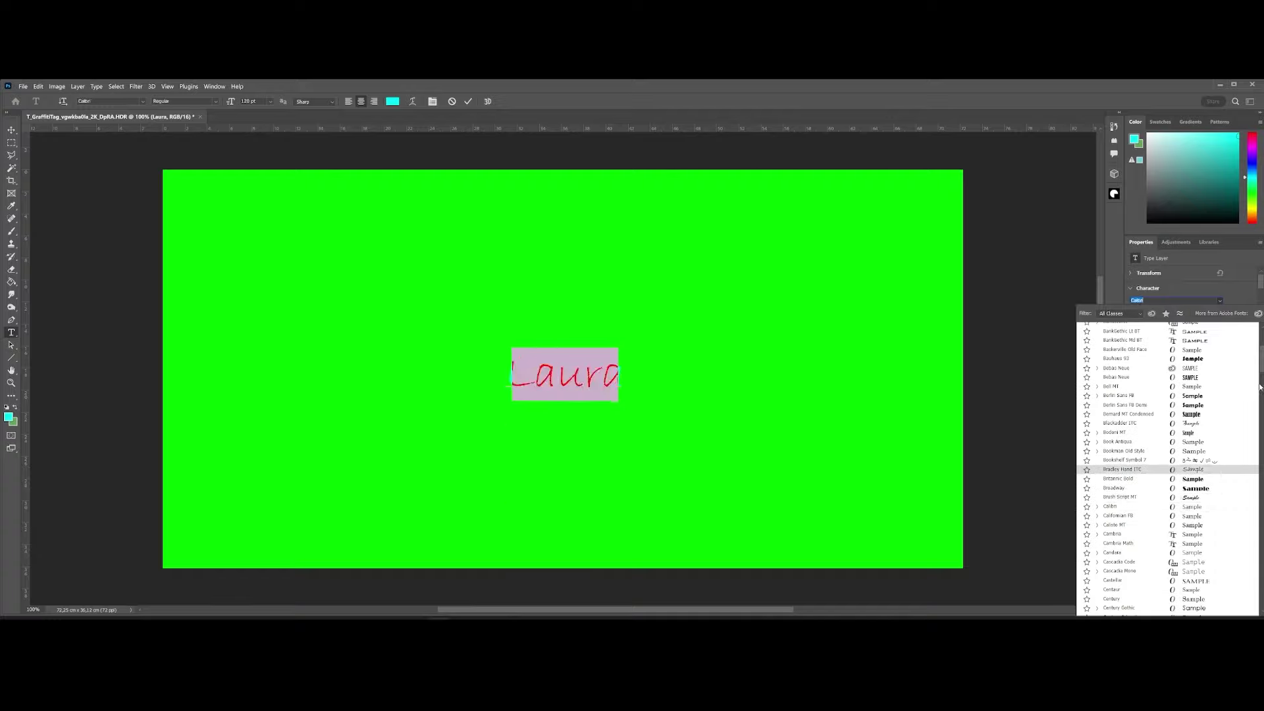
left_click_drag(1259, 356, 1261, 415)
scroll(1208, 461, "down", 5)
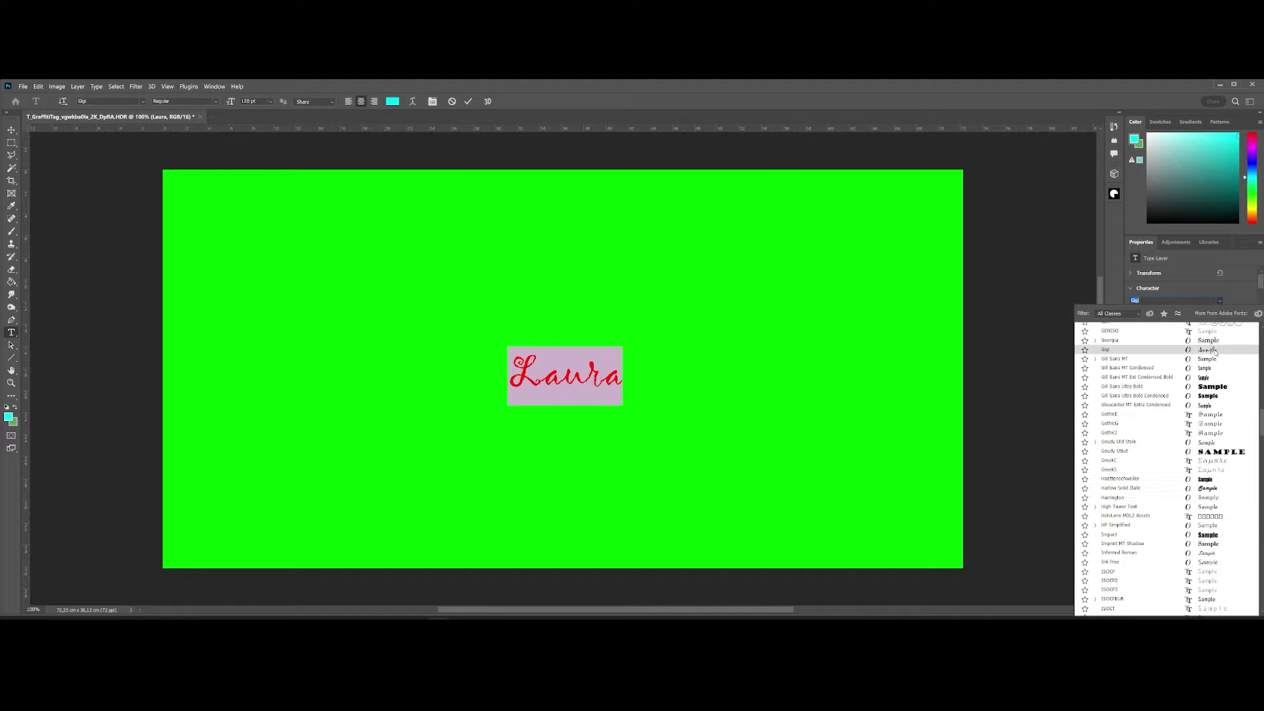
scroll(1243, 400, "down", 9)
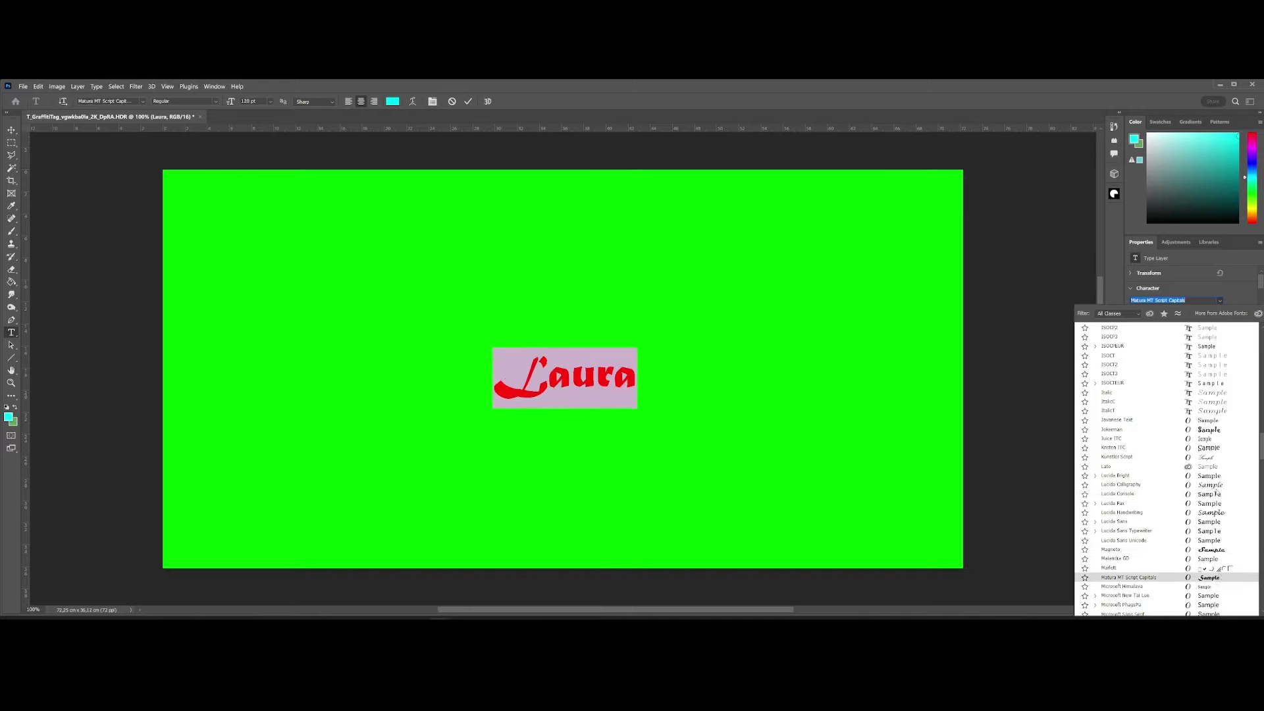
left_click(1207, 457)
Scale up and widen the script name text to span the canvas, then centre it.
key("ctrl+Return")
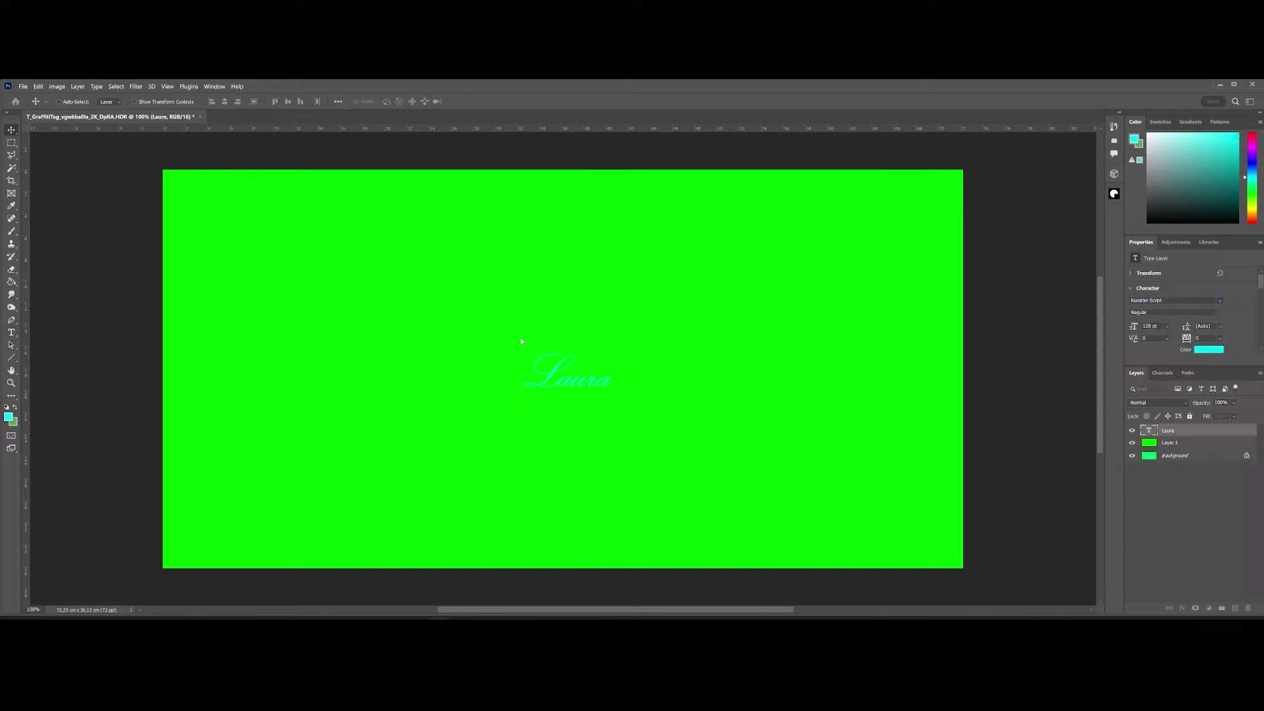
key("ctrl+t")
left_click_drag(616, 344, 889, 175)
left_click_drag(522, 395, 219, 461)
left_click_drag(270, 364, 224, 370)
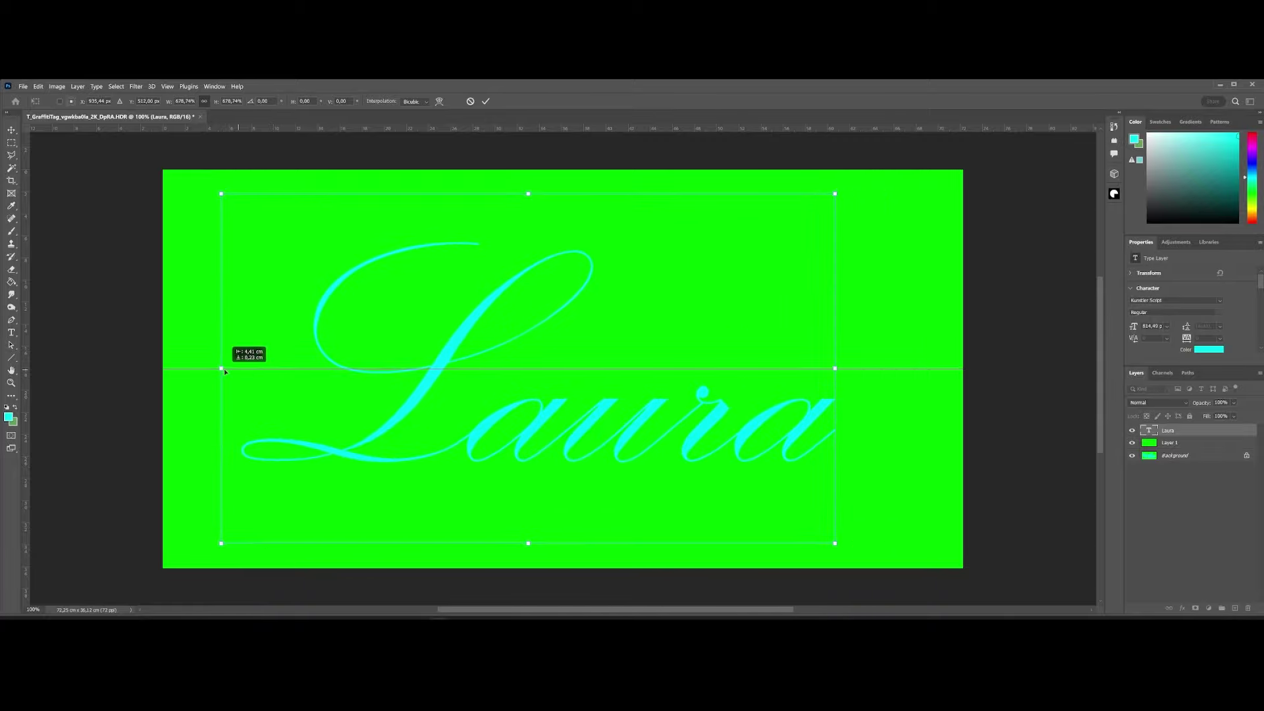
left_click_drag(835, 369, 900, 368)
left_click_drag(492, 329, 501, 328)
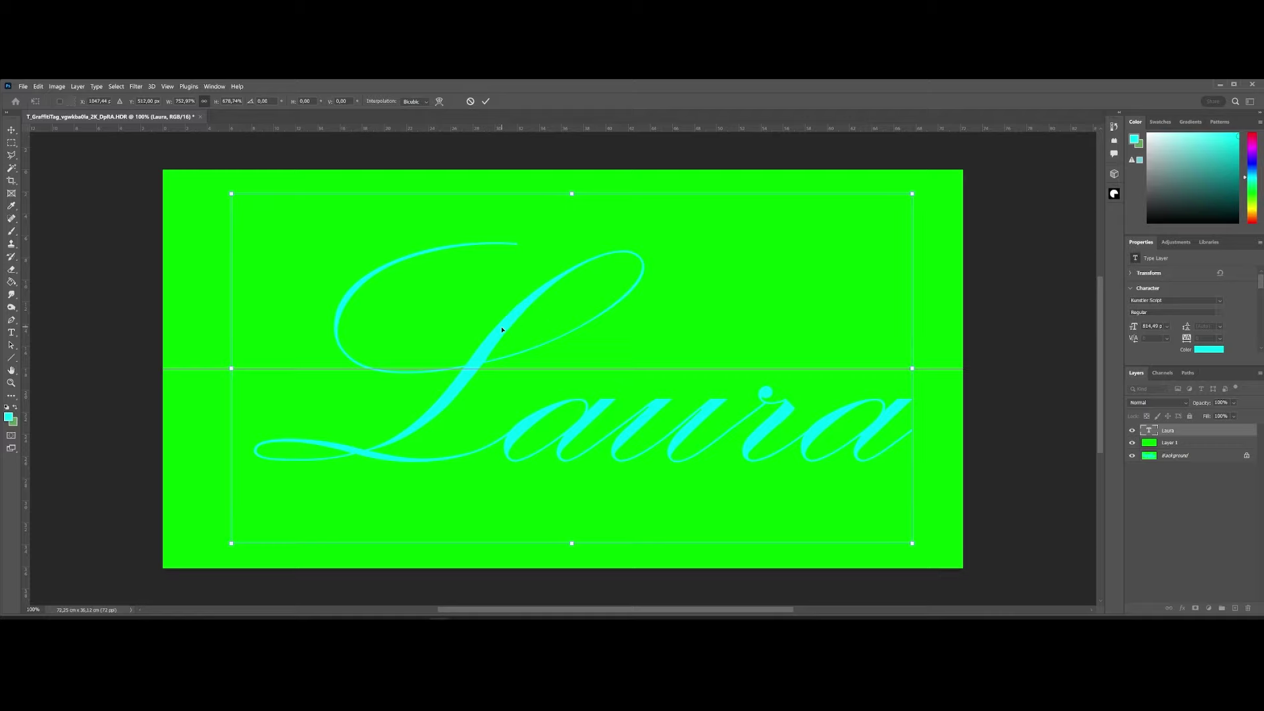
key("Return")
left_click_drag(516, 351, 465, 368)
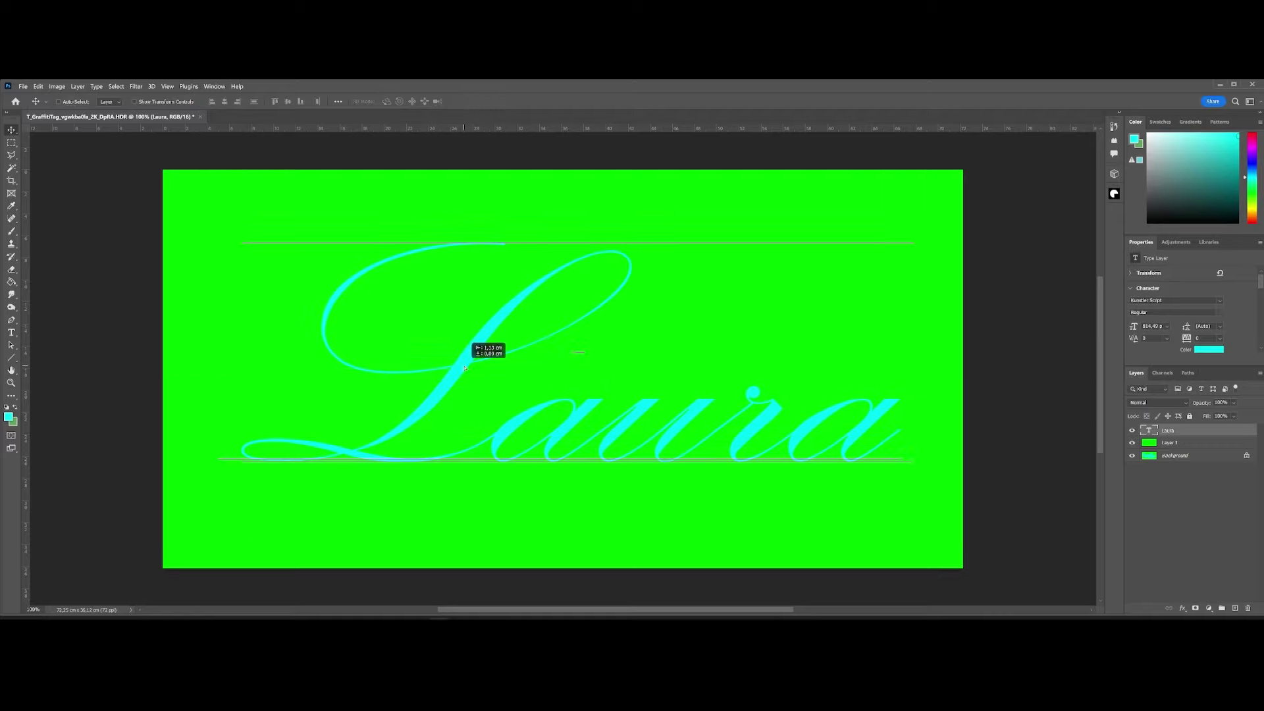
Save the layered name image as a TIFF in the Babby_Room folder, keeping layers.
left_click(23, 86)
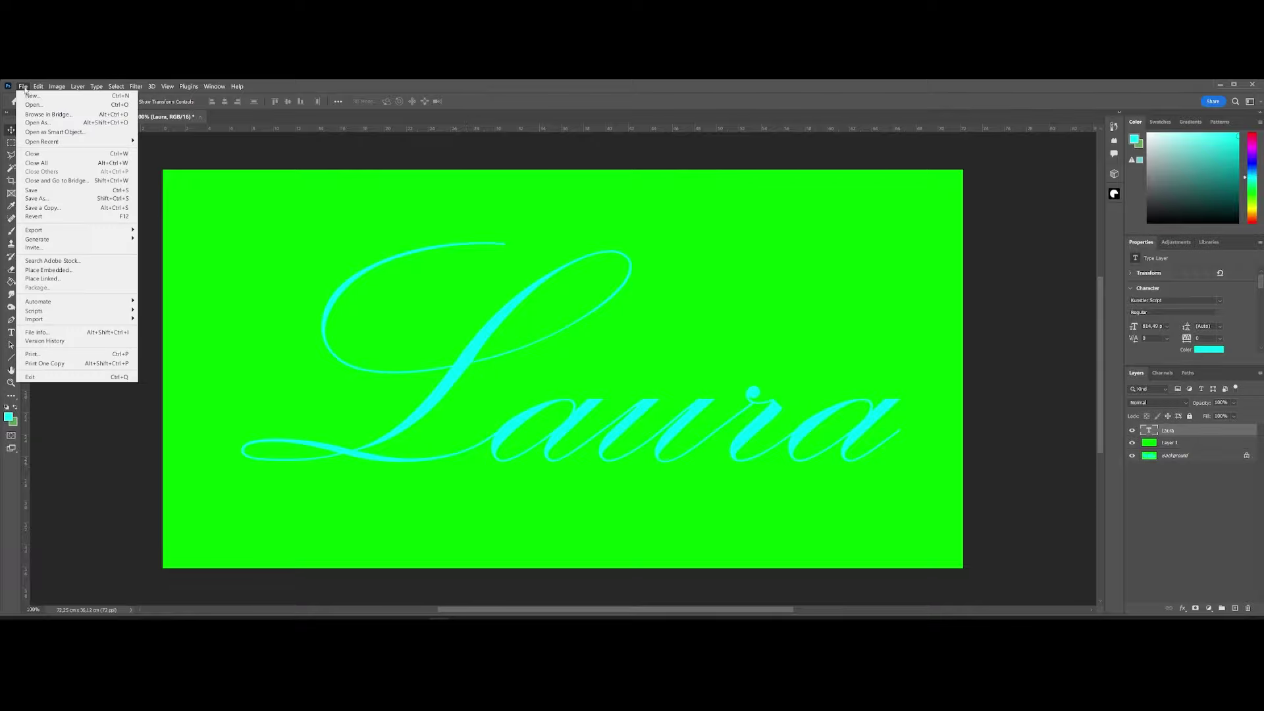
left_click(62, 198)
left_click(634, 449)
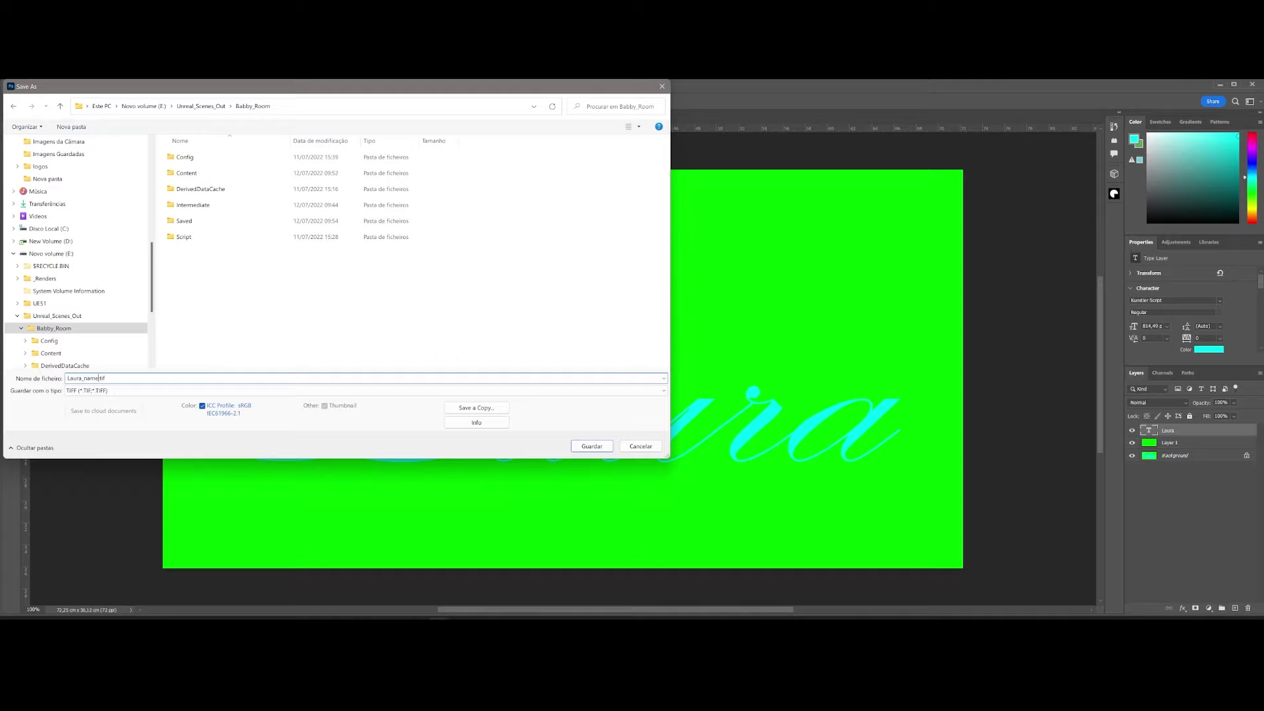
left_click(592, 445)
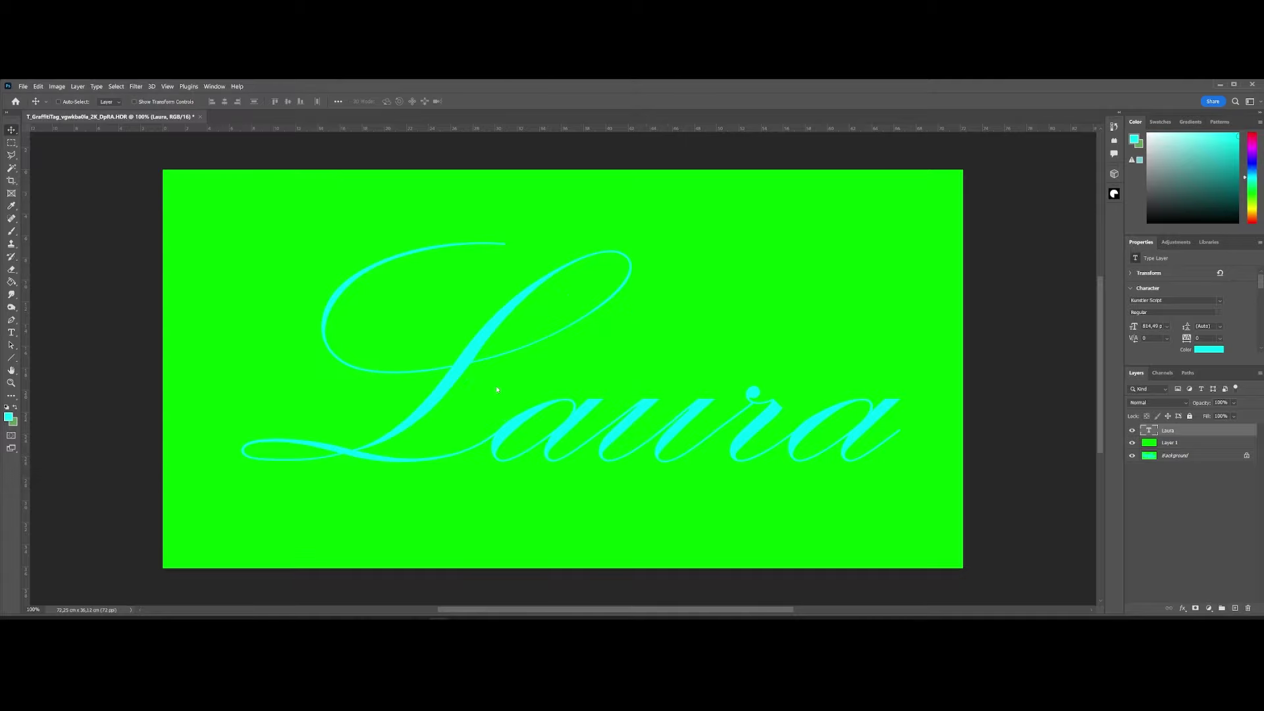
key("Return")
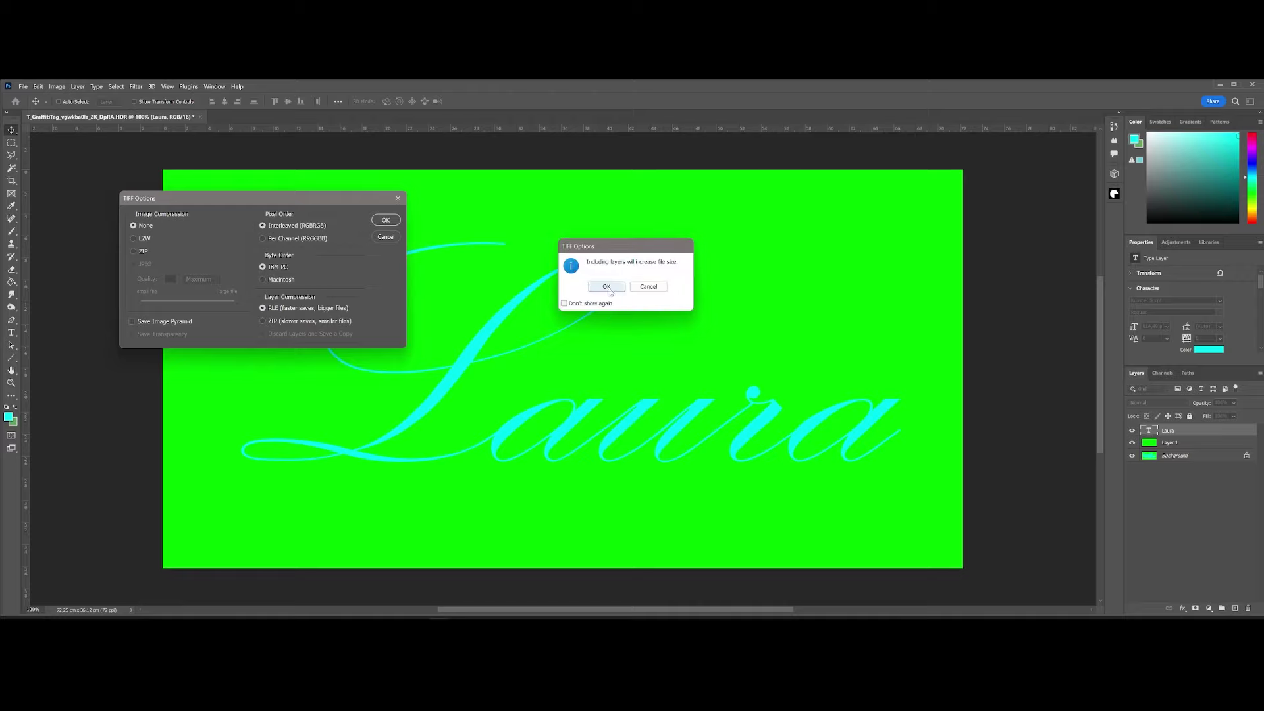
left_click(609, 290)
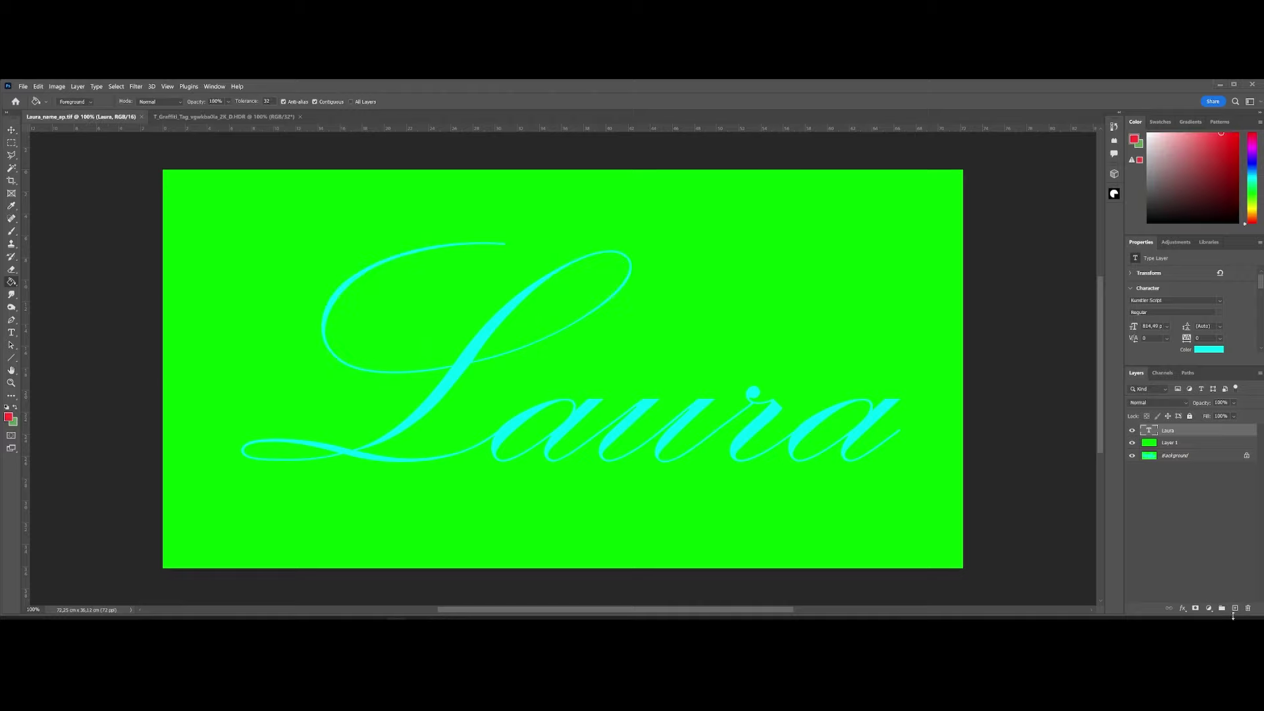
left_click(1190, 444)
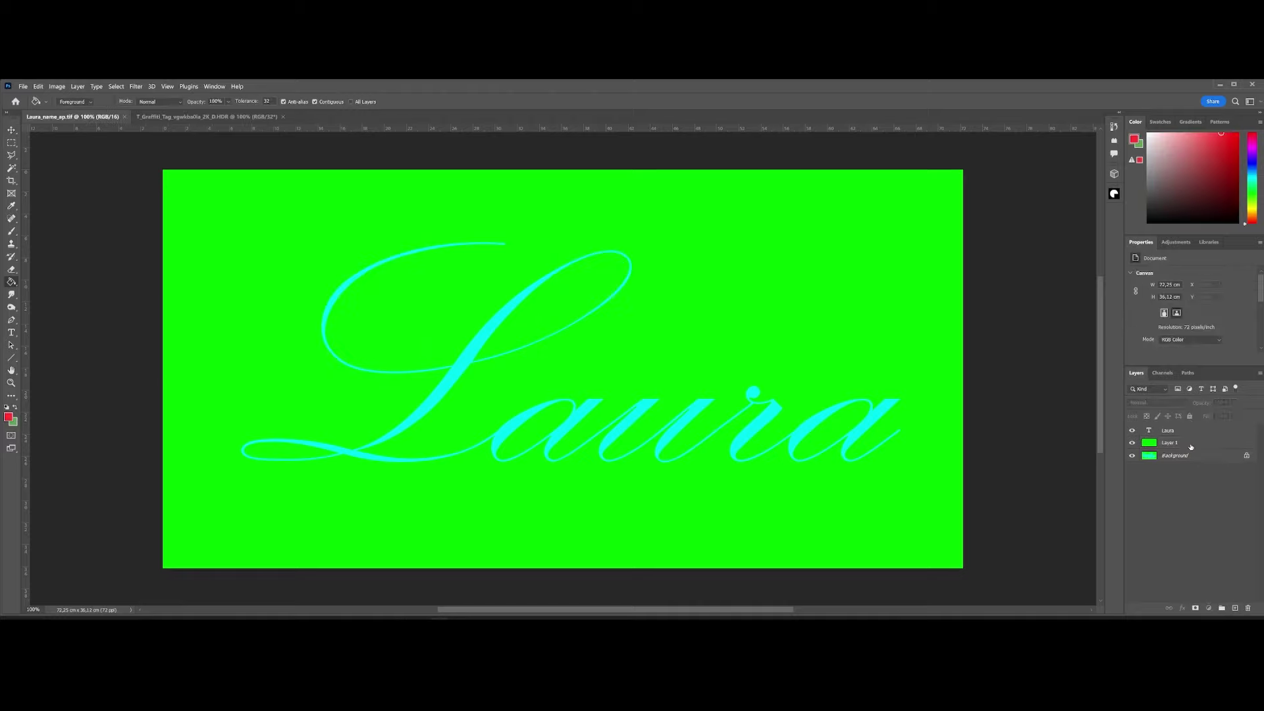
Fill a new layer with pink and recolour a duplicated name text to the canvas pink.
left_click(1235, 607)
left_click(922, 475)
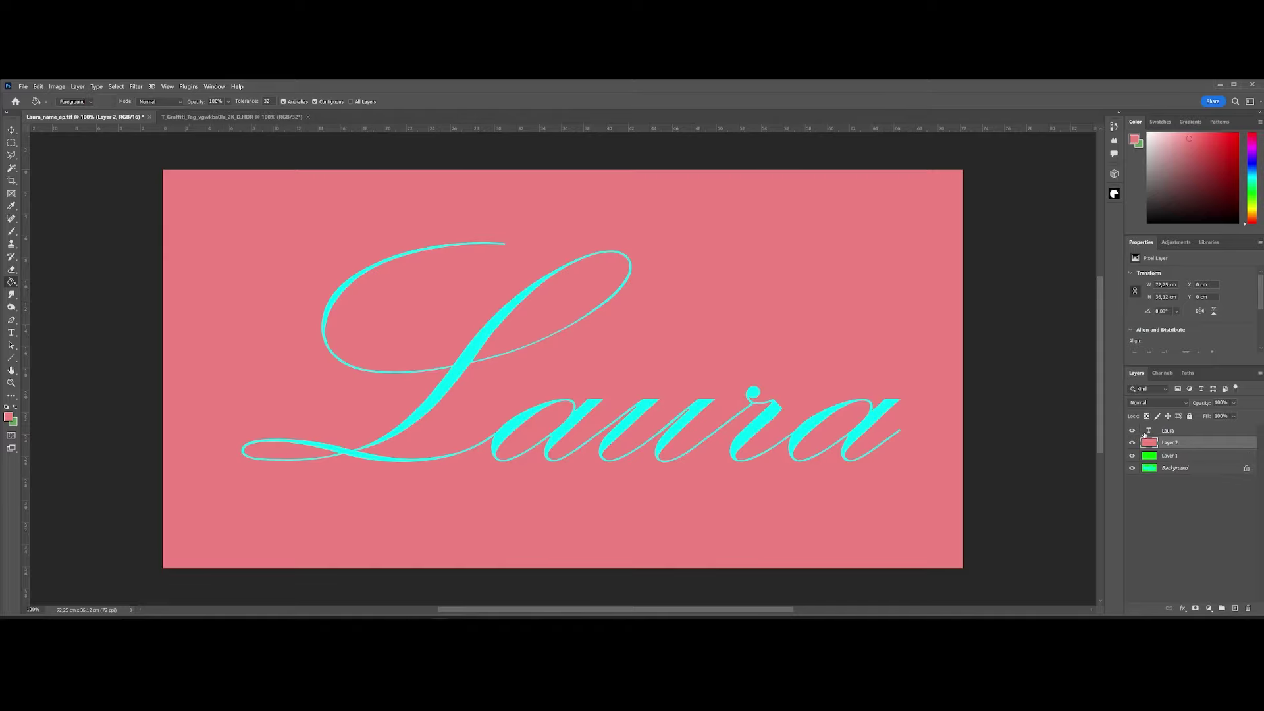
left_click(1177, 431)
key("ctrl+j")
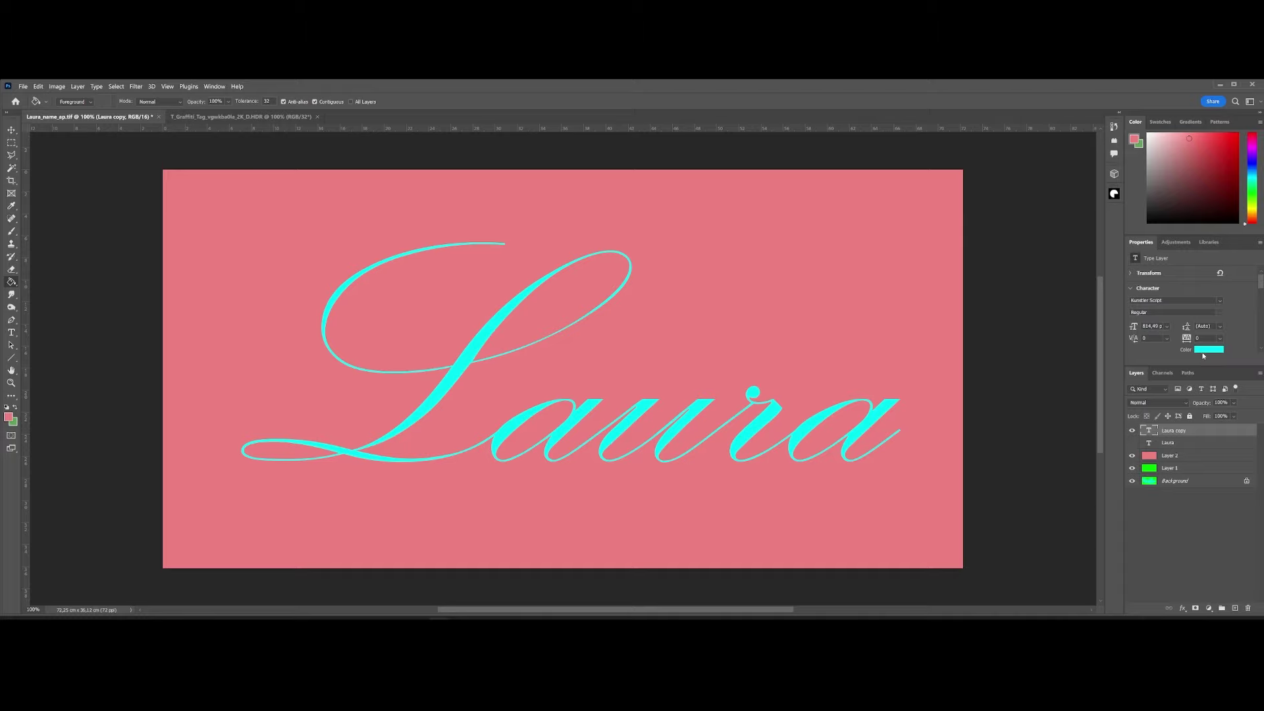
left_click(1209, 349)
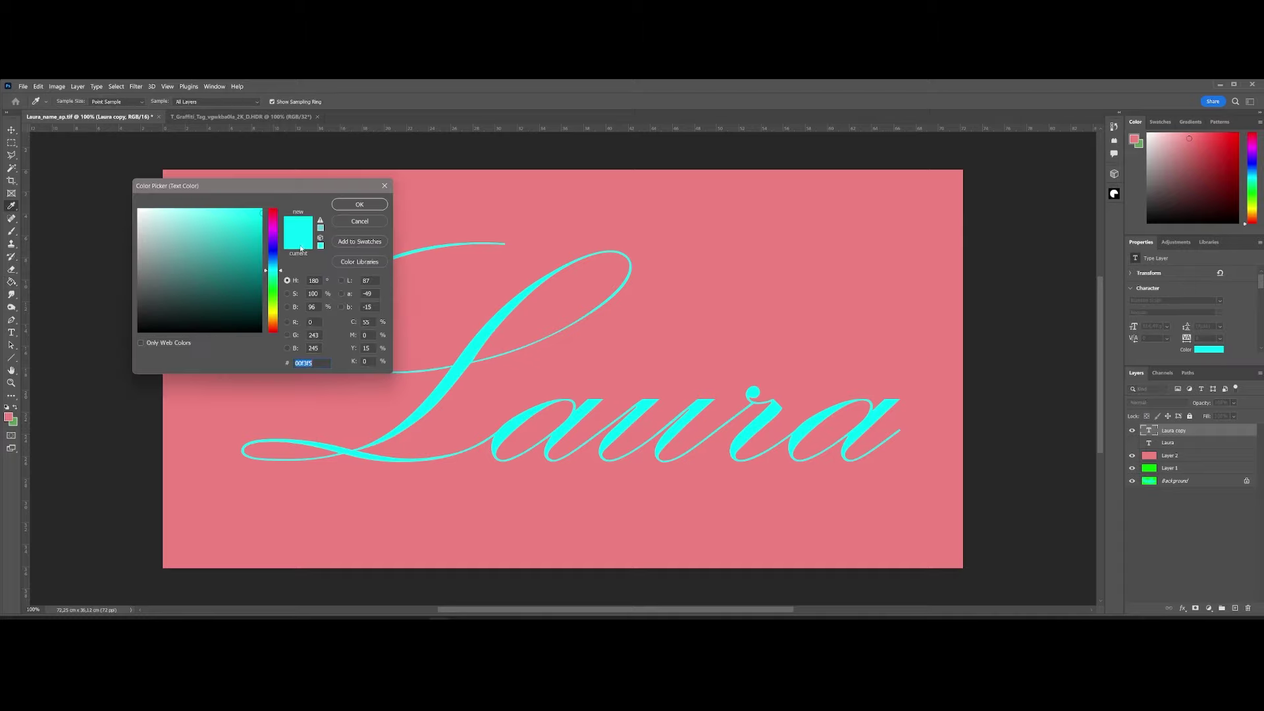
left_click(237, 256)
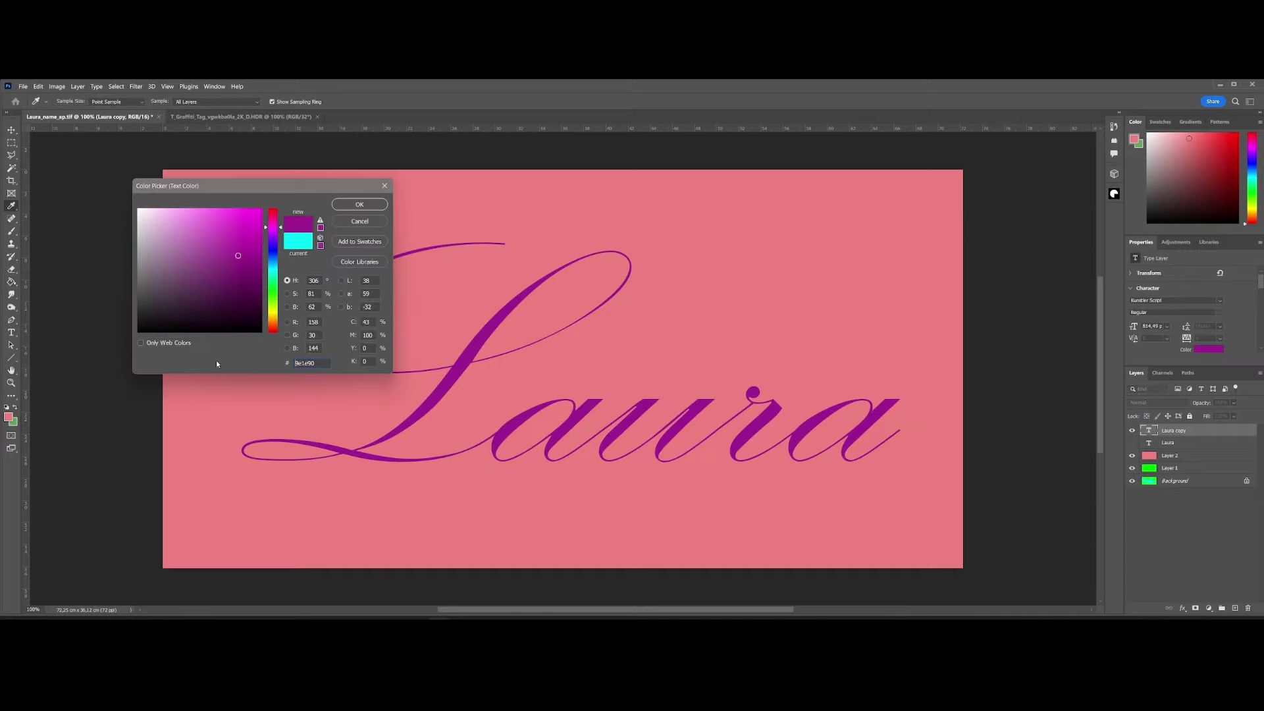
left_click(411, 320)
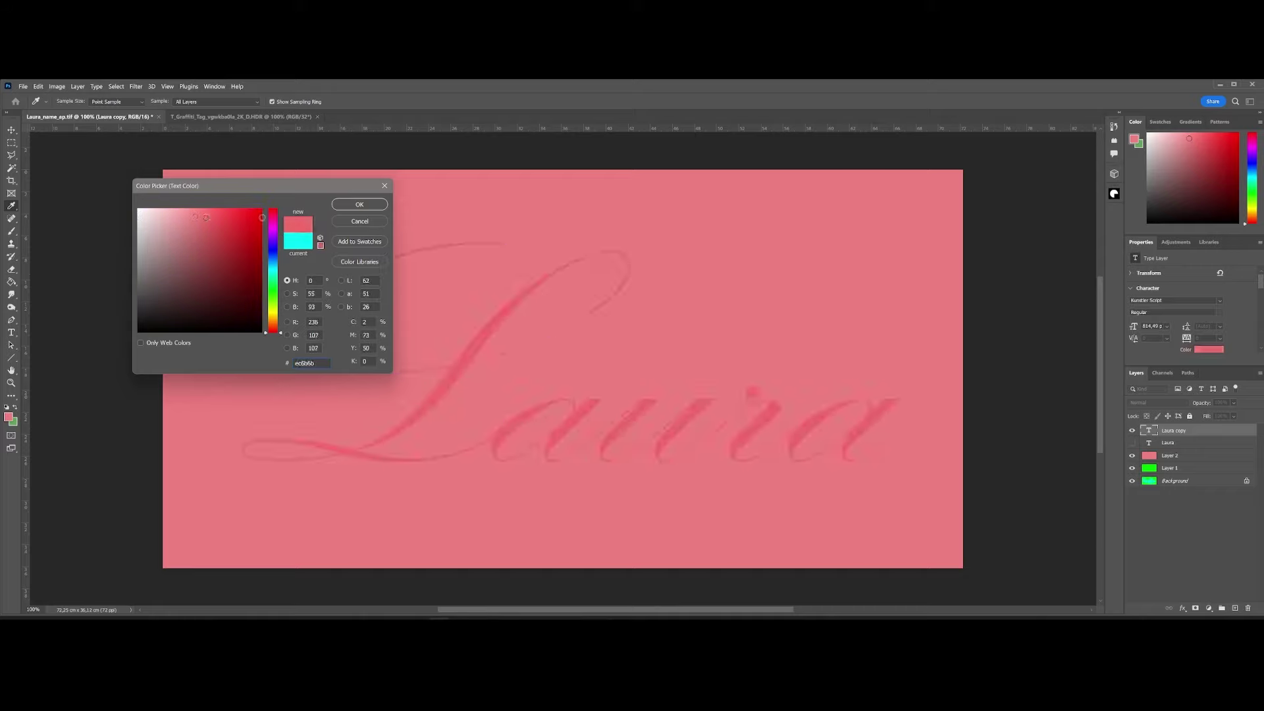
left_click(359, 204)
Flatten the image and save it as a second TIFF in Babby_Room.
left_click(78, 86)
left_click(108, 443)
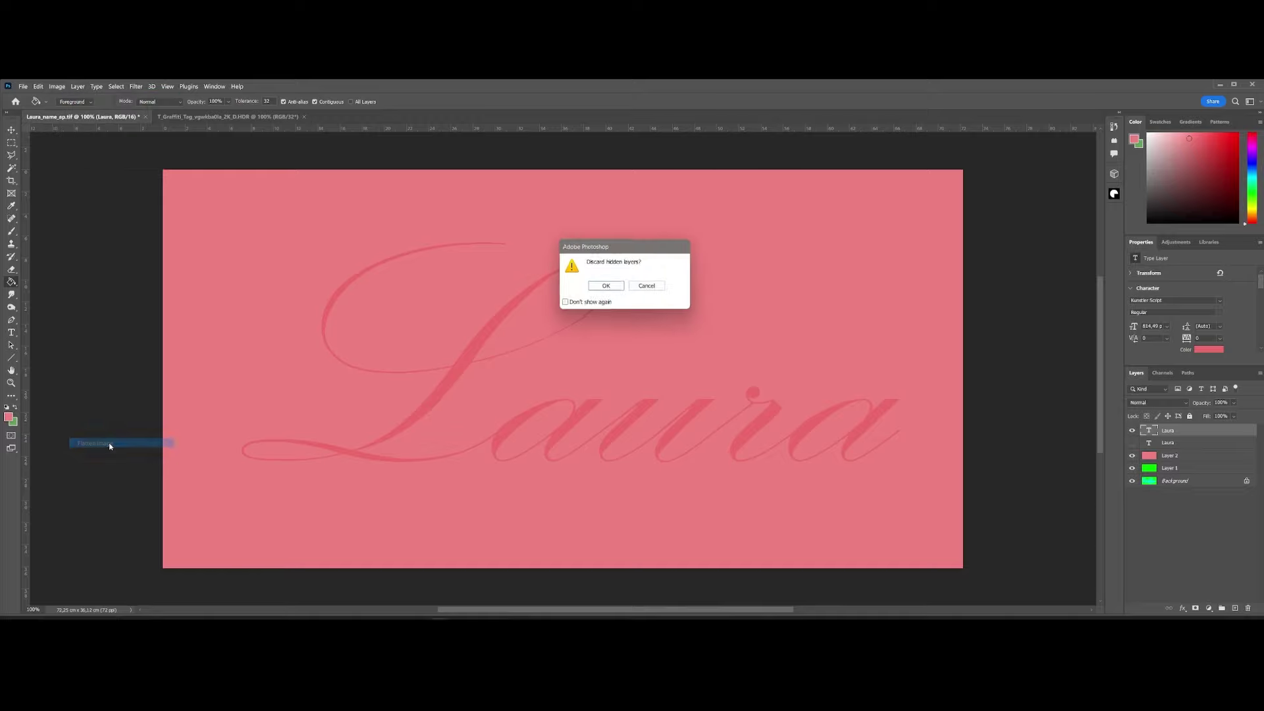
left_click(606, 285)
left_click(23, 86)
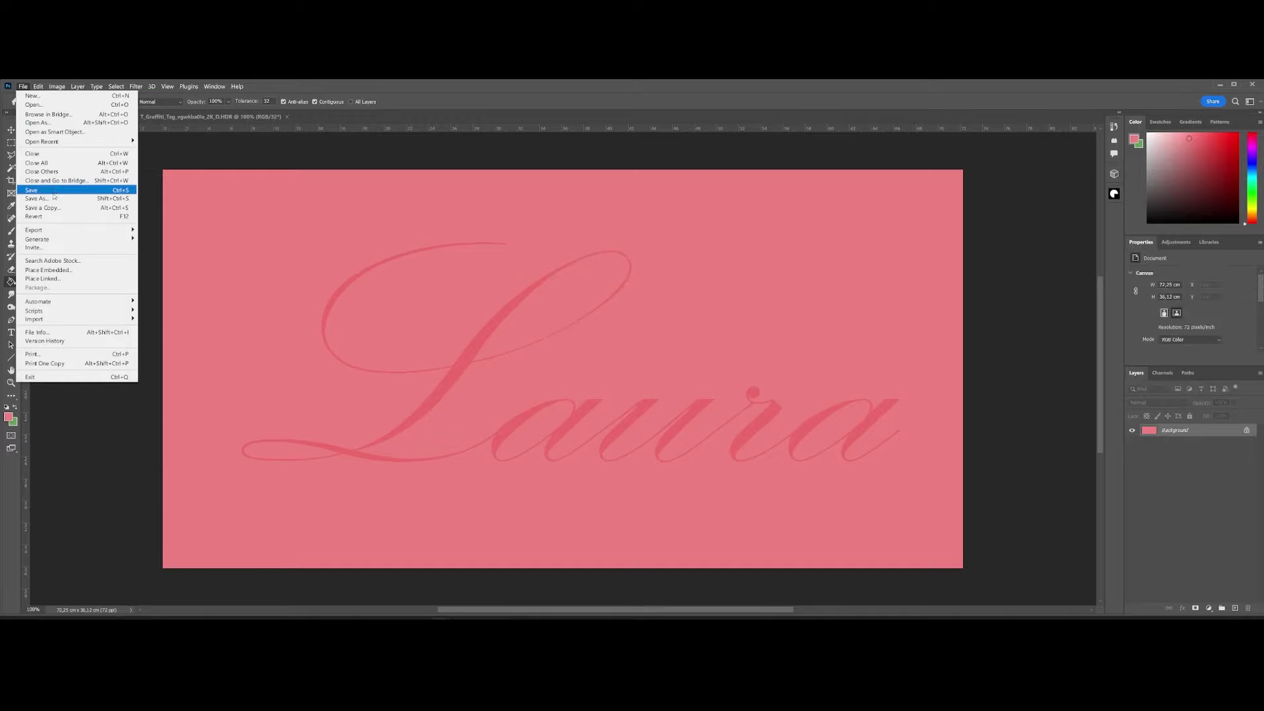
left_click(53, 197)
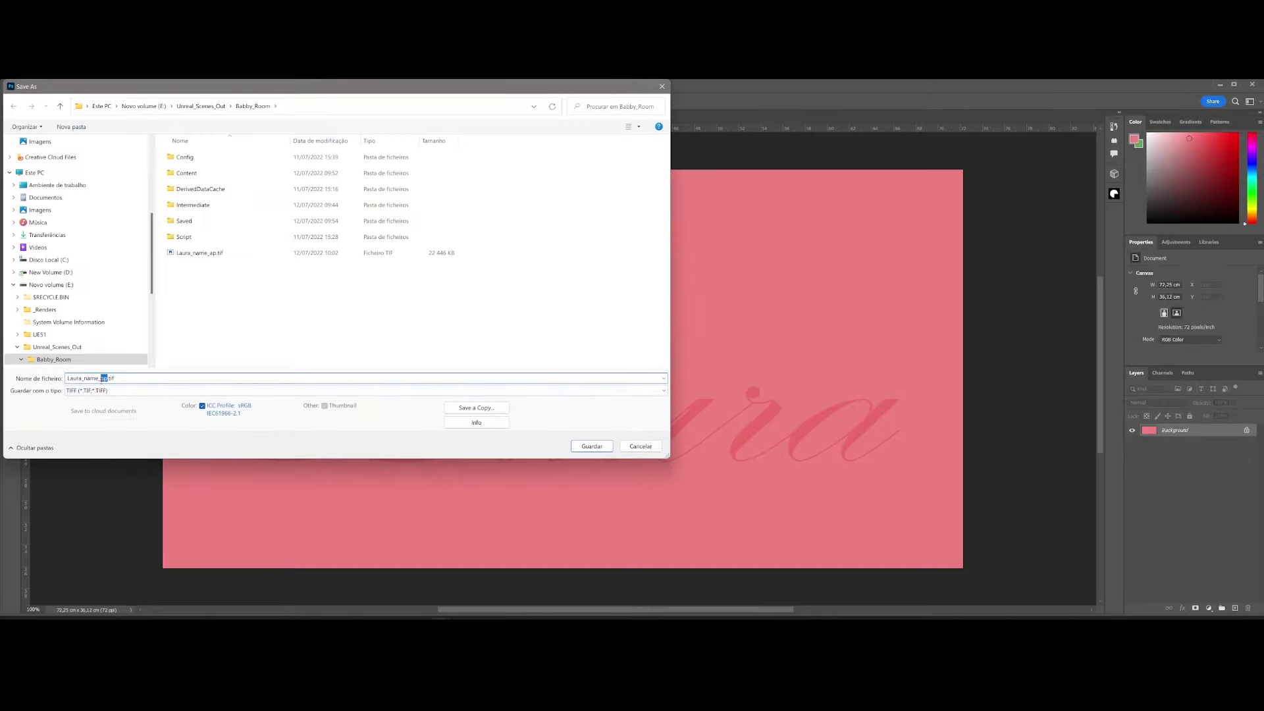
left_click(592, 446)
left_click(379, 223)
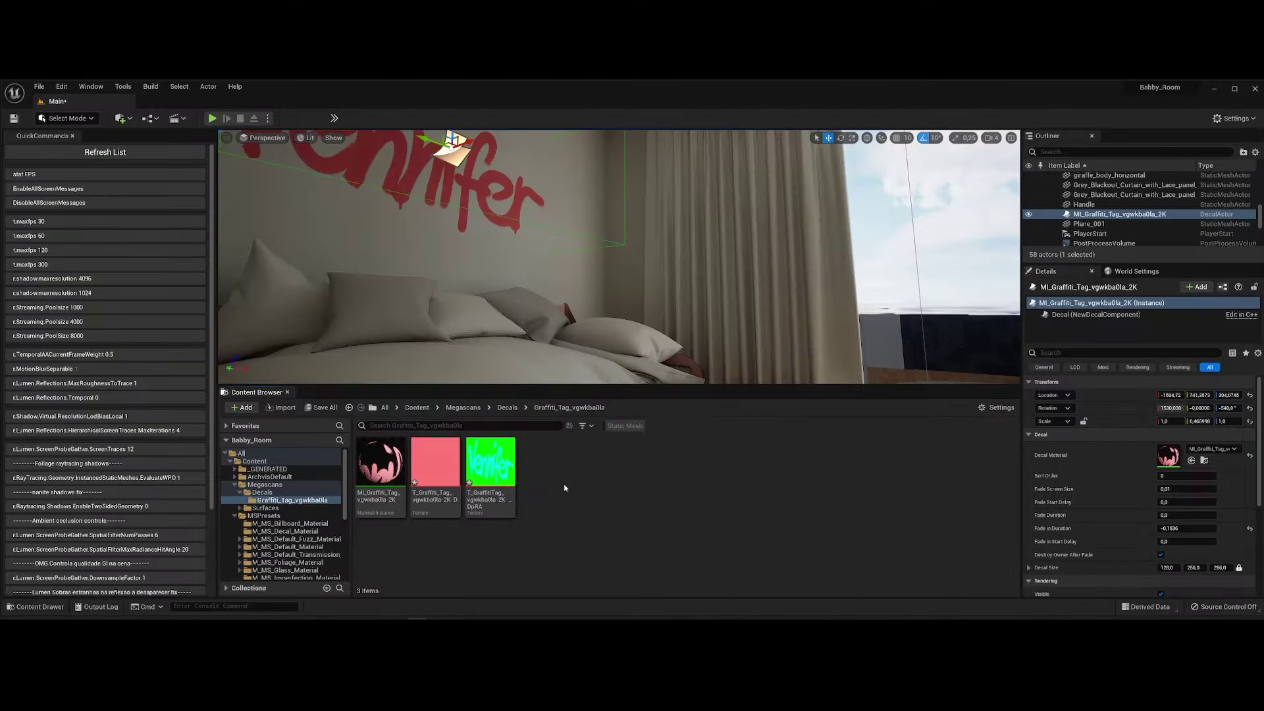
right_click(564, 485)
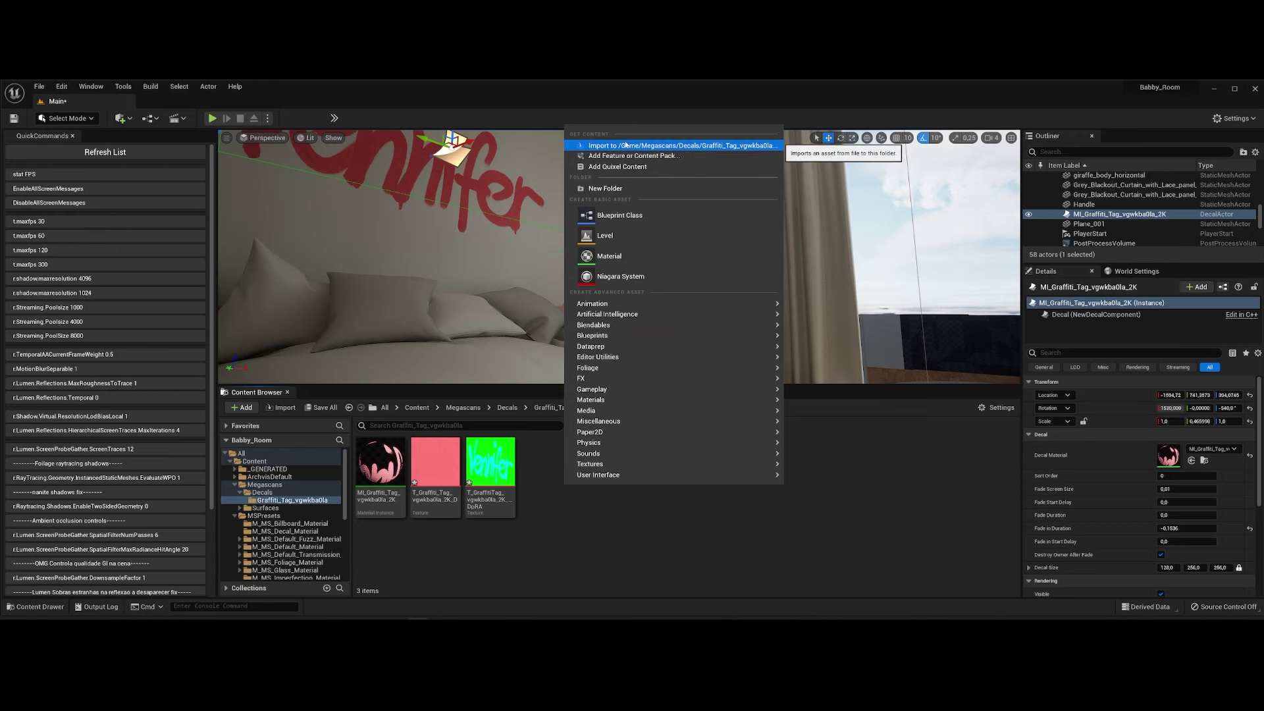
Import the two name TIFF textures from Babby_Room into the decal folder.
left_click(771, 141)
key("alt+Up")
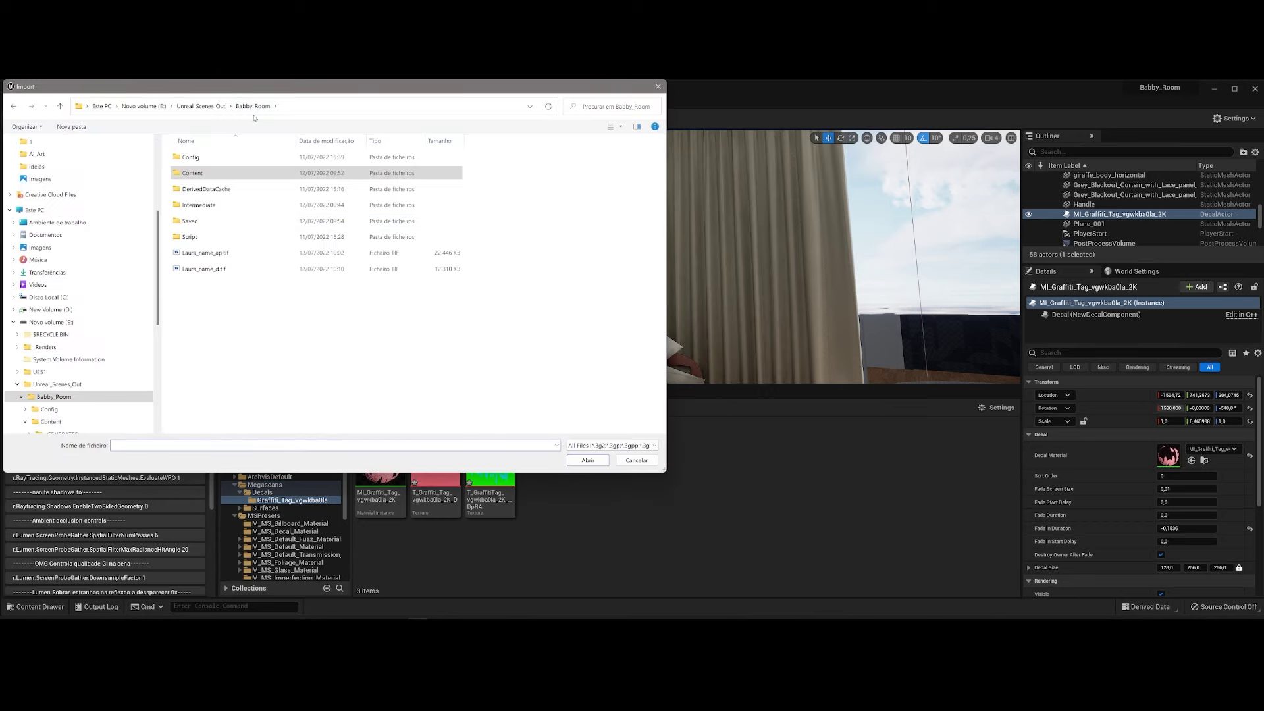
left_click(217, 270)
left_click(204, 253, "shift")
key("Return")
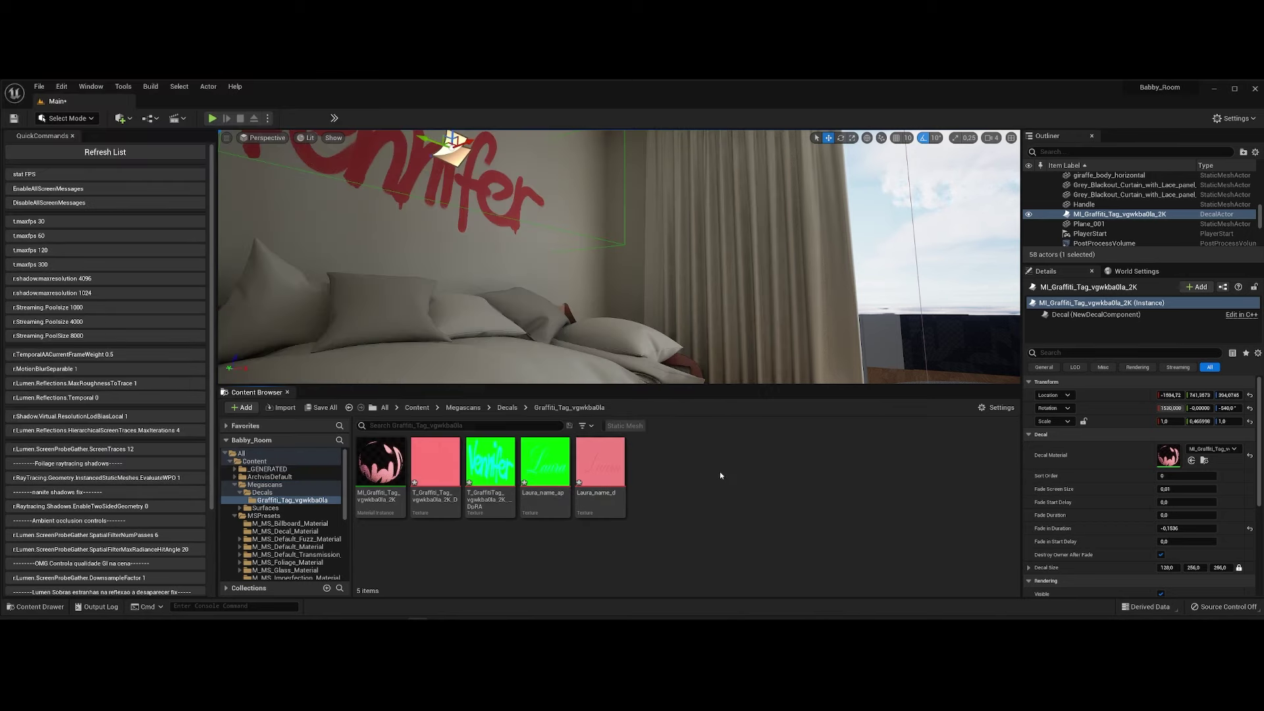
Plug the pink name texture into the decal instance's Albedo and the green one into DRO.
double_click(380, 461)
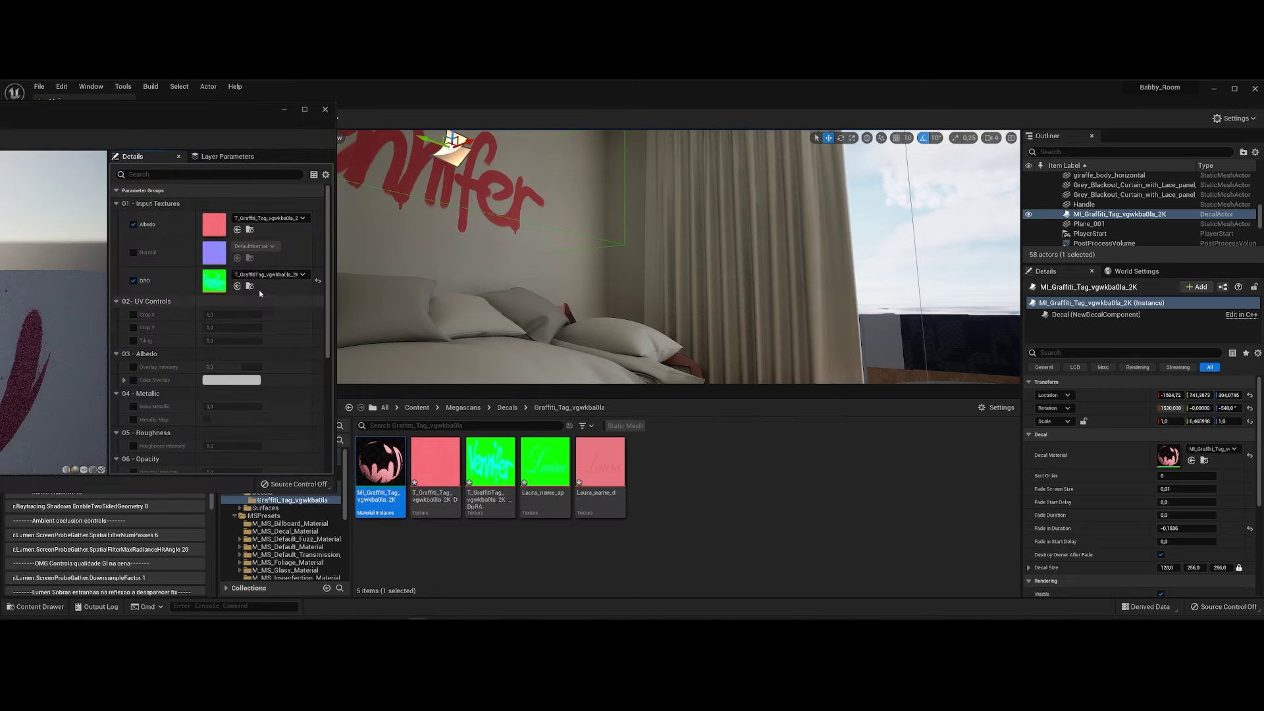
mouse_move(599, 464)
left_mouse_down()
mouse_move(260, 245)
mouse_move(260, 224)
left_mouse_up()
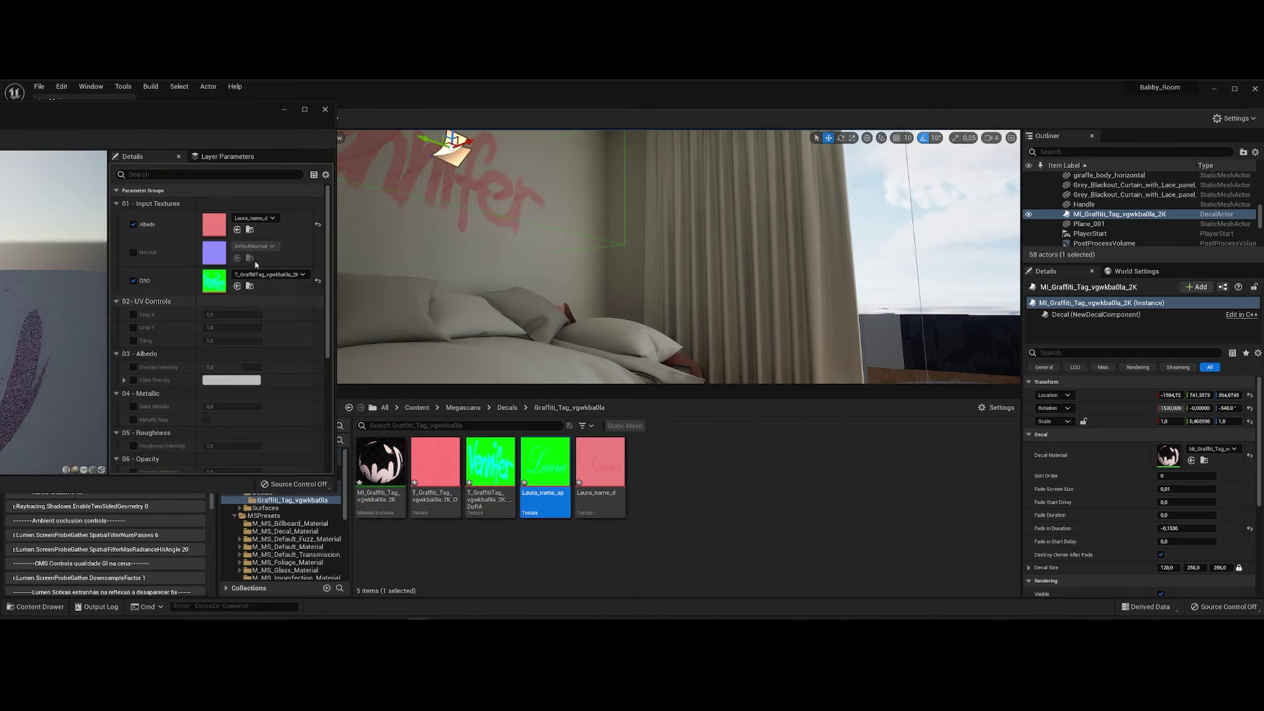
left_click_drag(544, 464, 257, 280)
left_click(325, 109)
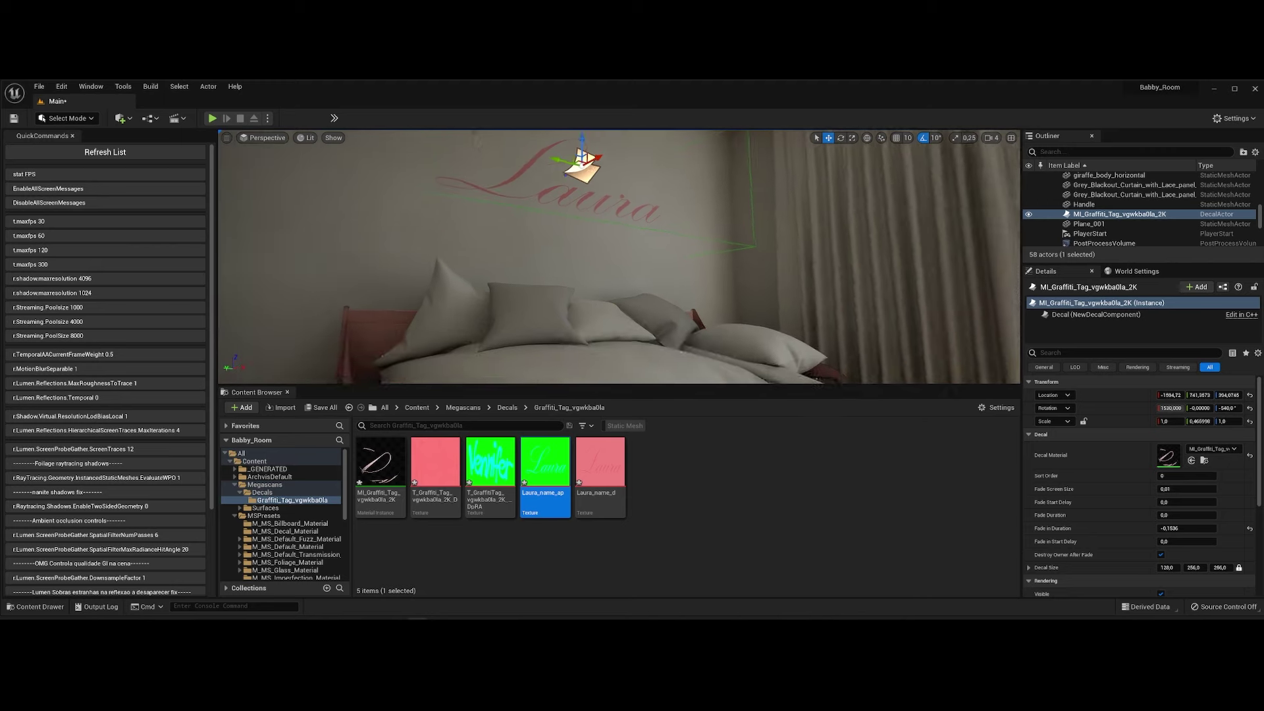
Lower and enlarge the name decal on the wall, then save all assets.
left_click_drag(589, 217, 588, 254)
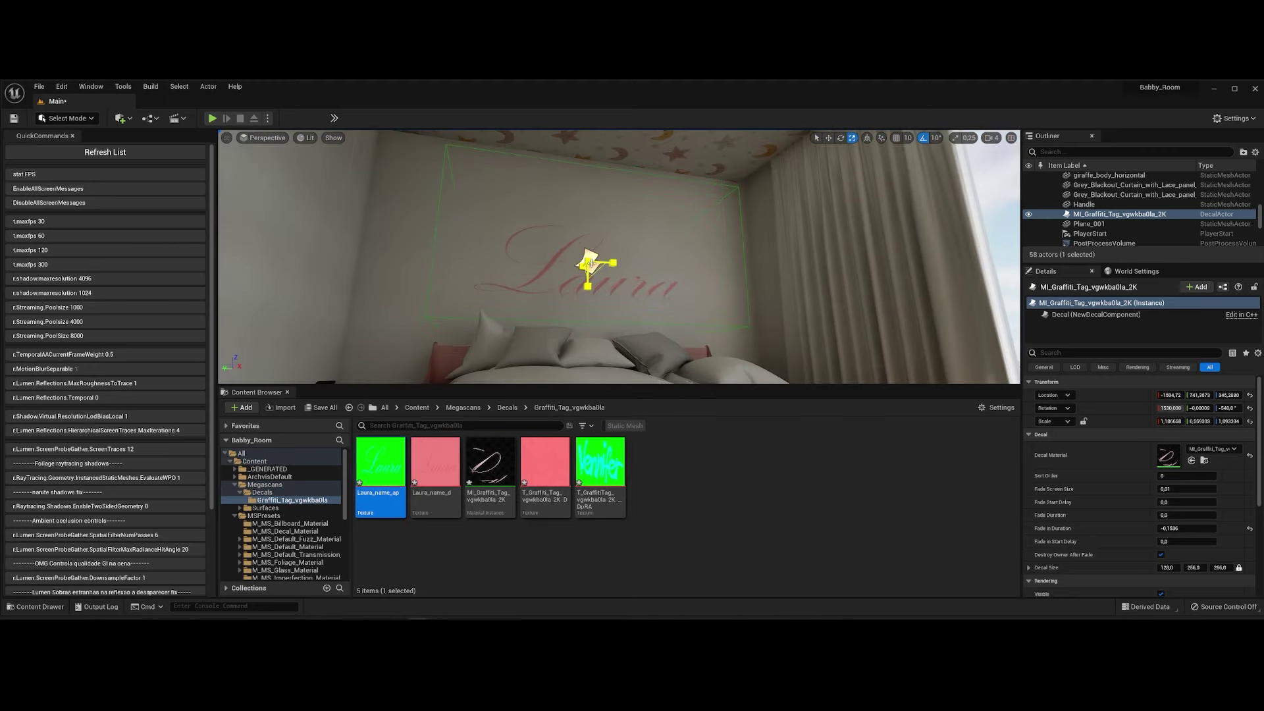
right_click_drag(589, 263, 589, 303)
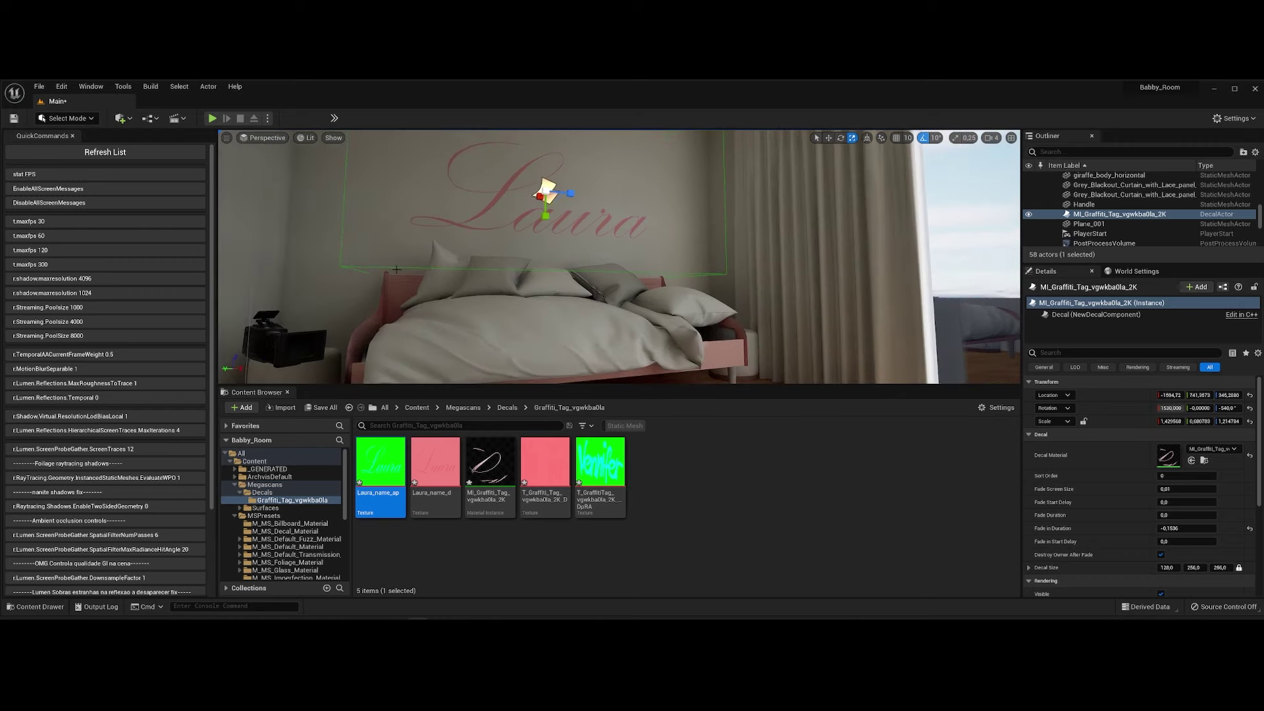
left_click(320, 407)
left_click(342, 462)
right_click_drag(654, 250, 654, 231)
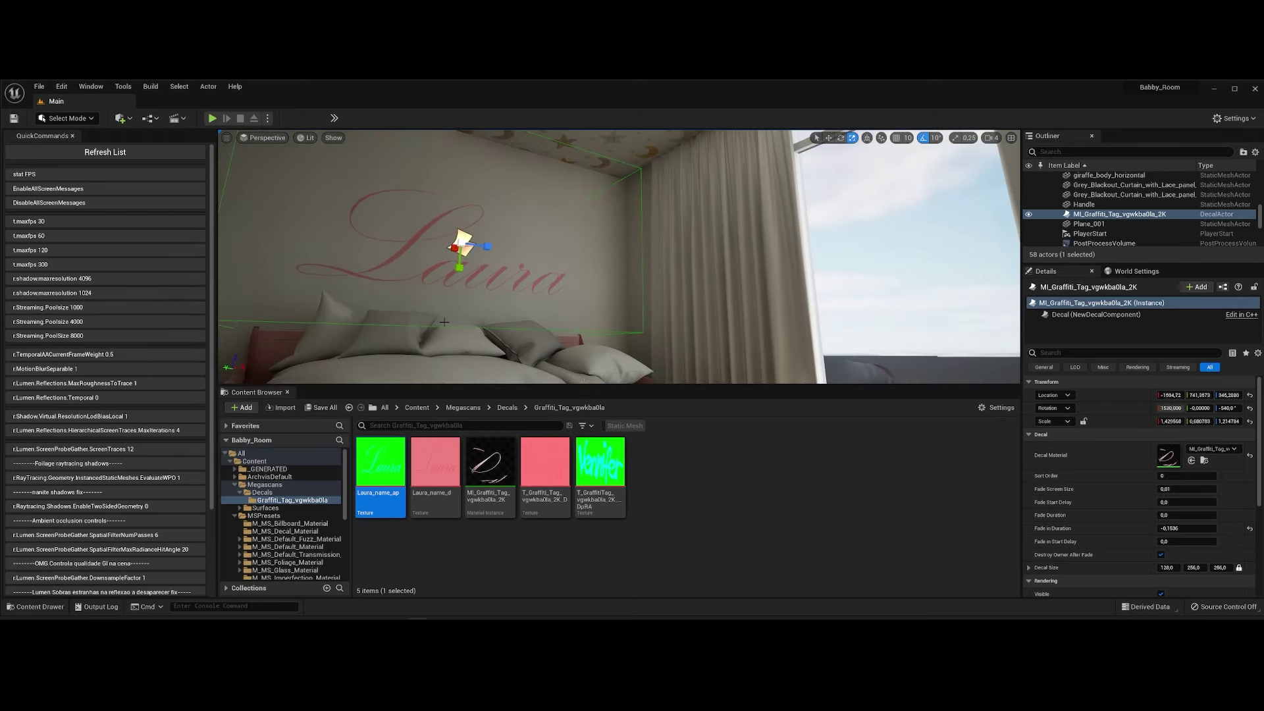
left_click(654, 231)
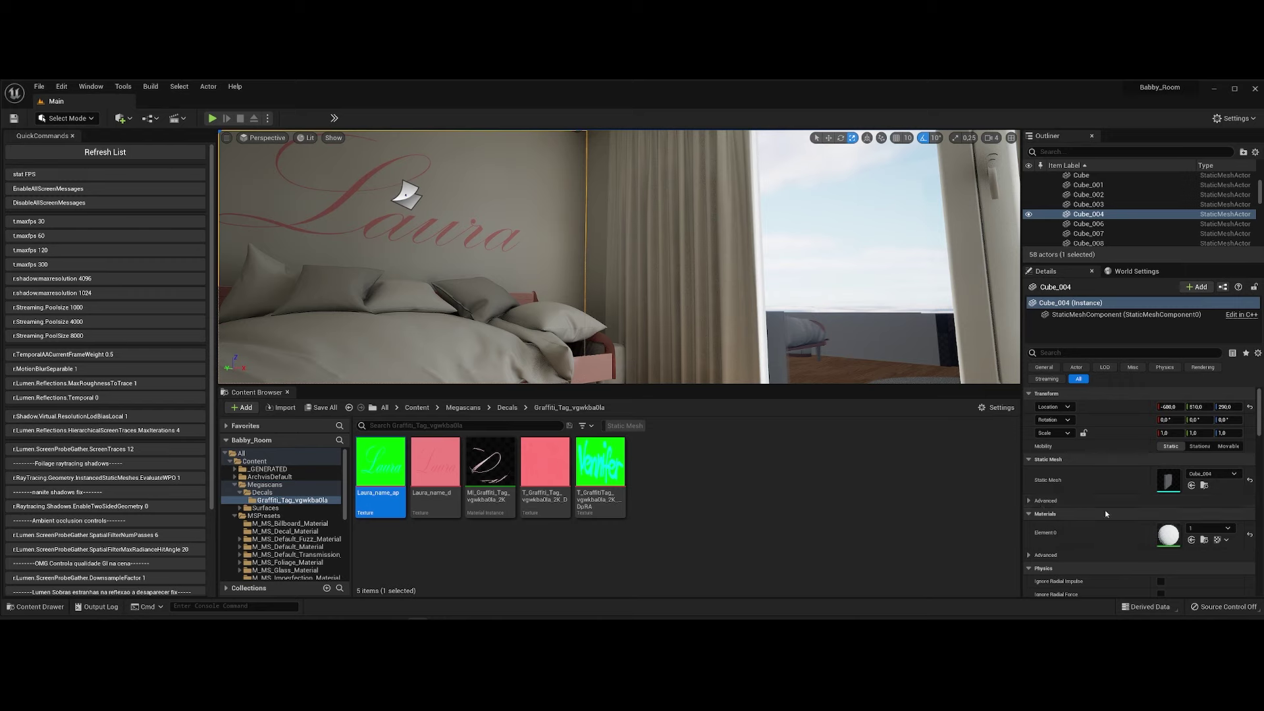
Create a wall2 material instance from material 1 and assign it to the wall.
left_click(1204, 539)
right_click(710, 461)
left_click(785, 241)
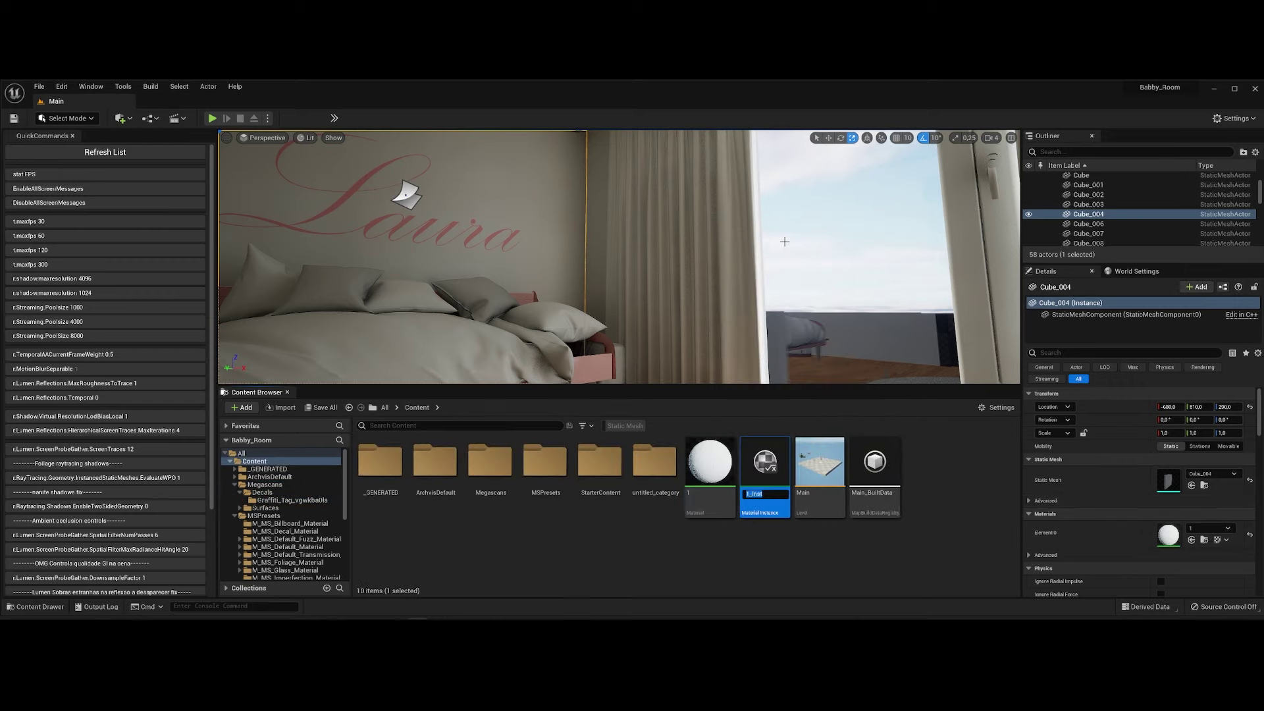
type("wall2")
key("Return")
left_click_drag(863, 451, 1169, 535)
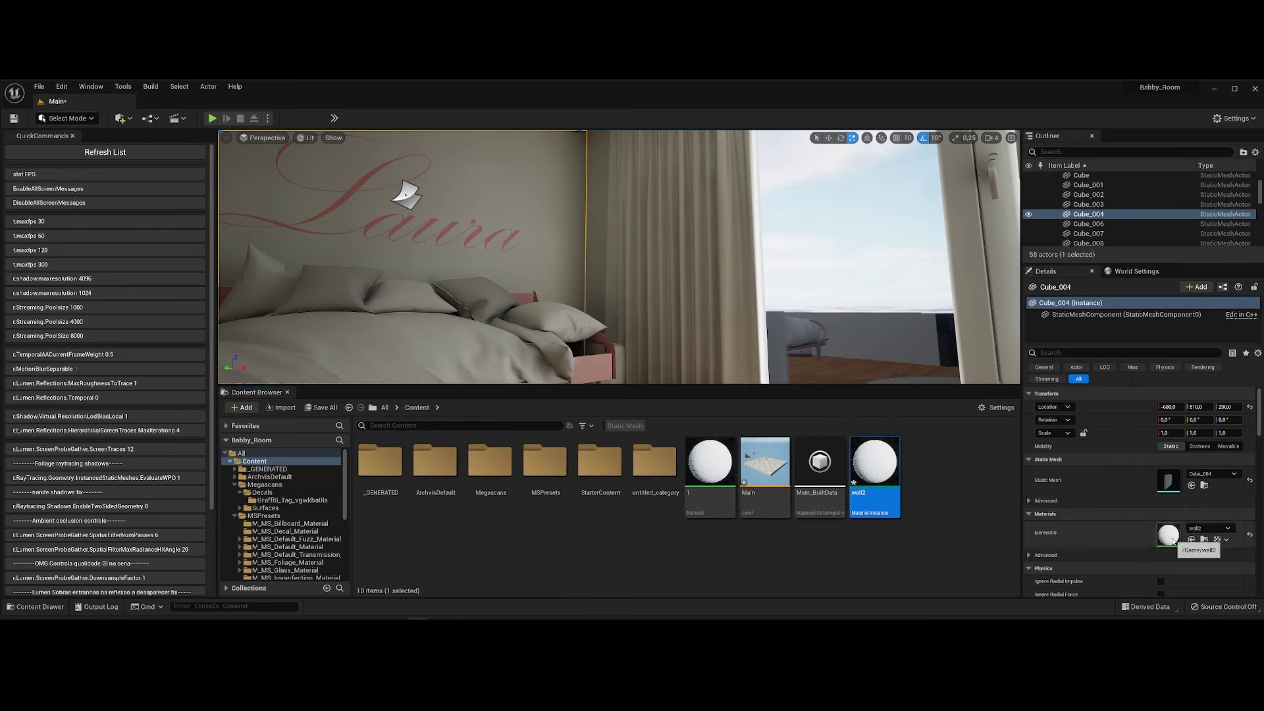
double_click(1169, 535)
Enable wall2's Base Color and set it to a soft pale pink.
left_click(134, 270)
left_click(231, 270)
left_click(323, 345)
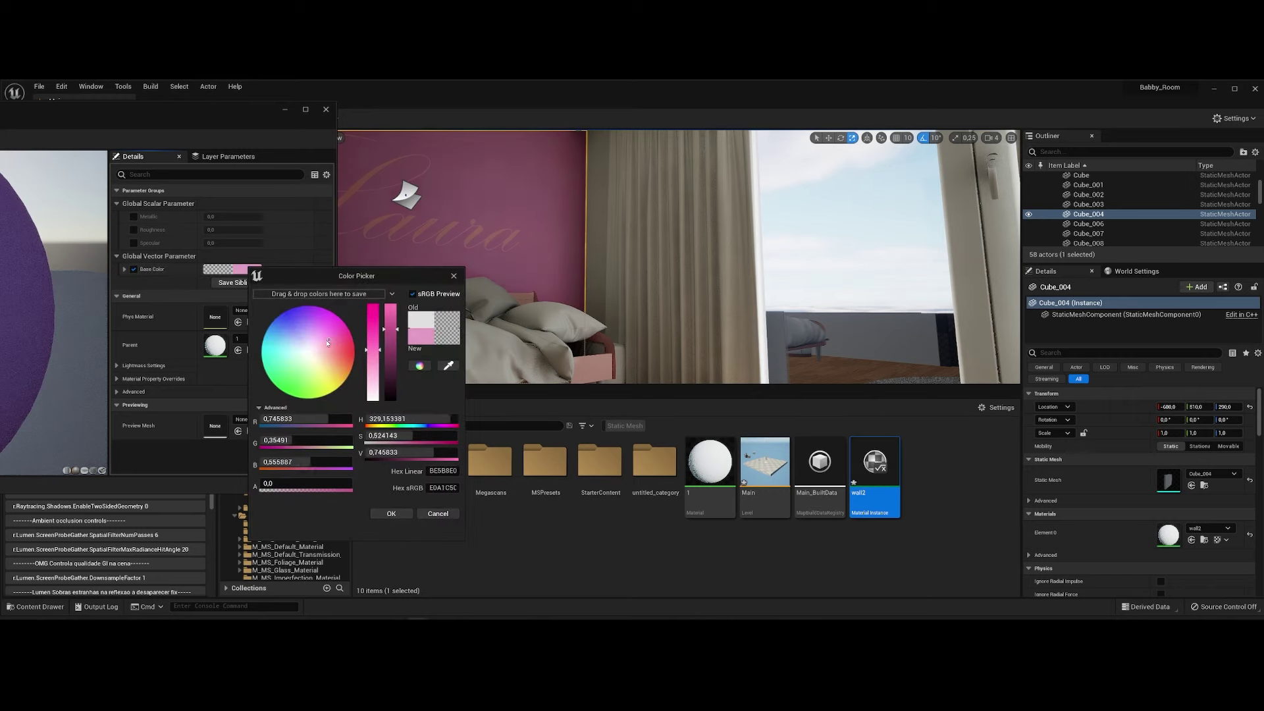
left_click_drag(320, 337, 321, 351)
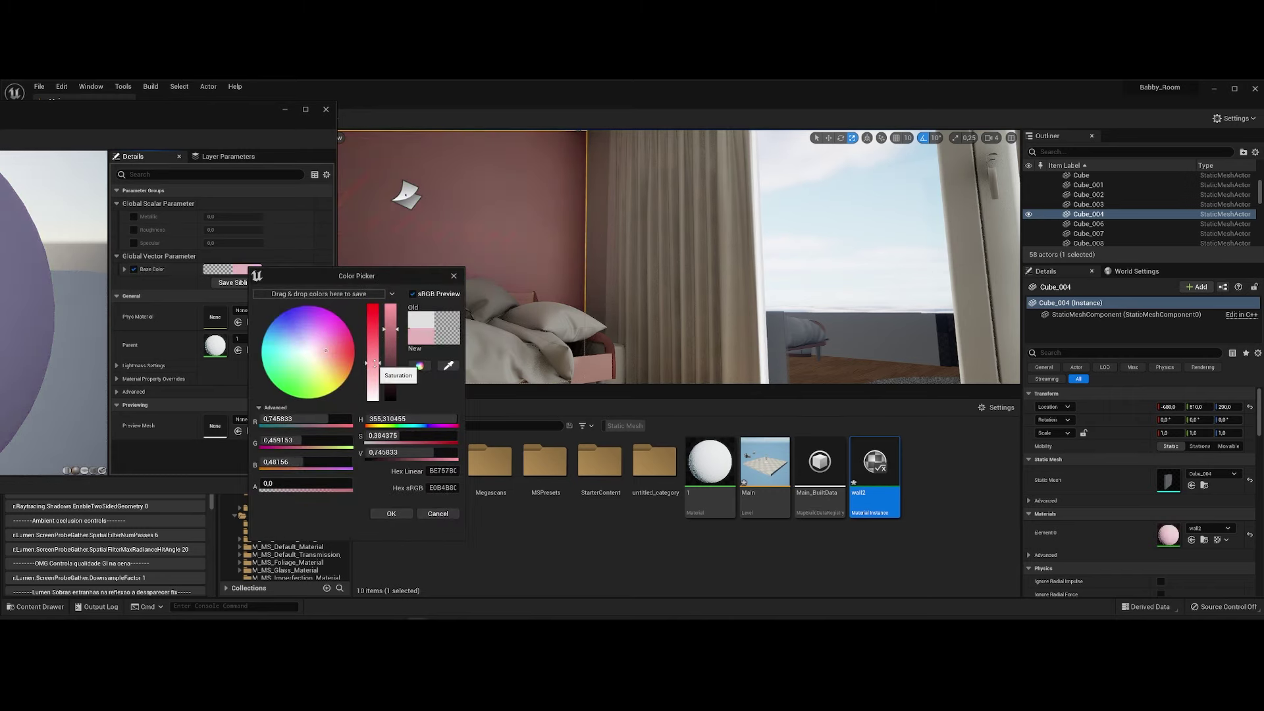
right_click_drag(658, 263, 579, 264)
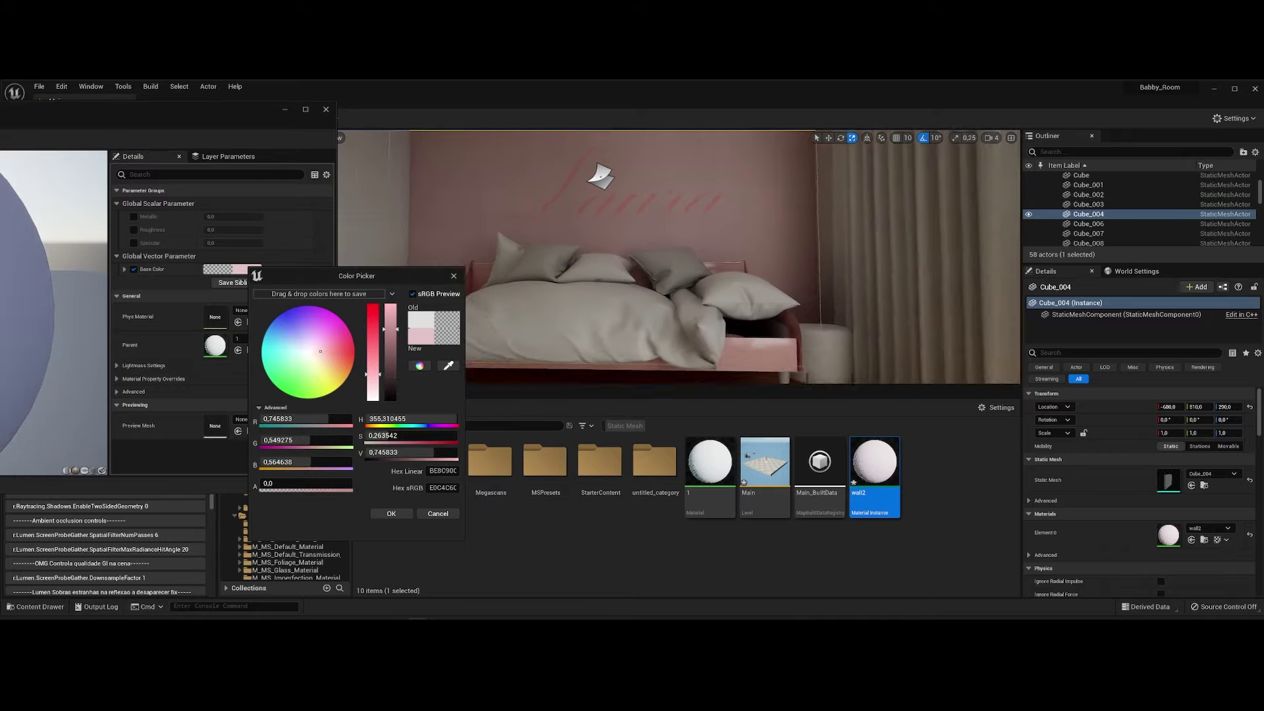
left_click(392, 514)
right_click_drag(658, 264, 757, 263)
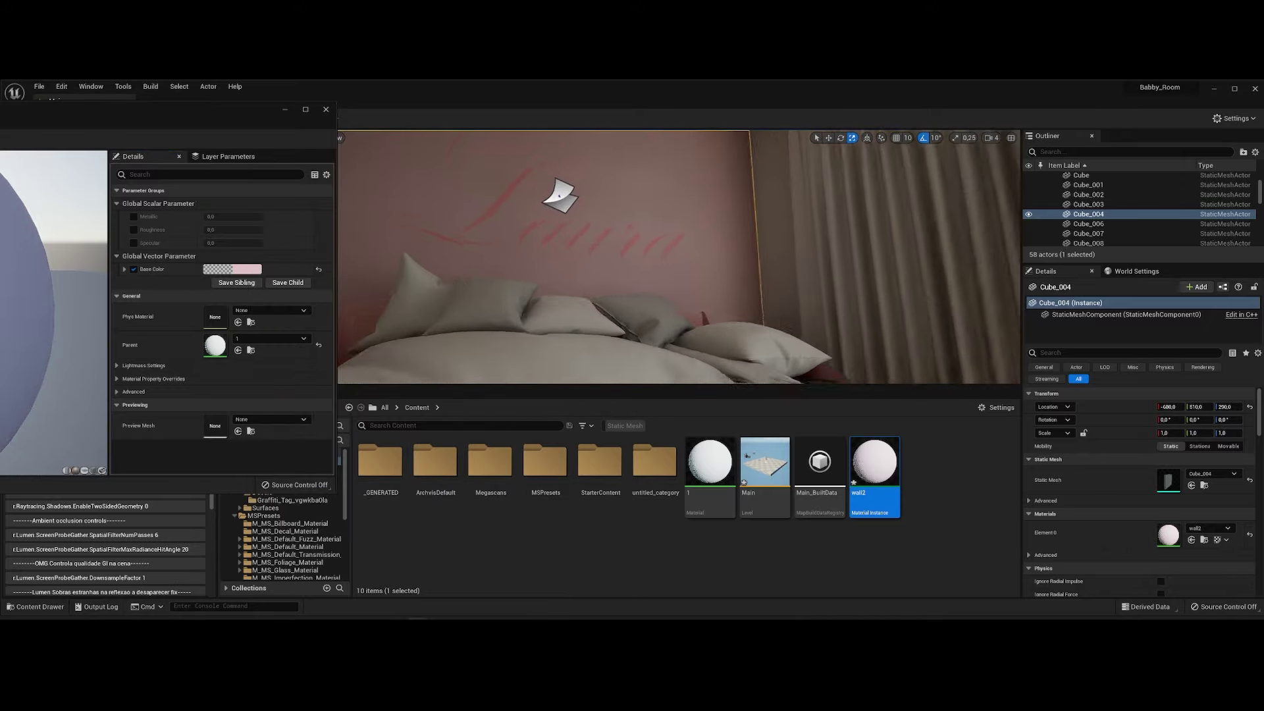
right_click_drag(678, 257, 777, 257)
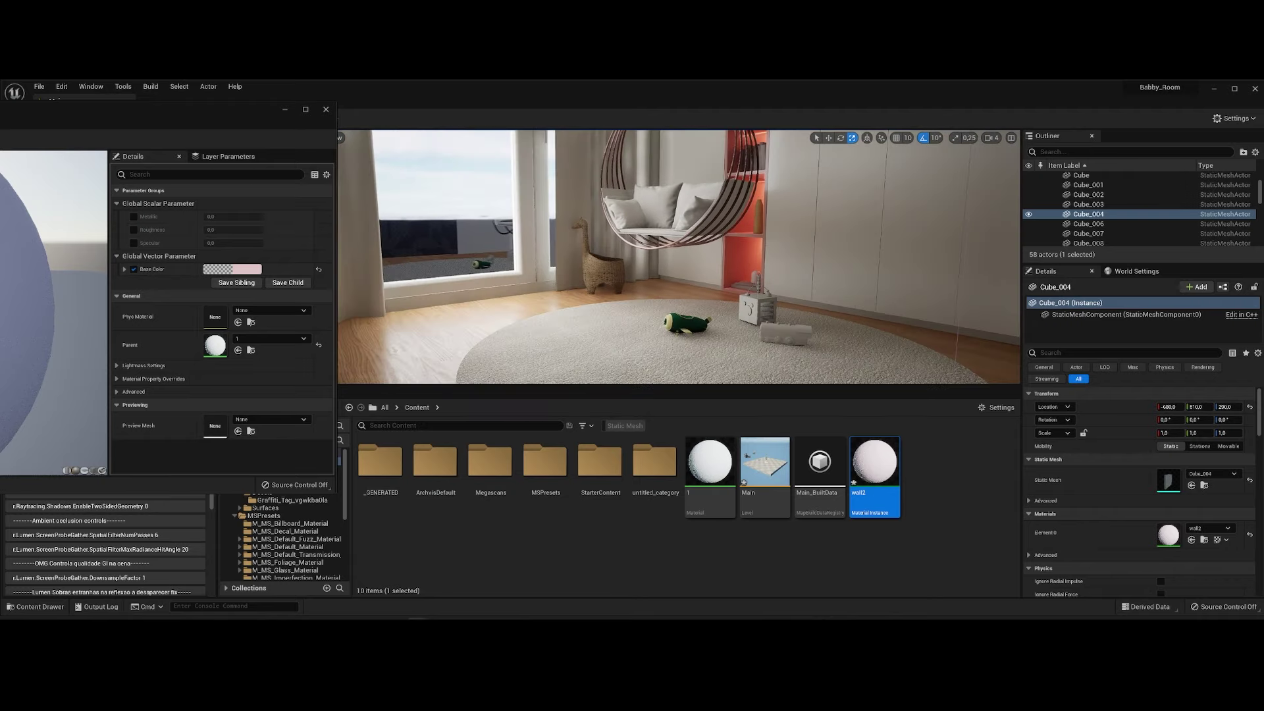
right_click_drag(679, 257, 725, 237)
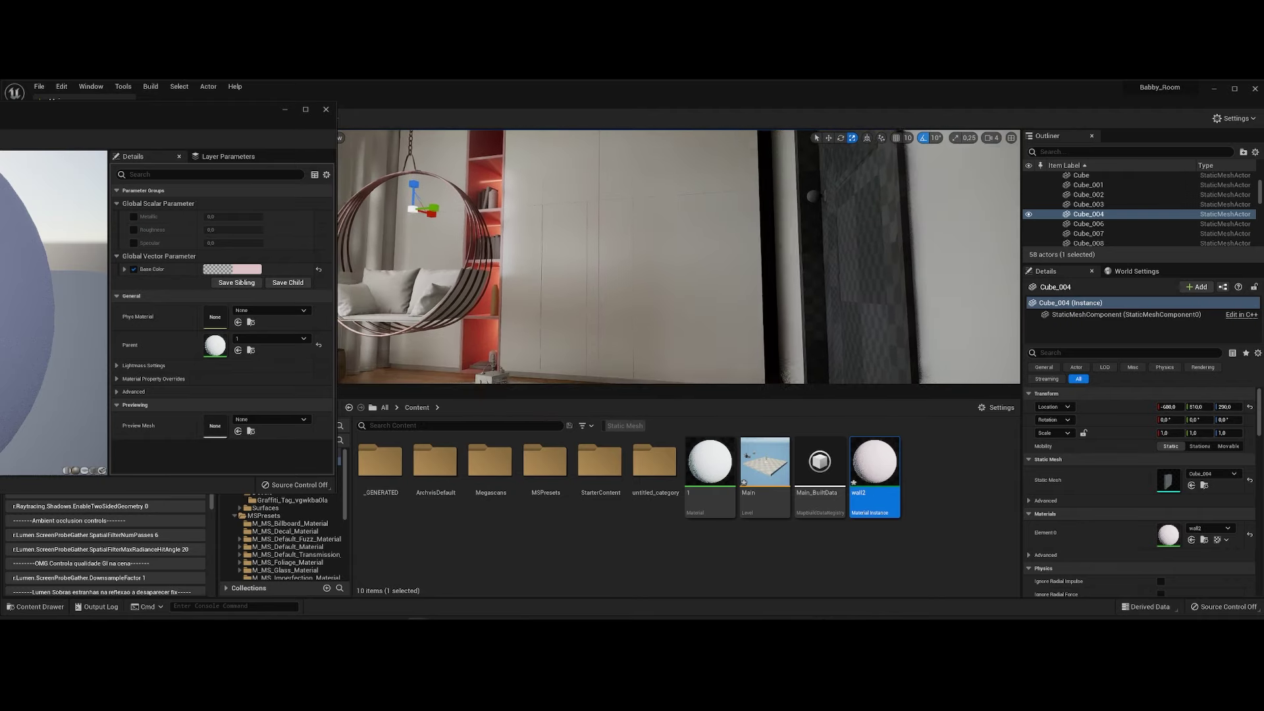
Assign PVC_white from StarterContent/Materials to the door's Element 0.
left_click(349, 407)
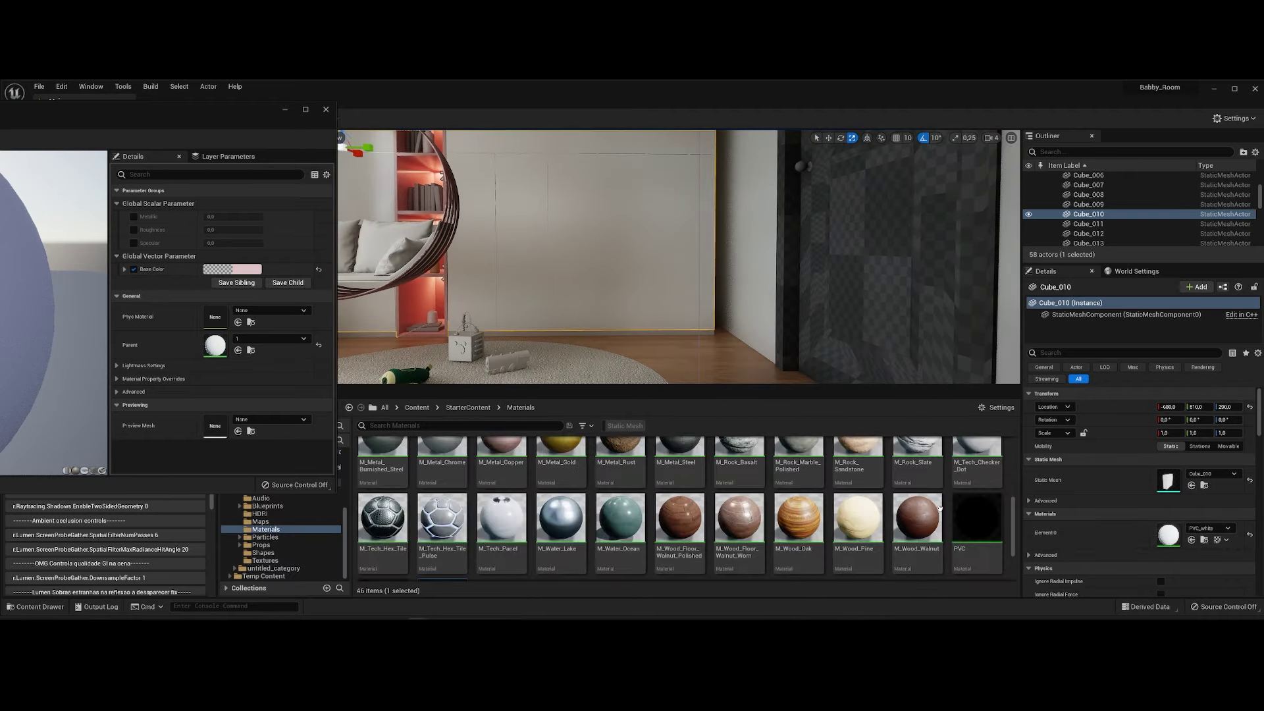
left_click(886, 309)
double_click(1081, 204)
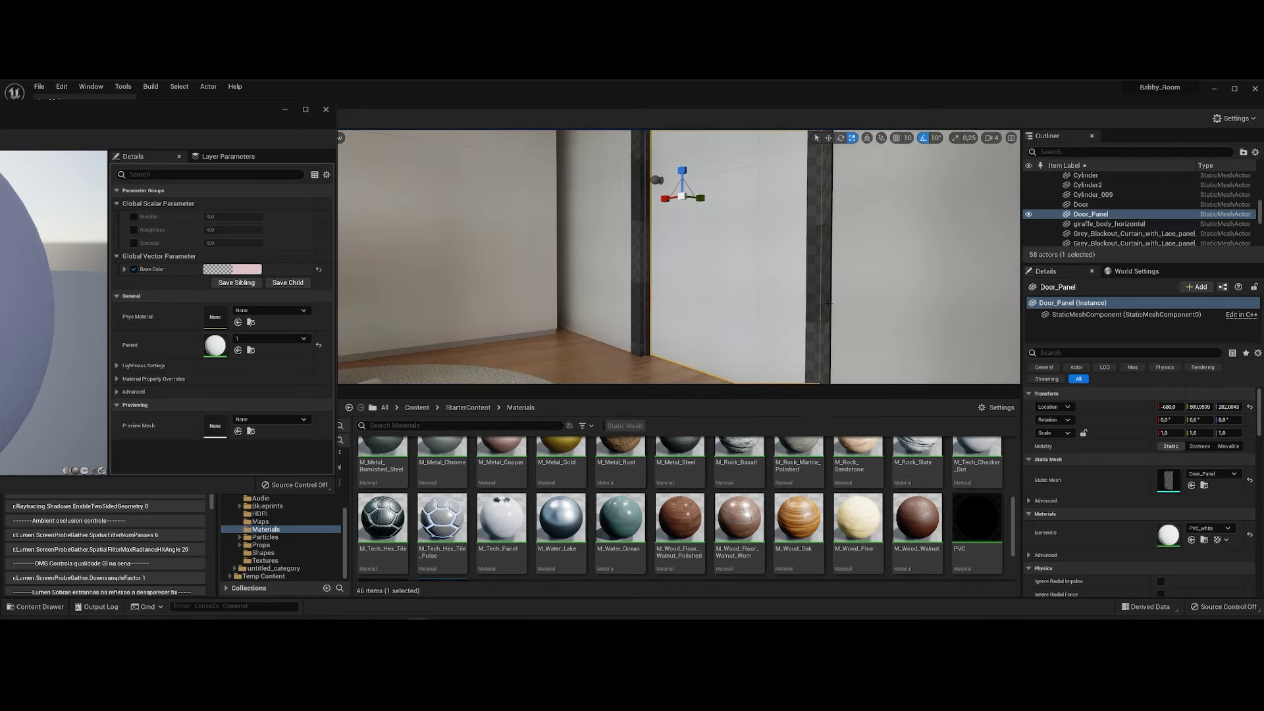
left_click(1192, 540)
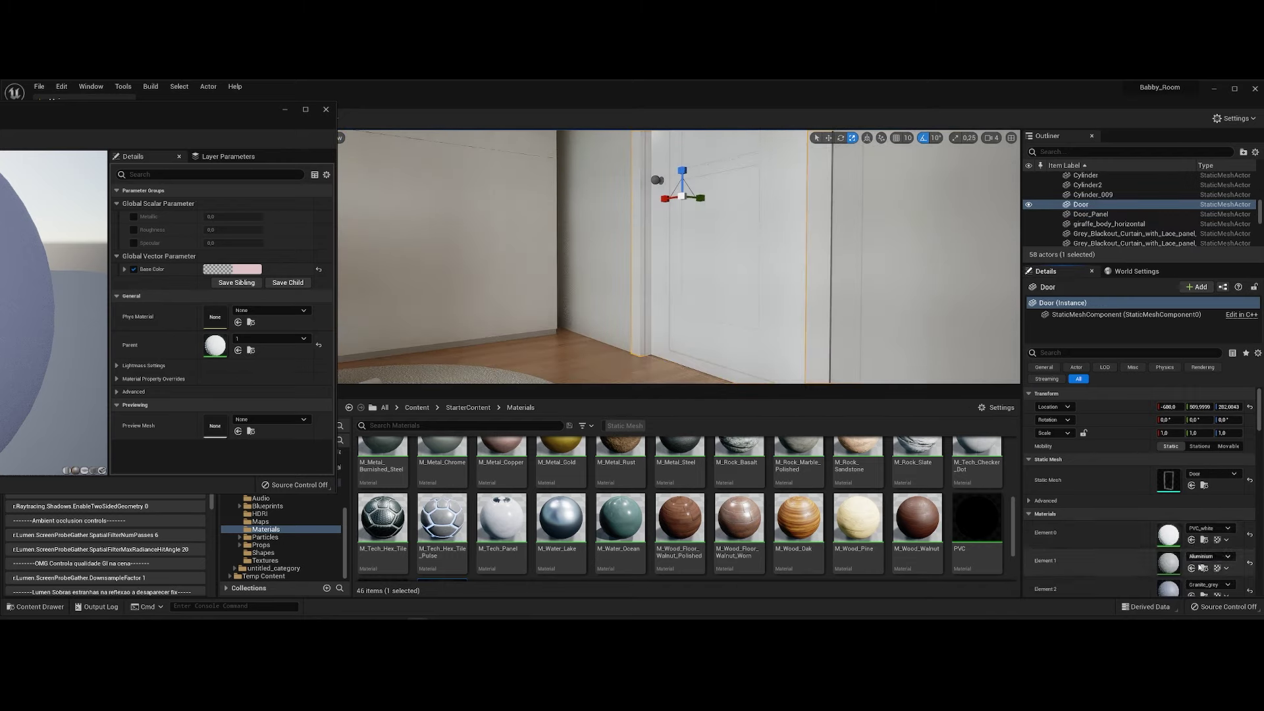
Apply M_Metal_Chrome to the door handle.
right_click_drag(782, 320, 823, 309)
left_click(874, 298)
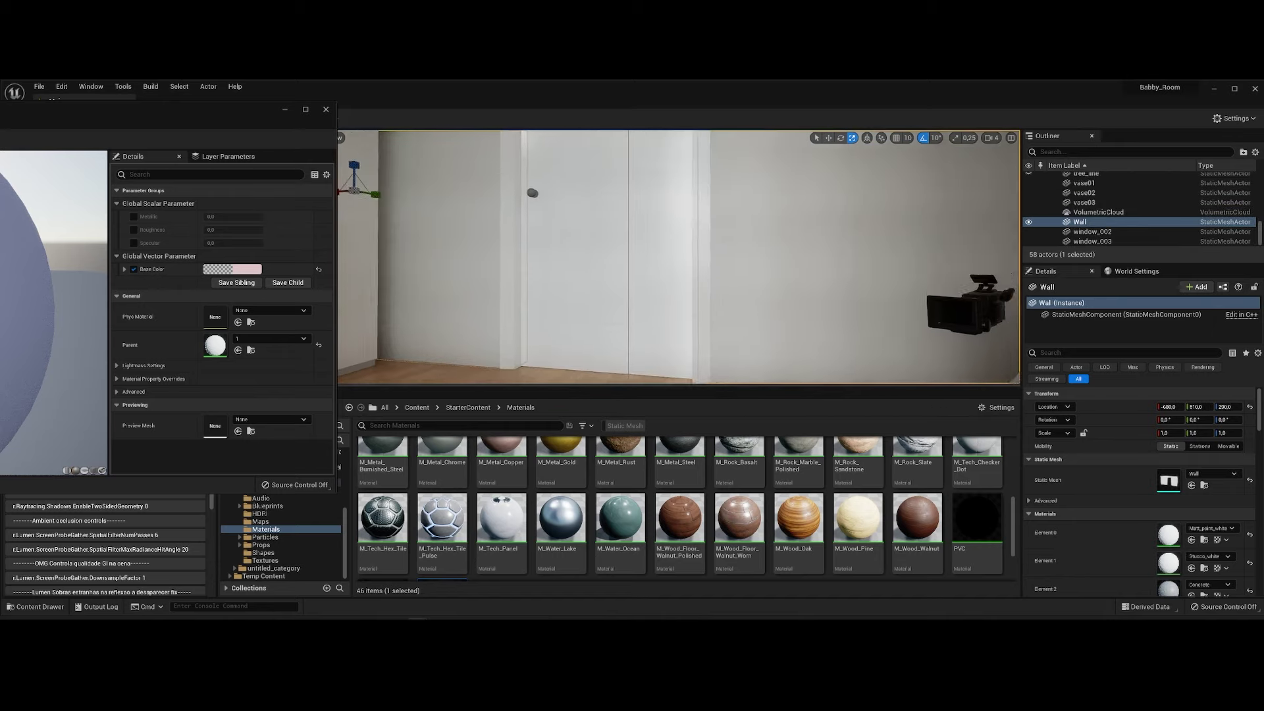
right_click_drag(650, 219, 650, 219)
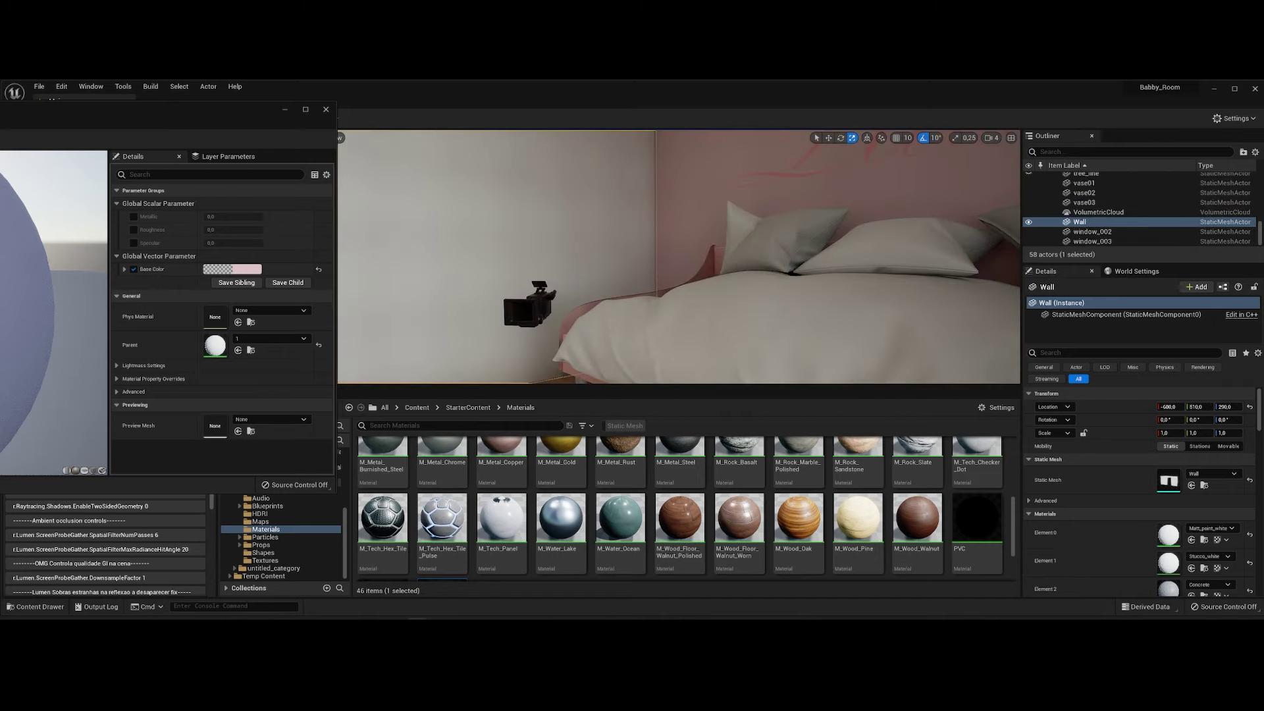
left_click(649, 219)
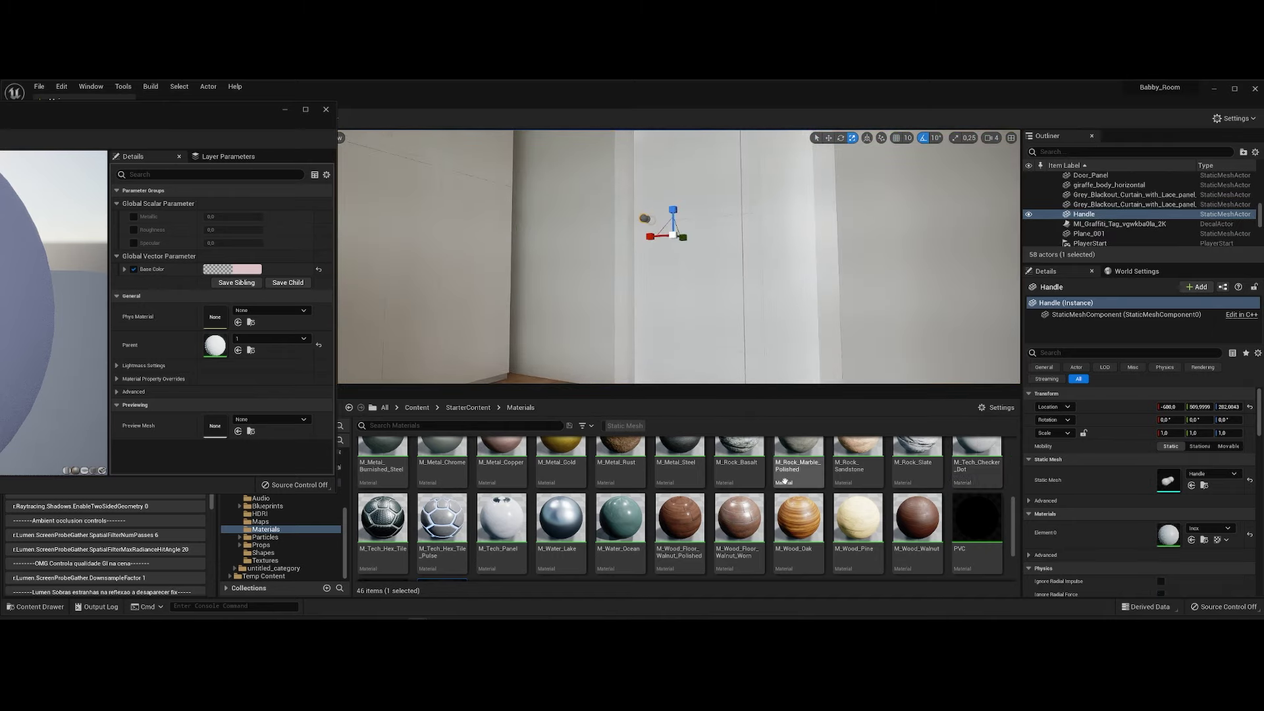
scroll(450, 522, "up", 2)
left_click_drag(450, 522, 645, 219)
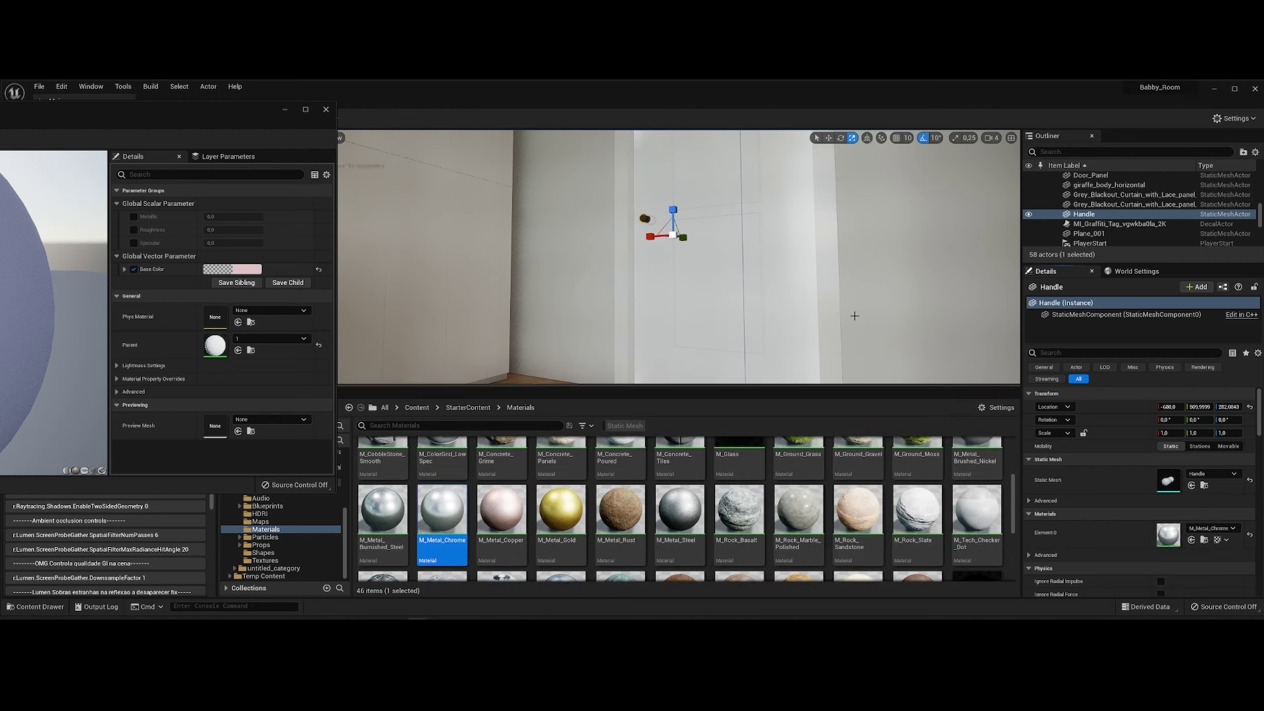
left_click(724, 277)
Reapply white PVC to the door, close the material instance editor and save all.
mouse_move(724, 276)
right_mouse_down()
mouse_move(659, 276)
mouse_move(592, 309)
mouse_move(560, 310)
right_mouse_up()
left_click(592, 263)
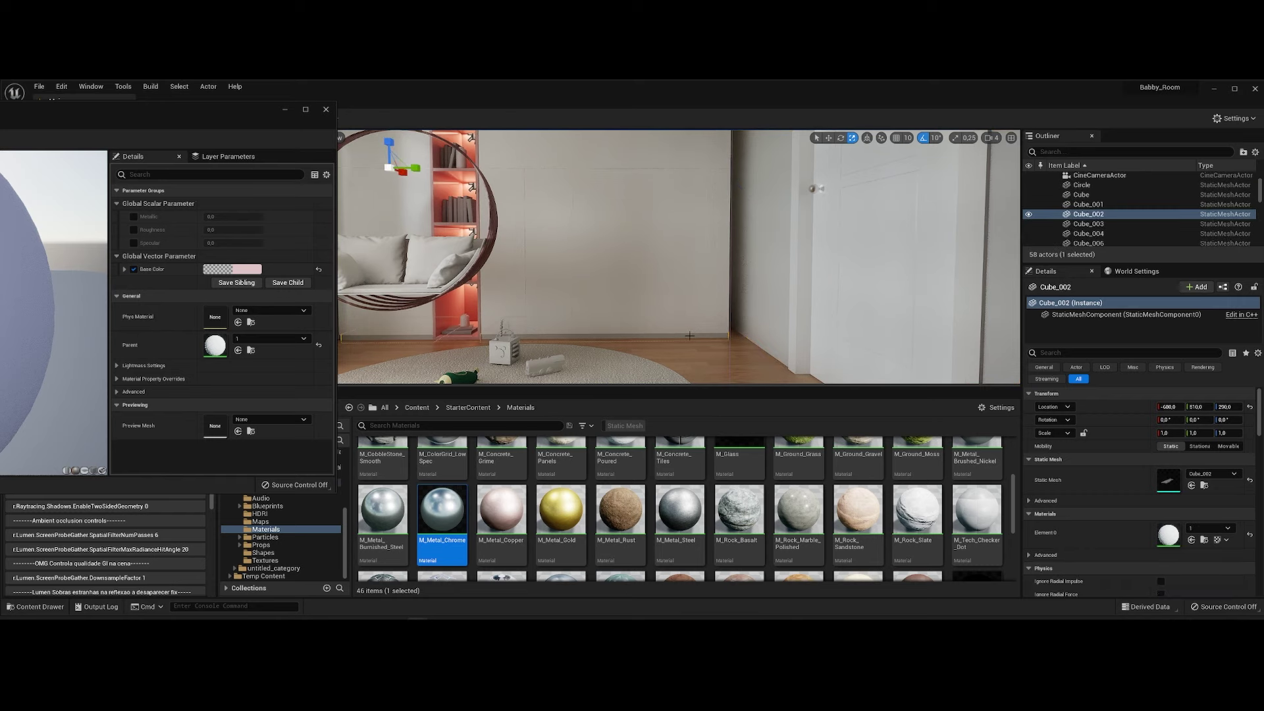
scroll(471, 540, "down", 2)
left_click_drag(471, 539, 842, 231)
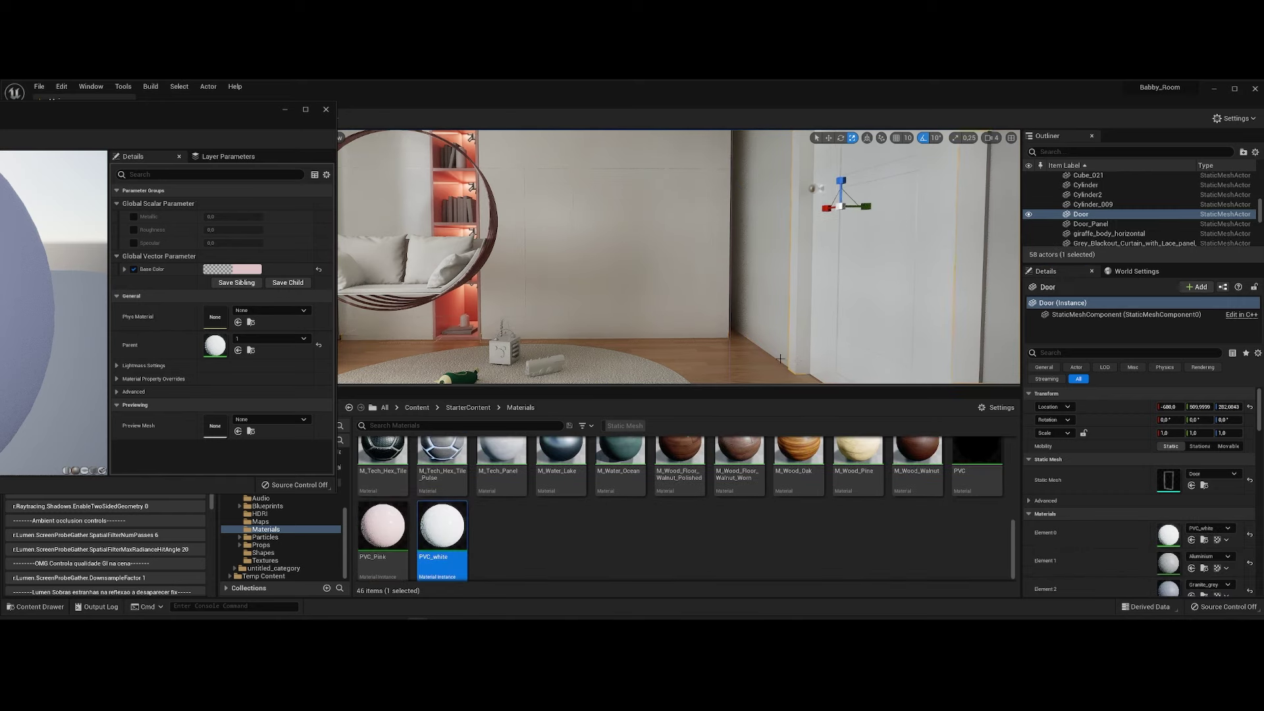
right_click_drag(843, 231, 724, 264)
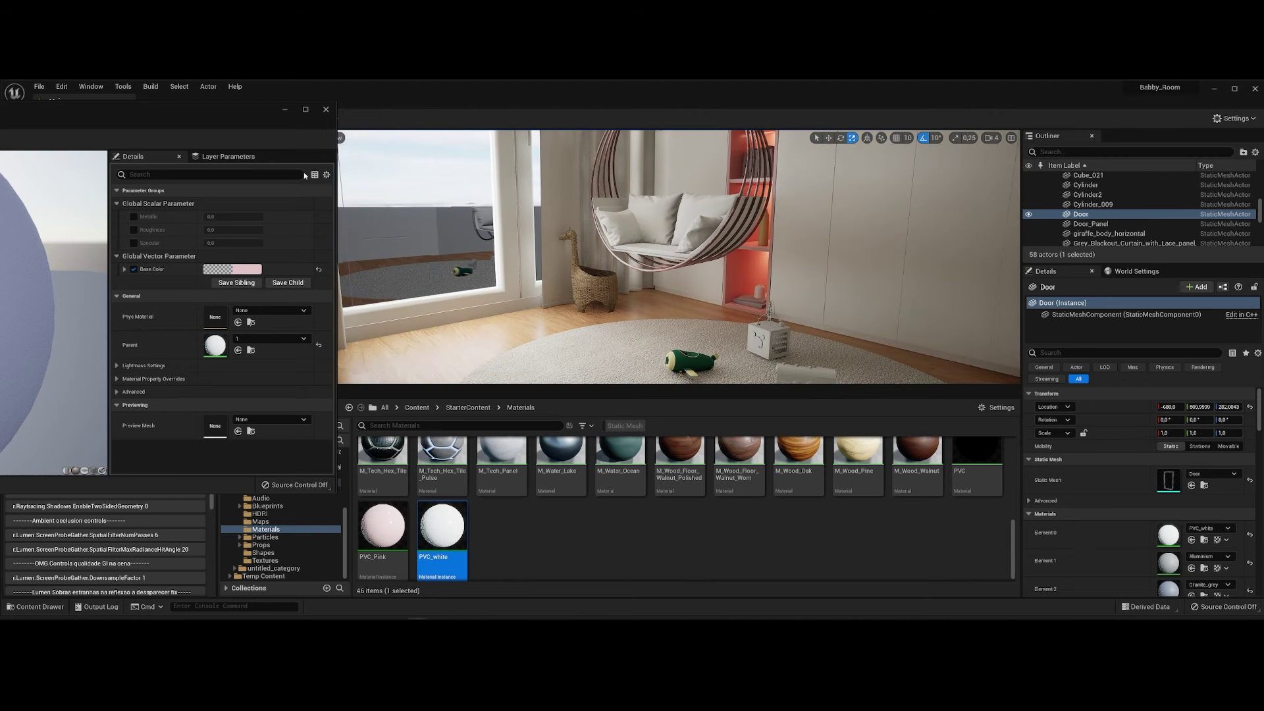
left_click(343, 255)
left_click(321, 407)
Confirm saving the map, then create a material instance of PVC named PVC_green.
left_click(342, 455)
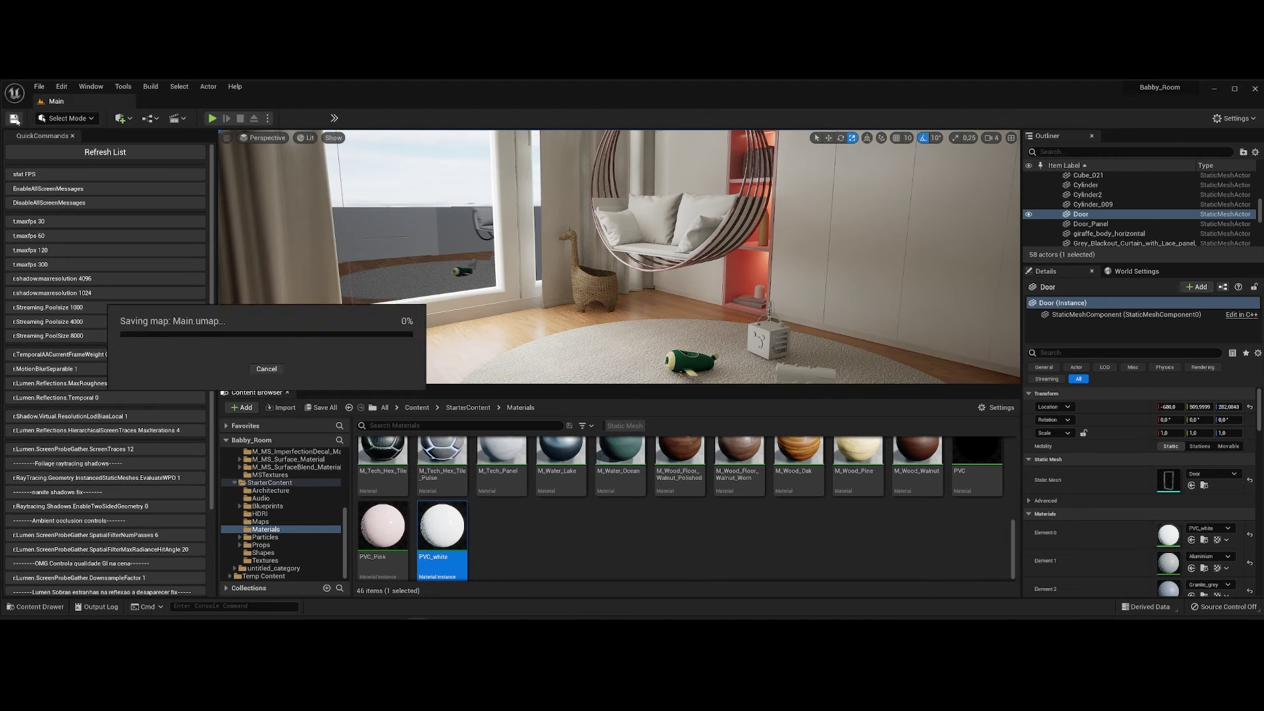
right_click(971, 457)
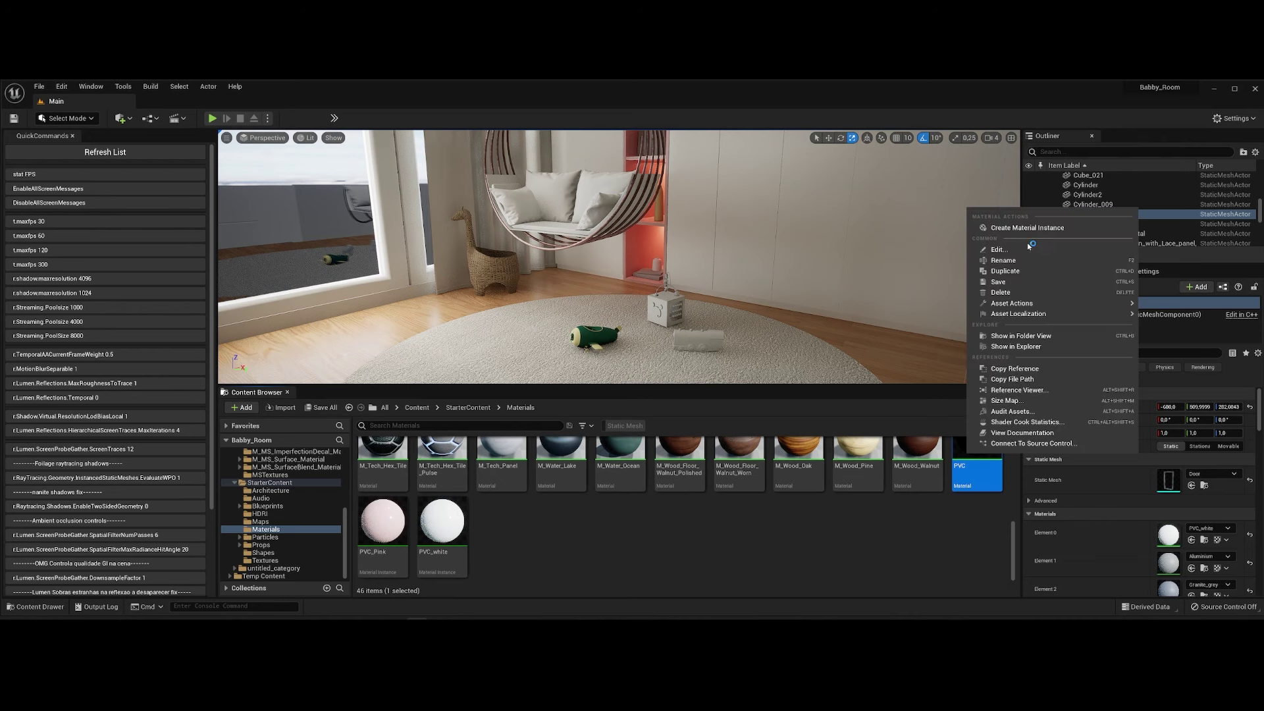
left_click(1029, 235)
type("PVC_green")
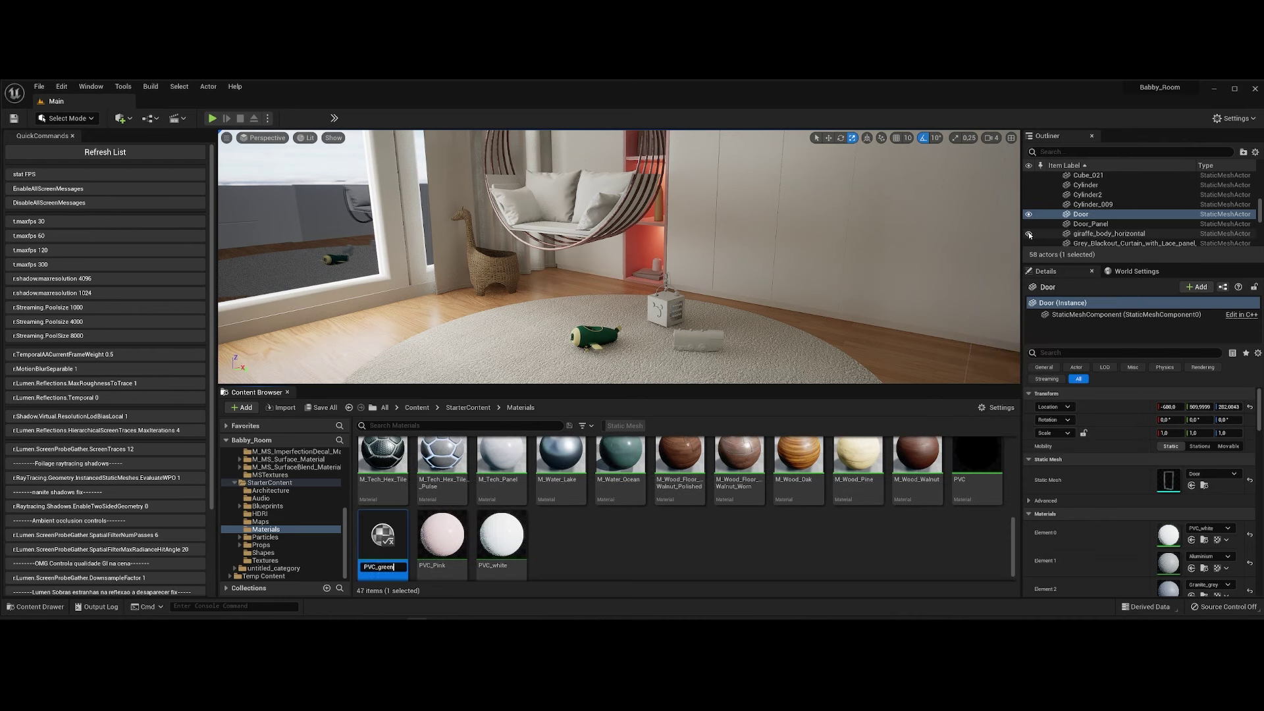
key("Return")
Enable the Color parameter on PVC_green and set it to a light green.
double_click(382, 537)
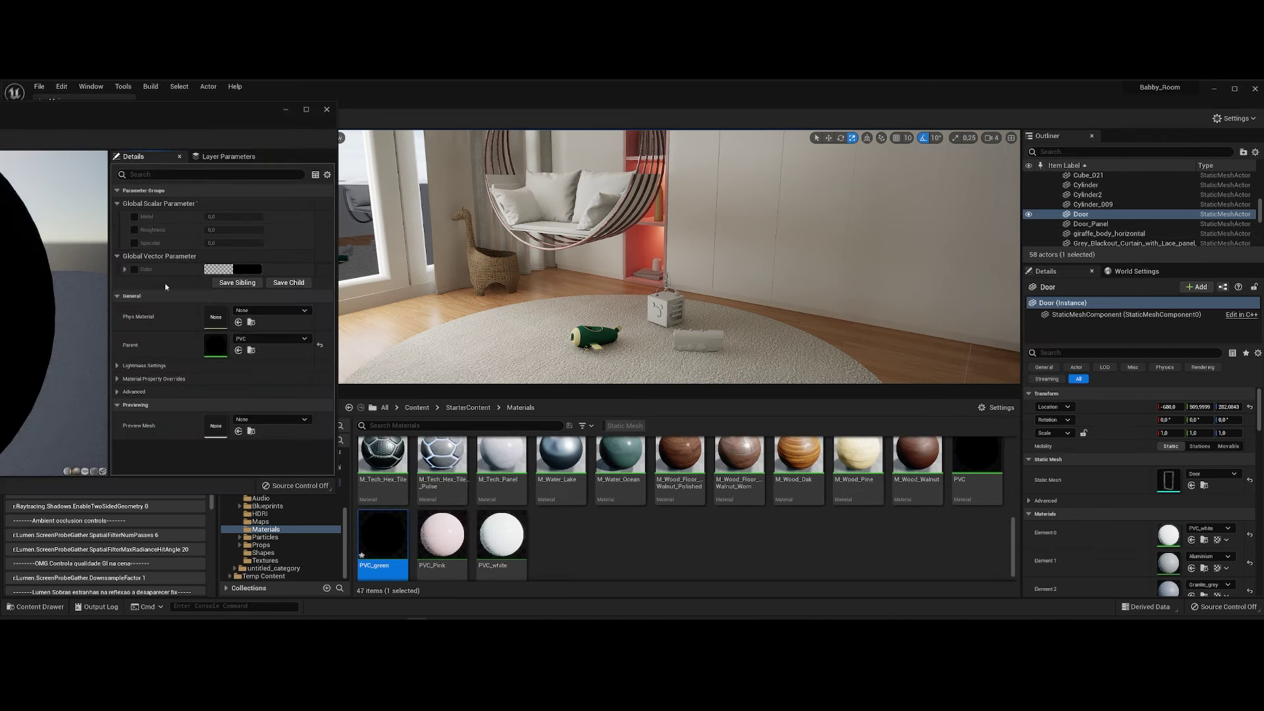
left_click(135, 270)
left_click(219, 269)
left_click(408, 530)
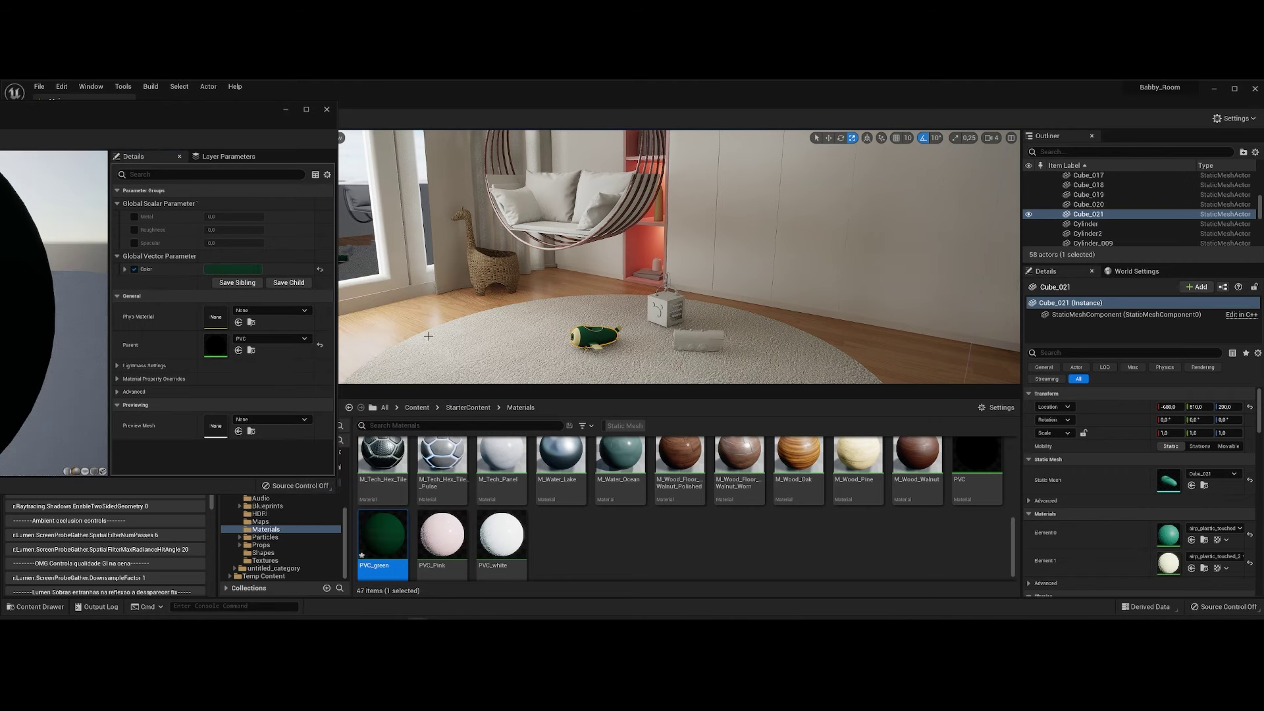
left_click(254, 269)
left_click_drag(392, 403, 392, 330)
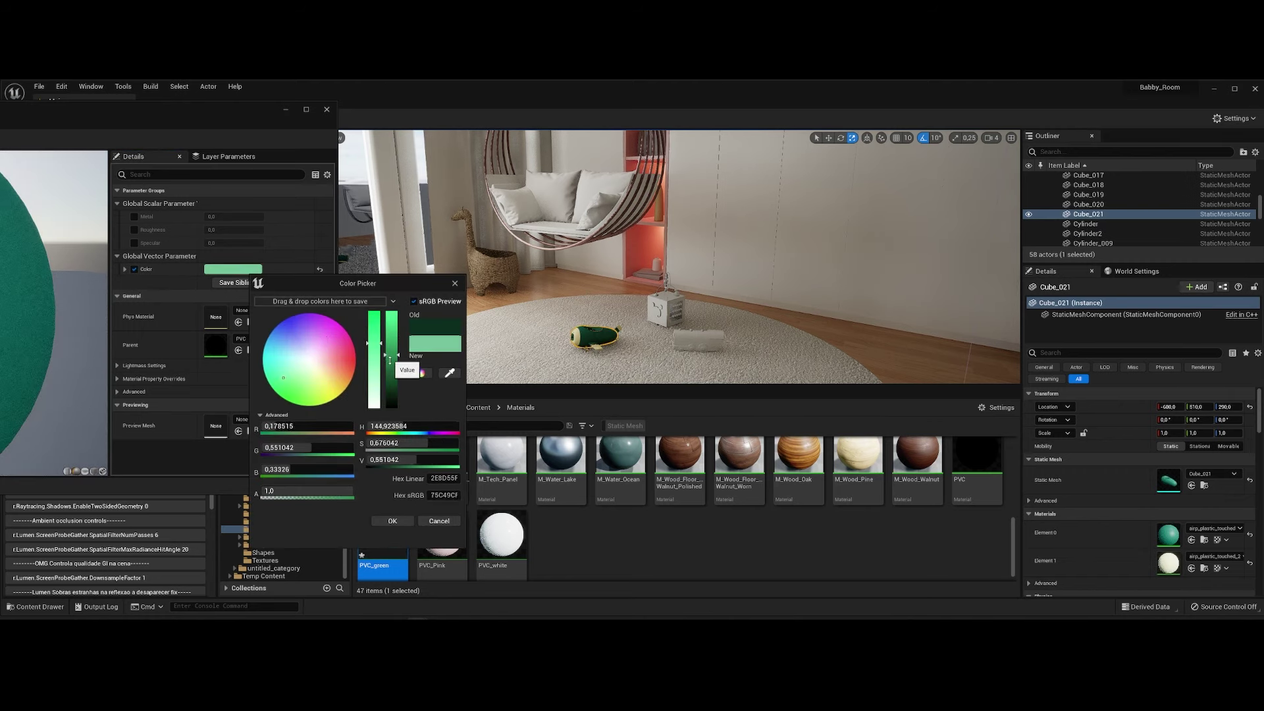
left_click(393, 520)
Enable Specular at 0,3 and Roughness at 0,14 on PVC_green.
left_click(134, 243)
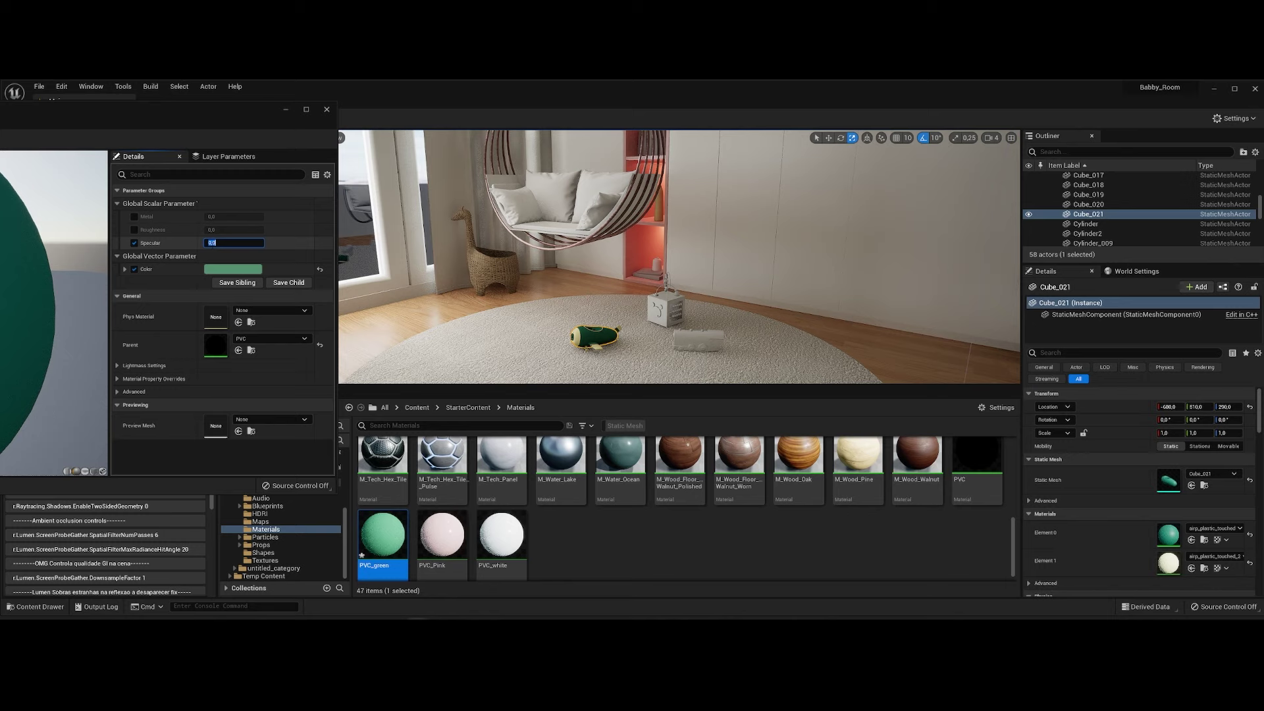
type("0,3")
left_click(134, 229)
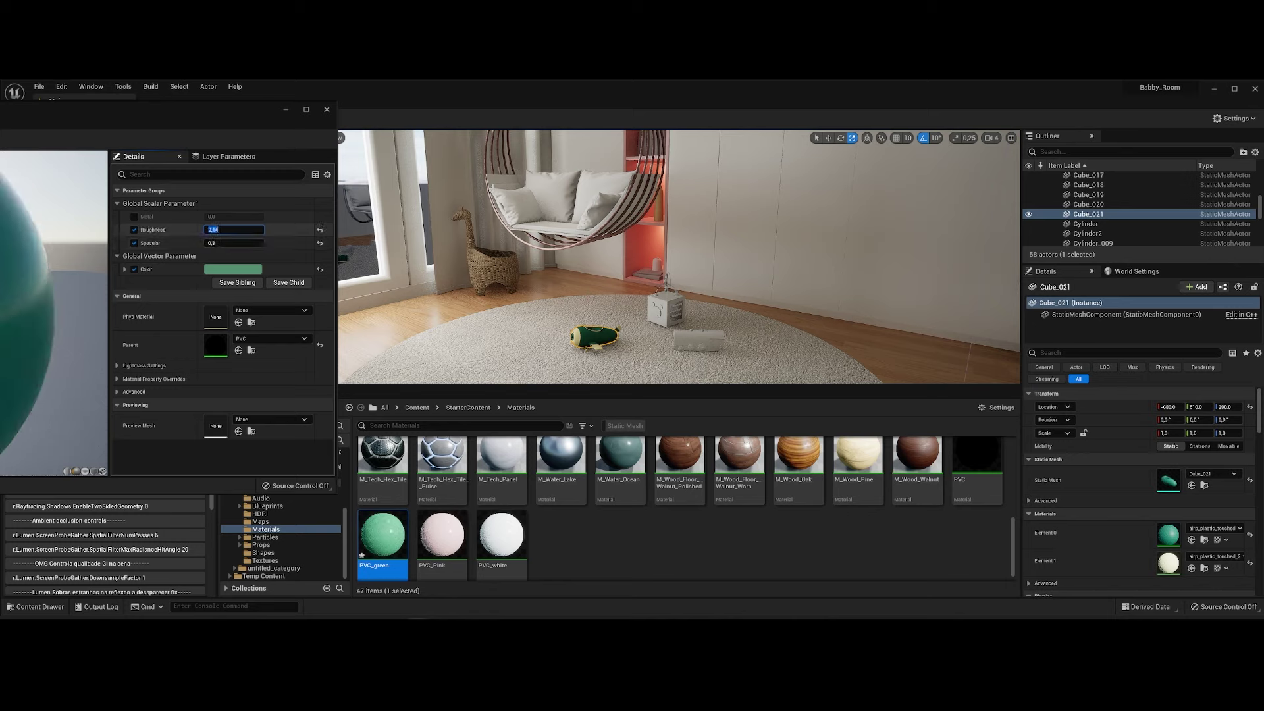
key("Return")
Apply PVC_green to the toy on the rug and retint its Color light blue.
left_click(757, 349)
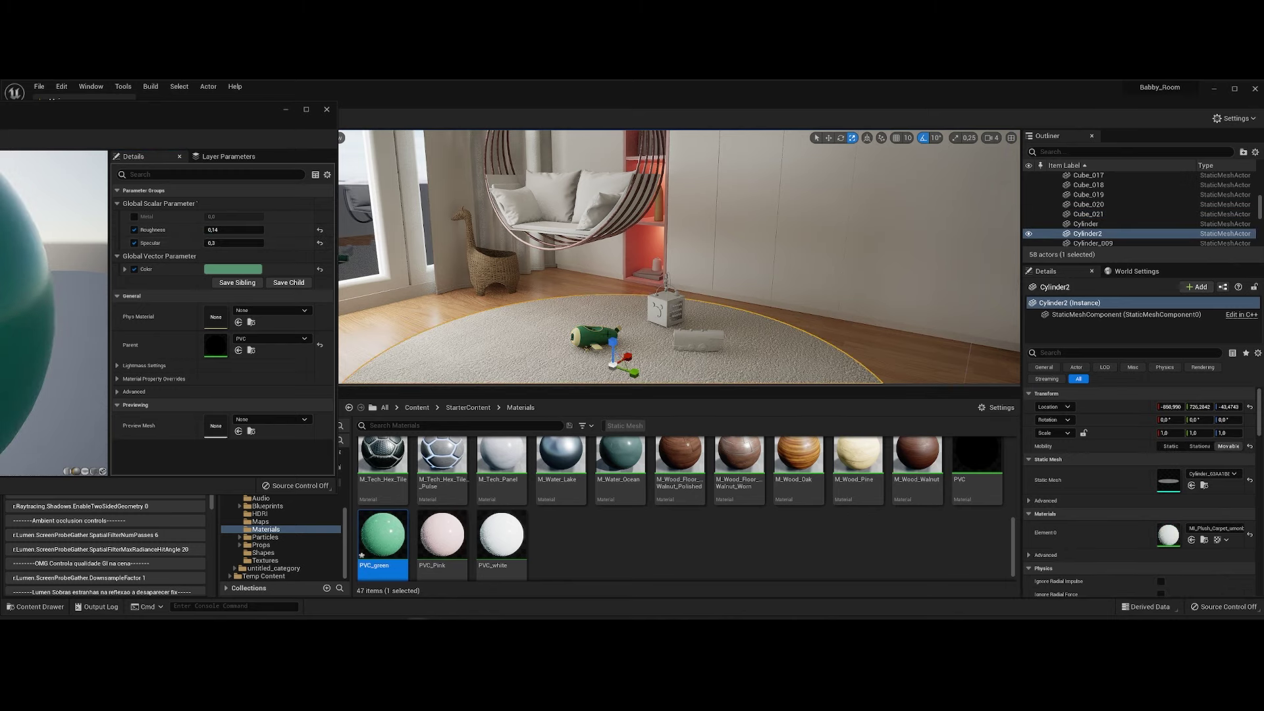
left_click(594, 336)
left_click(233, 268)
mouse_move(263, 369)
left_mouse_down()
mouse_move(279, 334)
mouse_move(268, 341)
left_mouse_up()
left_click_drag(370, 376, 370, 334)
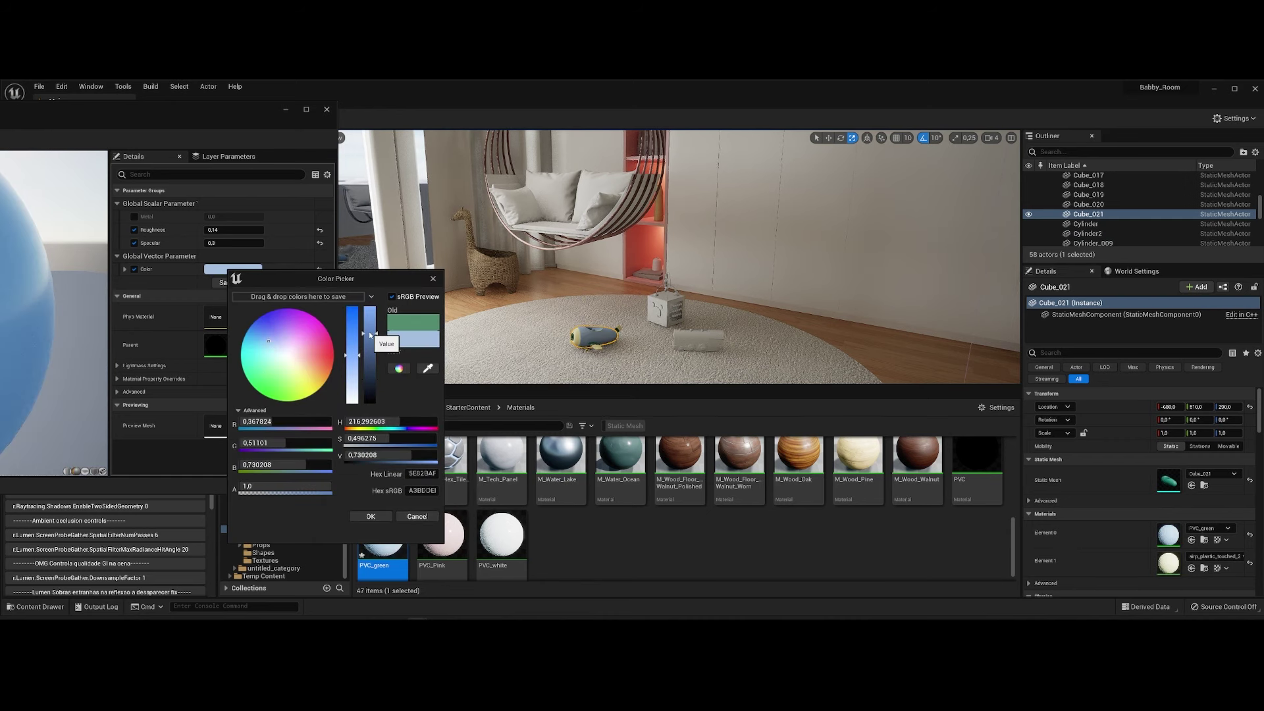
left_click(371, 516)
Select the toy train and Cube object, then the hanging chair in the viewport.
right_click_drag(599, 334, 641, 334)
left_click(641, 334)
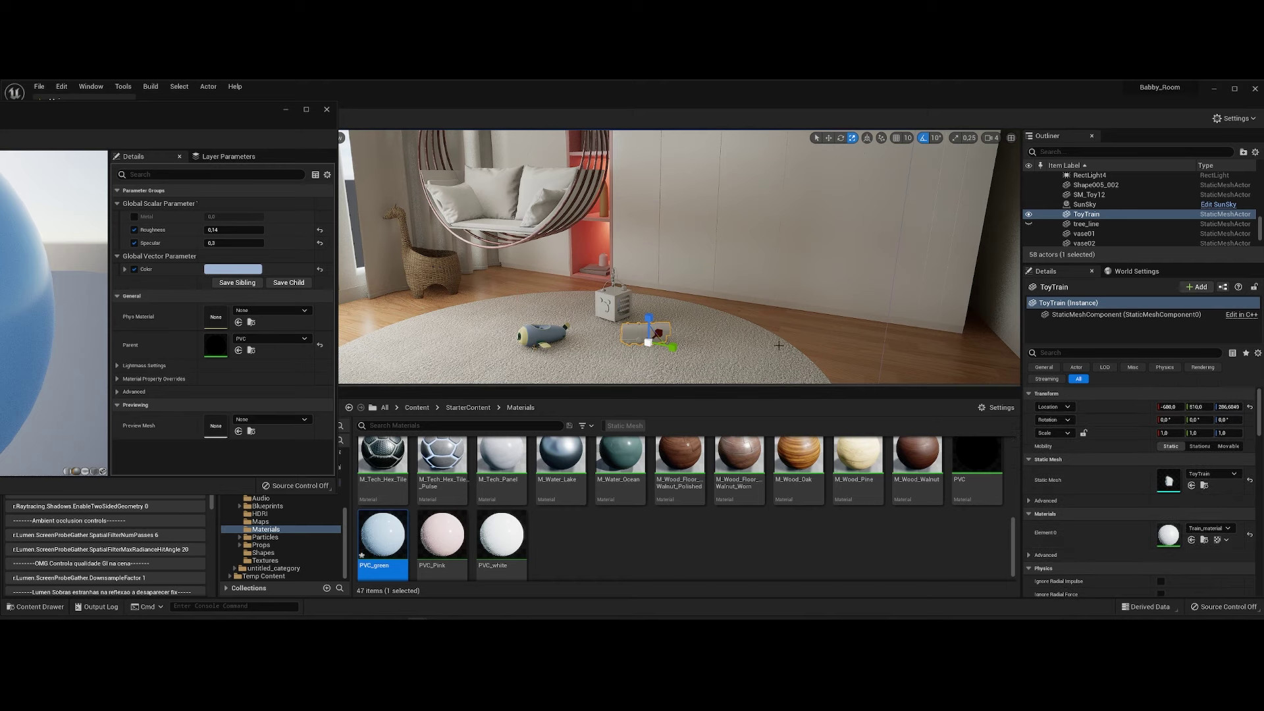
left_click(779, 345)
right_click_drag(779, 345, 764, 345)
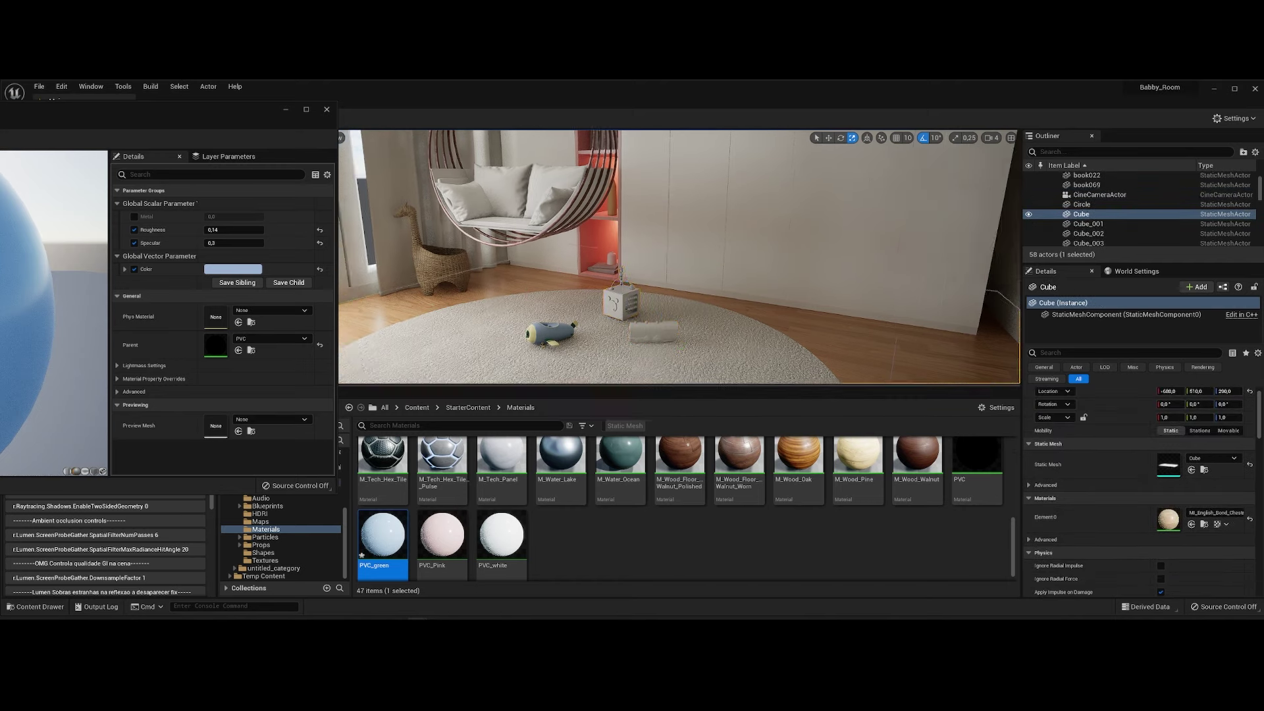
right_click_drag(632, 261, 607, 261)
left_click(607, 261)
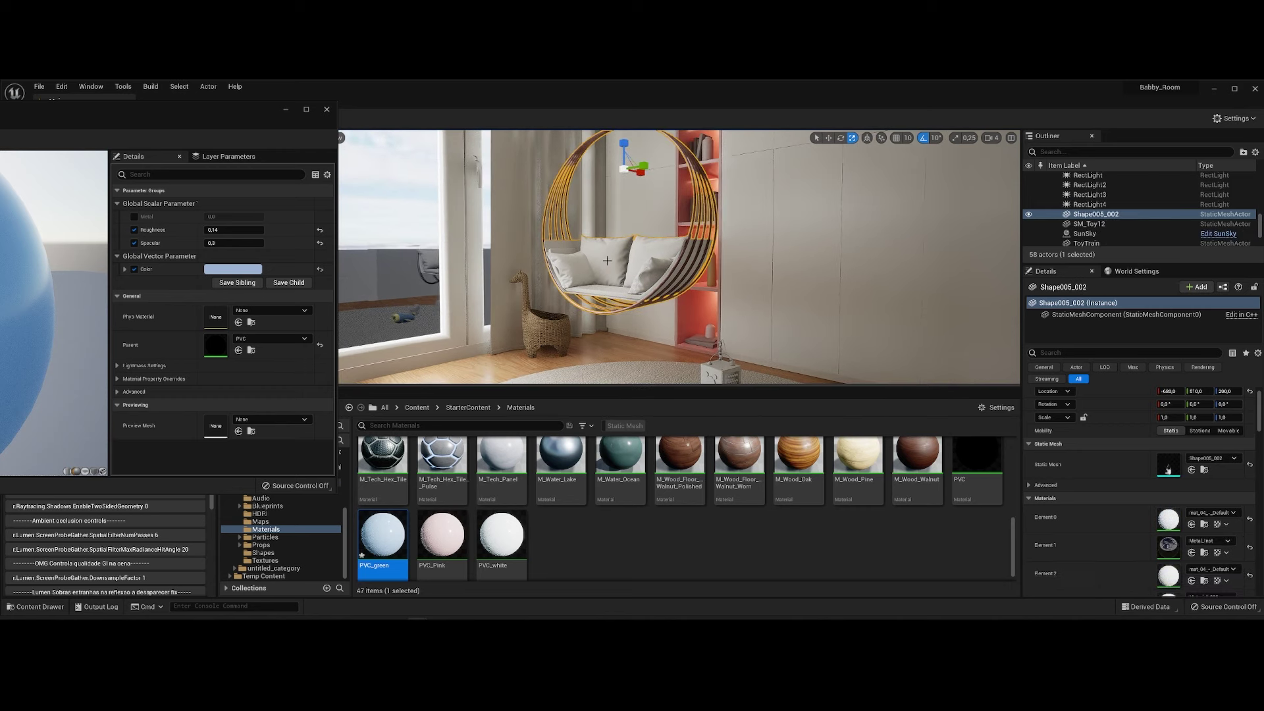
Close the instance editor and browse Bridge's fabrics, viewing Old Fabric Wallpaper.
left_click(327, 109)
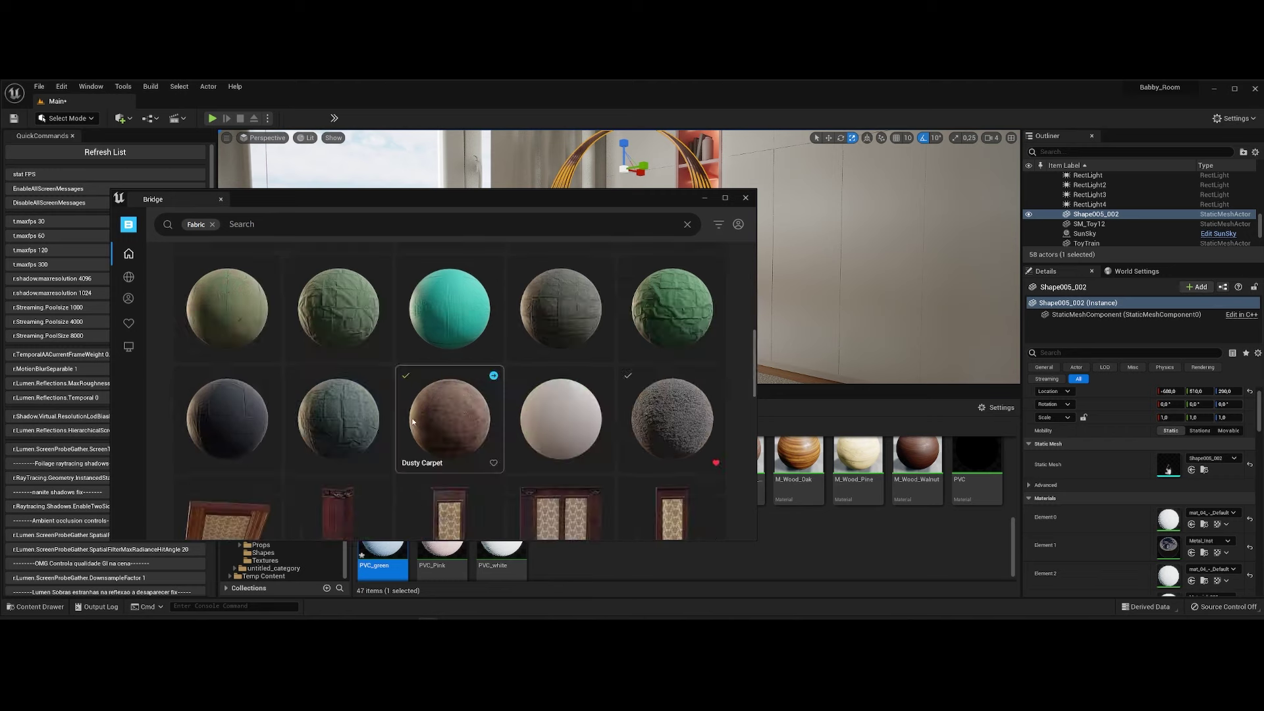
scroll(412, 412, "down", 5)
left_click(672, 446)
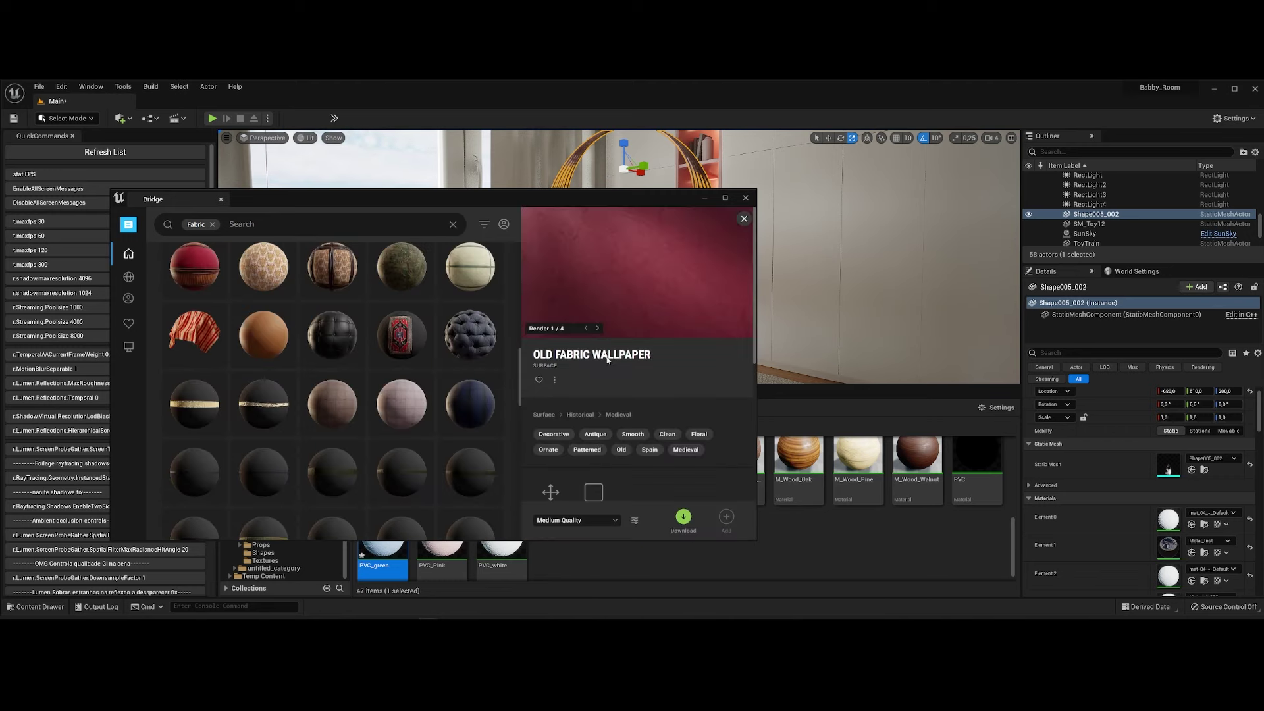
scroll(405, 409, "down", 5)
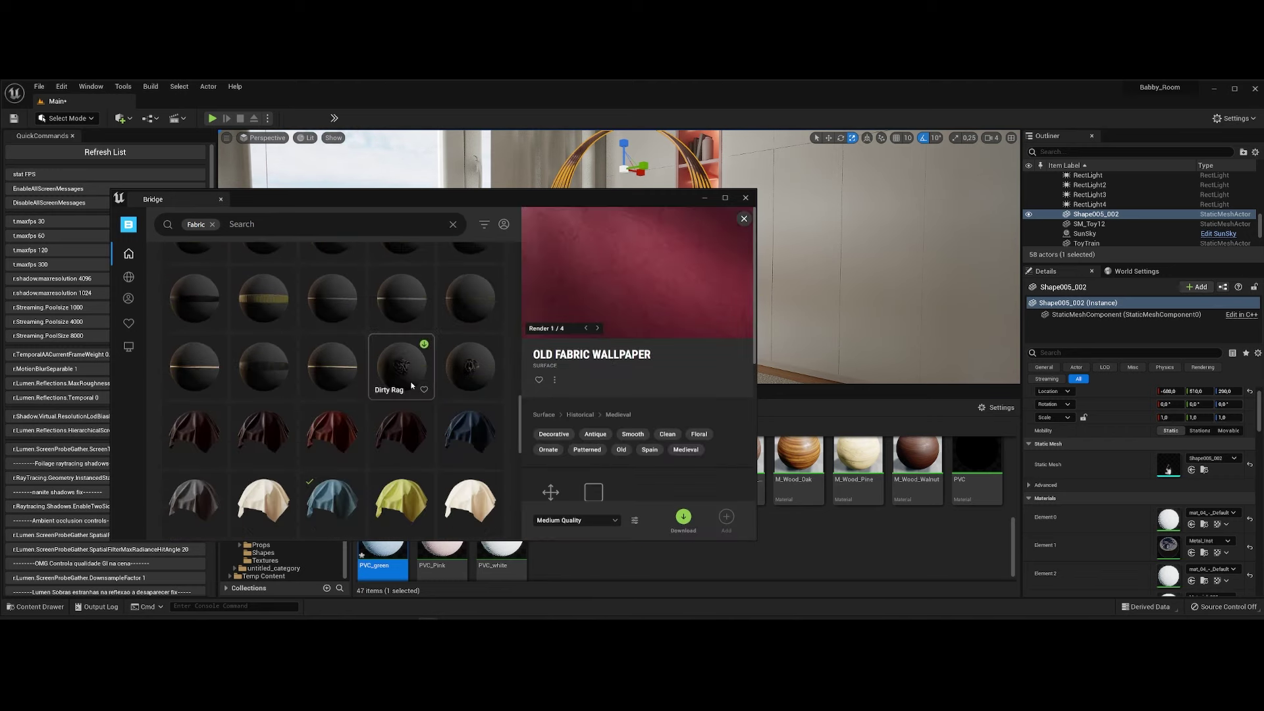
scroll(408, 395, "down", 5)
scroll(413, 385, "down", 3)
scroll(408, 368, "down", 3)
scroll(388, 448, "down", 3)
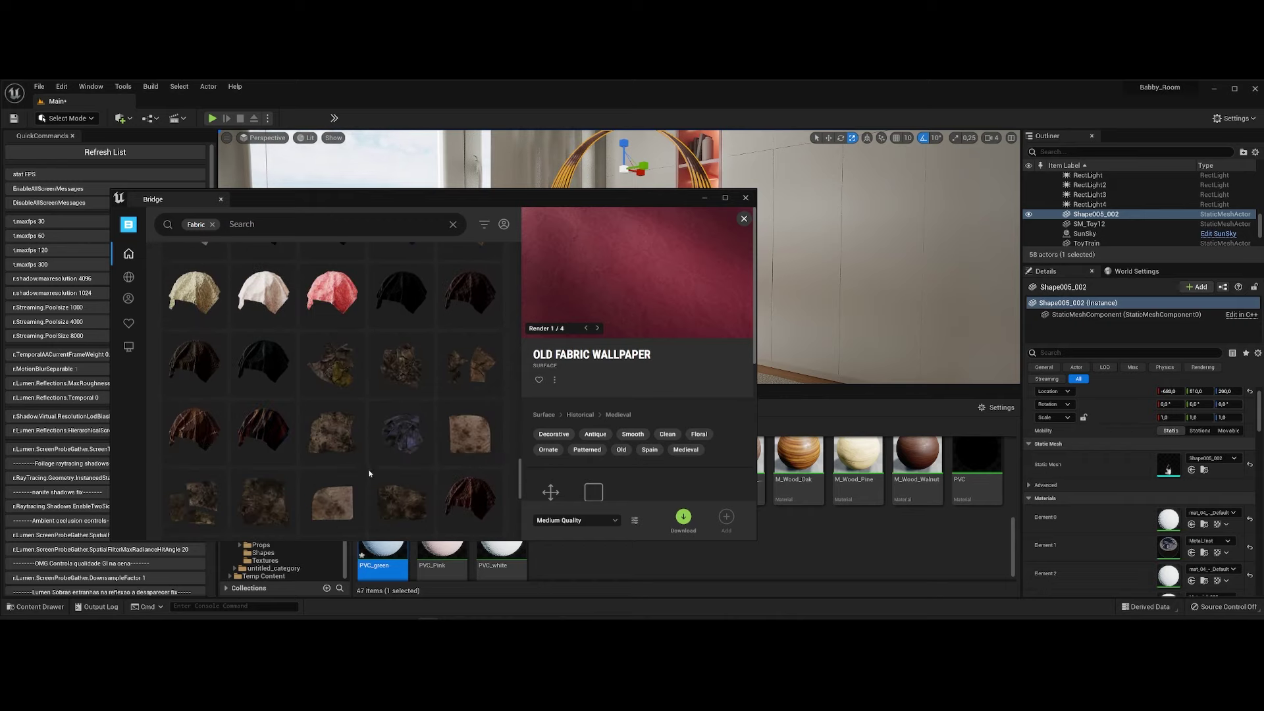
scroll(381, 461, "down", 3)
scroll(378, 469, "down", 3)
scroll(377, 461, "up", 3)
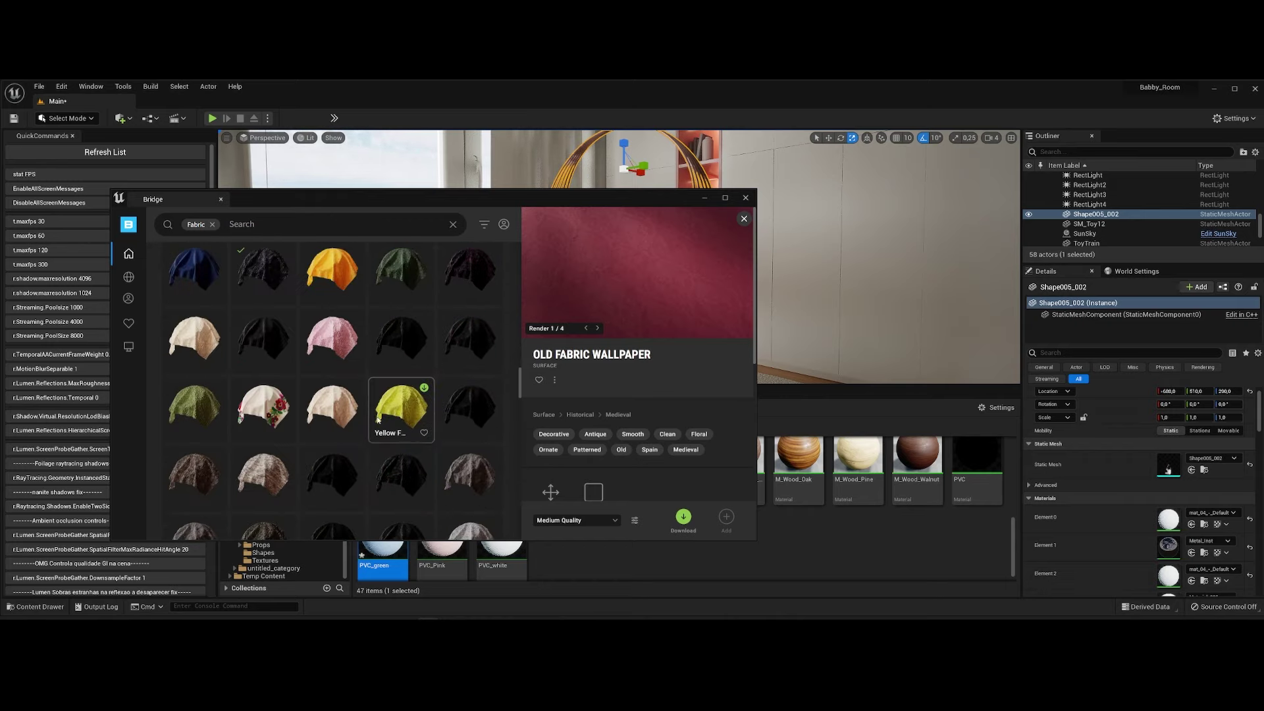
scroll(378, 441, "up", 3)
scroll(378, 419, "up", 3)
scroll(376, 421, "up", 3)
scroll(368, 424, "up", 3)
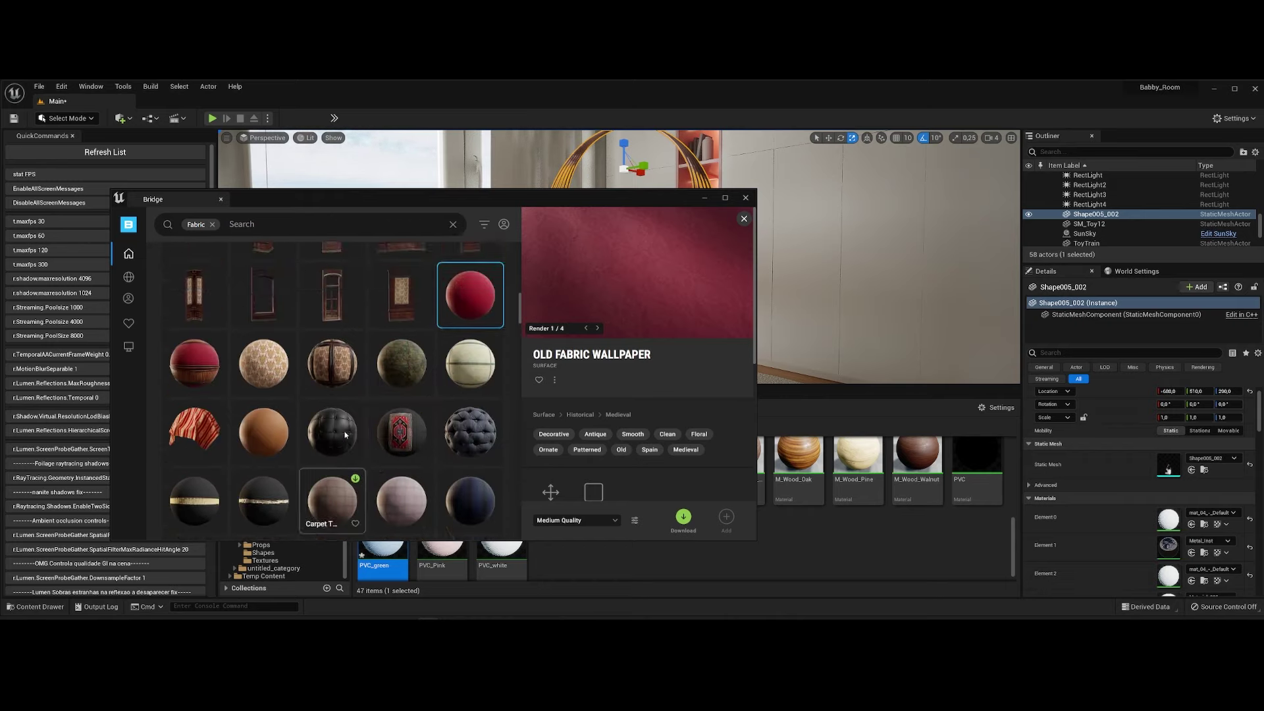
scroll(359, 427, "up", 3)
scroll(349, 429, "up", 3)
scroll(350, 429, "down", 5)
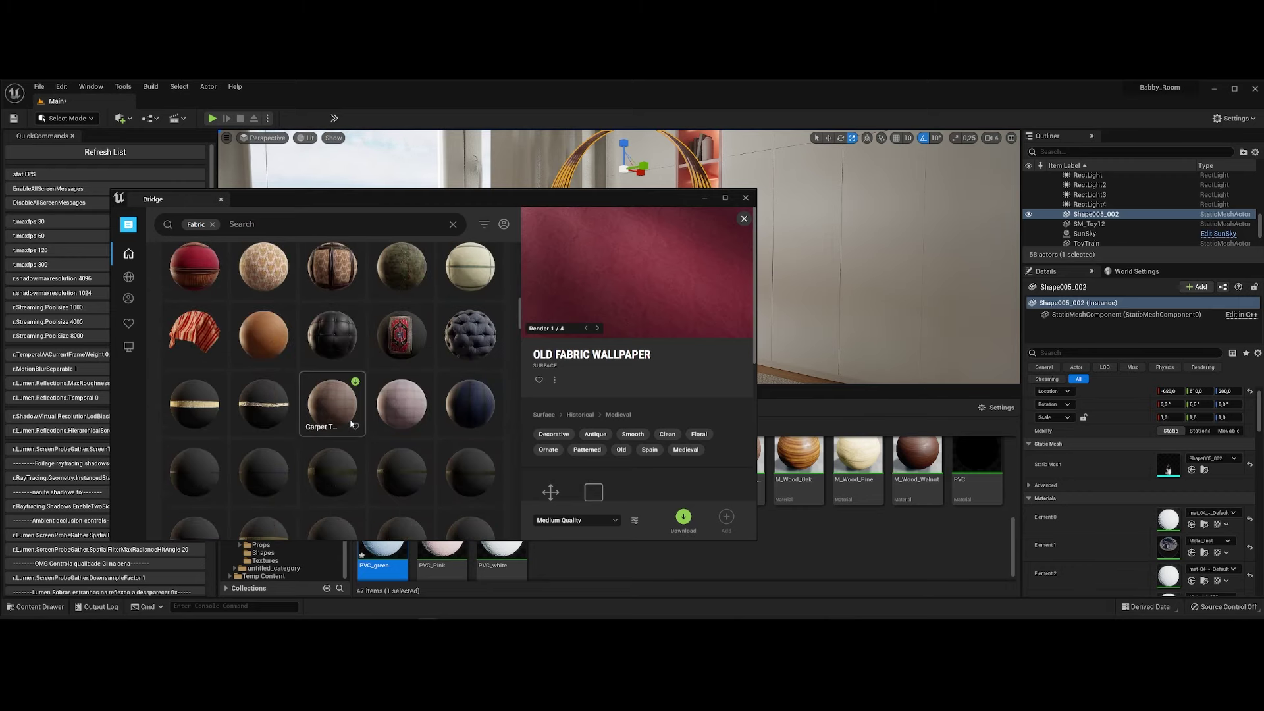
scroll(355, 429, "down", 5)
Preview Antique-White Fabric, Pink Fabric, White Cloth, blue Carpet and red Fabric Plain surfaces.
left_click(399, 349)
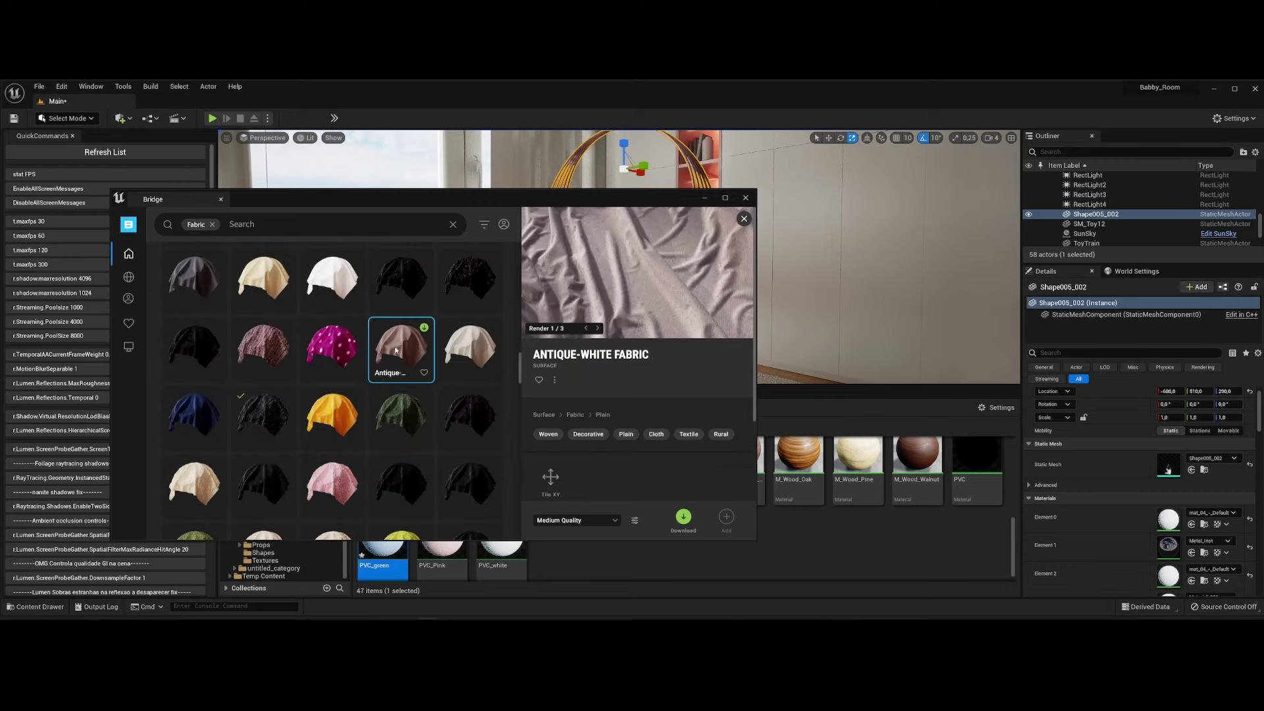
scroll(382, 395, "down", 1)
left_click(347, 438)
scroll(368, 421, "down", 1)
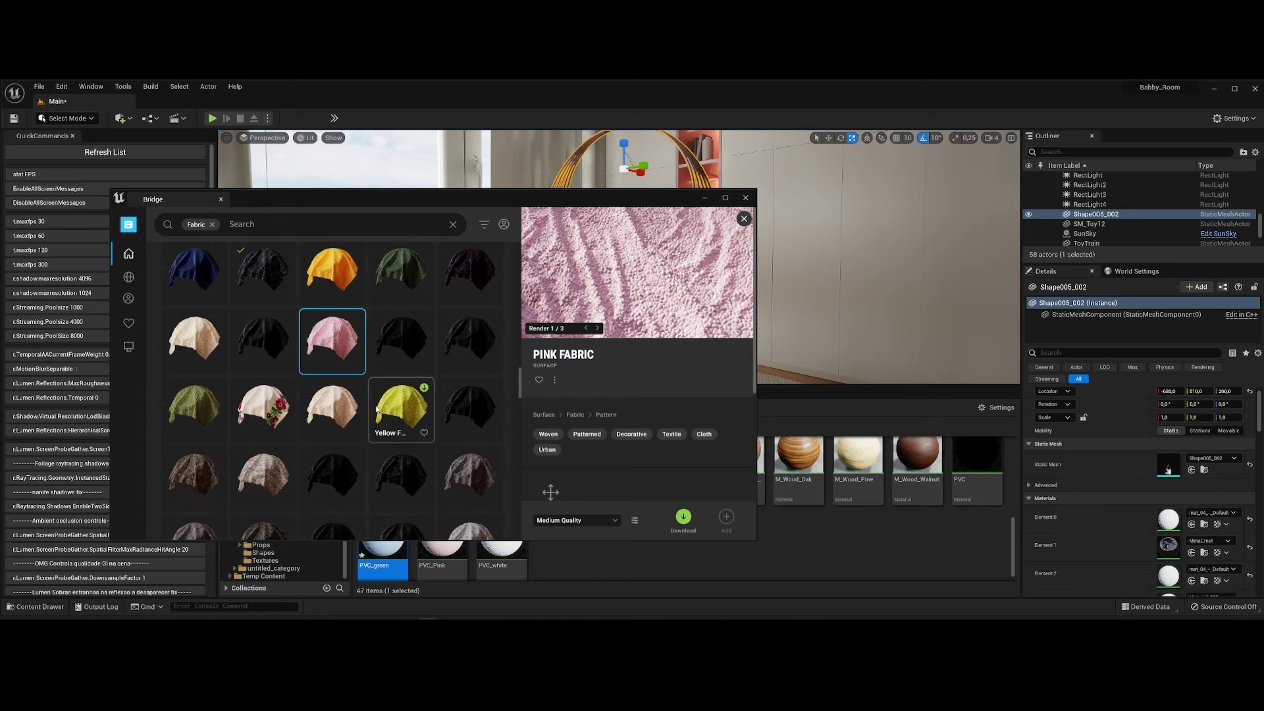
scroll(330, 421, "down", 1)
left_click(195, 490)
scroll(294, 409, "down", 1)
scroll(293, 409, "down", 1)
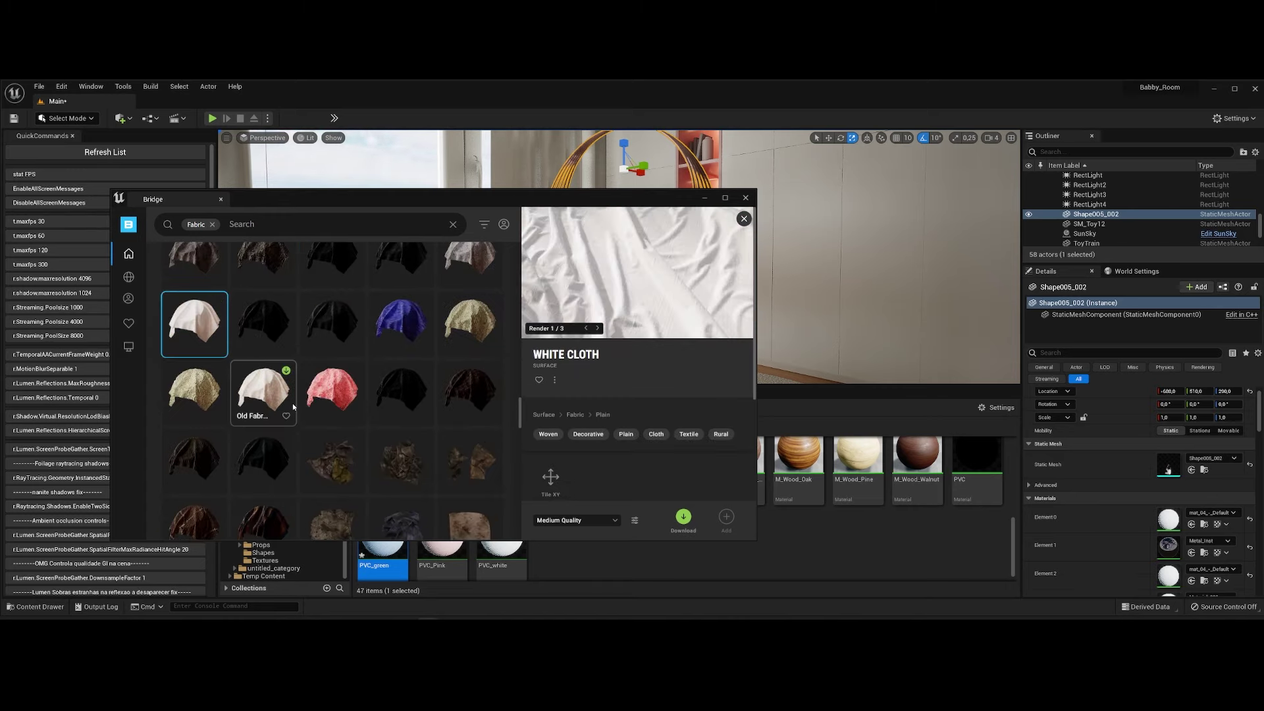
scroll(309, 422, "down", 2)
scroll(342, 461, "down", 1)
left_click(351, 470)
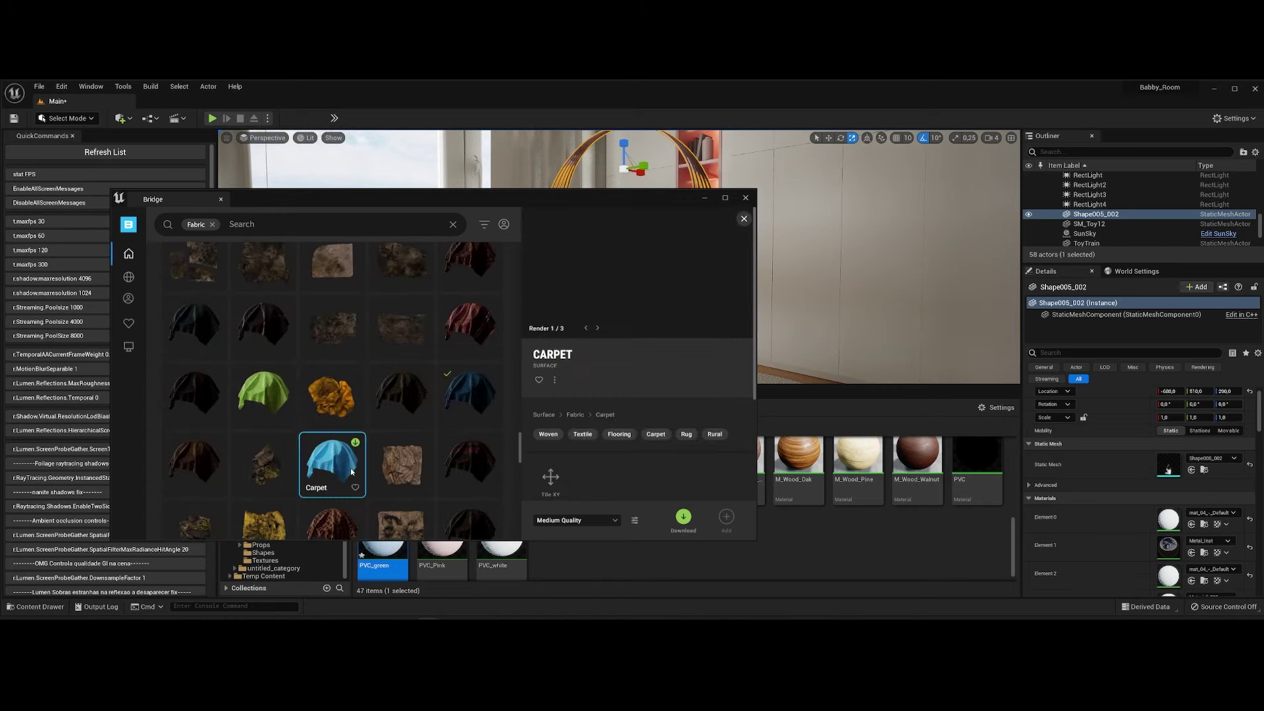
scroll(466, 404, "down", 1)
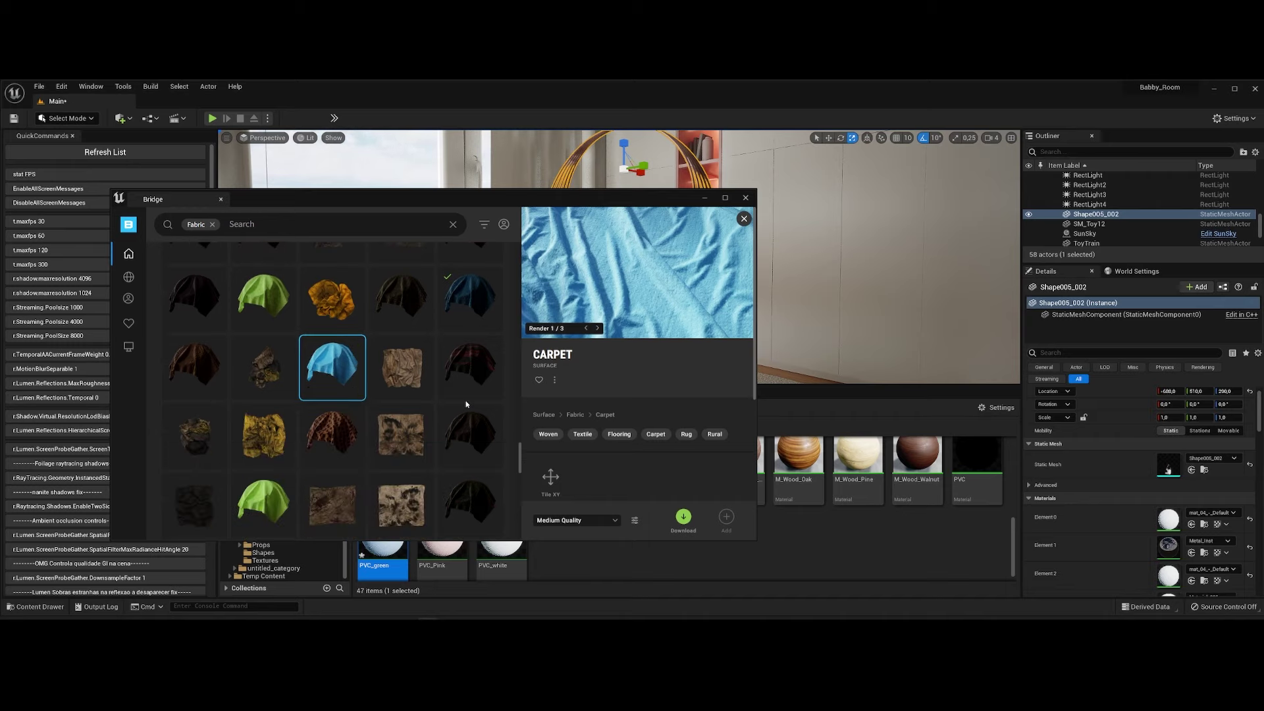
scroll(408, 464, "down", 1)
scroll(327, 474, "down", 1)
scroll(333, 448, "down", 1)
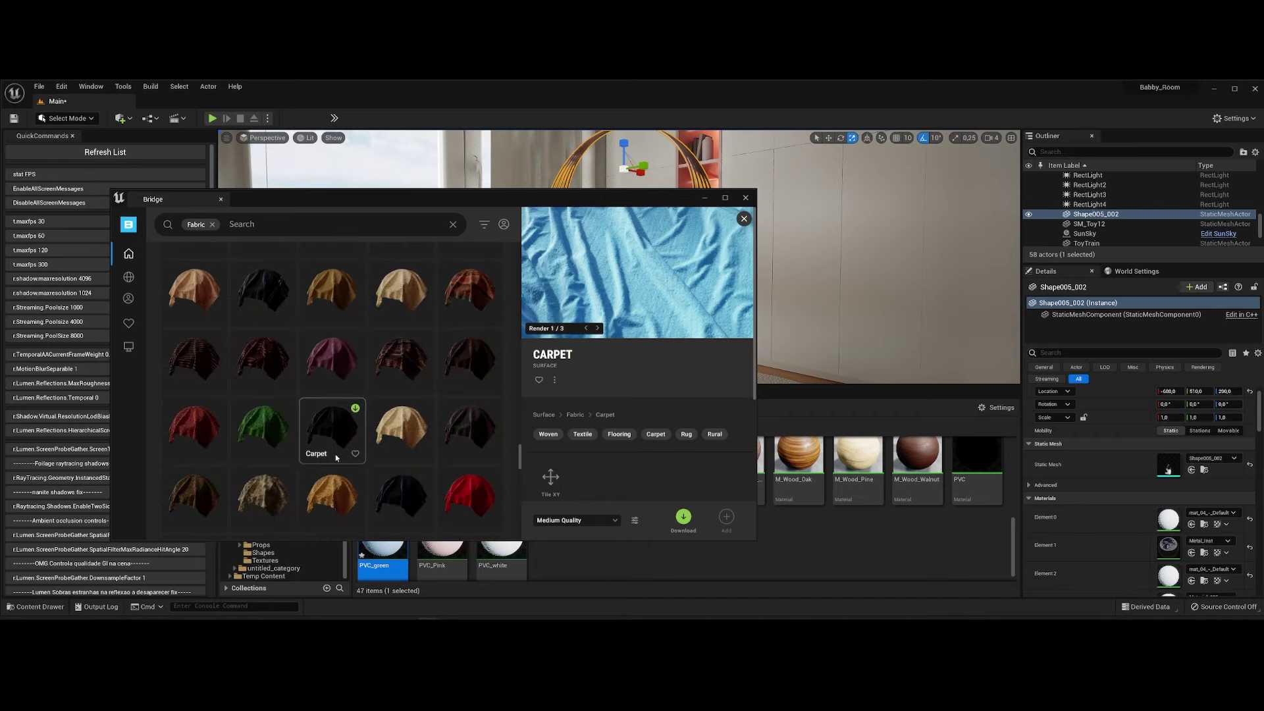
scroll(395, 369, "down", 1)
left_click(464, 312)
scroll(465, 312, "down", 1)
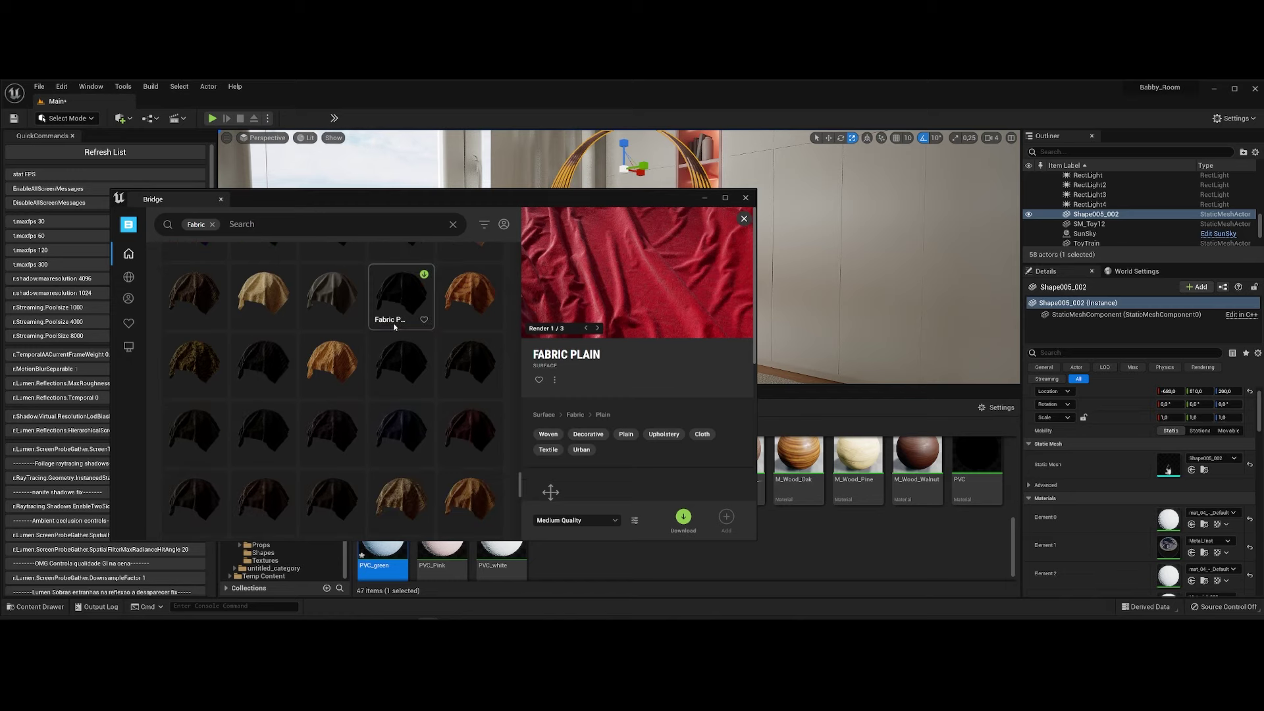
scroll(395, 310, "down", 1)
scroll(368, 428, "down", 1)
scroll(250, 465, "down", 3)
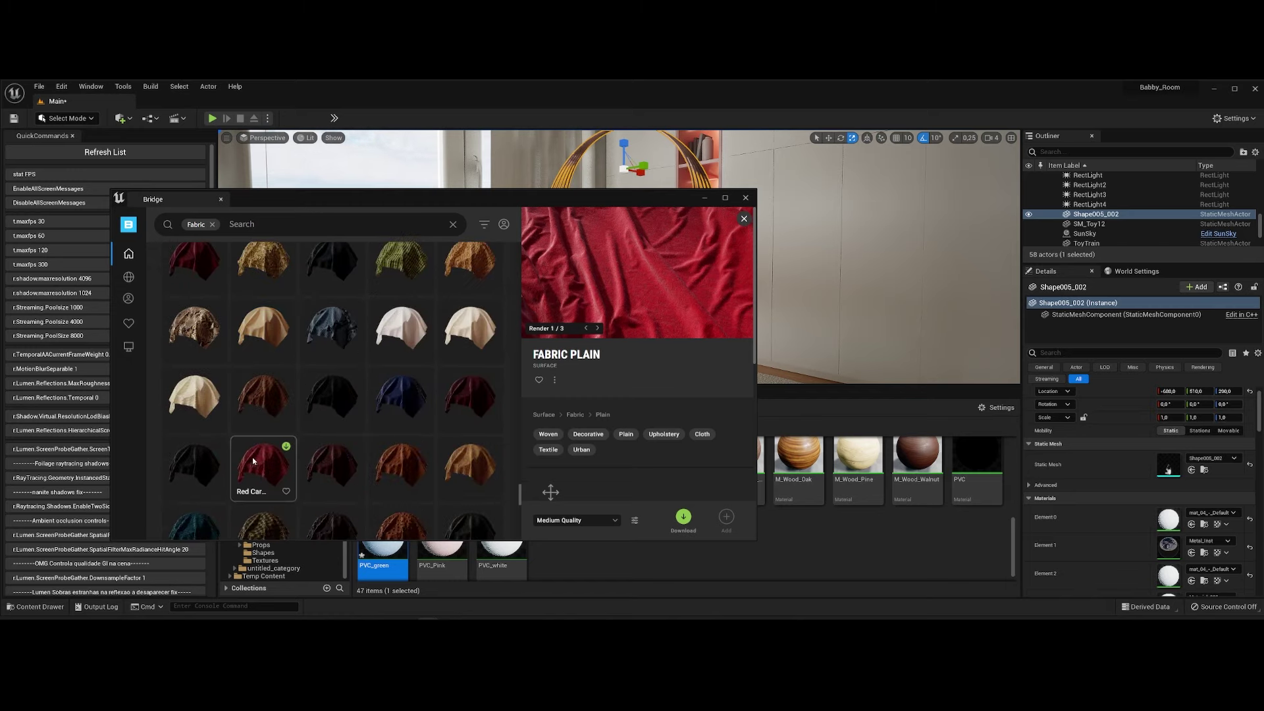
Download Linen Canvas, close Bridge, and open Megascans > Surfaces > Linen_Canvas.
left_click(277, 326)
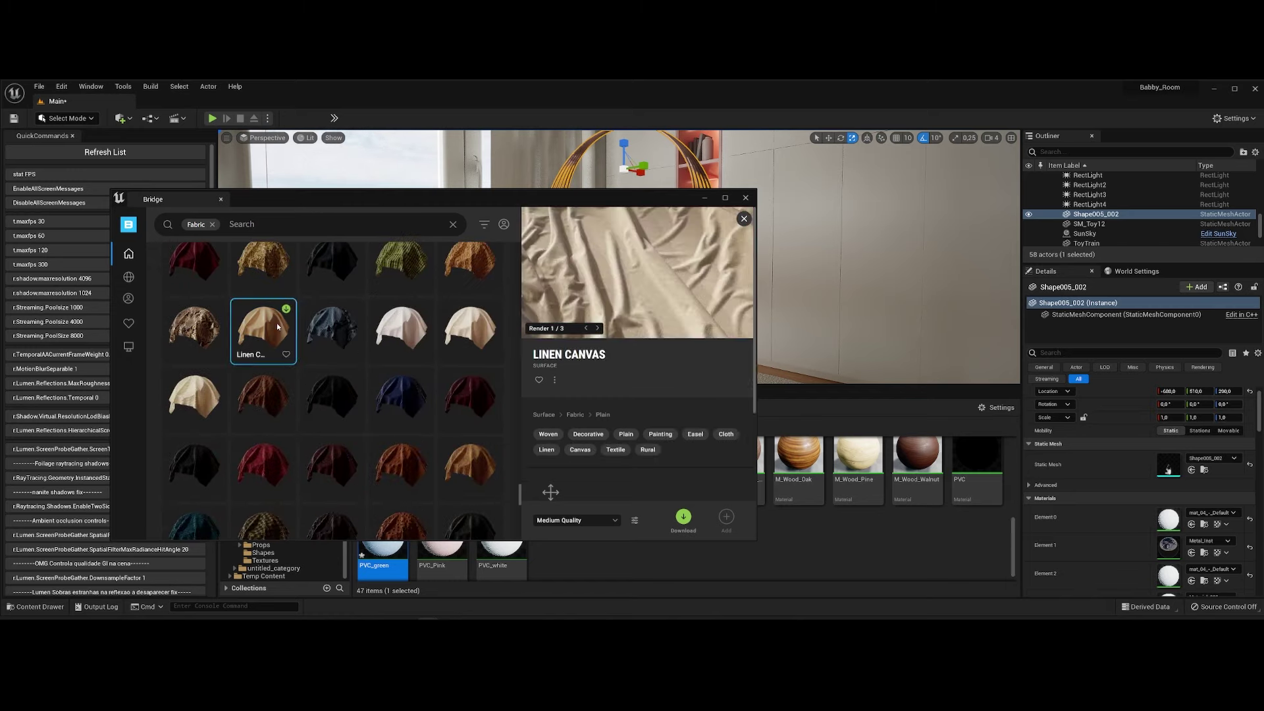
left_click(286, 308)
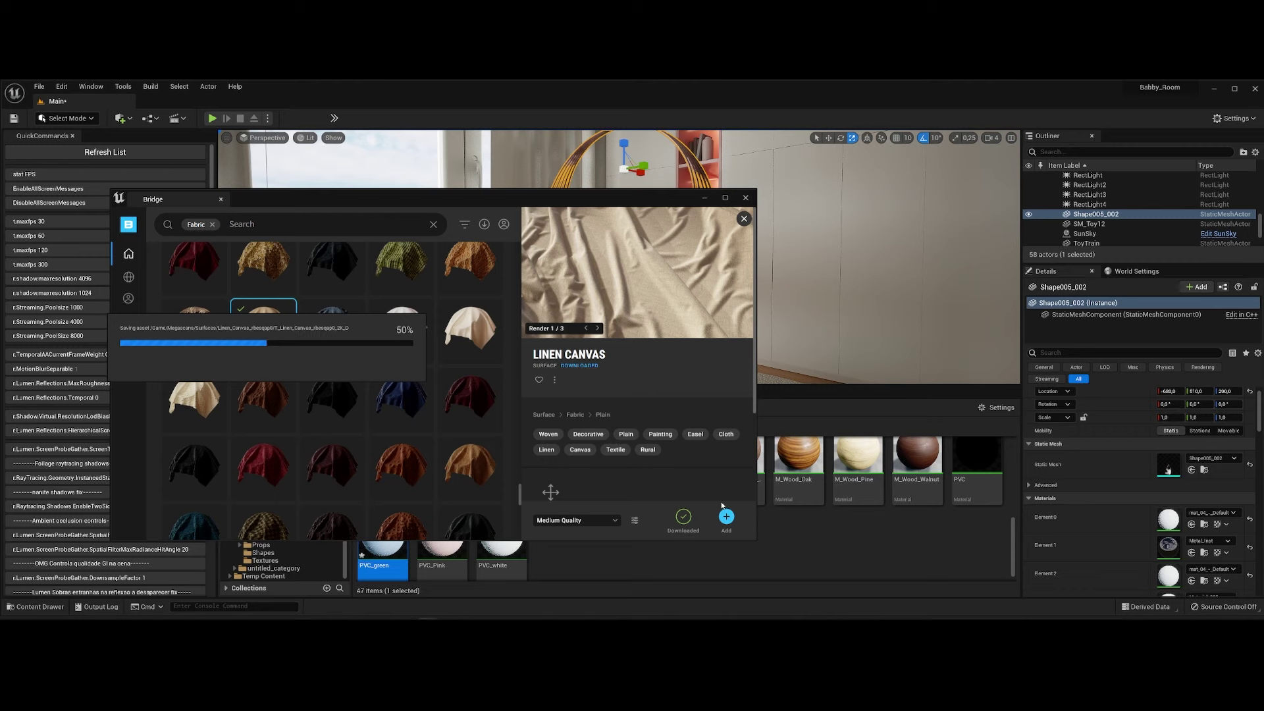
left_click(416, 407)
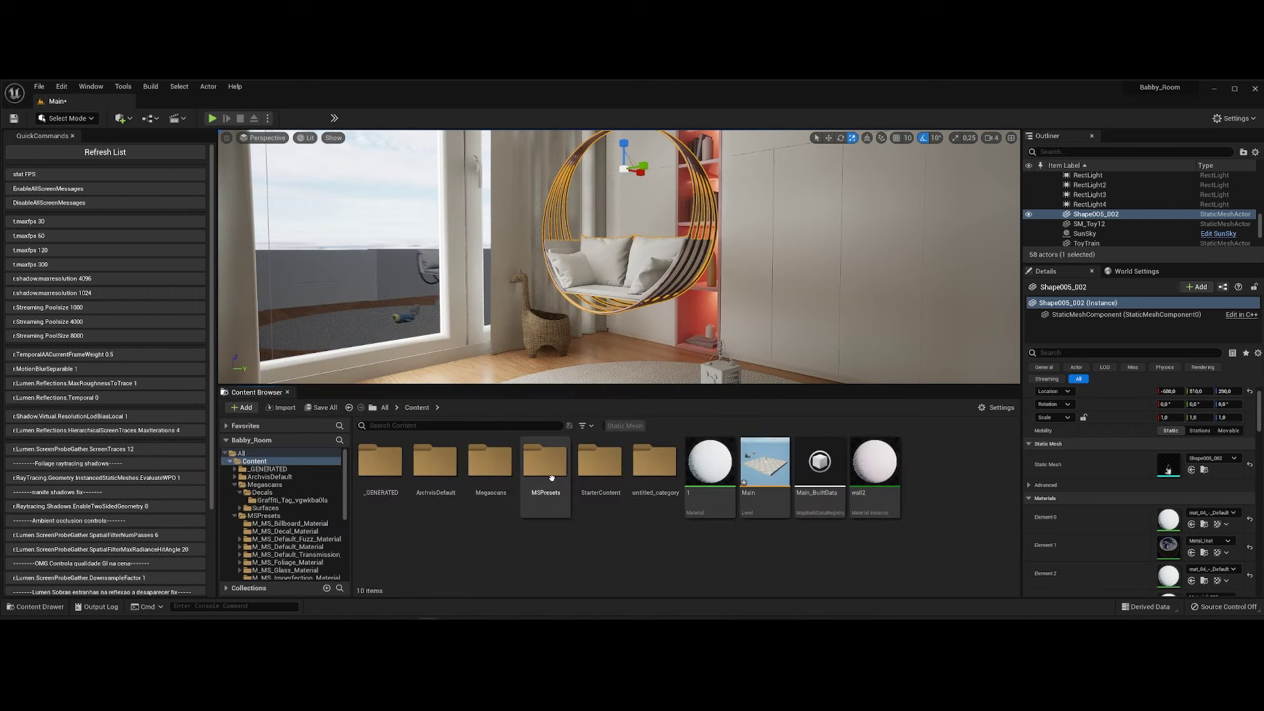
double_click(487, 483)
double_click(437, 465)
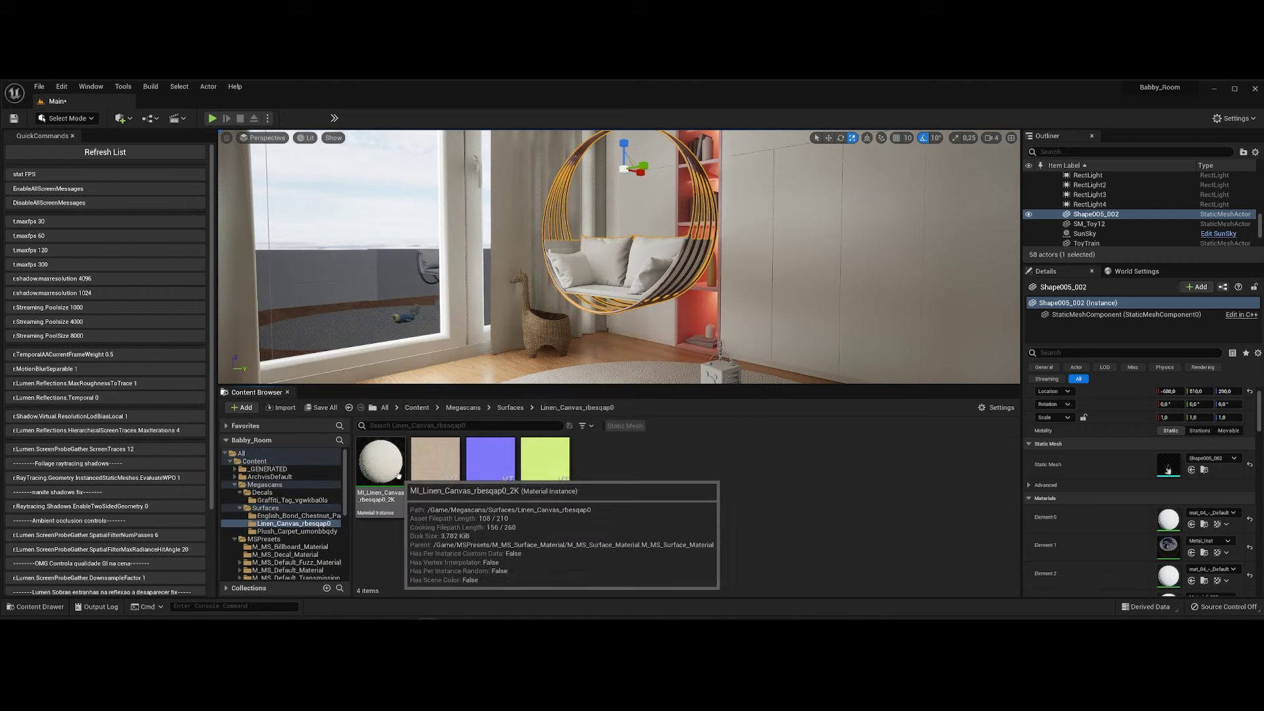
Apply MI_Linen_Canvas to the back cushions and convert its three textures from VT at 4096.
left_click_drag(380, 464, 586, 323)
key("f")
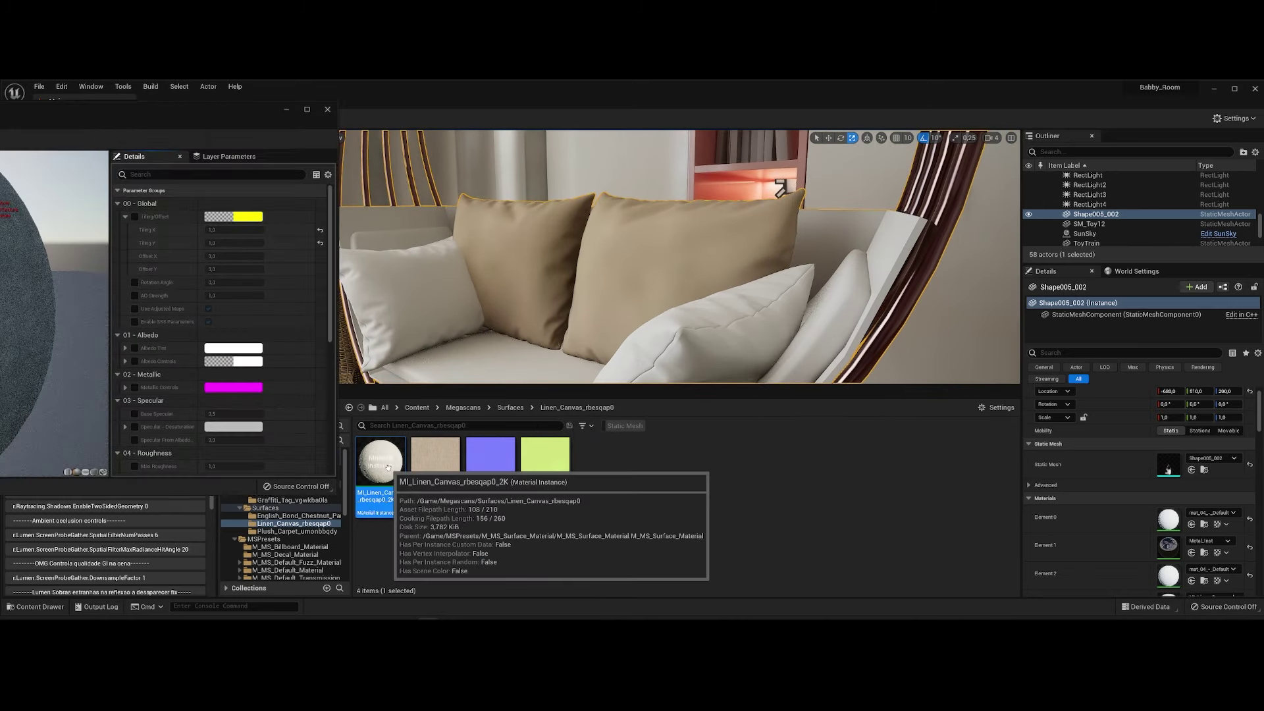
left_click(436, 466, "shift")
right_click(435, 466)
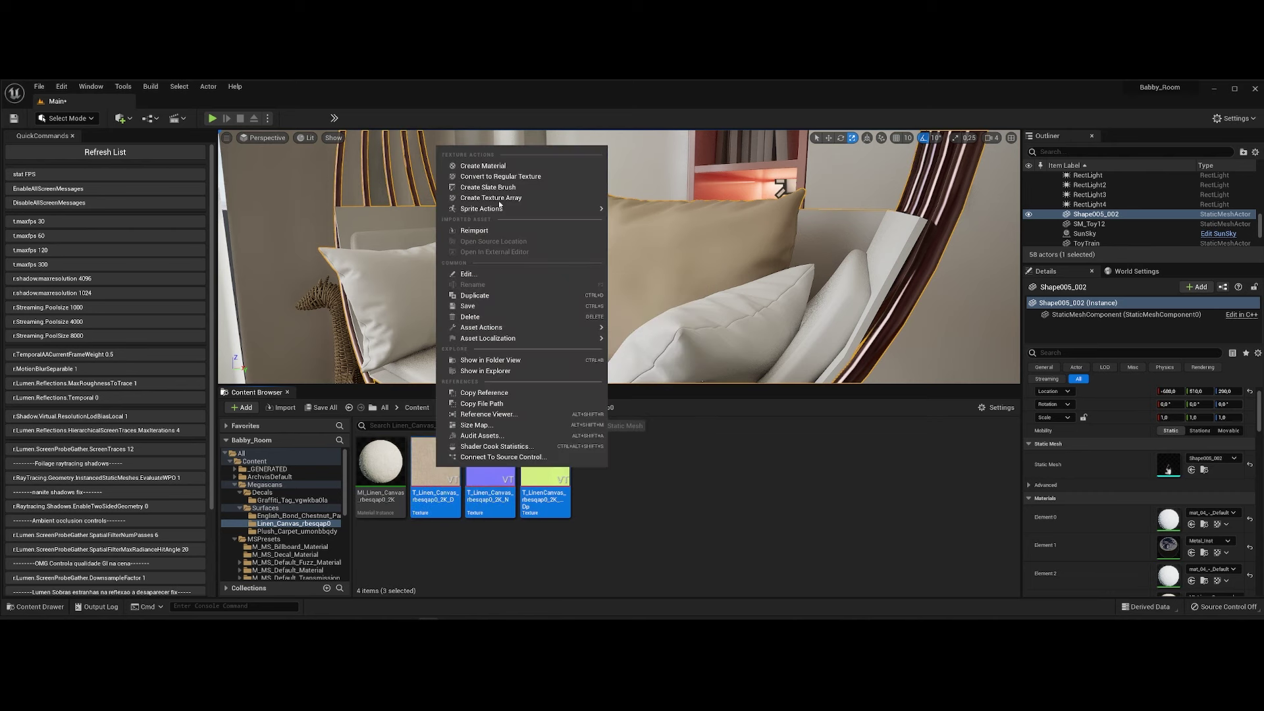
left_click(474, 188)
left_click(235, 447)
left_click(232, 404)
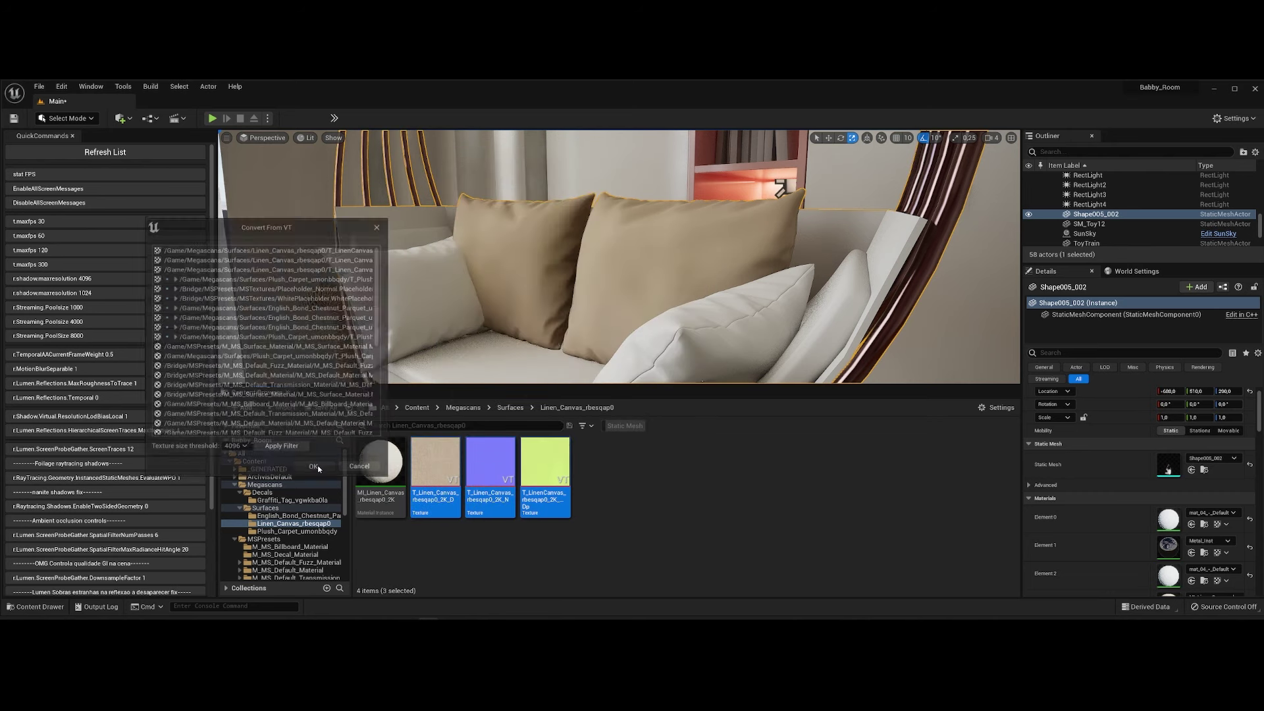
left_click(314, 467)
Set the linen instance's Tiling X and Y to 8 and enable Albedo Tint.
double_click(371, 459)
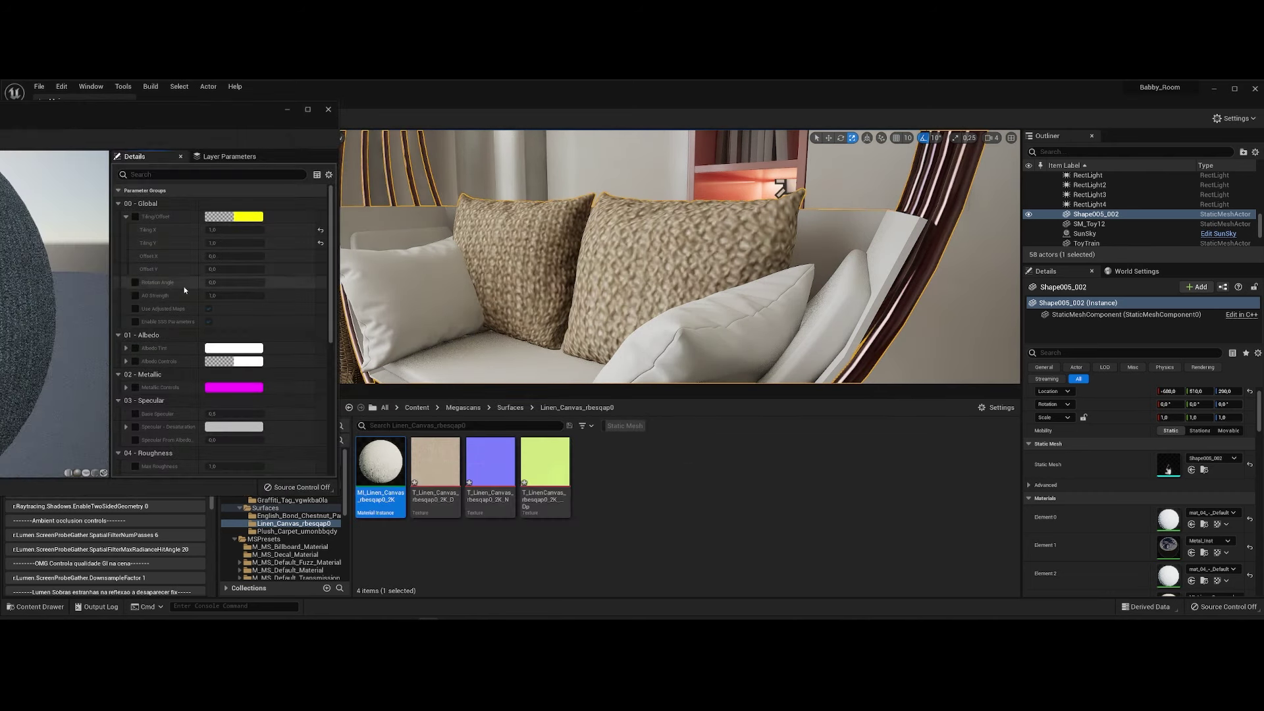
left_click(234, 230)
type("5")
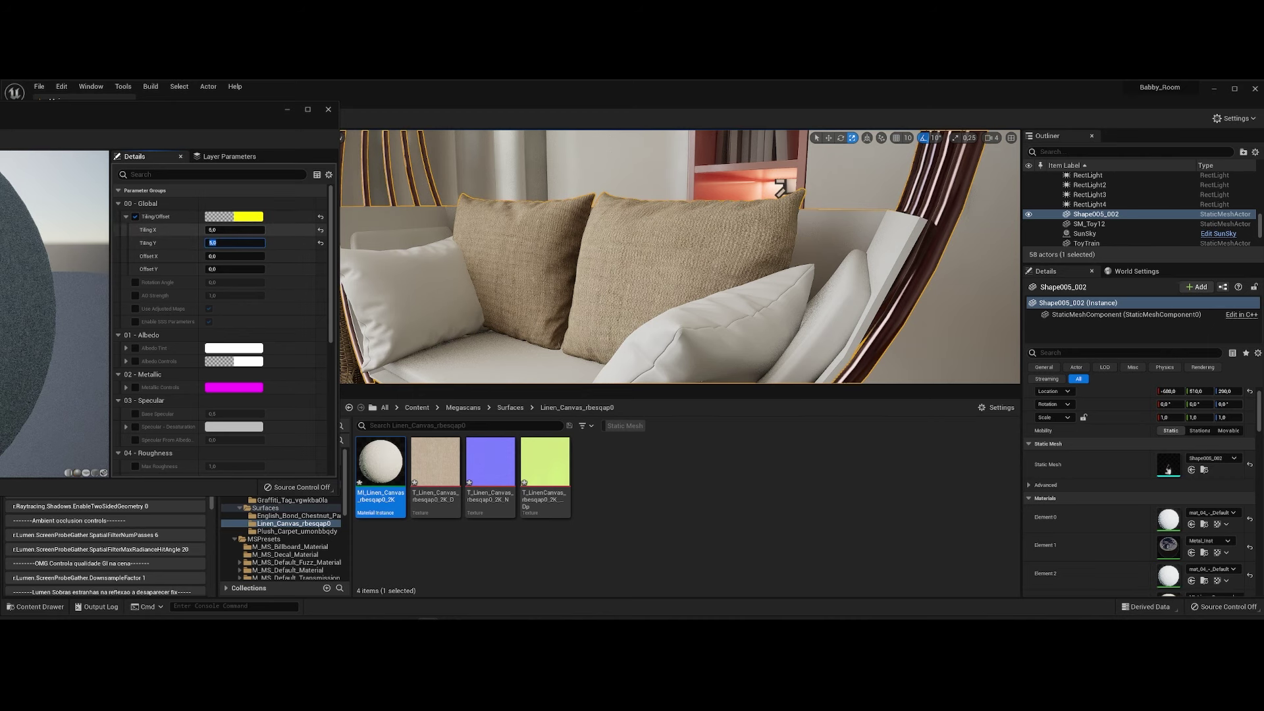
key("Tab")
type("8")
key("Return")
left_click(135, 348)
left_click(126, 348)
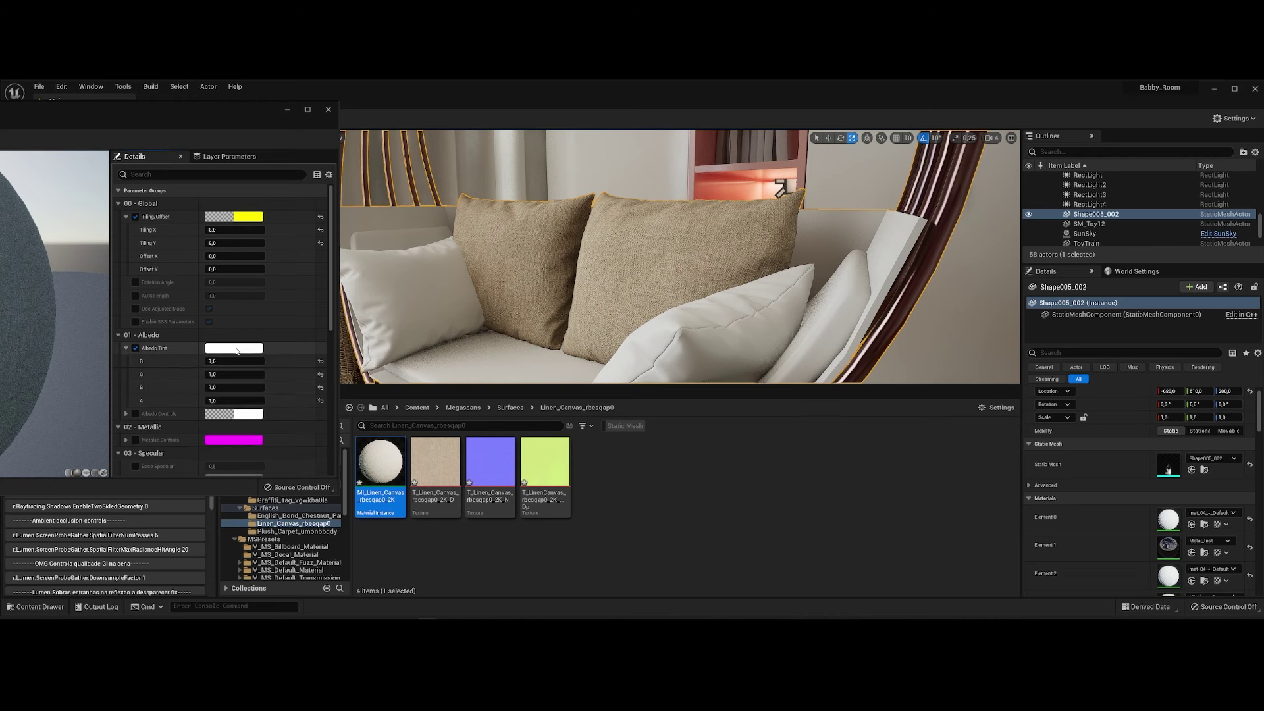
left_click(237, 349)
Set the albedo tint to a sampled pink with higher saturation.
left_click(757, 185)
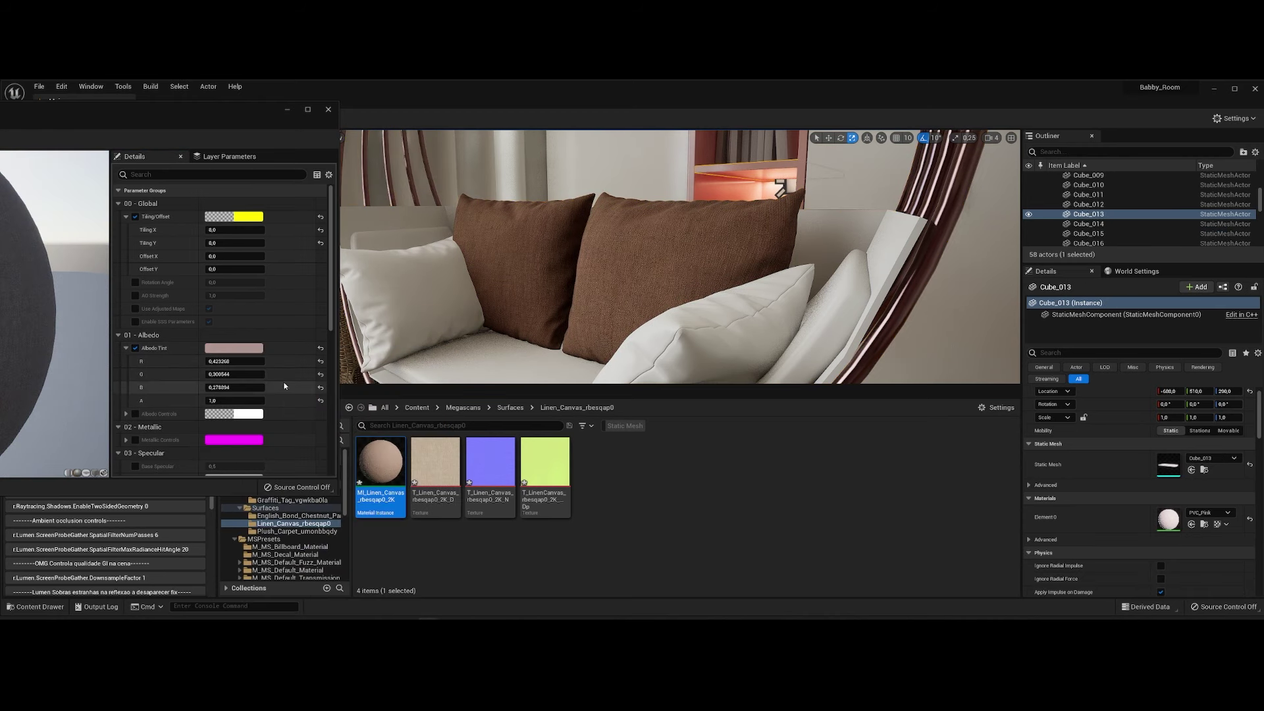
left_click(379, 436)
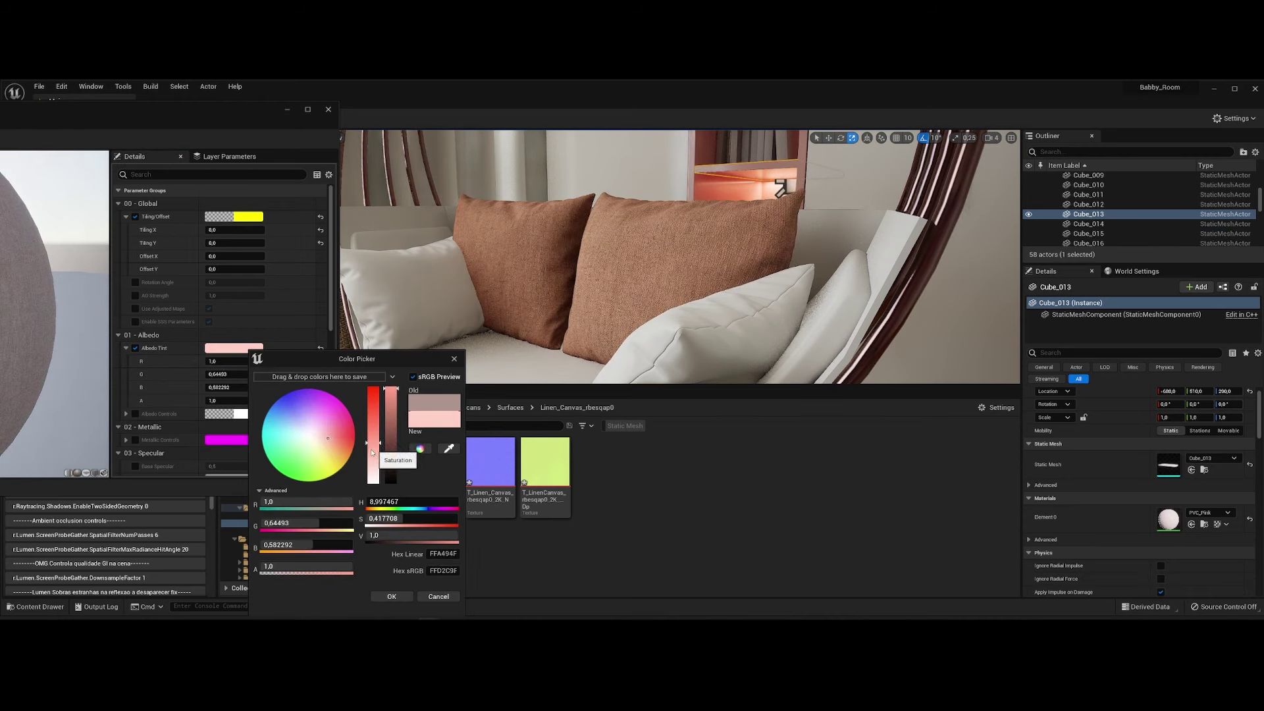
left_click_drag(327, 438, 327, 436)
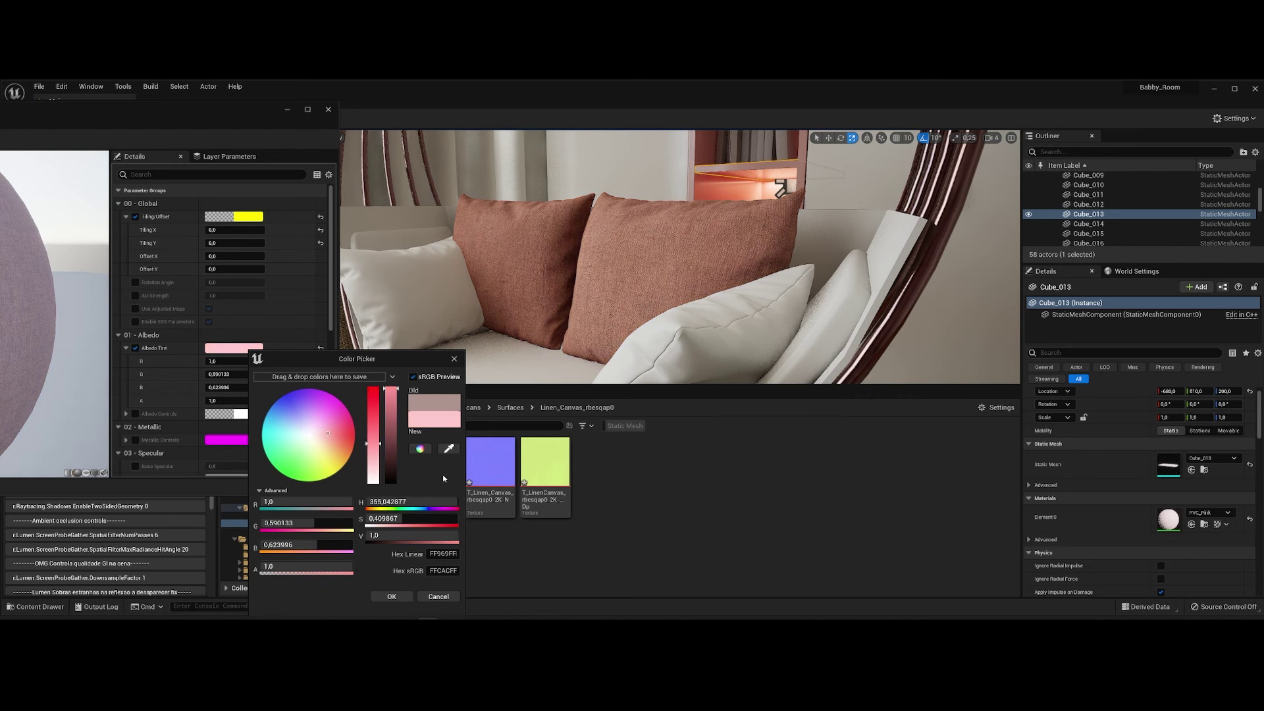
left_click(402, 594)
Enable albedo controls with brightness 2,0 and saturation 0,8.
left_click(135, 414)
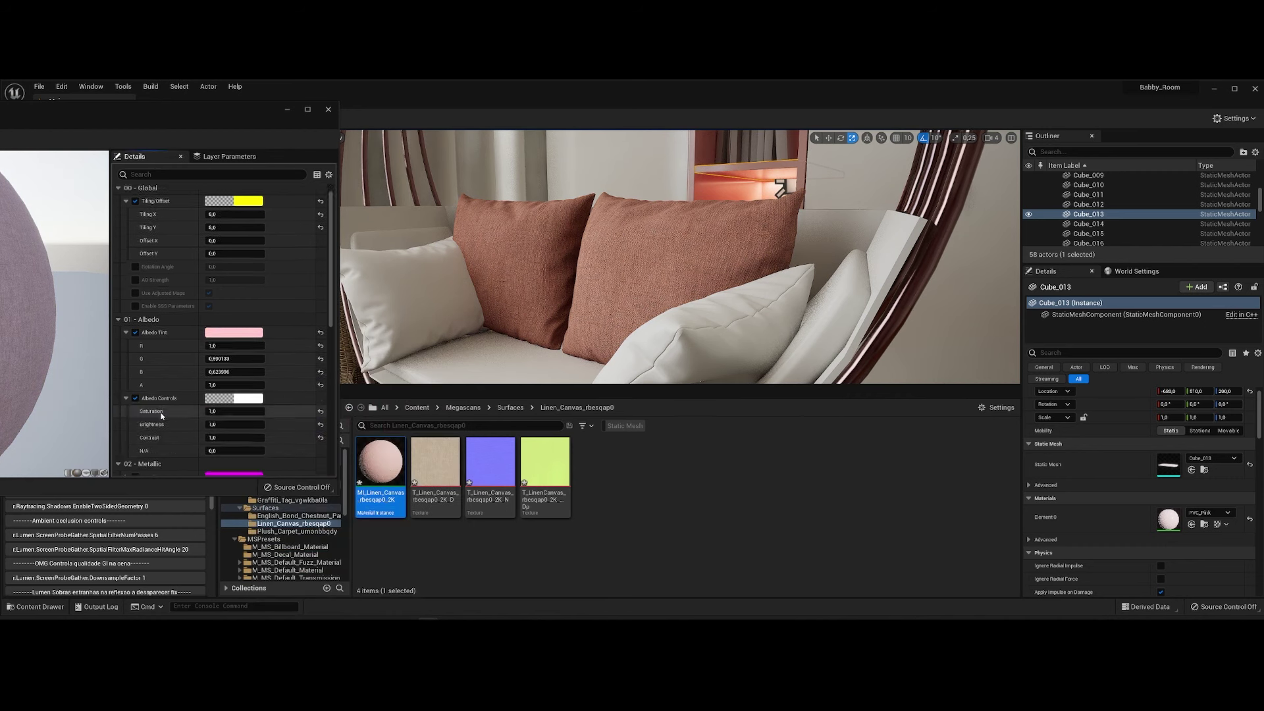
type("2")
key("Return")
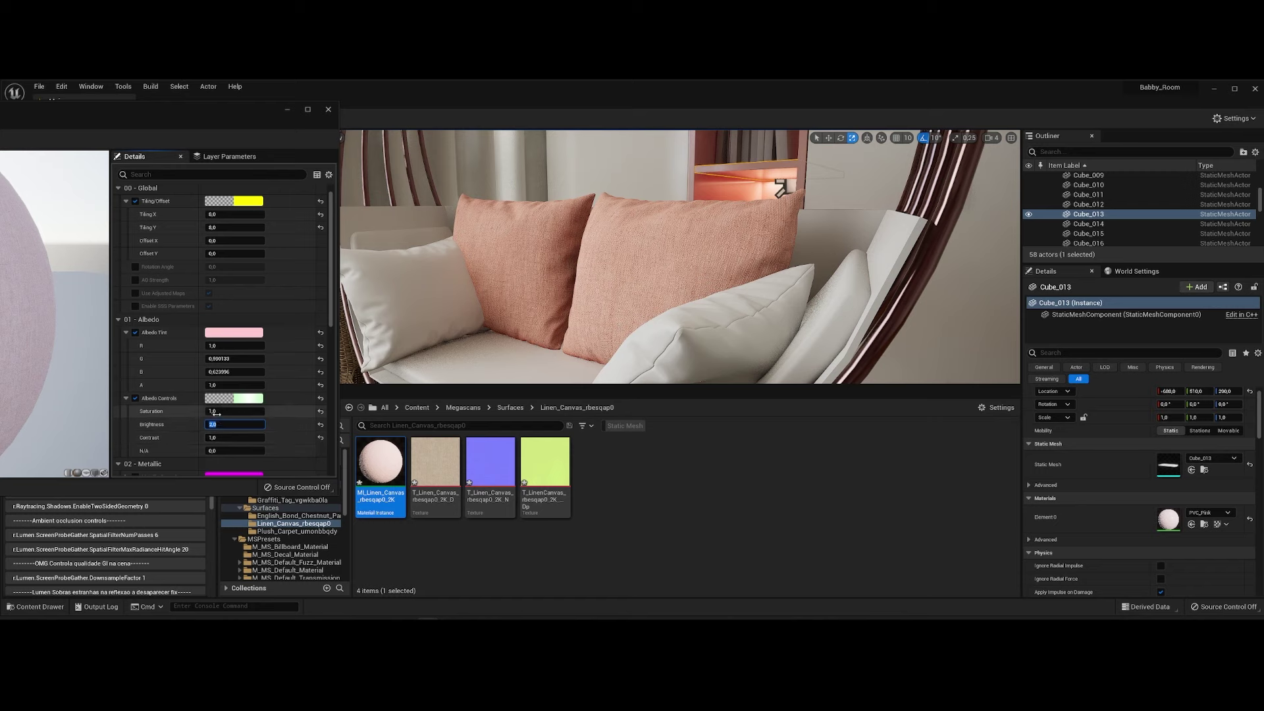
key("Return")
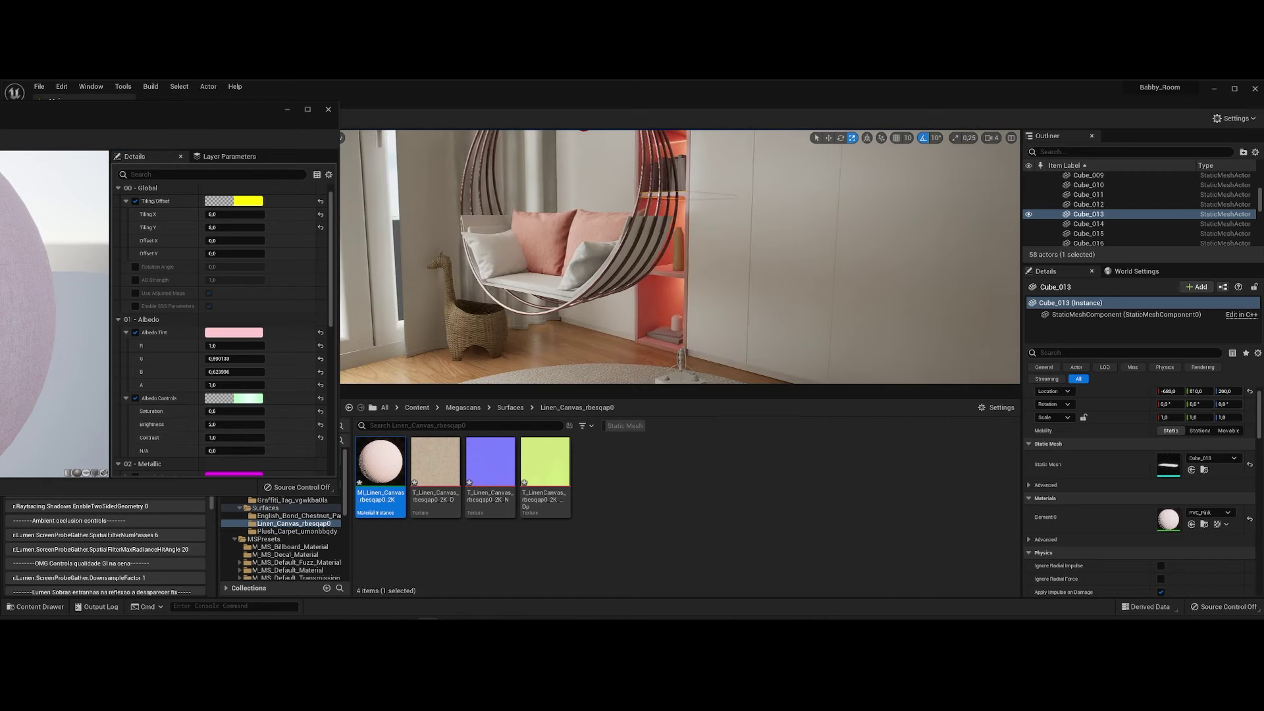
Refine the tint to a paler, less saturated dusty pink, then select the hanging chair.
left_click(234, 332)
left_click(316, 409)
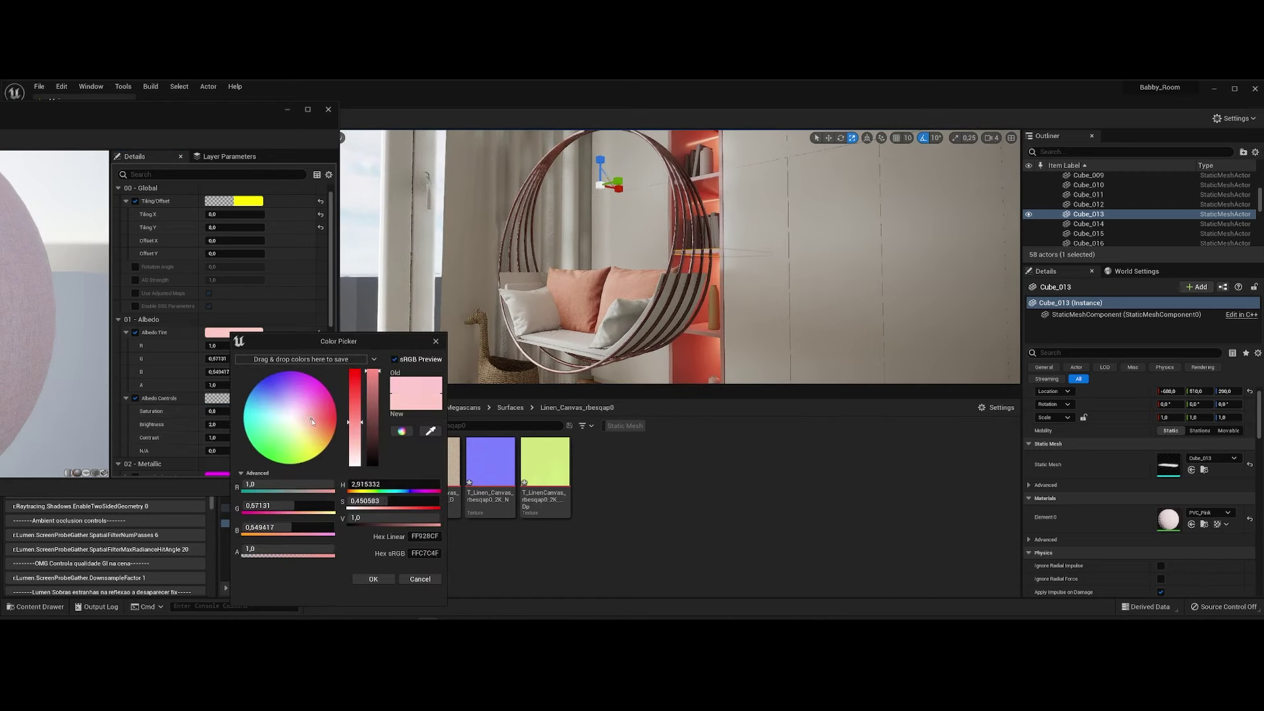
mouse_move(373, 371)
left_mouse_down()
mouse_move(378, 404)
mouse_move(361, 426)
left_mouse_up()
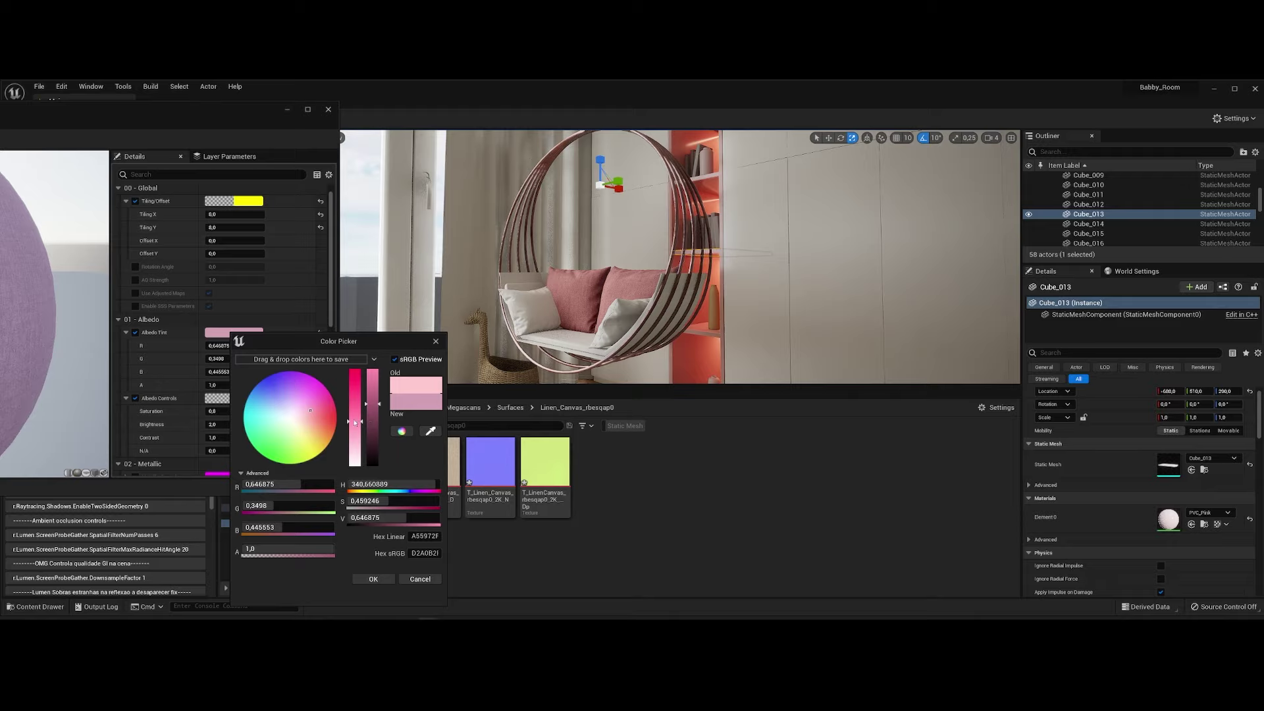
left_click_drag(356, 422, 358, 433)
left_click(373, 579)
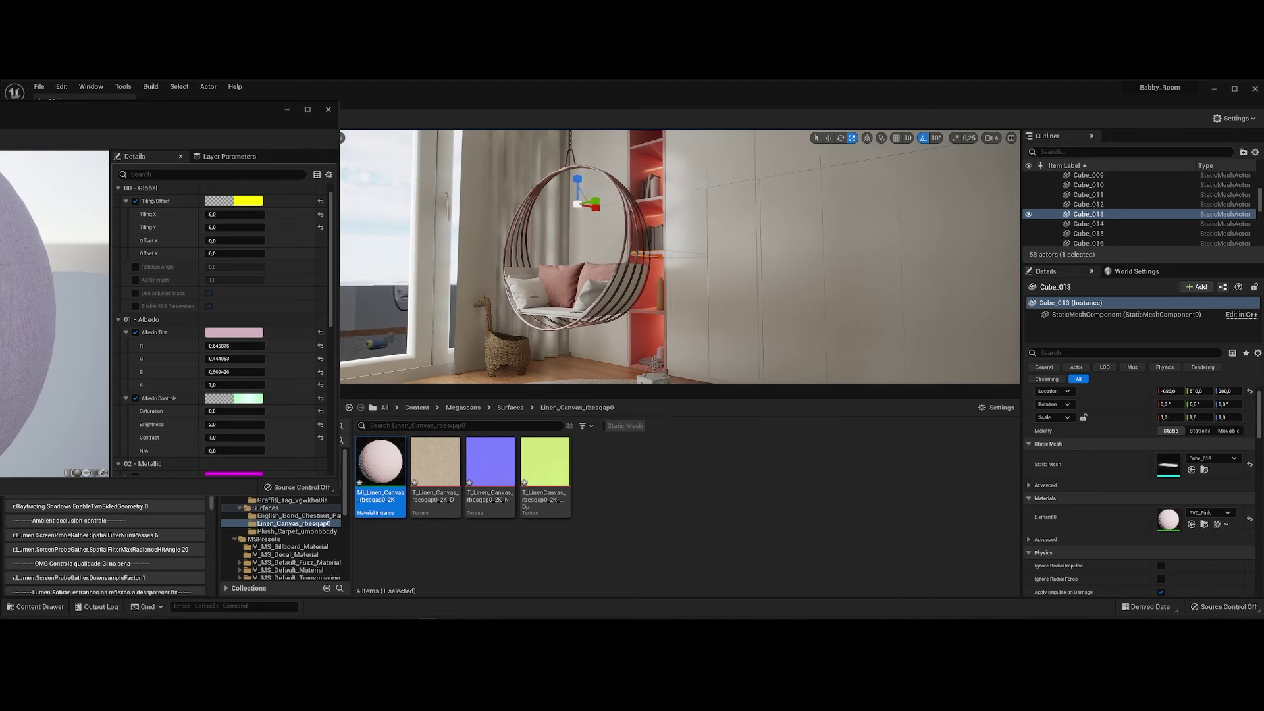
left_click(250, 335)
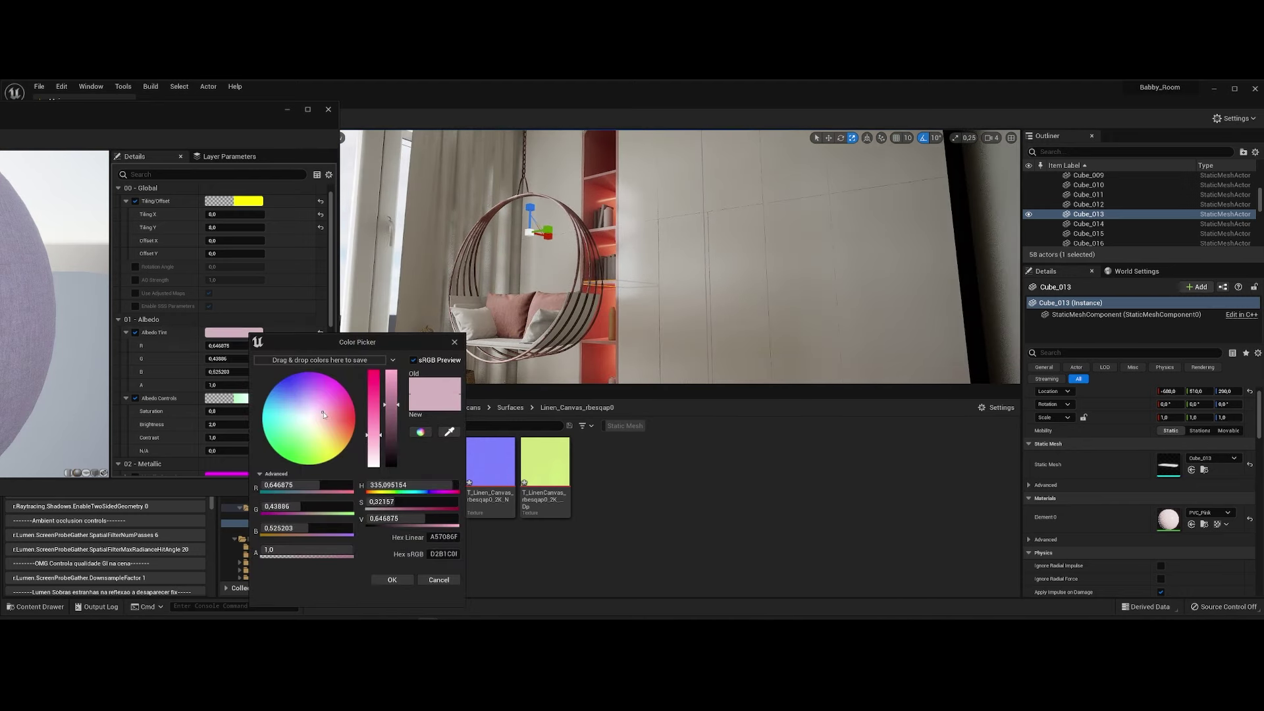
key("Return")
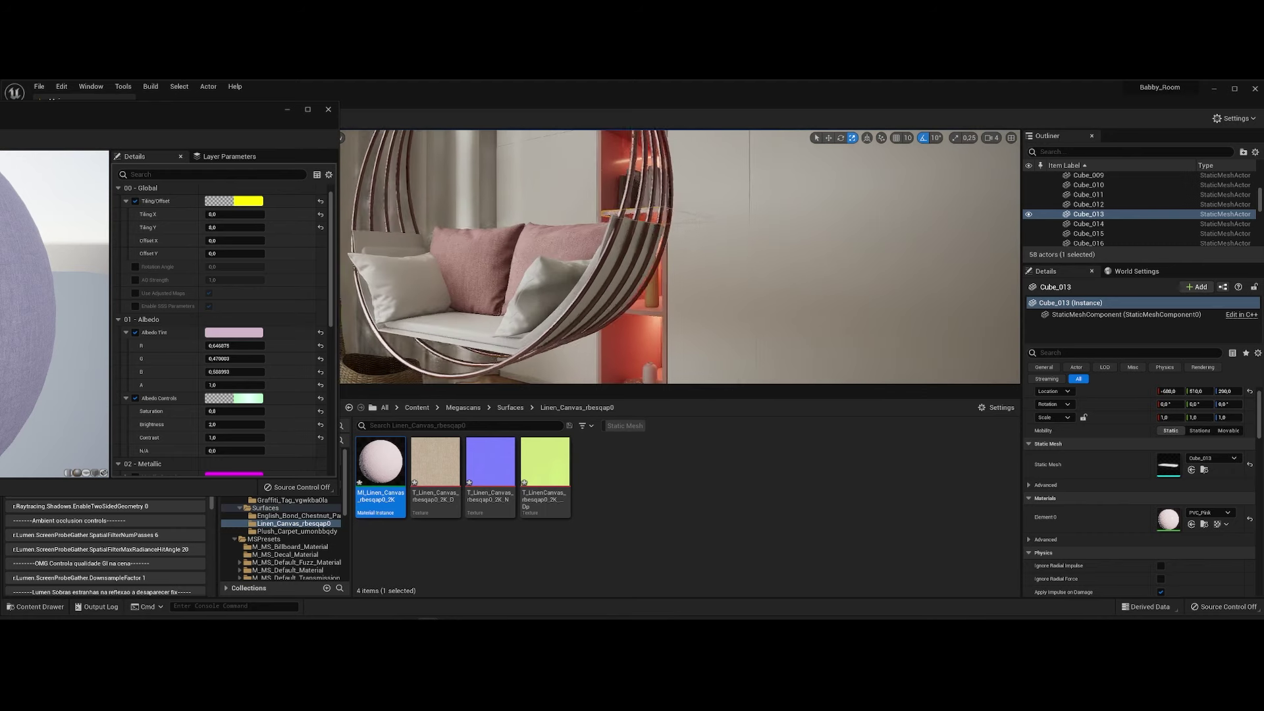
left_click(500, 335)
left_click(407, 486)
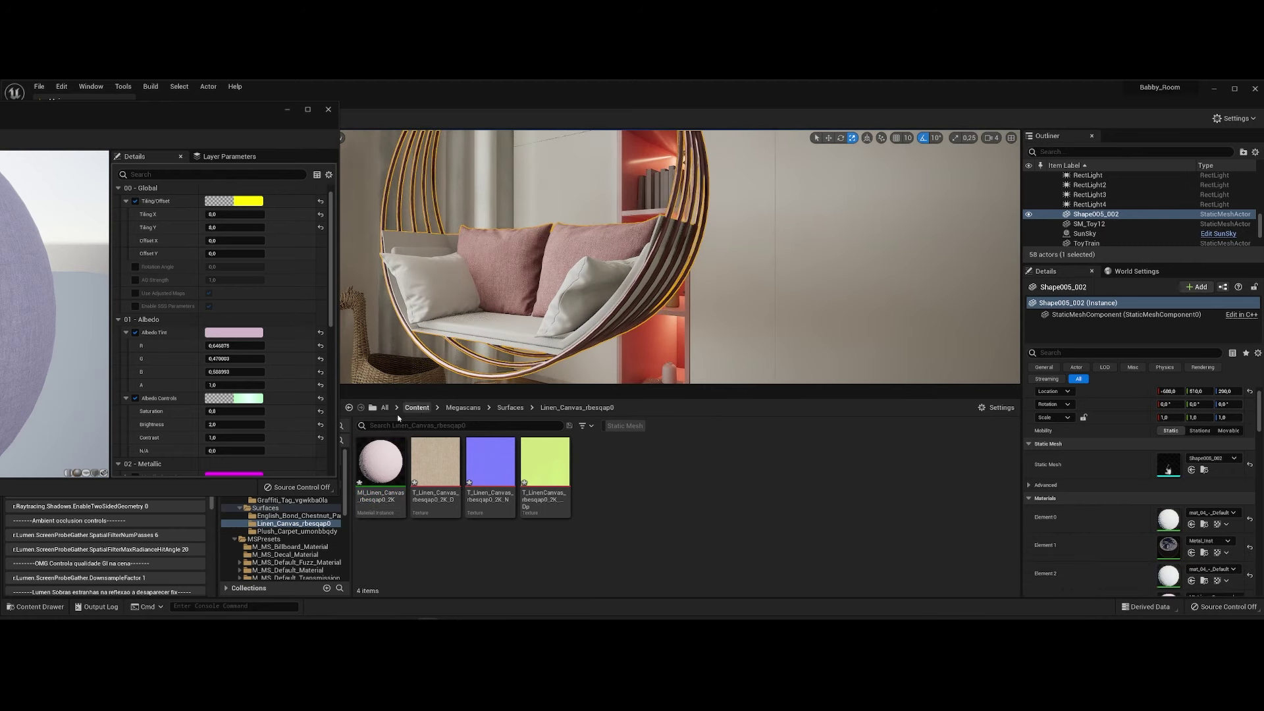
Save the linen material, create instance '2' from MI_Linen_Canvas and apply it to the chair cushions.
left_click(329, 110)
left_click(338, 460)
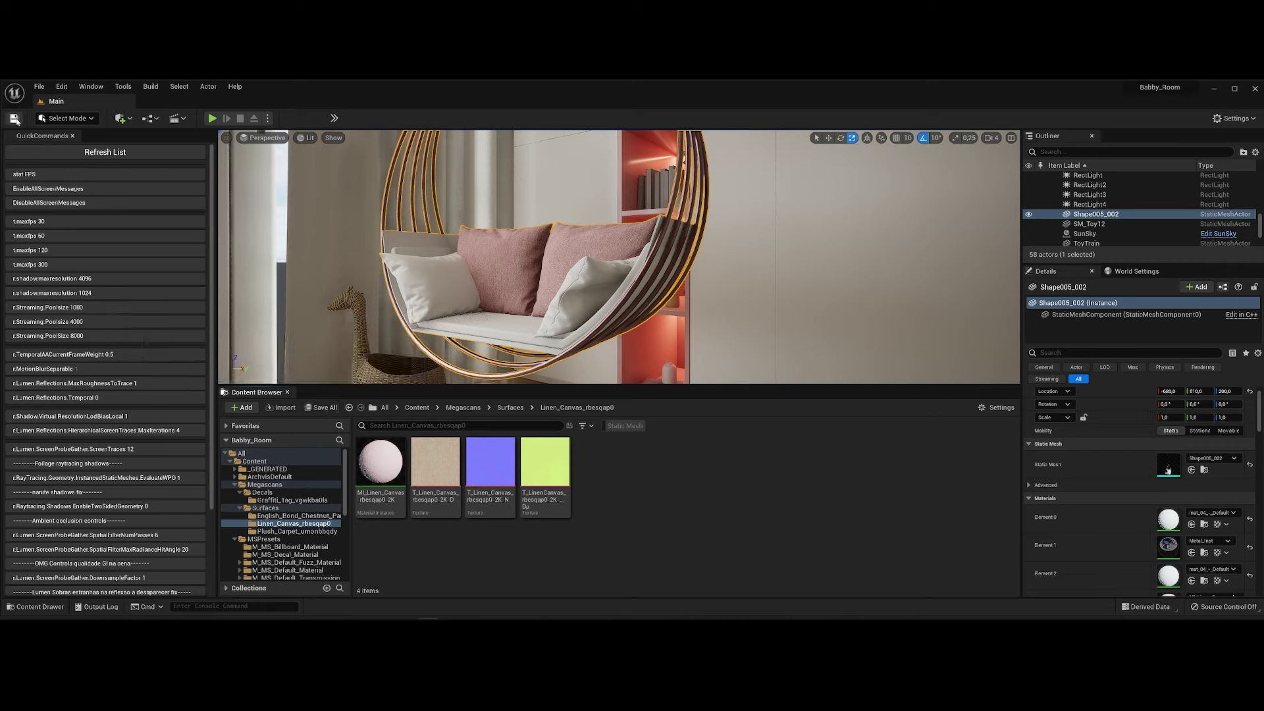
right_click(382, 468)
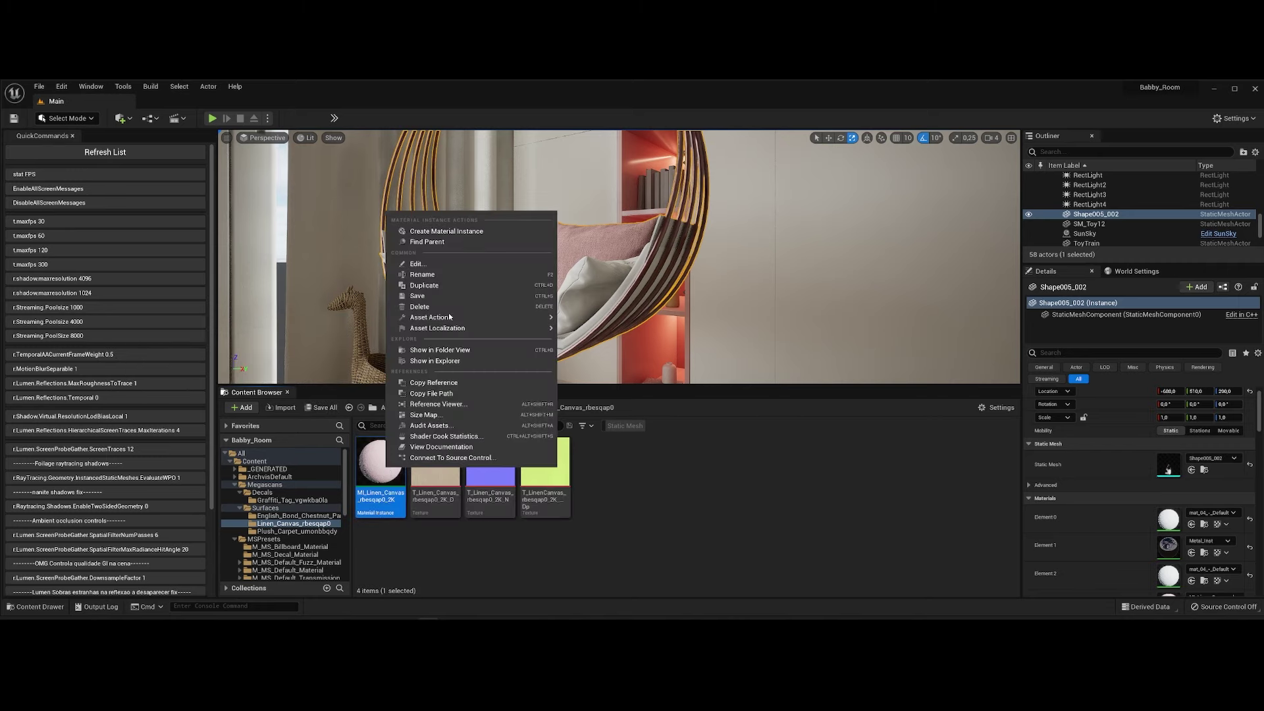
left_click(462, 235)
type("2")
key("Return")
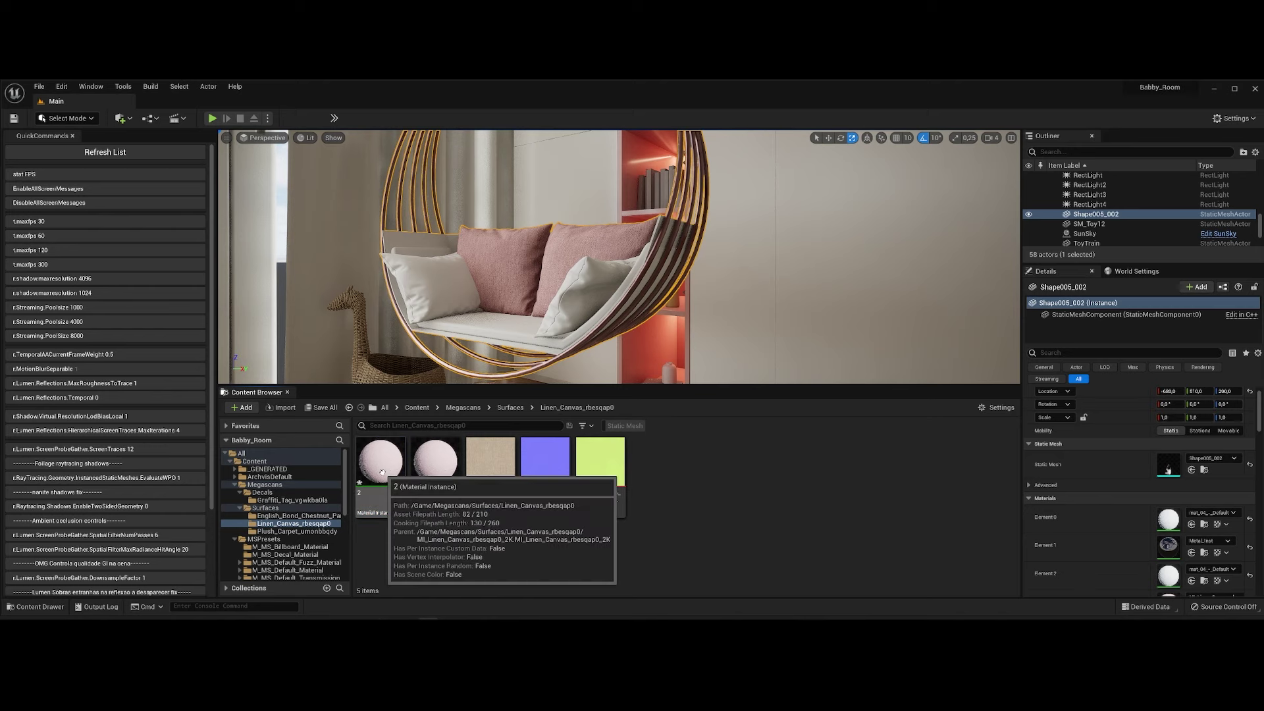
left_click_drag(380, 469, 486, 325)
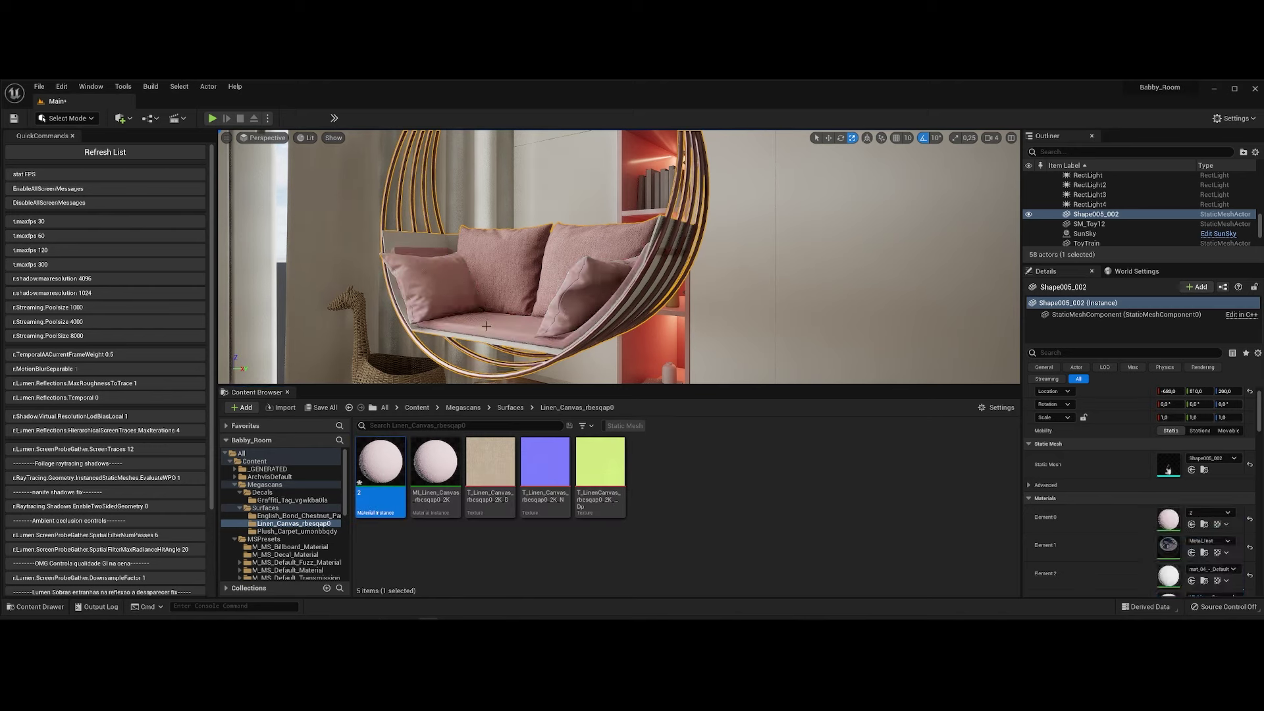
Enable Albedo Tint on material 2 and set it to a mid grey.
double_click(381, 468)
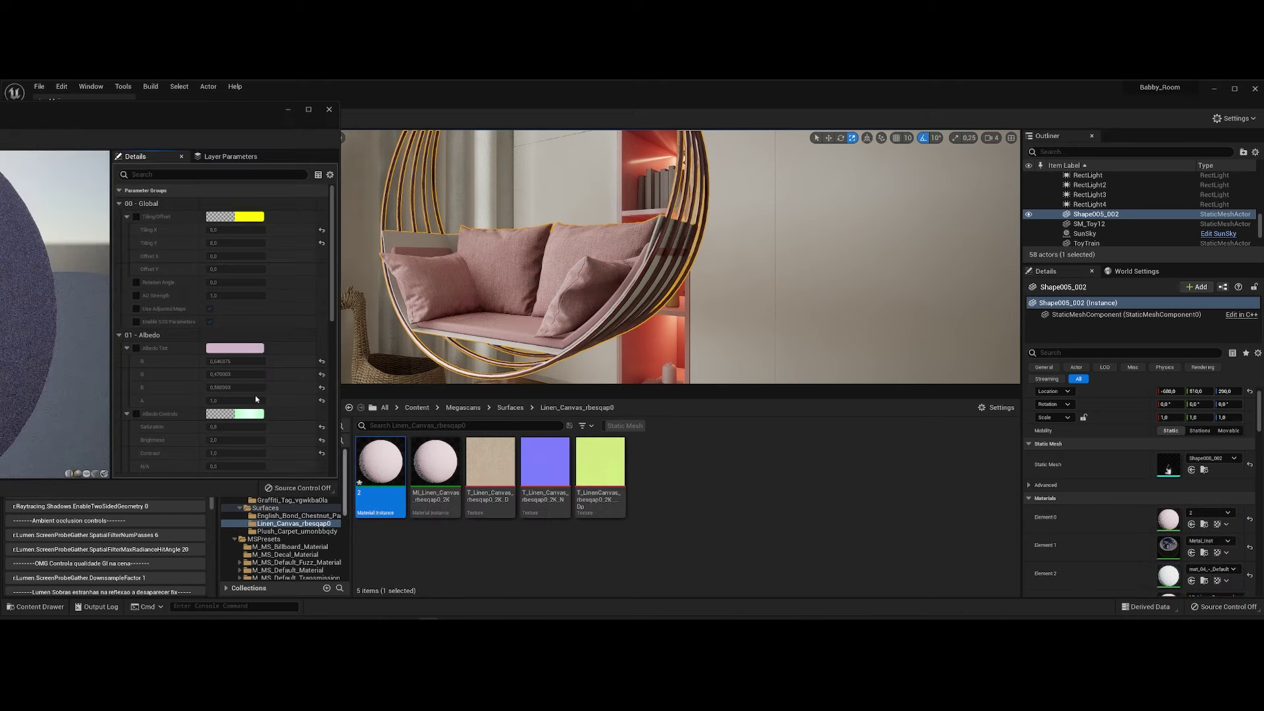
left_click(136, 348)
left_click(235, 347)
left_click(278, 428)
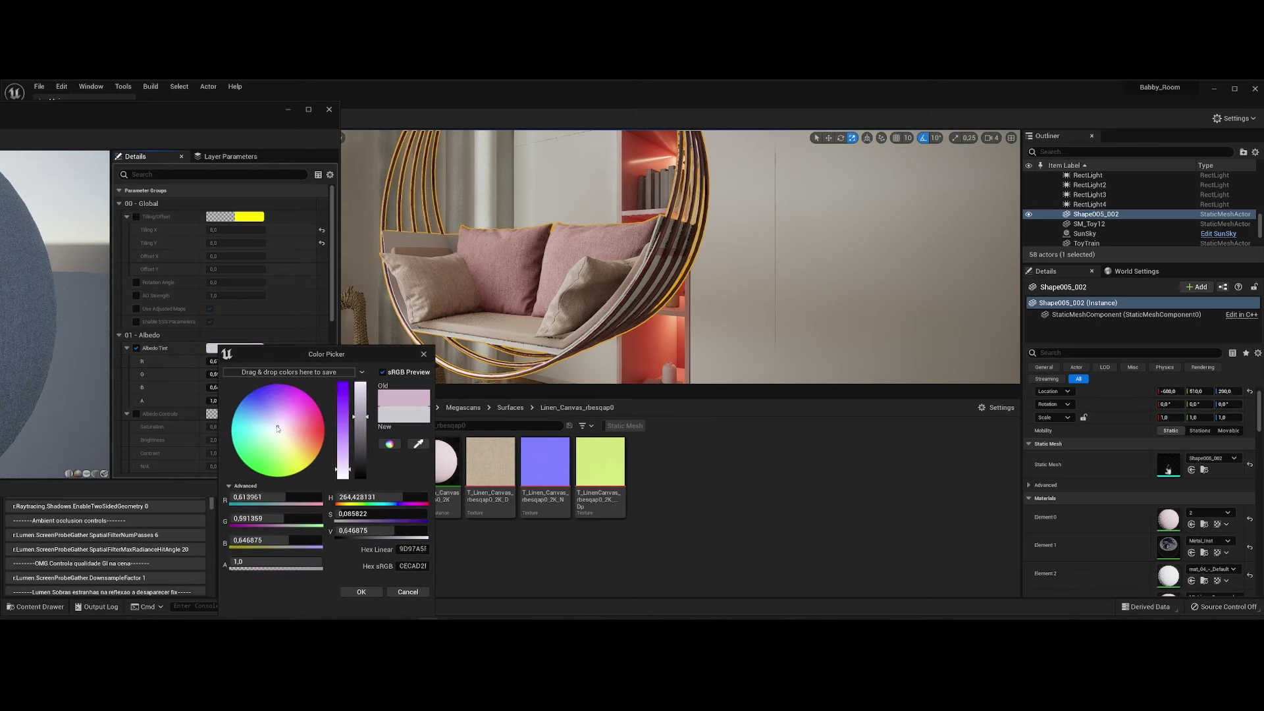
left_click_drag(361, 410, 368, 418)
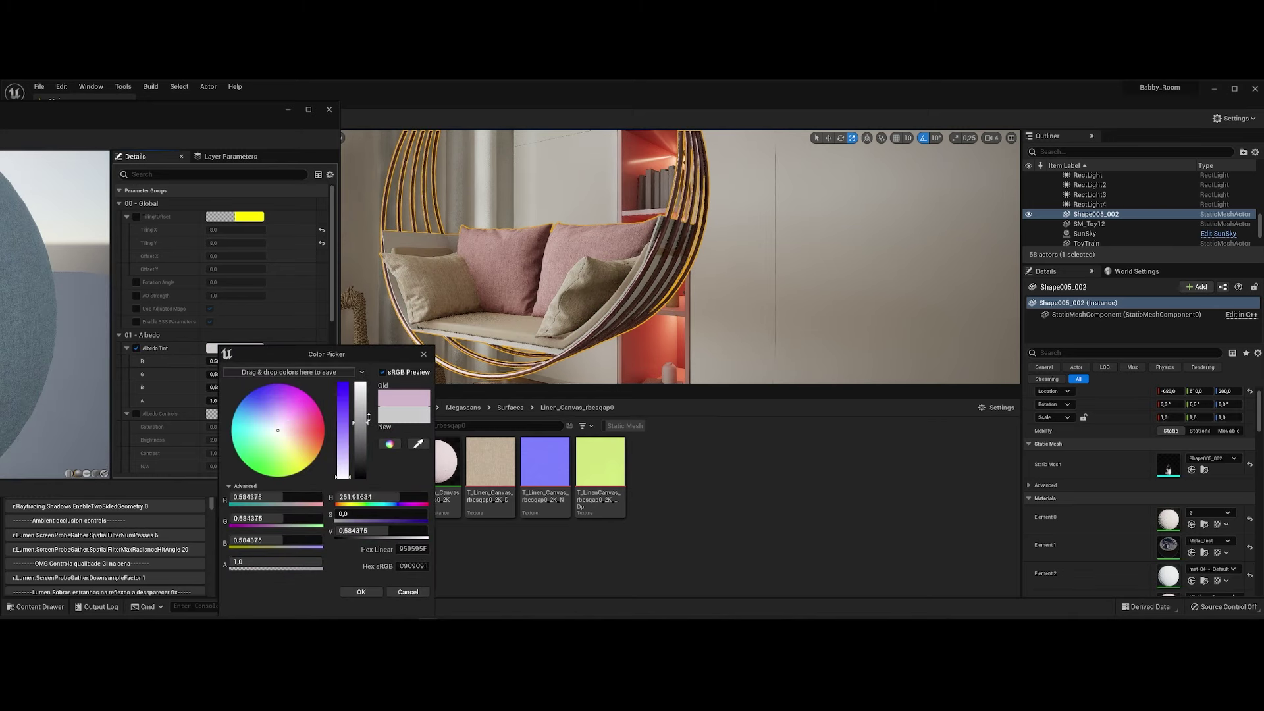
left_click(361, 592)
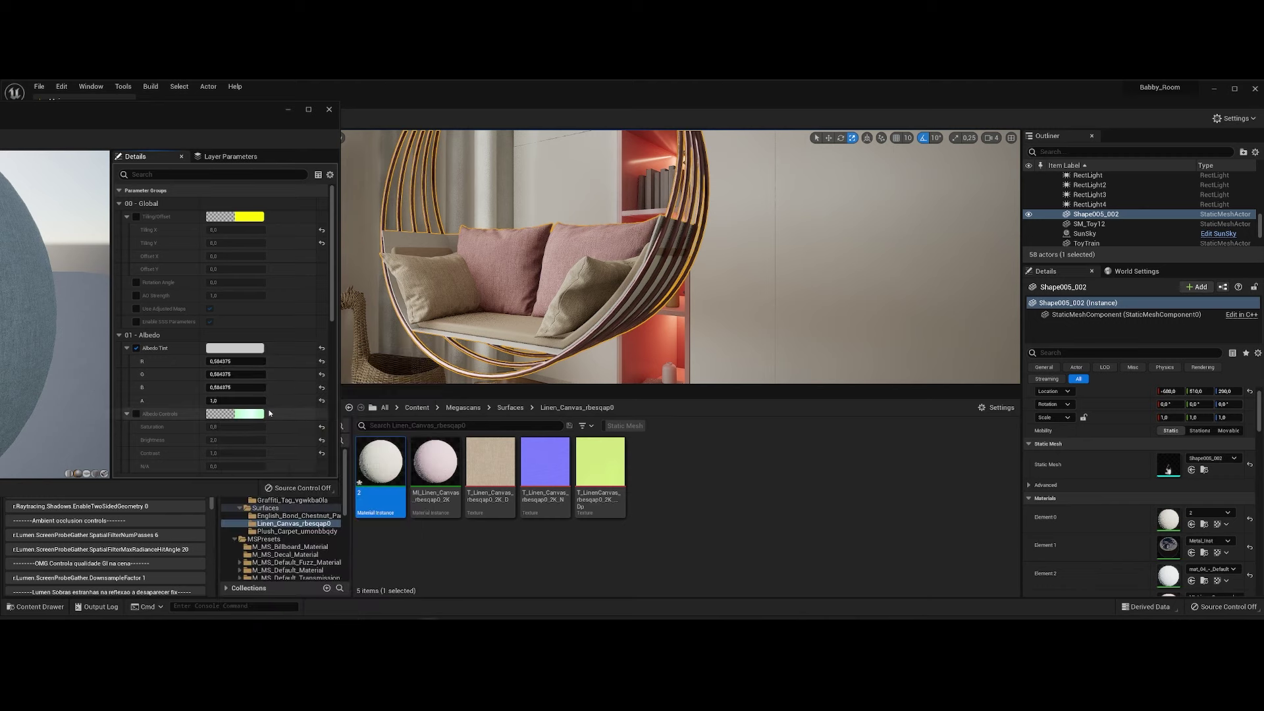
scroll(181, 336, "down", 2)
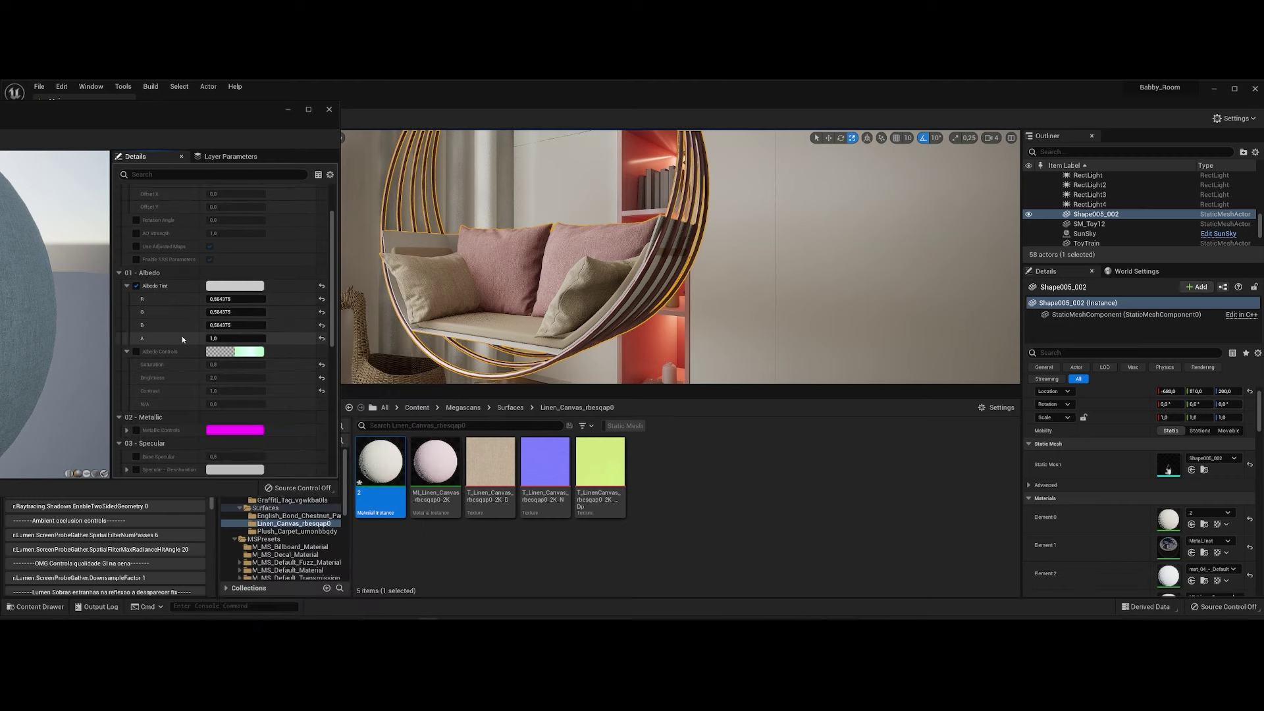
Try a light purple tint, revert to grey, and set brightness to 5.
left_click(235, 286)
left_click_drag(375, 360, 375, 356)
left_click(291, 365)
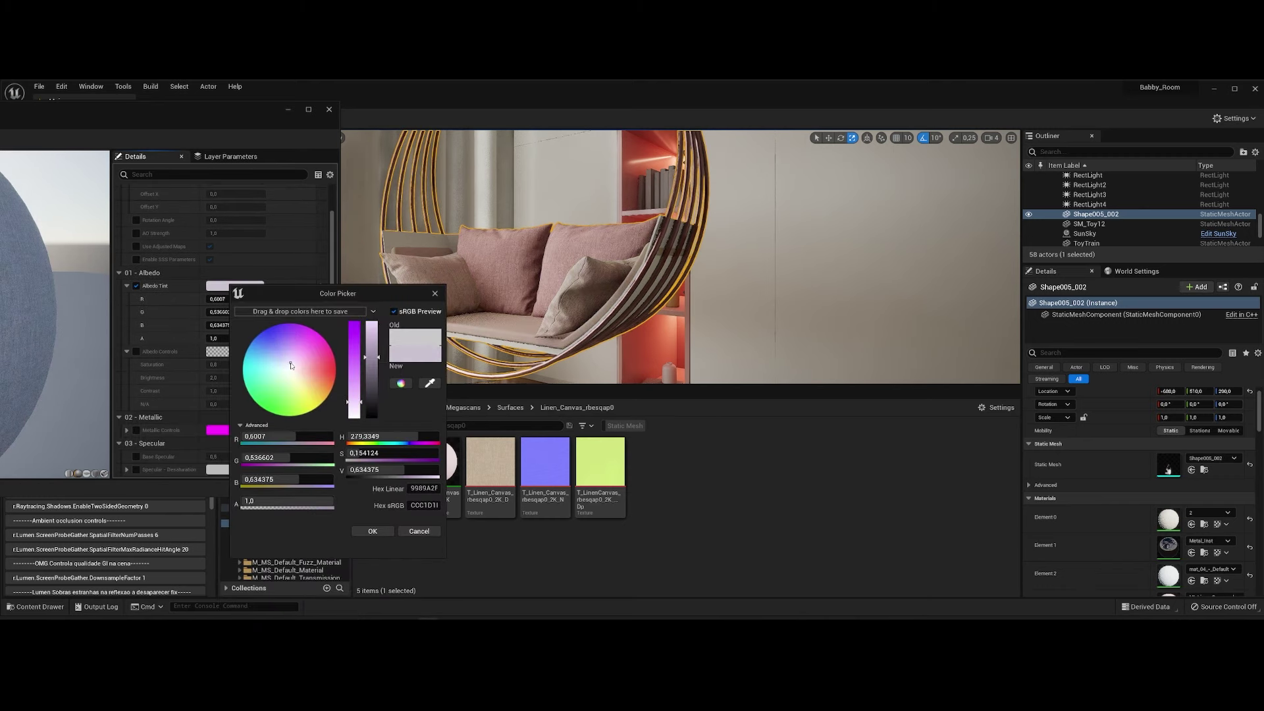
left_click(415, 531)
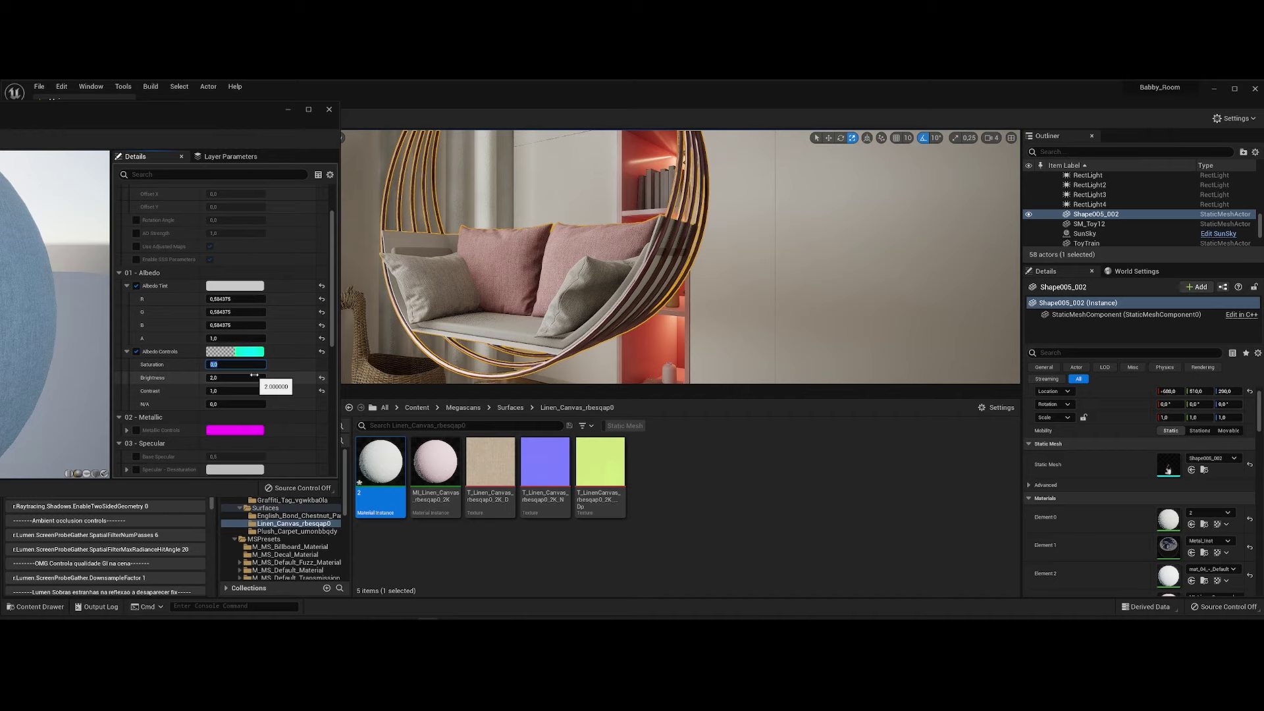
type("5")
key("Return")
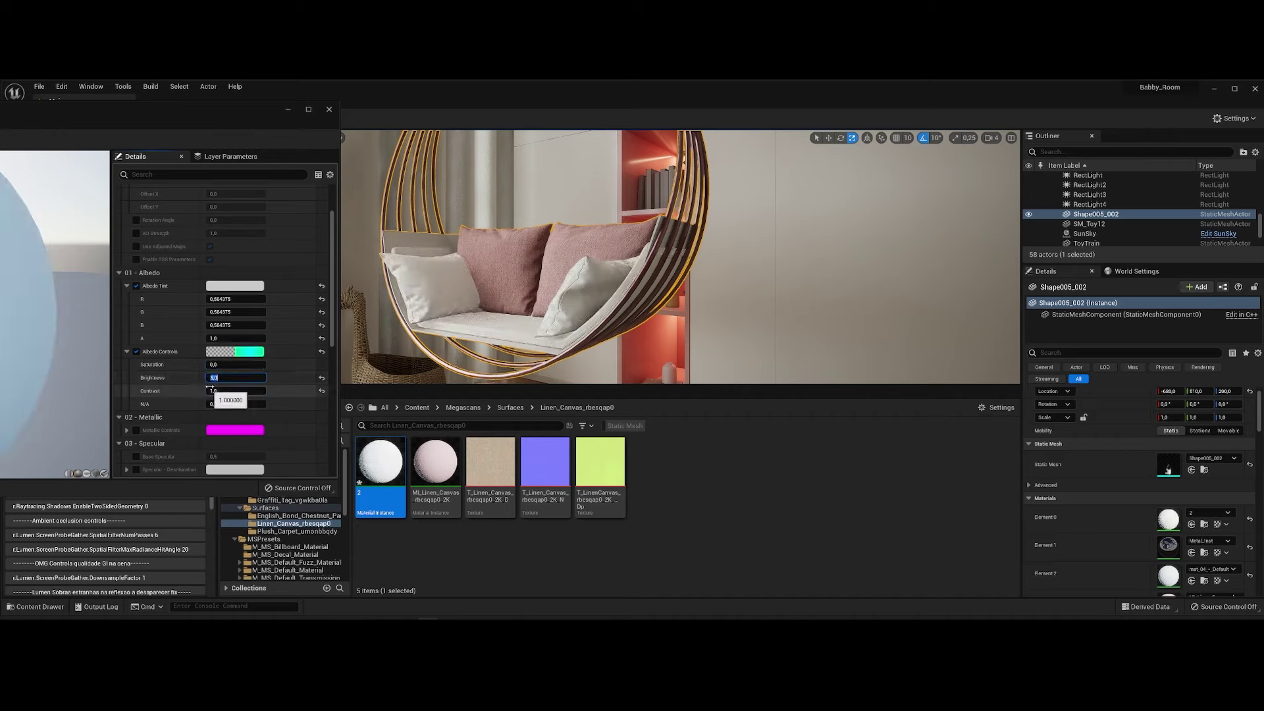
Set material 2's brightness to 4.0 and assign Matt_paint_white to the wall's Element 1.
right_click_drag(395, 263, 461, 257)
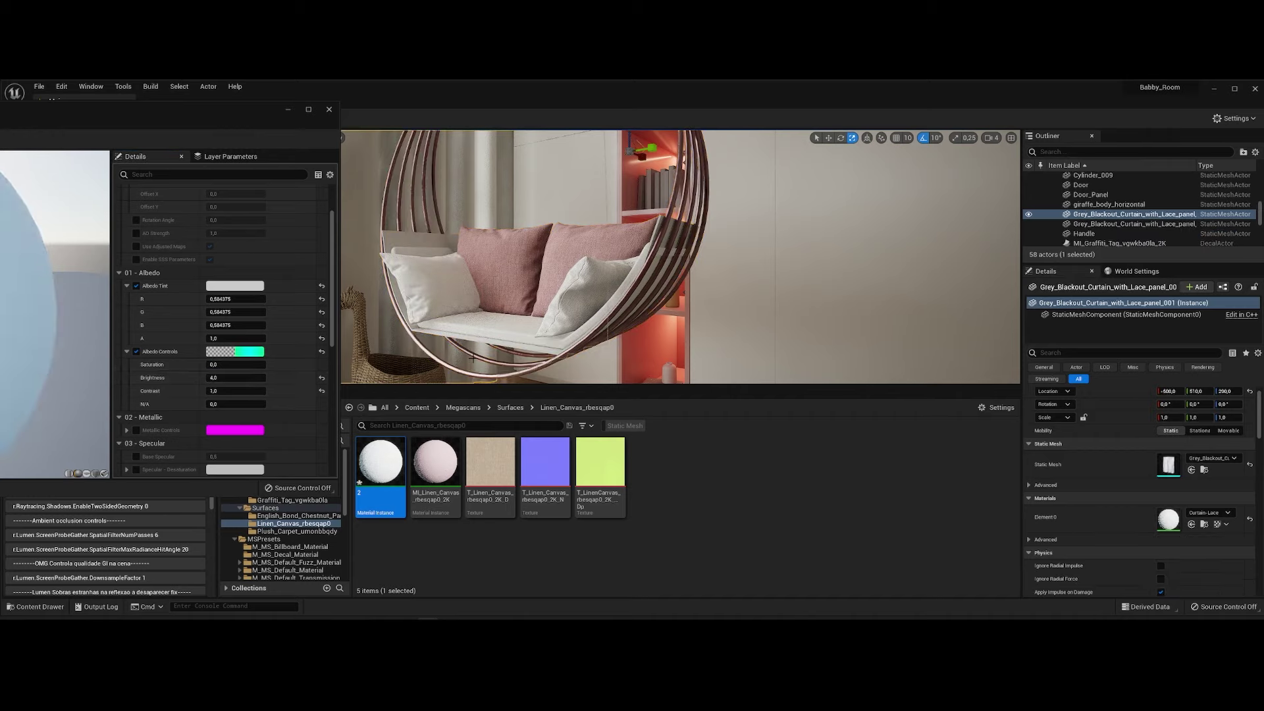
right_click_drag(681, 256, 659, 223)
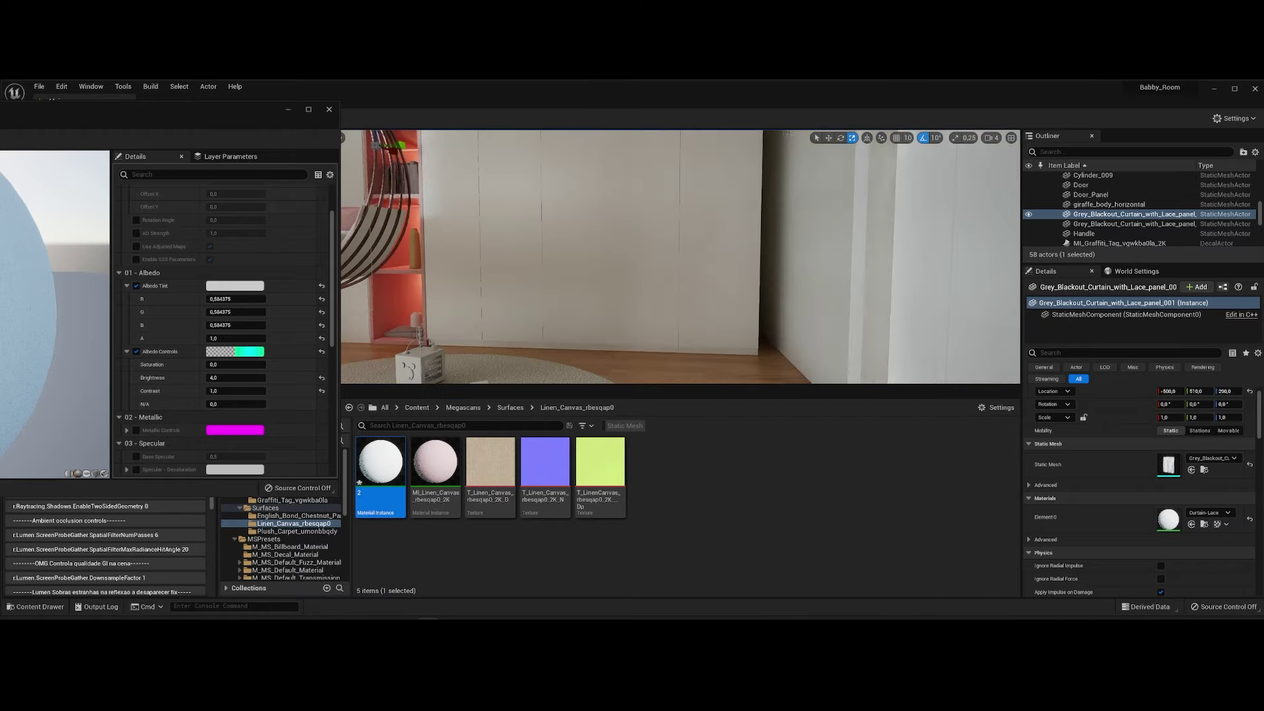
left_click(978, 380)
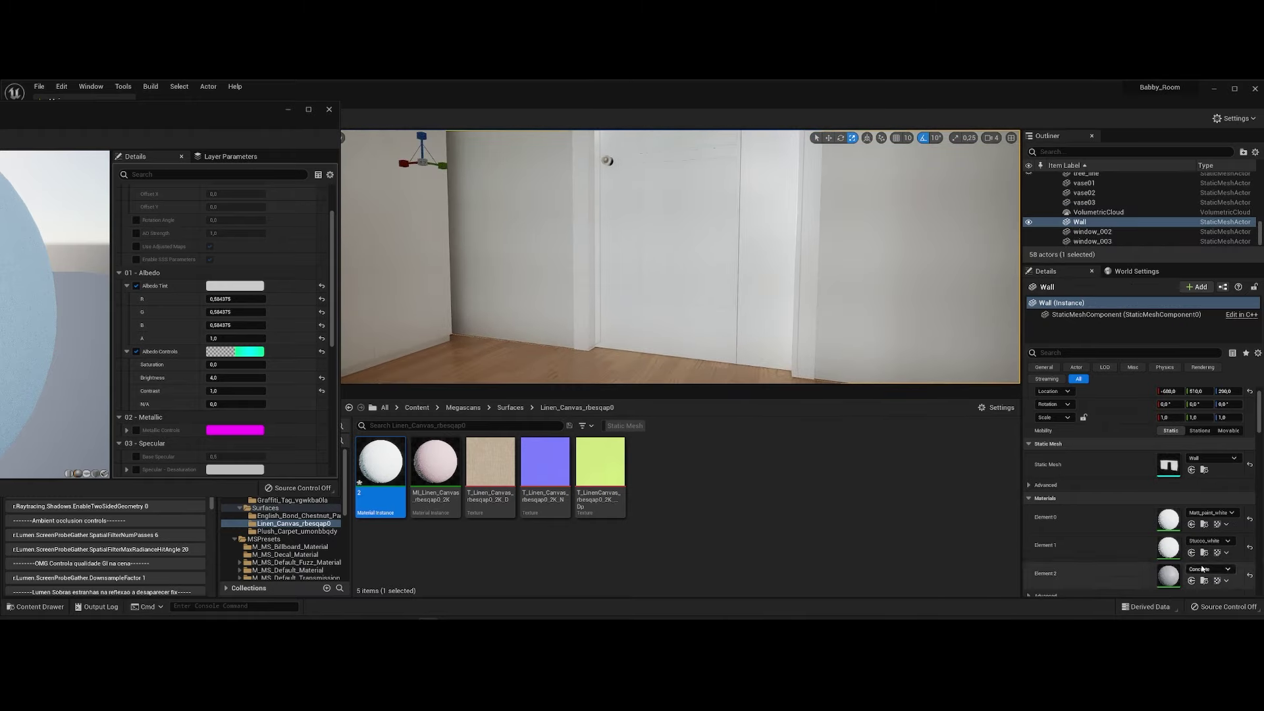
left_click(1204, 524)
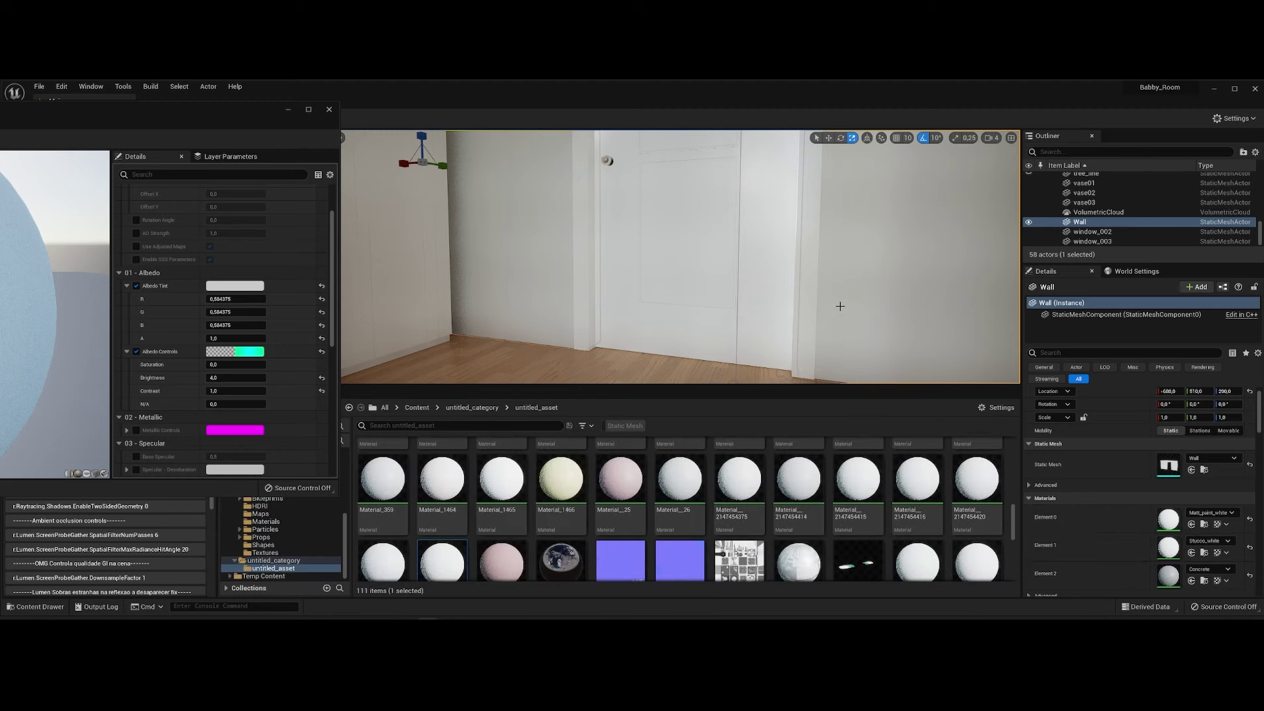
scroll(1167, 542, "down", 2)
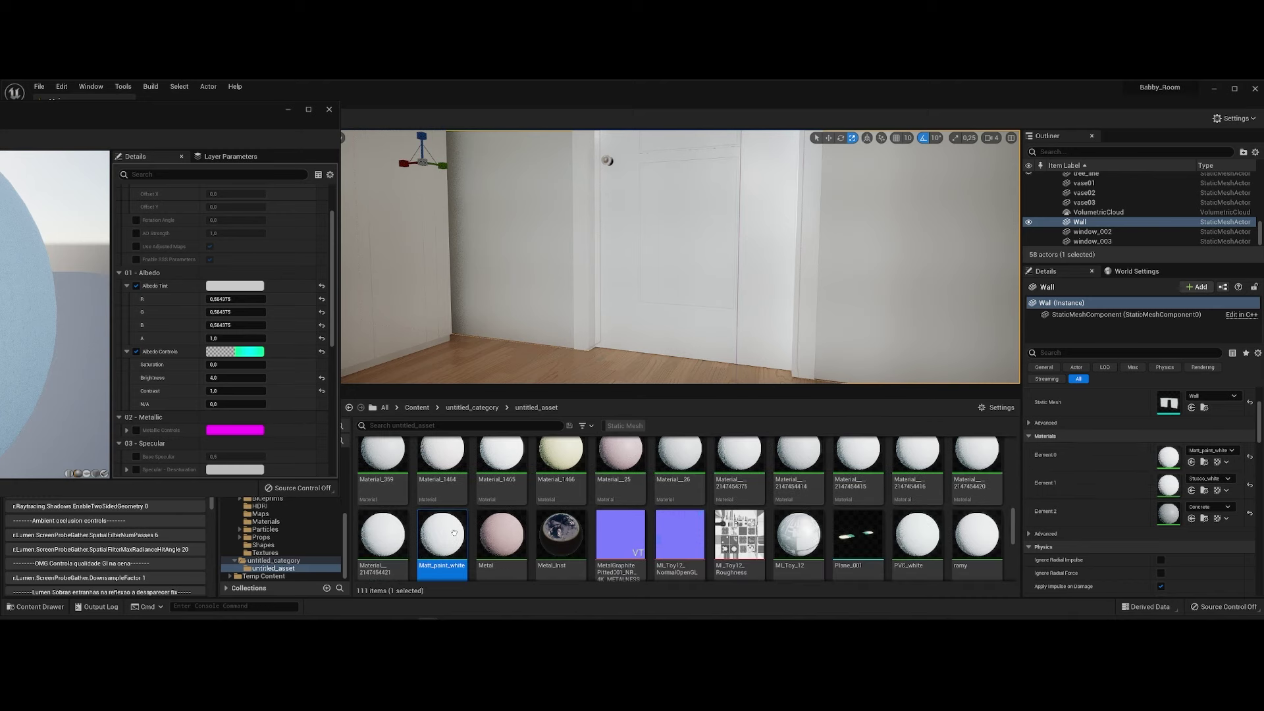
left_click(1192, 491)
double_click(1169, 456)
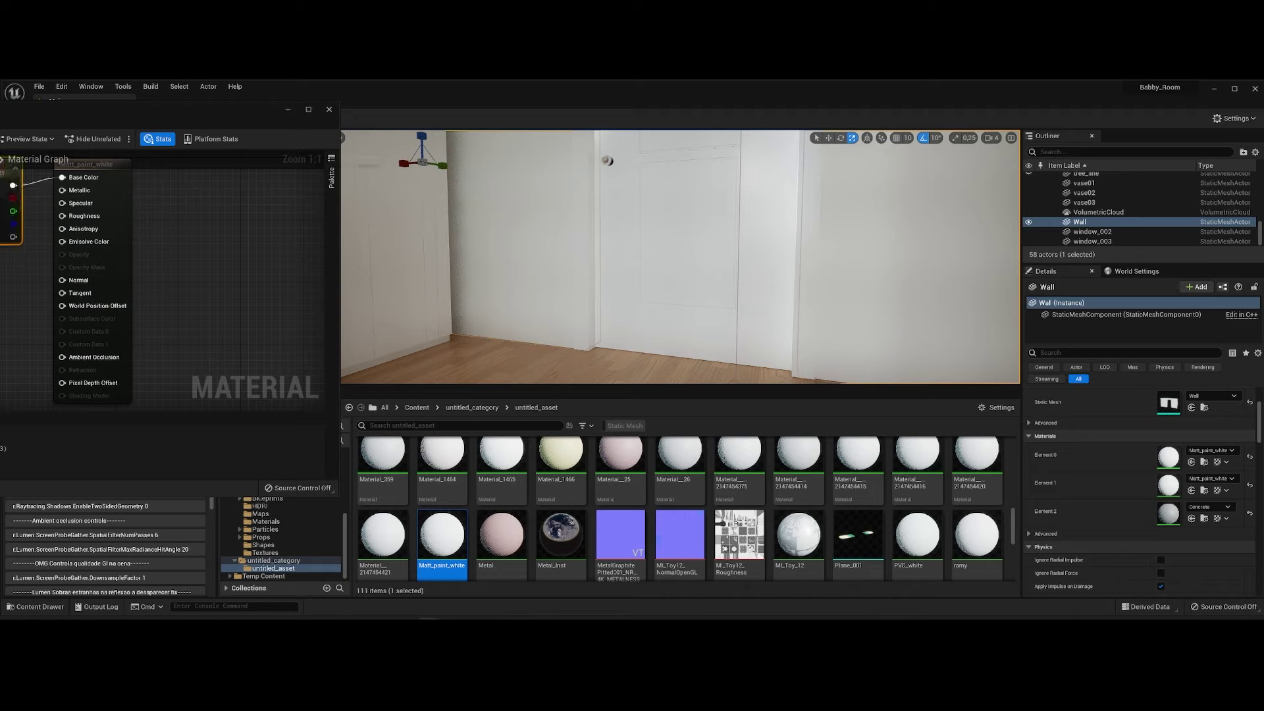
Apply the pink linen material instance to the bed pillows.
mouse_move(680, 257)
right_mouse_down()
mouse_move(790, 217)
mouse_move(592, 250)
mouse_move(790, 250)
right_mouse_up()
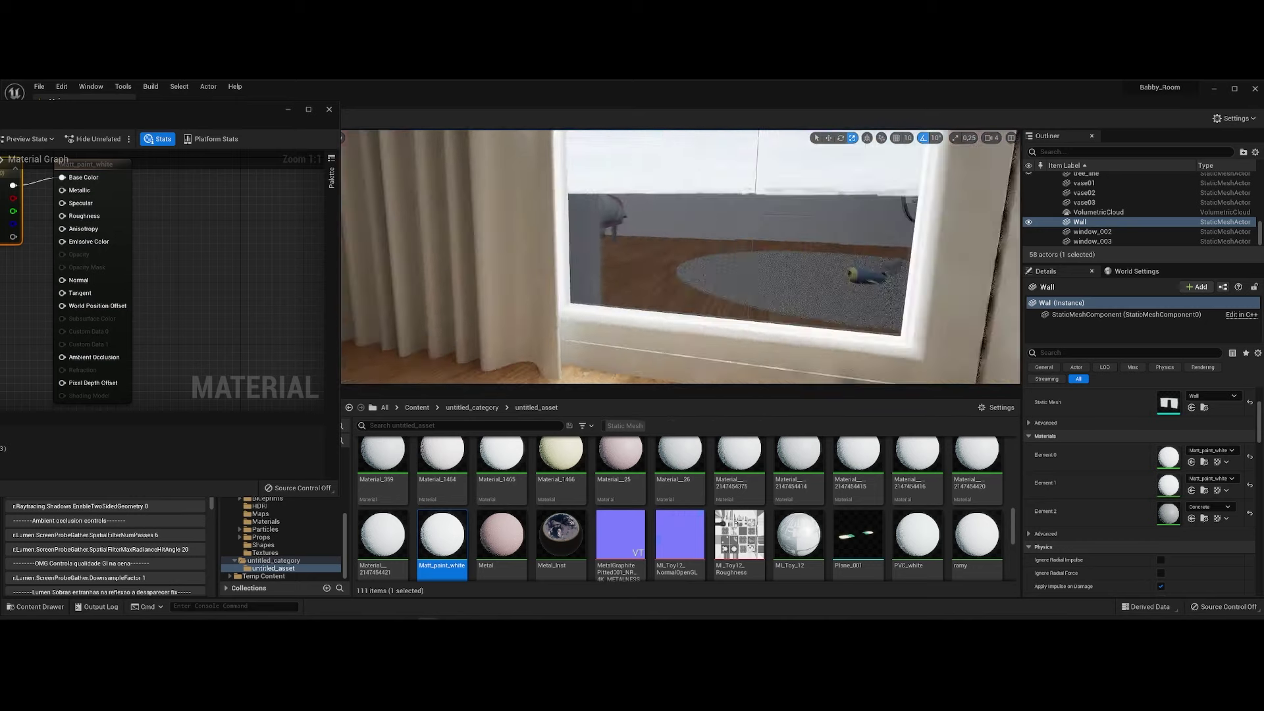
left_click(1204, 518)
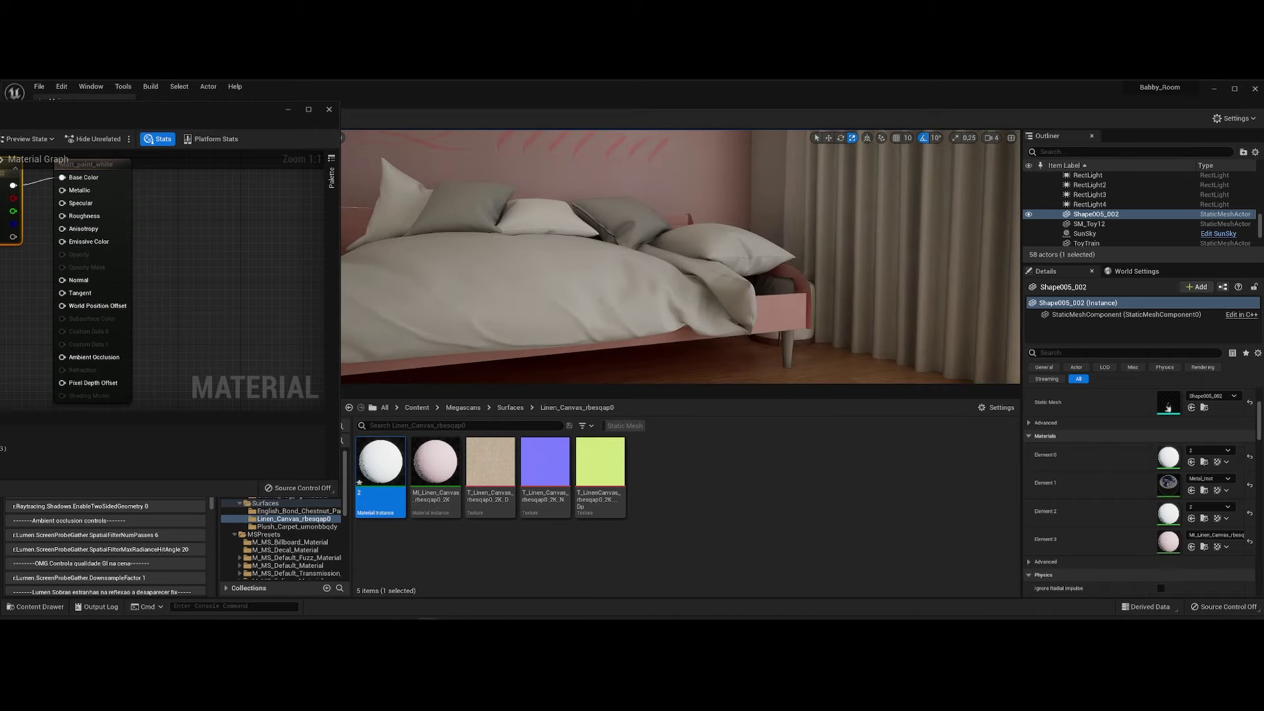
left_click_drag(381, 463, 754, 266)
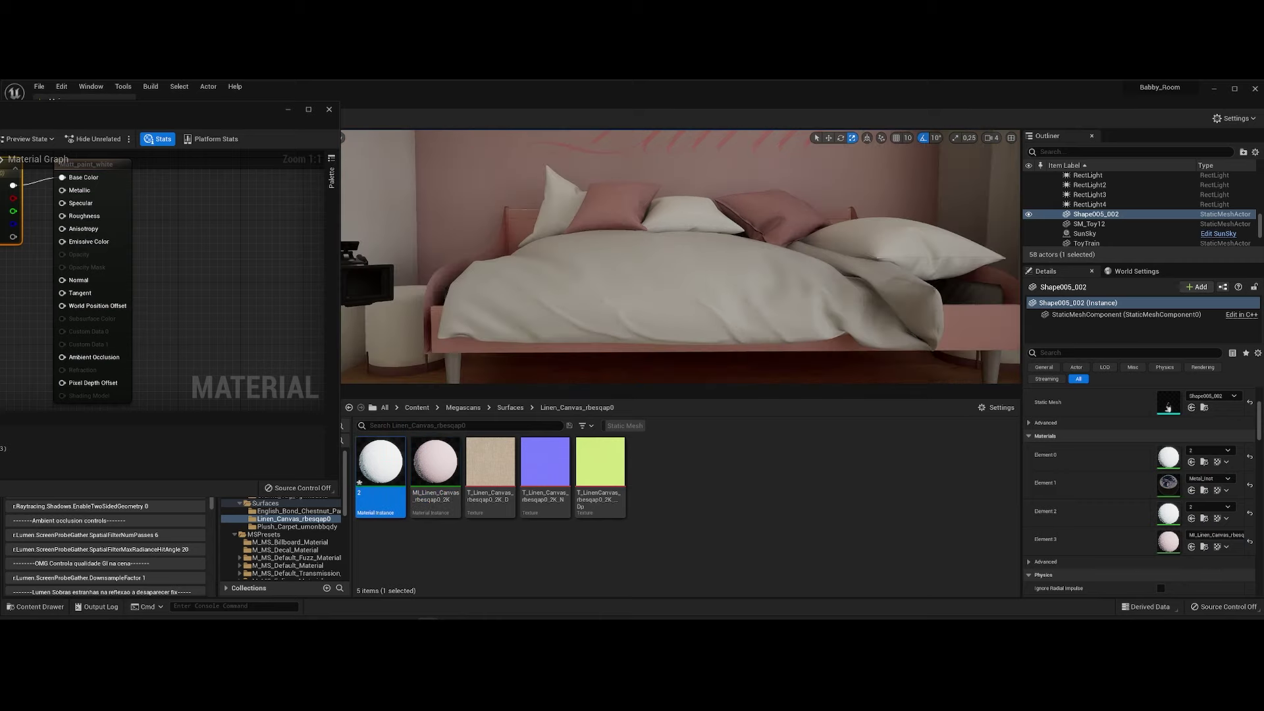
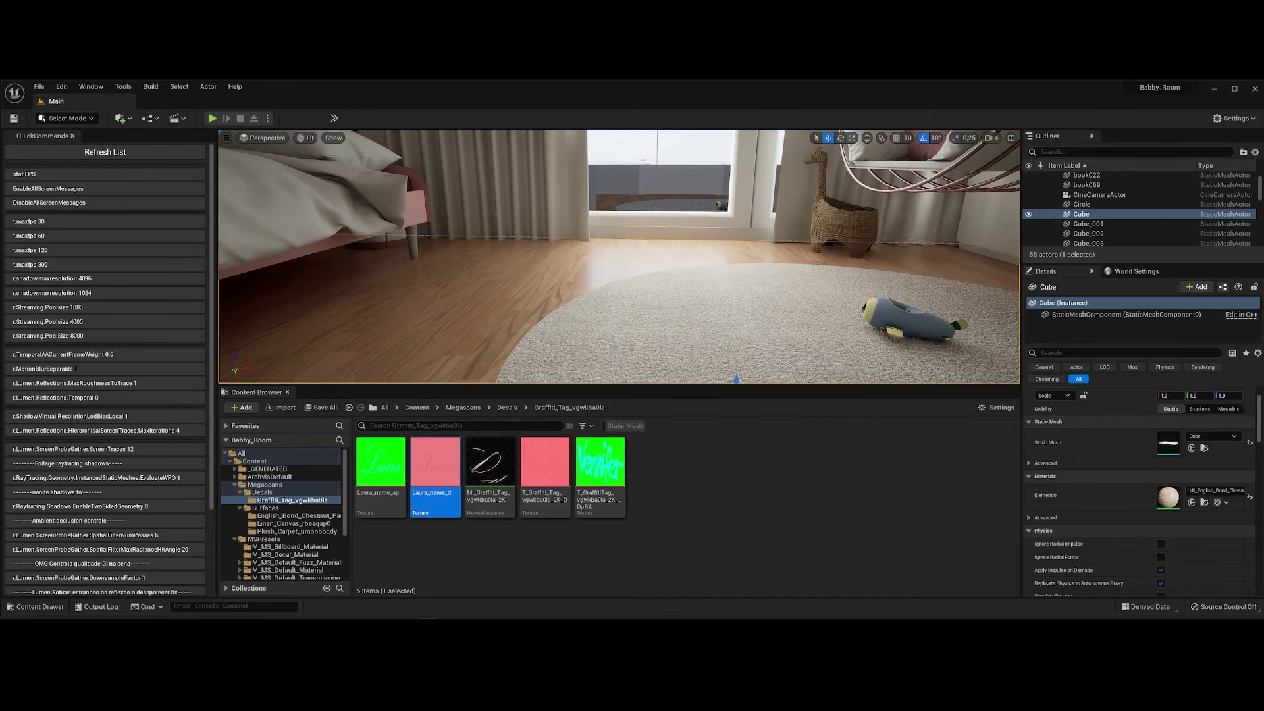
Switch to Modeling Mode and split a first set of chair triangles into a separate mesh.
left_click(65, 118)
left_click(82, 203)
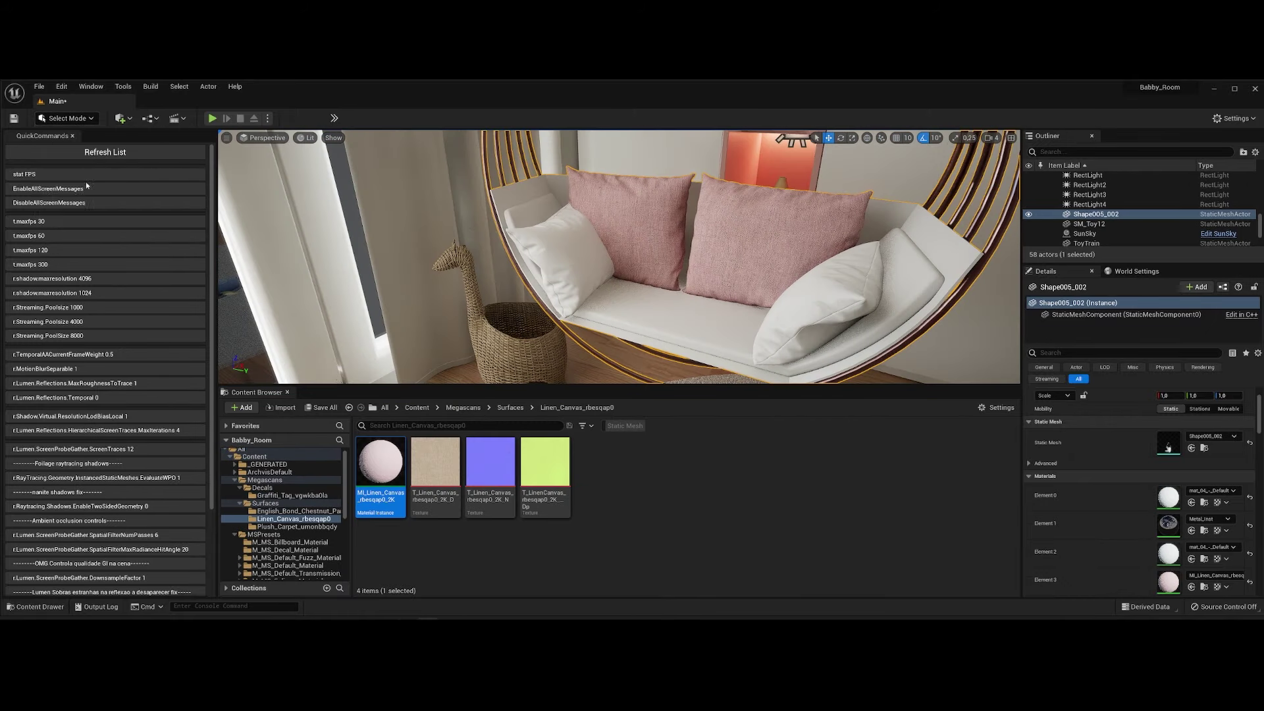
scroll(283, 534, "down", 3)
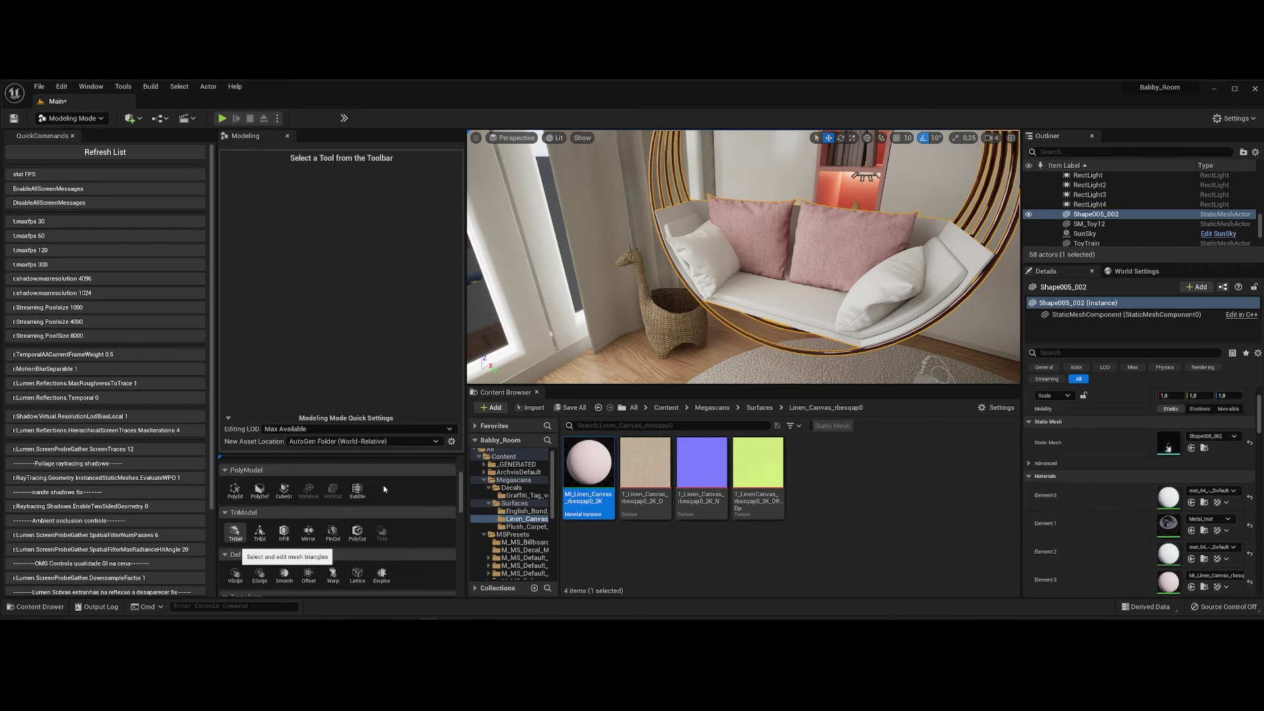
left_click(236, 532)
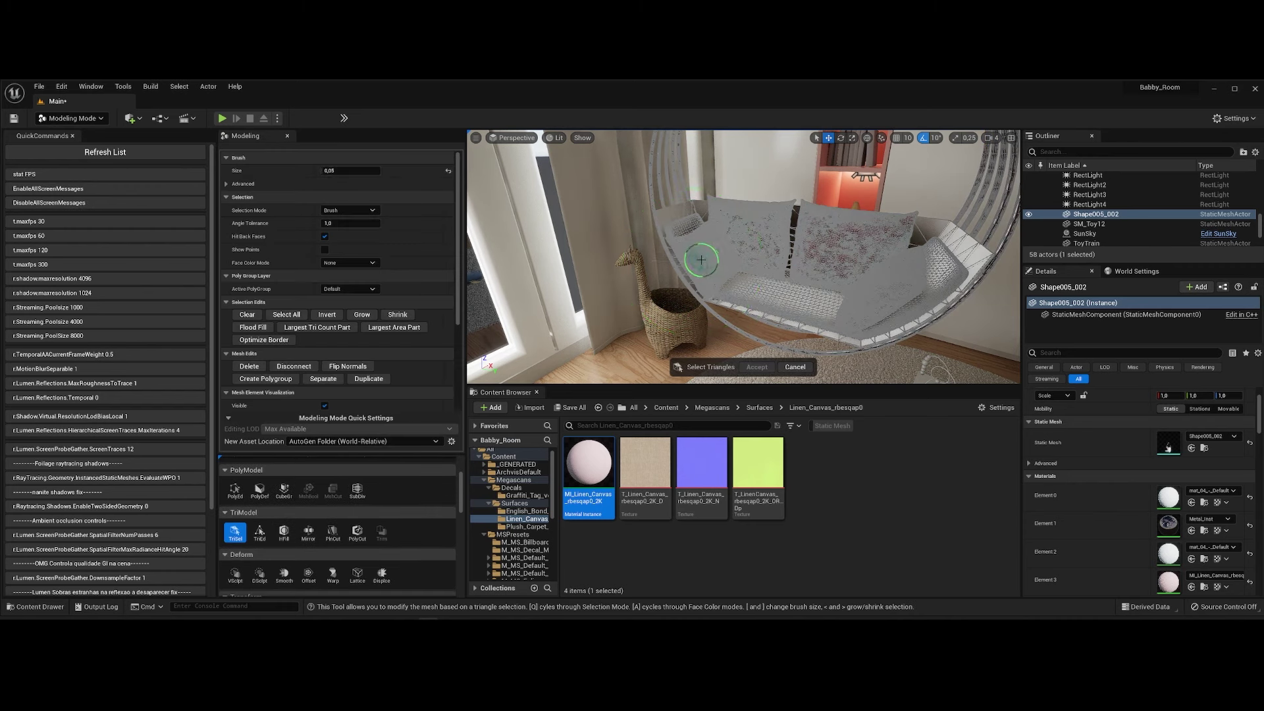
left_click(323, 379)
left_click(757, 367)
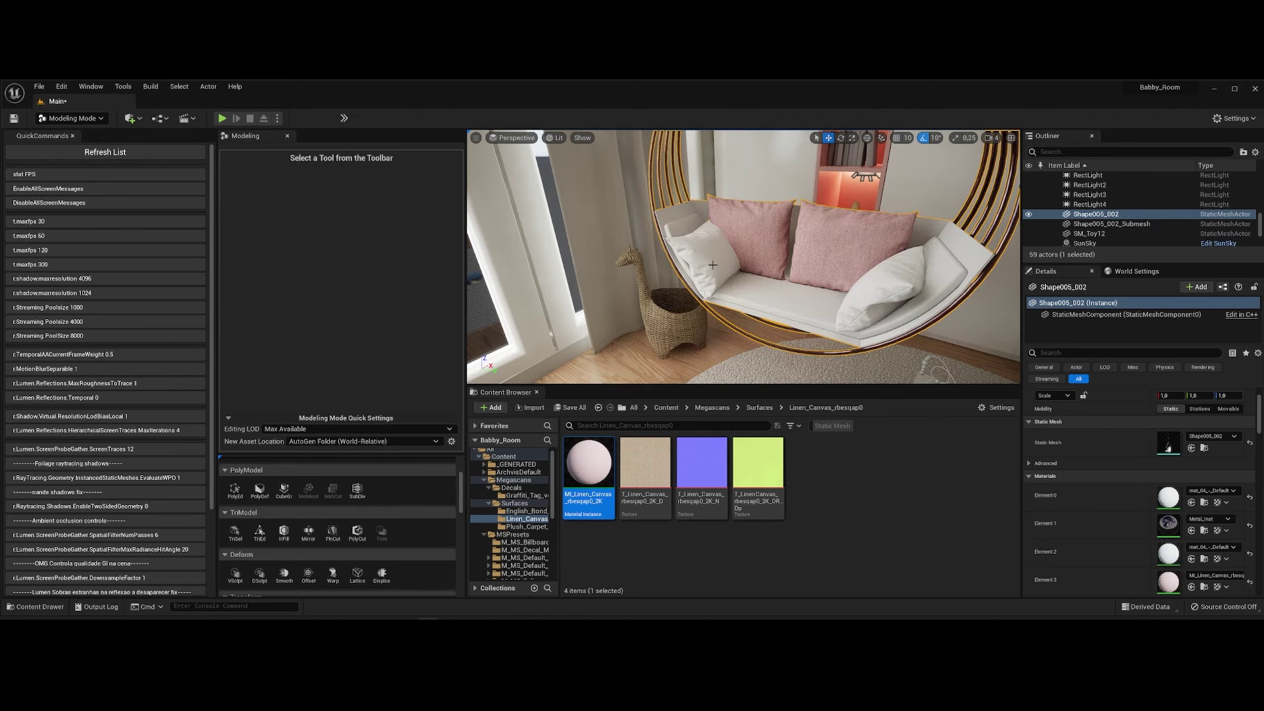
Flood-fill the seat cushion triangles and separate them into their own mesh, Shape005_002_Submesh3.
left_click(235, 532)
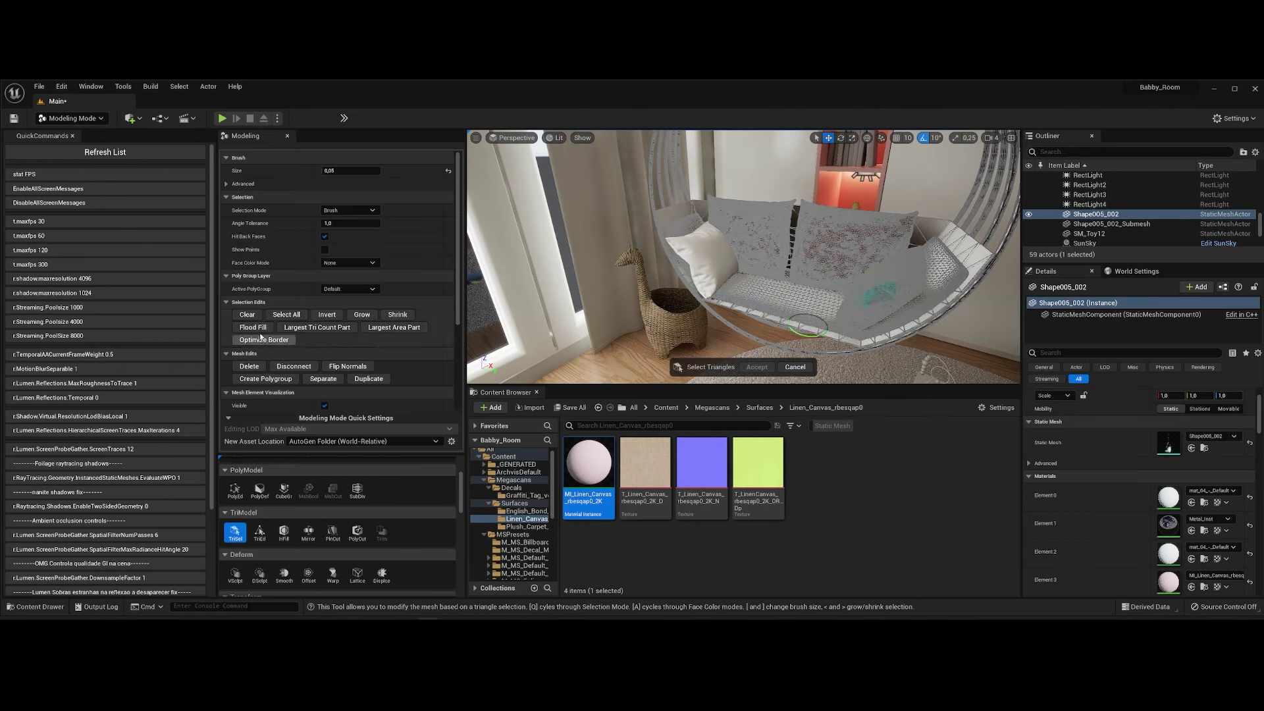
left_click(324, 378)
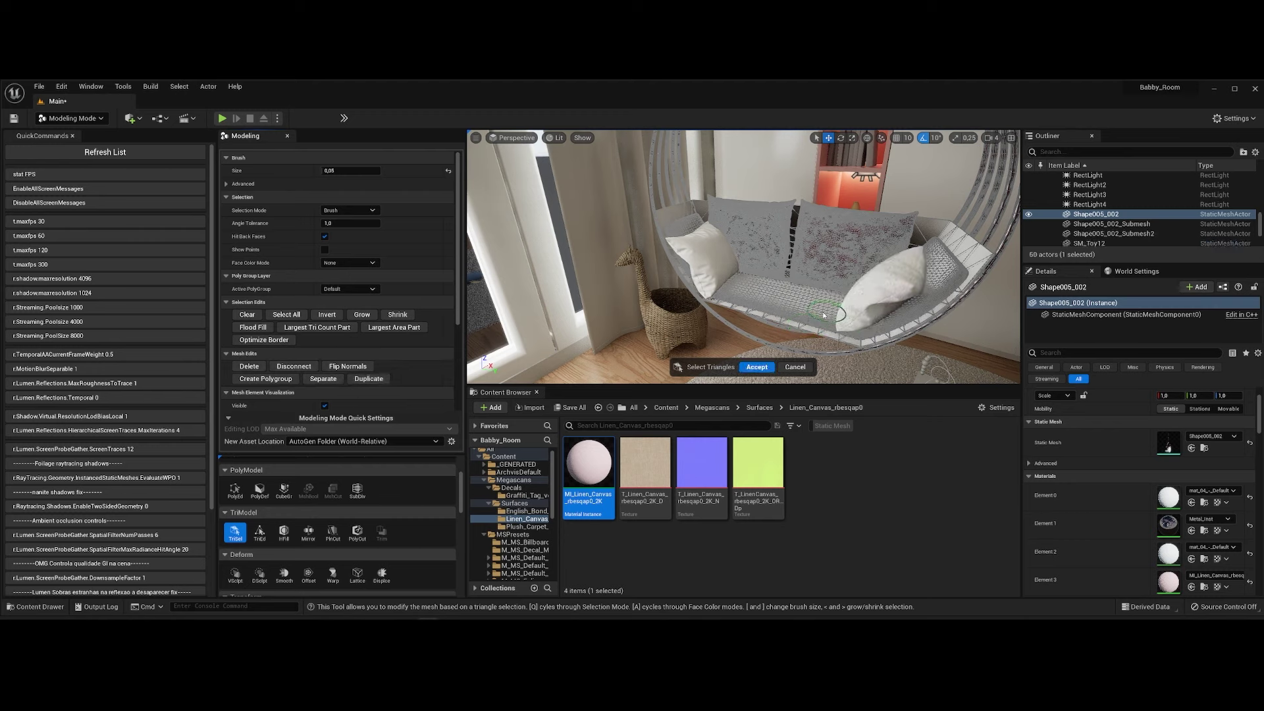
left_click(253, 327)
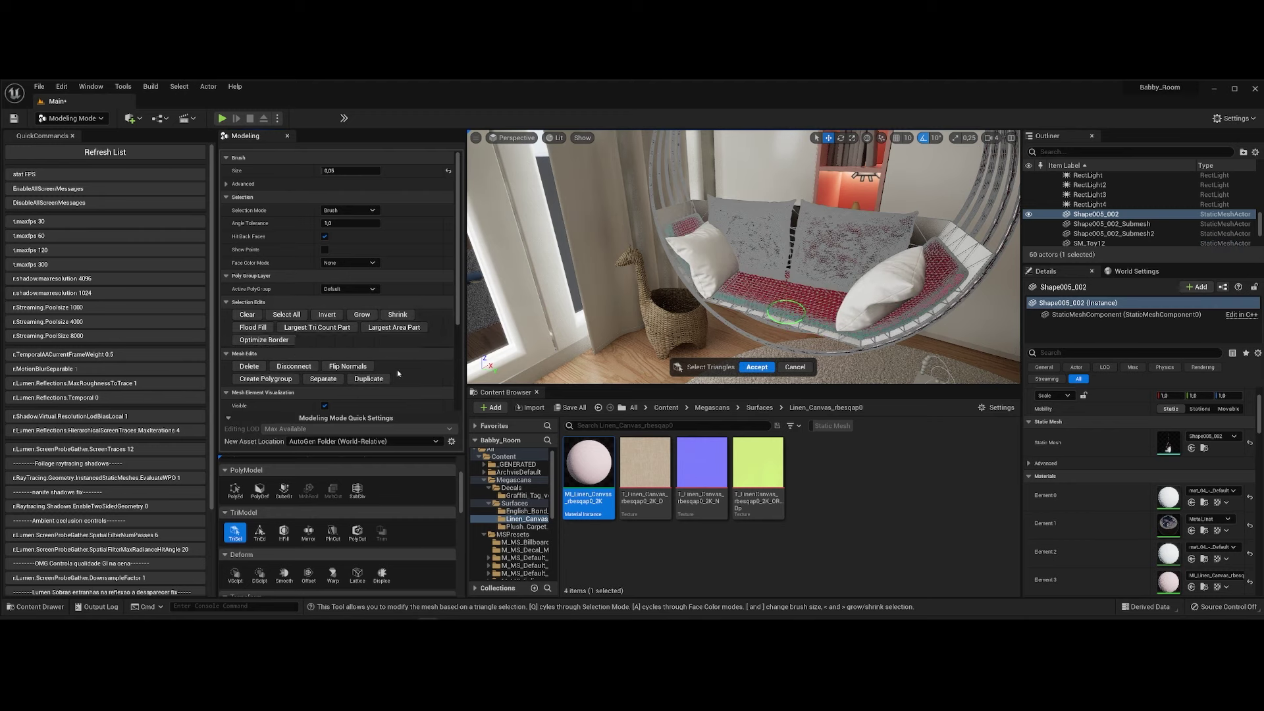
left_click(313, 380)
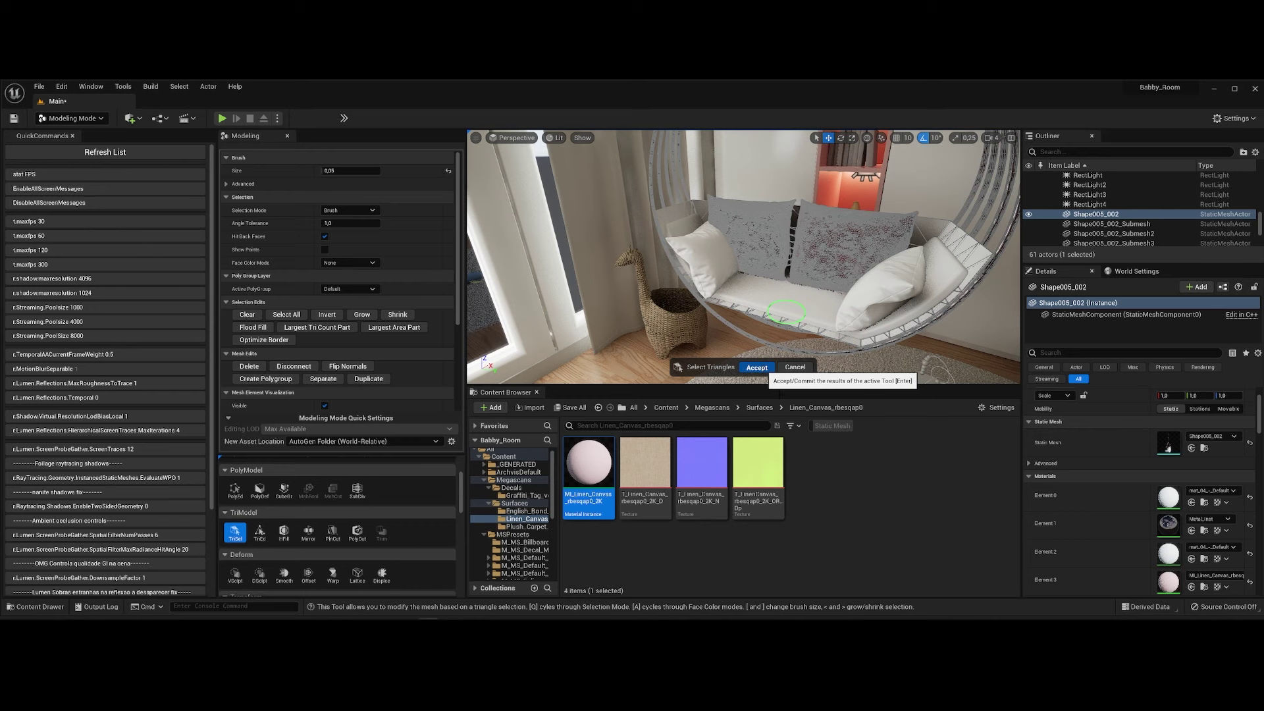
left_click(757, 367)
Save the changed chair content and level.
right_click(804, 300)
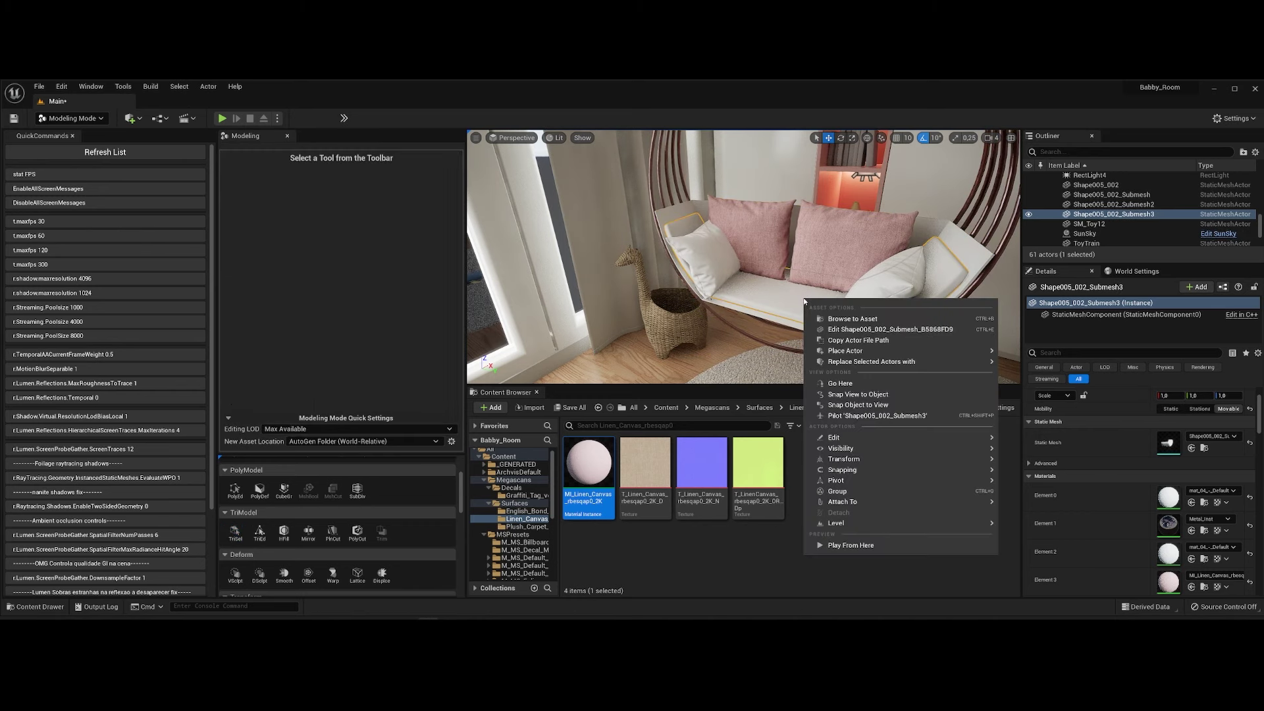
right_click(815, 315)
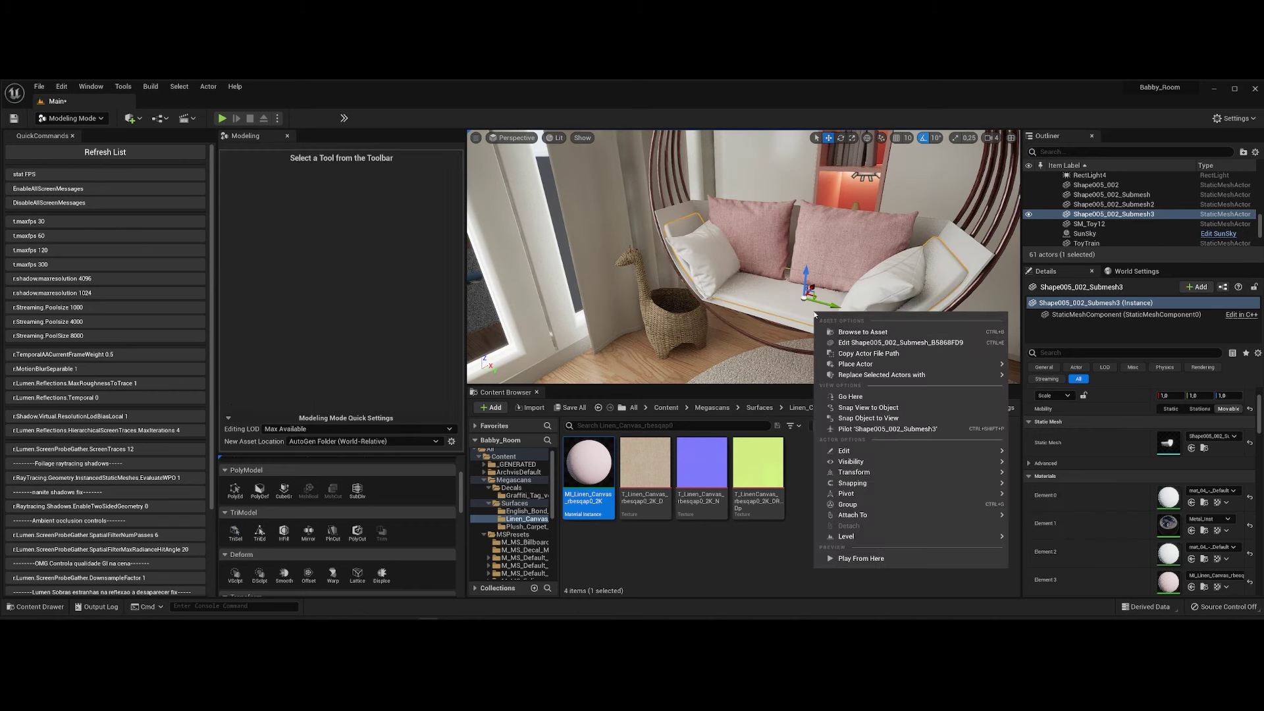
left_click(1067, 498)
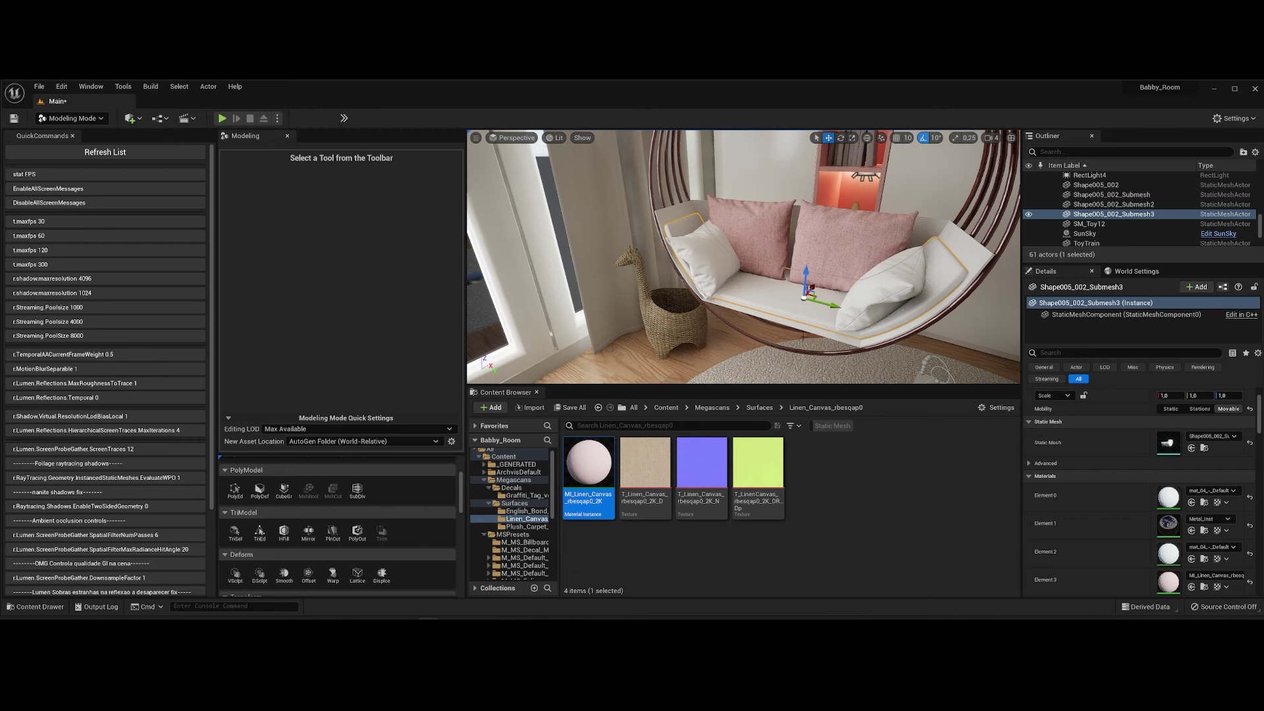
left_click(13, 118)
Save the selected content, then select blanket triangles with TriSel and commit the edit.
left_click(353, 459)
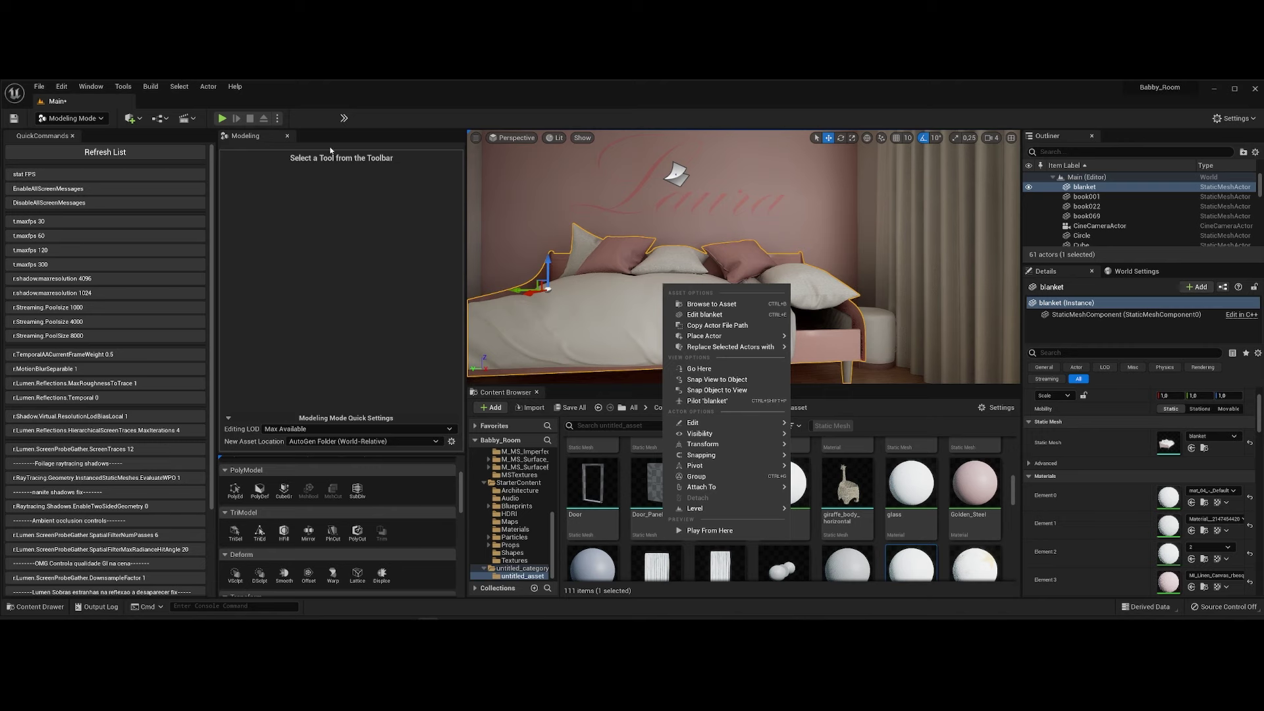
left_click(236, 538)
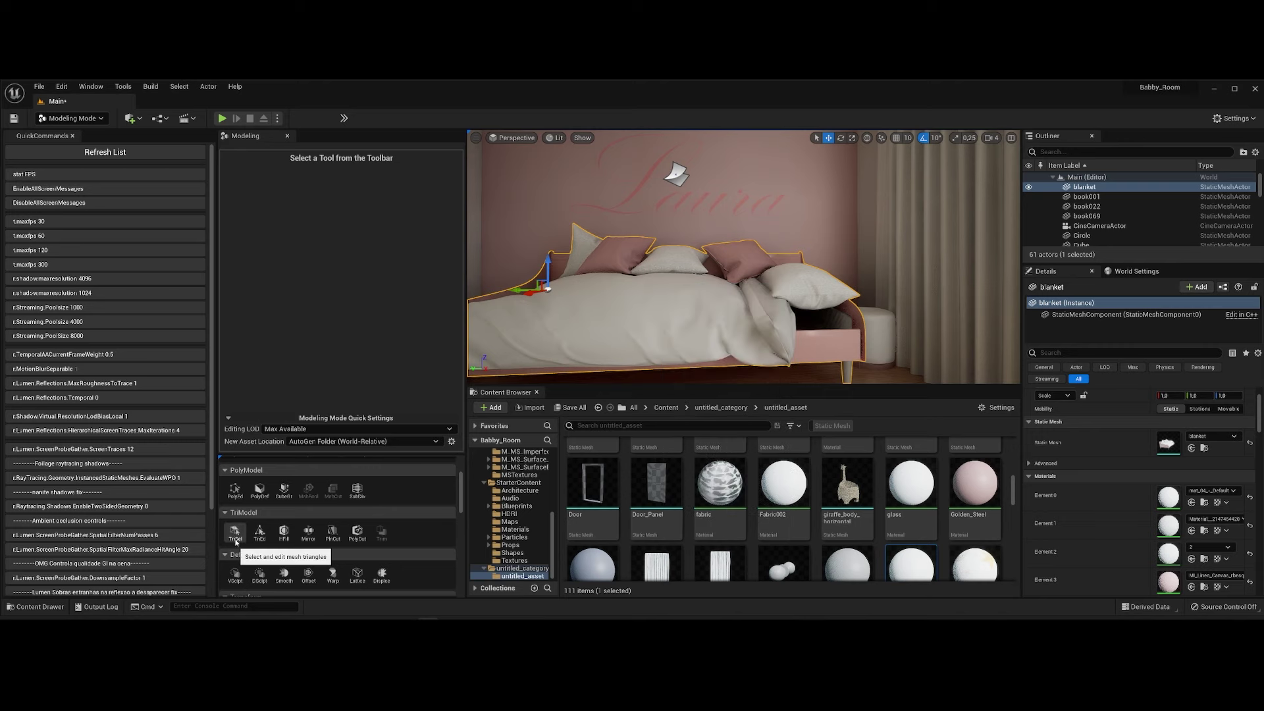
right_click(817, 354)
left_click(837, 319)
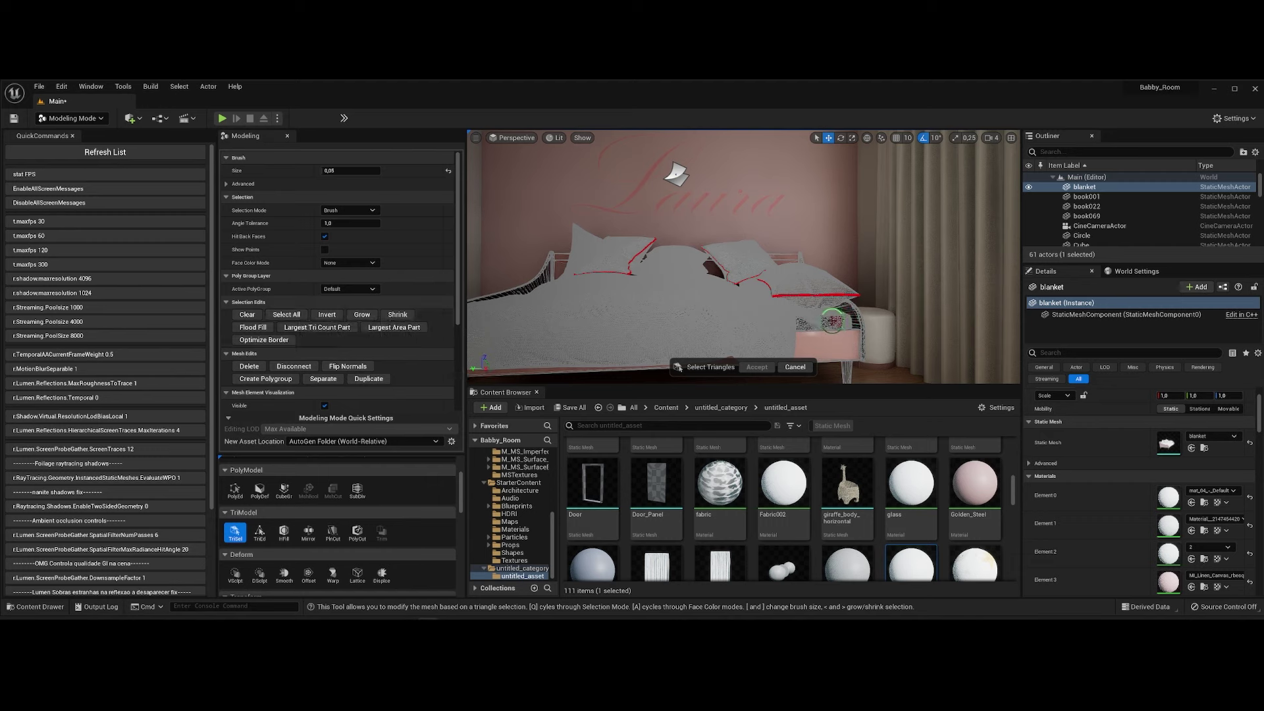
left_click(265, 339)
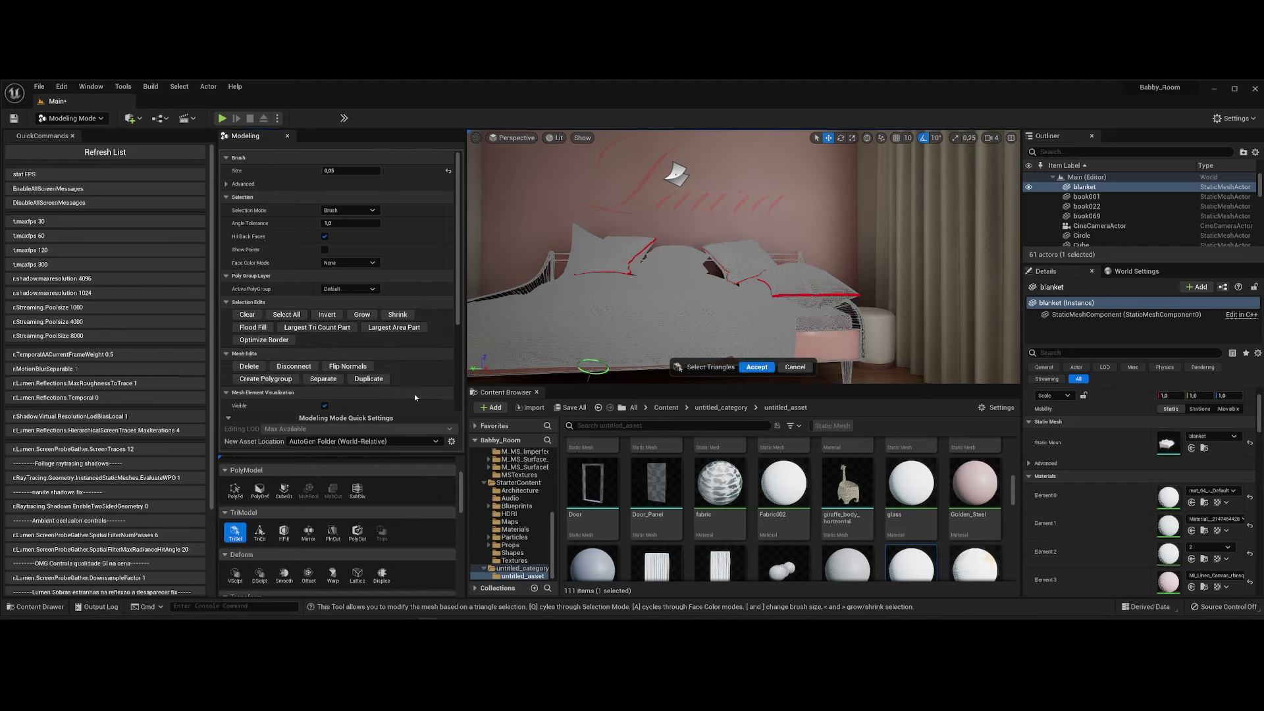
key("Return")
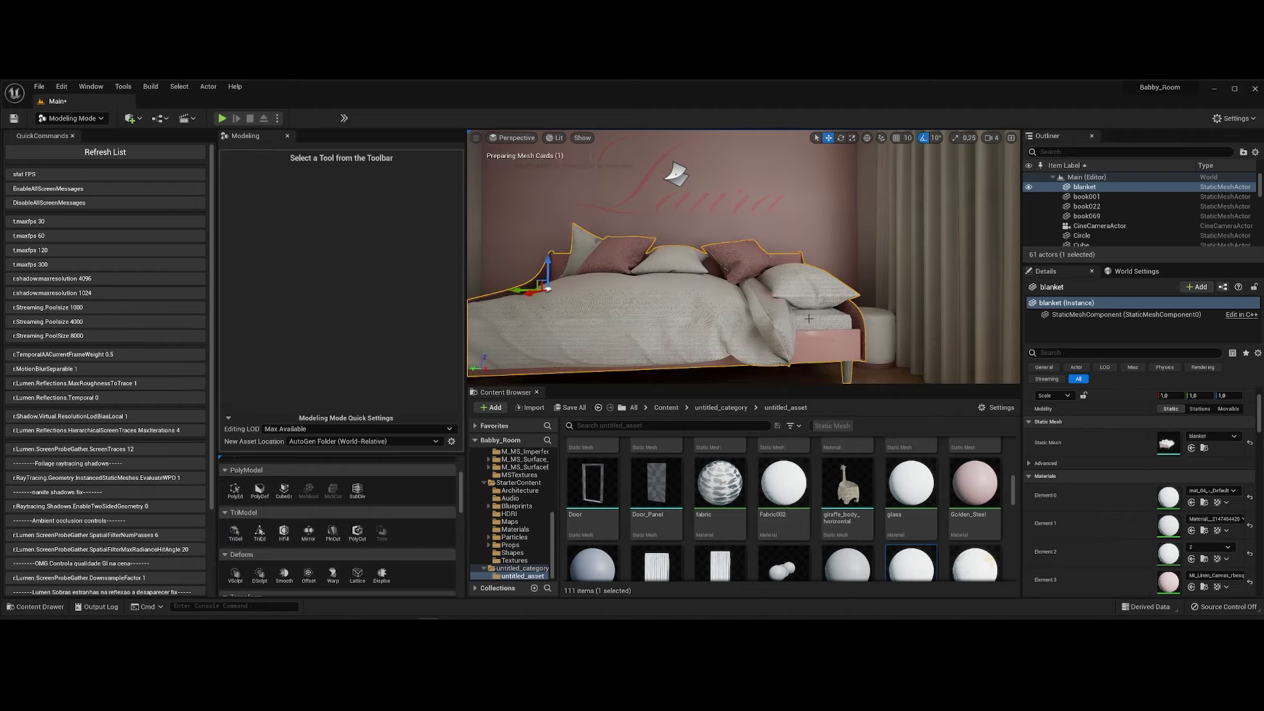
Save the Main level with Ctrl+S.
right_click_drag(815, 331, 815, 331)
key("ctrl+s")
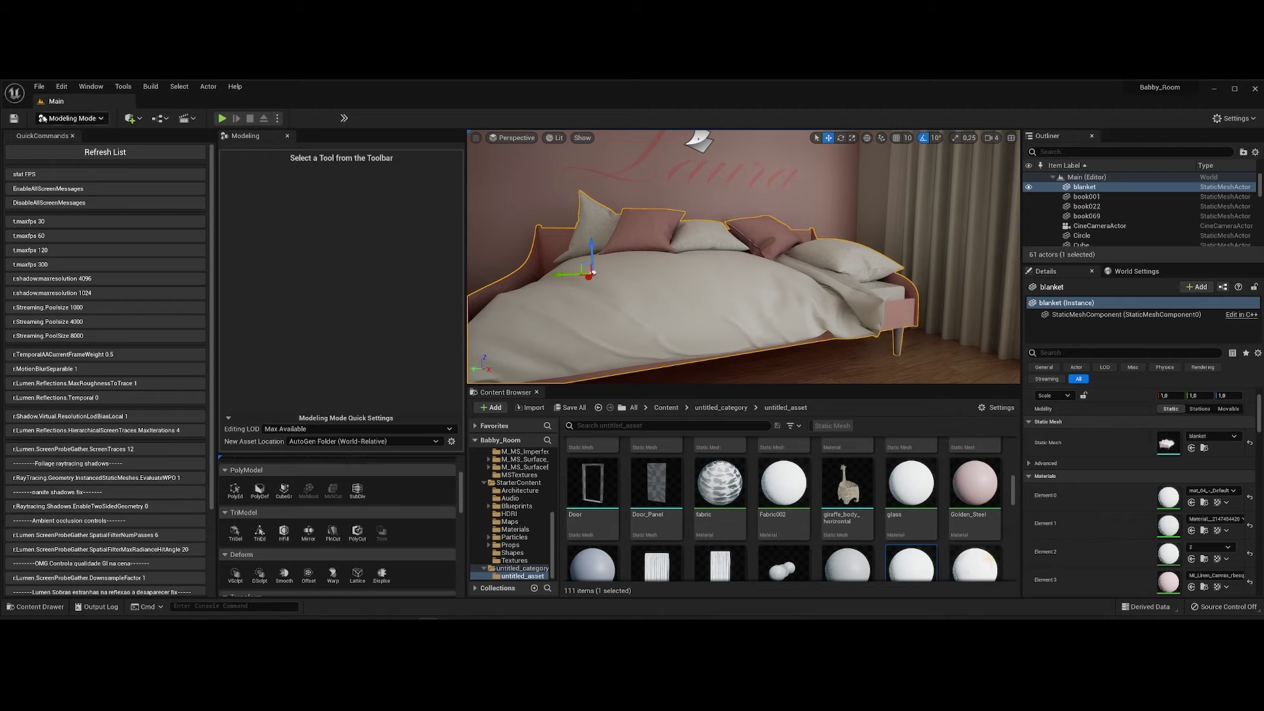
right_click_drag(644, 300, 744, 300)
Back in Select Mode, duplicate mat_04 as Blanketc and apply it to the bed's blanket.
key("a")
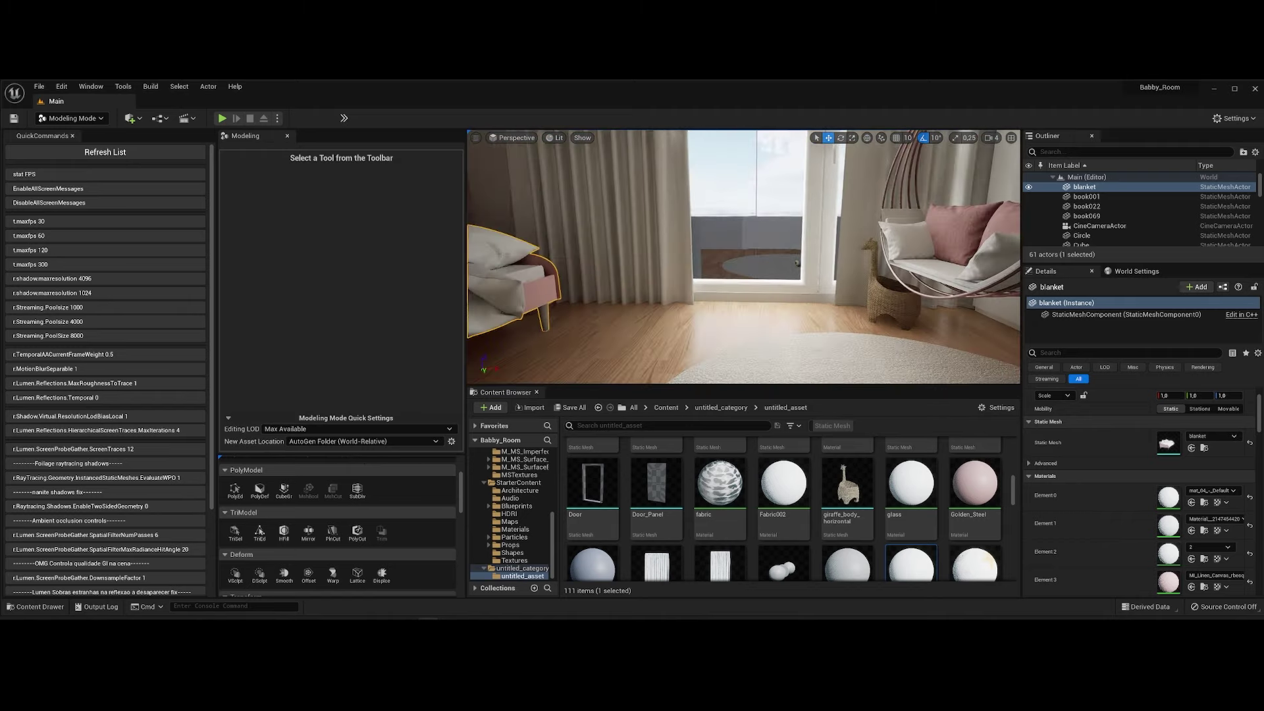
left_click(77, 134)
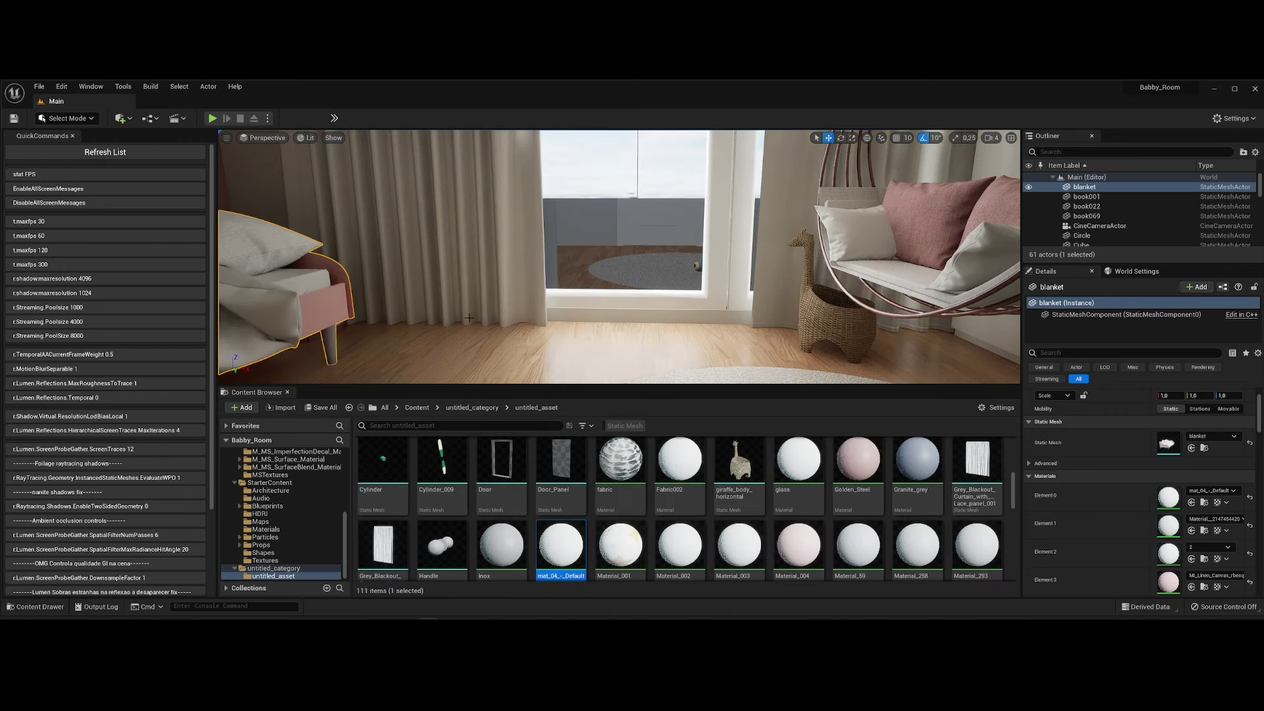
key("f")
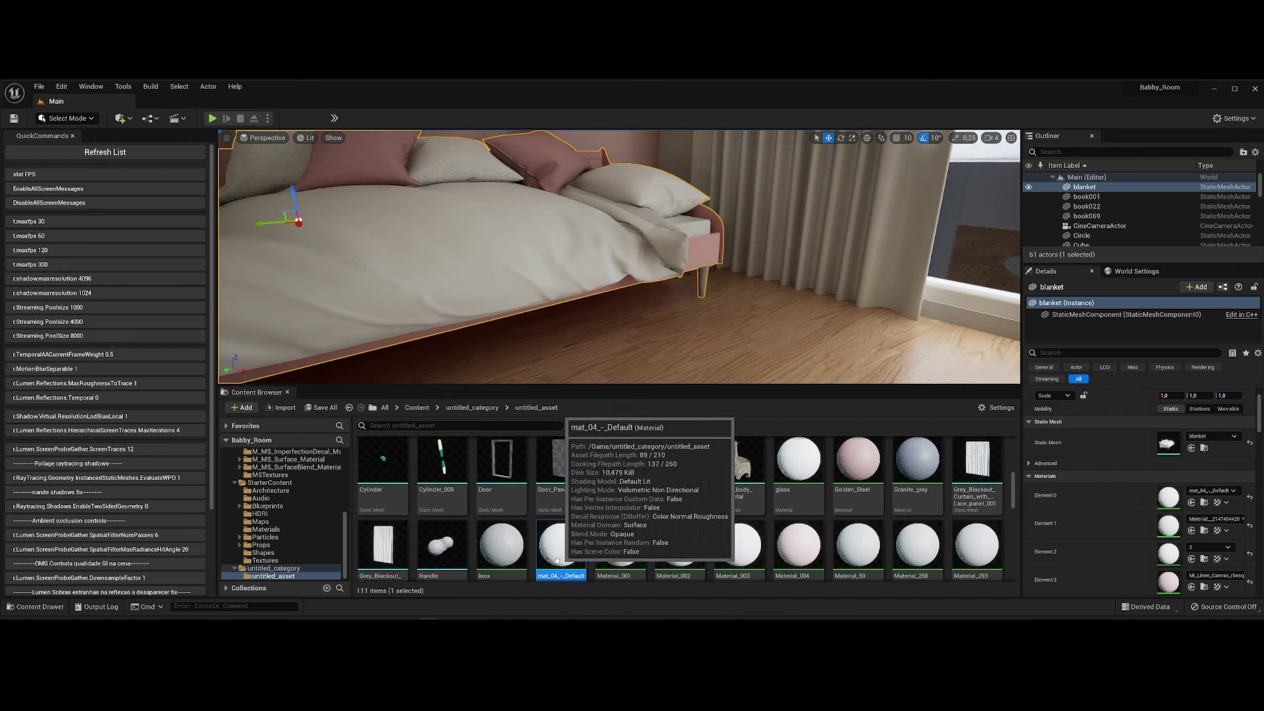
right_click(557, 560)
left_click(640, 327)
type("Blanketc")
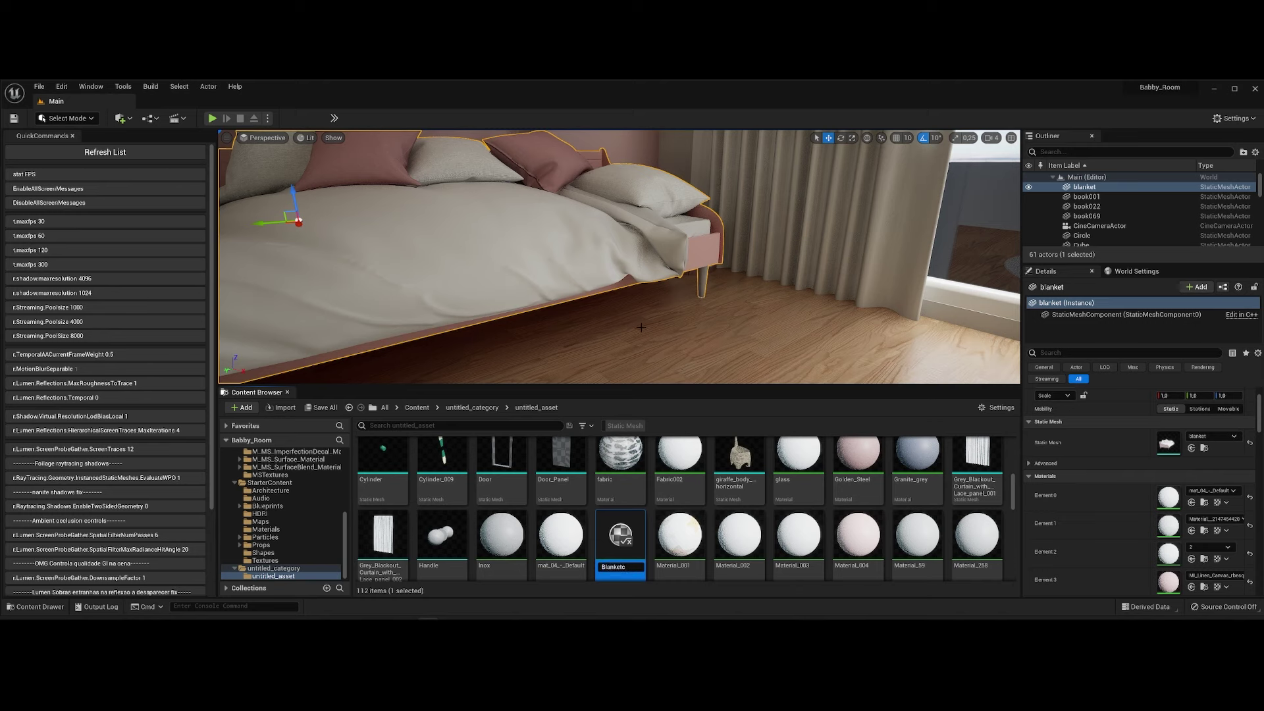
key("Return")
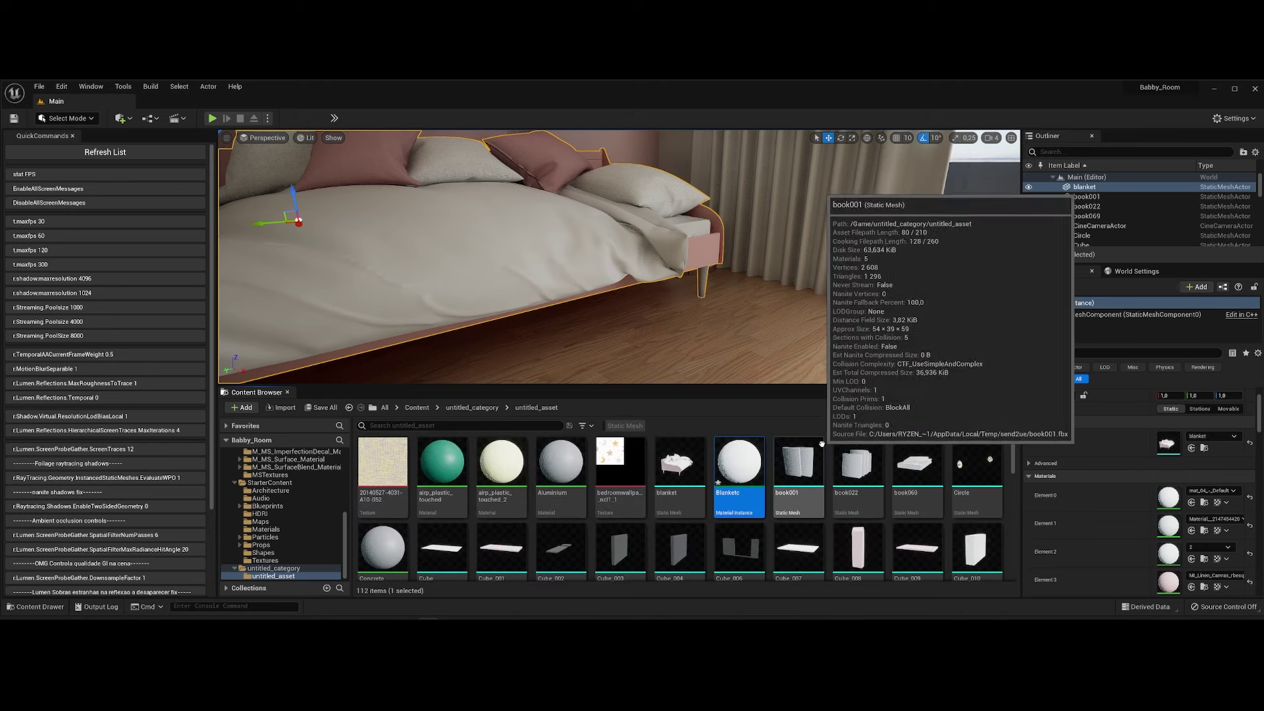
left_click_drag(739, 464, 543, 272)
double_click(741, 472)
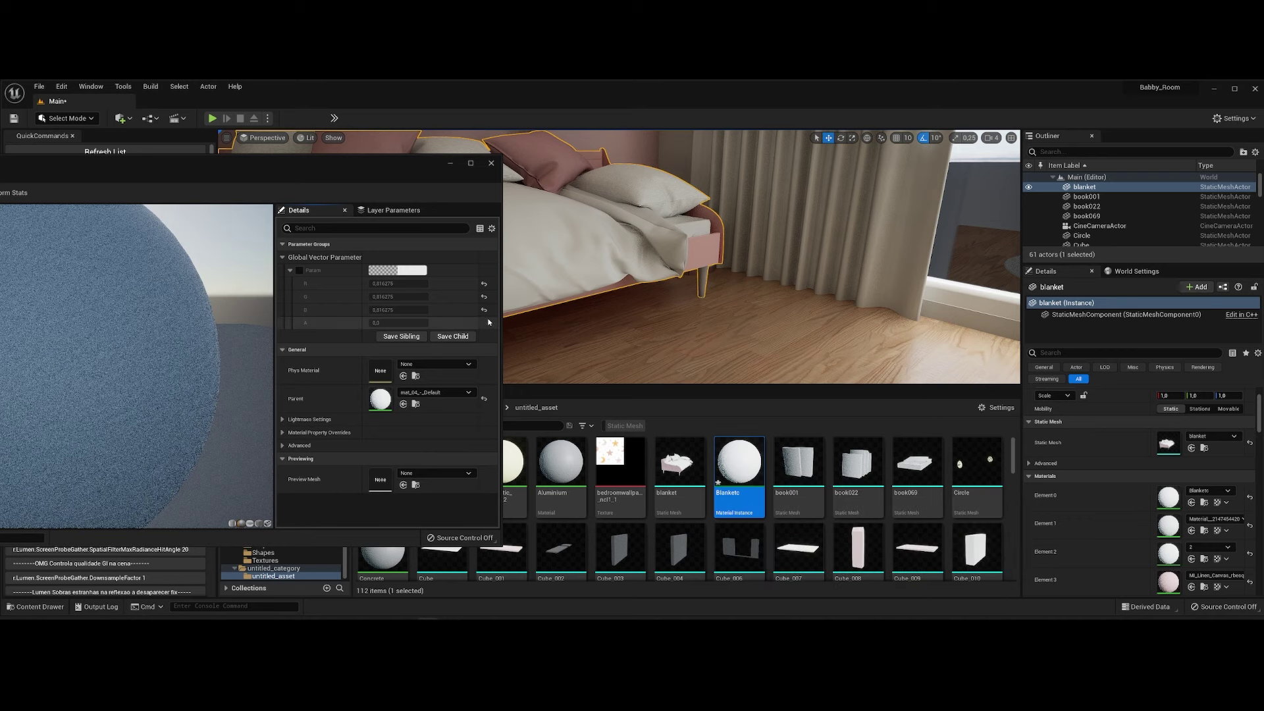
left_click(491, 164)
Create a new material named Blanket2, find it with a 'blan' search and open it.
scroll(658, 507, "down", 10)
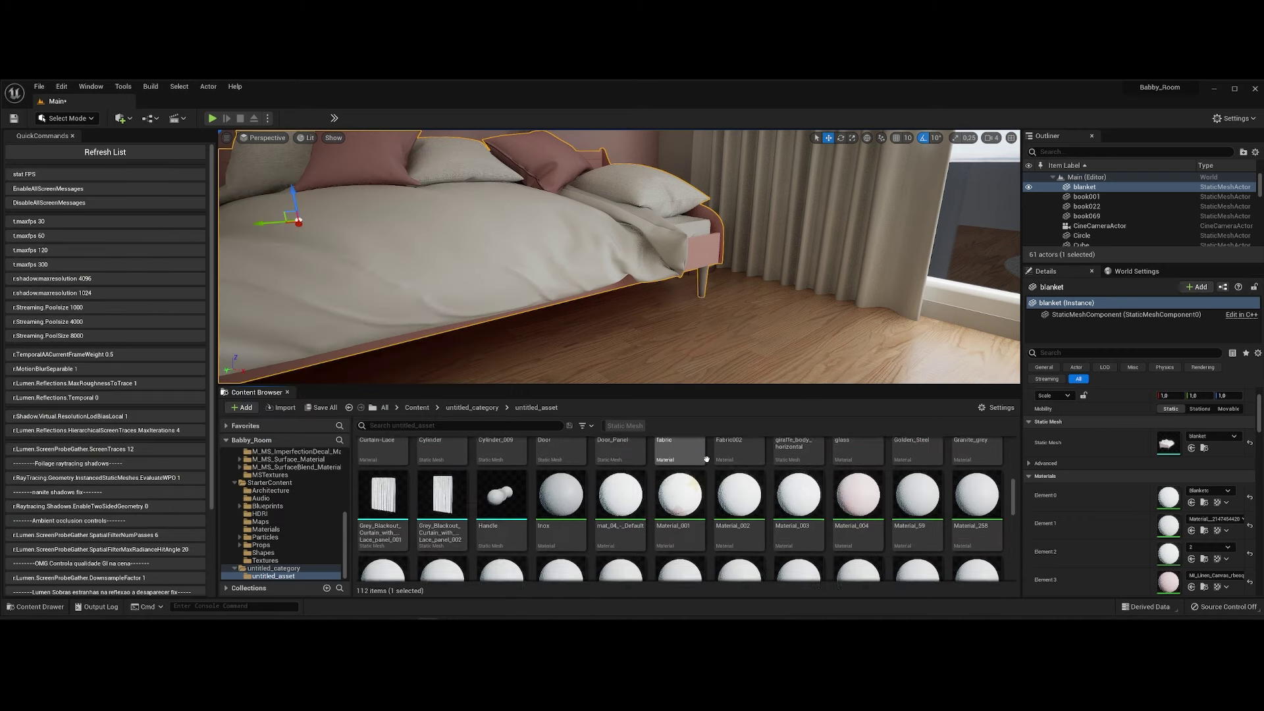
right_click(506, 513)
left_click(550, 283)
type("Blanket2")
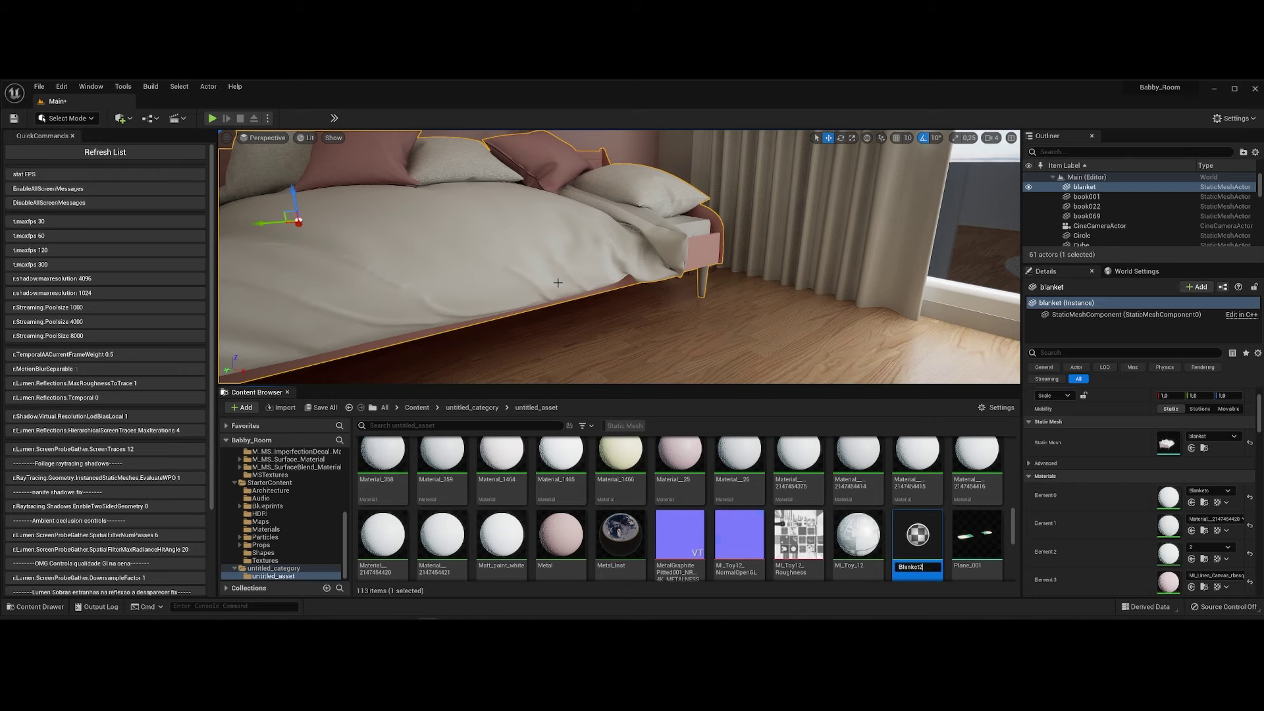
key("Return")
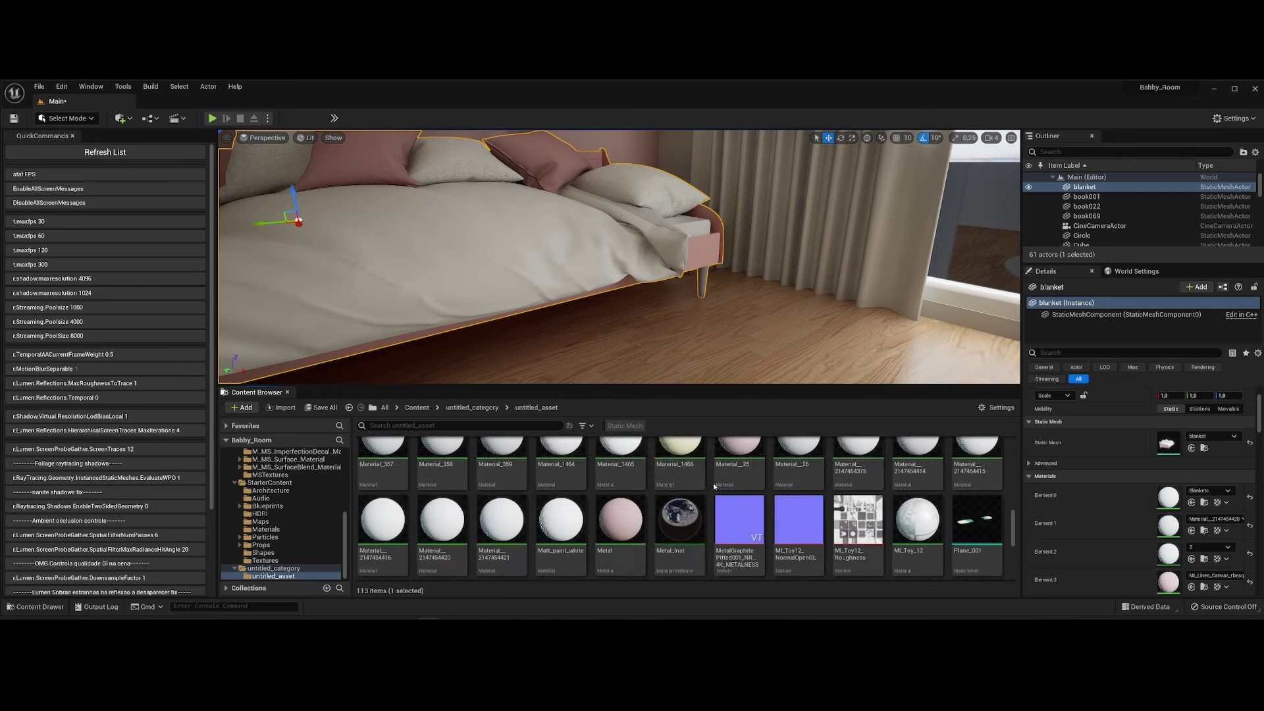
scroll(742, 478, "down", 5)
scroll(742, 479, "up", 3)
left_click(461, 426)
type("blan")
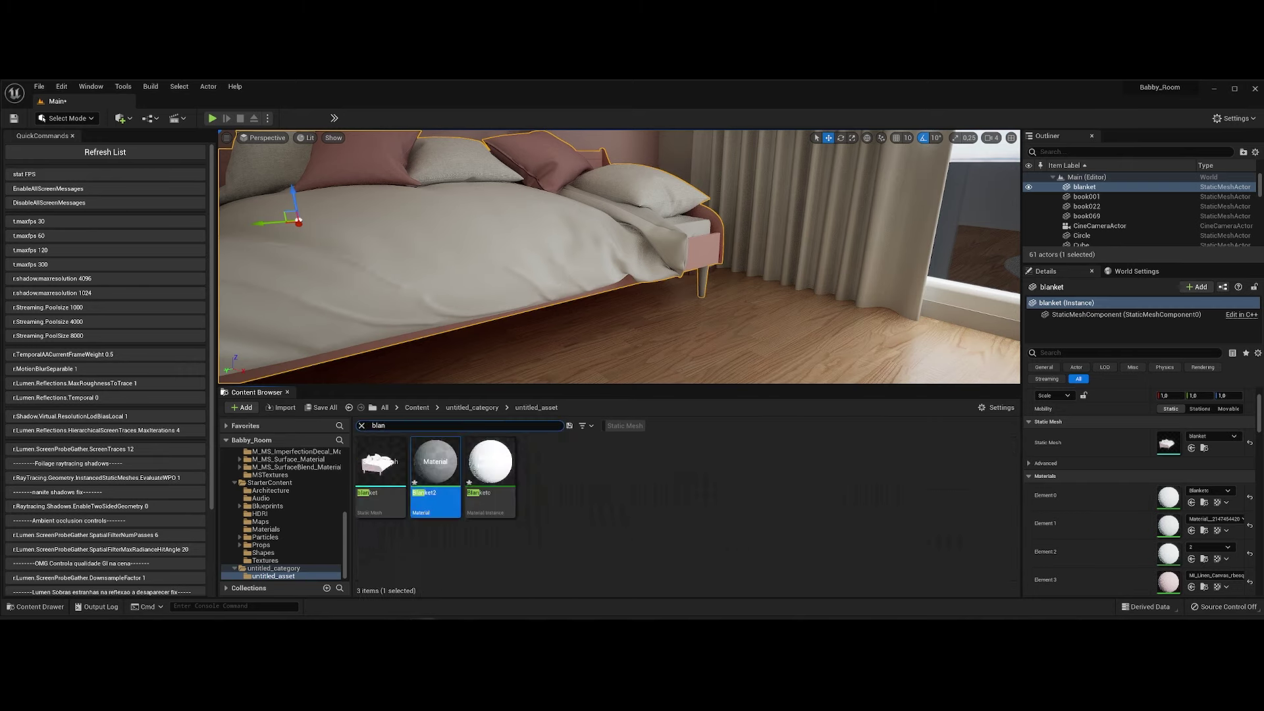
double_click(435, 463)
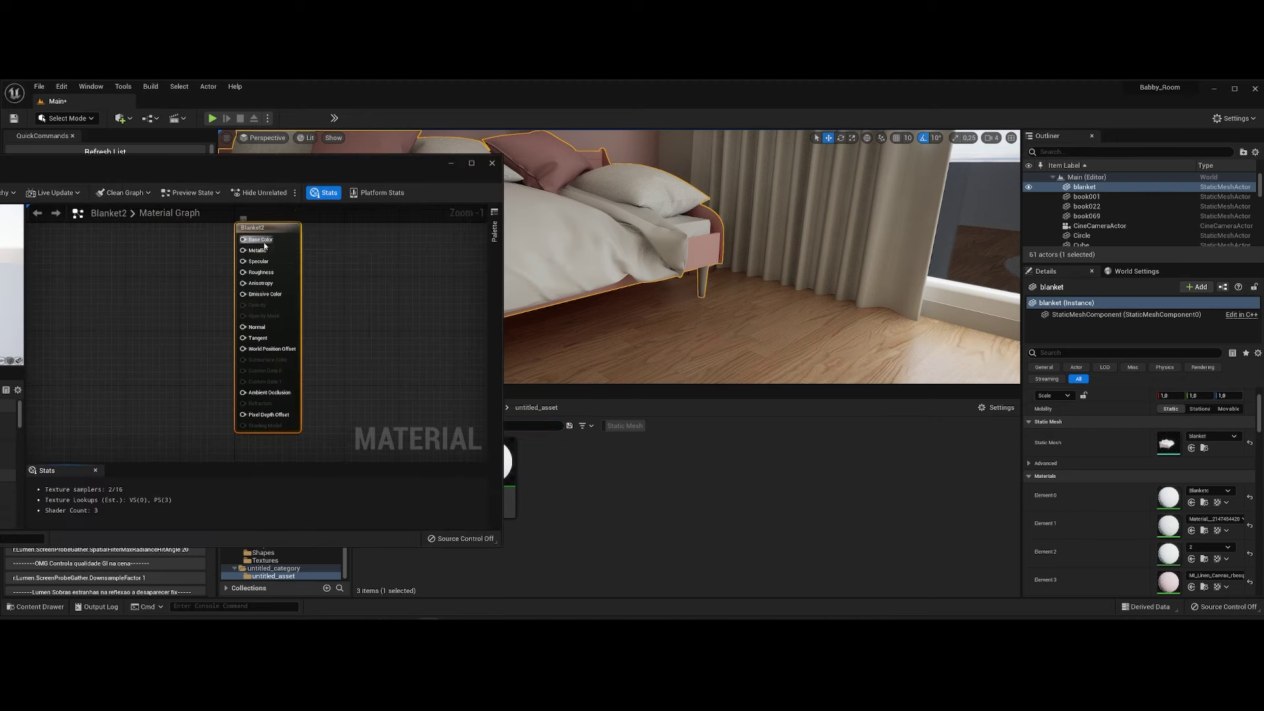
Try importing the blanket image, dismissing the replace-existing-asset prompt.
left_click(451, 162)
right_click(579, 481)
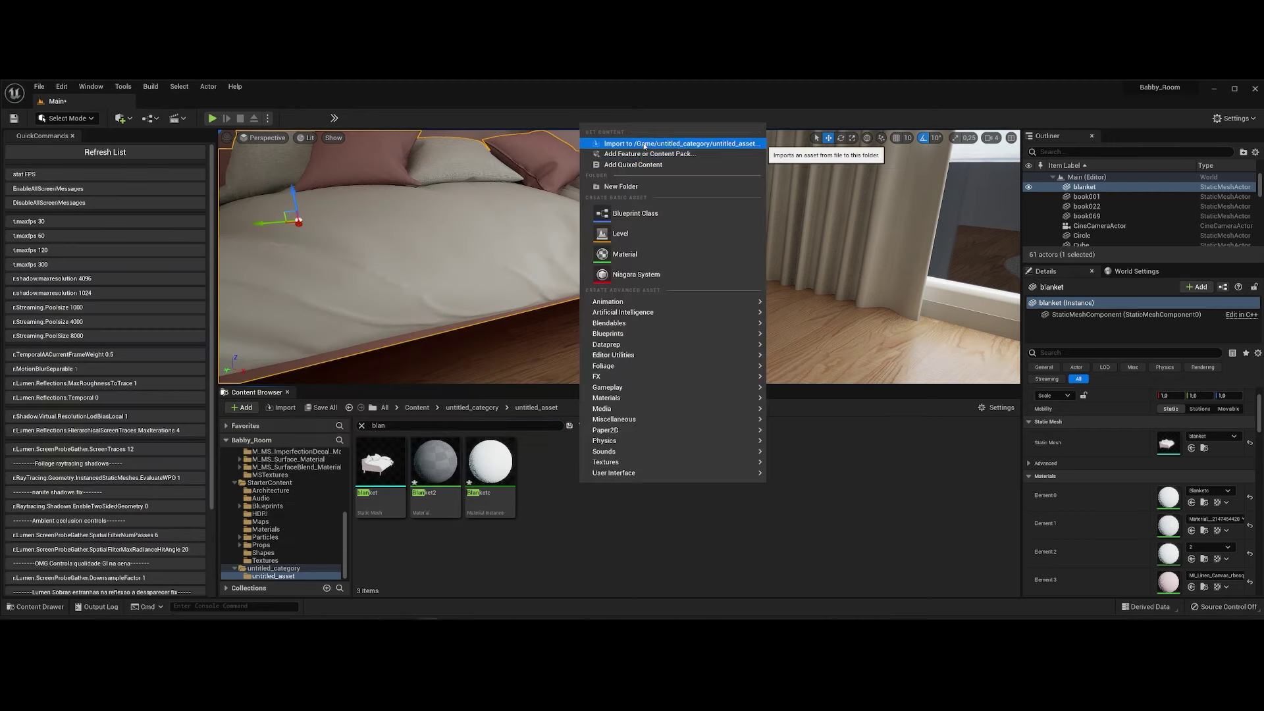
left_click(645, 146)
left_click(252, 106)
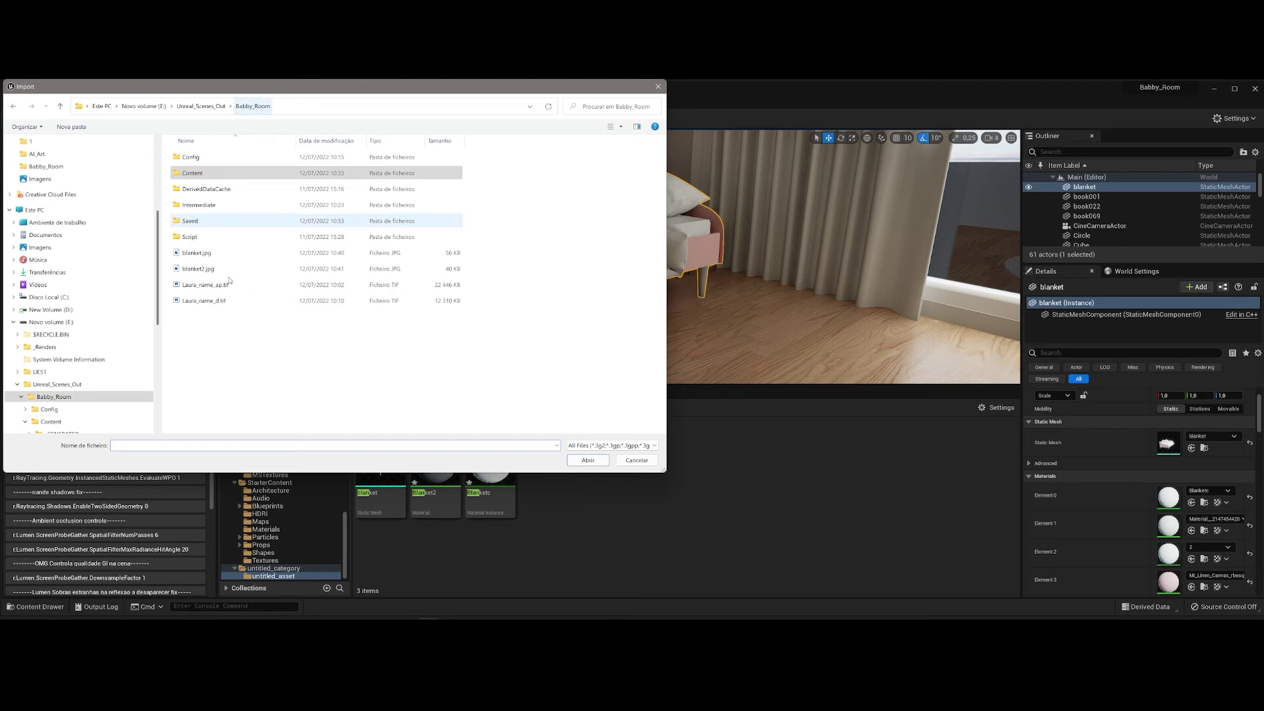
double_click(217, 268)
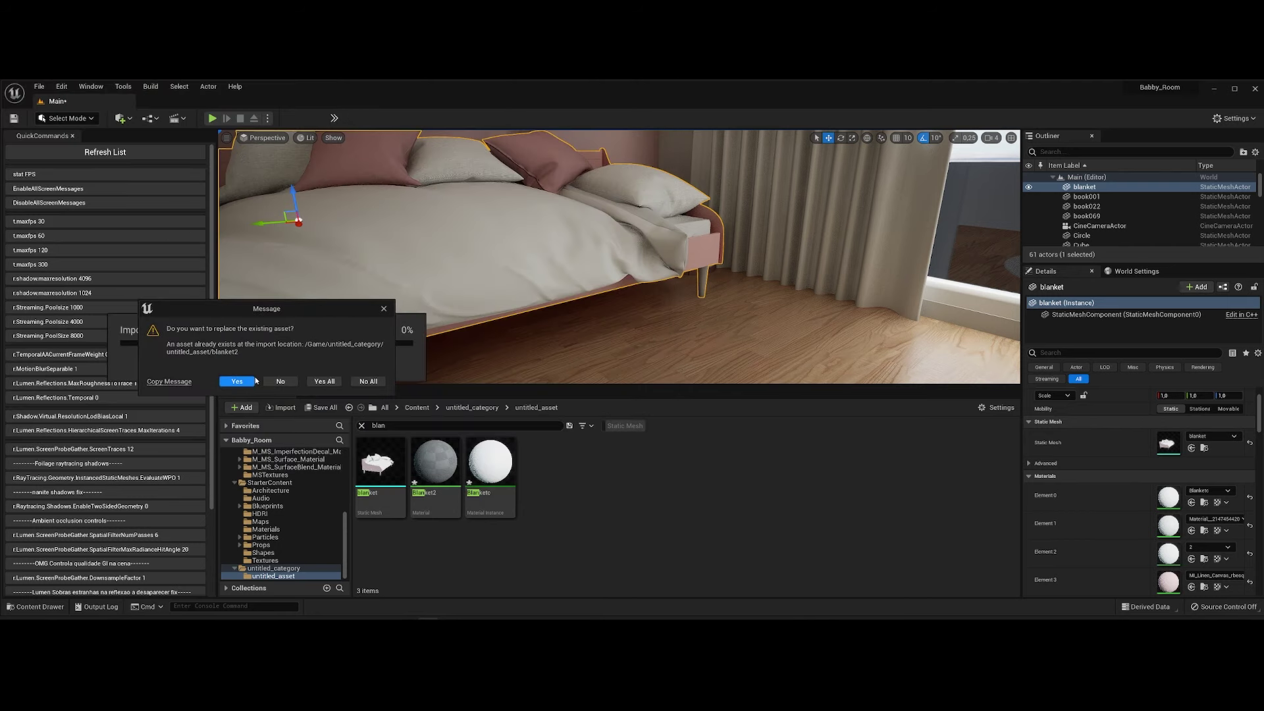
left_click(364, 383)
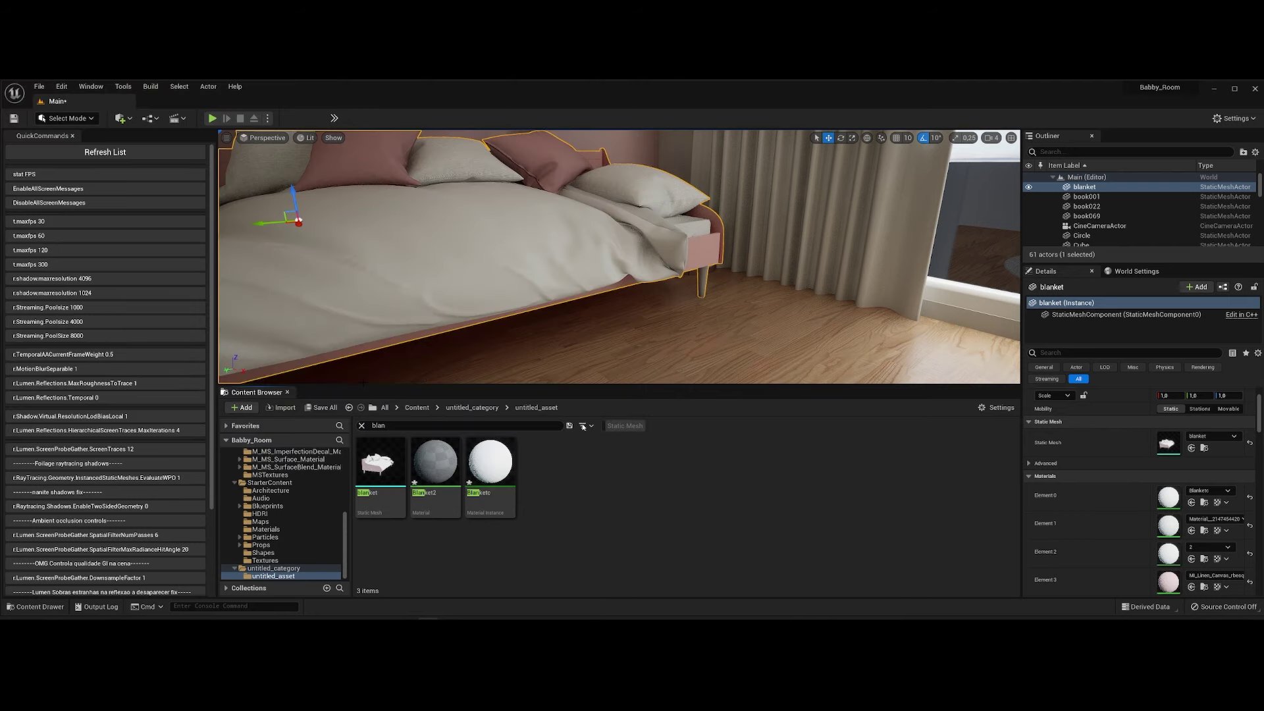
left_click(362, 427)
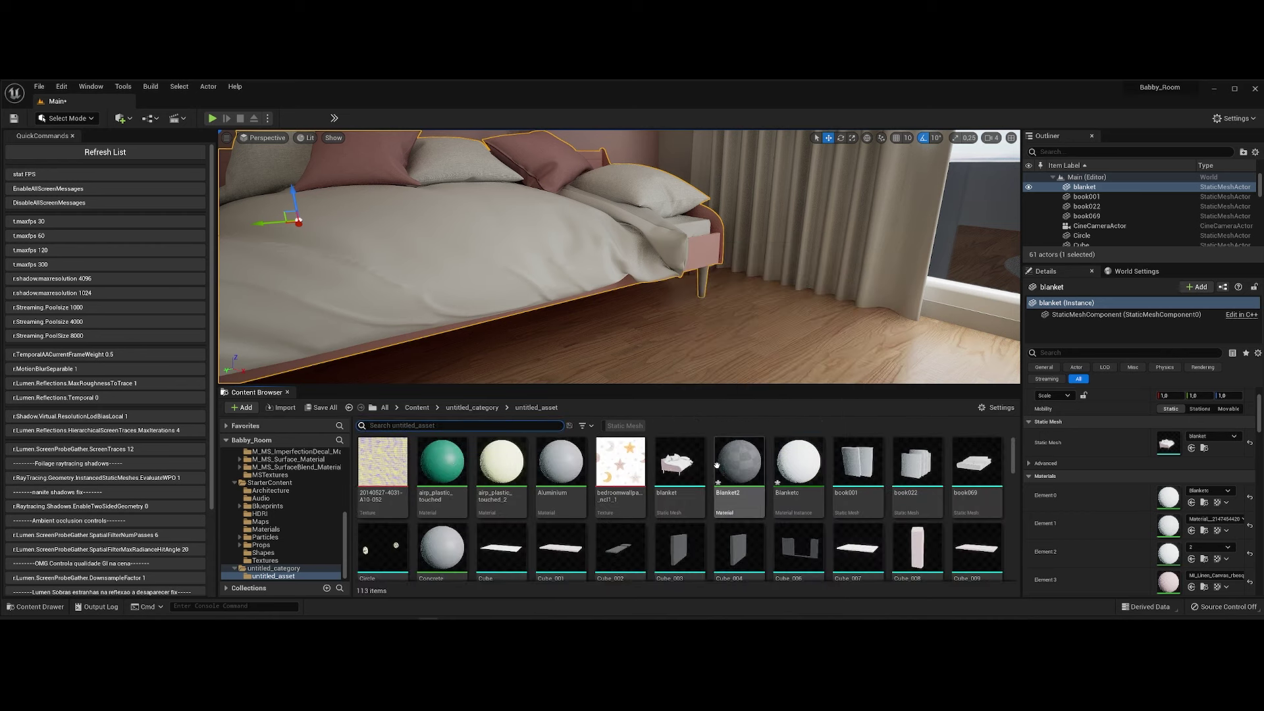
Import the image renamed to blanket22.jpg and select the new blanket22 texture.
scroll(984, 483, "down", 3)
scroll(984, 483, "down", 10)
right_click(579, 544)
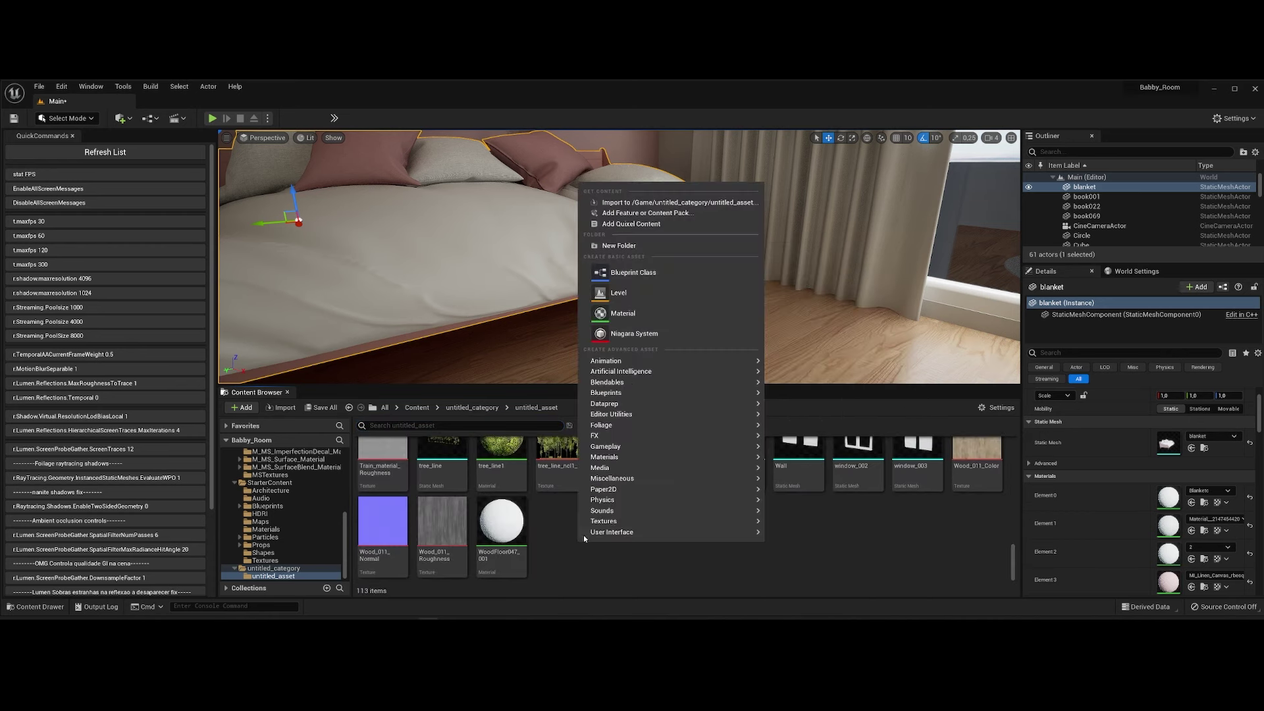
left_click(658, 202)
right_click(201, 268)
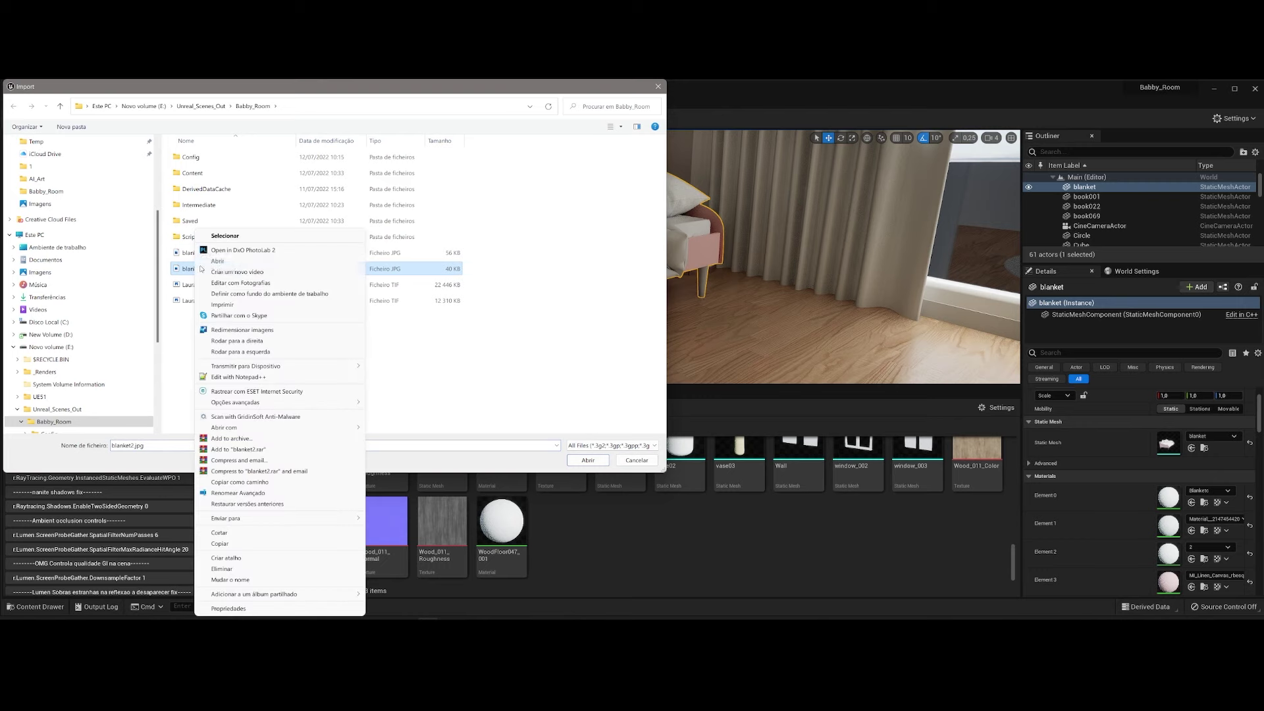
left_click(231, 579)
type("blanket22.jpg")
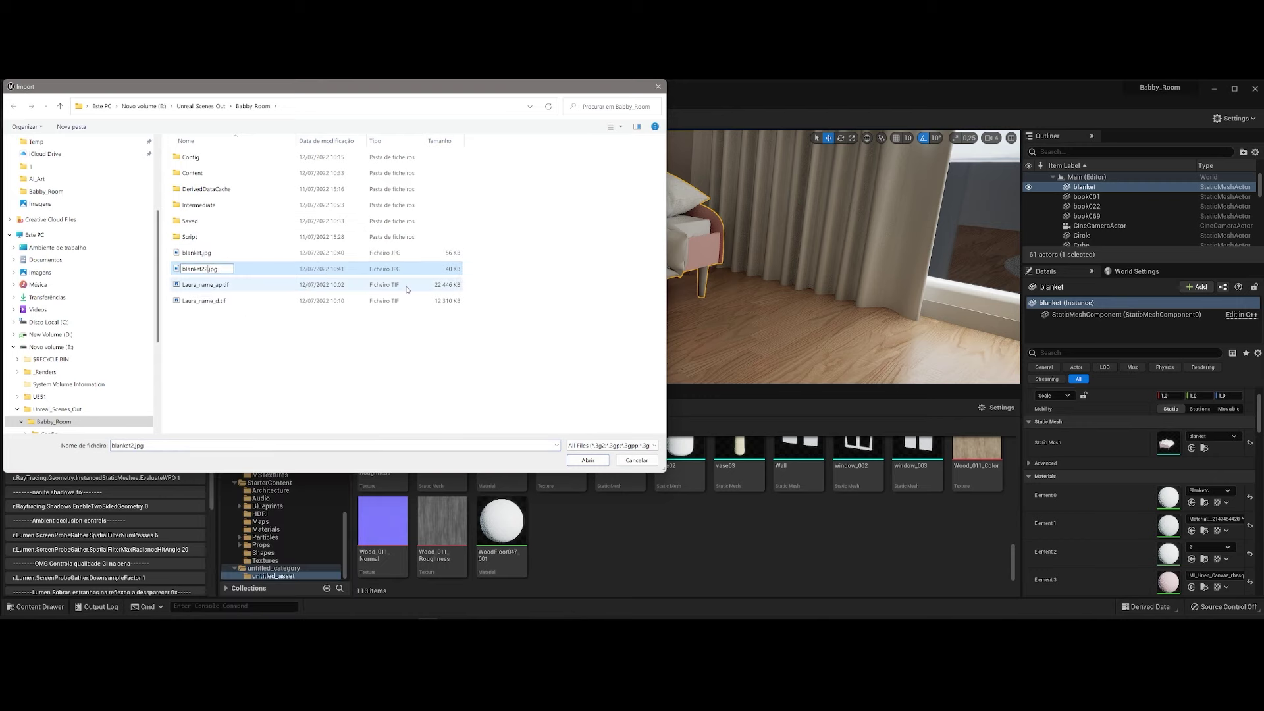
key("Return")
key("Return")
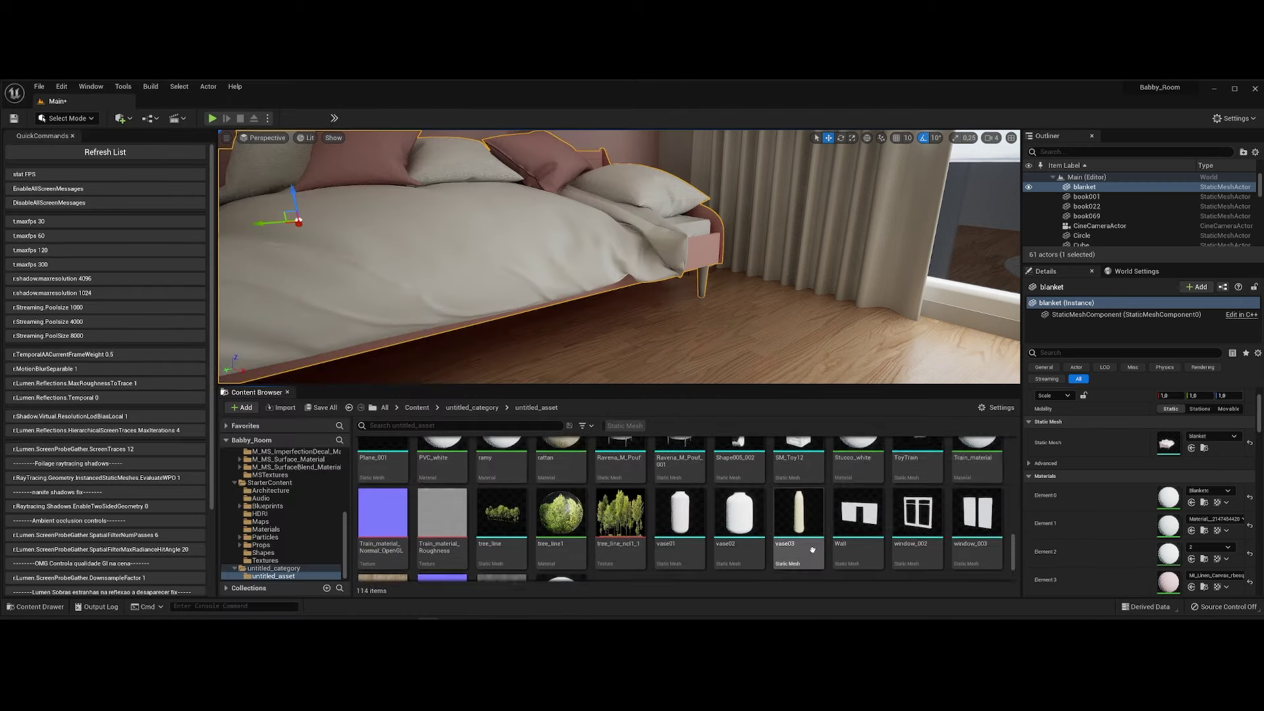
scroll(868, 538, "up", 1)
type("blan")
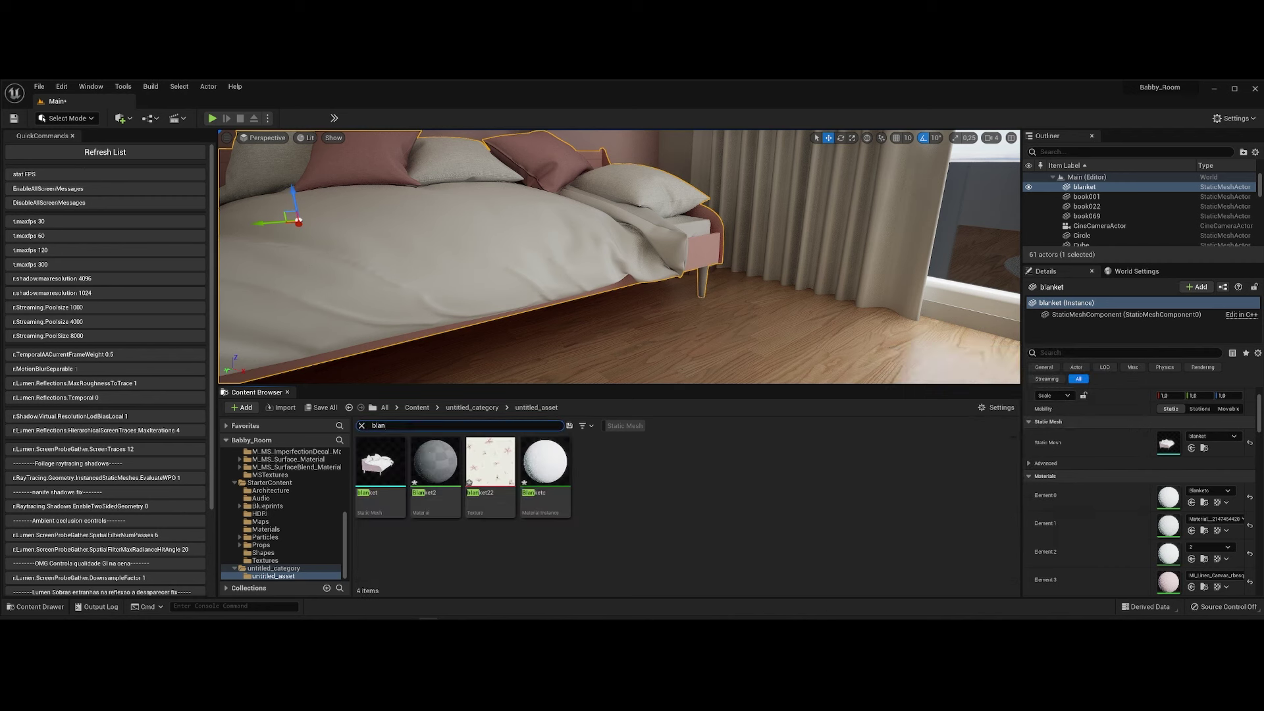
left_click(490, 473)
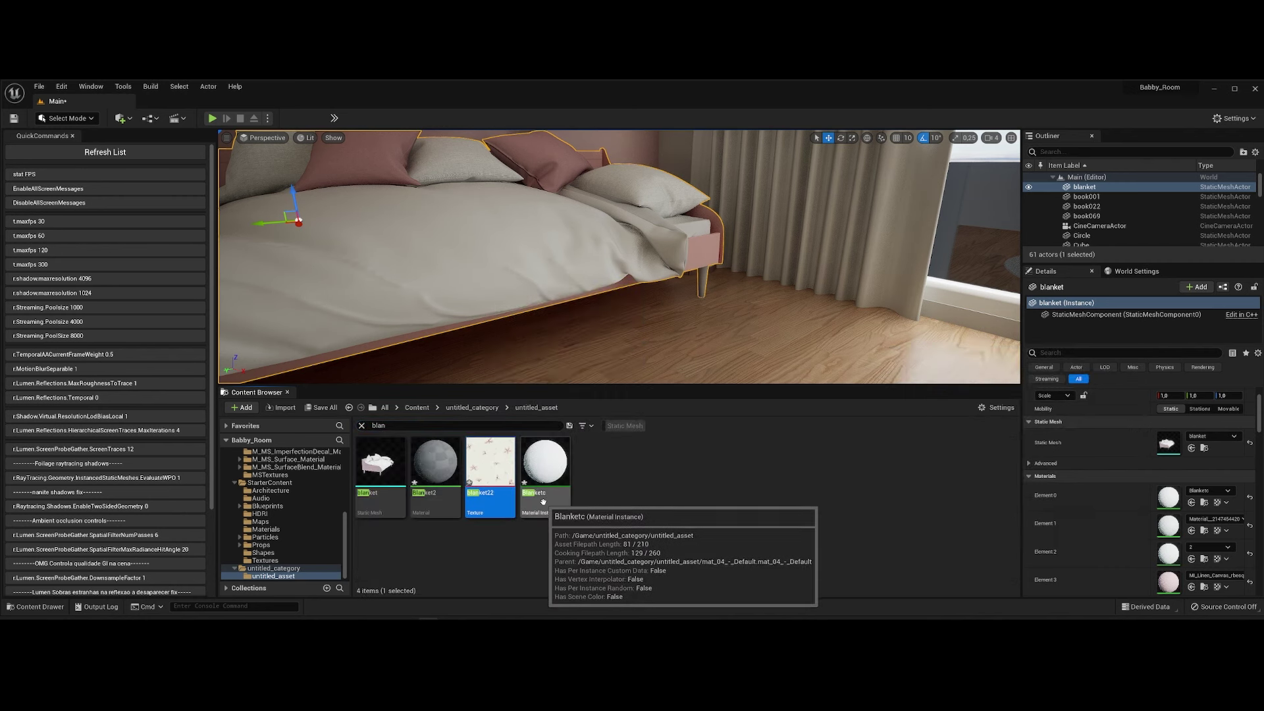
Add blanket22 to Blanket2 as a Texture Sample parameter named Albedo and save.
double_click(435, 464)
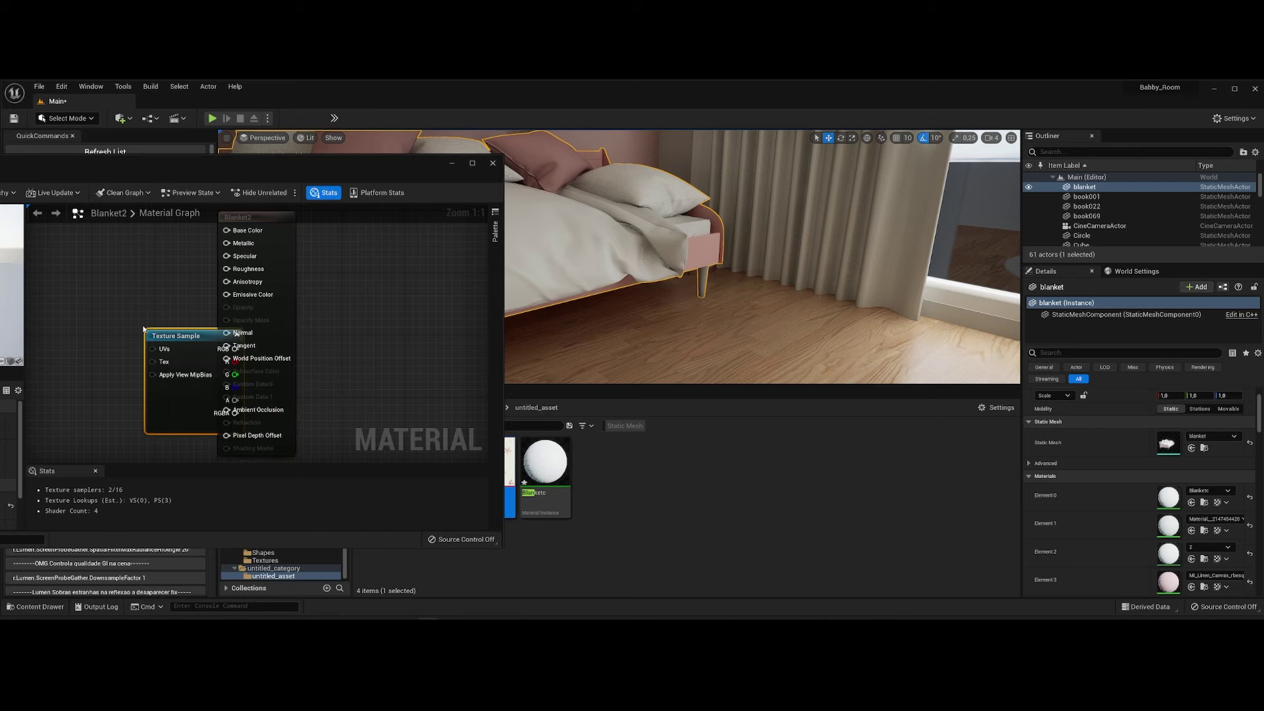
left_click_drag(510, 467, 161, 261)
right_click(119, 247)
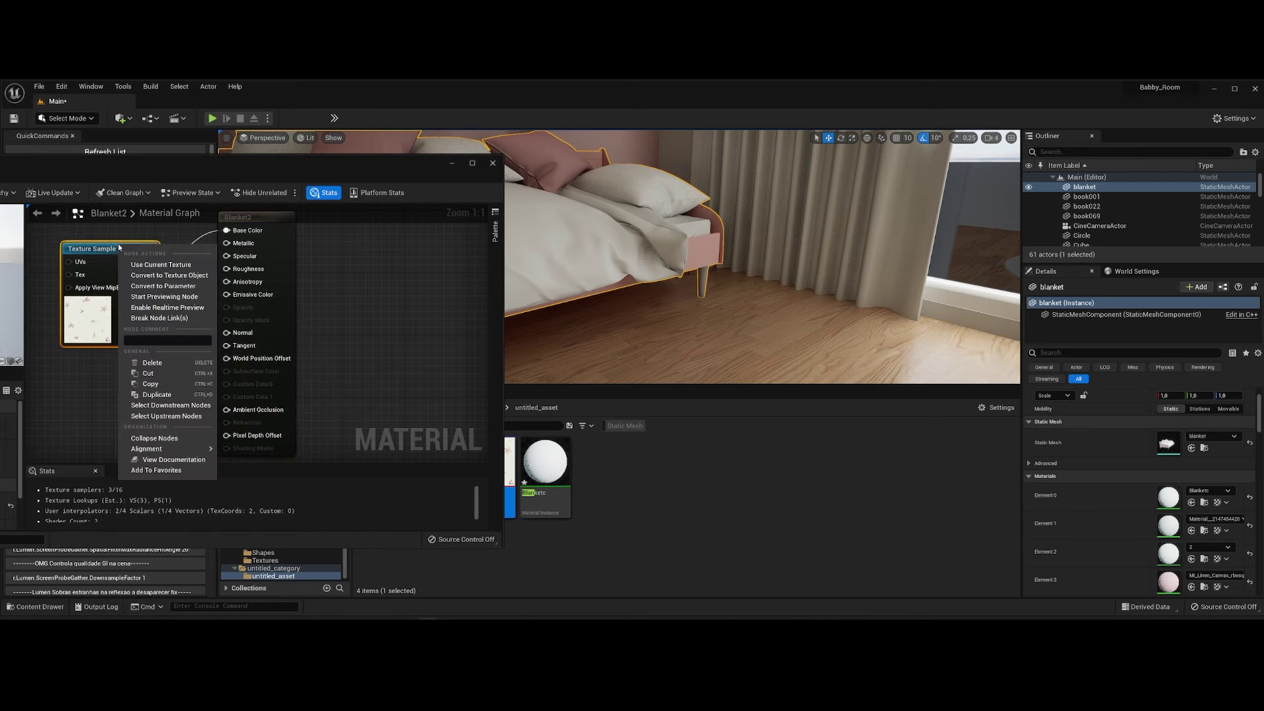
left_click(180, 286)
type("Albedo")
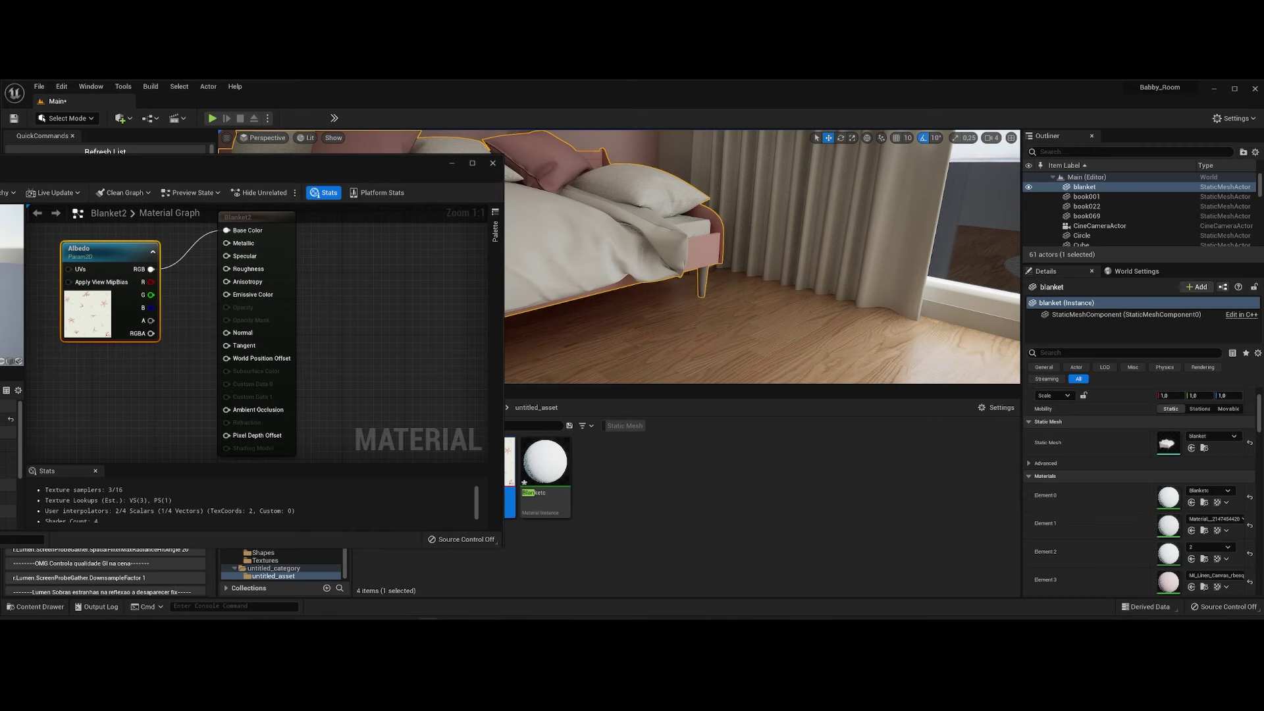
key("ctrl+s")
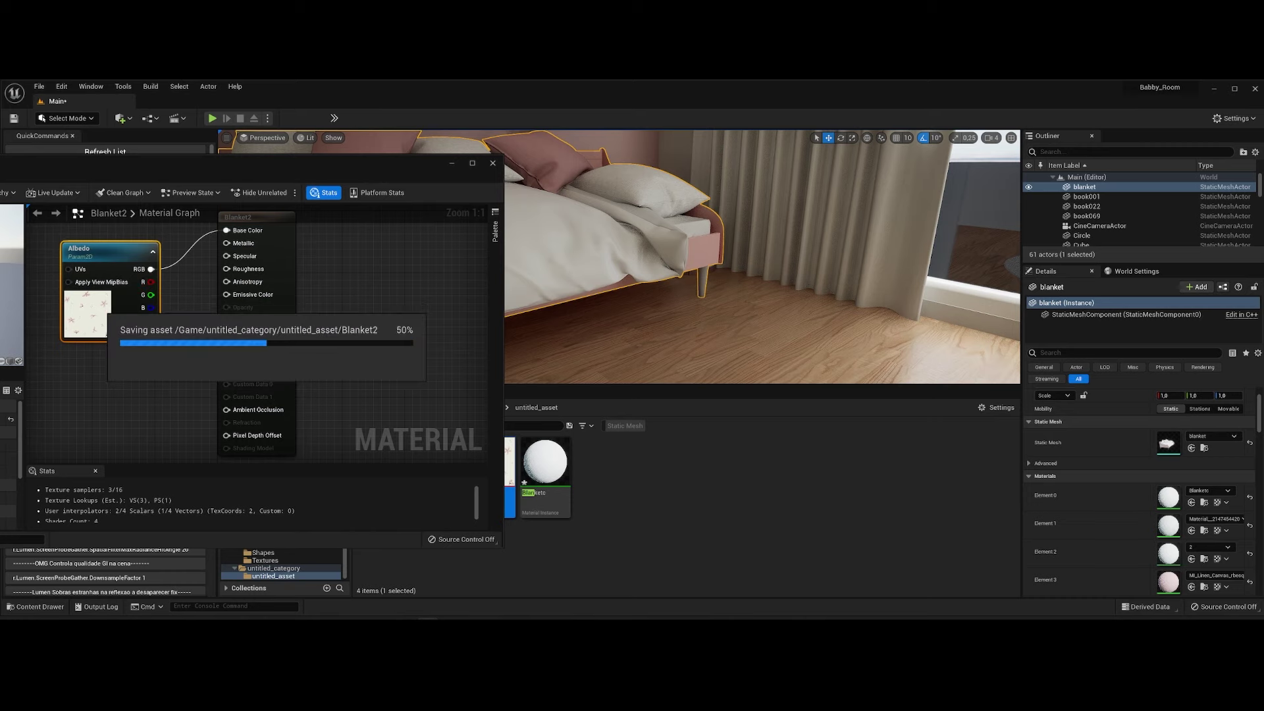
left_click(168, 155)
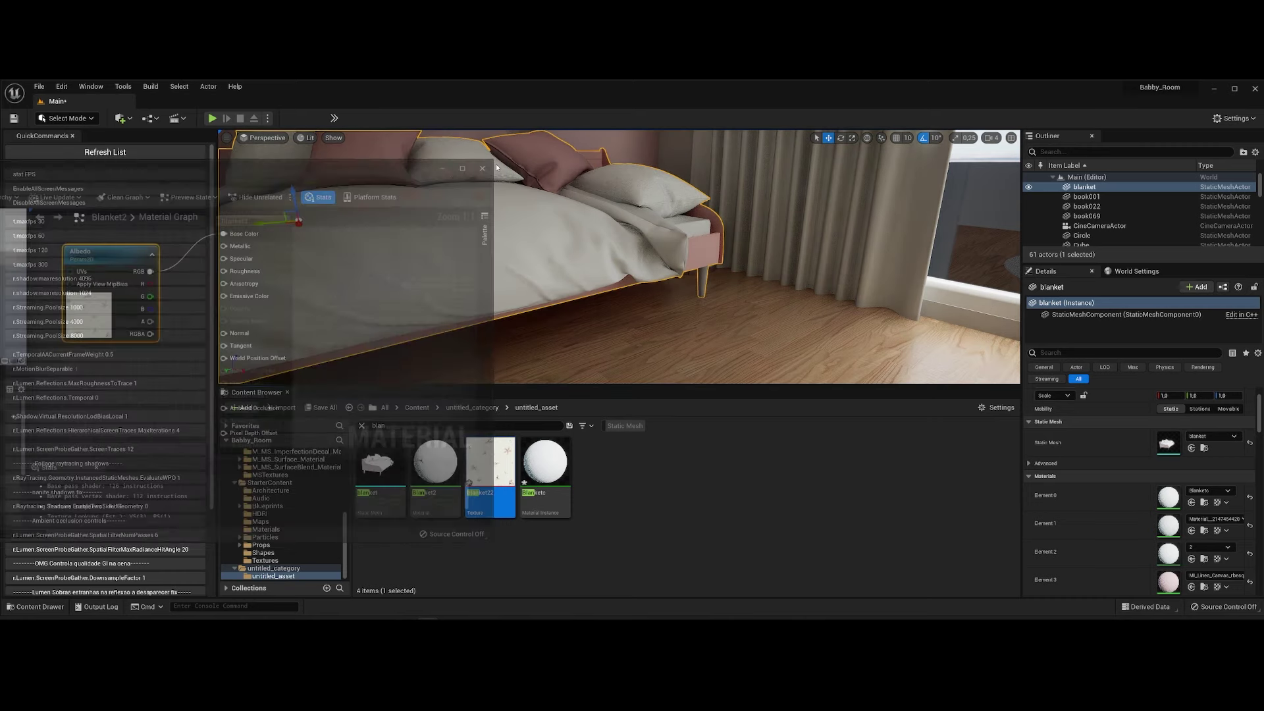
Apply Blanket2 and Blanketc to the blanket's two material slots and save the level.
left_click_drag(437, 280, 438, 280)
right_click_drag(438, 280, 369, 289)
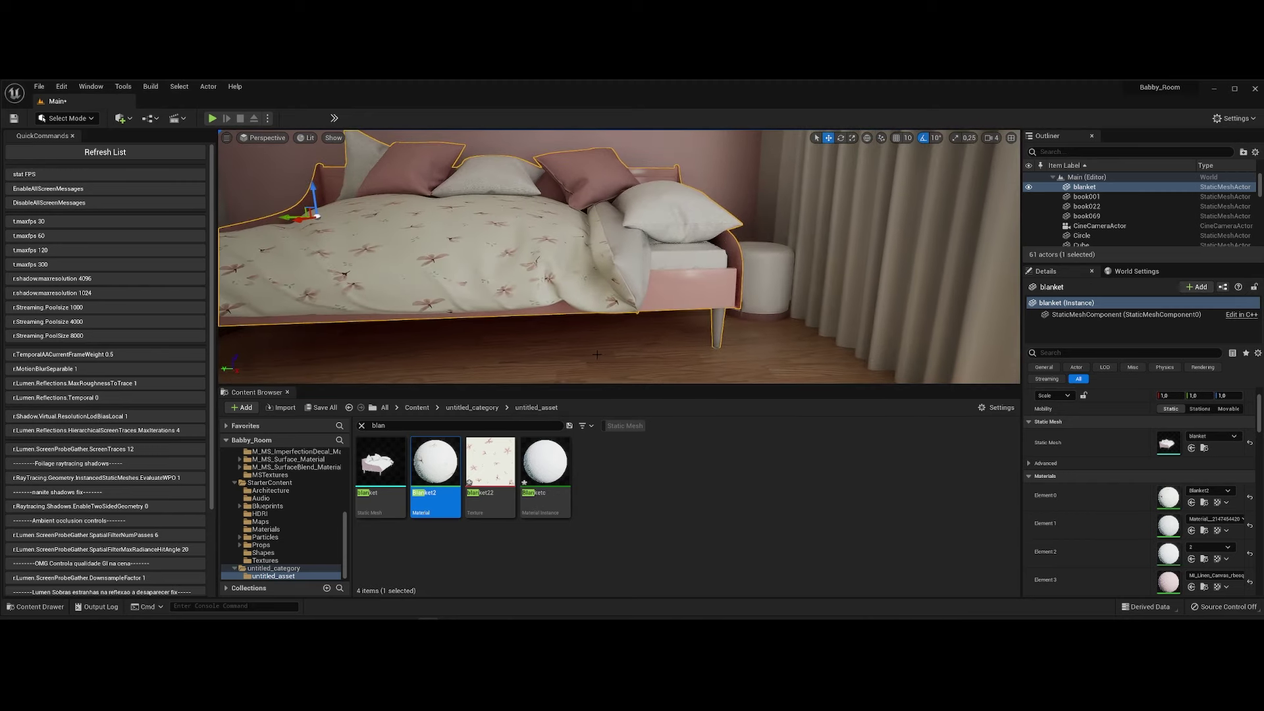
right_click_drag(596, 354, 553, 356)
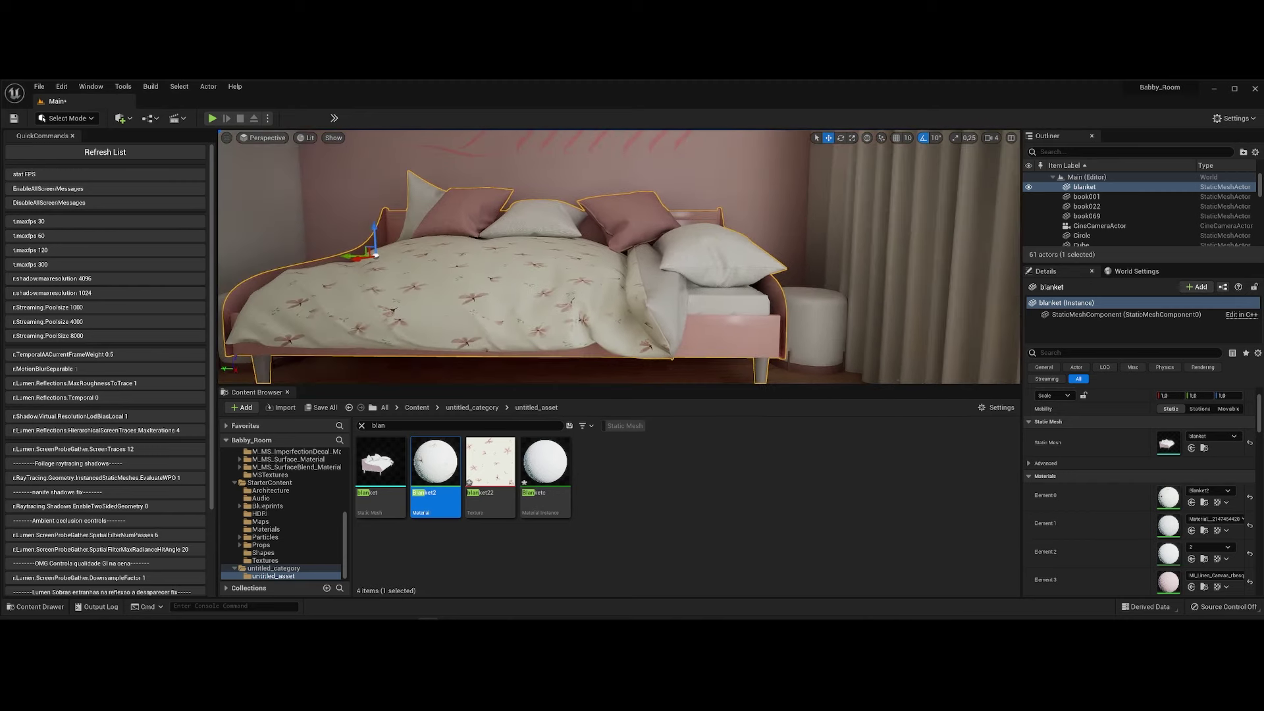
left_click(362, 426)
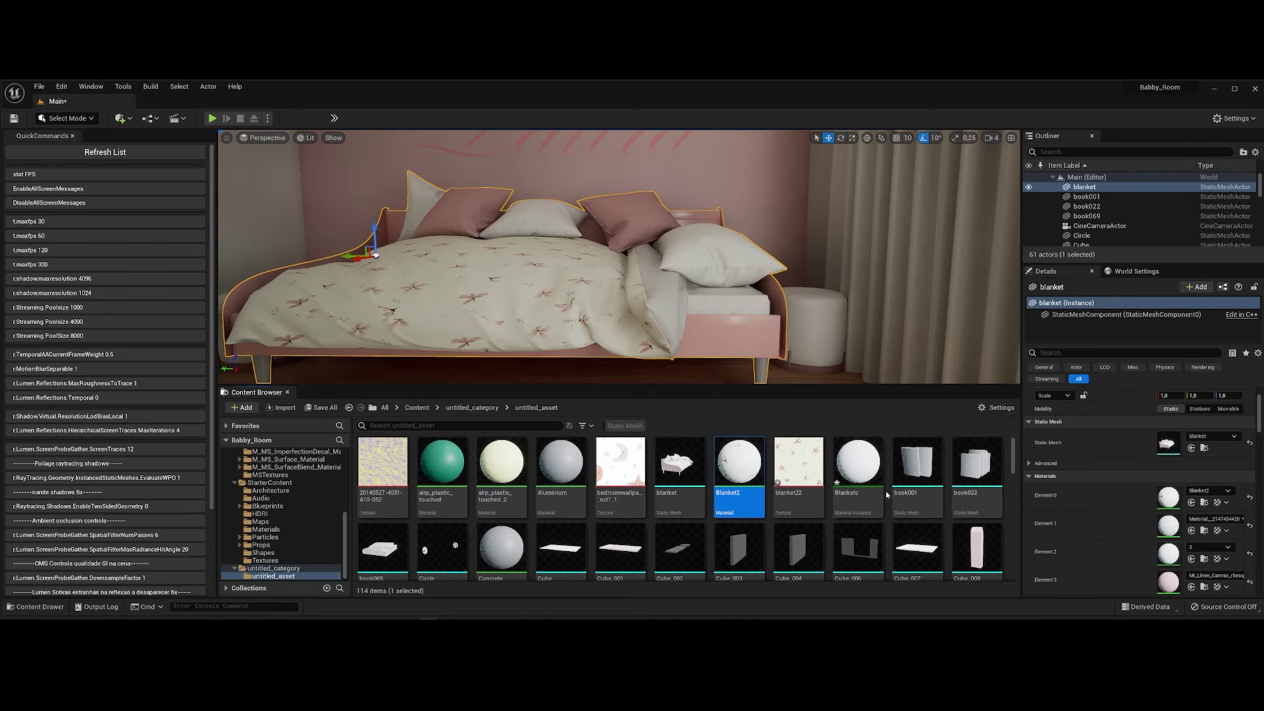
left_click_drag(858, 464, 692, 319)
right_click_drag(691, 319, 659, 322)
mouse_move(619, 257)
right_mouse_down()
mouse_move(751, 251)
mouse_move(369, 270)
right_mouse_up()
left_click(321, 408)
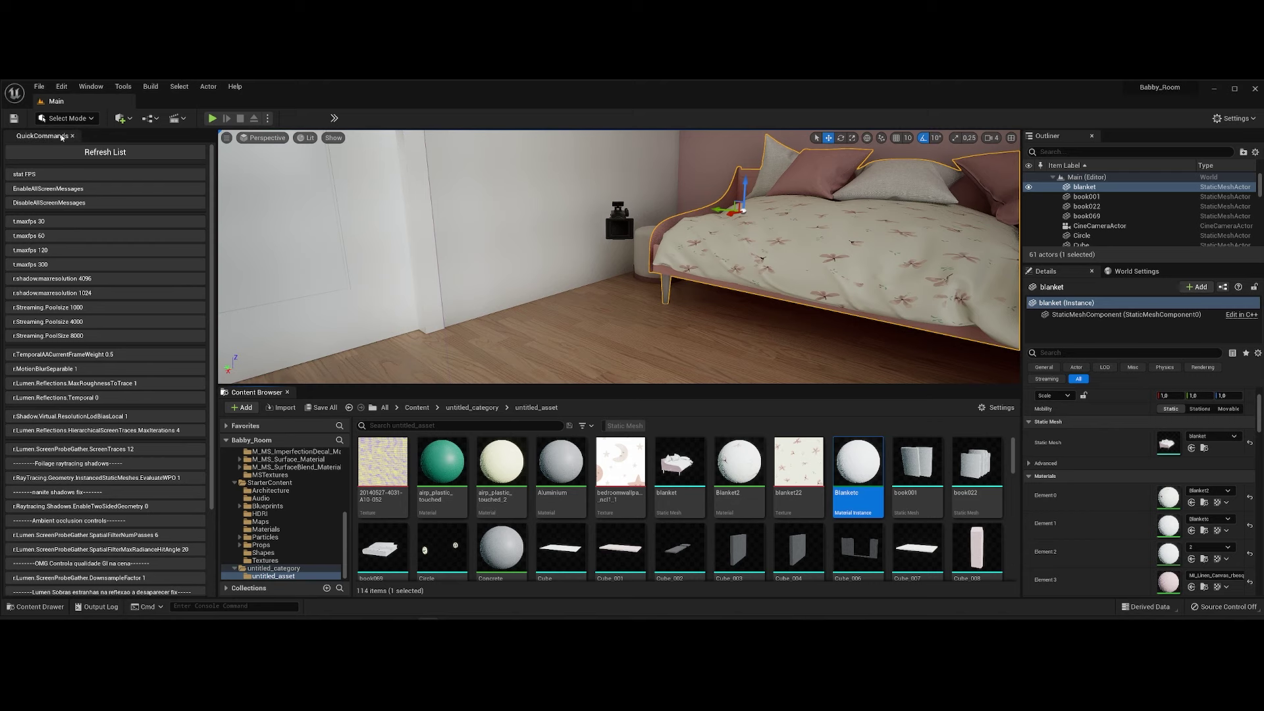
Switch to Modeling Mode and place a new Box on the floor.
left_click(70, 119)
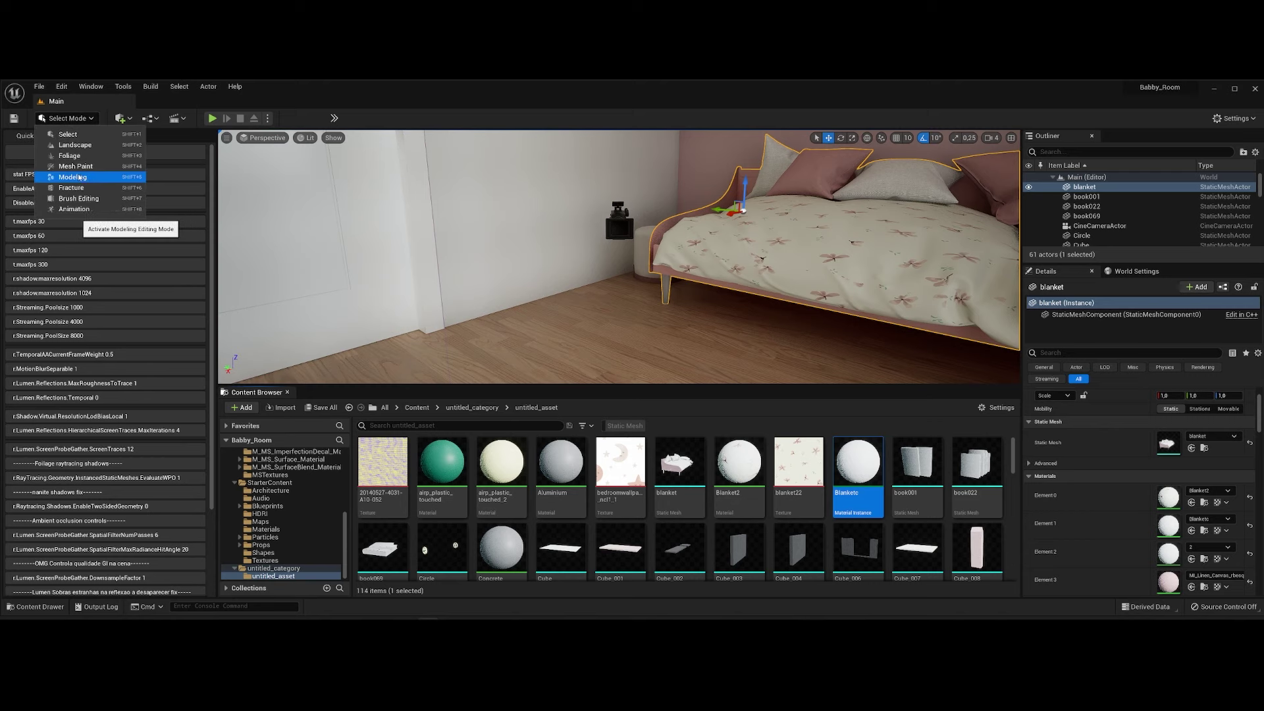
left_click(90, 175)
left_click(235, 485)
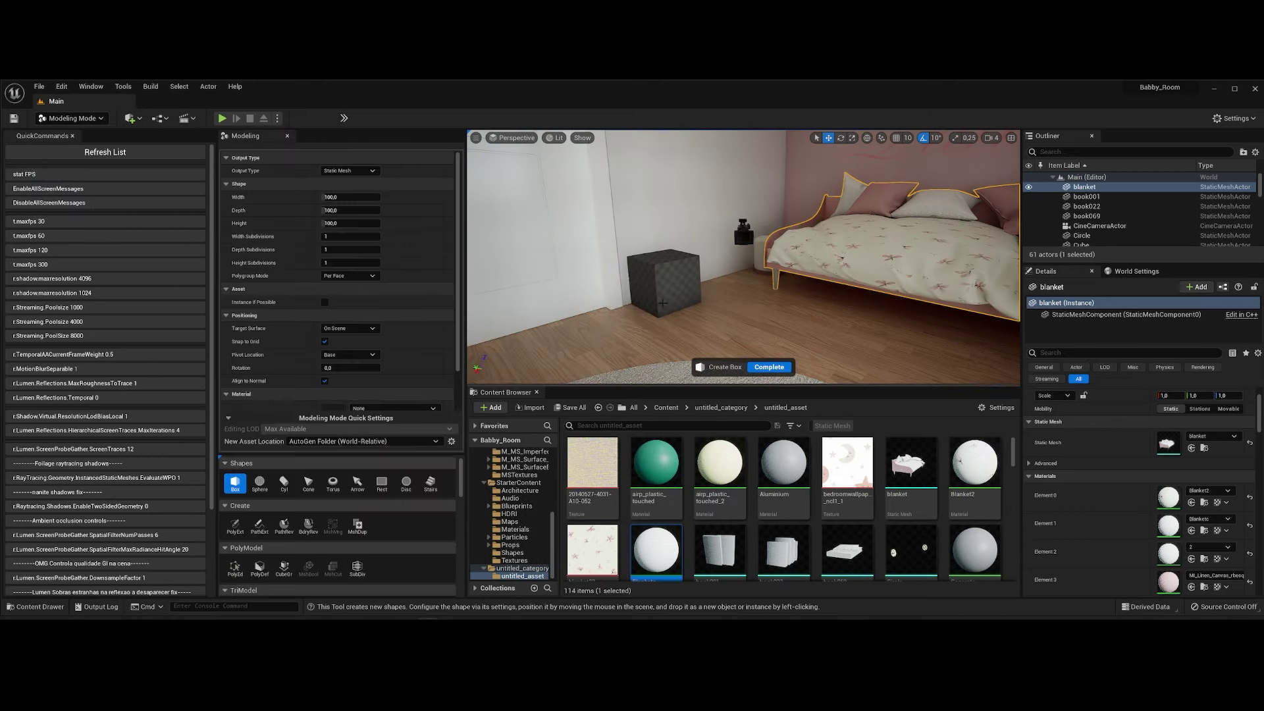
left_click(658, 304)
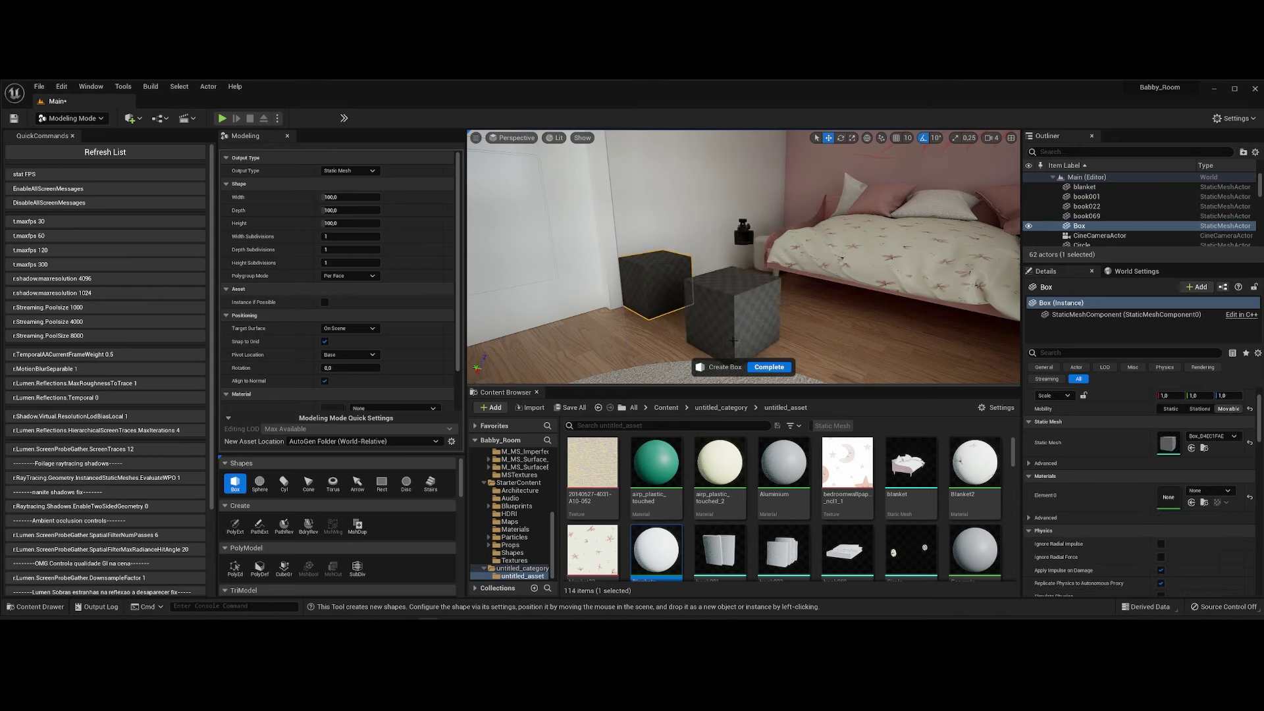
left_click(769, 367)
Squash, lower and stretch the box with TriEdit into a thin baseboard along the wall.
scroll(272, 519, "down", 2)
left_click(259, 563)
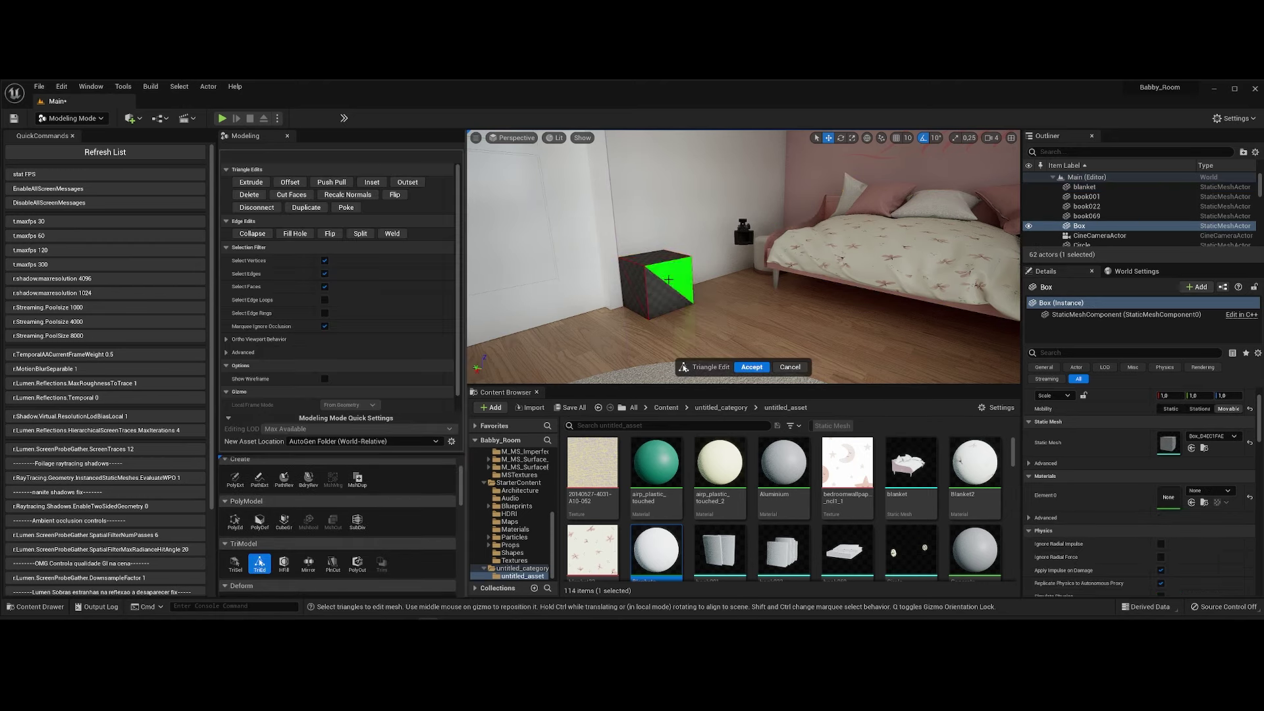
left_click(686, 291)
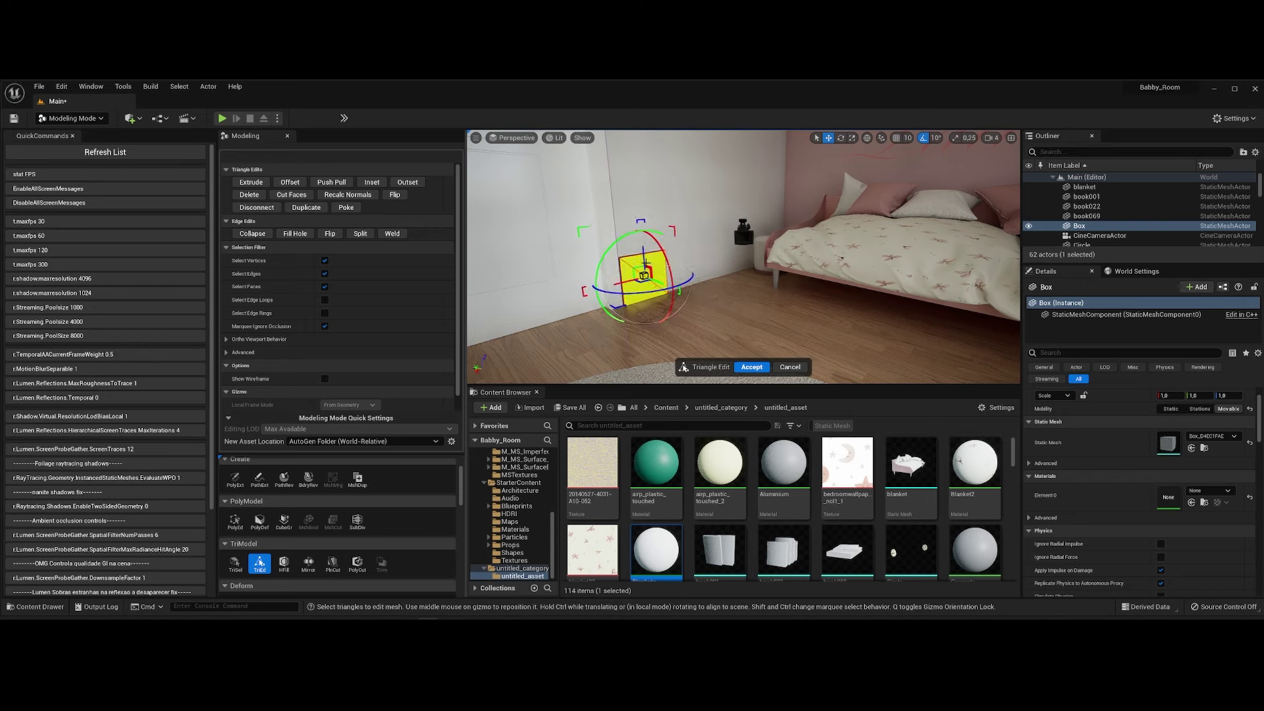
mouse_move(741, 216)
right_mouse_down()
mouse_move(736, 235)
mouse_move(652, 238)
right_mouse_up()
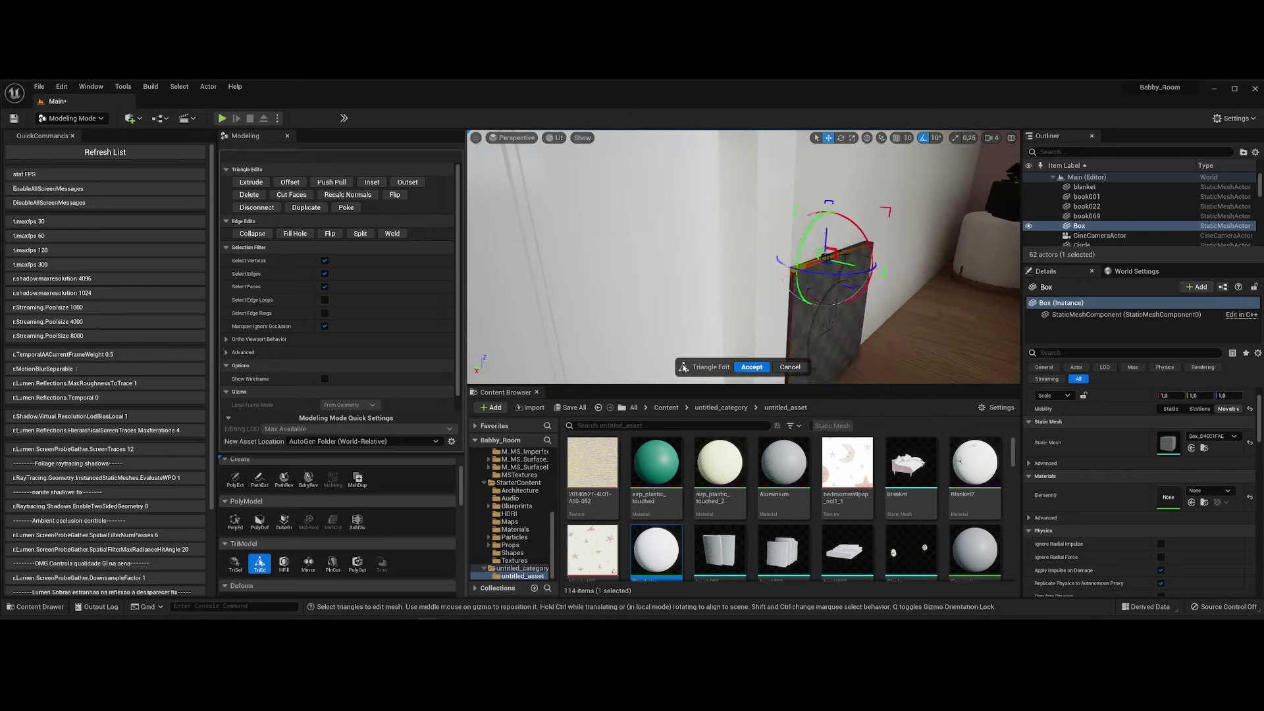
right_click_drag(845, 281, 851, 304)
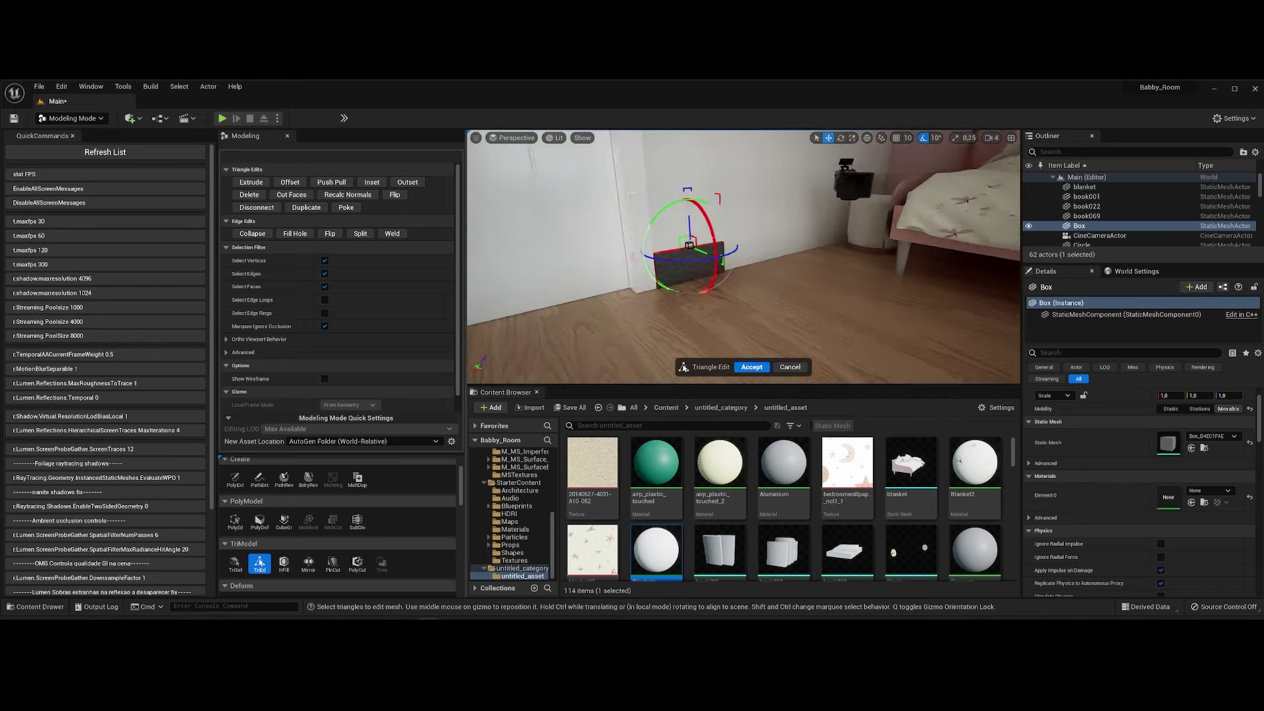
right_click_drag(744, 271, 658, 277)
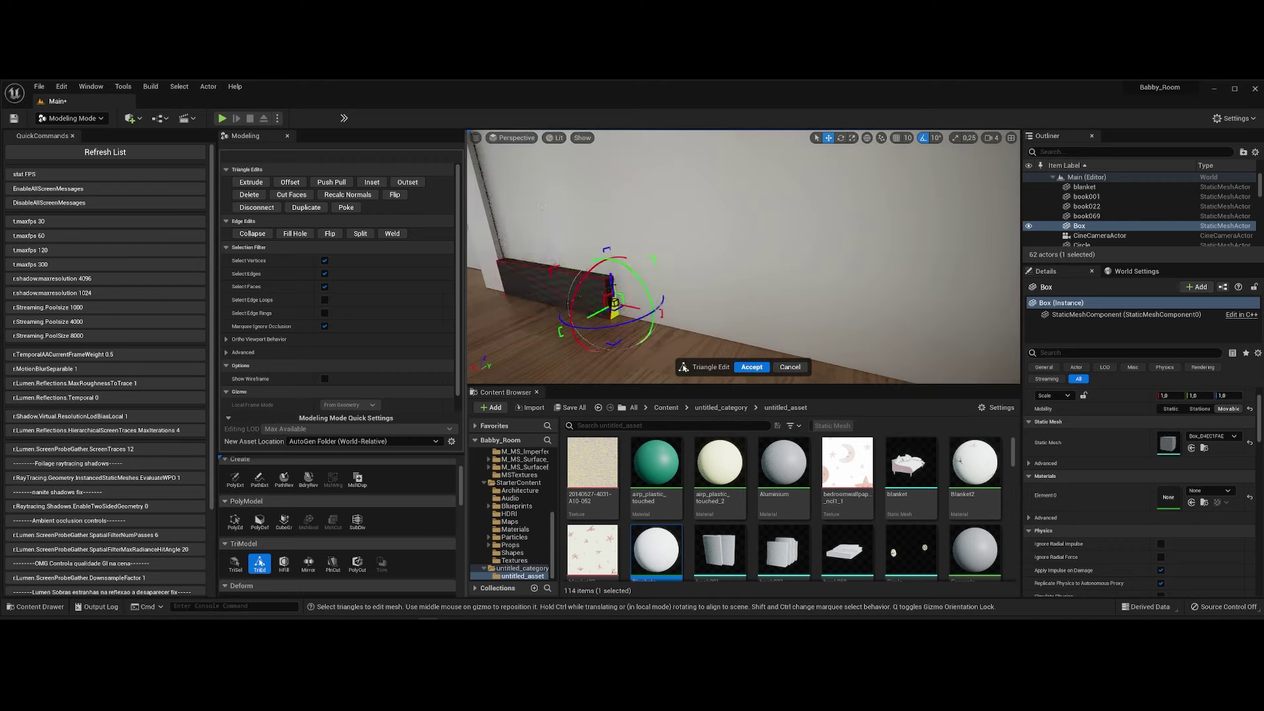
mouse_move(659, 276)
right_mouse_down()
mouse_move(724, 290)
mouse_move(658, 283)
right_mouse_up()
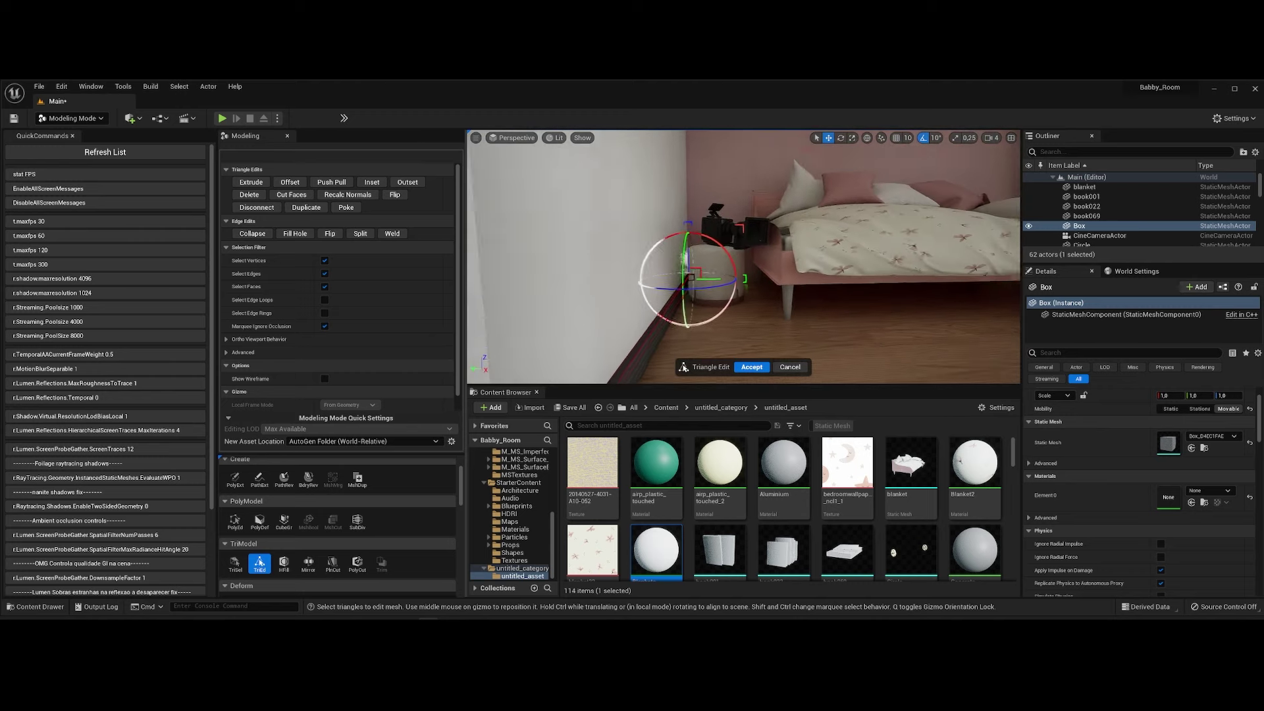
key("f")
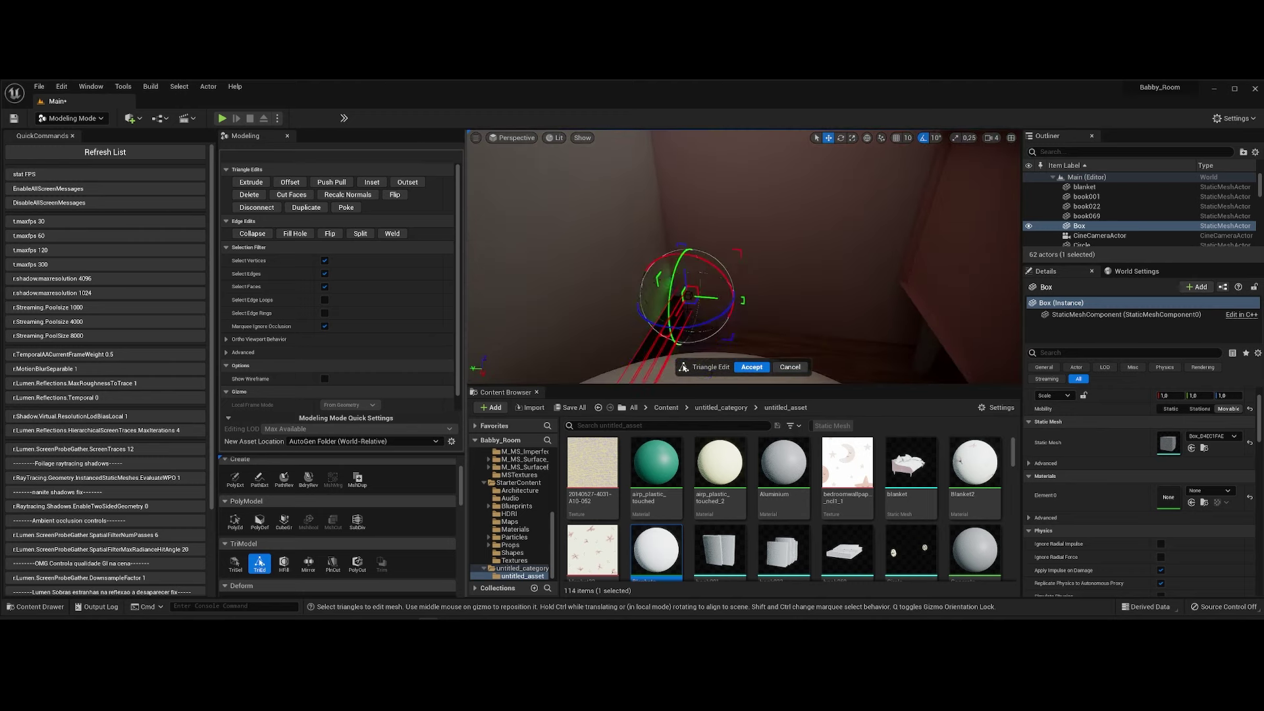
key("Return")
mouse_move(684, 297)
right_mouse_down()
mouse_move(737, 290)
mouse_move(744, 256)
right_mouse_up()
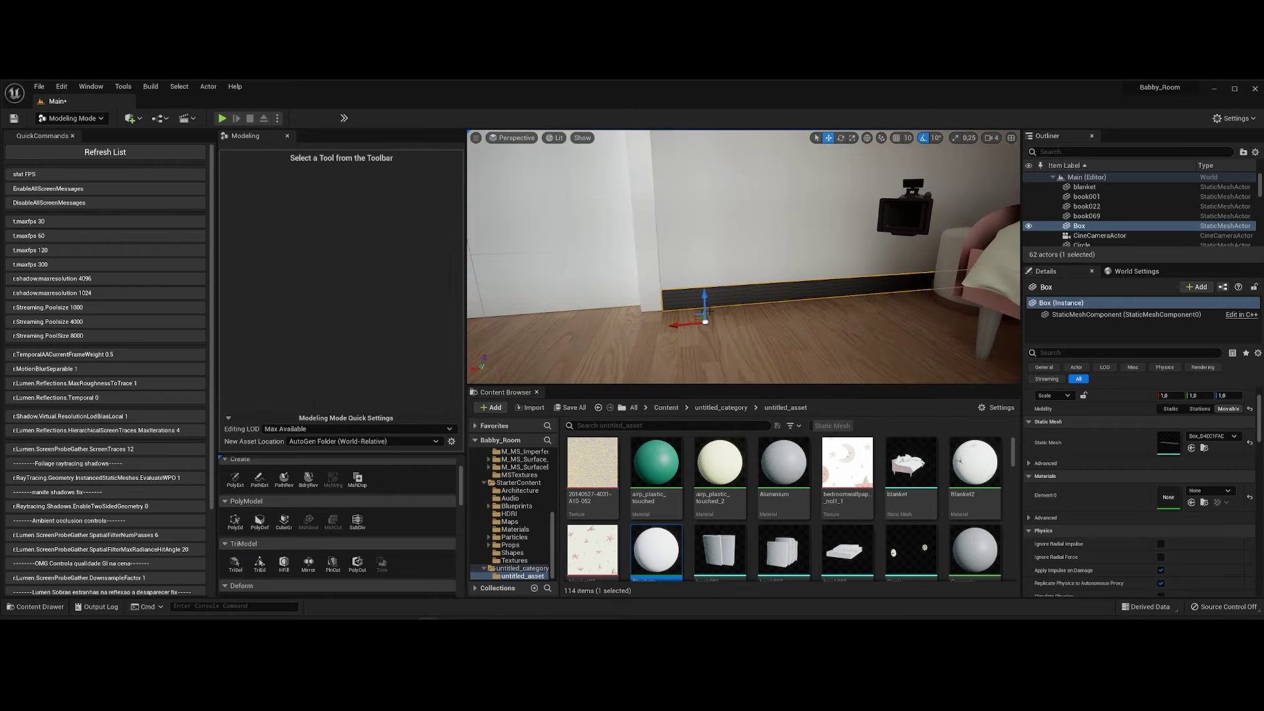
Apply the door's PVC_white material to the baseboard box.
left_click(649, 250)
left_click(1194, 498)
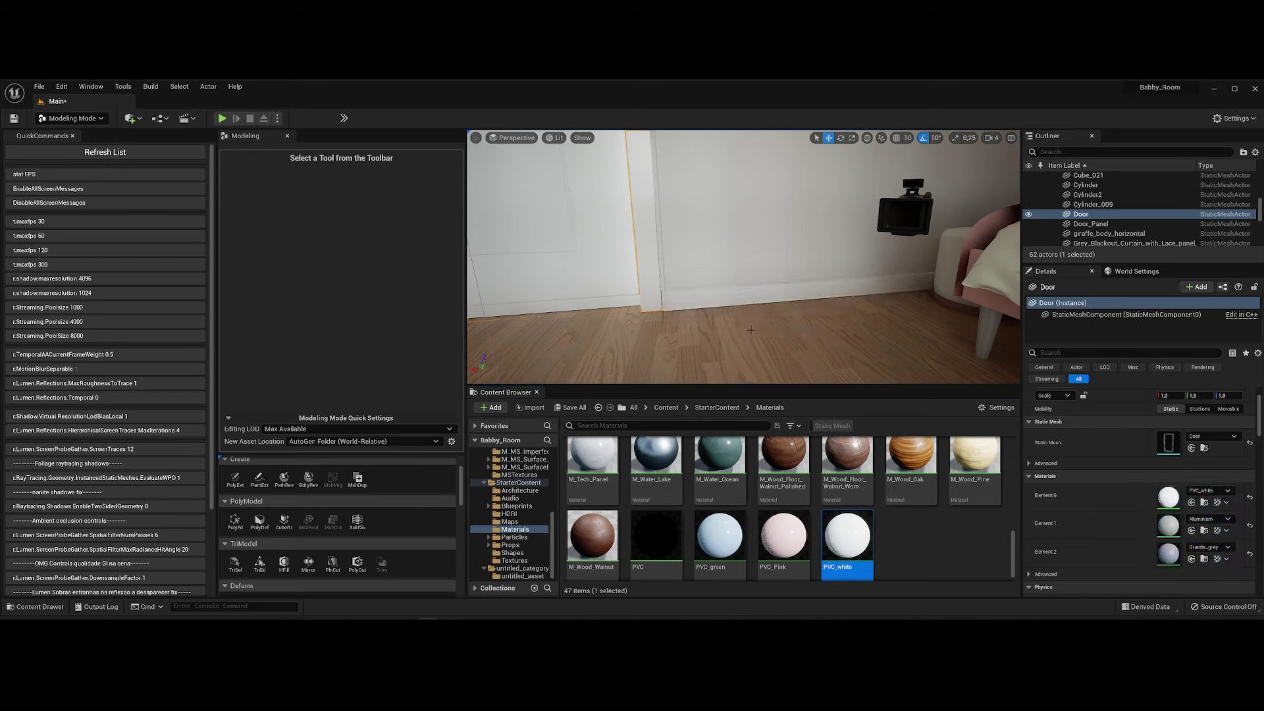
left_click(751, 329)
right_click_drag(751, 330, 784, 326)
right_click_drag(718, 359, 714, 379)
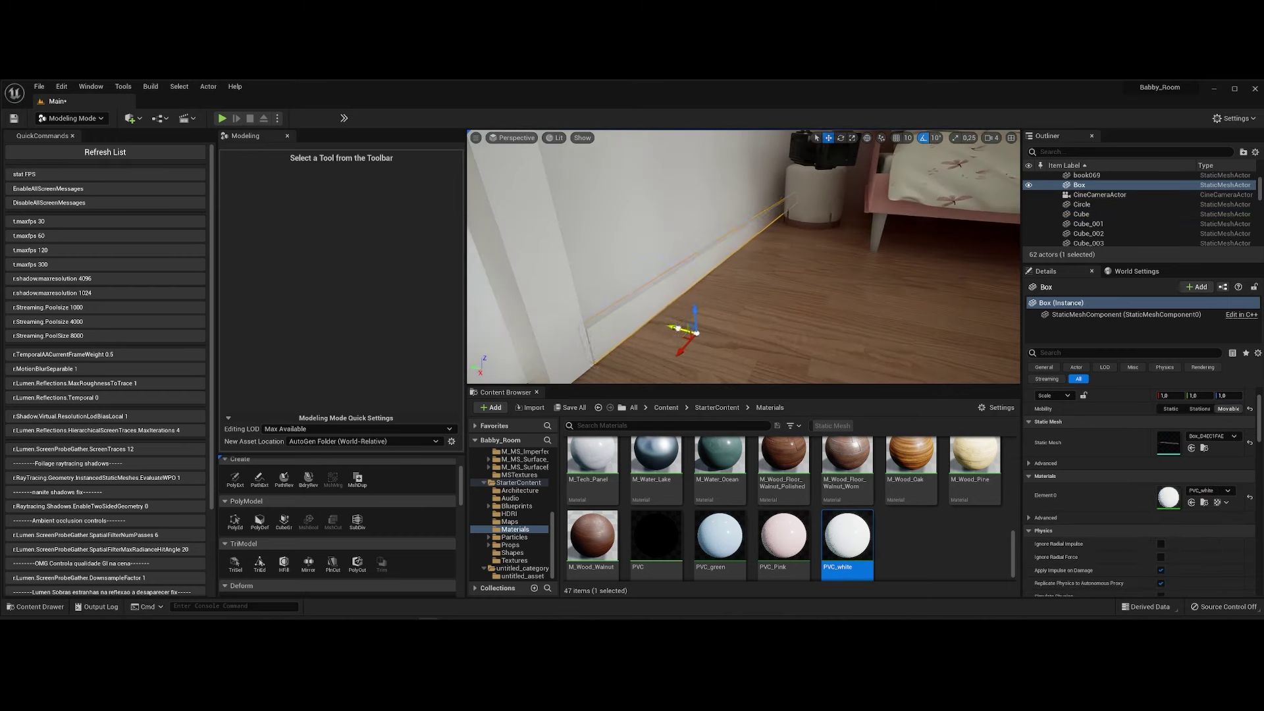
Fly the view around the room to the wall corner and select the Cube floor actor.
right_click_drag(765, 303, 801, 287)
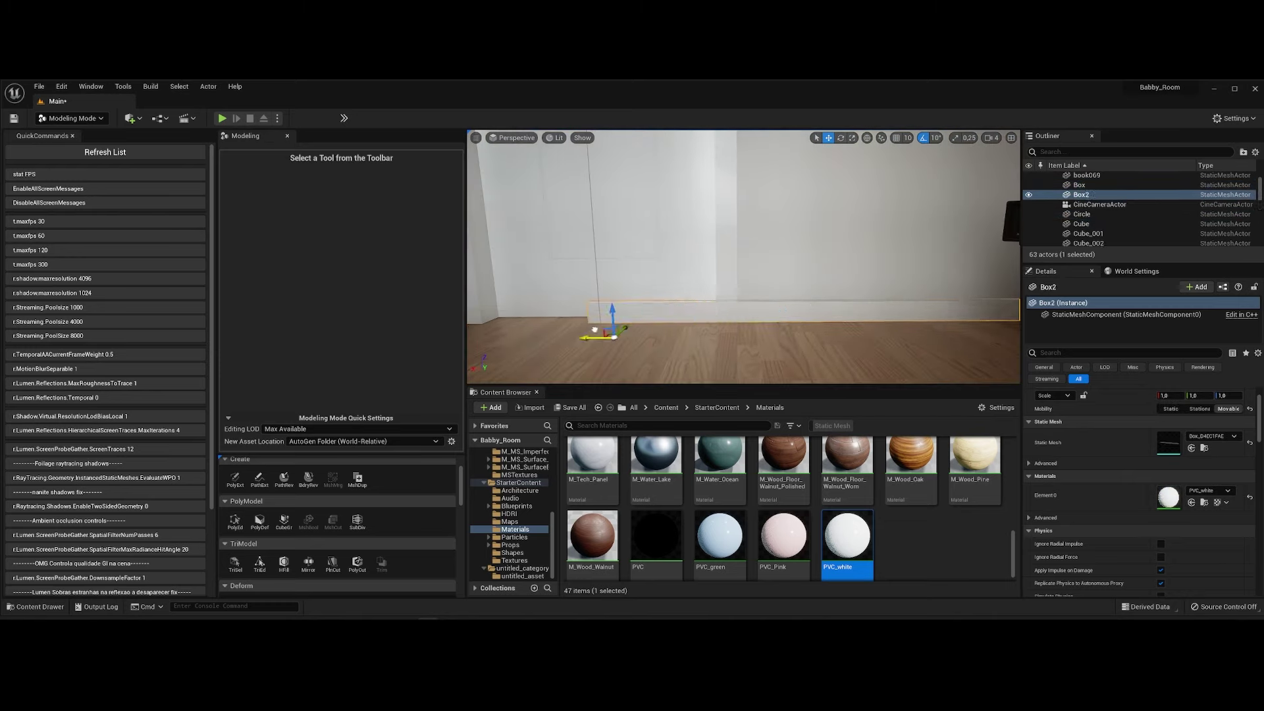
right_click_drag(595, 329, 567, 329)
right_click_drag(487, 274, 562, 266)
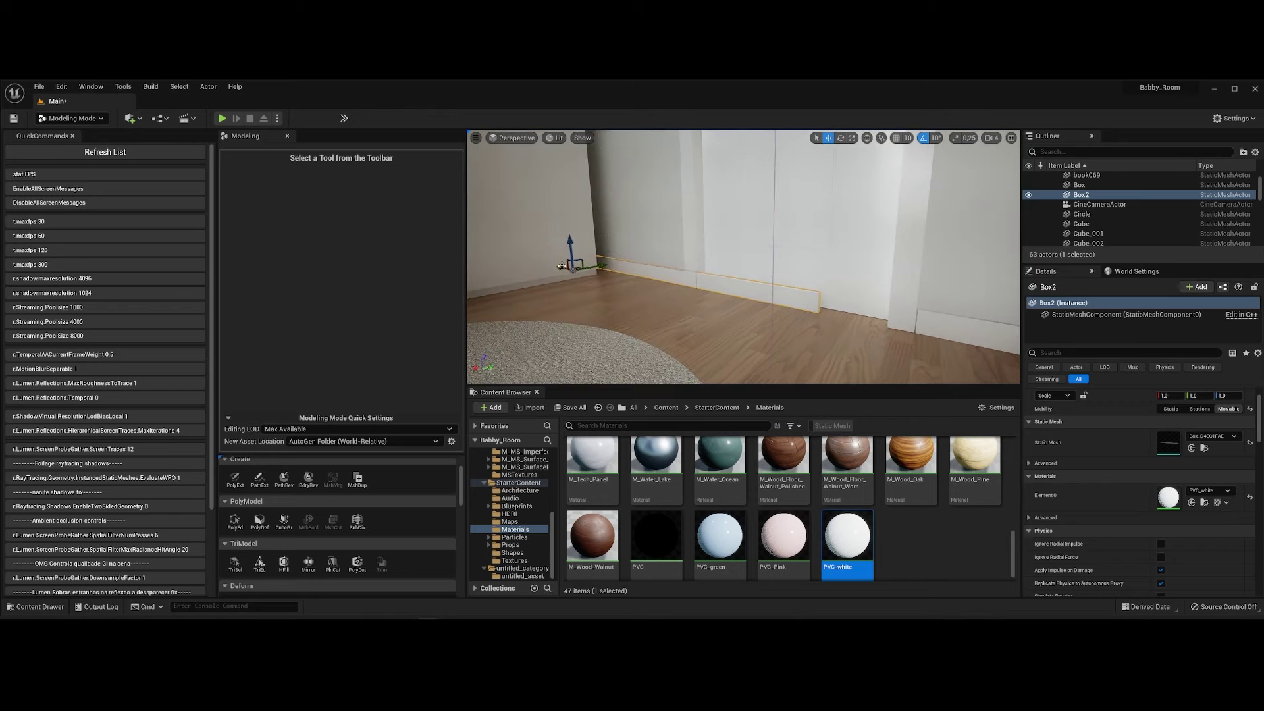
right_click_drag(744, 263, 685, 264)
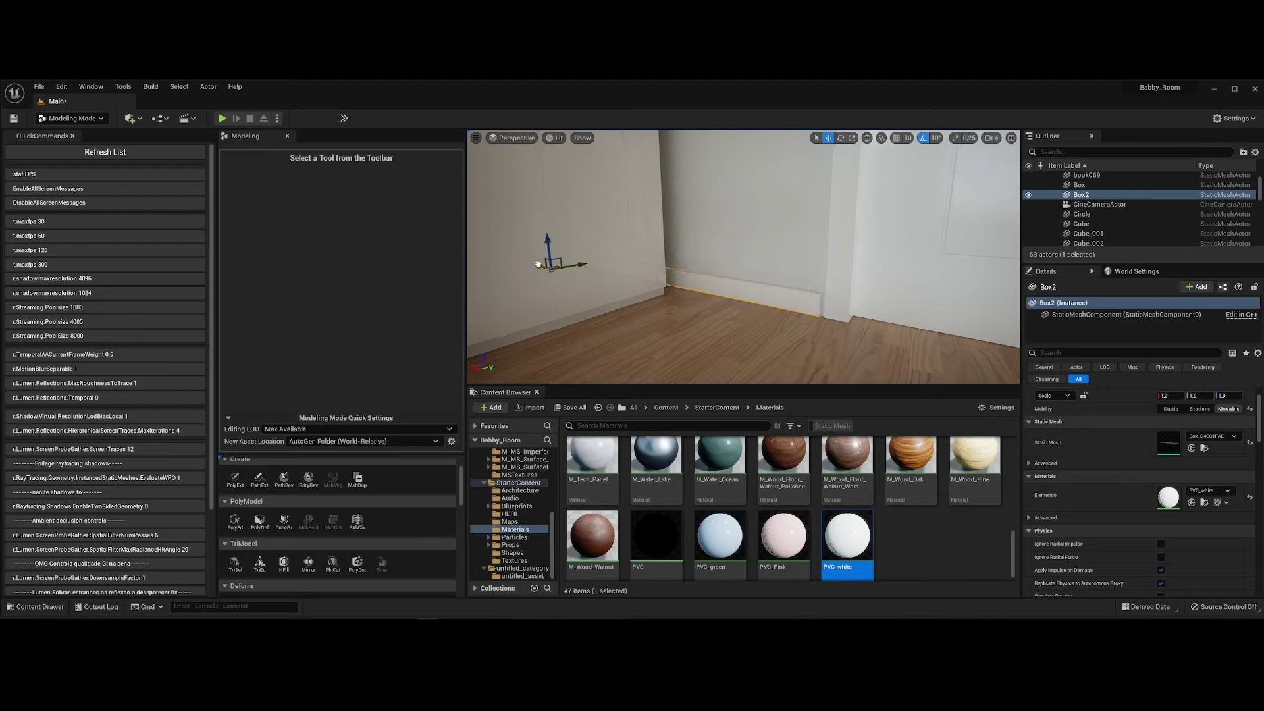
left_click(701, 331)
mouse_move(701, 331)
right_mouse_down()
mouse_move(750, 316)
mouse_move(724, 264)
right_mouse_up()
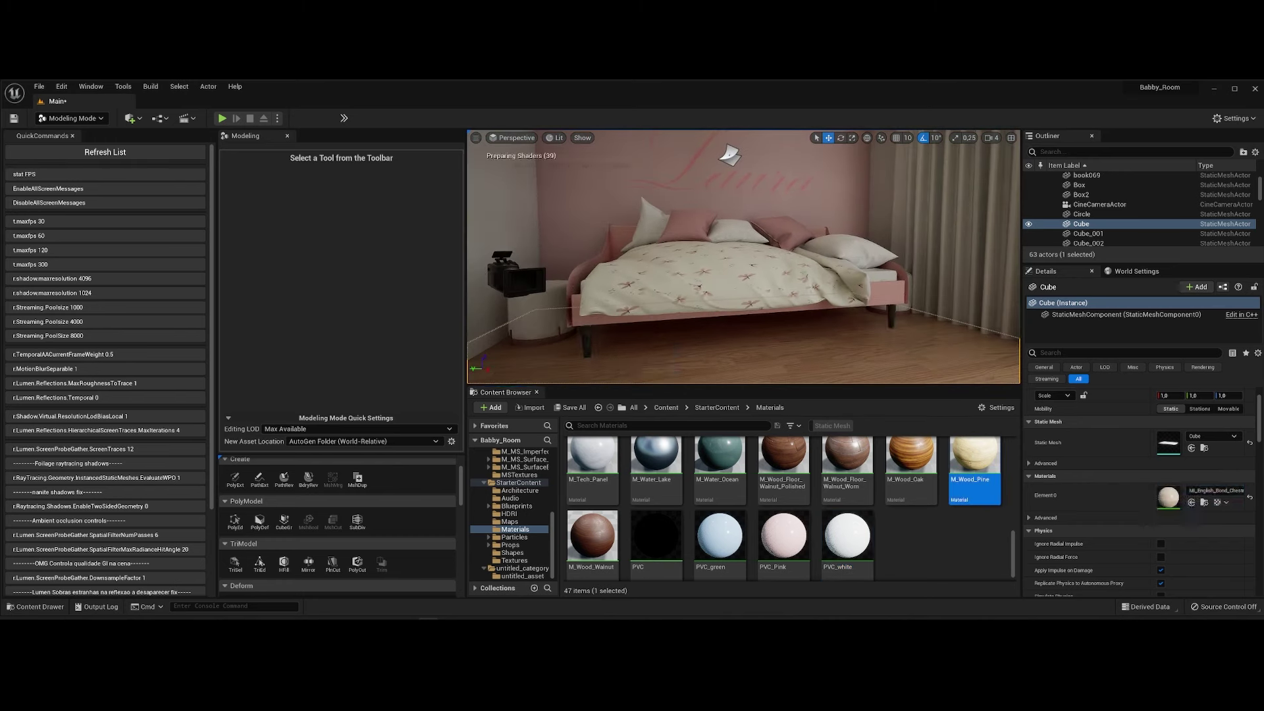
Drop M_Wood_Pine onto the floor and browse to the floor's material asset.
left_click_drag(975, 460, 626, 349)
mouse_move(625, 348)
right_mouse_down()
mouse_move(659, 345)
mouse_move(649, 339)
right_mouse_up()
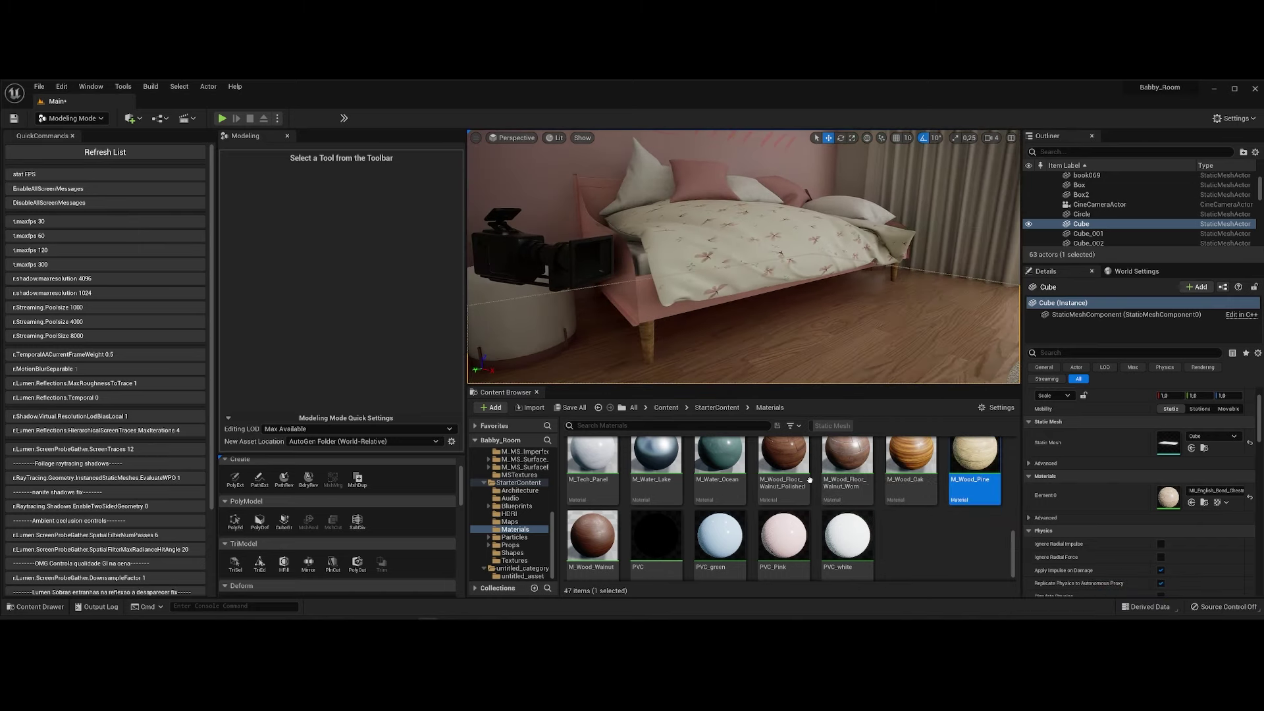
right_click_drag(743, 358, 743, 358)
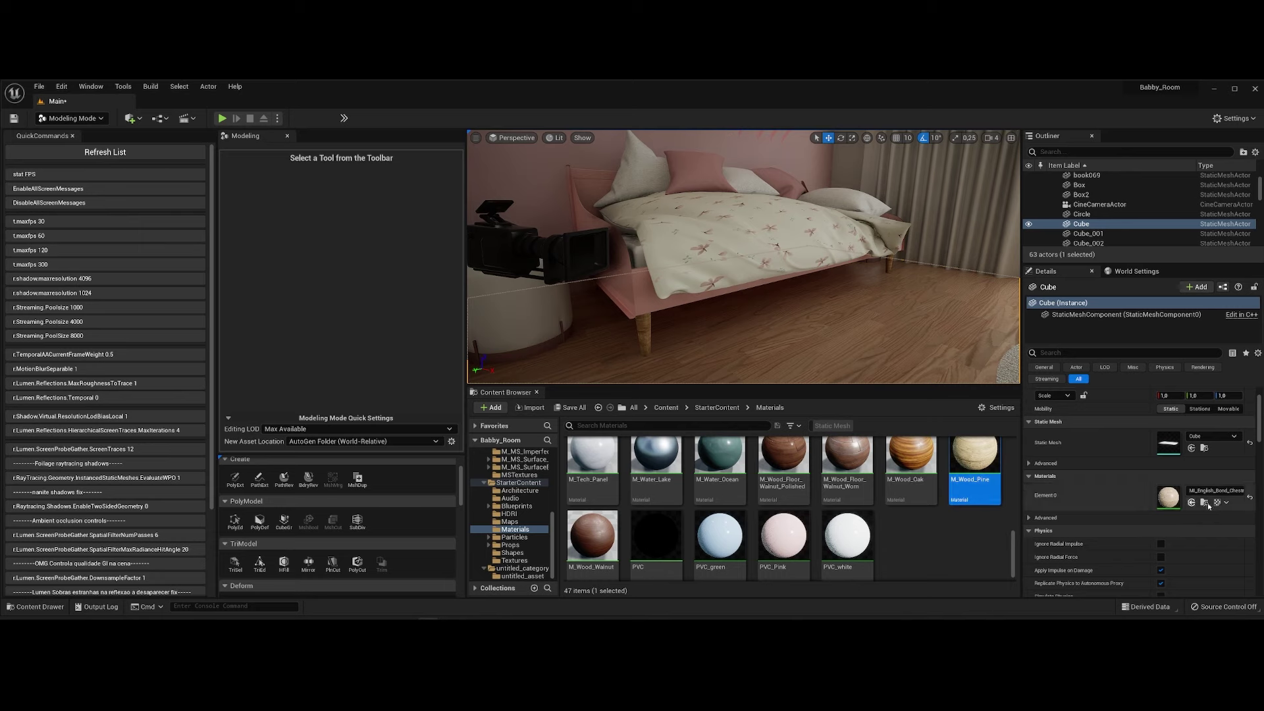
left_click(1206, 504)
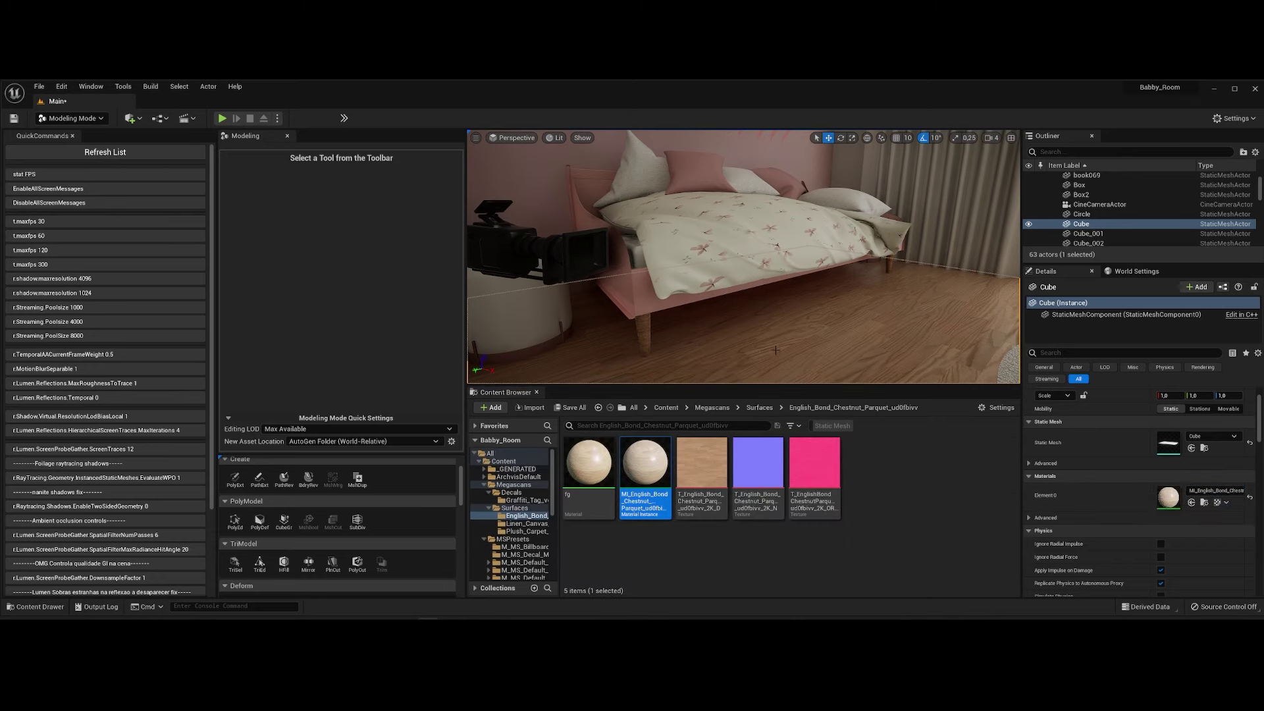
Select the blanket, browse to its source asset, and select the rattan material.
right_click_drag(775, 350, 776, 350)
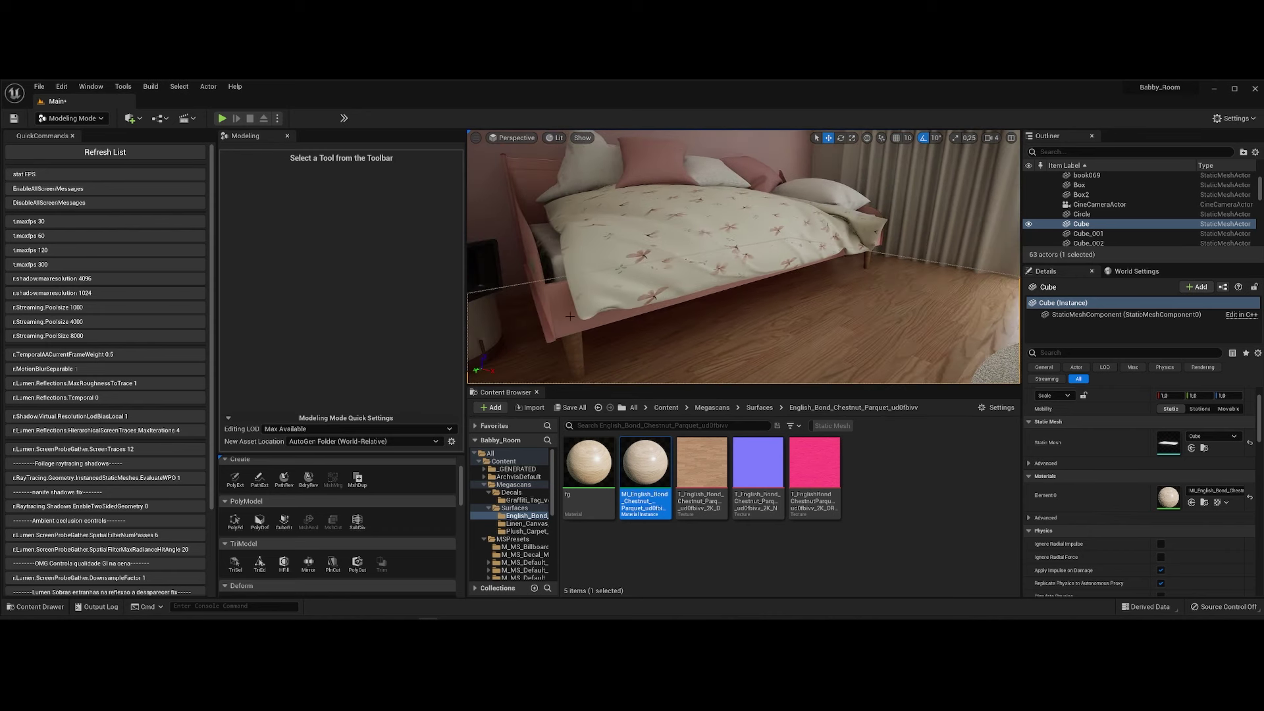
left_click(570, 316)
scroll(1214, 500, "down", 5)
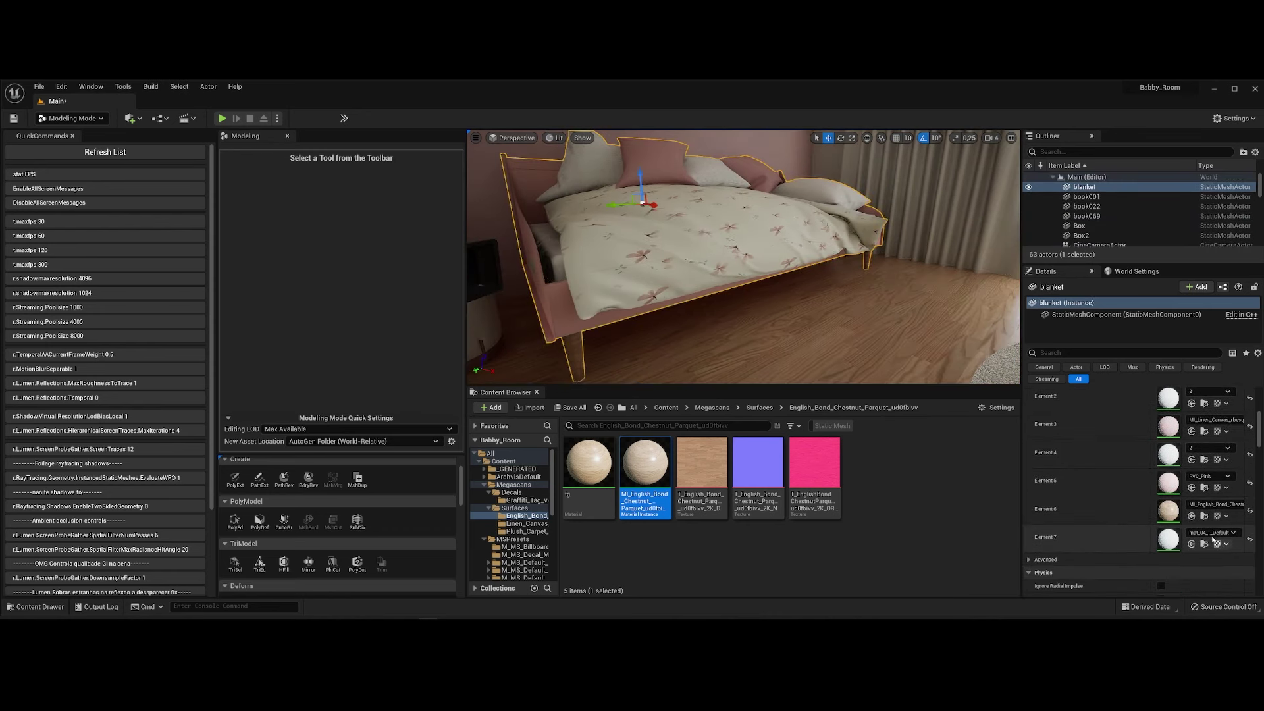
left_click(1206, 544)
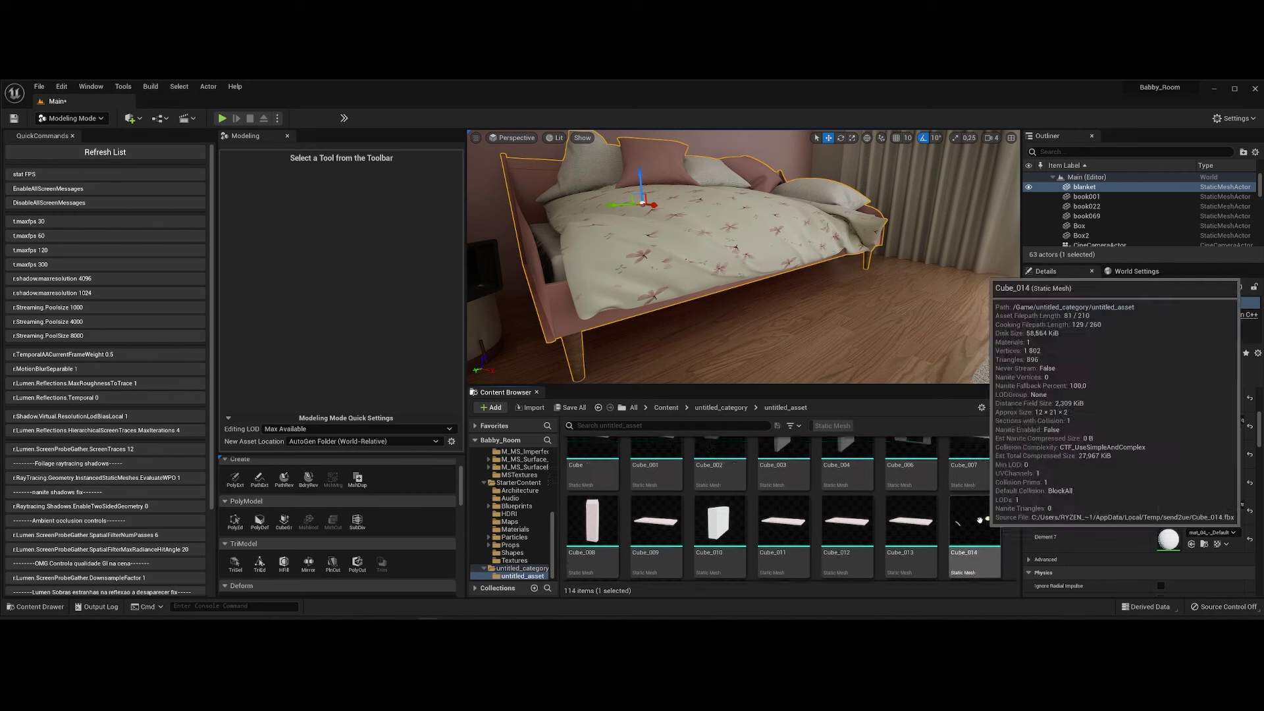
scroll(979, 517, "down", 5)
scroll(979, 511, "down", 5)
scroll(981, 503, "down", 5)
scroll(981, 496, "down", 3)
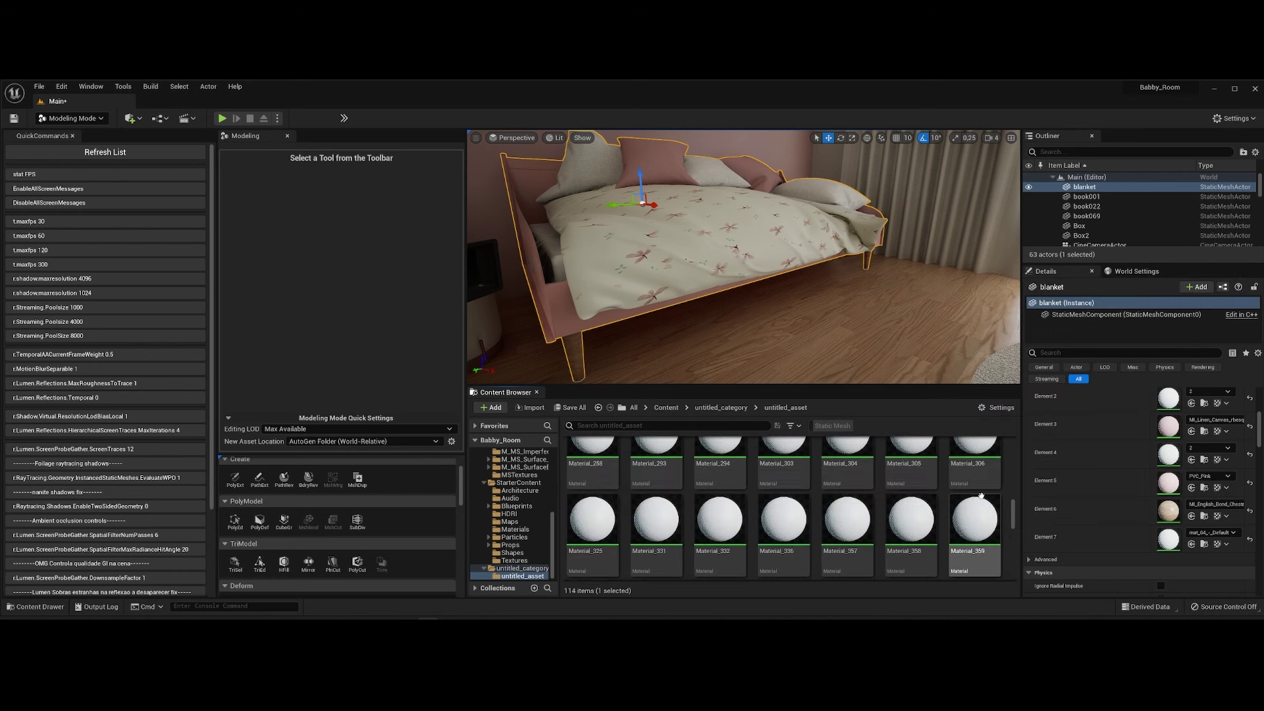
scroll(981, 496, "down", 3)
scroll(981, 496, "down", 3)
scroll(981, 495, "down", 1)
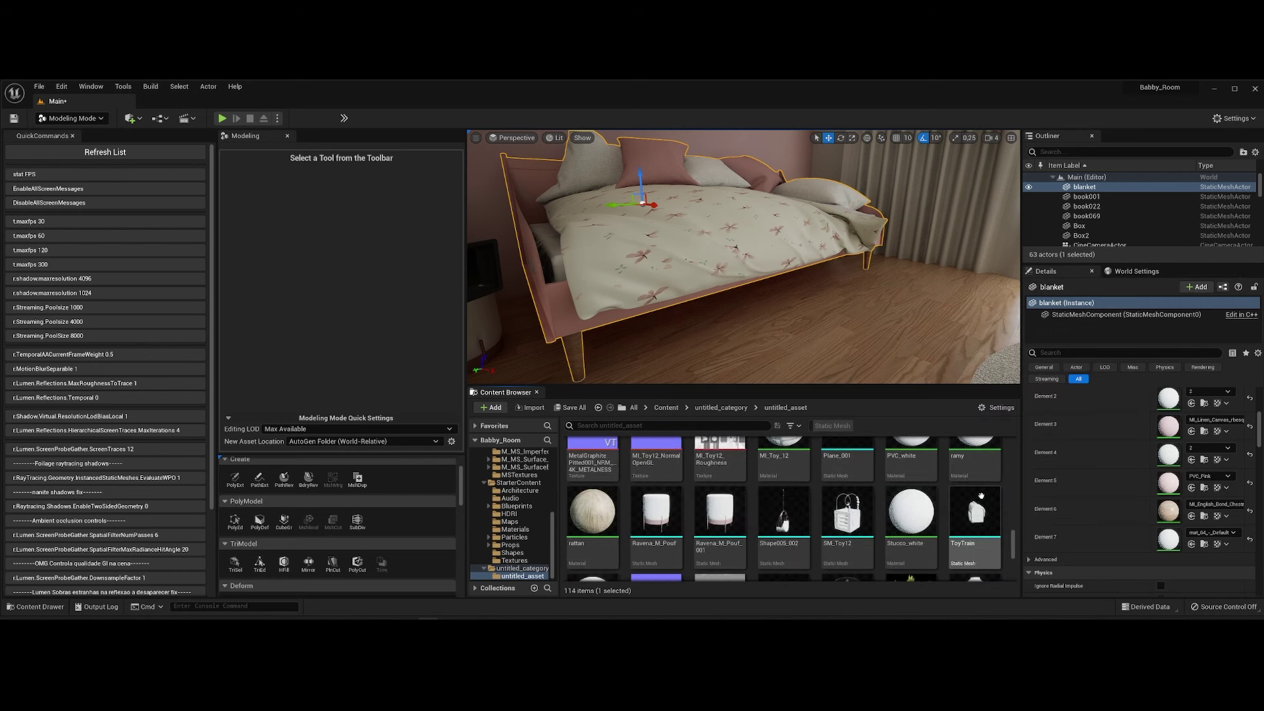
left_click(611, 520)
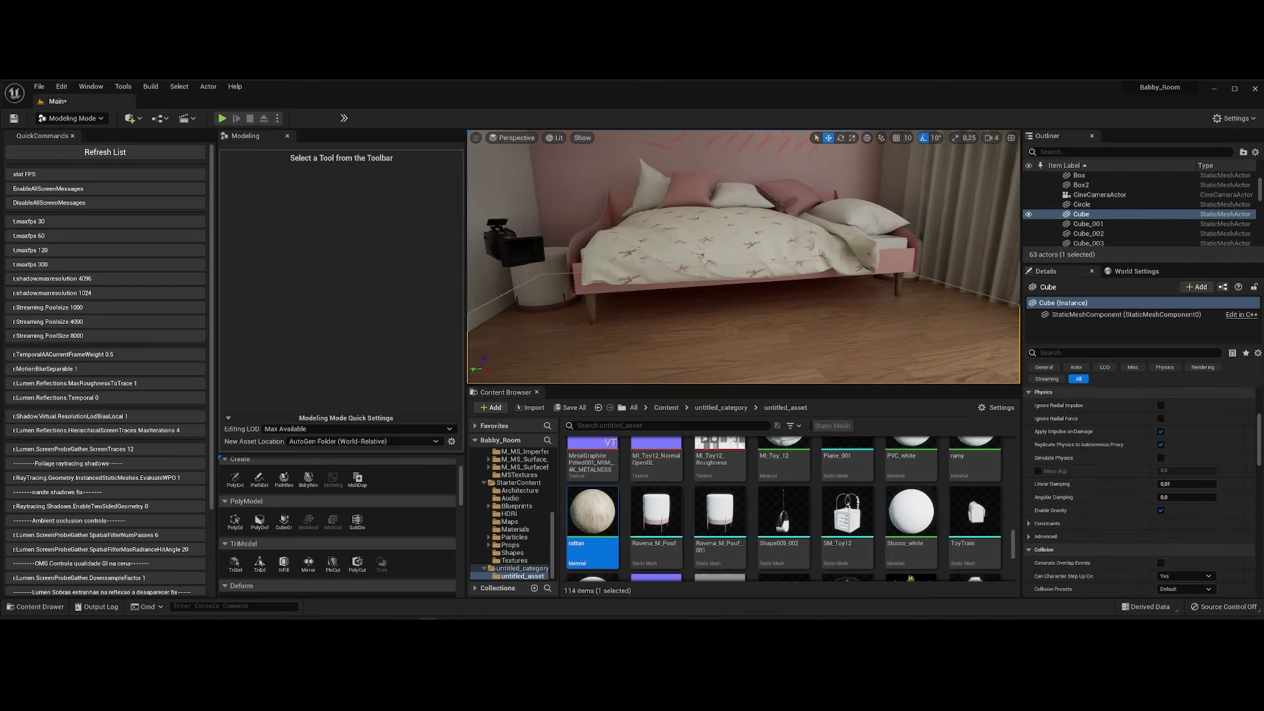
right_click_drag(744, 257, 744, 257)
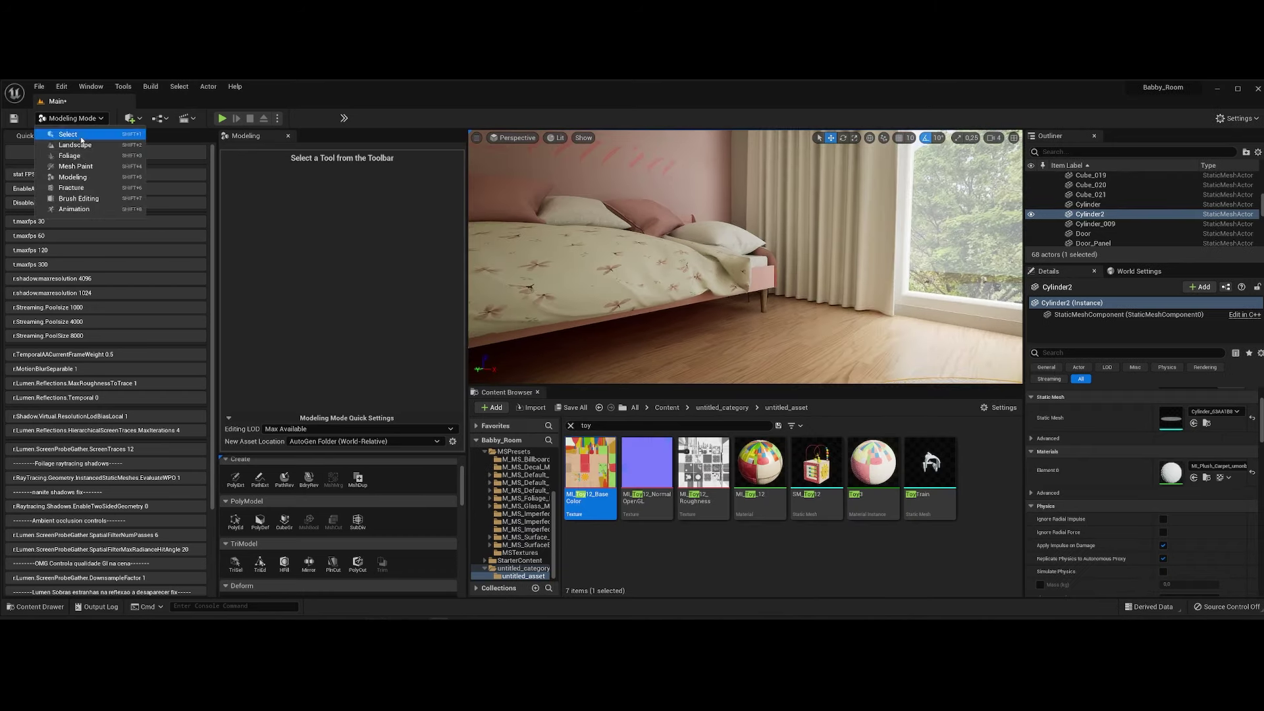
Open NewLevelSequence from Cinematics and pilot the Cine Camera Actor in the viewport.
left_click(81, 138)
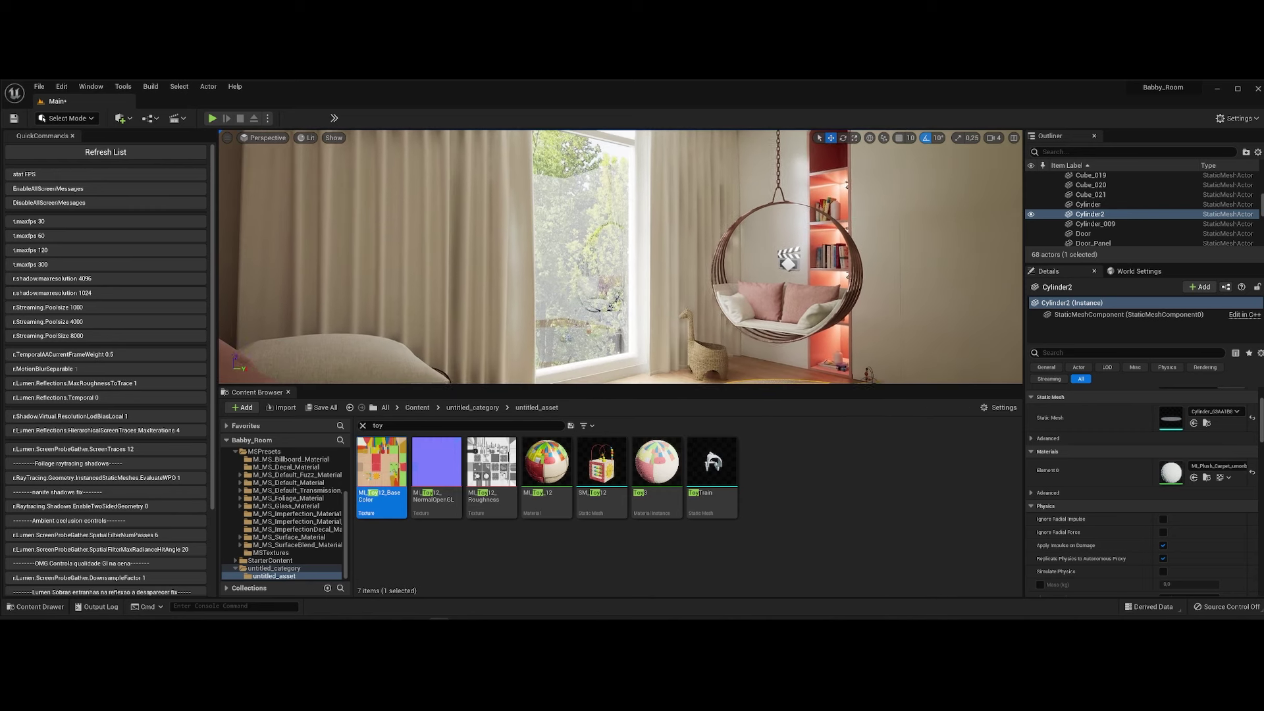
left_click(176, 119)
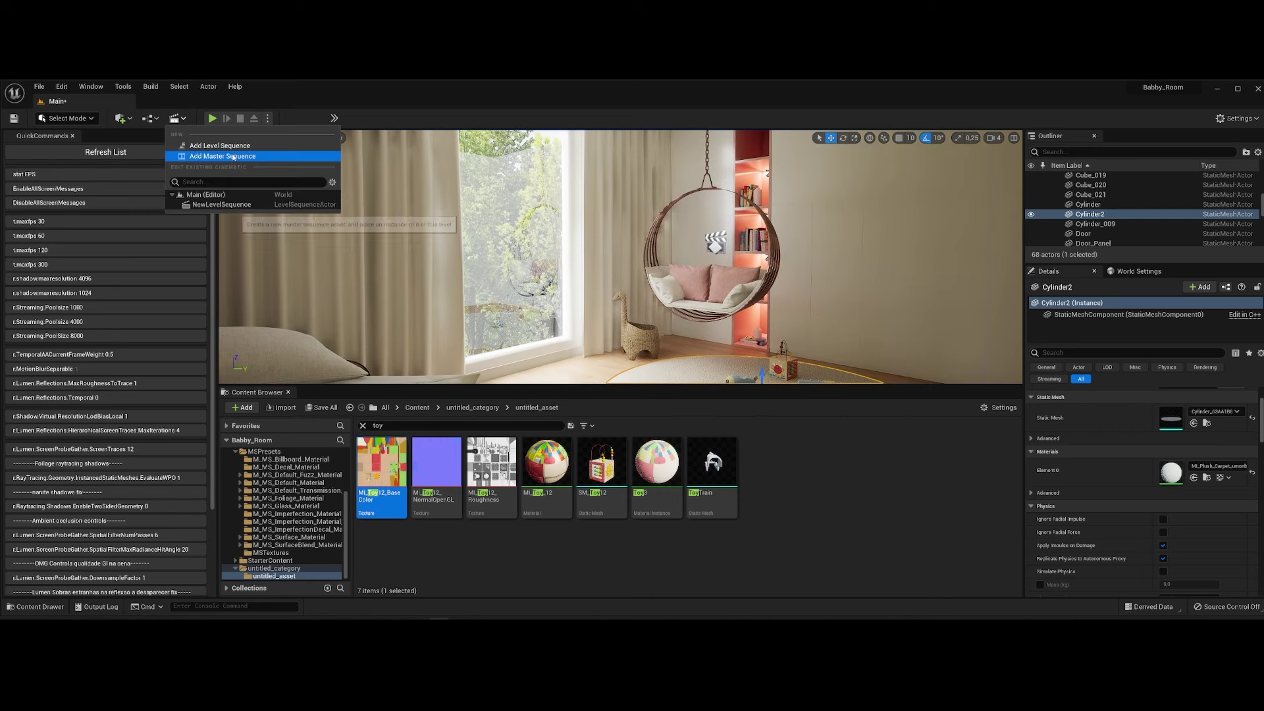
left_click(224, 204)
left_click(263, 137)
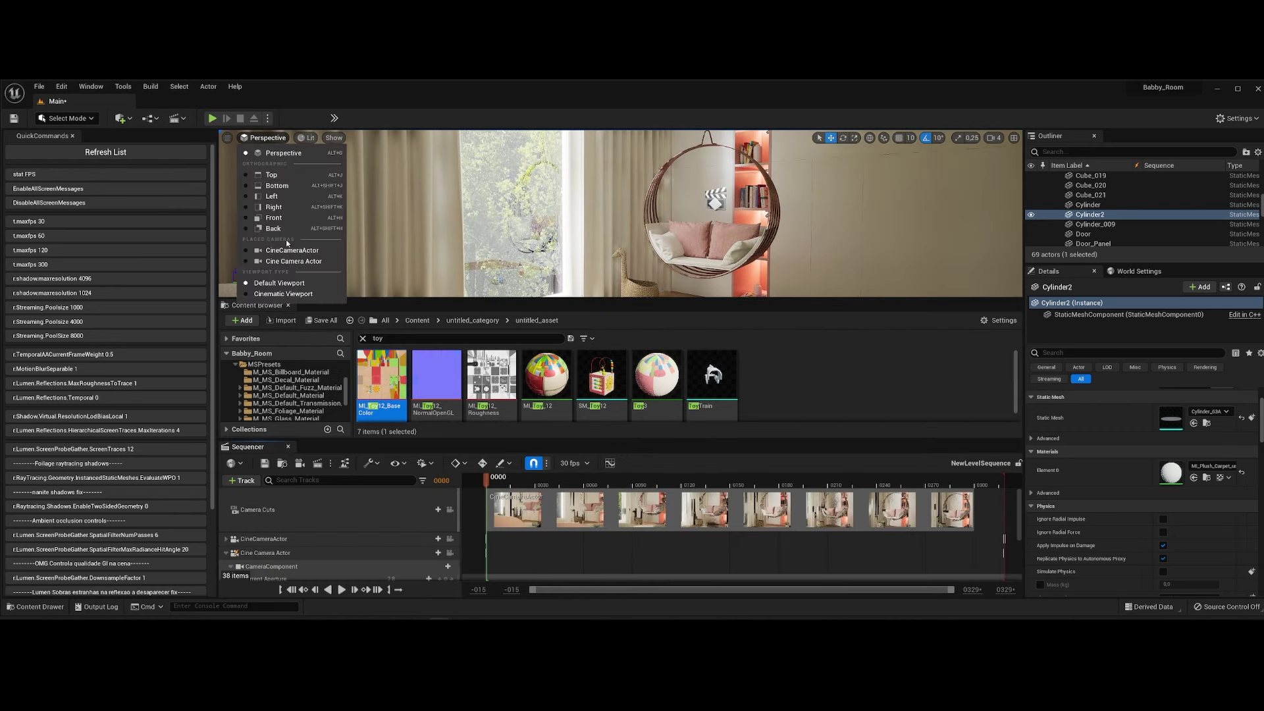
left_click(289, 262)
left_click(287, 306)
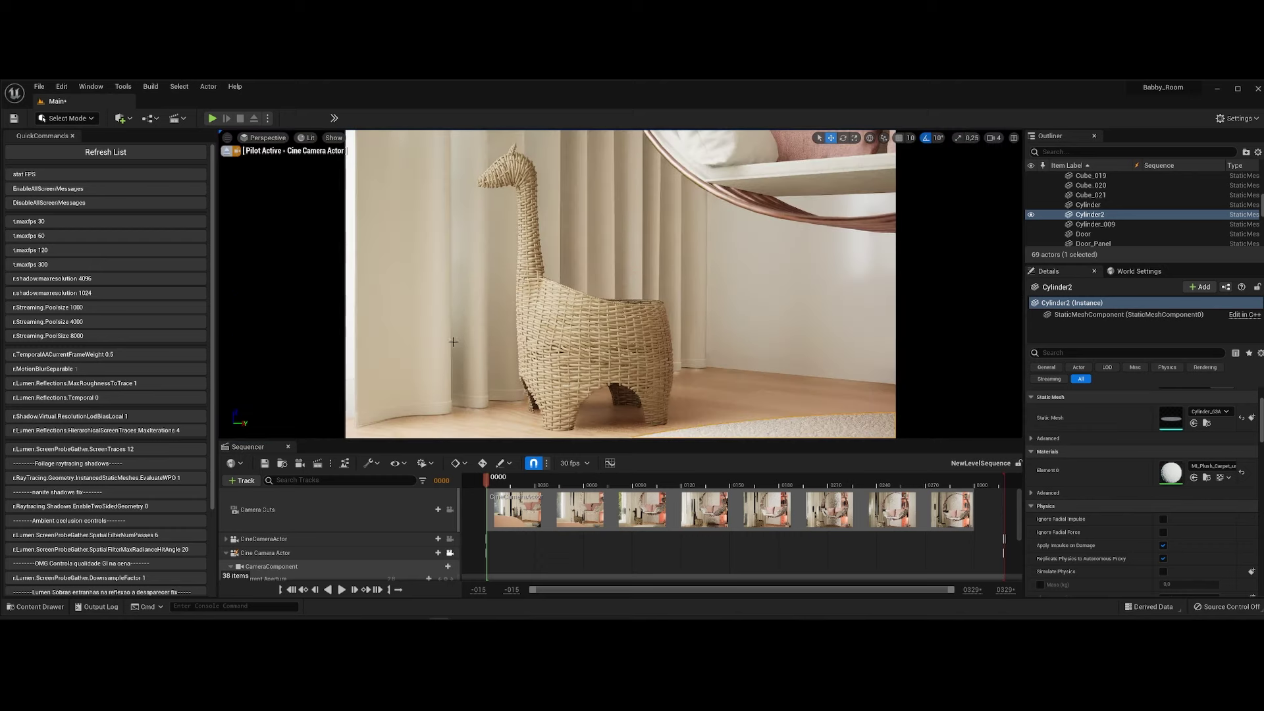
Widen the timeline and extend the CineCameraActor camera cut to frame 0500.
mouse_move(504, 477)
left_mouse_down()
mouse_move(828, 460)
mouse_move(976, 472)
left_mouse_up()
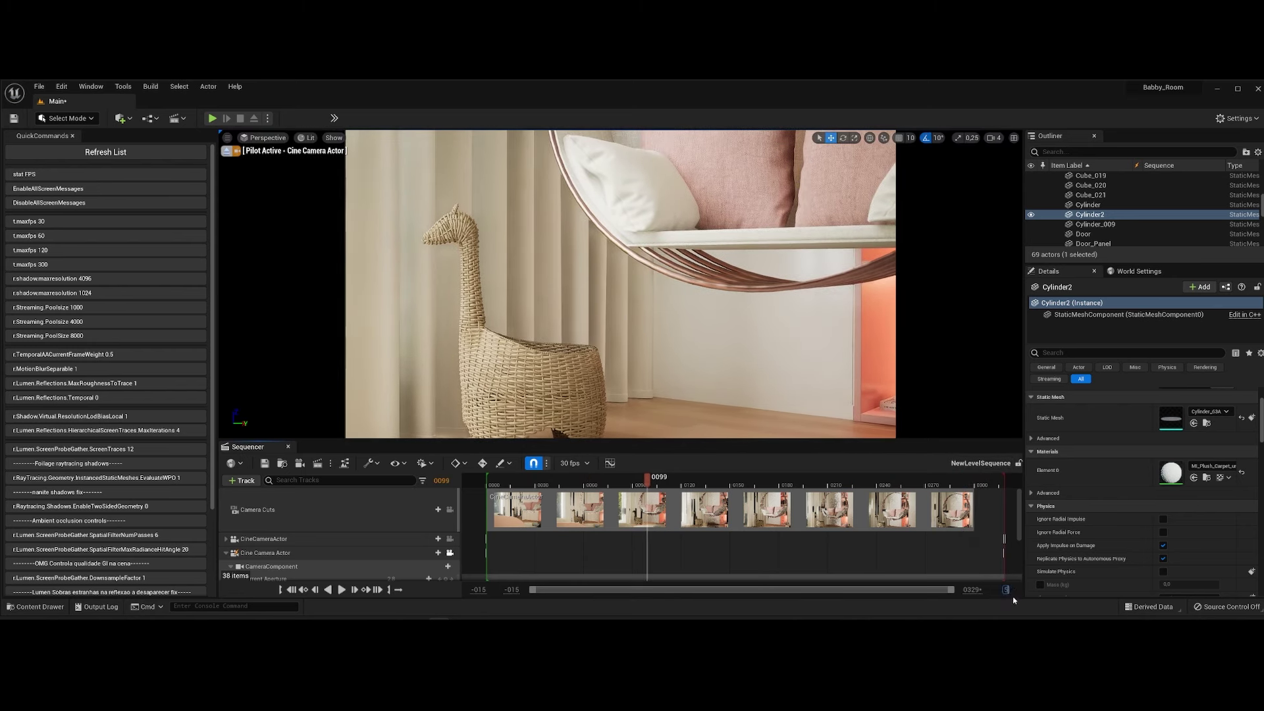
left_click_drag(808, 590, 951, 590)
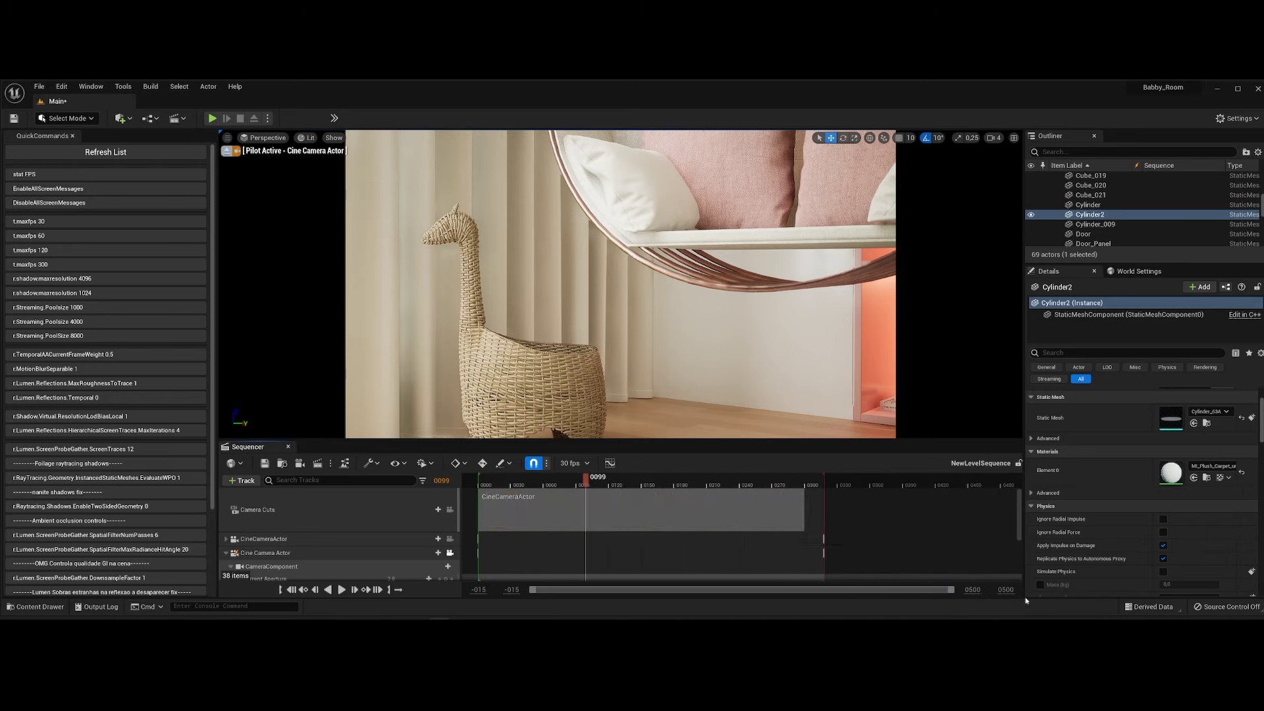
left_click_drag(825, 482, 961, 491)
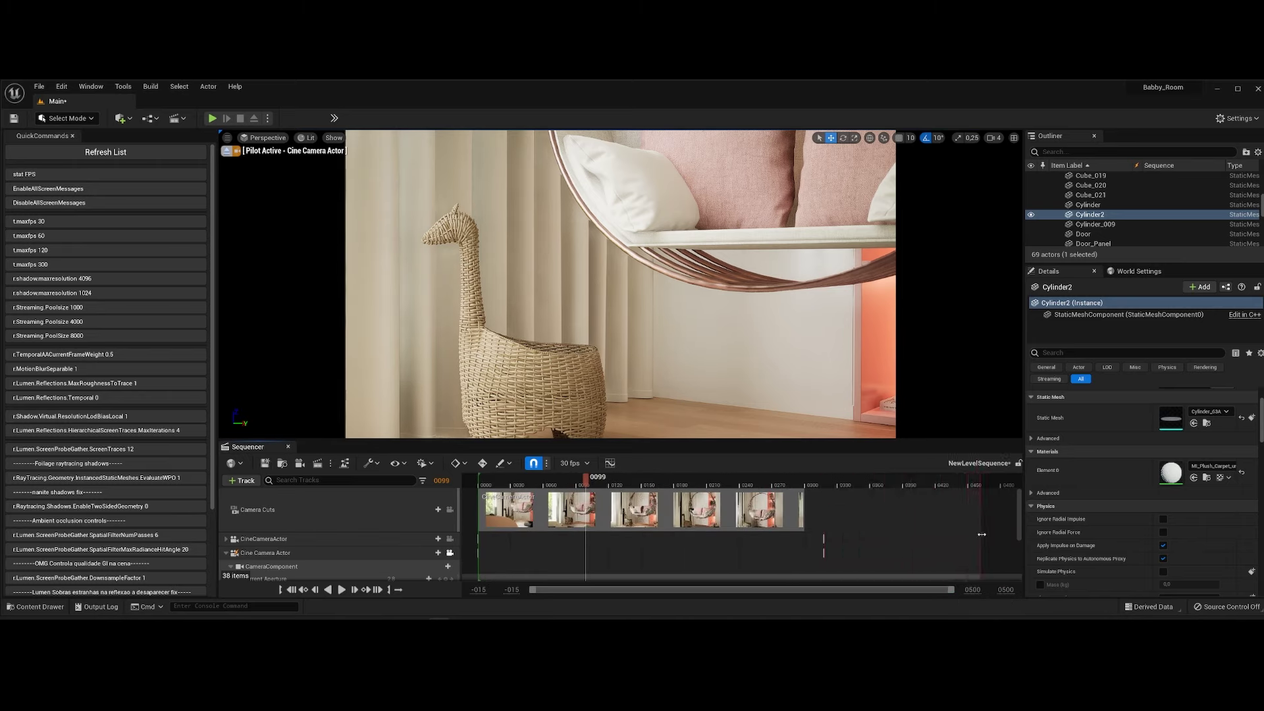
left_click_drag(804, 511, 1011, 514)
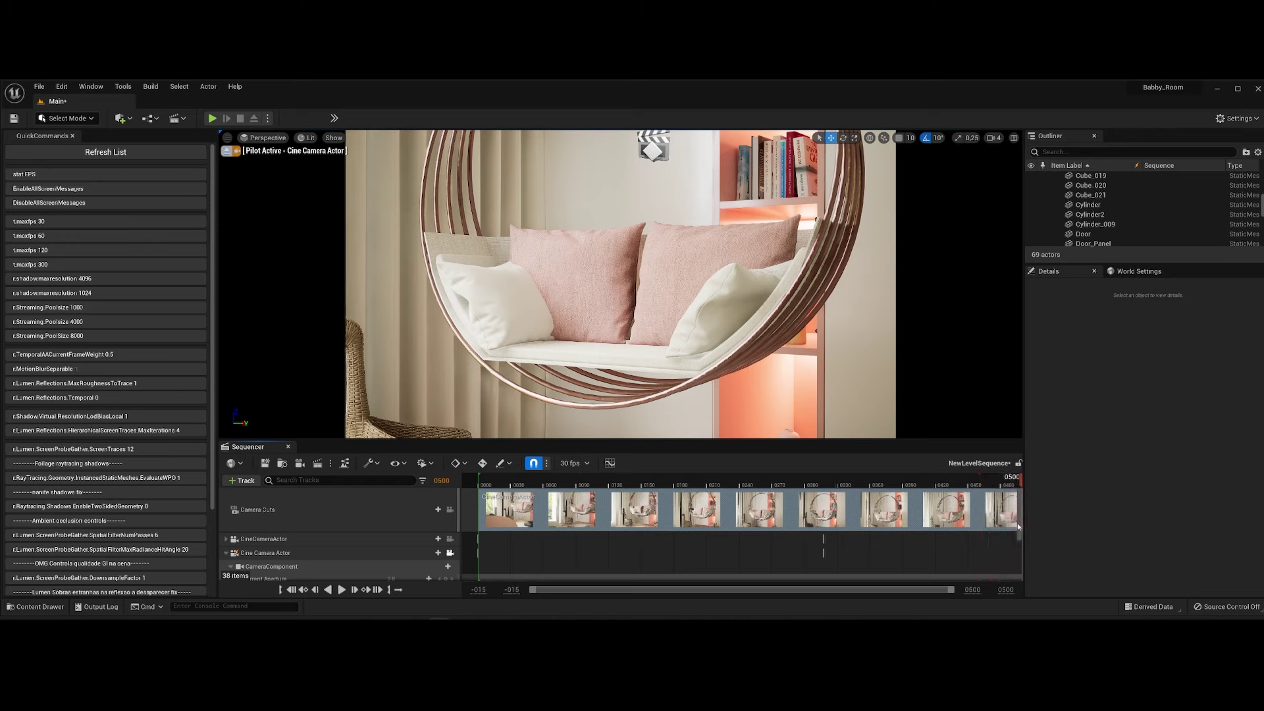
scroll(722, 539, "down", 3)
Play the sequence and pause it.
left_click_drag(958, 562, 994, 576)
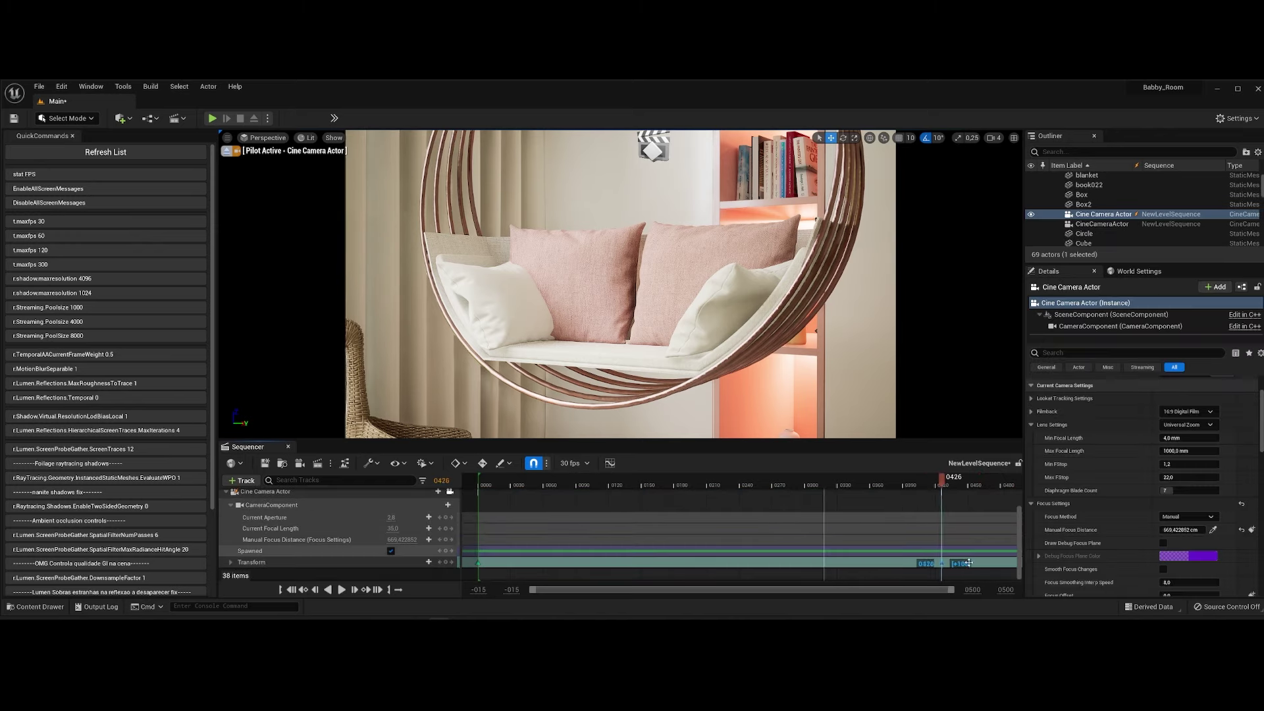
key("space")
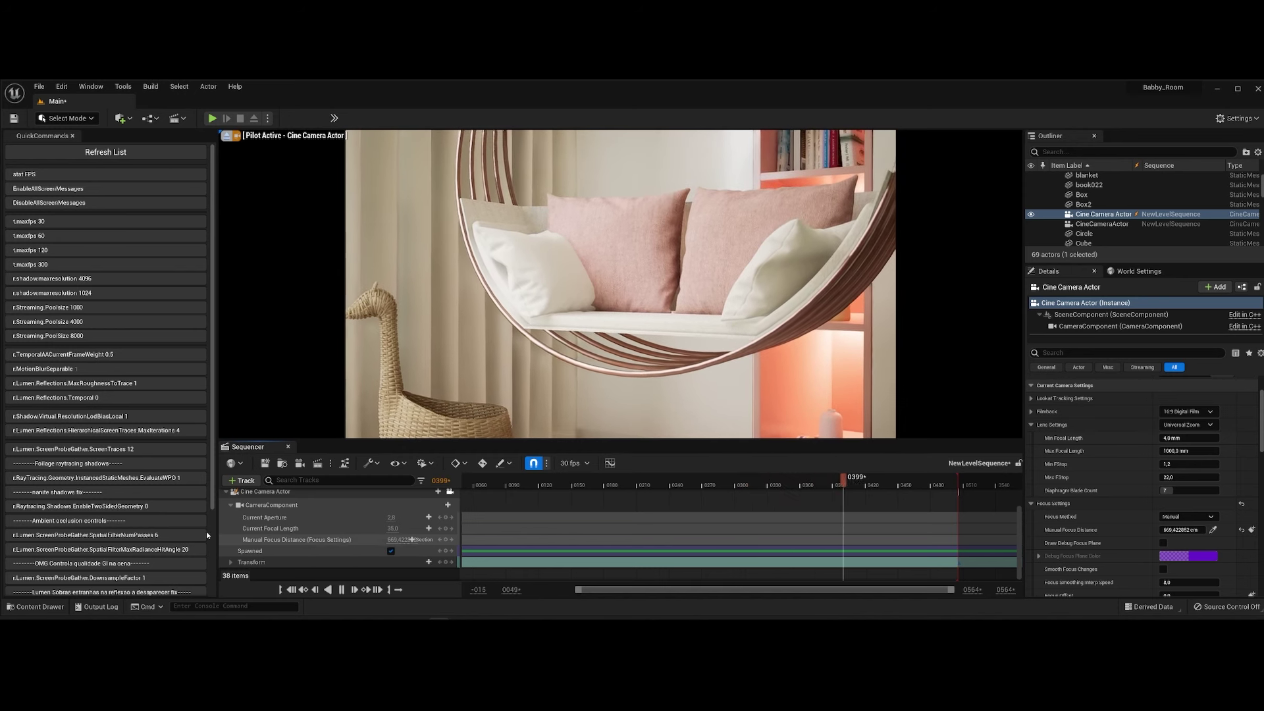
key("space")
Pilot the CineCameraActor at frame 0000 and expand its track properties.
left_click(232, 499)
left_click(264, 539)
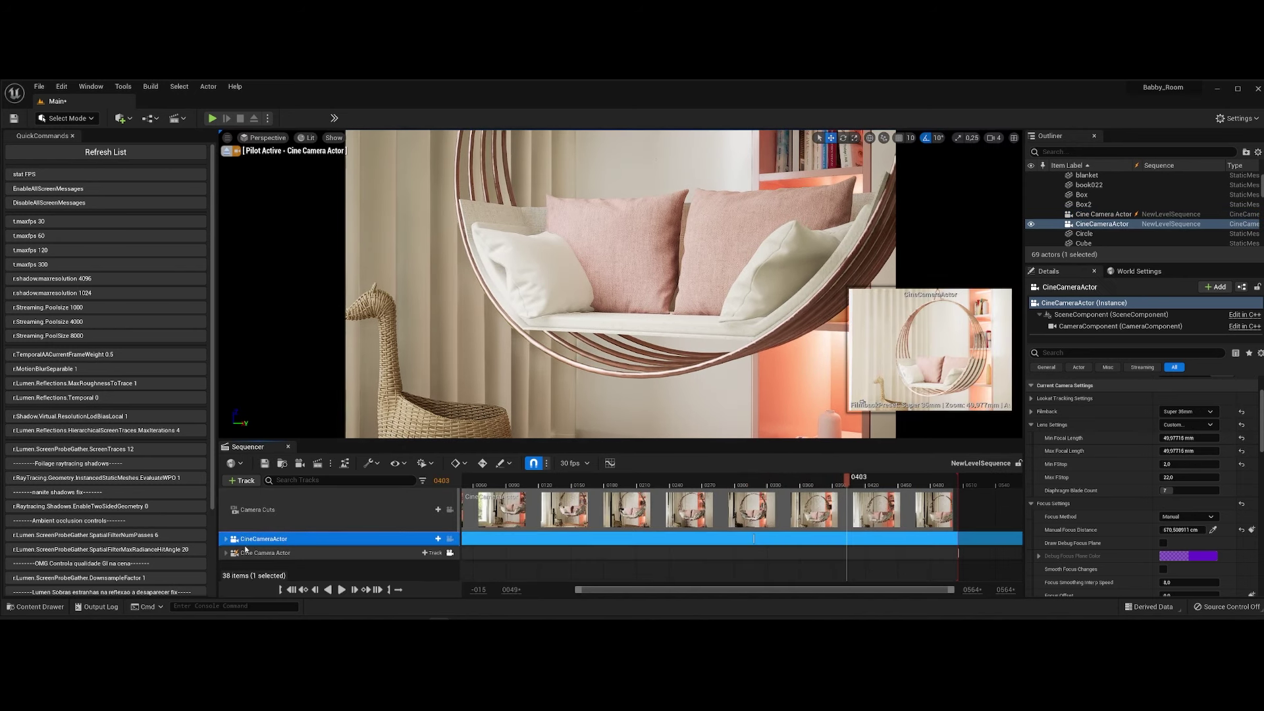
left_click(265, 138)
left_click(293, 263)
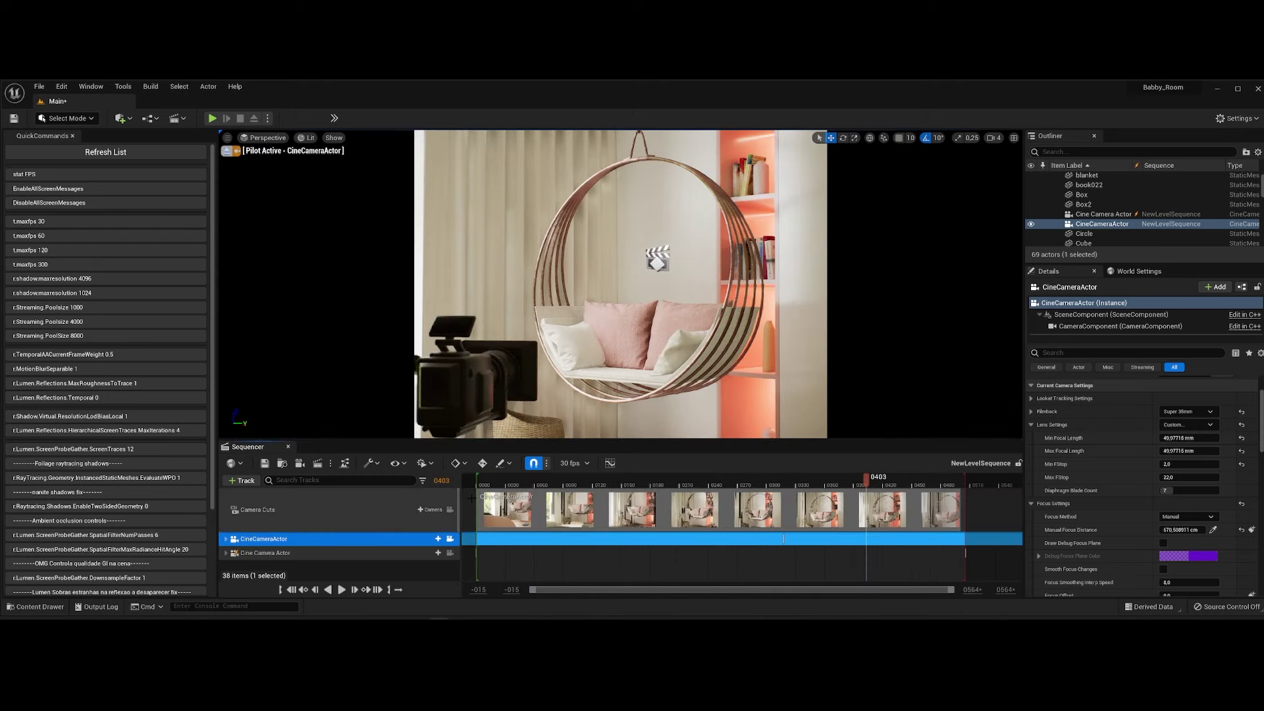
key("Up")
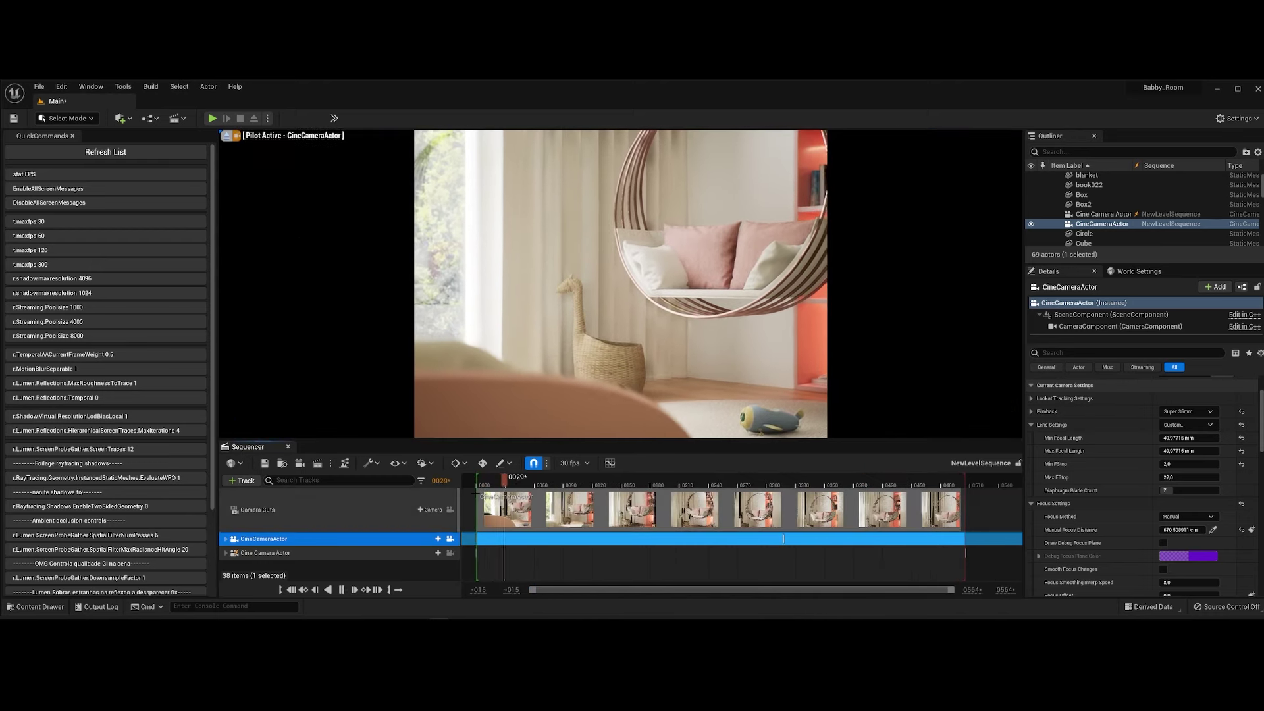
left_click(295, 591)
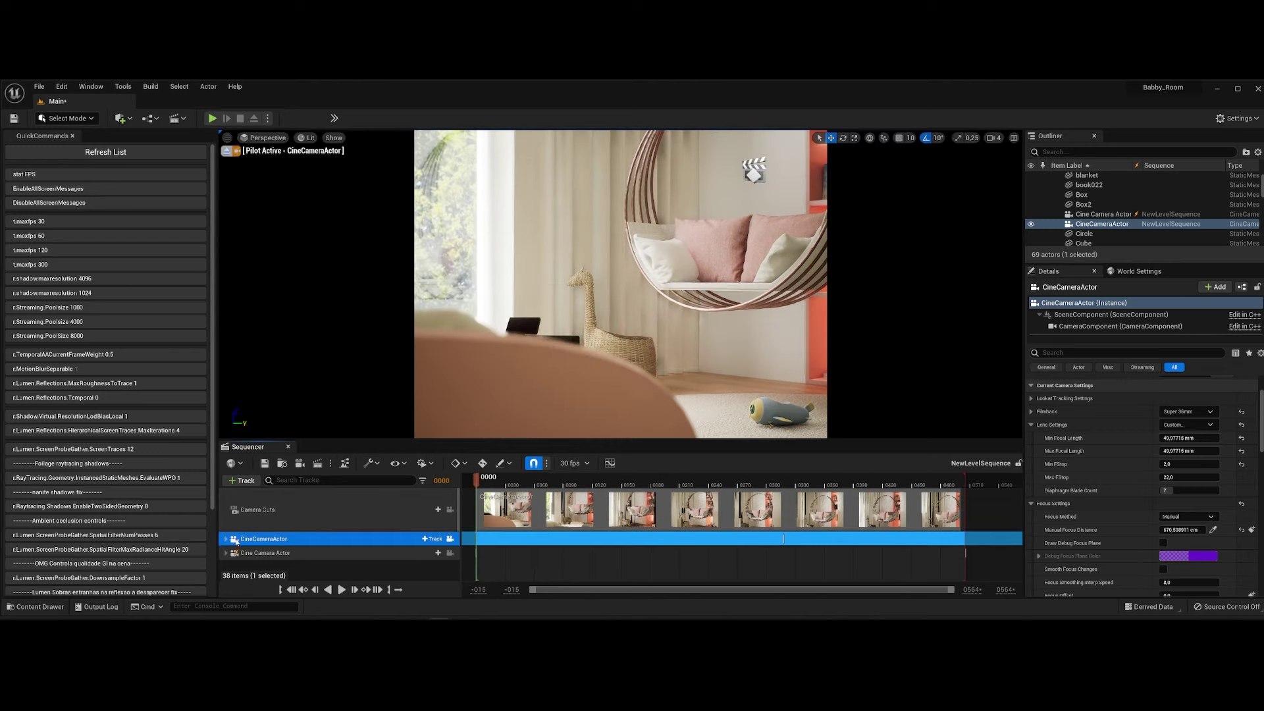
left_click(225, 539)
Retime the camera's Transform keyframe to about frame 0330, previewing playback after each move.
left_click_drag(785, 547, 965, 554)
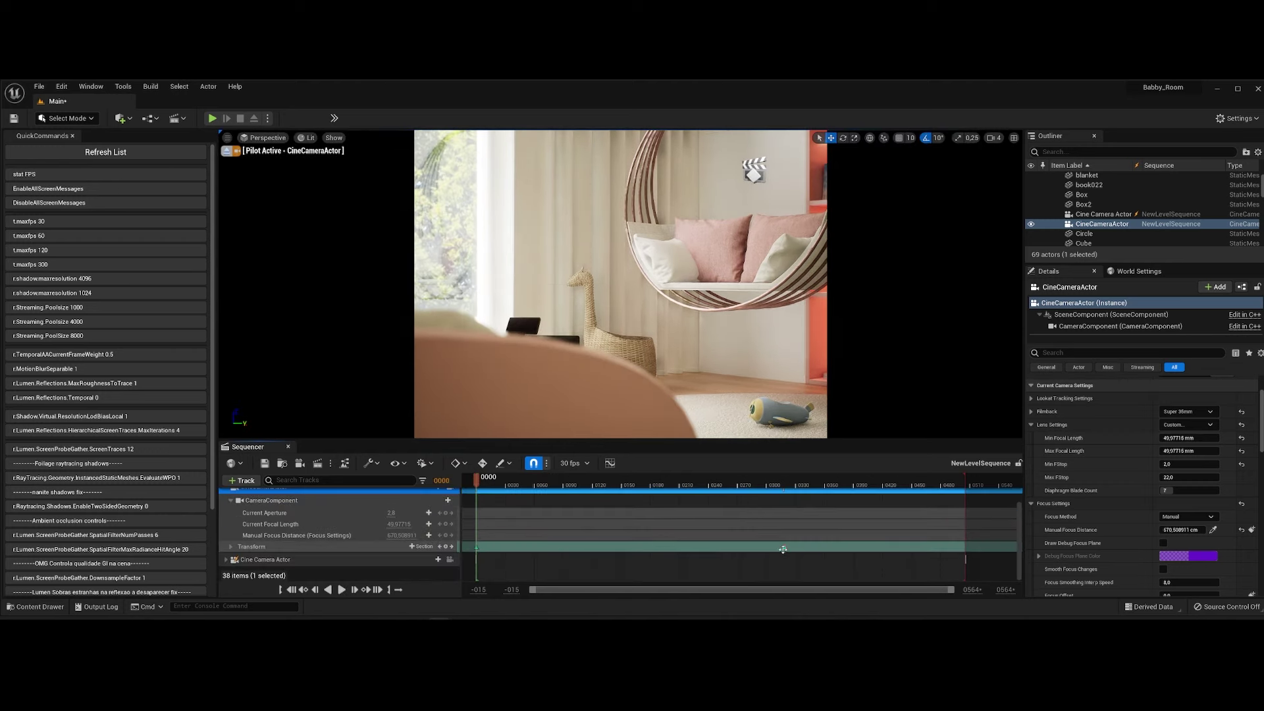
key("space")
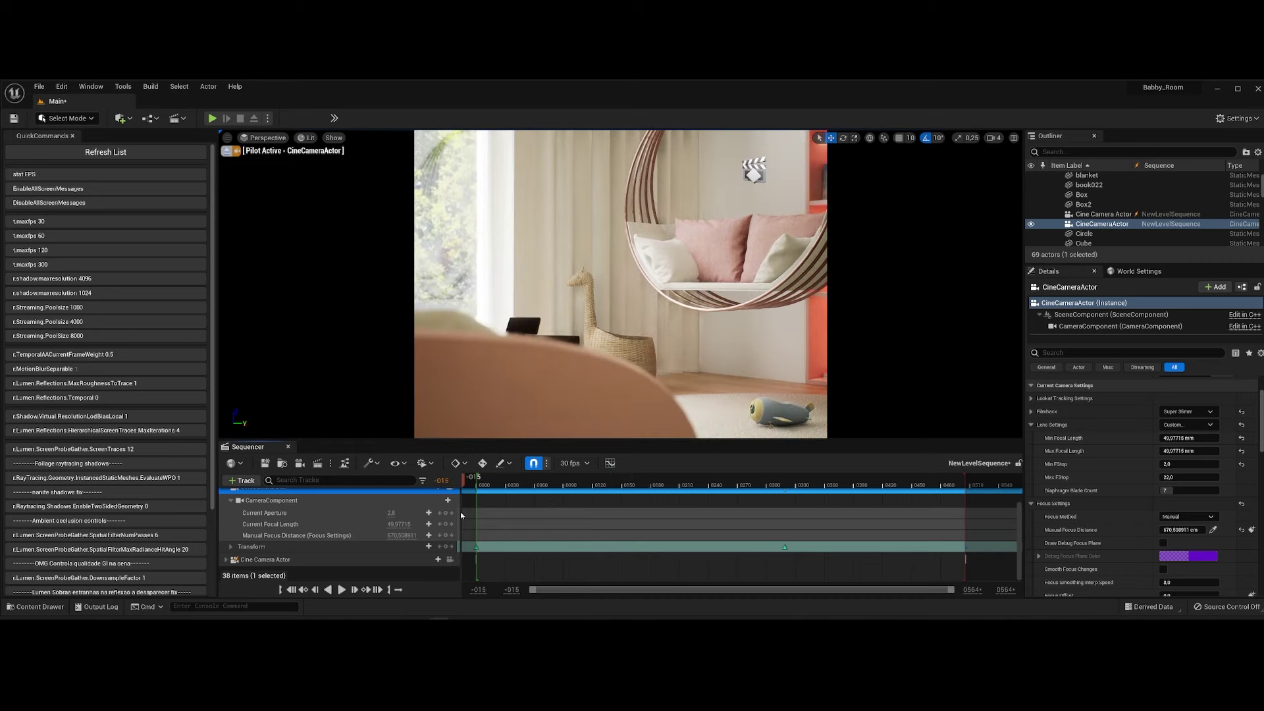
key("space")
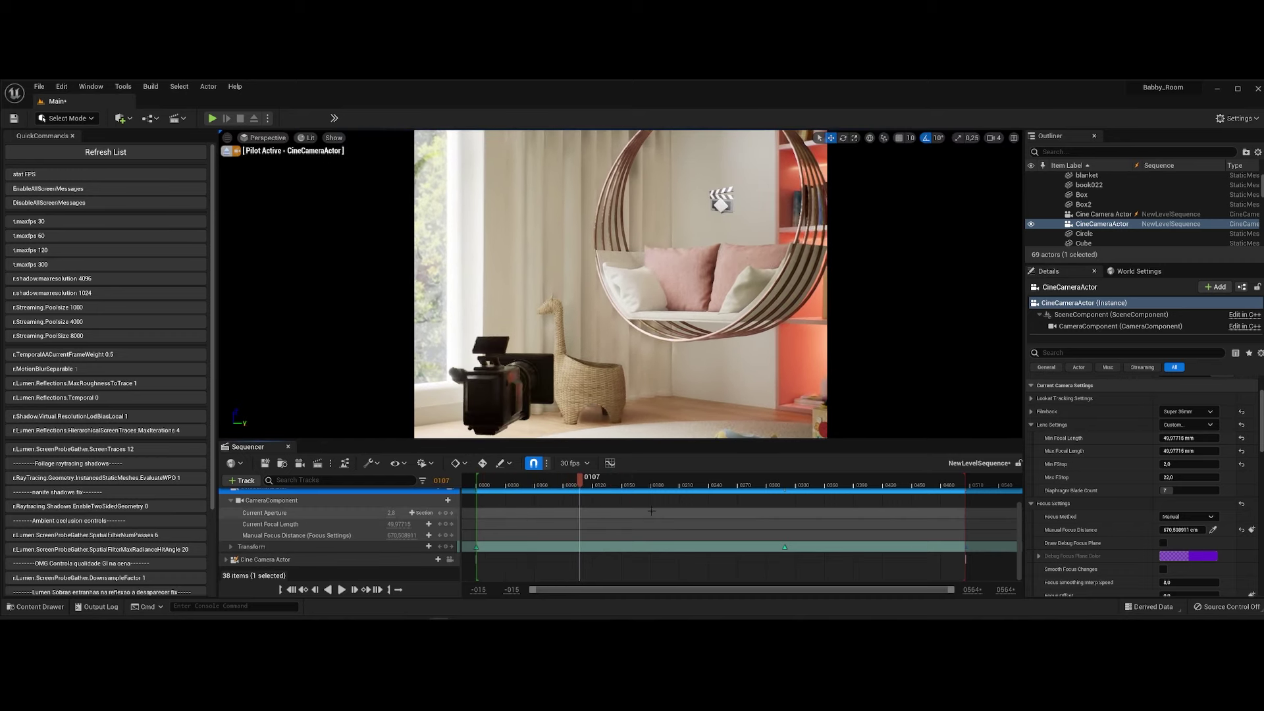
left_click_drag(785, 547, 821, 552)
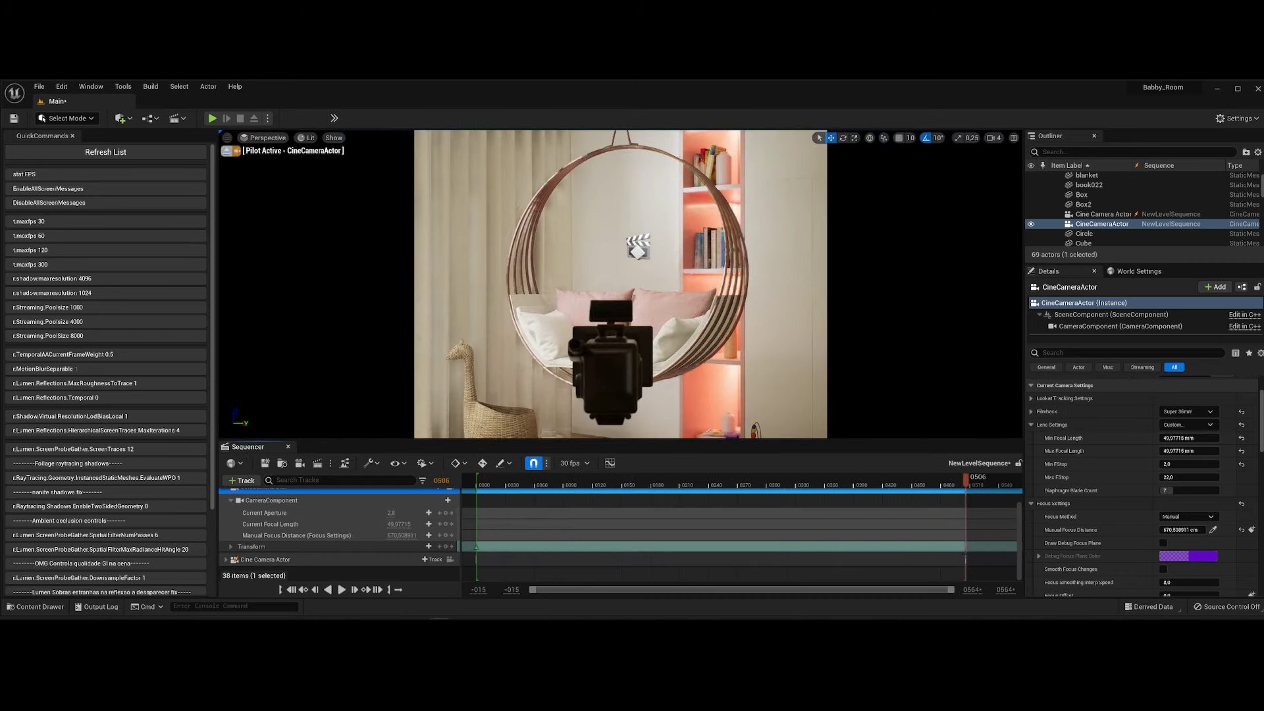
key("space")
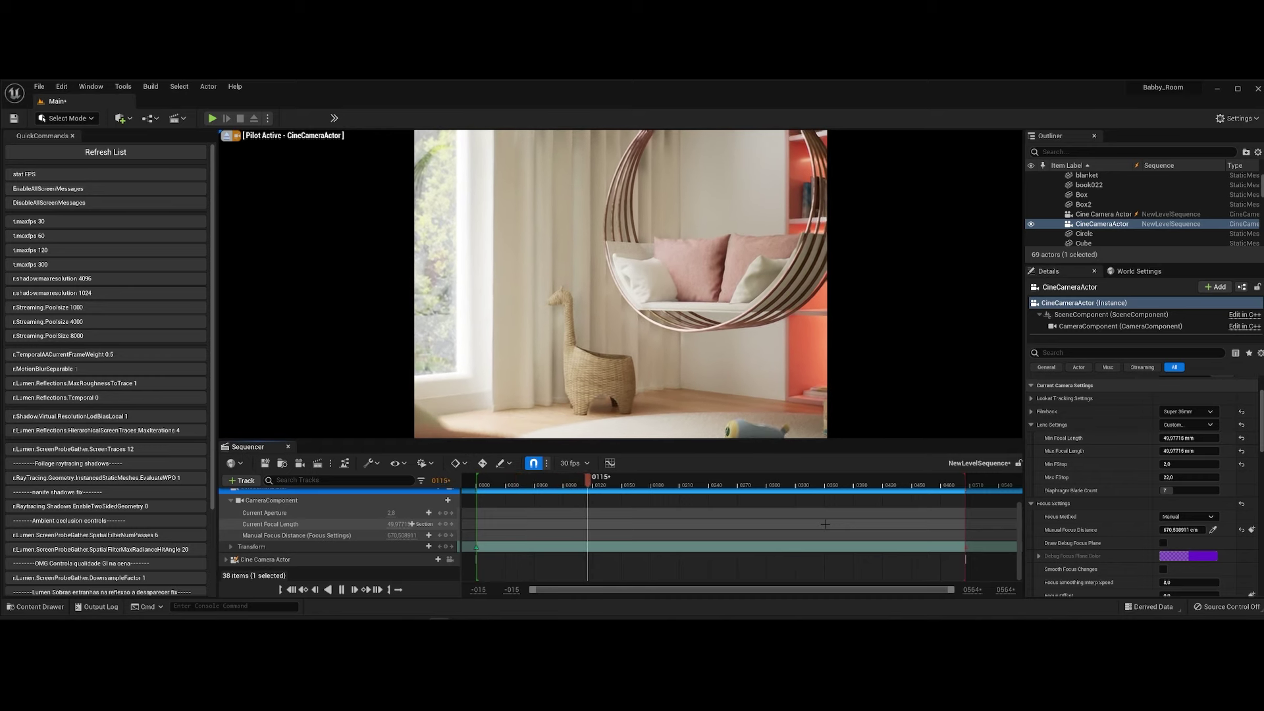
key("space")
Reframe the camera closer on the swing chair at frame 0 and review the playback.
left_click(292, 590)
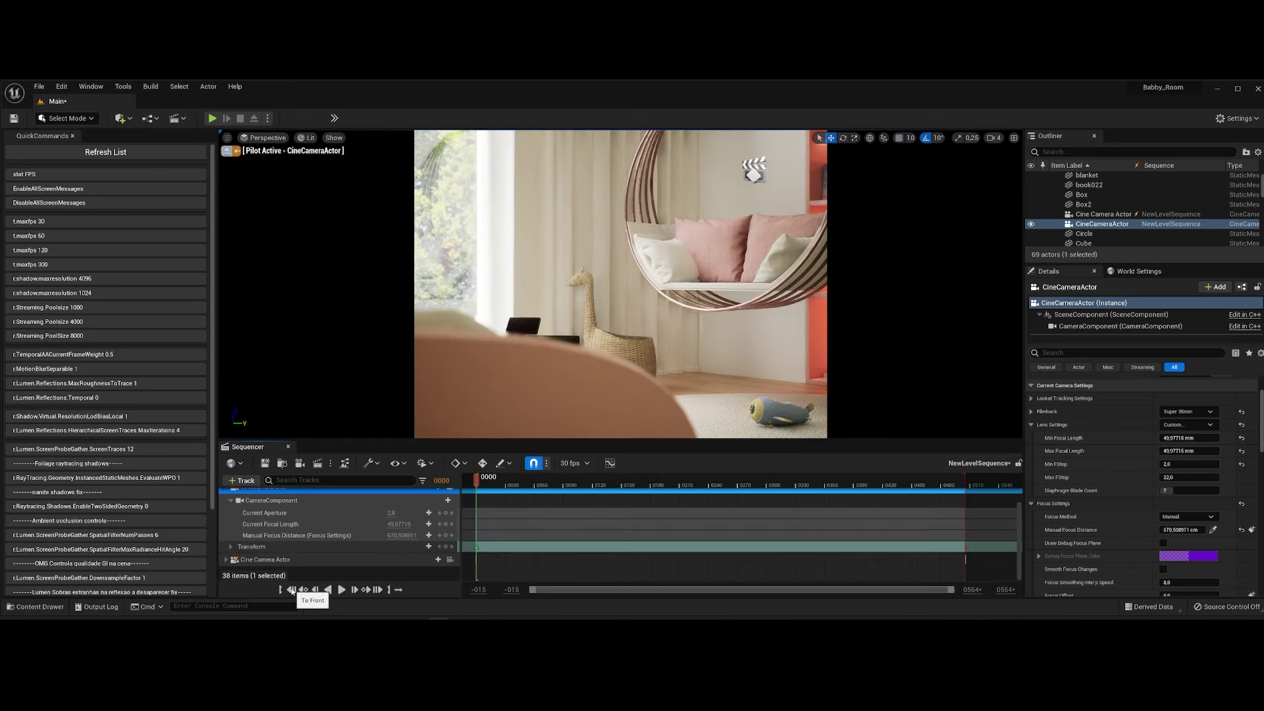
right_click_drag(573, 361, 513, 369)
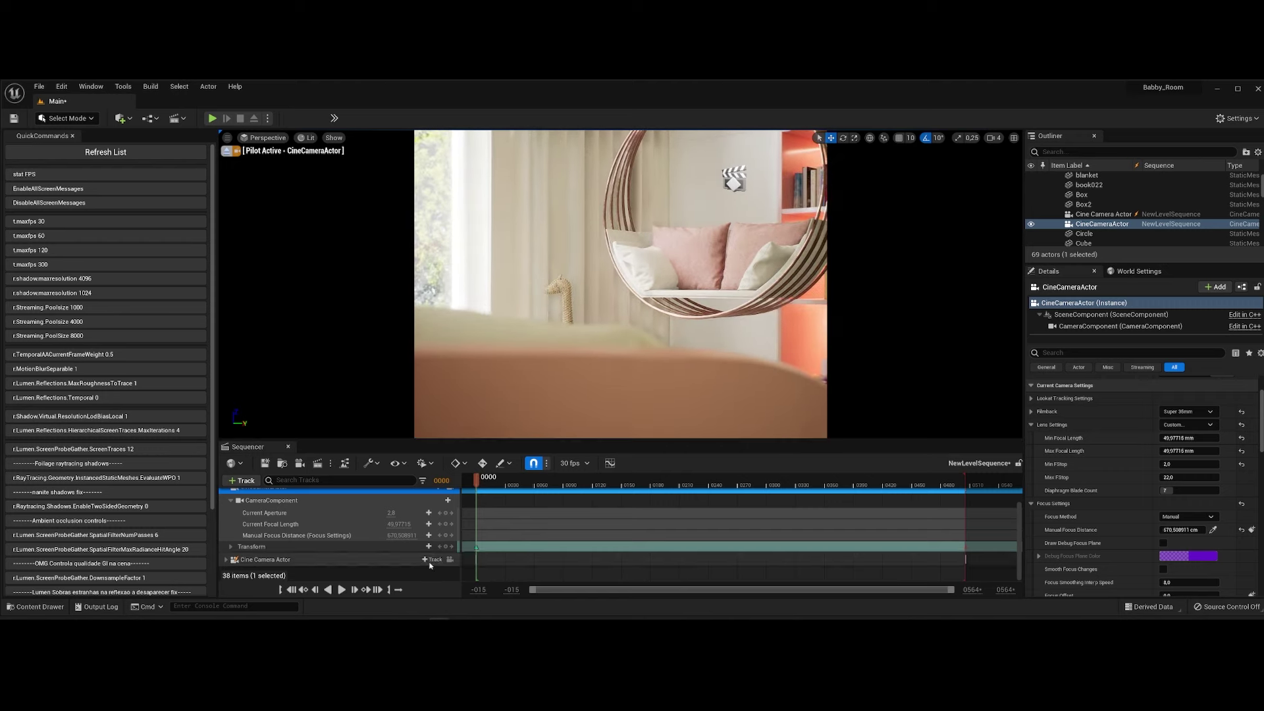
key("space")
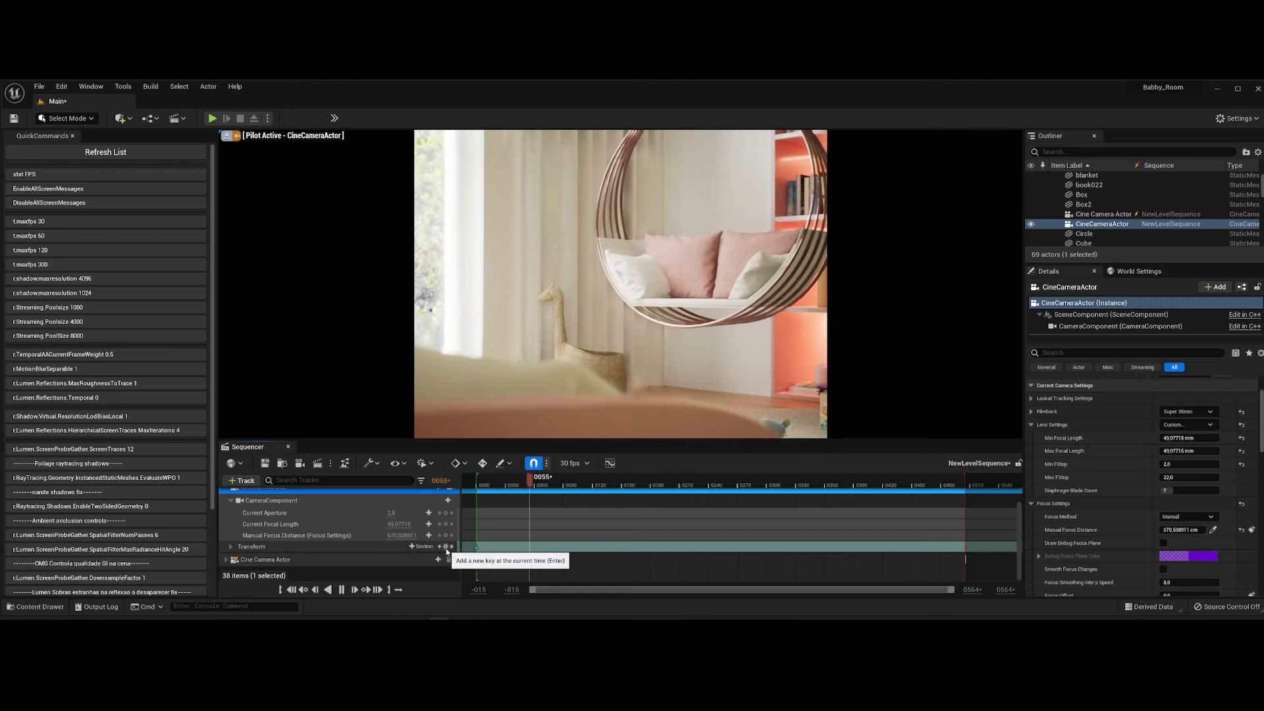
key("space")
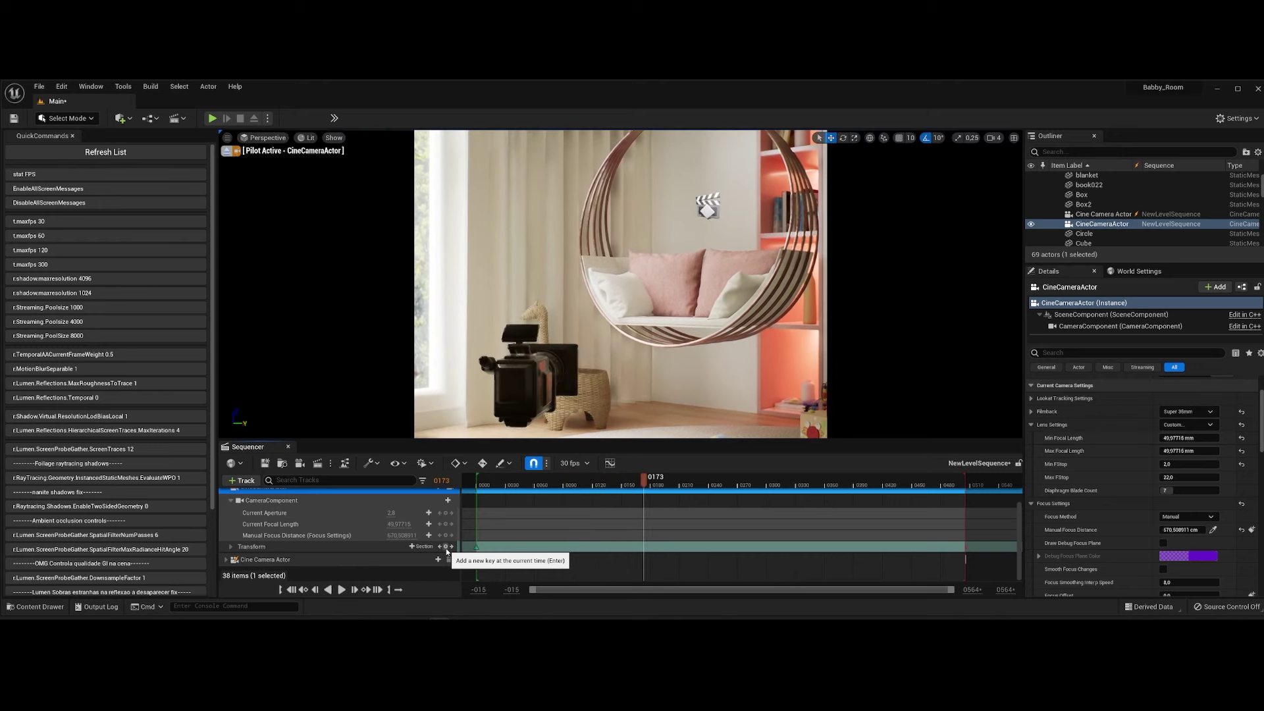
left_click(372, 591)
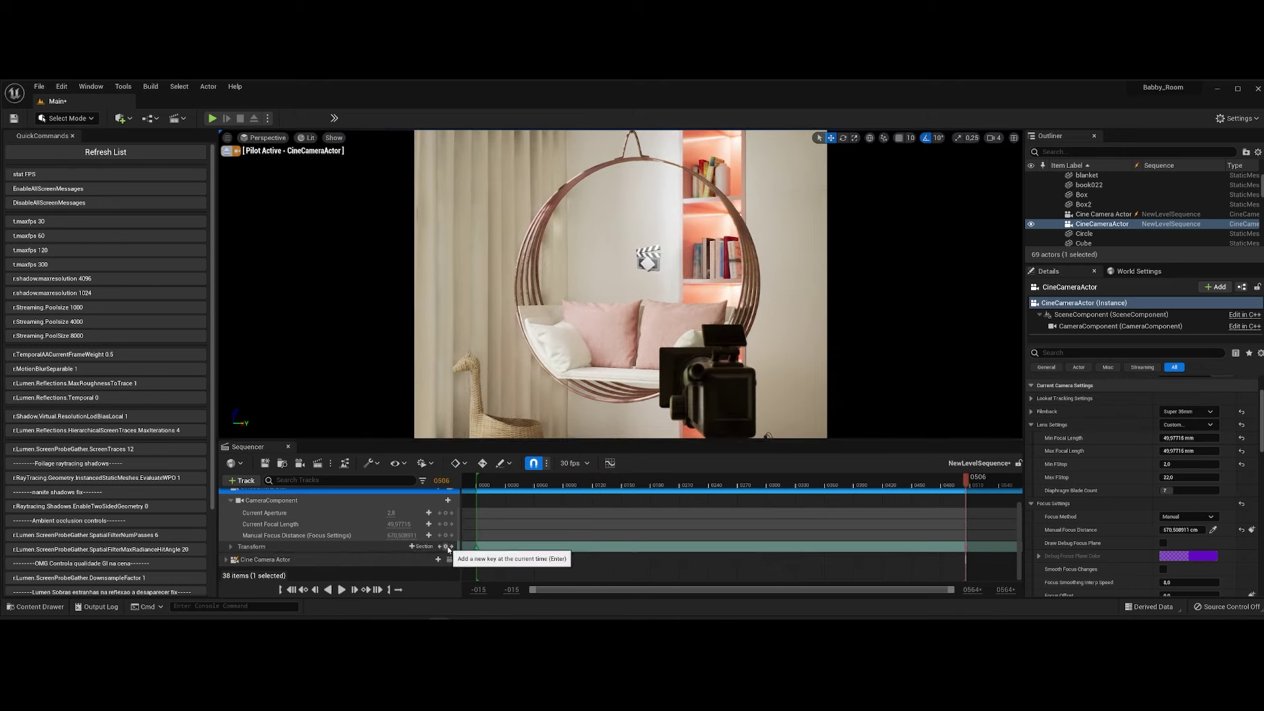
key("space")
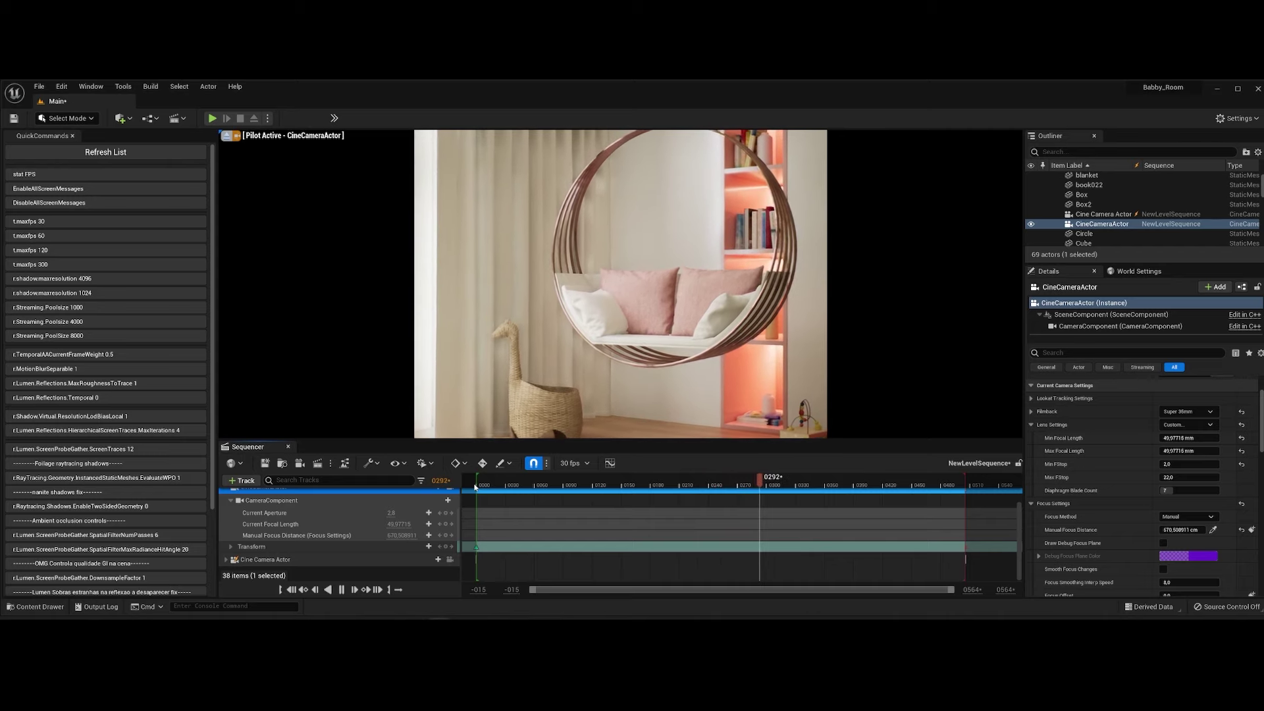
left_click(476, 487)
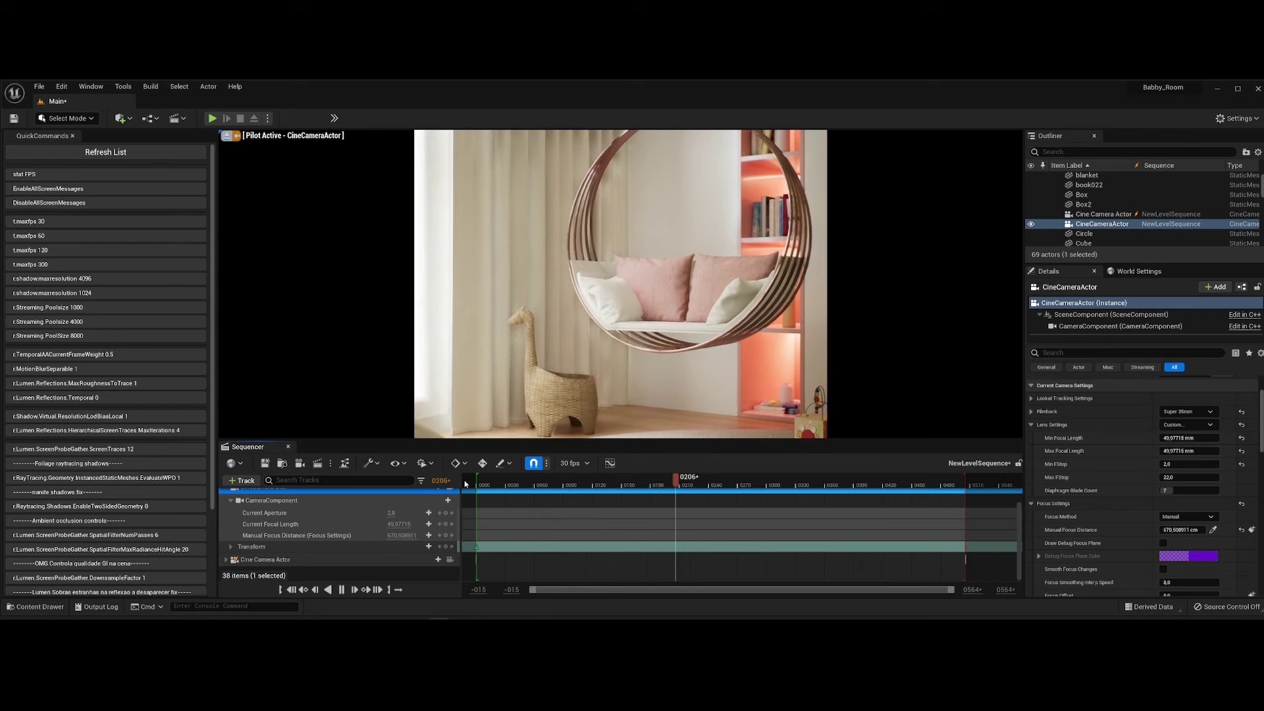
key("space")
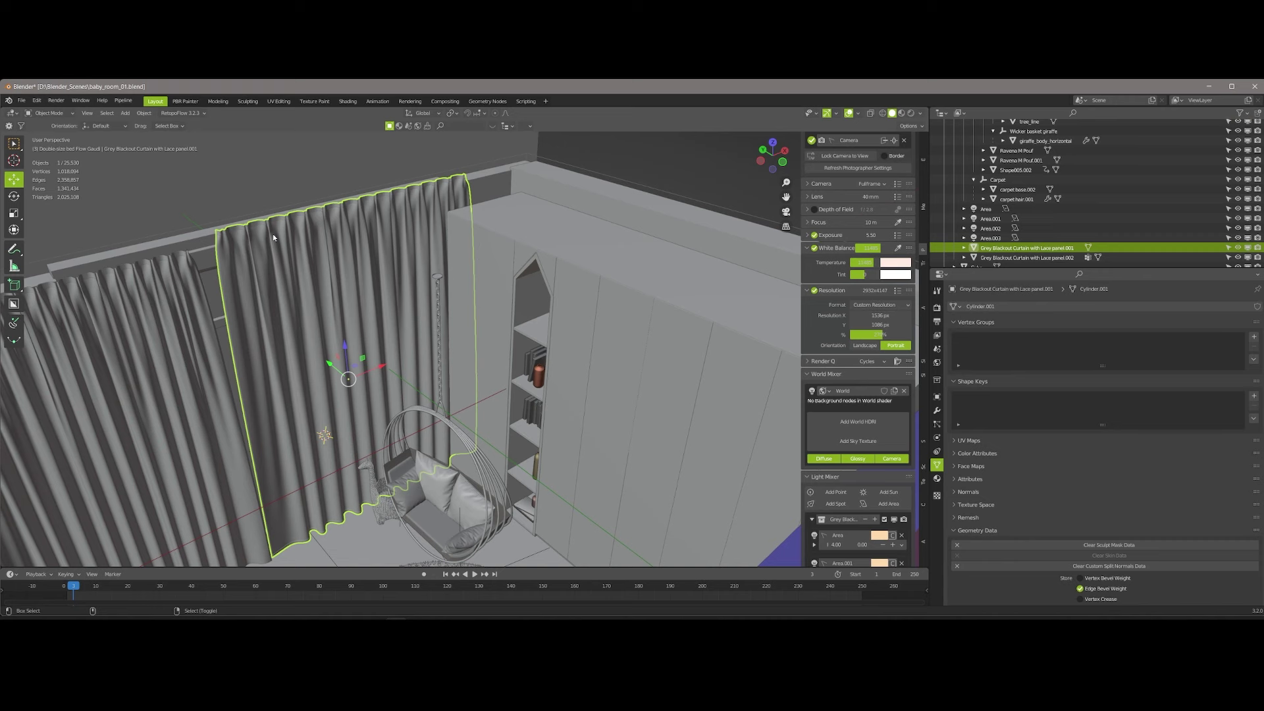
Isolate the curtain in back view and give it a new vertex group in Edit Mode.
key("KP_Divide")
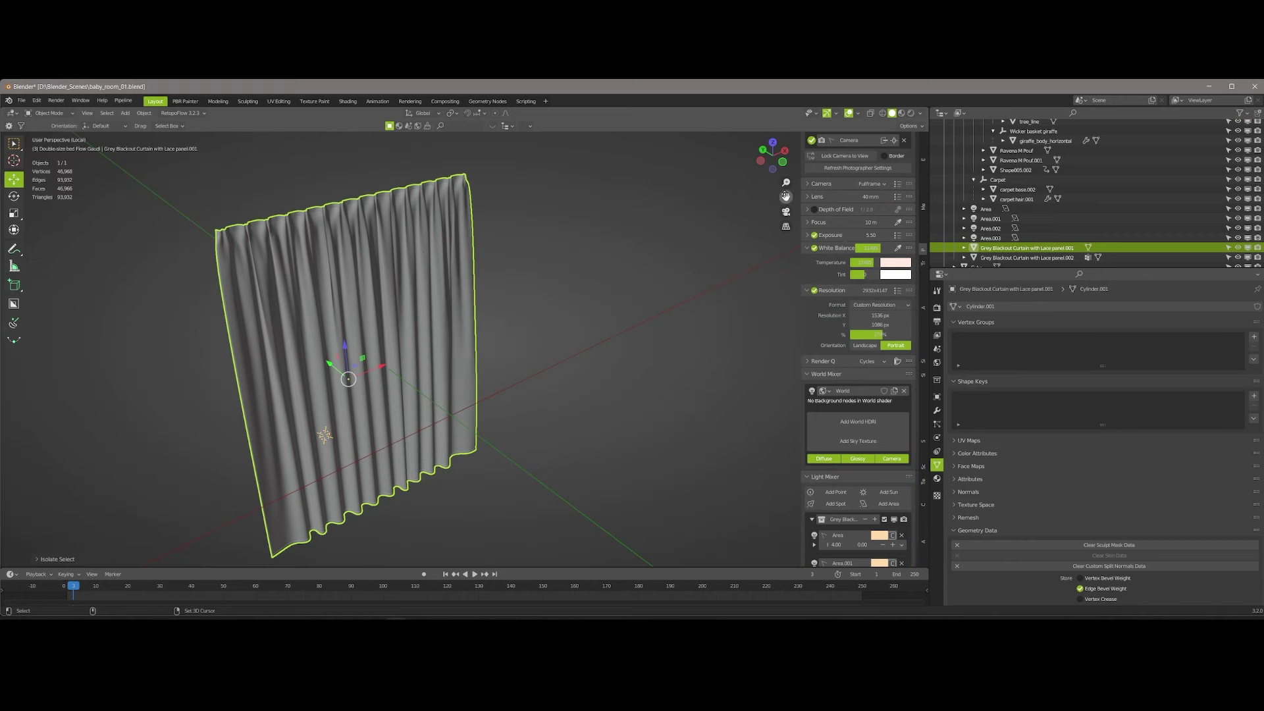
left_click(774, 170)
left_click(775, 170)
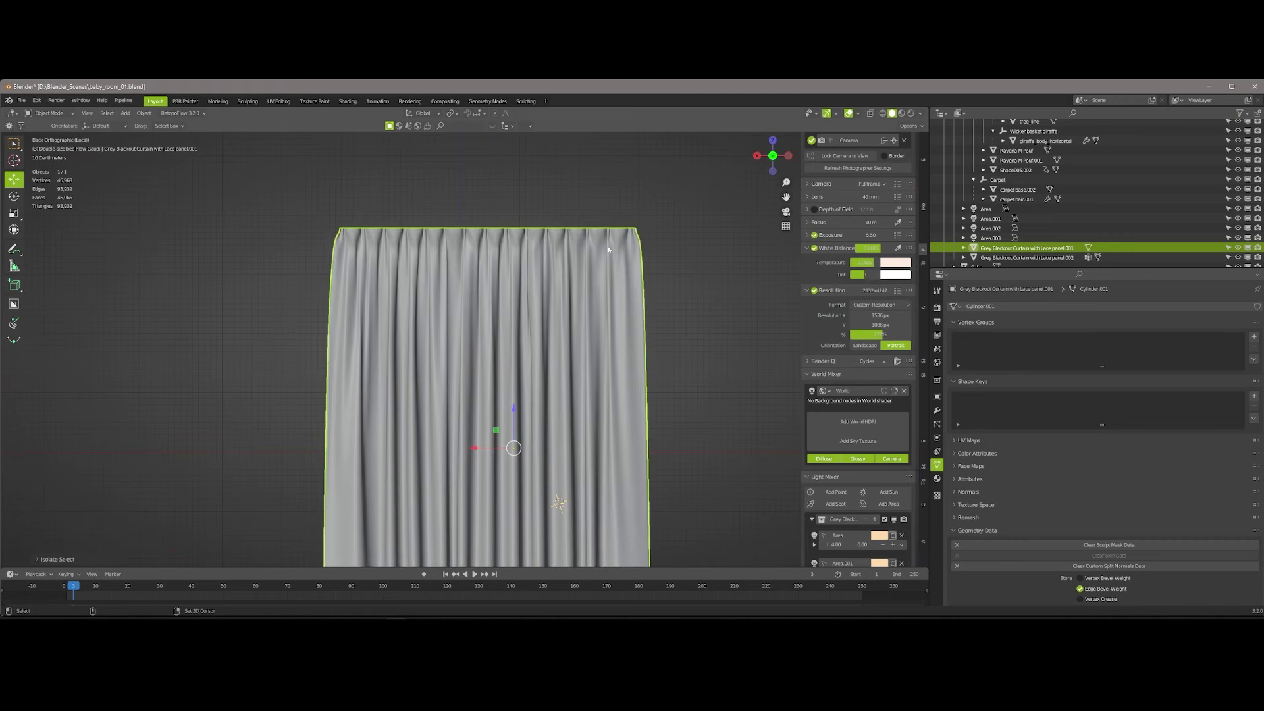
key("Tab")
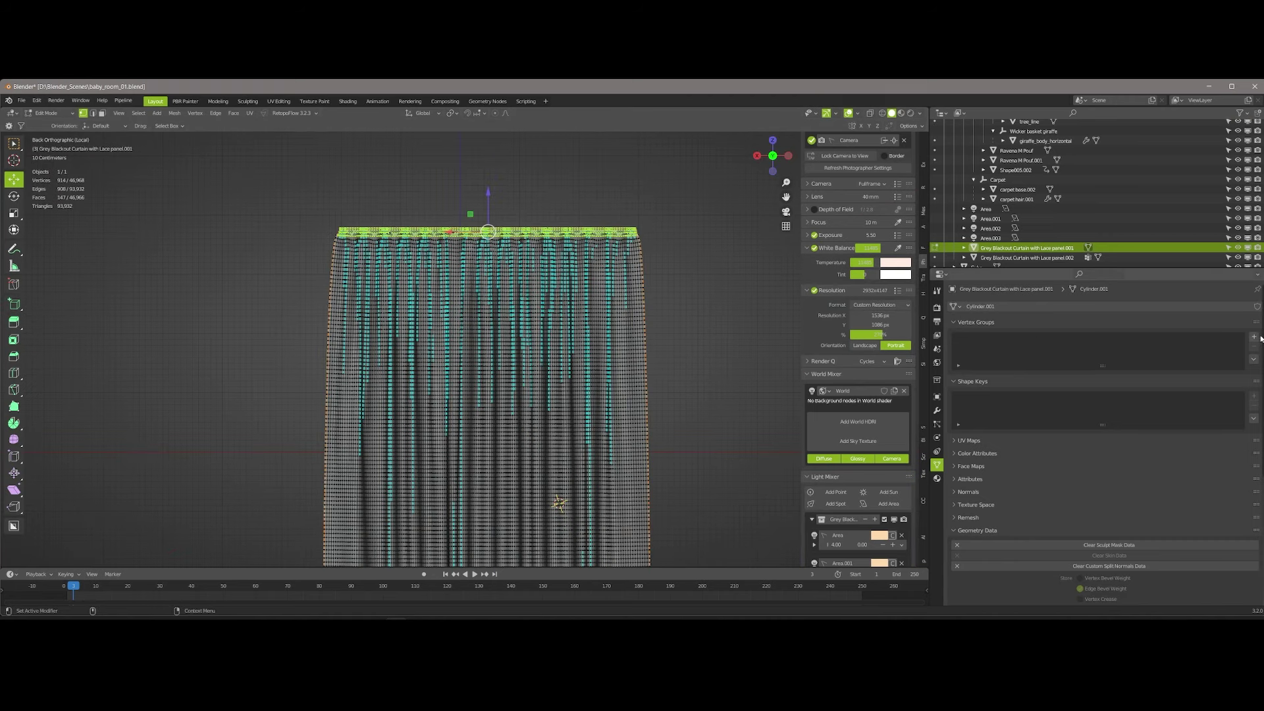
left_click(1255, 337)
key("Tab")
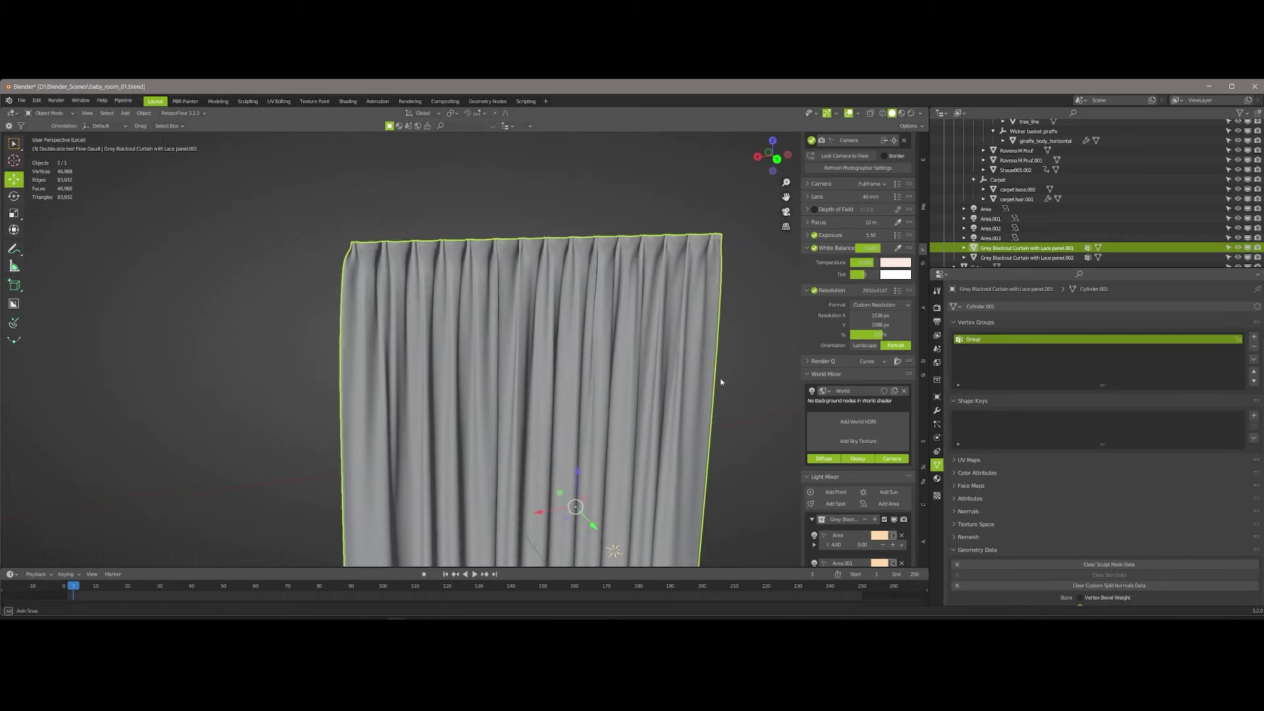
key("KP_Divide")
Add a Wind force field, rotate it toward the curtain, and check its physics settings.
key("shift+a")
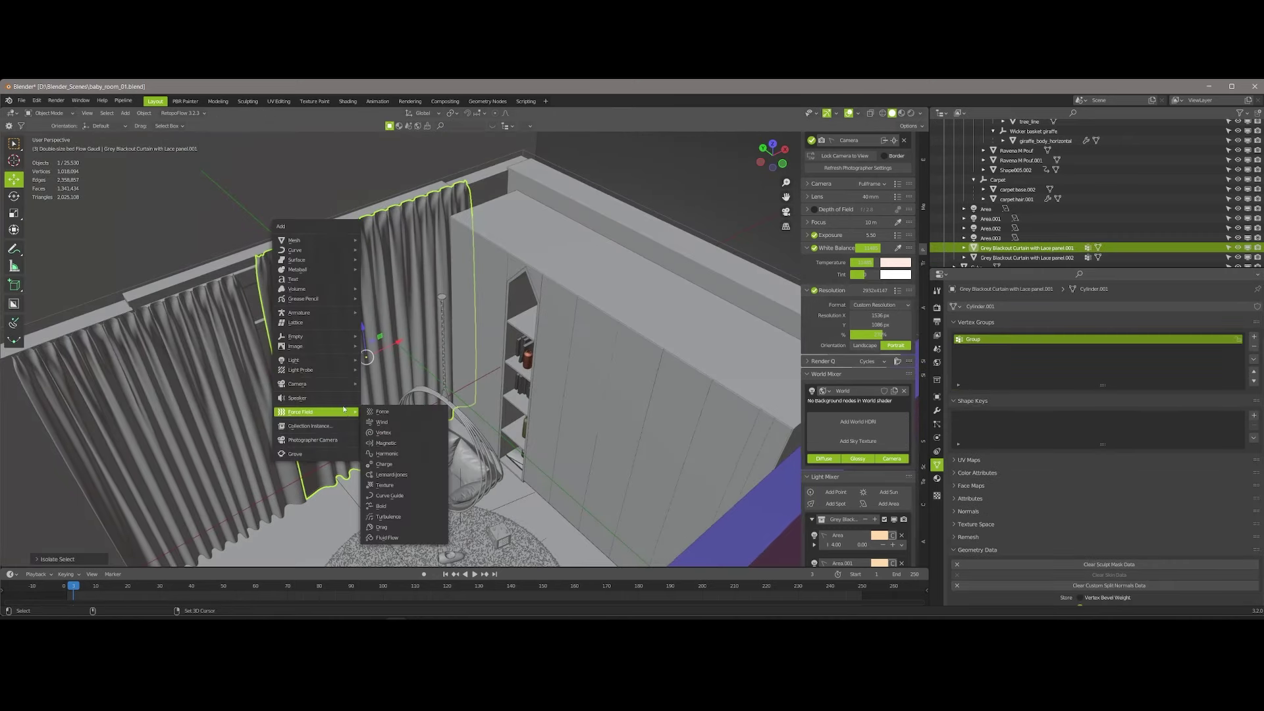
mouse_move(336, 411)
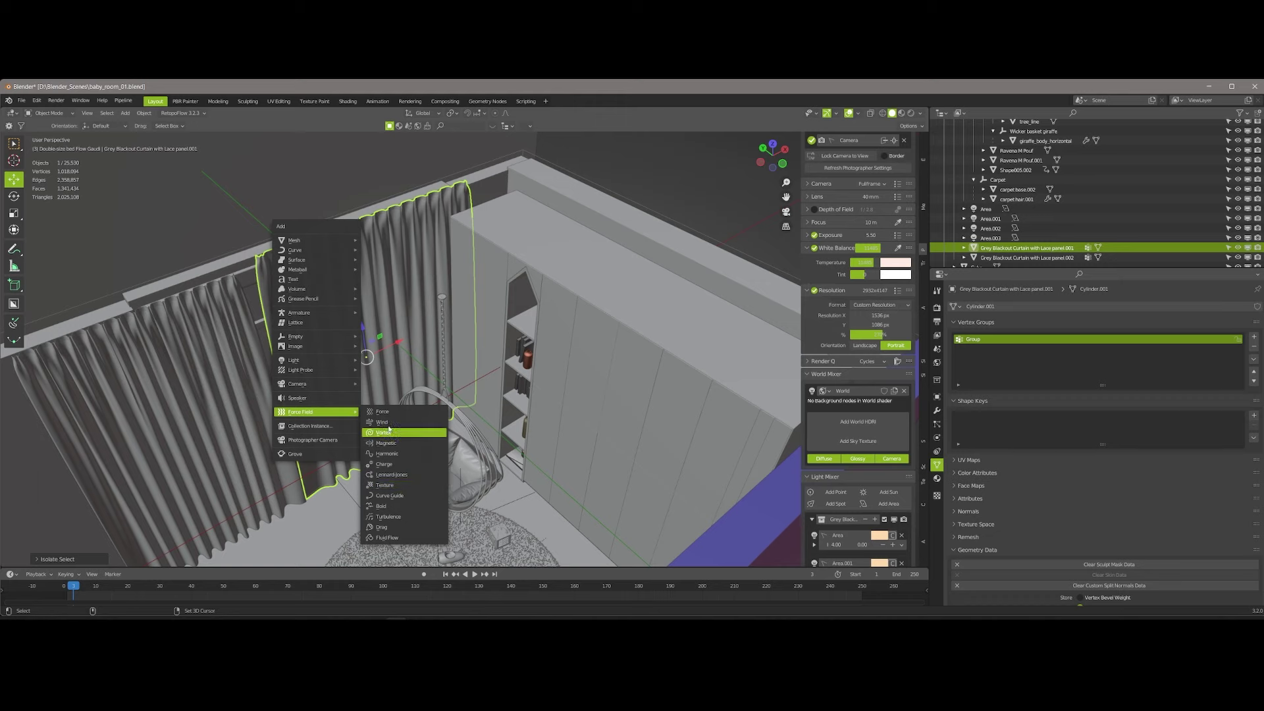
left_click(386, 422)
key("r")
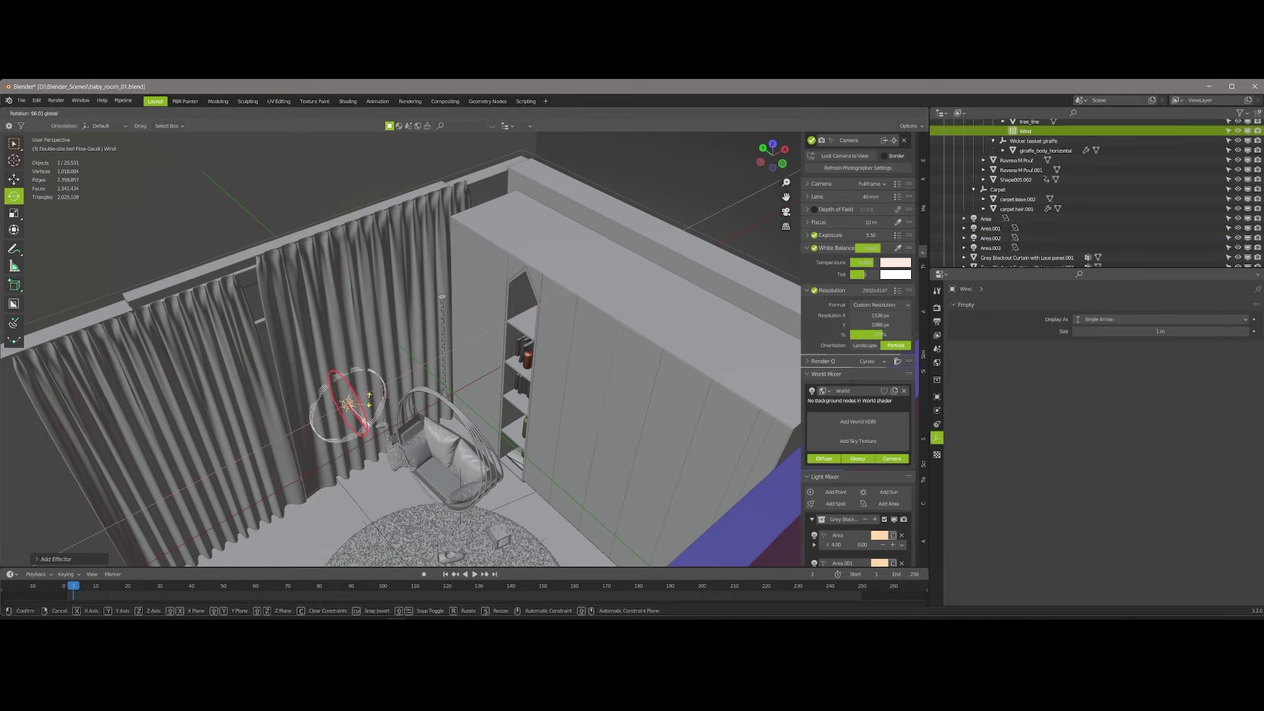
left_click(364, 427)
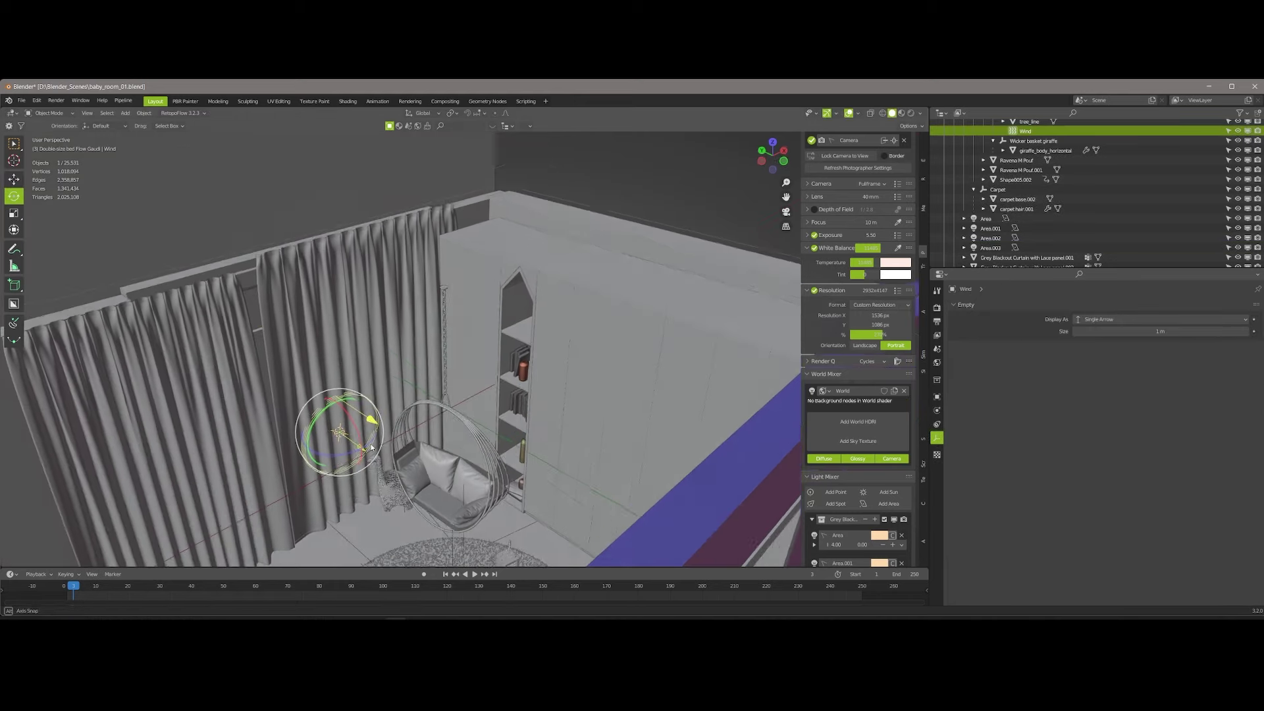
middle_click_drag(364, 428, 360, 453)
key("r")
key("r")
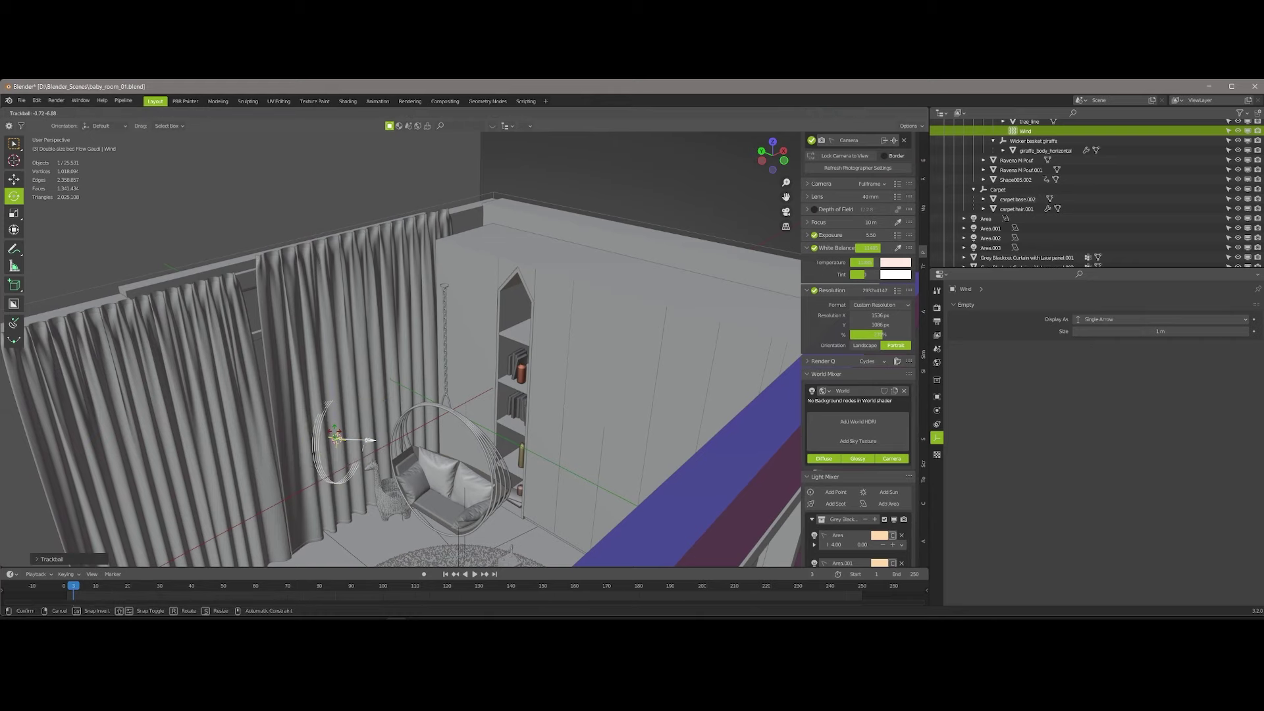
left_click(356, 454)
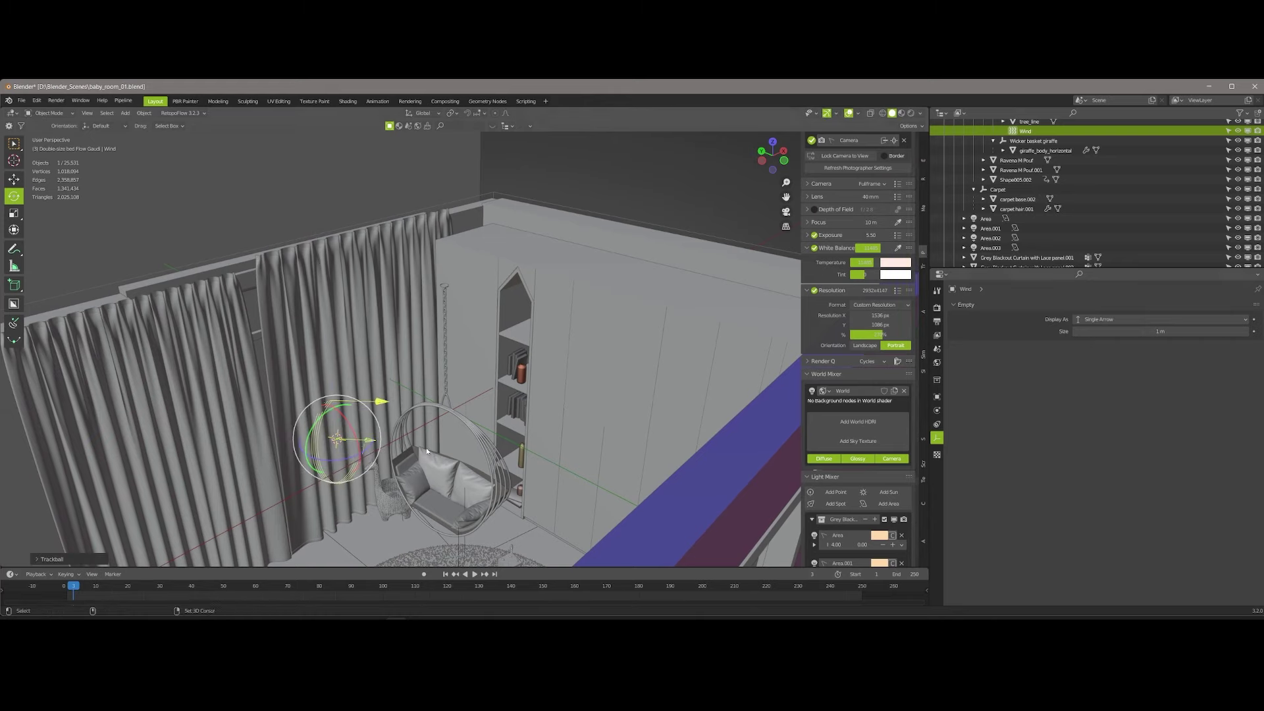
left_click(938, 411)
type("500.000")
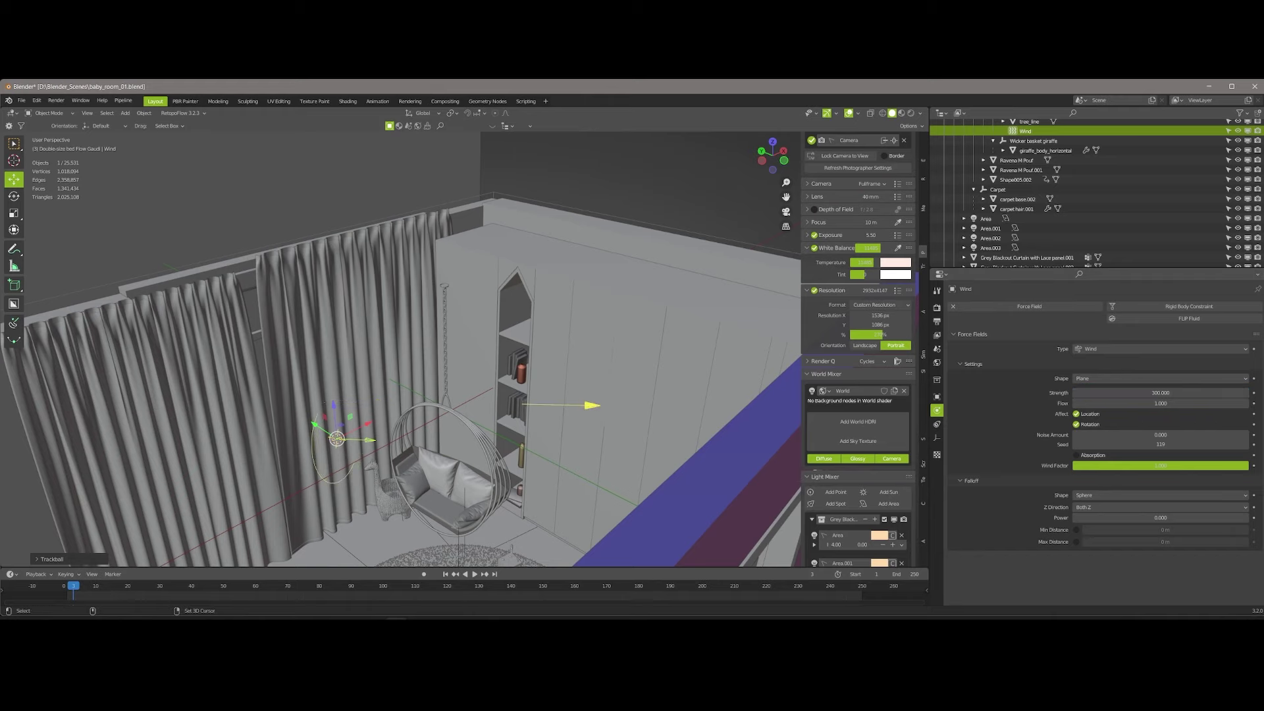
left_click(409, 443)
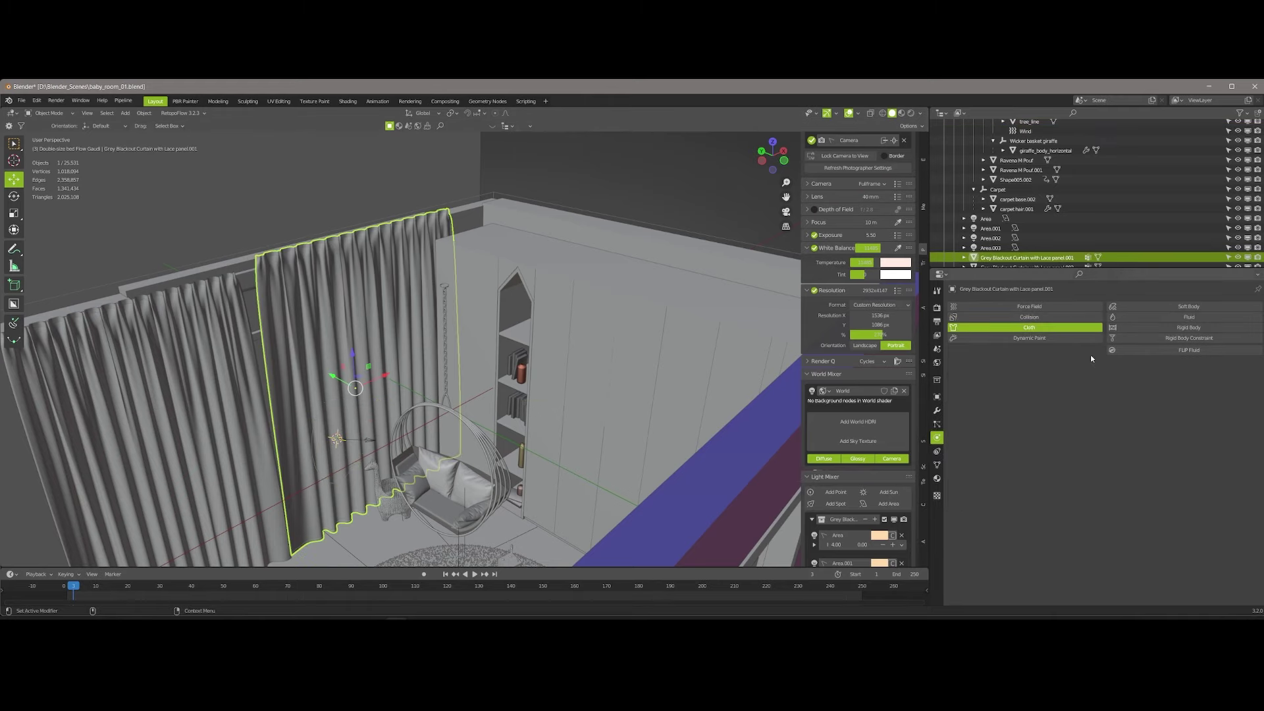
Set the curtain cloth's Pin Group to Group and scrub the timeline to check it.
scroll(1118, 461, "down", 15)
left_click(1118, 503)
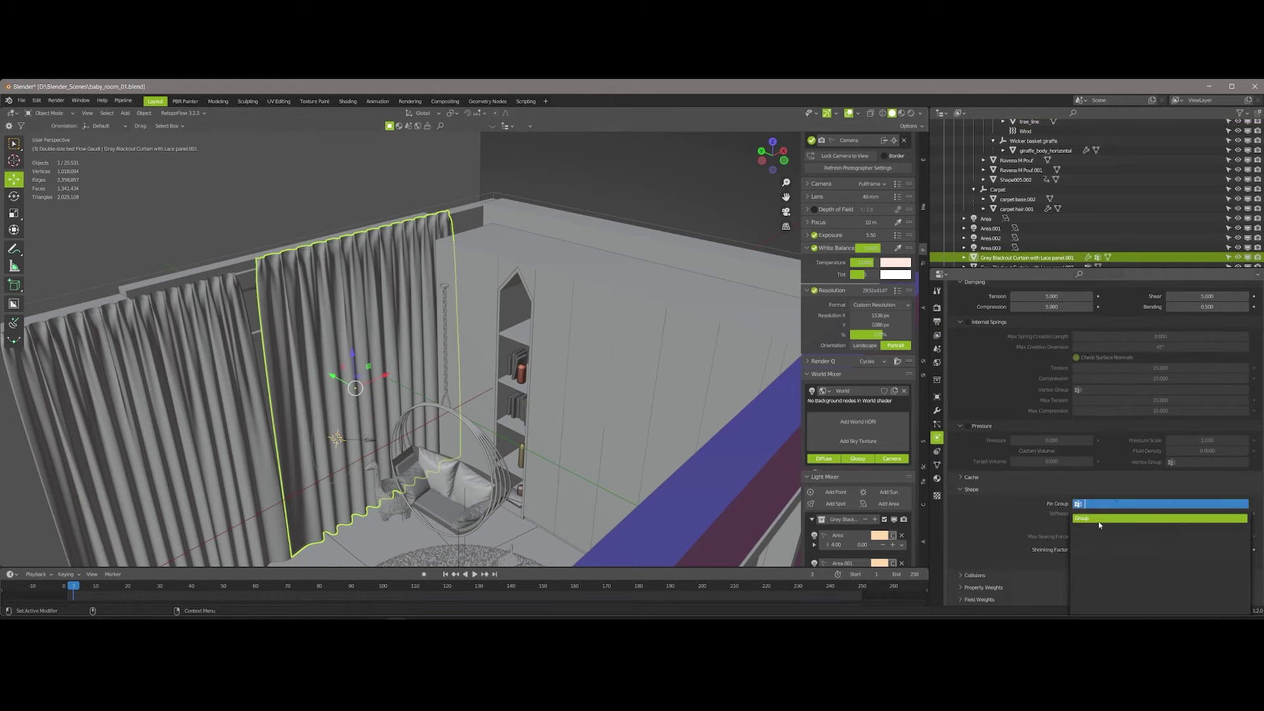
left_click(1098, 520)
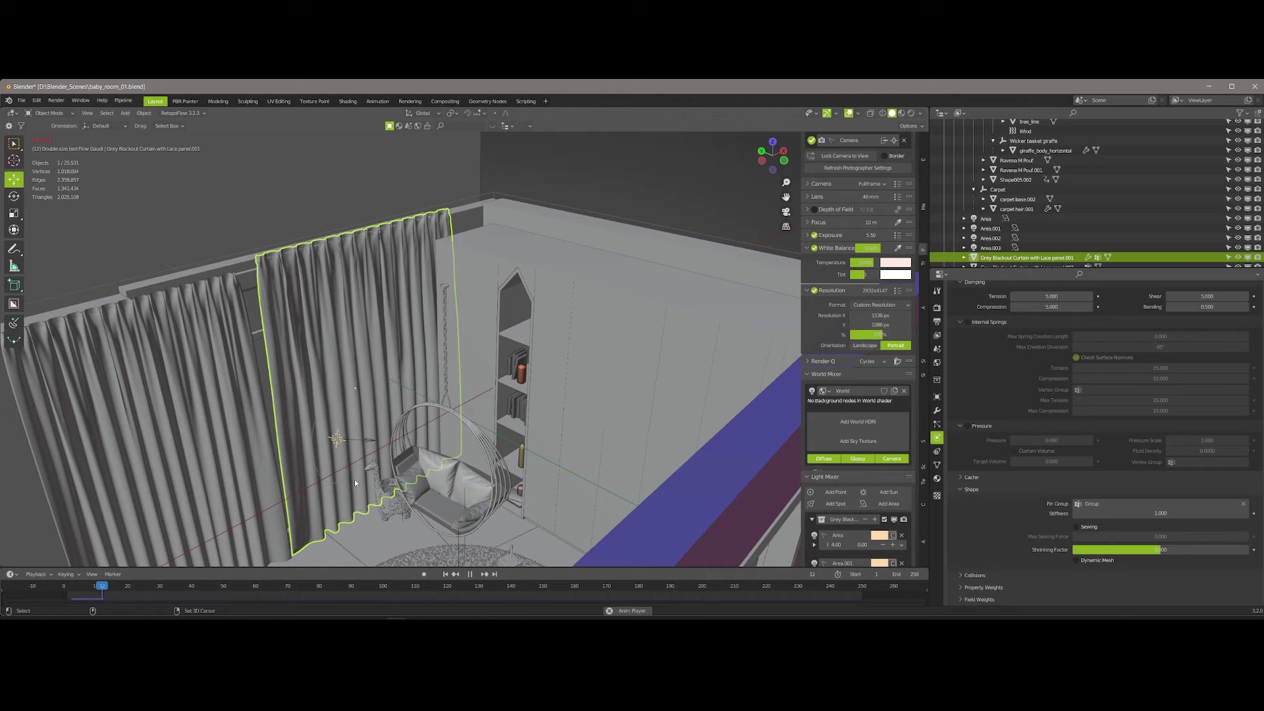
left_click(91, 591)
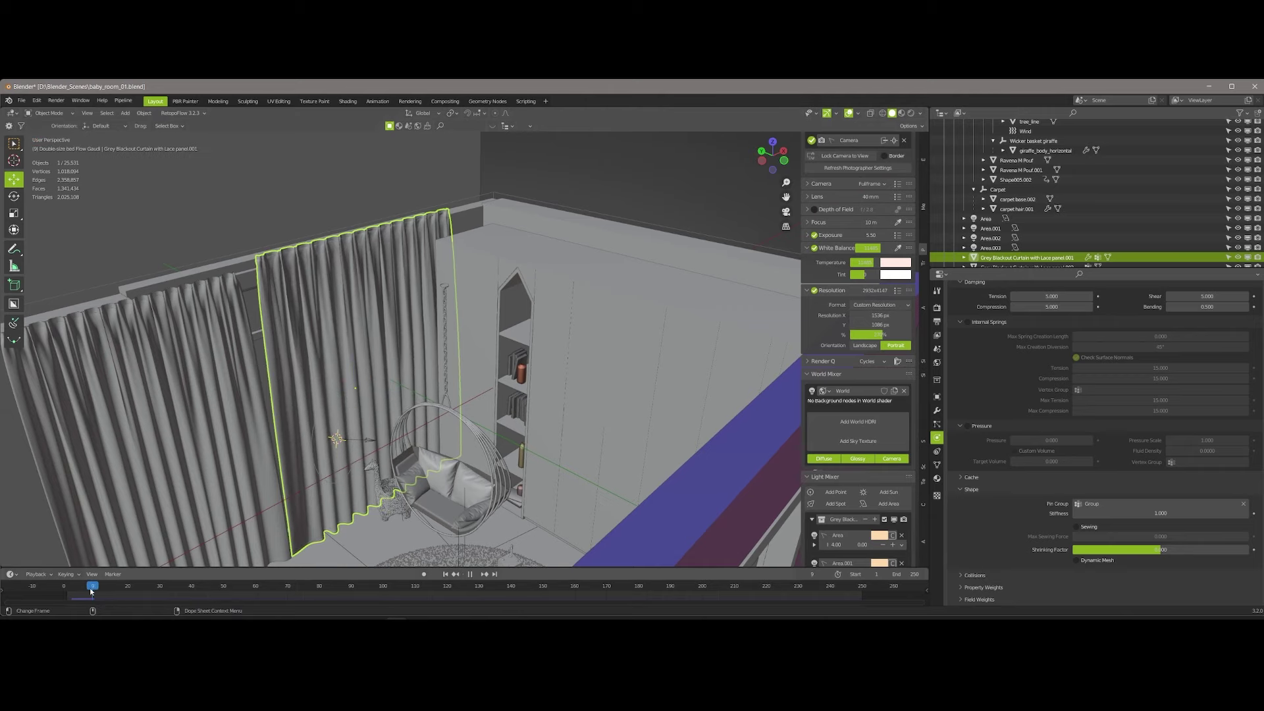
left_click(445, 574)
Isolate the wicker giraffe in top view and add a cube there, rotated about 30°.
mouse_move(439, 535)
middle_mouse_down()
mouse_move(417, 310)
mouse_move(390, 450)
middle_mouse_up()
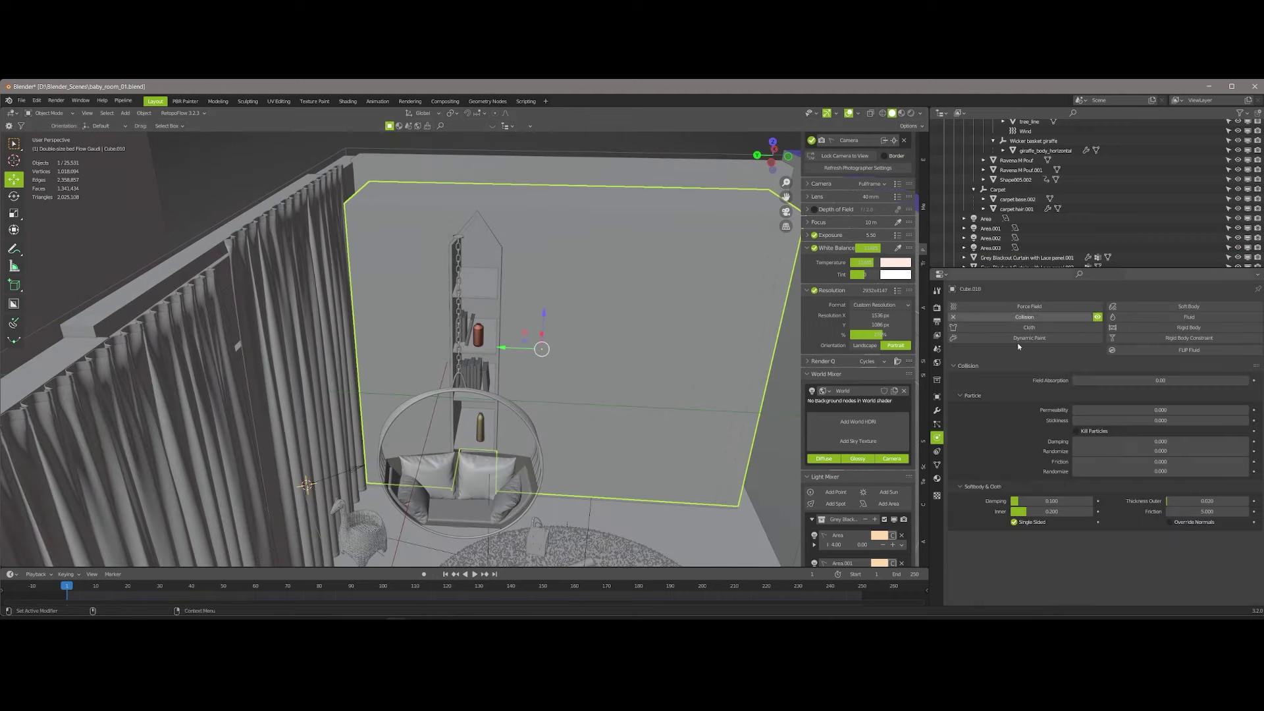
left_click(385, 454)
key("KP_Divide")
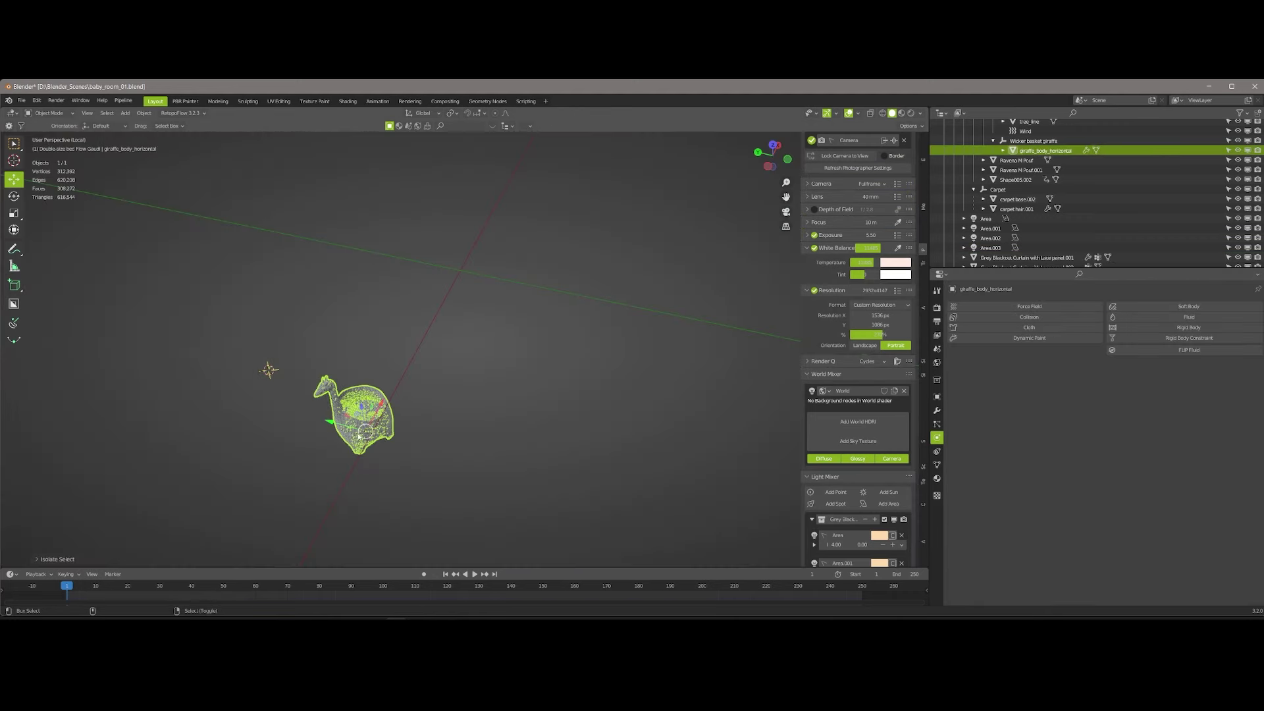
key("KP_0")
key("KP_7")
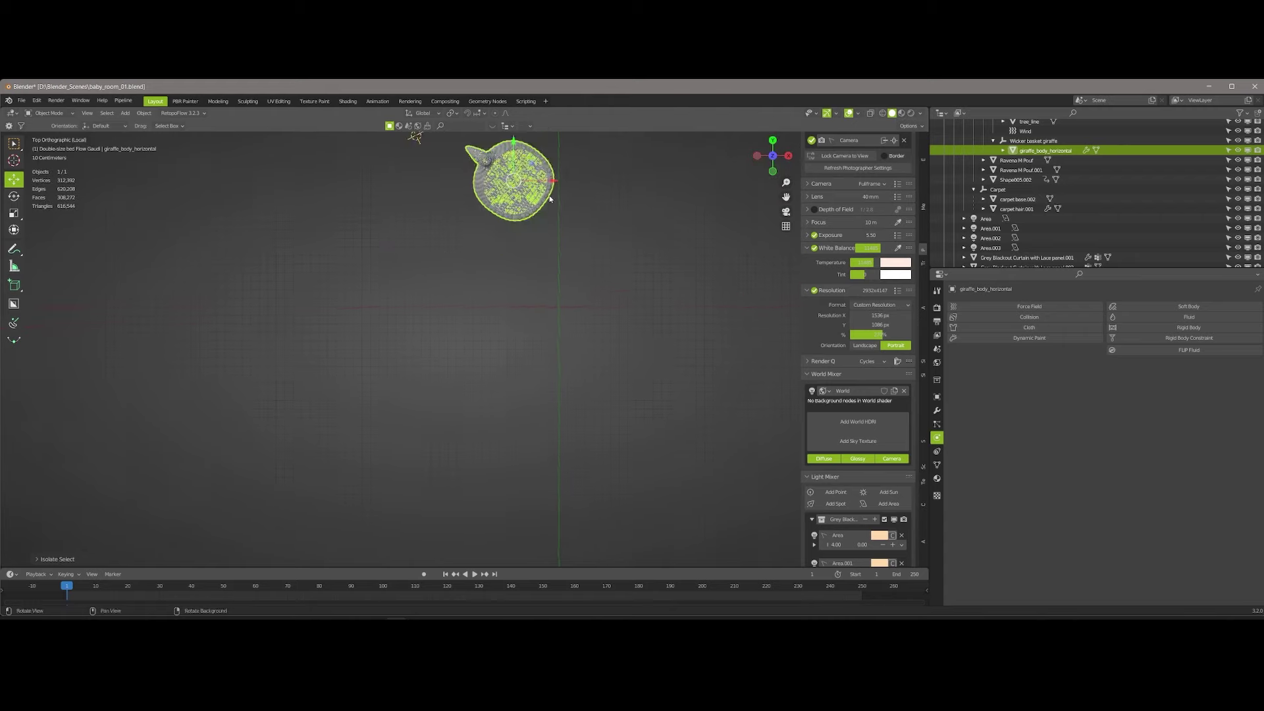
left_click(591, 333)
right_click(493, 300, "shift")
key("shift+a")
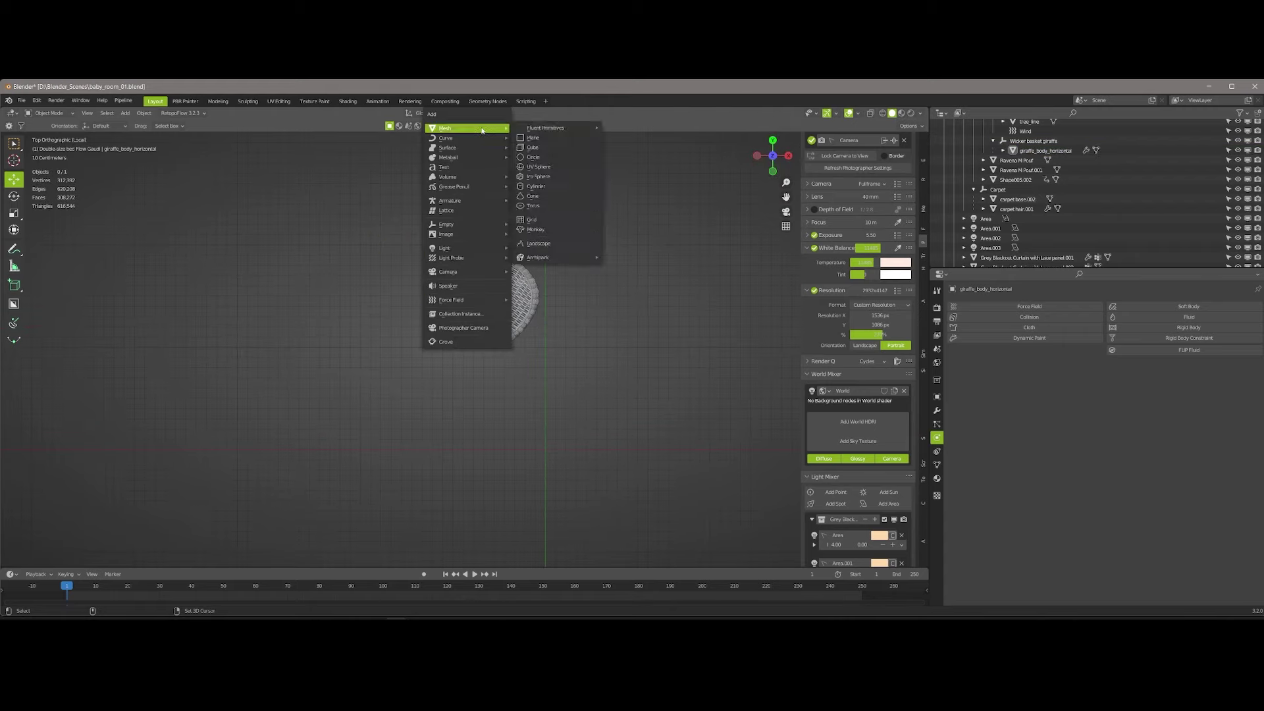
left_click(547, 147)
left_click_drag(522, 294, 520, 304)
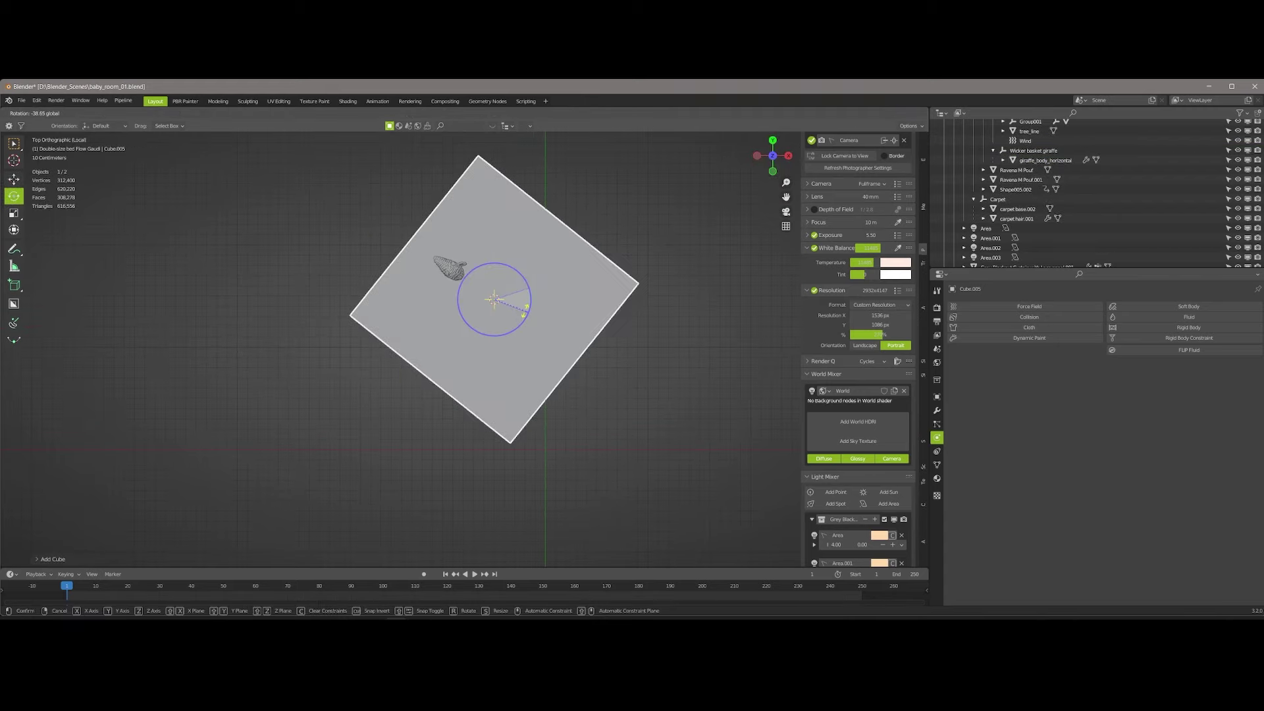
key("shift+z")
Use Local orientation to narrow the cube and position it over the giraffe.
left_click(422, 113)
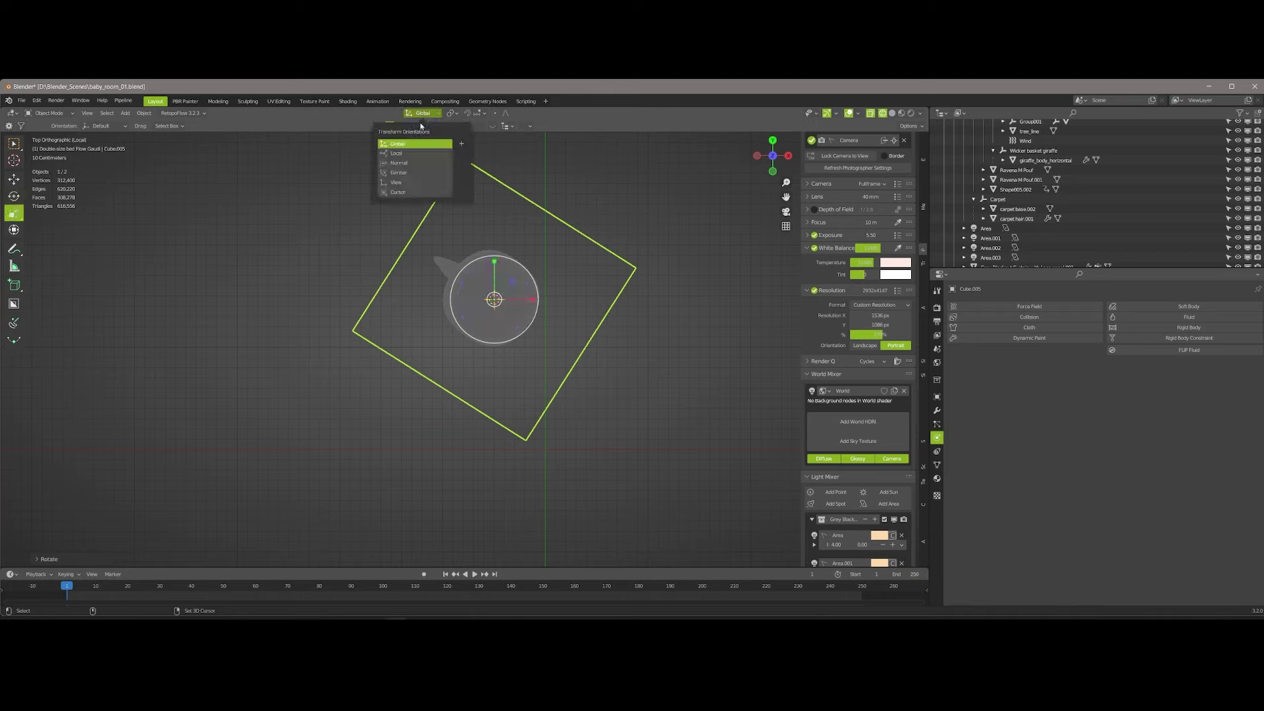
left_click(415, 150)
left_click_drag(515, 268, 507, 311)
key("s")
key("x")
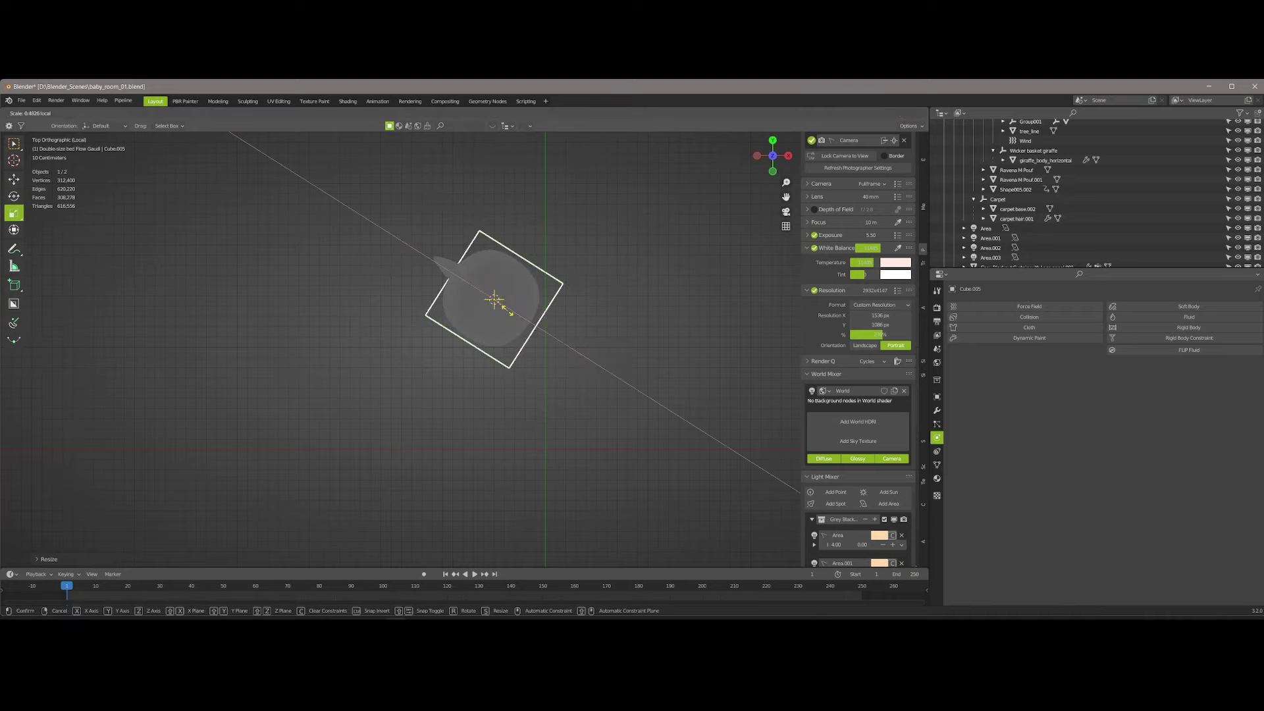
key("Escape")
key("g")
key("x")
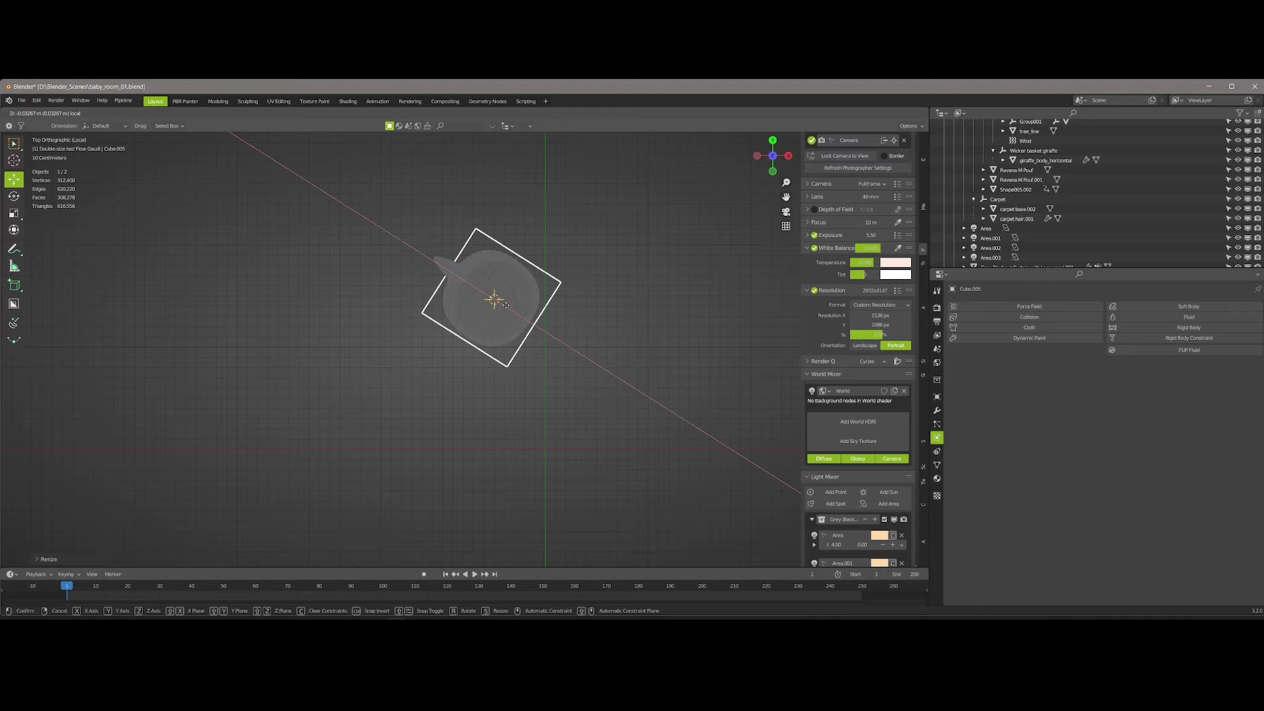
left_click(514, 312)
key("s")
key("x")
left_click(517, 315)
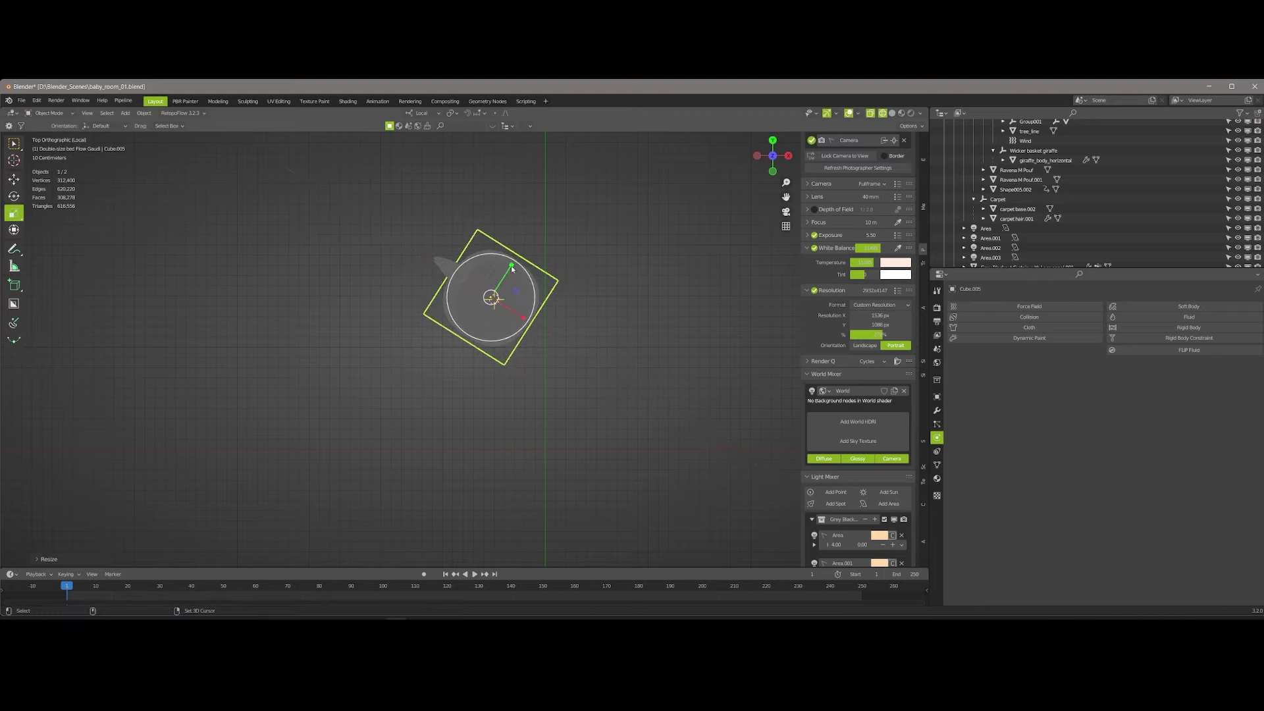
middle_click_drag(516, 315, 709, 233)
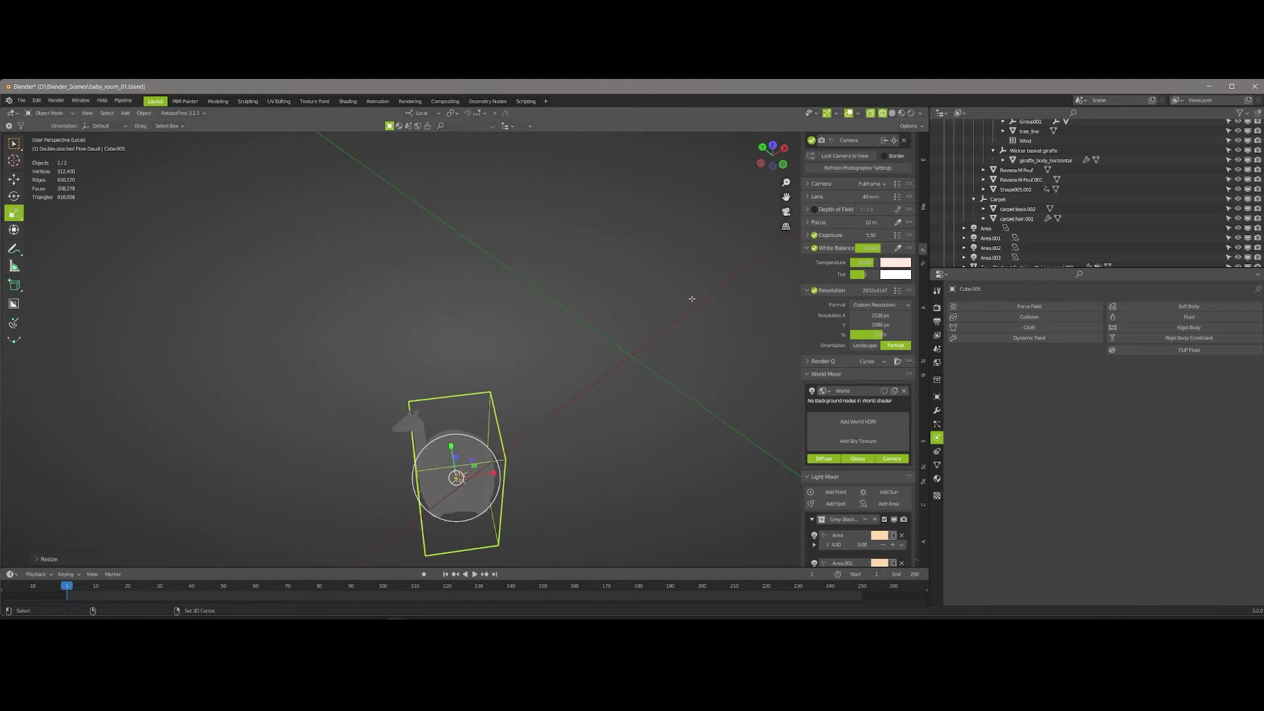
In front view, lower the top face and raise the bottom vertices to shorten the box.
key("Tab")
key("KP_1")
left_click_drag(295, 172, 557, 232)
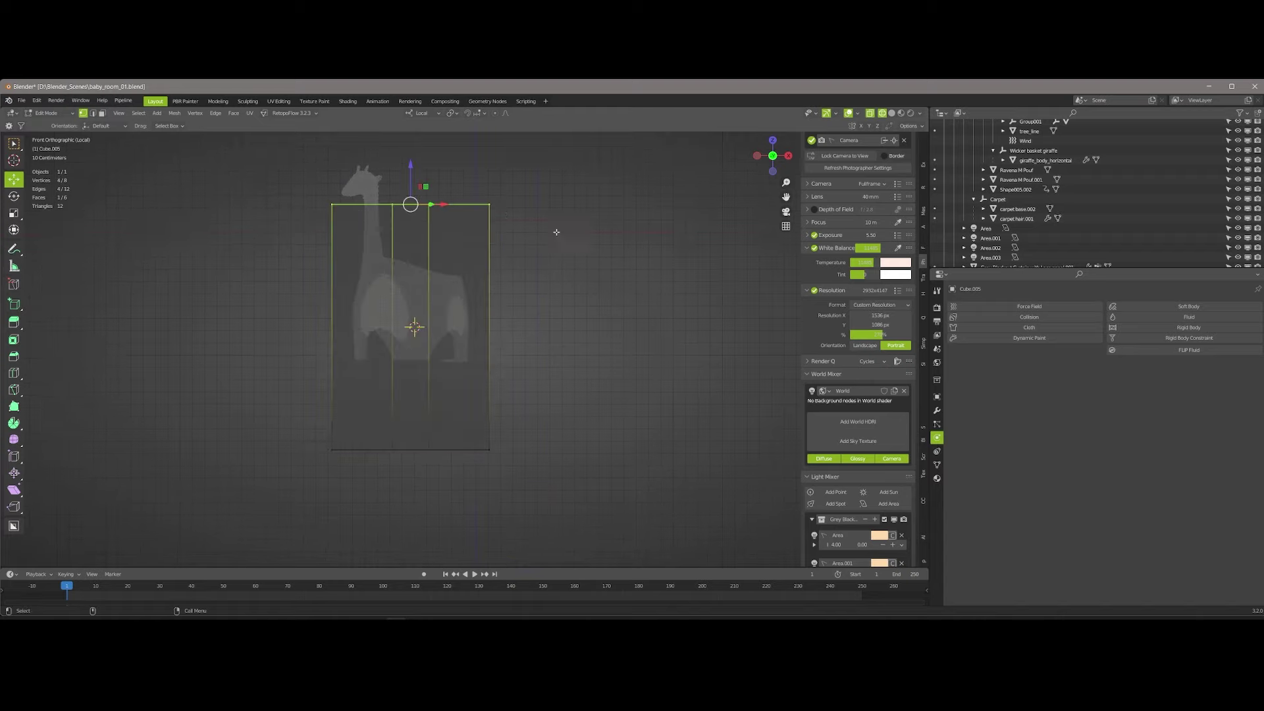
key("g")
key("z")
key("Return")
left_click_drag(292, 529, 489, 468)
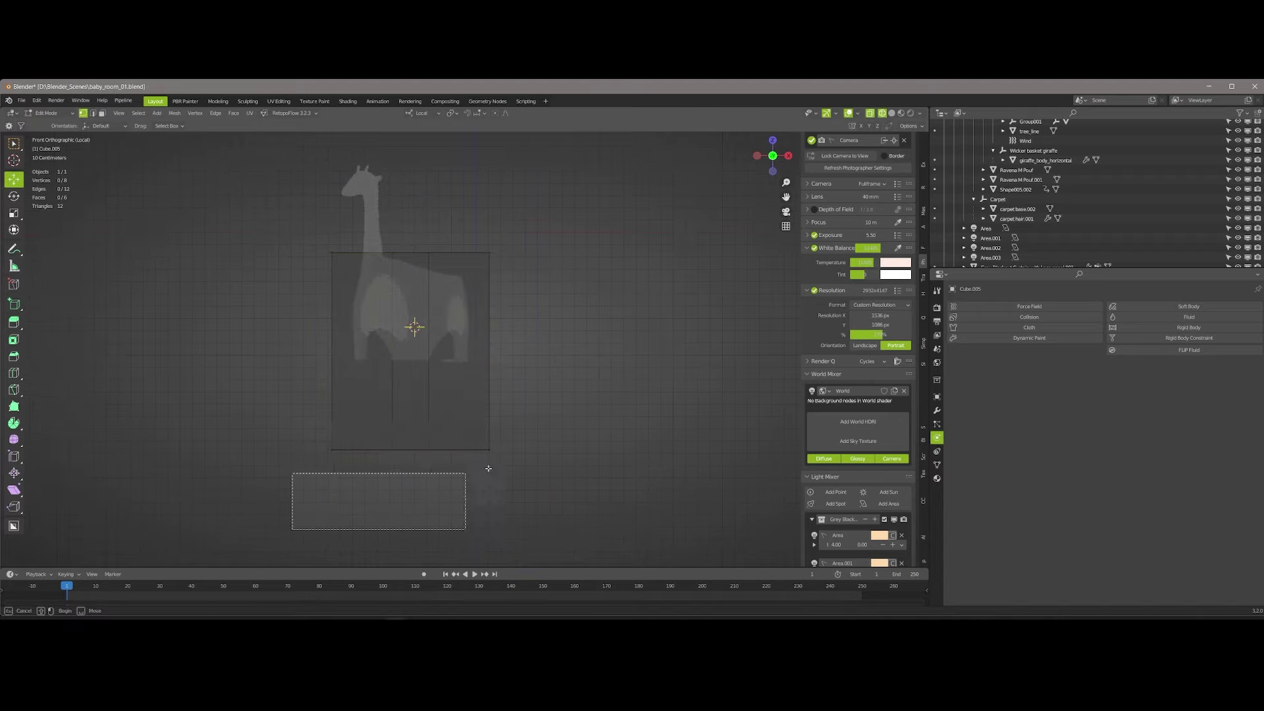
key("g")
key("z")
key("Return")
left_click_drag(304, 218, 316, 255)
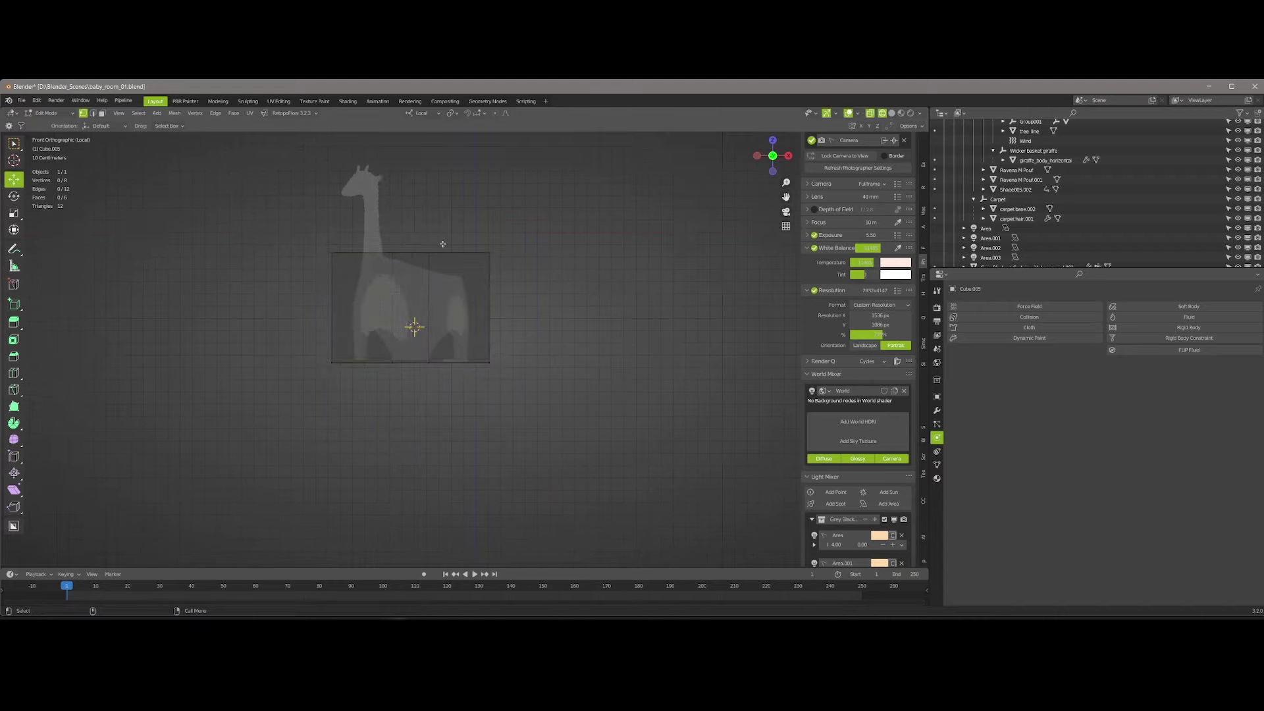
middle_click_drag(429, 234, 467, 331)
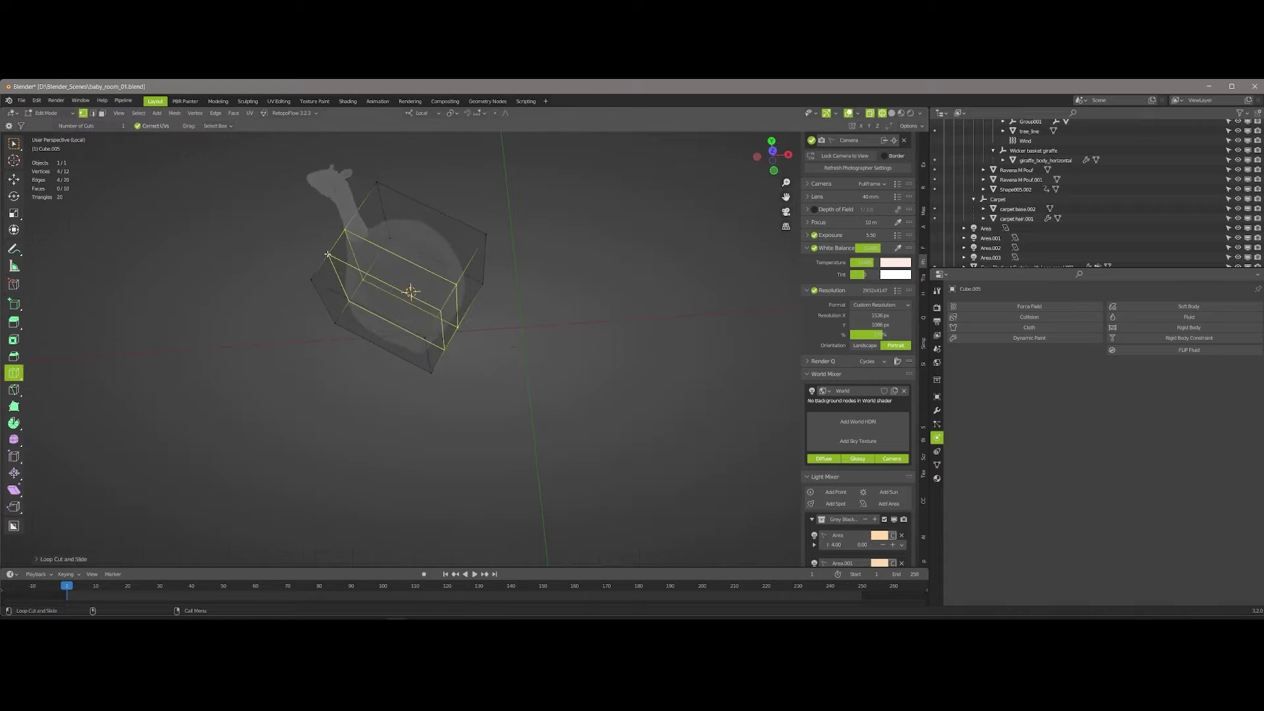
Move the box's top-right vertices to a new position.
middle_click_drag(395, 296, 422, 283)
mouse_move(437, 217)
left_mouse_down()
mouse_move(502, 268)
mouse_move(443, 280)
left_mouse_up()
key("shift+space")
key("g")
mouse_move(443, 280)
middle_mouse_down()
mouse_move(325, 269)
mouse_move(33, 350)
middle_mouse_up()
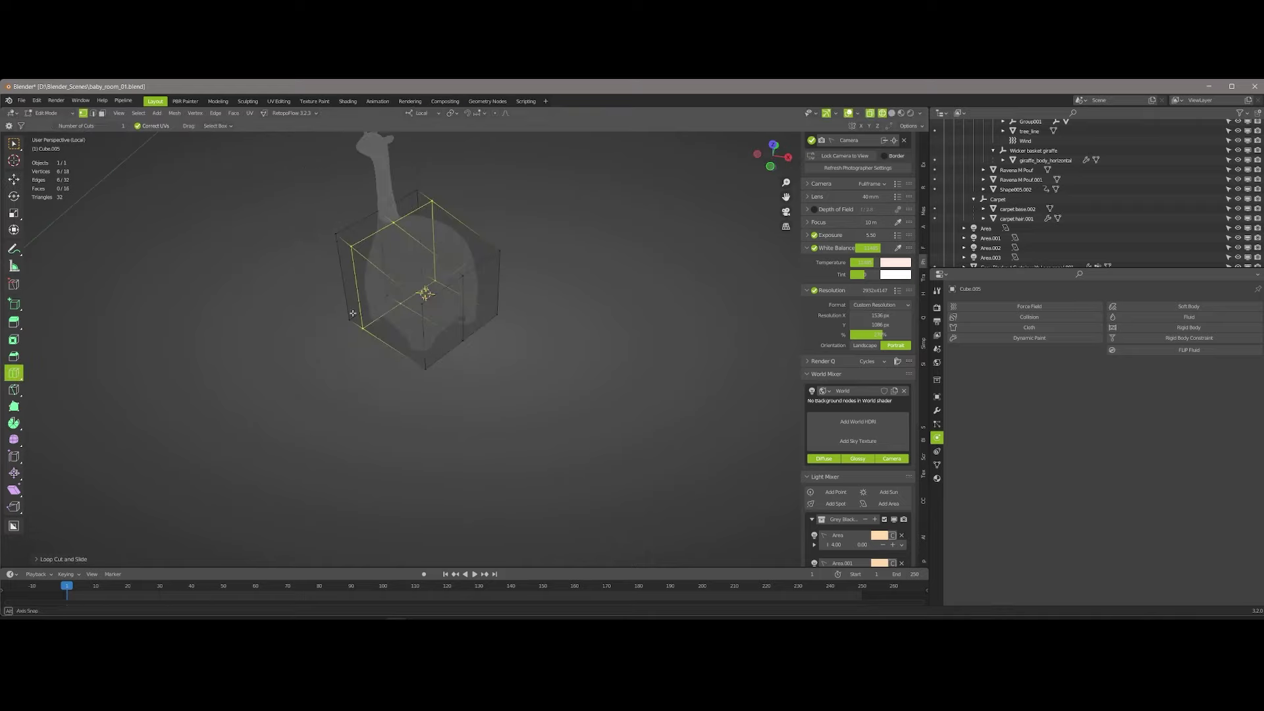
Add a vertical edge loop through the box and slide it toward the right.
middle_click_drag(364, 264, 474, 217)
mouse_move(474, 217)
left_mouse_down()
mouse_move(472, 205)
mouse_move(501, 217)
left_mouse_up()
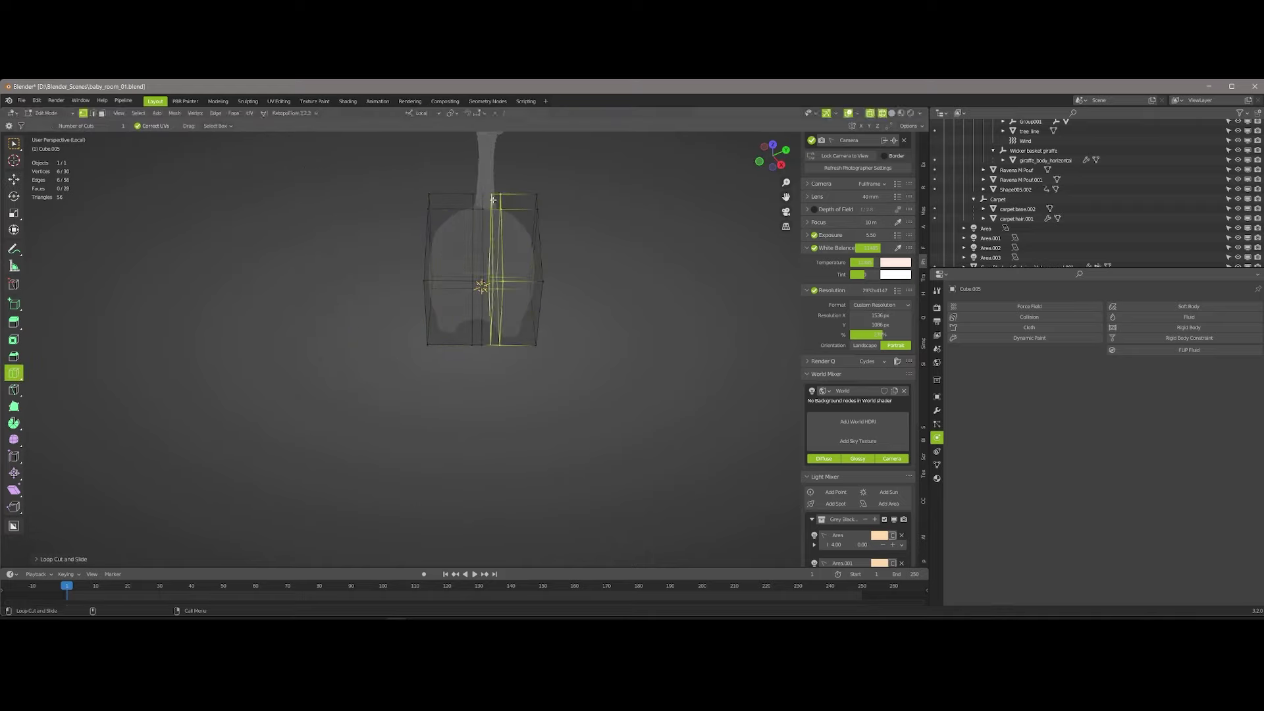
middle_click_drag(502, 218, 529, 258)
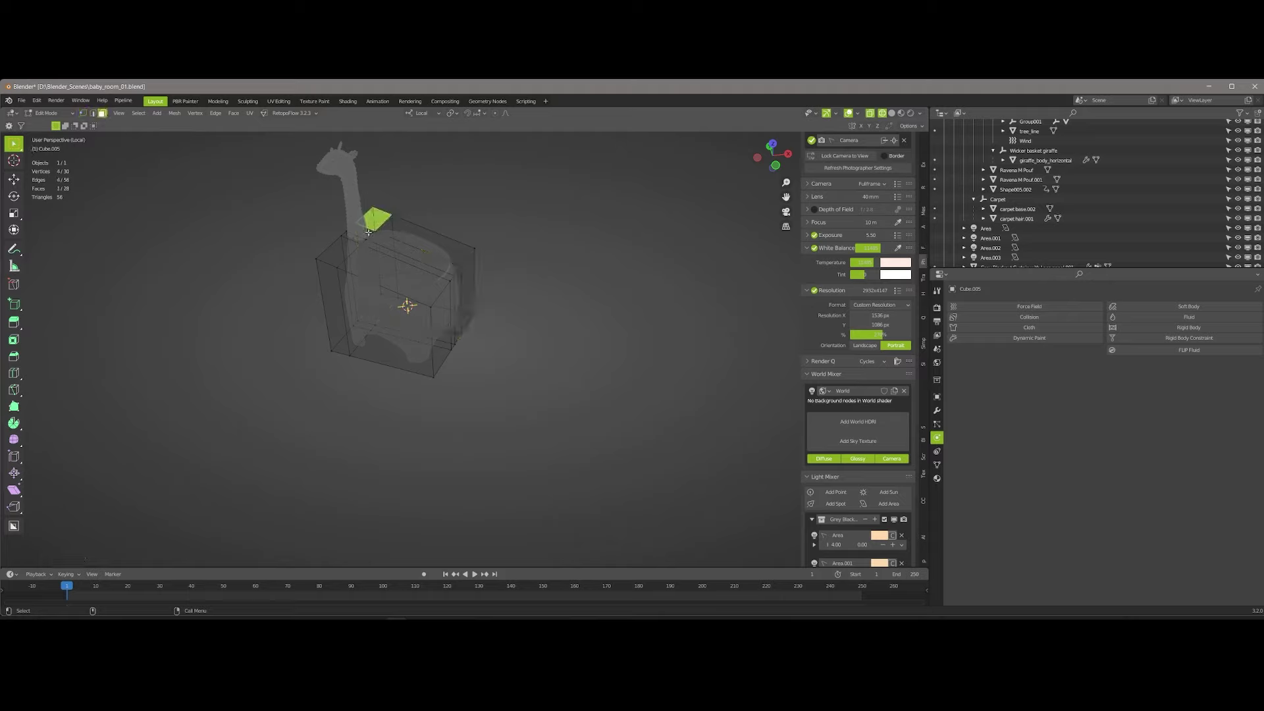
Extrude the box's top face up the neck, then shift and scale it onto the neck.
key("e")
left_click(357, 189)
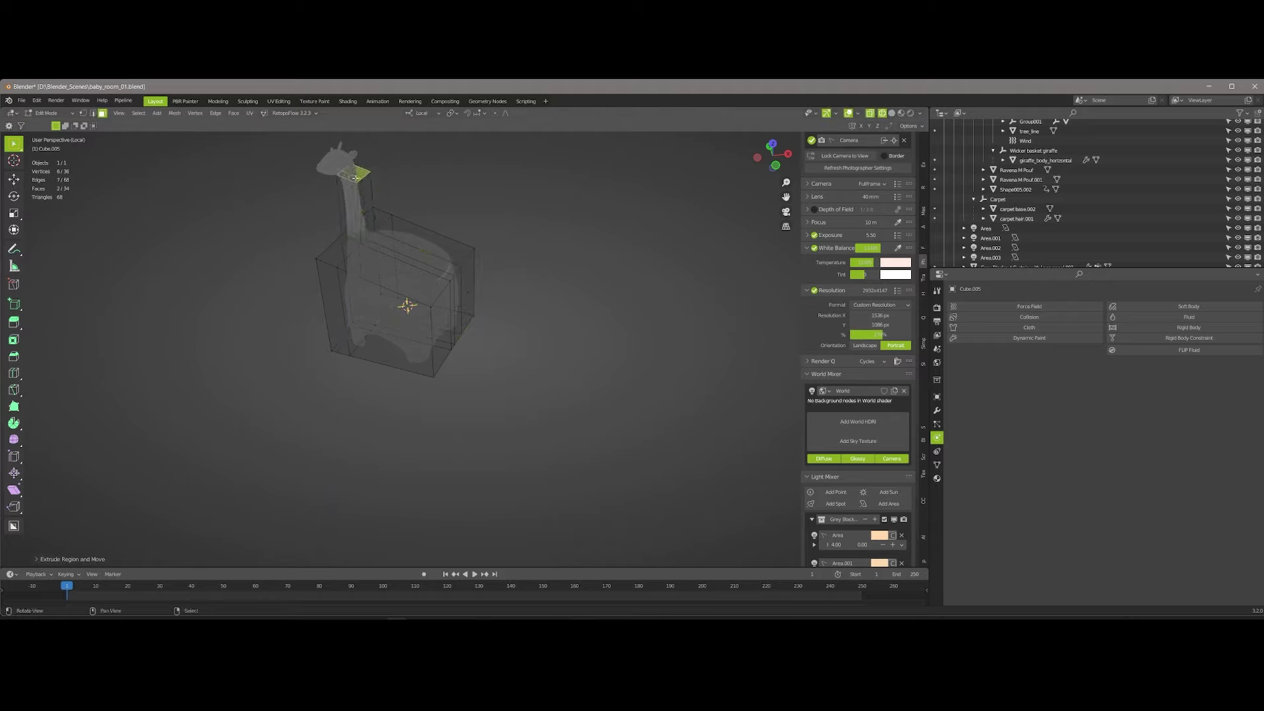
middle_click_drag(357, 189, 453, 156)
key("e")
left_click(714, 198)
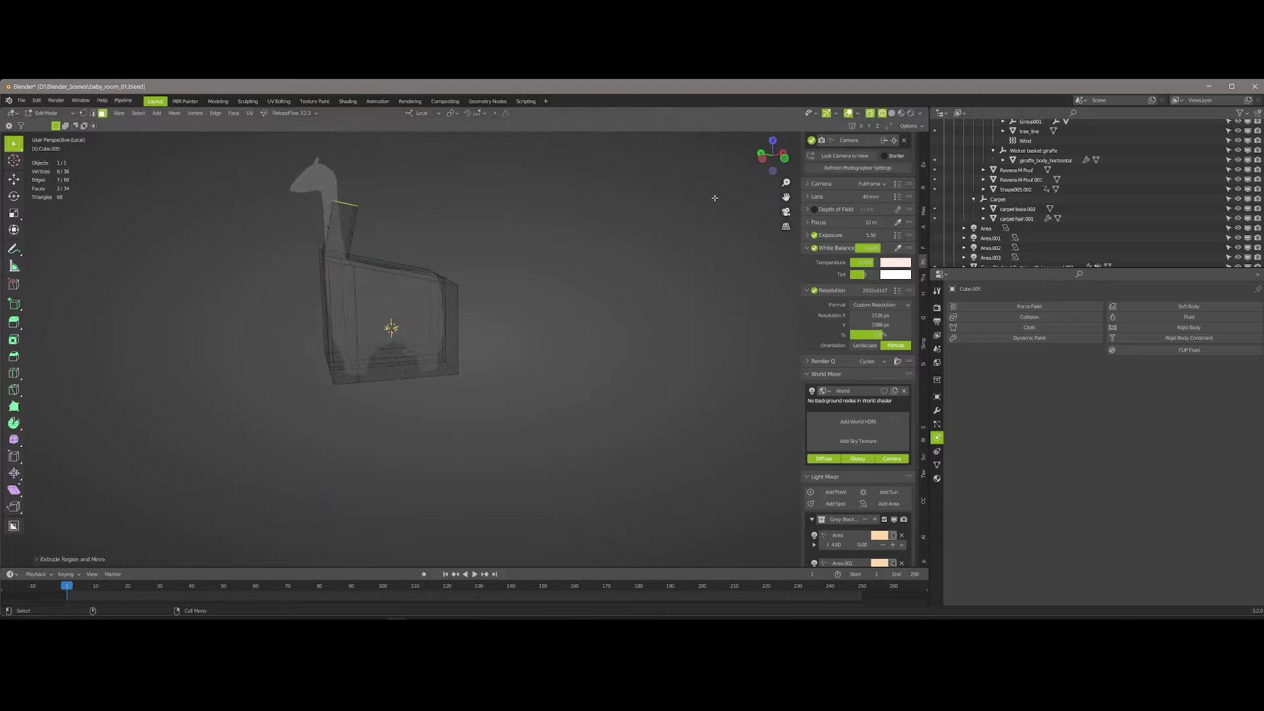
left_click(773, 162)
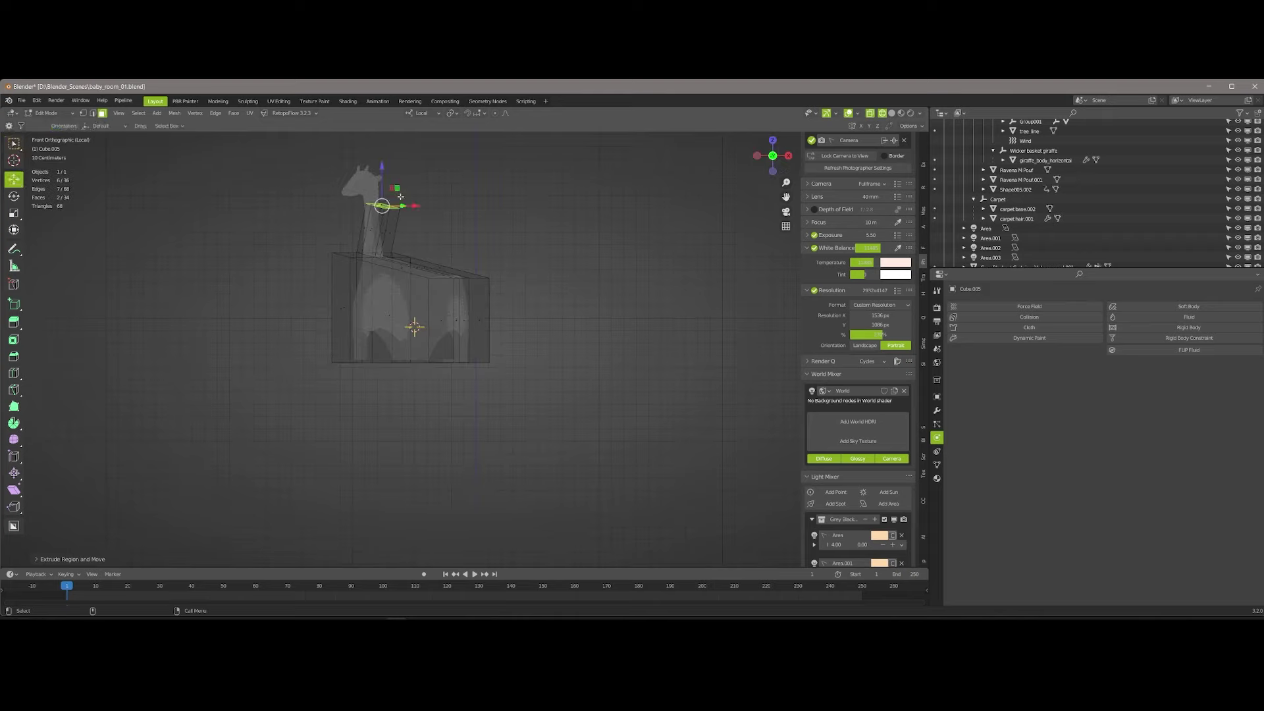
left_click_drag(416, 206, 371, 190)
scroll(412, 199, "up", 1)
key("shift+space")
key("g")
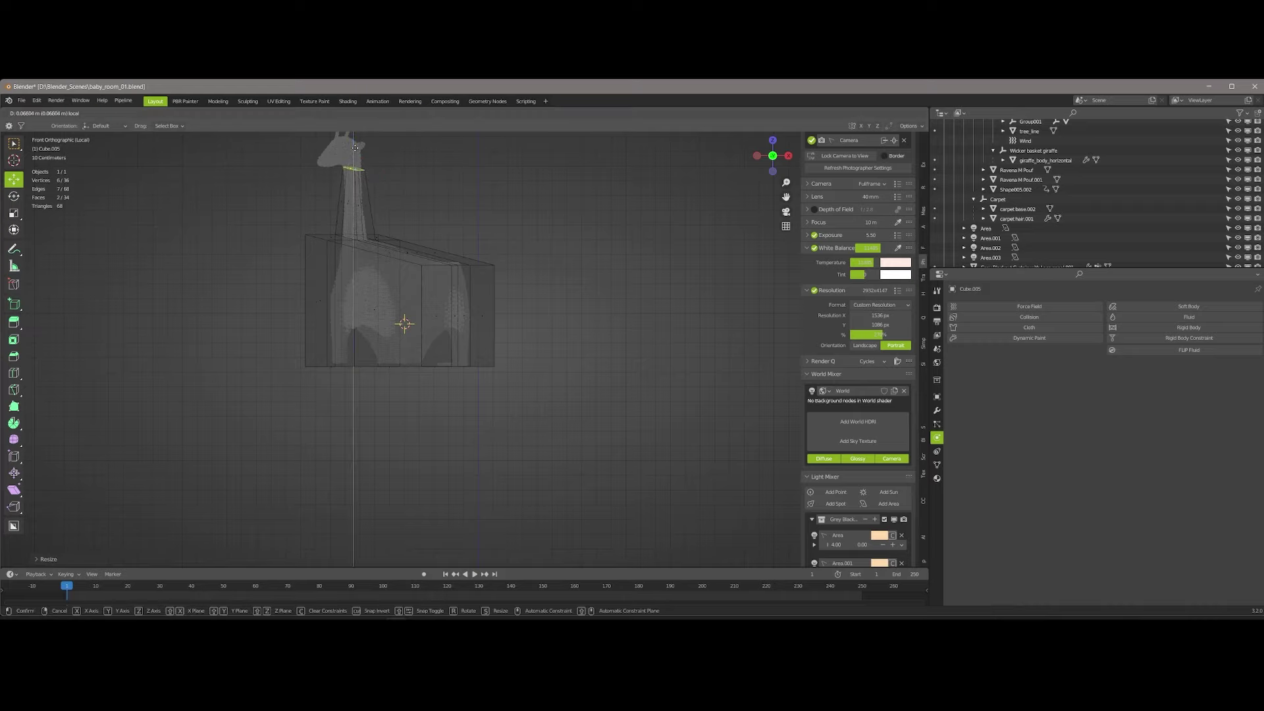
mouse_move(372, 236)
middle_mouse_down()
mouse_move(319, 243)
mouse_move(556, 352)
middle_mouse_up()
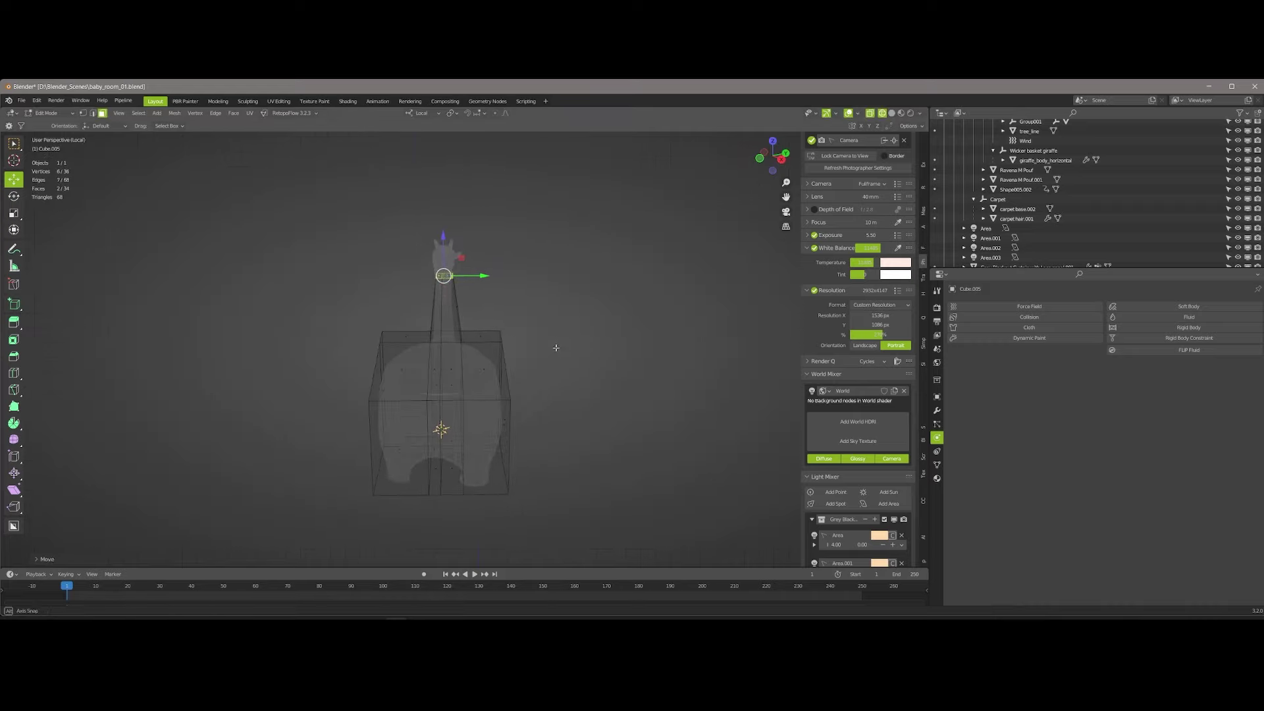
left_click_drag(477, 276, 476, 281)
Slide a vertical edge to the box's right side and adjust the selected vertices vertically.
key("alt+a")
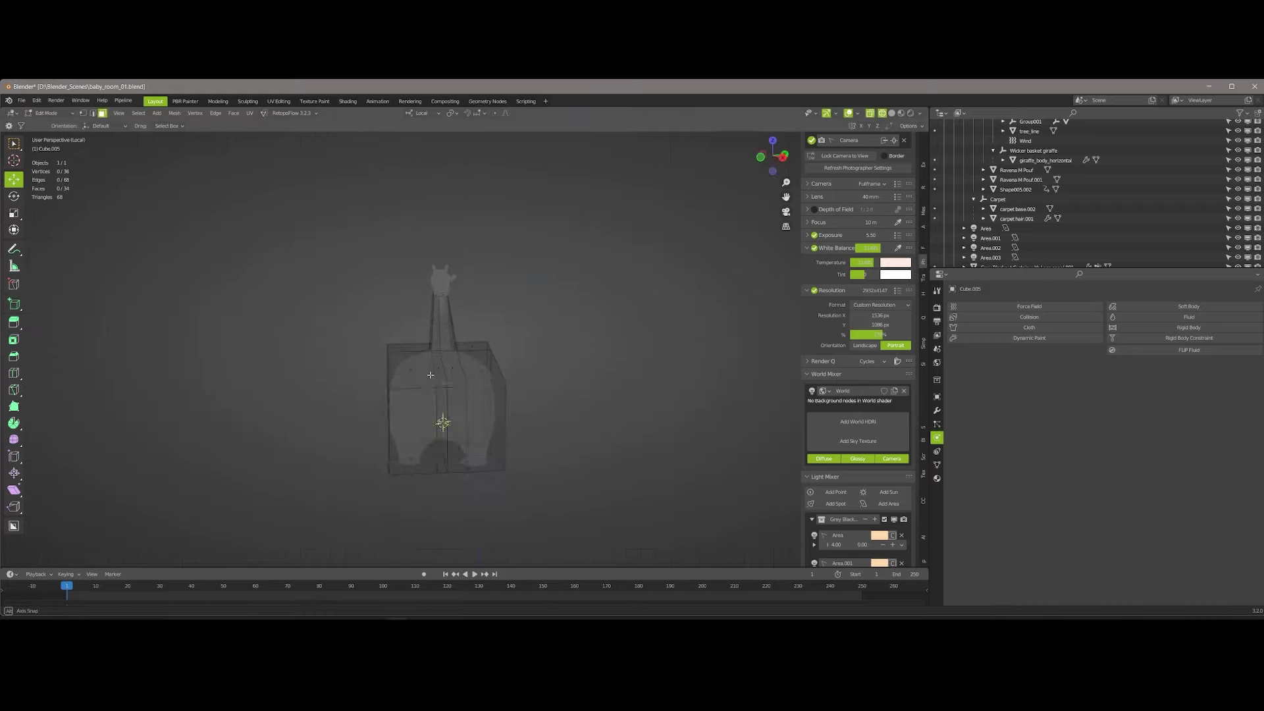
mouse_move(476, 281)
middle_mouse_down()
mouse_move(279, 353)
mouse_move(279, 342)
middle_mouse_up()
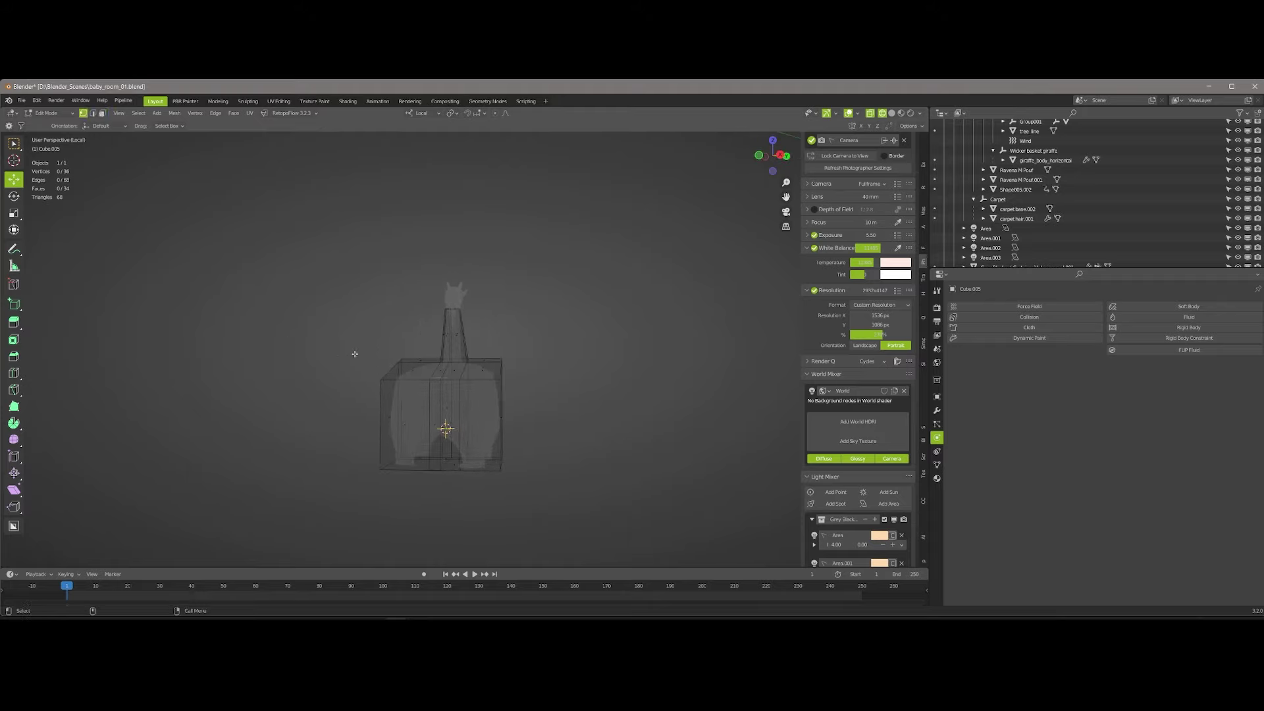
left_click(401, 361)
middle_click_drag(401, 361, 422, 387)
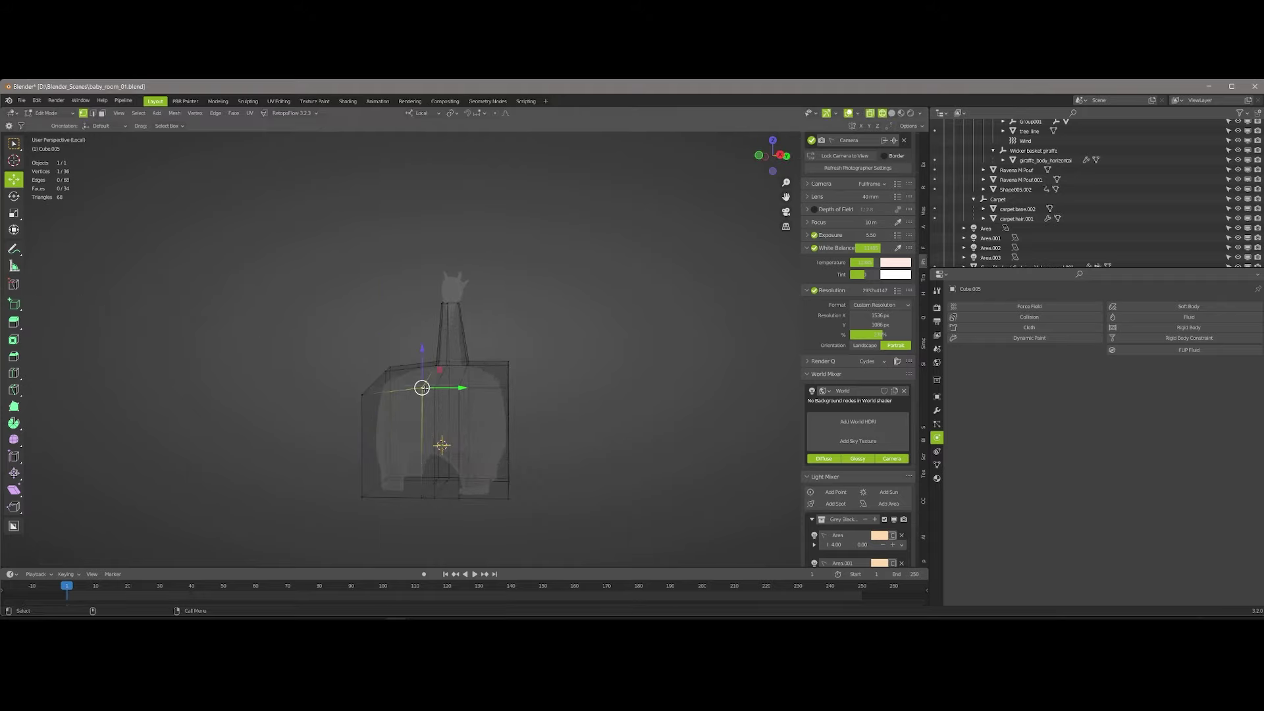
mouse_move(463, 388)
left_mouse_down()
mouse_move(542, 362)
mouse_move(507, 359)
left_mouse_up()
key("alt+a")
mouse_move(507, 359)
middle_mouse_down()
mouse_move(601, 443)
mouse_move(23, 361)
middle_mouse_up()
Add two more loop cuts near the box's right side.
left_click(473, 387)
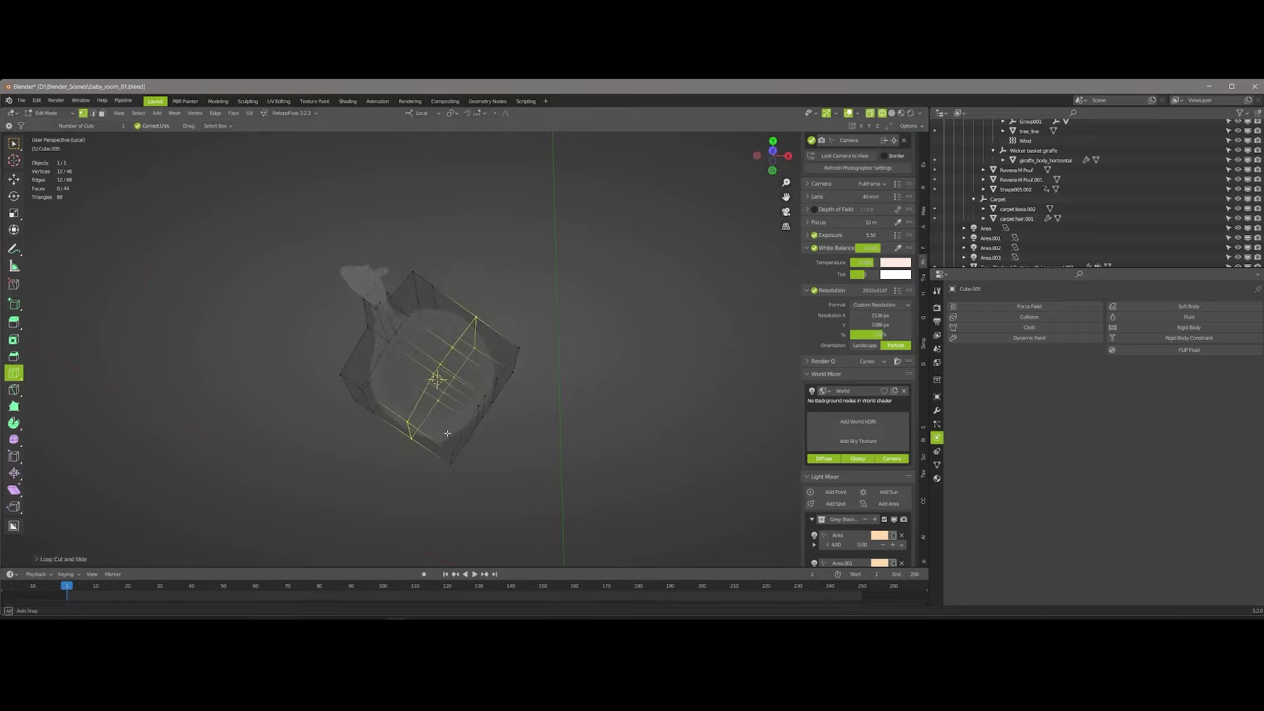
middle_click_drag(473, 387, 386, 325)
left_click(478, 307)
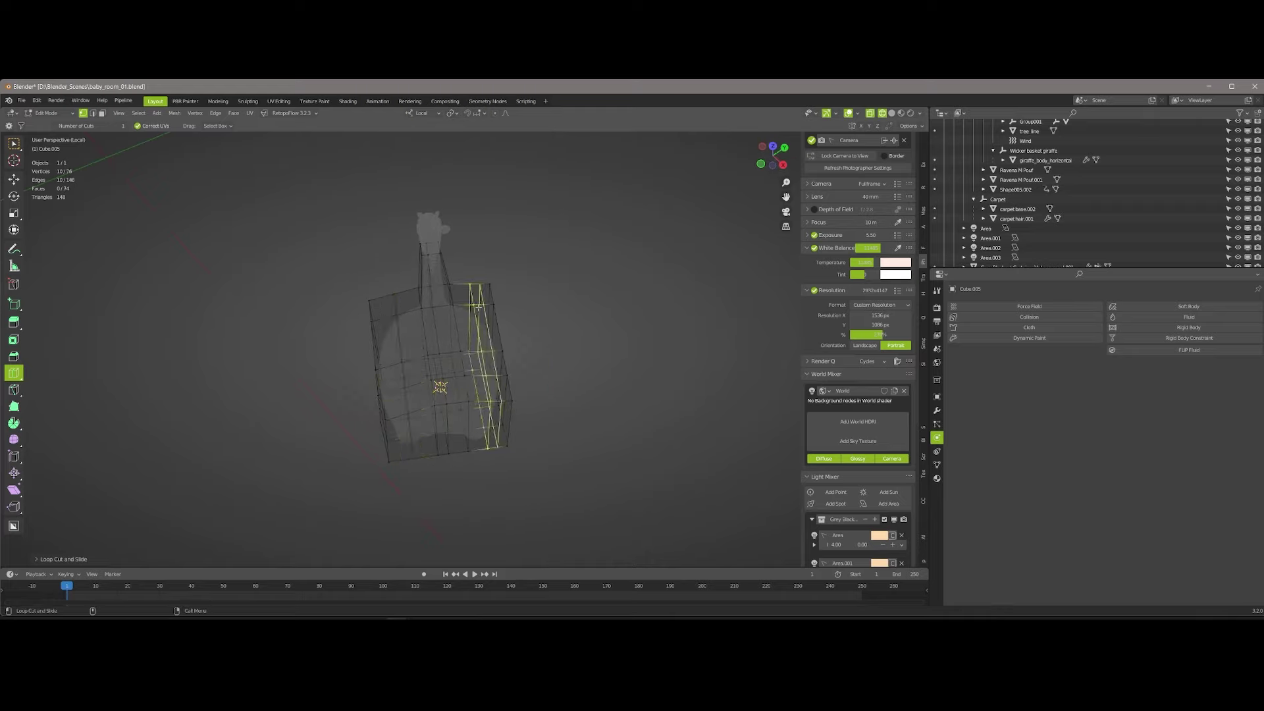
left_click(13, 144)
middle_click_drag(309, 408, 553, 321, "alt")
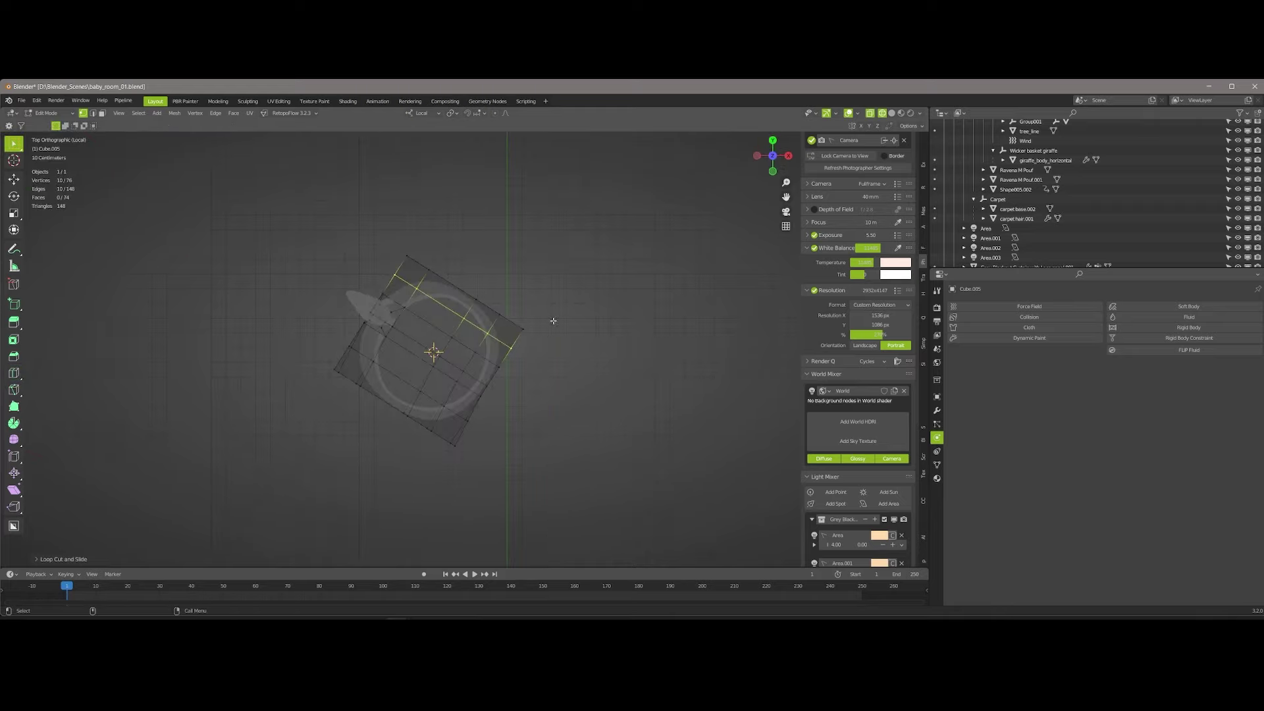
In top view, pull corner edges and vertices inward to round the box's outline.
key("shift+space")
key("g")
left_click_drag(520, 294, 499, 317)
left_click(486, 386)
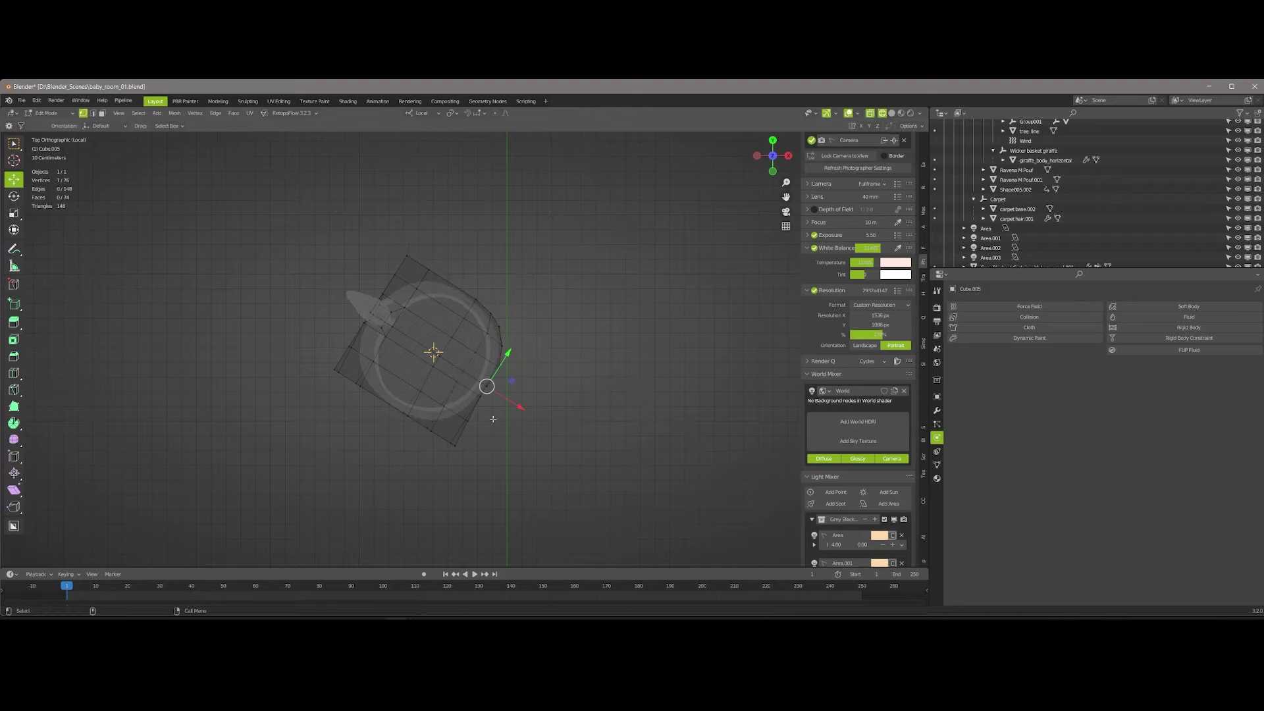
left_click_drag(470, 439, 488, 410)
left_click(410, 432)
left_click_drag(372, 374, 386, 379)
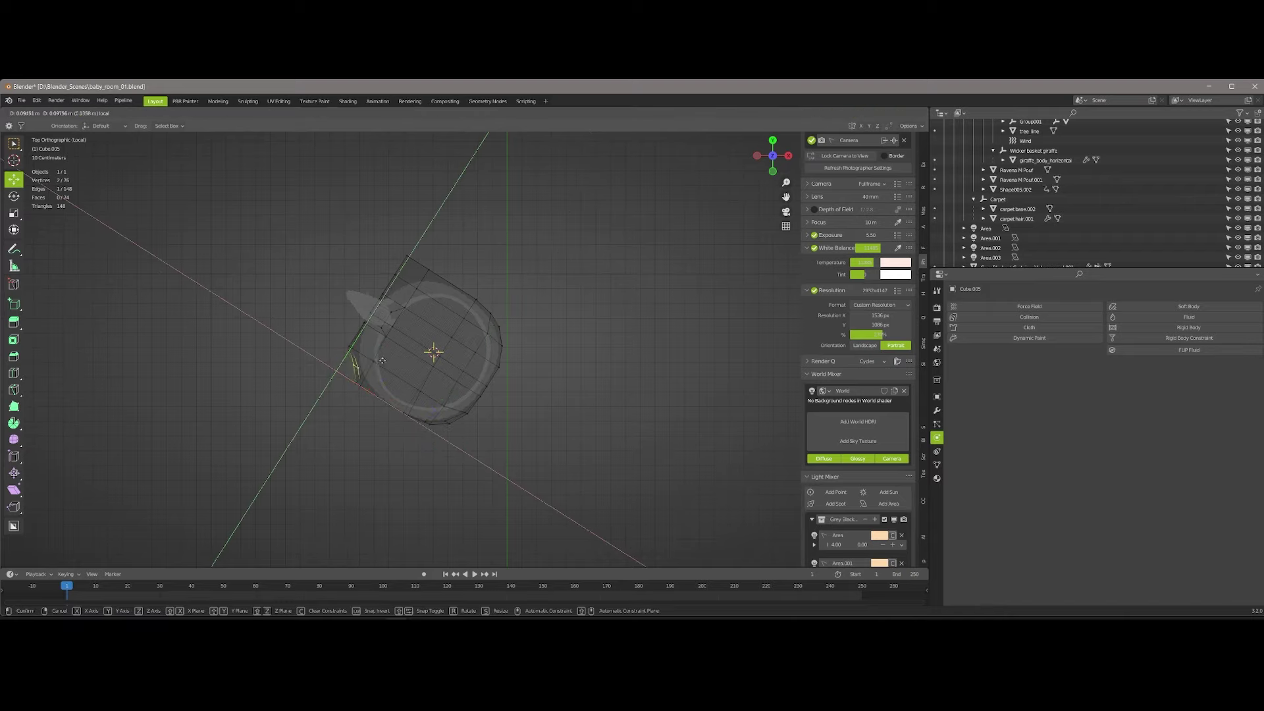
left_click(356, 382)
key("b")
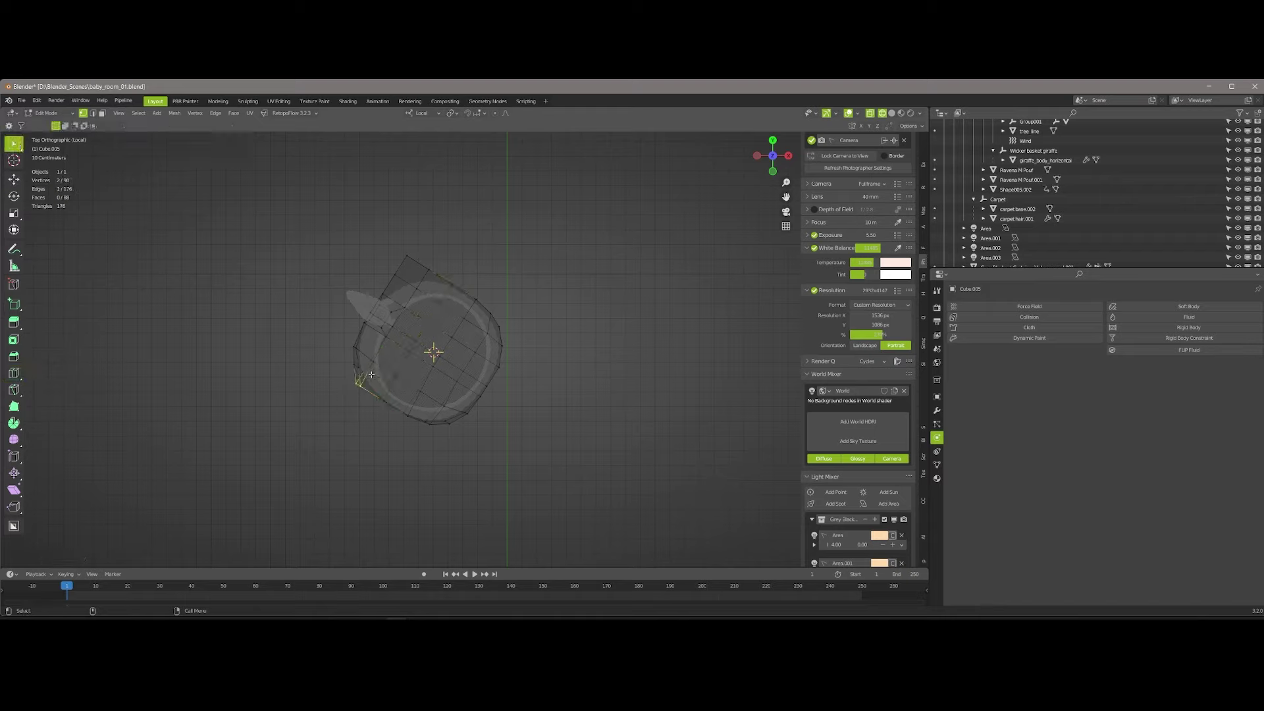
left_click(455, 255)
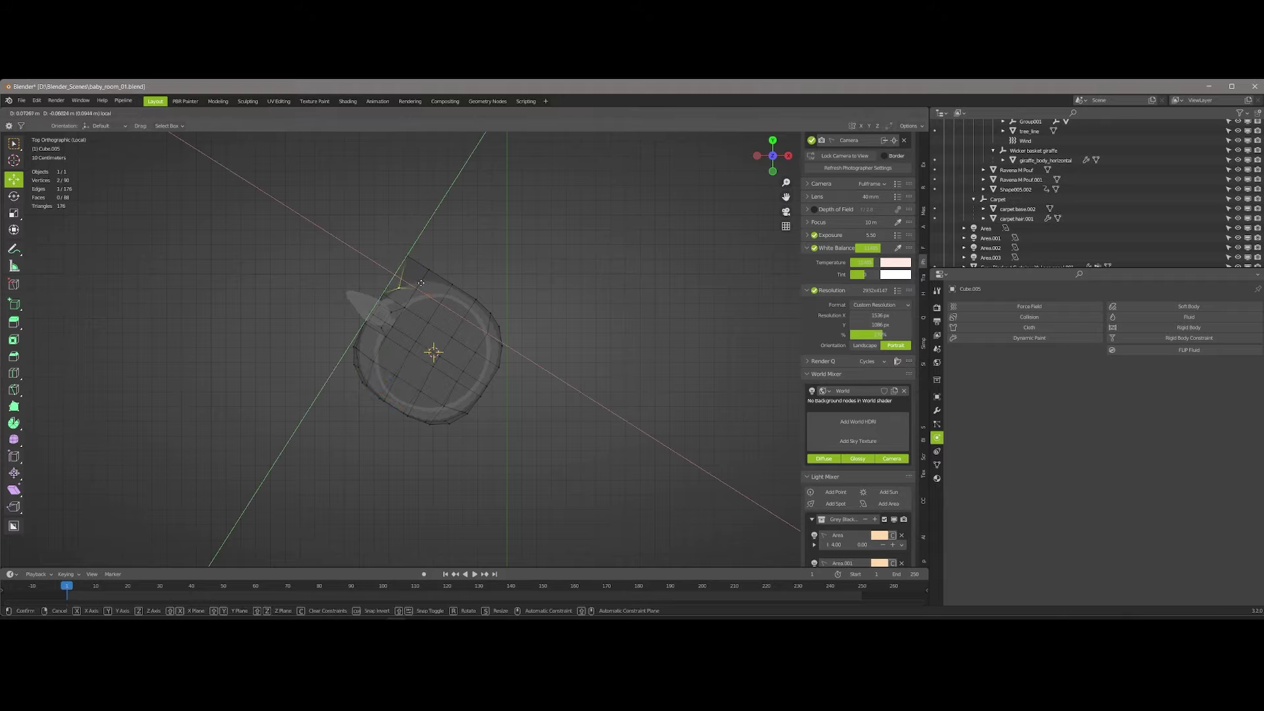
left_click(455, 249)
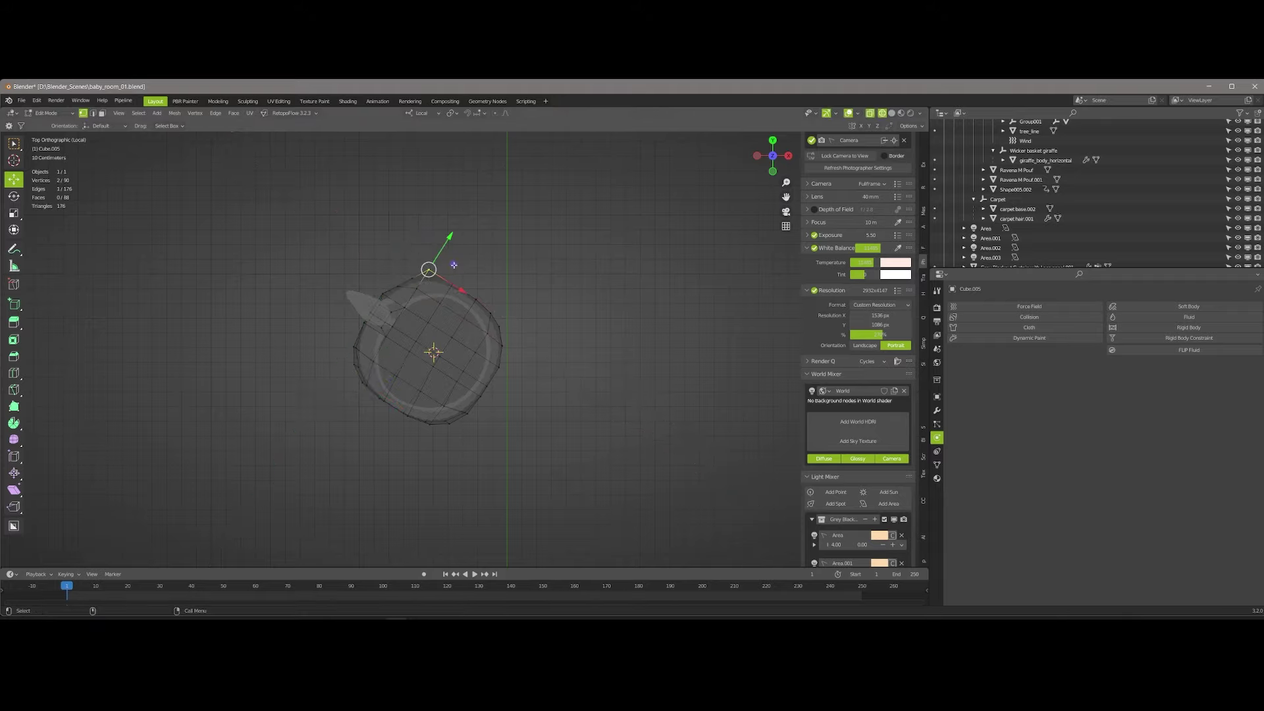
mouse_move(502, 403)
middle_mouse_down()
mouse_move(422, 277)
mouse_move(633, 364)
middle_mouse_up()
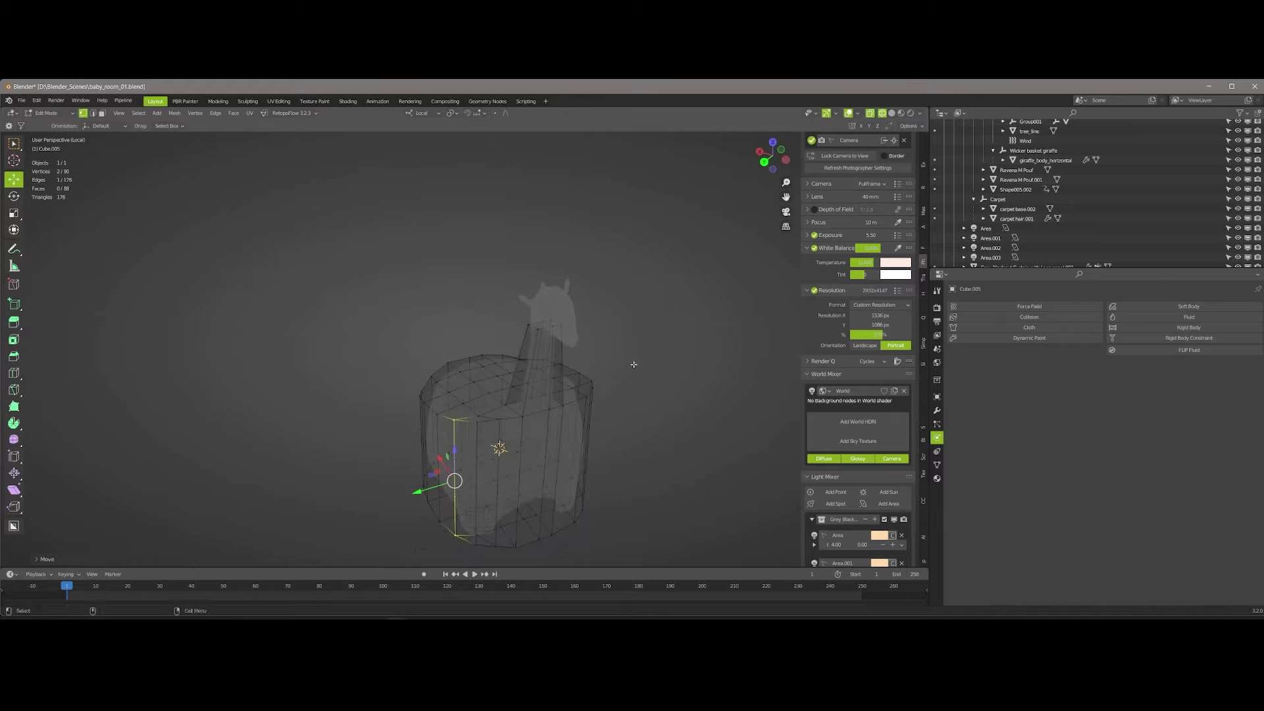
Nudge side and neck vertices inward so the box hugs the giraffe more closely.
left_click_drag(590, 393, 590, 393)
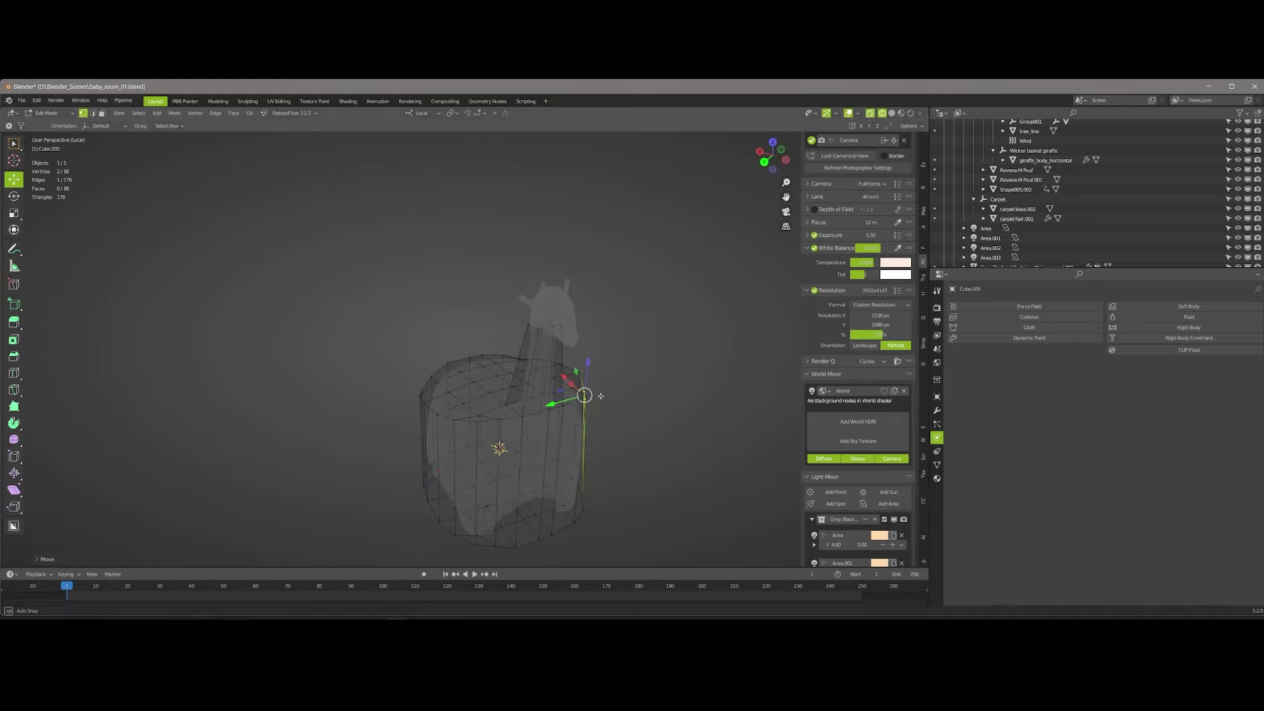
mouse_move(580, 395)
middle_mouse_down()
mouse_move(572, 426)
mouse_move(412, 457)
middle_mouse_up()
key("alt+z")
left_click_drag(411, 457, 463, 486)
mouse_move(463, 486)
middle_mouse_down()
mouse_move(920, 390)
mouse_move(340, 310)
middle_mouse_up()
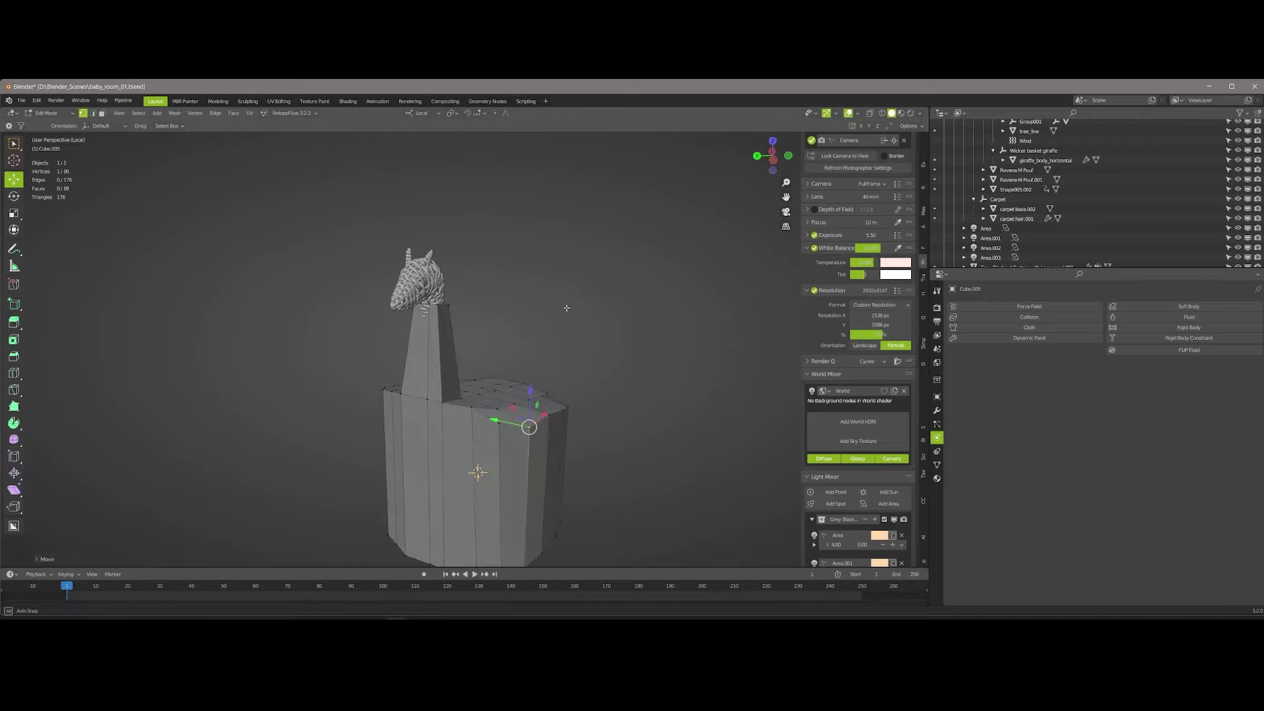
key("alt+z")
left_click_drag(363, 284, 393, 282)
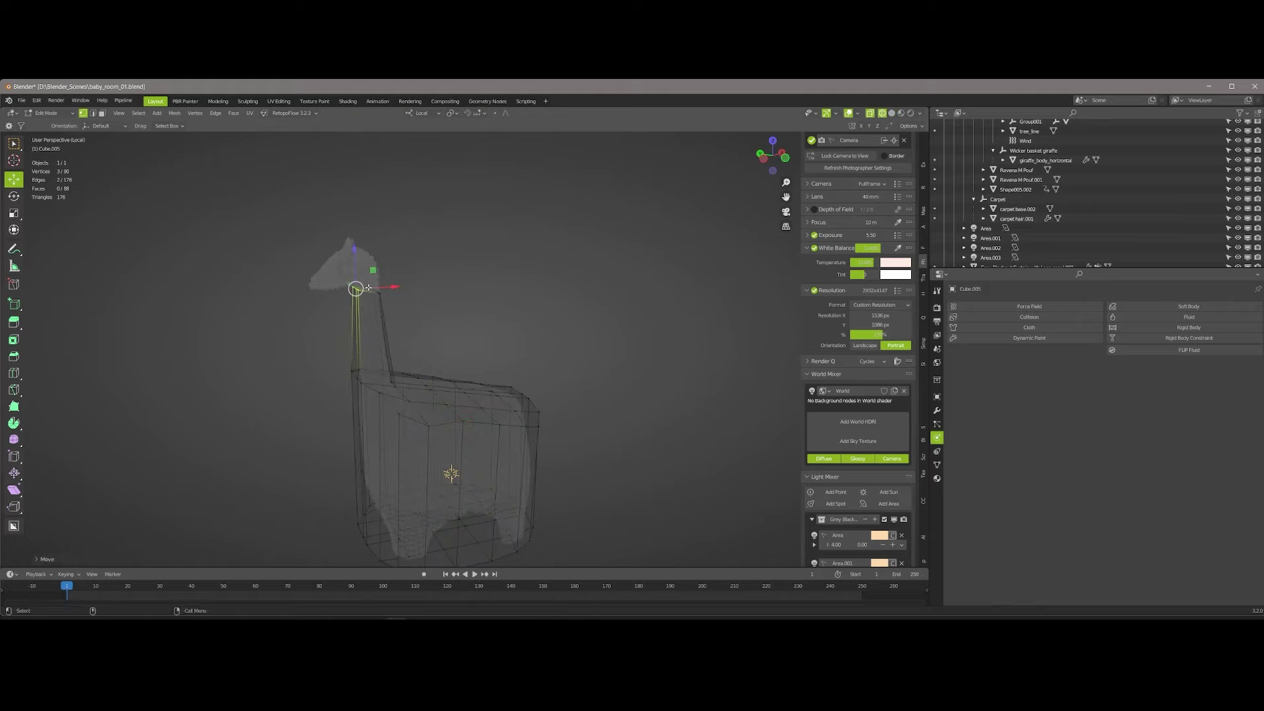
left_click(425, 281)
middle_click_drag(425, 281, 397, 298)
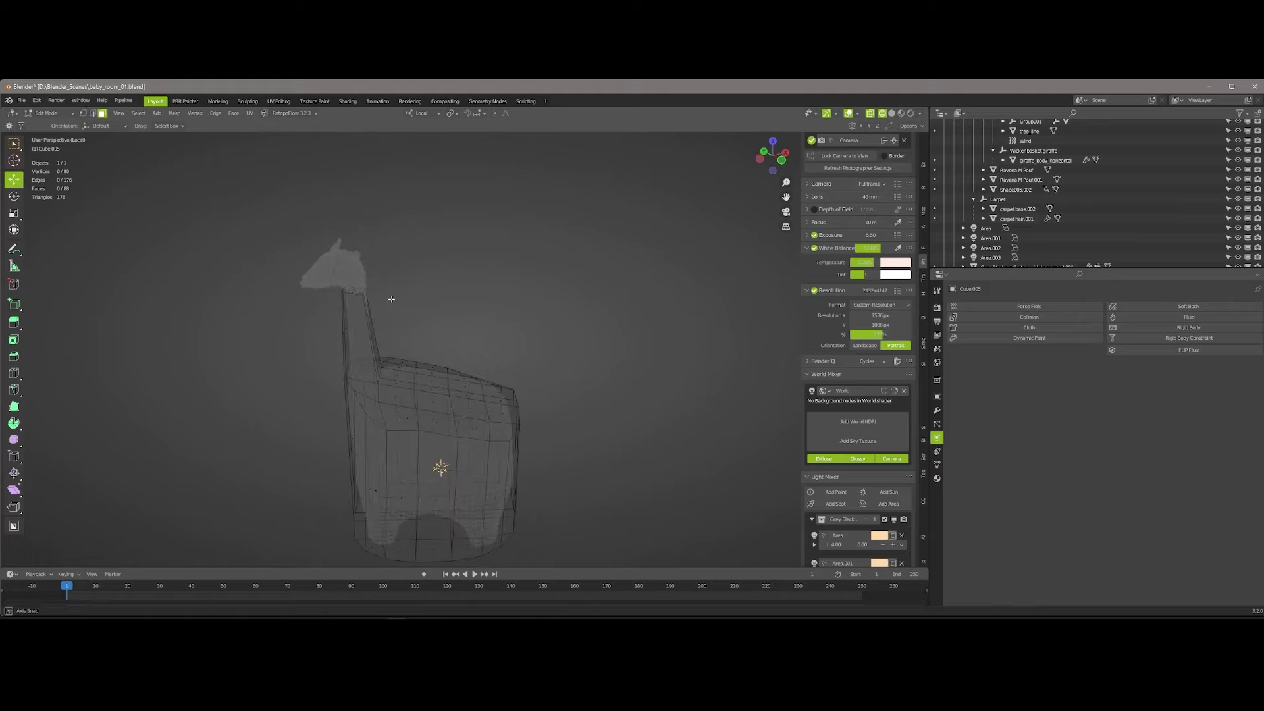
Extrude the neck-top faces upward and the head faces forward, then reposition the head vertices.
key("e")
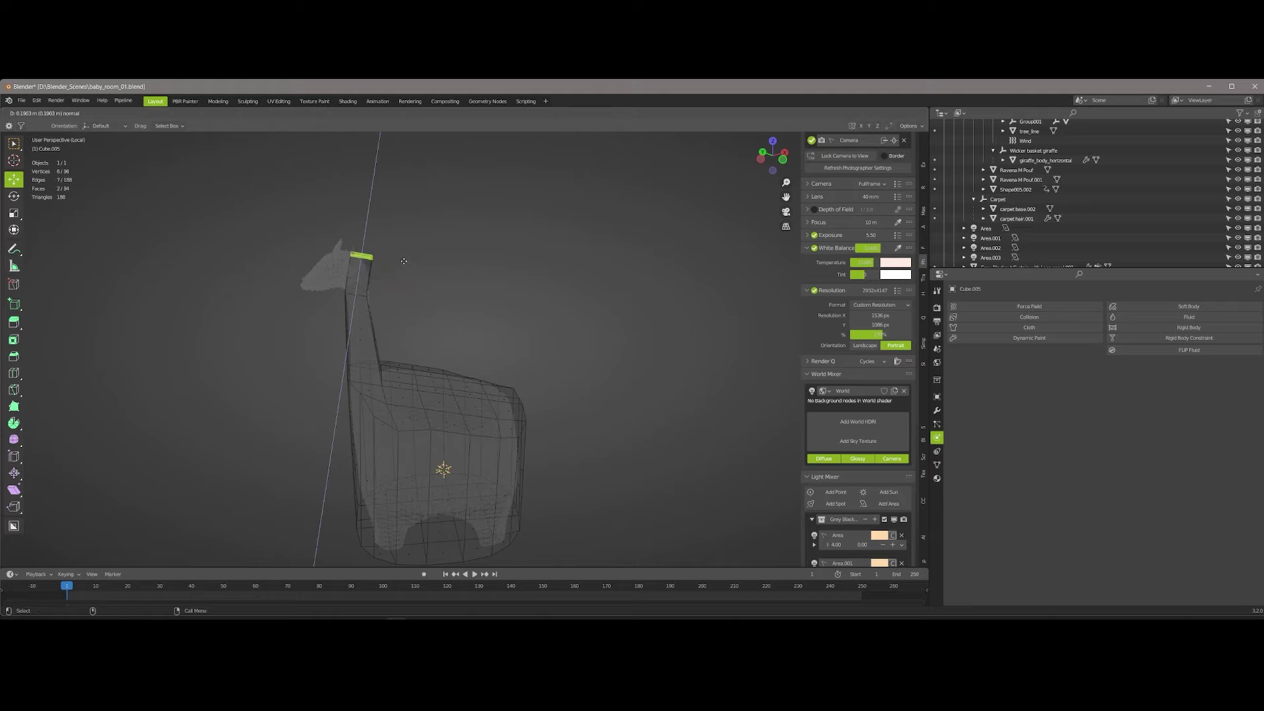
left_click(406, 258)
mouse_move(405, 258)
middle_mouse_down()
mouse_move(405, 294)
mouse_move(394, 279)
middle_mouse_up()
key("e")
left_click(349, 290)
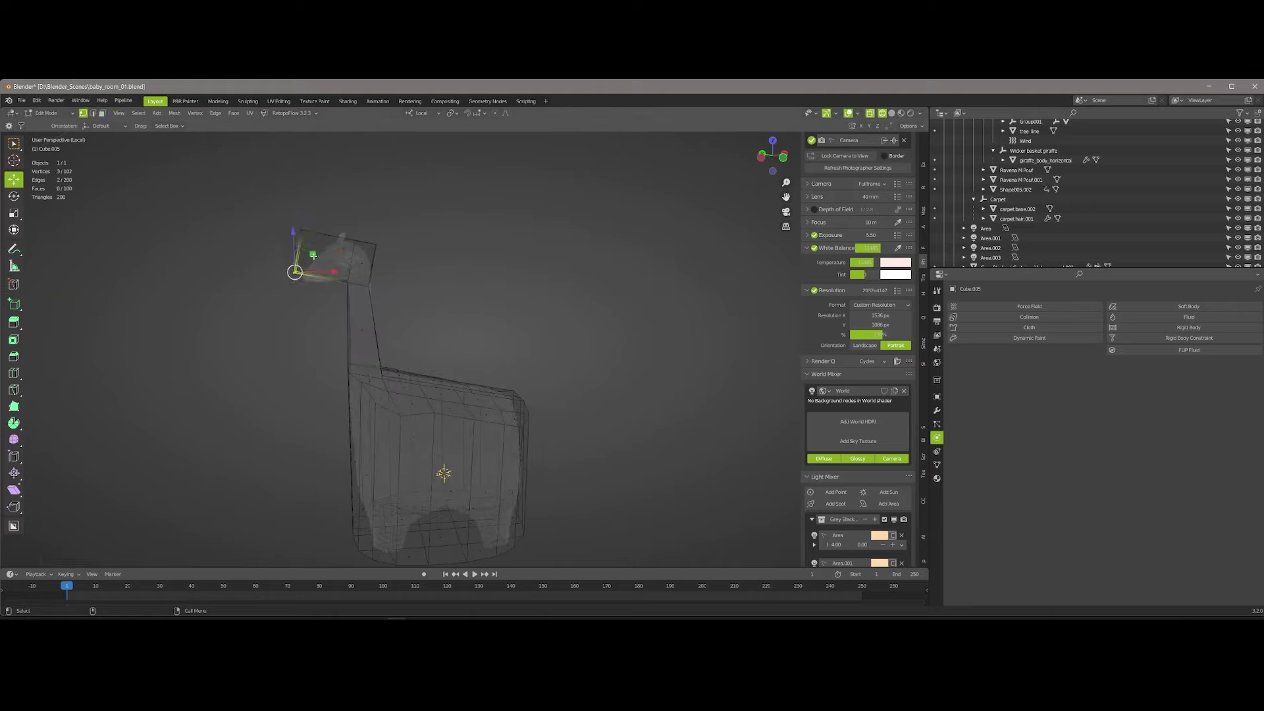
mouse_move(313, 255)
left_mouse_down()
mouse_move(369, 224)
mouse_move(361, 214)
left_mouse_up()
left_click_drag(401, 221, 379, 252)
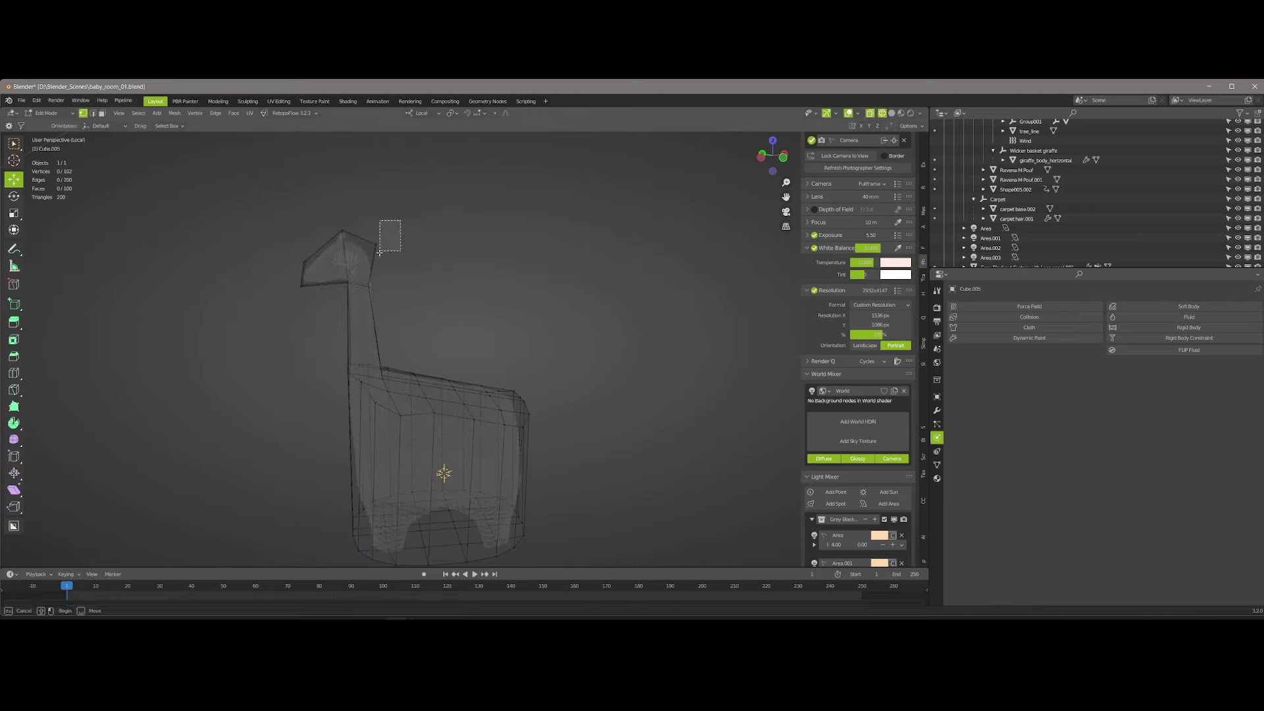
left_click(390, 226)
Move two head vertices along Y and slide the top head edge forward in solid shading.
mouse_move(395, 263)
middle_mouse_down()
mouse_move(381, 278)
mouse_move(461, 224)
middle_mouse_up()
left_click_drag(461, 217, 431, 239)
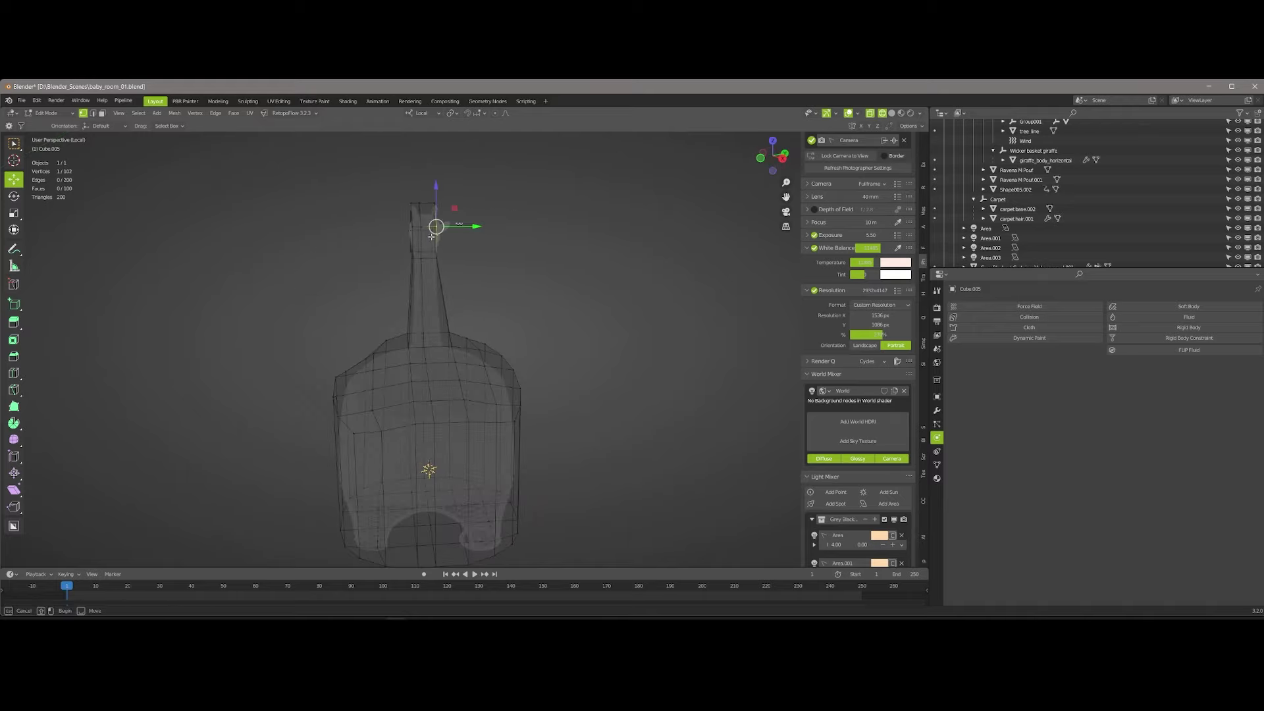
key("g")
key("y")
middle_click_drag(476, 239, 538, 235)
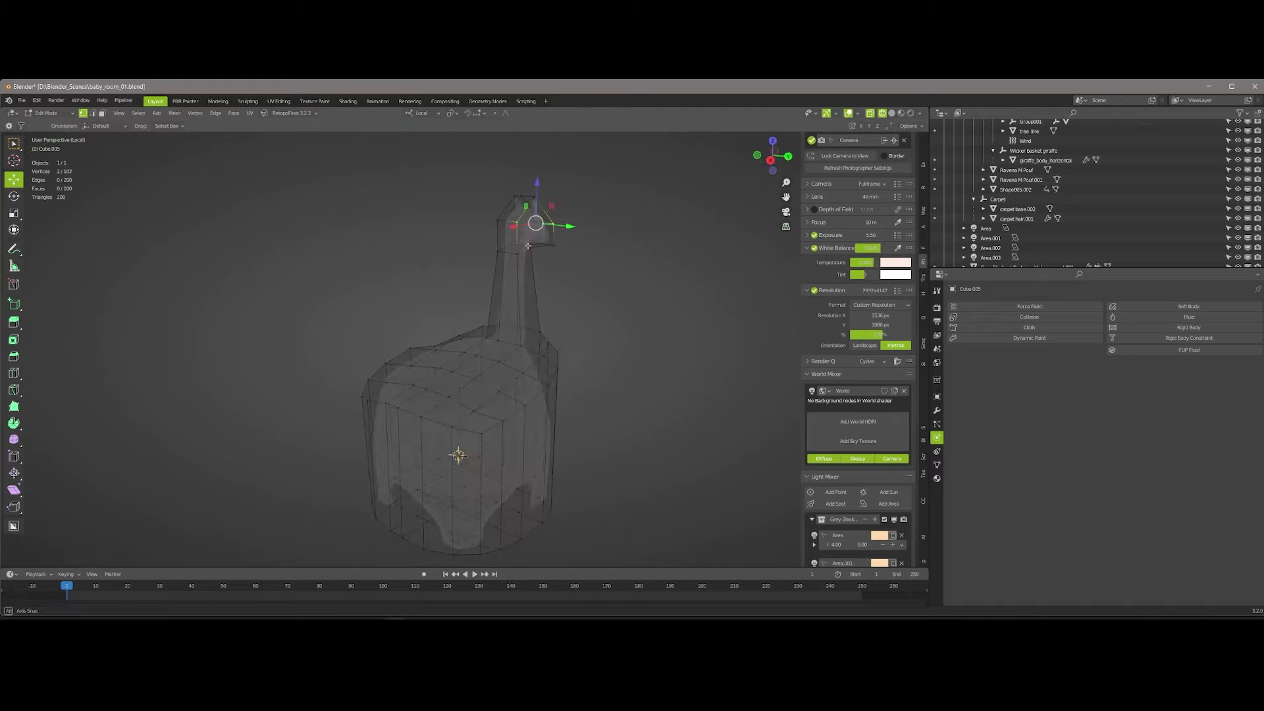
key("shift+z")
key("alt+a")
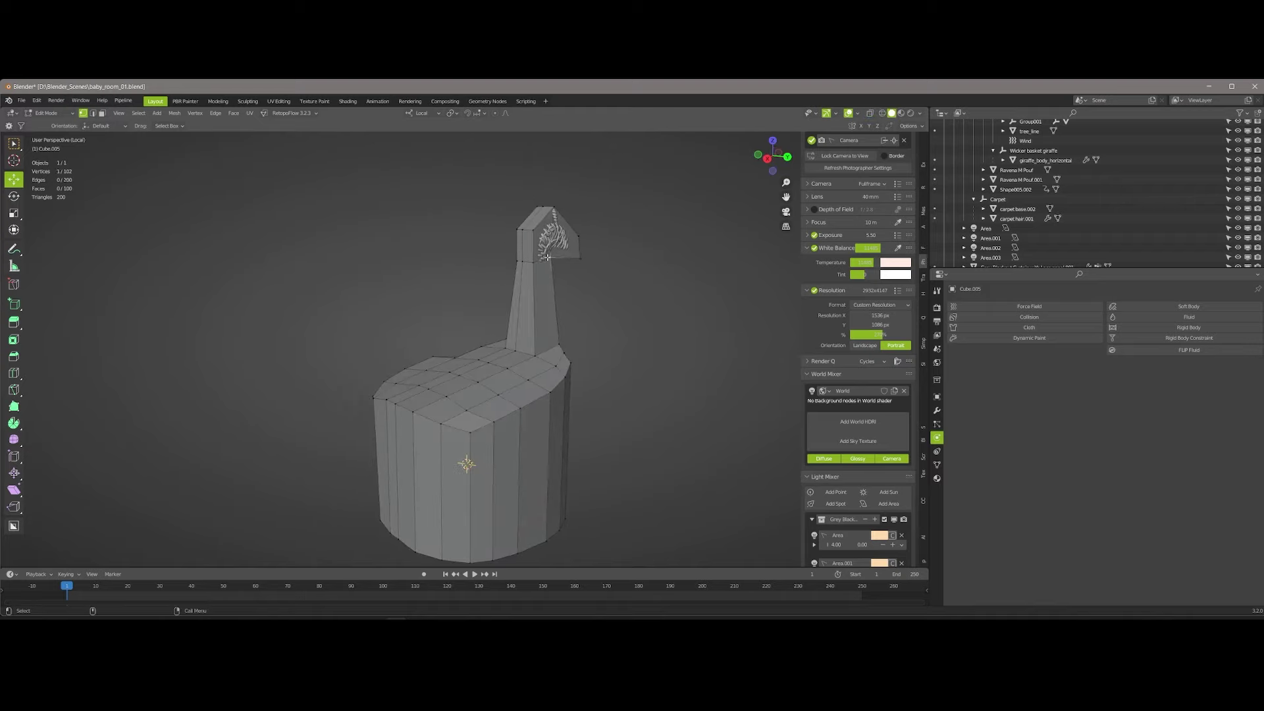
left_click(546, 230)
left_click_drag(575, 235, 574, 241)
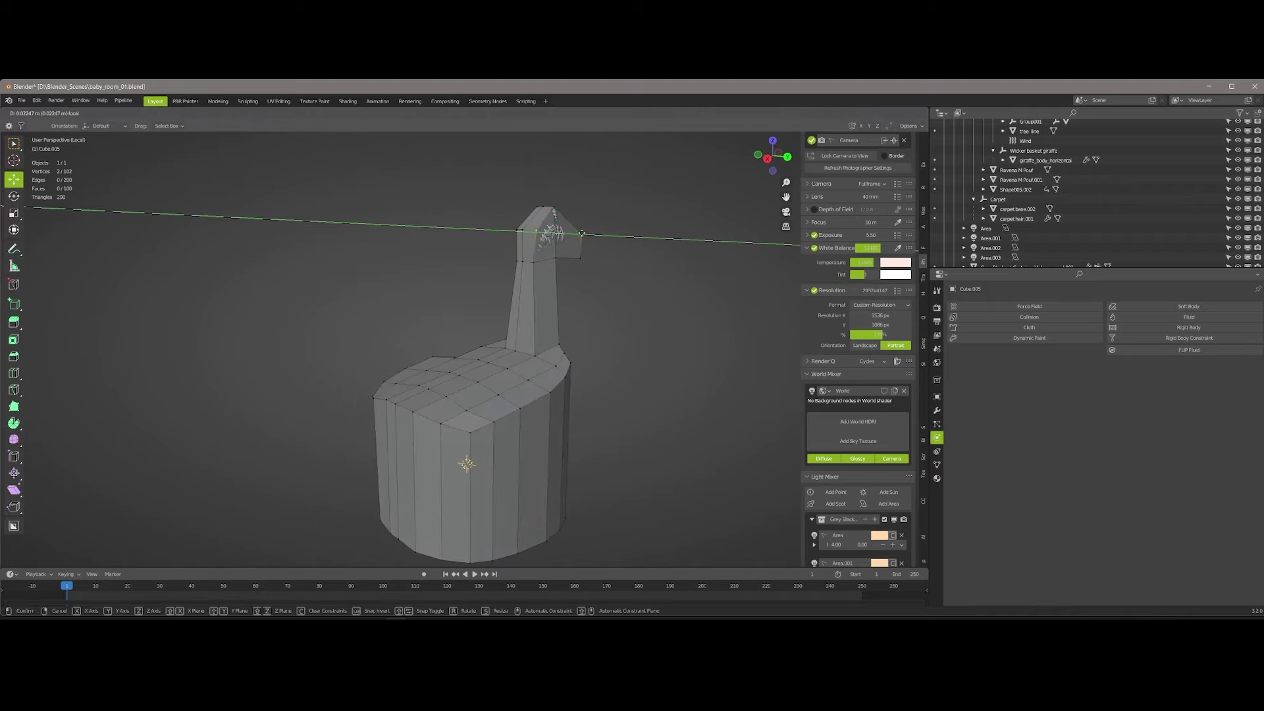
Knife two new edges across the giraffe head and nudge a head vertex along Y.
left_click(13, 389)
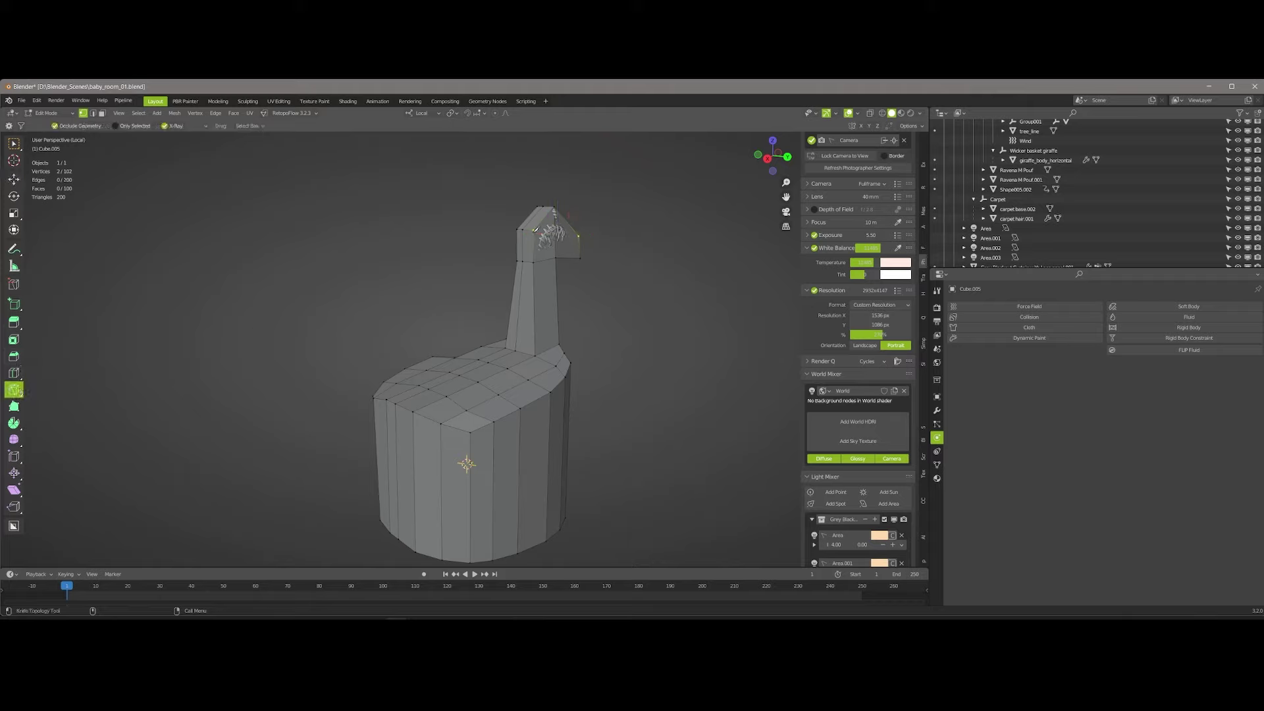
left_click_drag(552, 229, 583, 234)
middle_click_drag(672, 217, 18, 378)
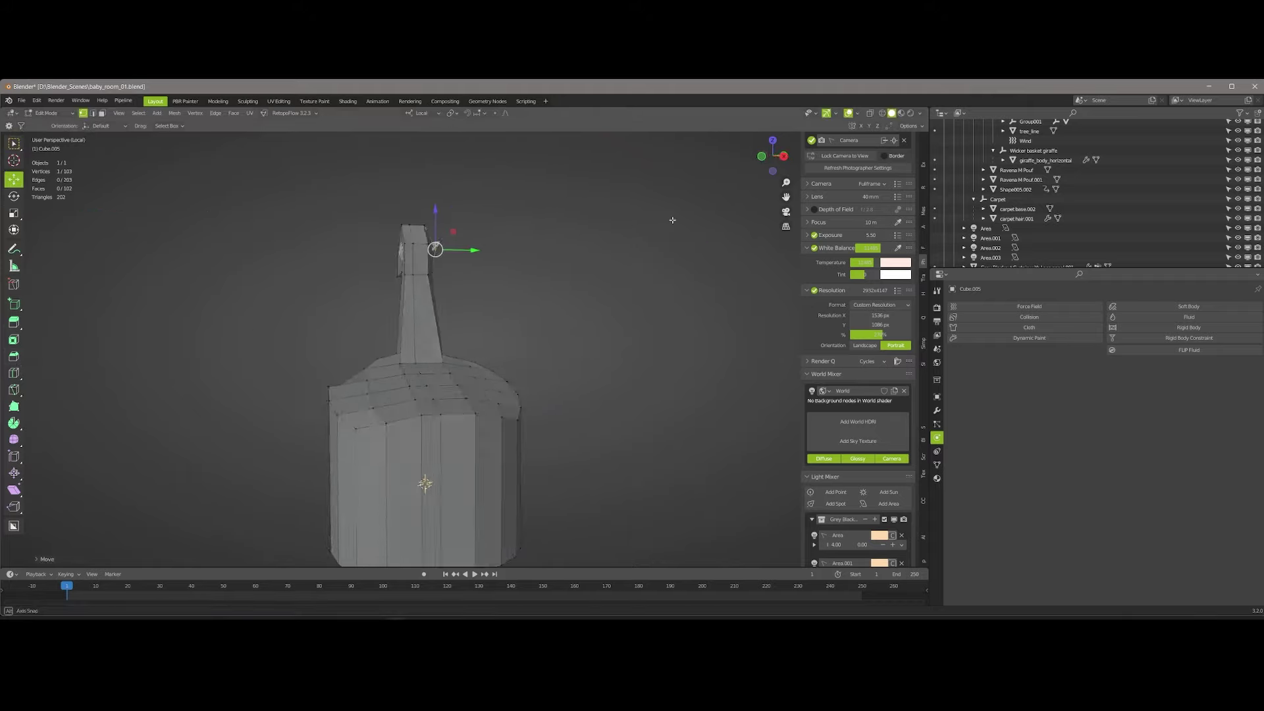
left_click(14, 389)
mouse_move(303, 246)
left_mouse_down()
mouse_move(351, 234)
mouse_move(368, 248)
left_mouse_up()
scroll(359, 238, "down", 2)
mouse_move(369, 249)
middle_mouse_down()
mouse_move(443, 292)
mouse_move(520, 300)
middle_mouse_up()
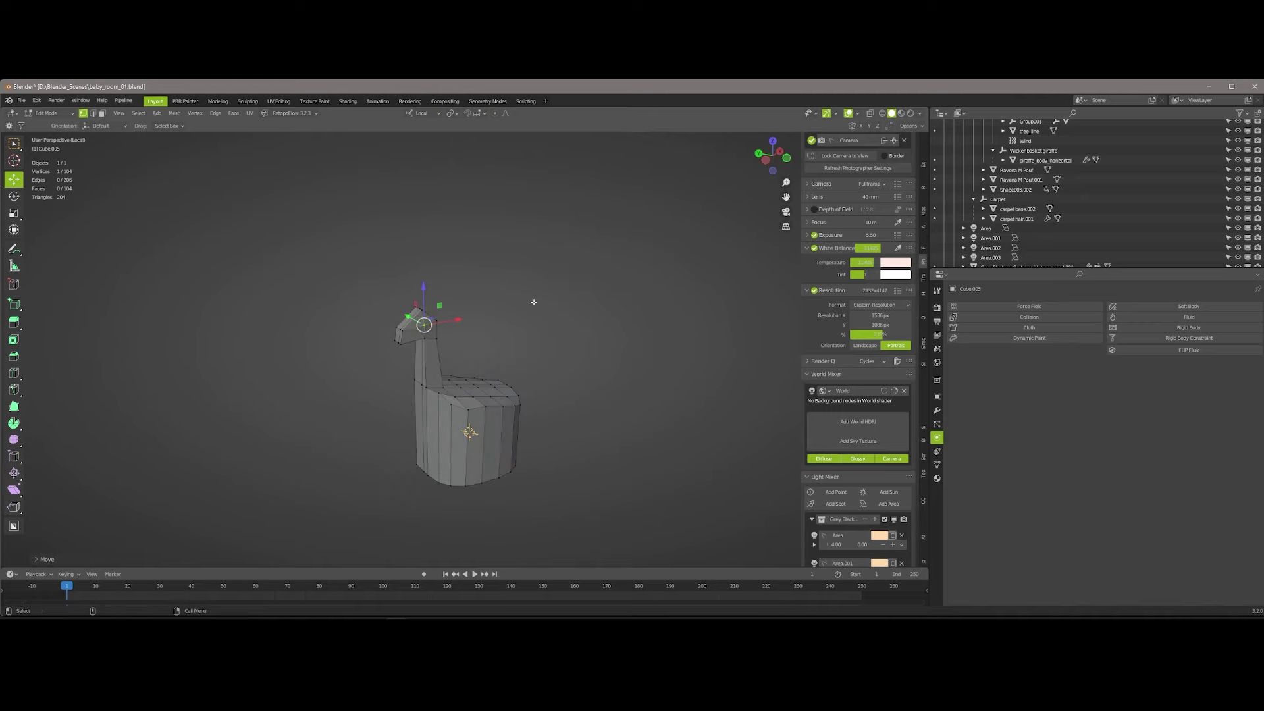
Add loop cuts around the body and neck of the collision mesh.
key("Tab")
key("Tab")
left_click(14, 374)
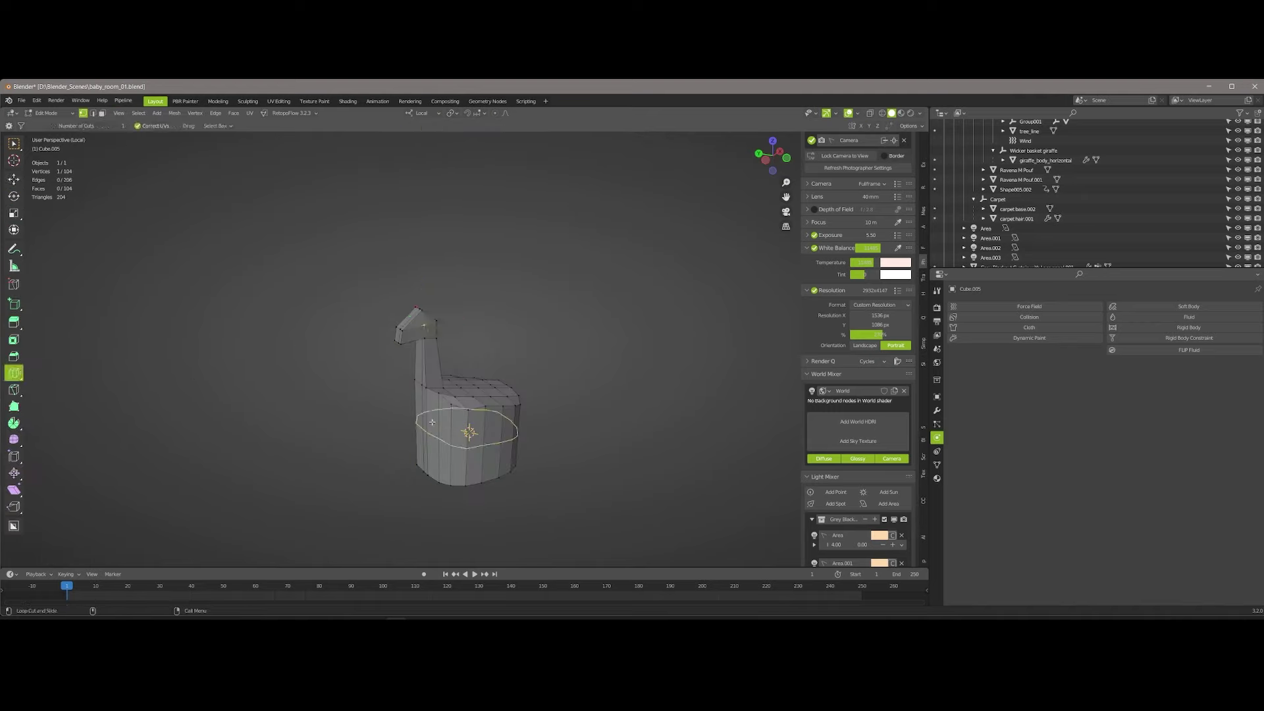
left_click(447, 451)
left_click(415, 349)
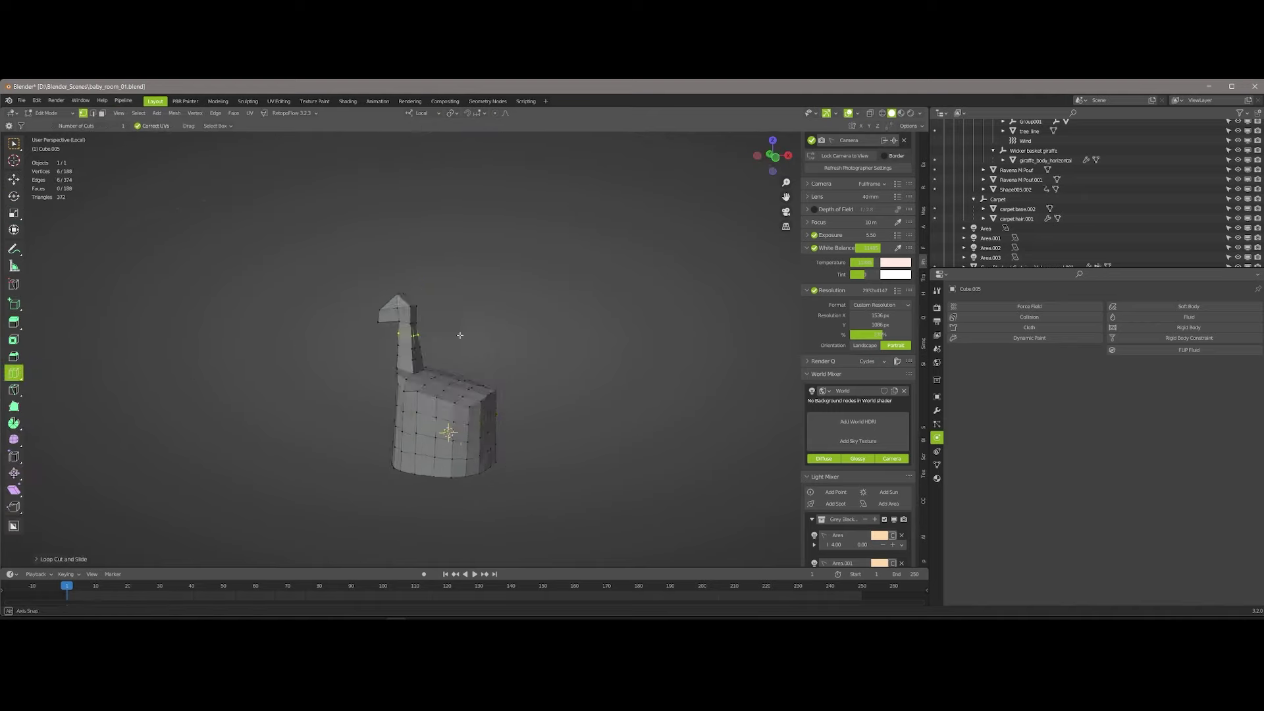
mouse_move(415, 349)
middle_mouse_down()
mouse_move(406, 316)
mouse_move(562, 293)
middle_mouse_up()
Return to Object Mode, select the giraffe mesh, save colide.blend and exit local view.
key("Tab")
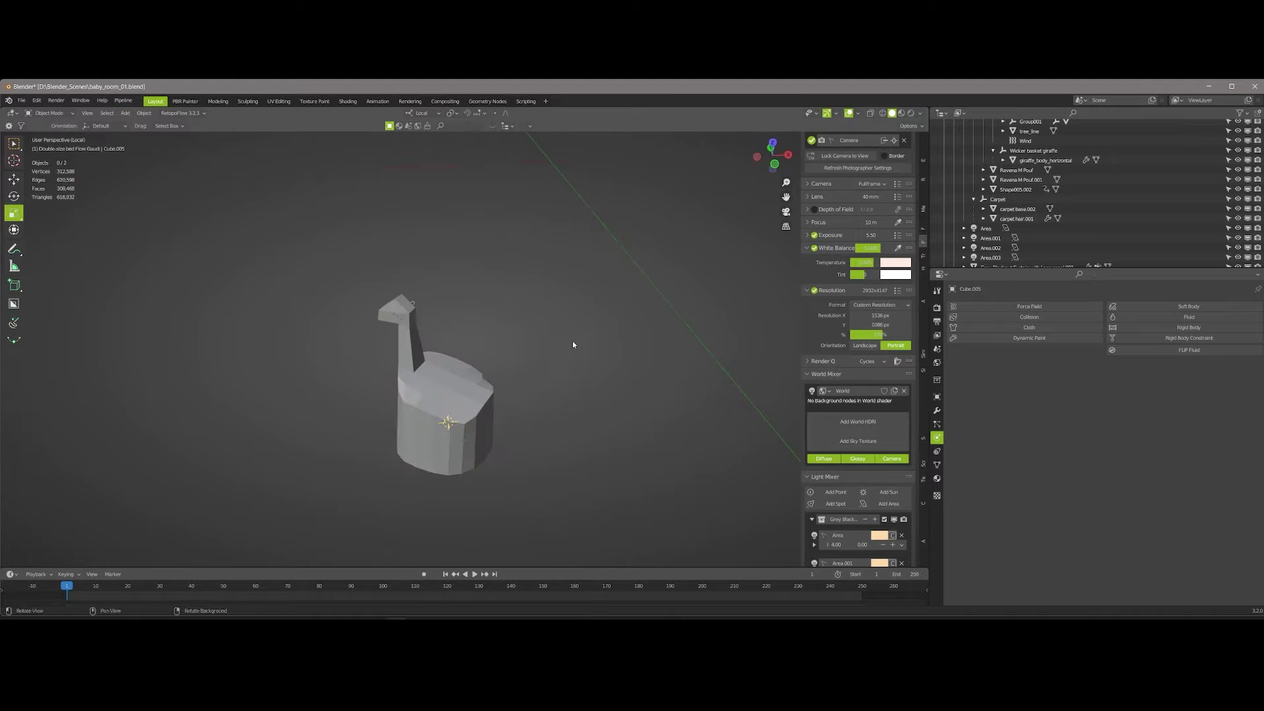
middle_click_drag(571, 341, 57, 138)
left_click(432, 428)
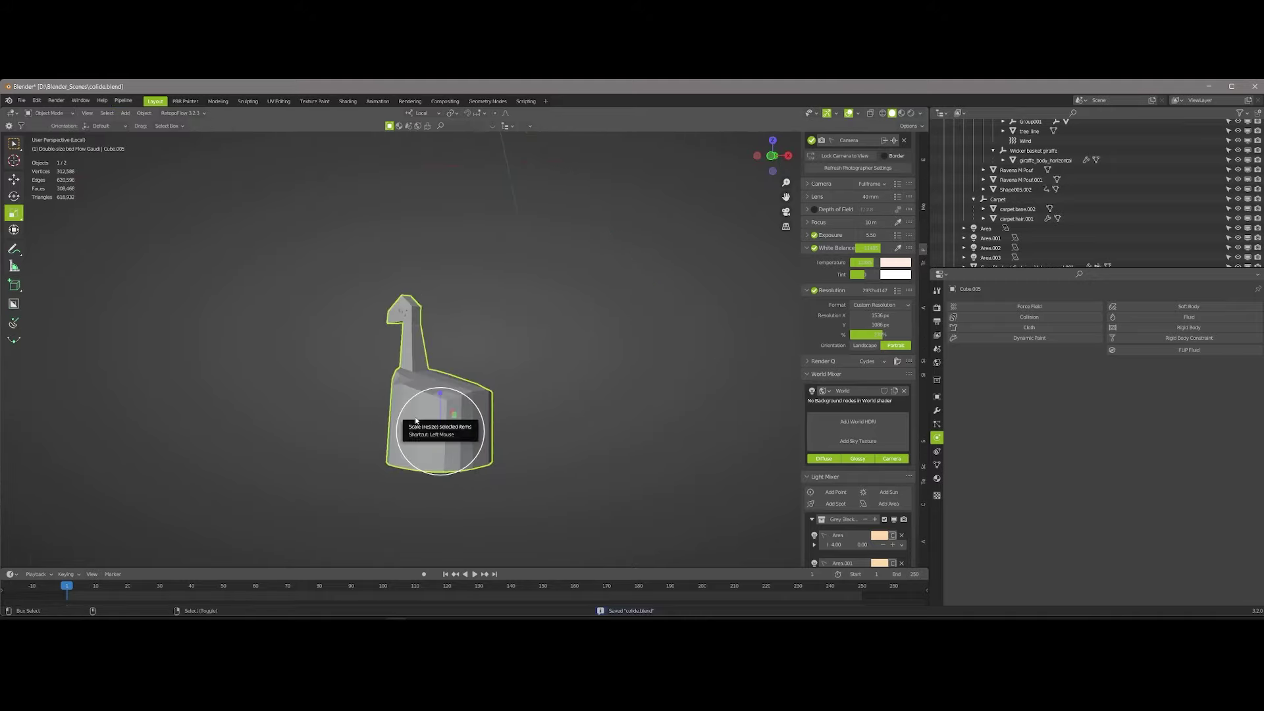
key("shift+w")
left_click(389, 360)
middle_click_drag(384, 381, 386, 400)
key("KP_Divide")
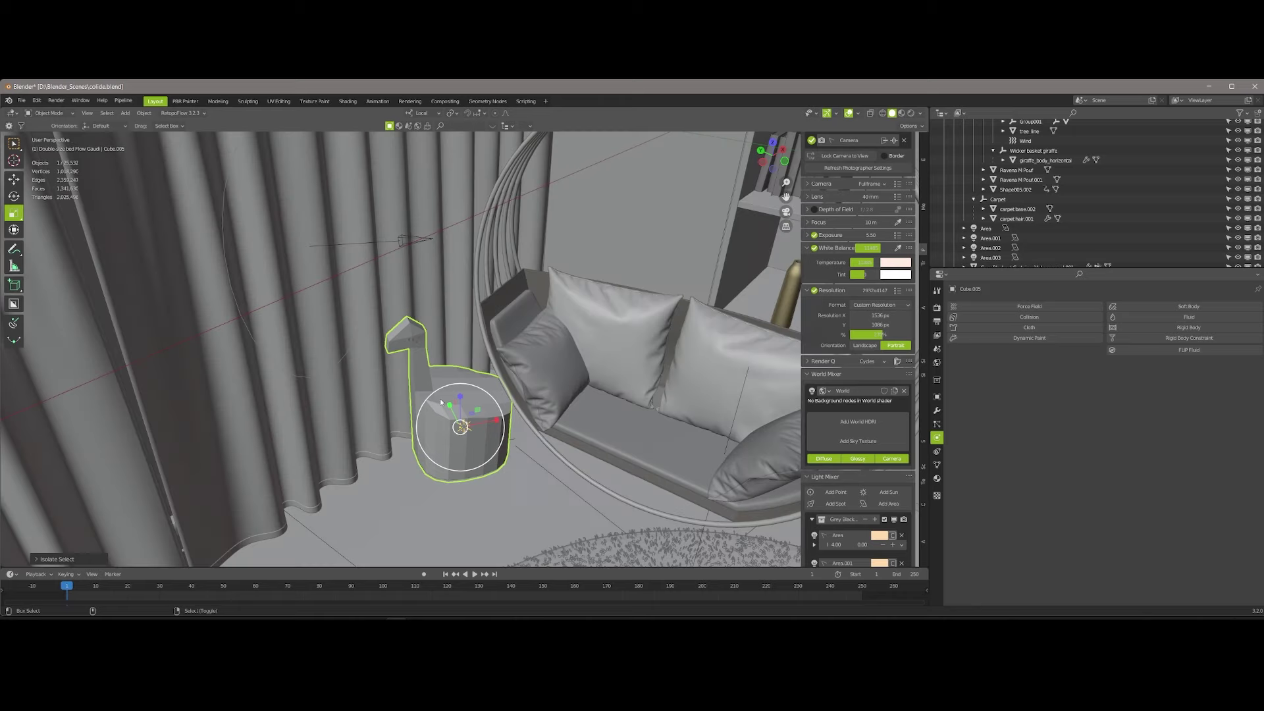
Enable Collision physics on Cube.005 and check its Viewport Display settings.
left_click(1037, 317)
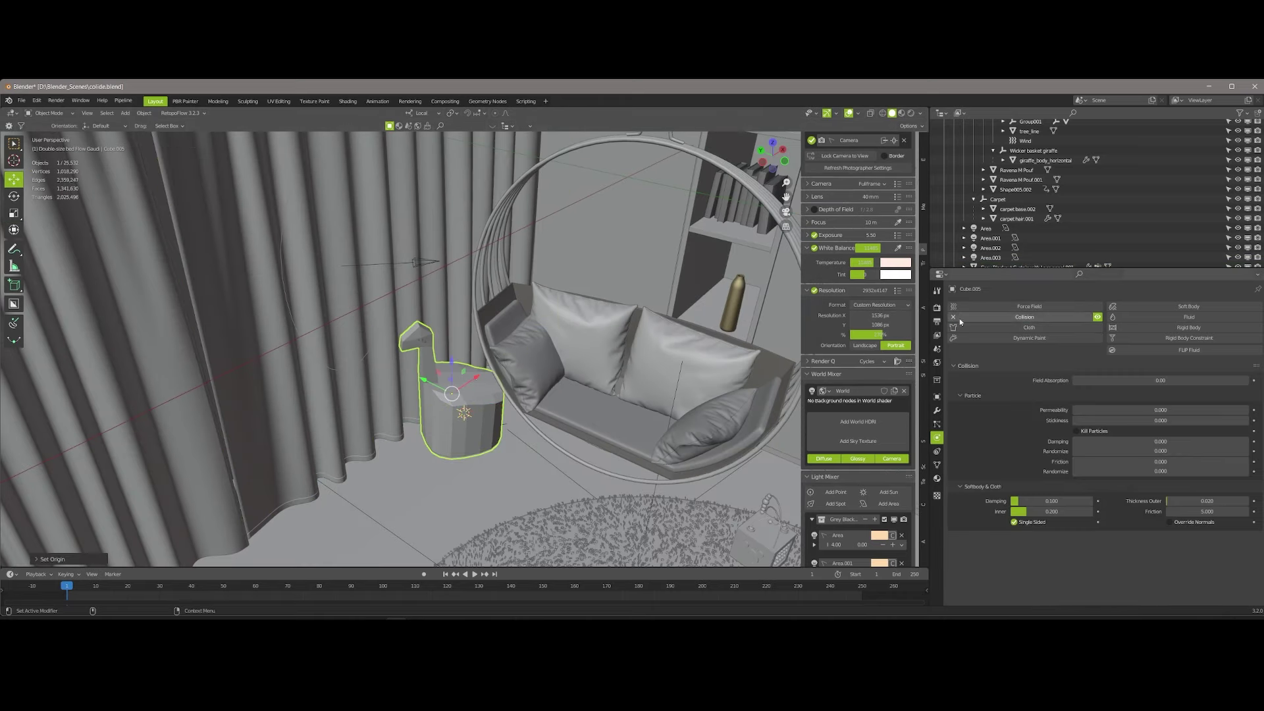
left_click(937, 396)
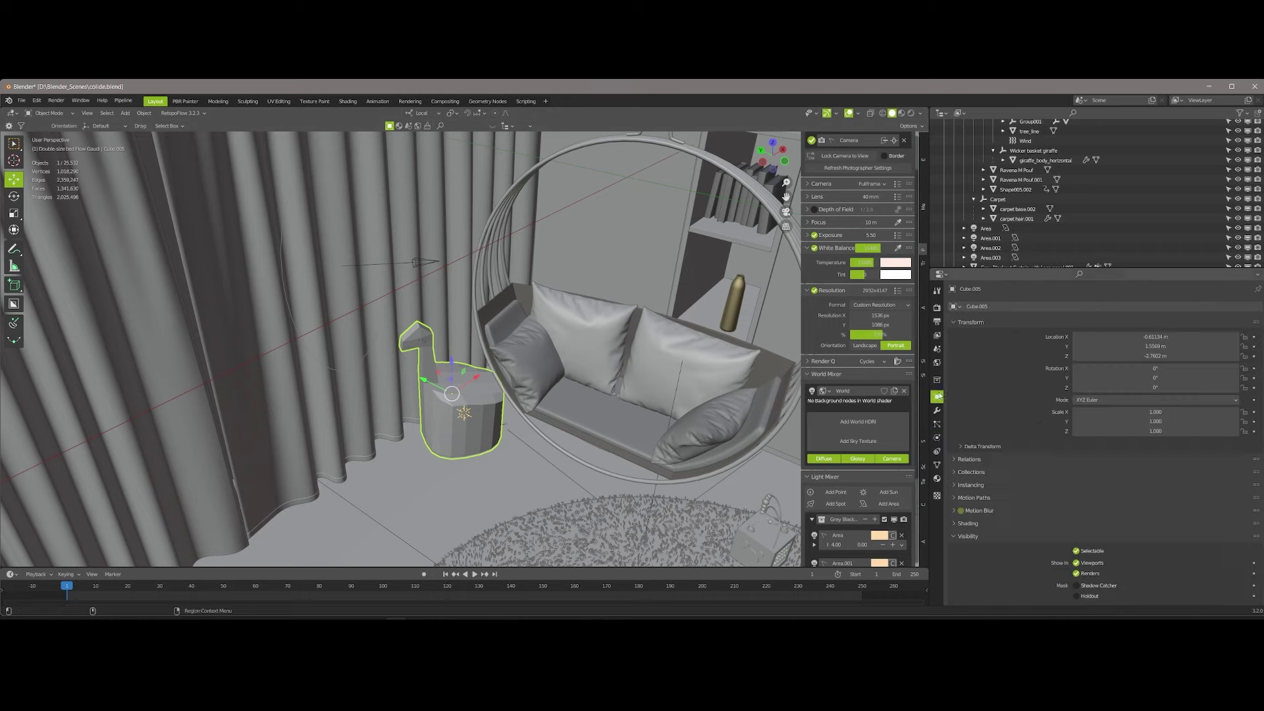
scroll(1026, 545, "down", 3)
left_click(1060, 573)
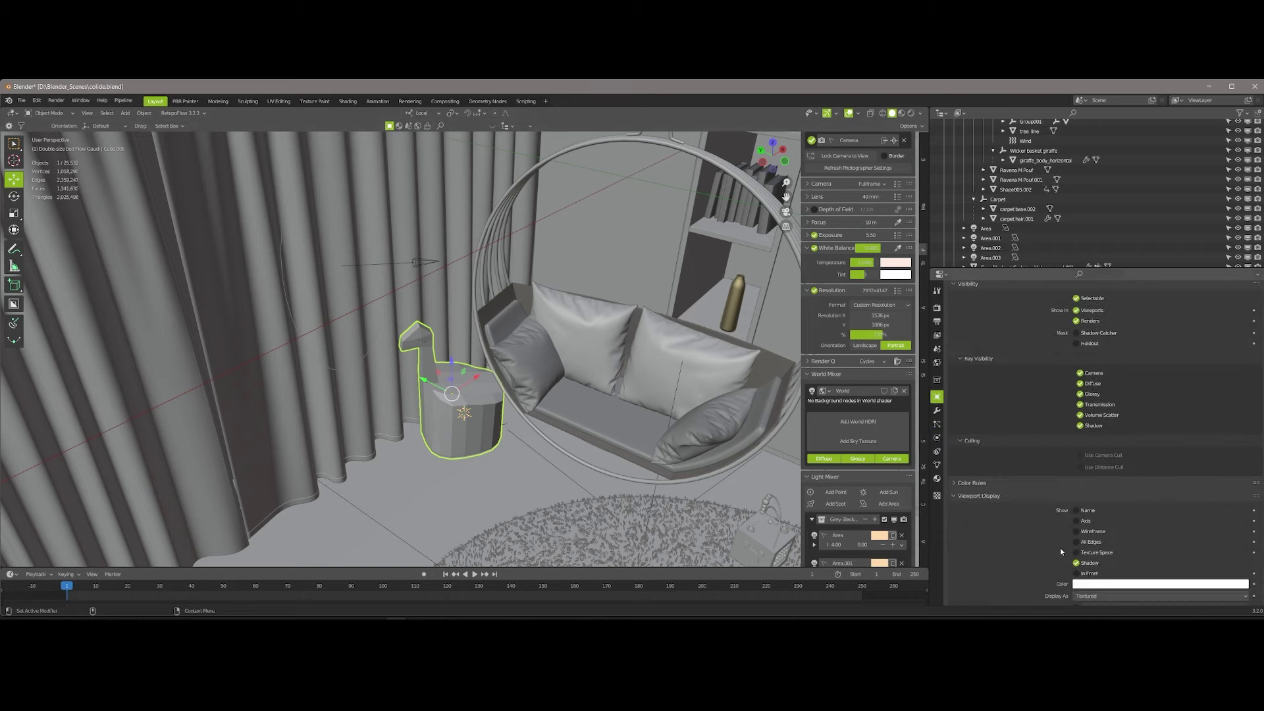
scroll(1060, 548, "down", 4)
left_click(598, 524)
Frame the curtain and giraffe, then test-play the cloth simulation and reset it.
middle_click_drag(555, 439, 398, 390)
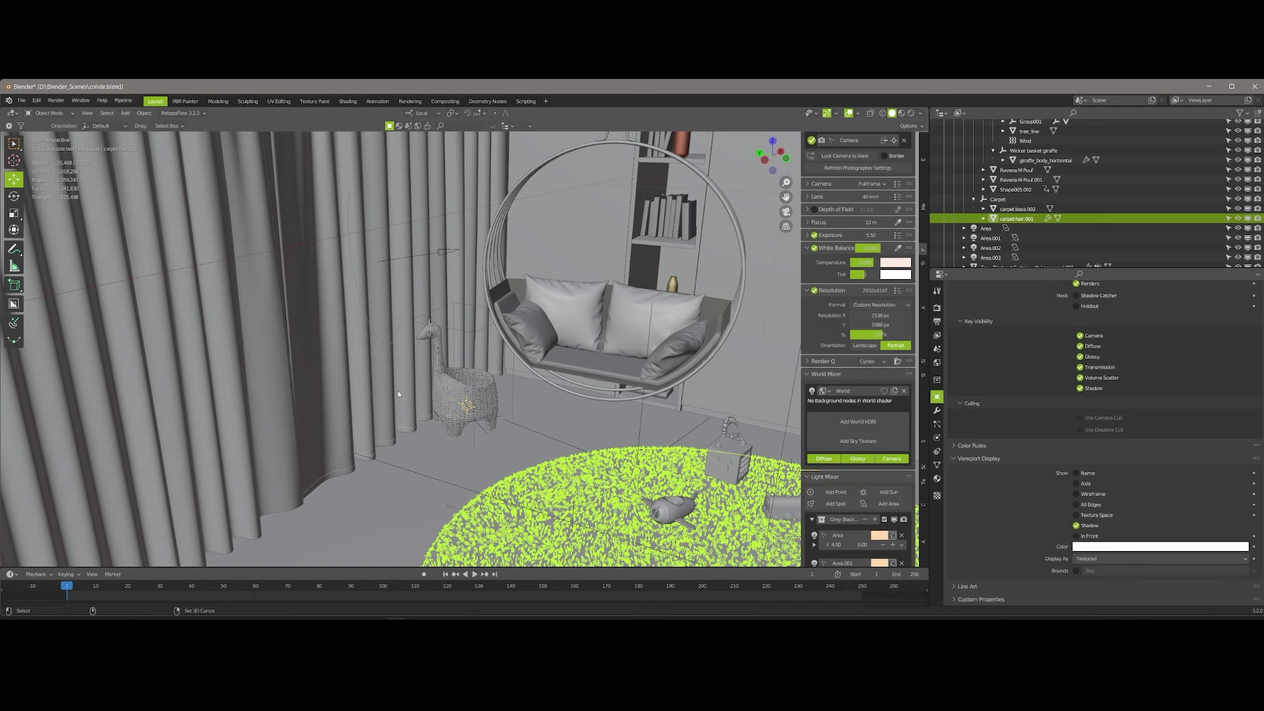
left_click(397, 390)
key("space")
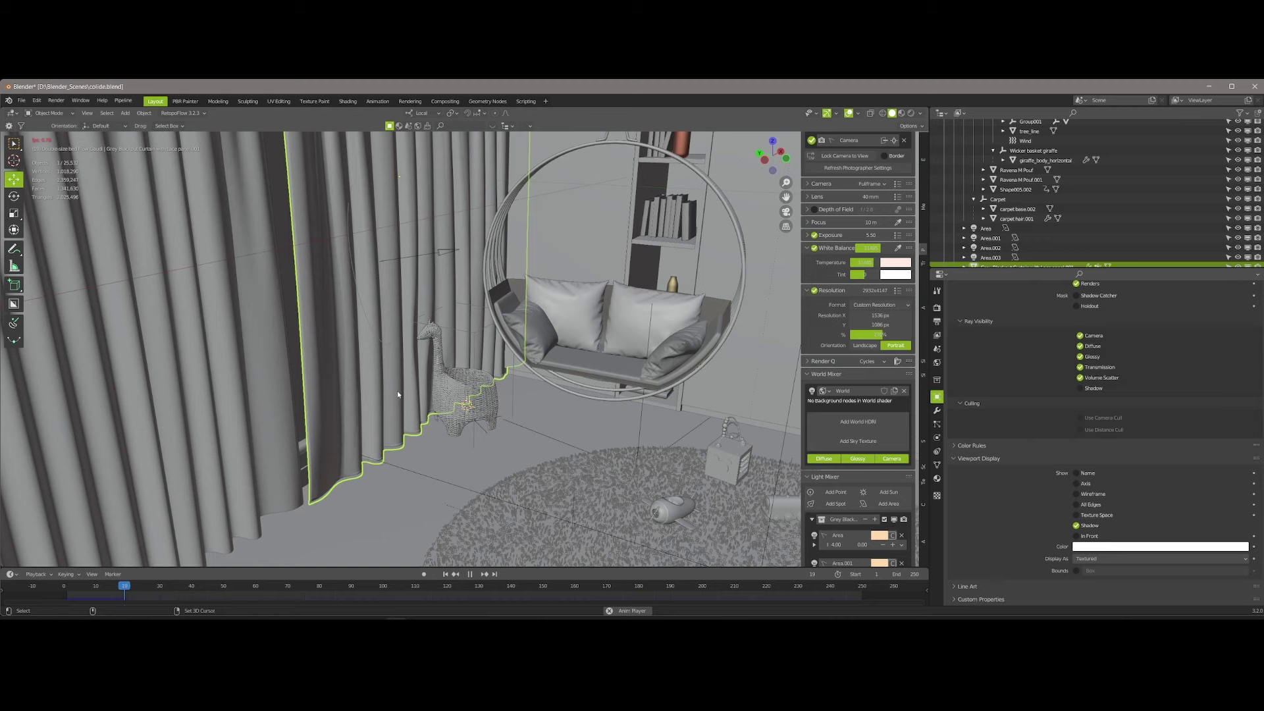
key("space")
key("space")
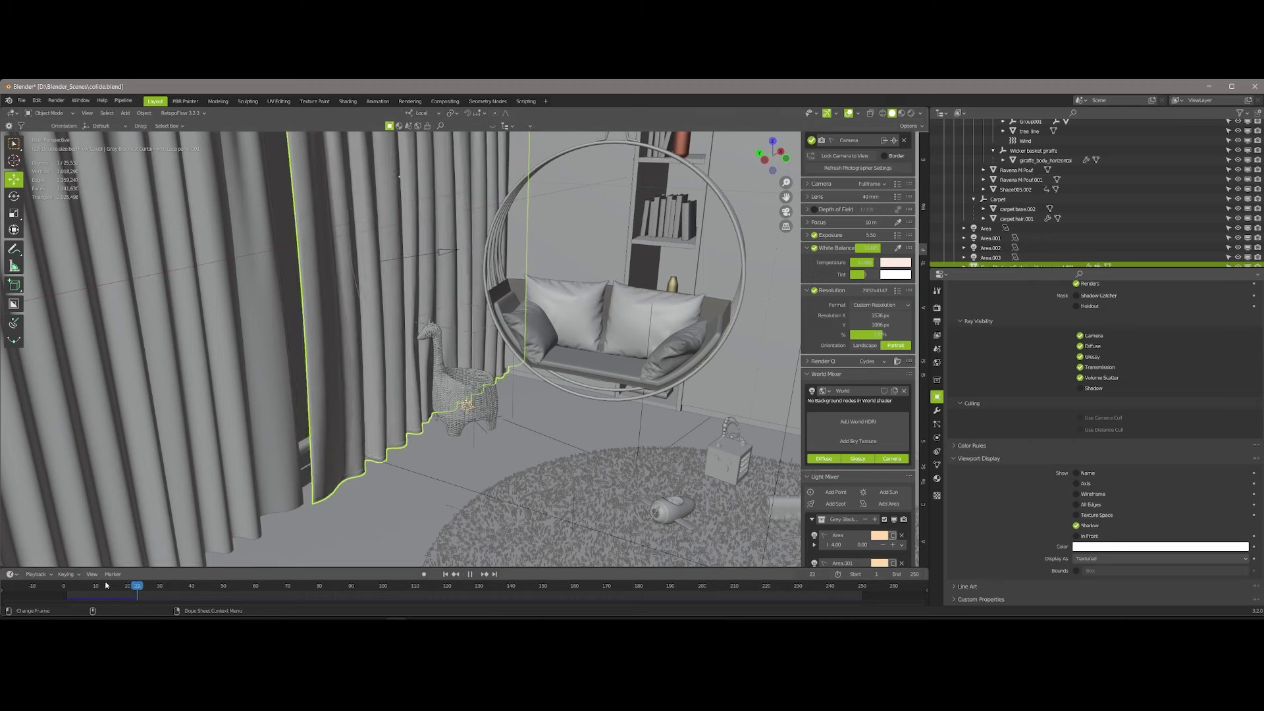
key("Escape")
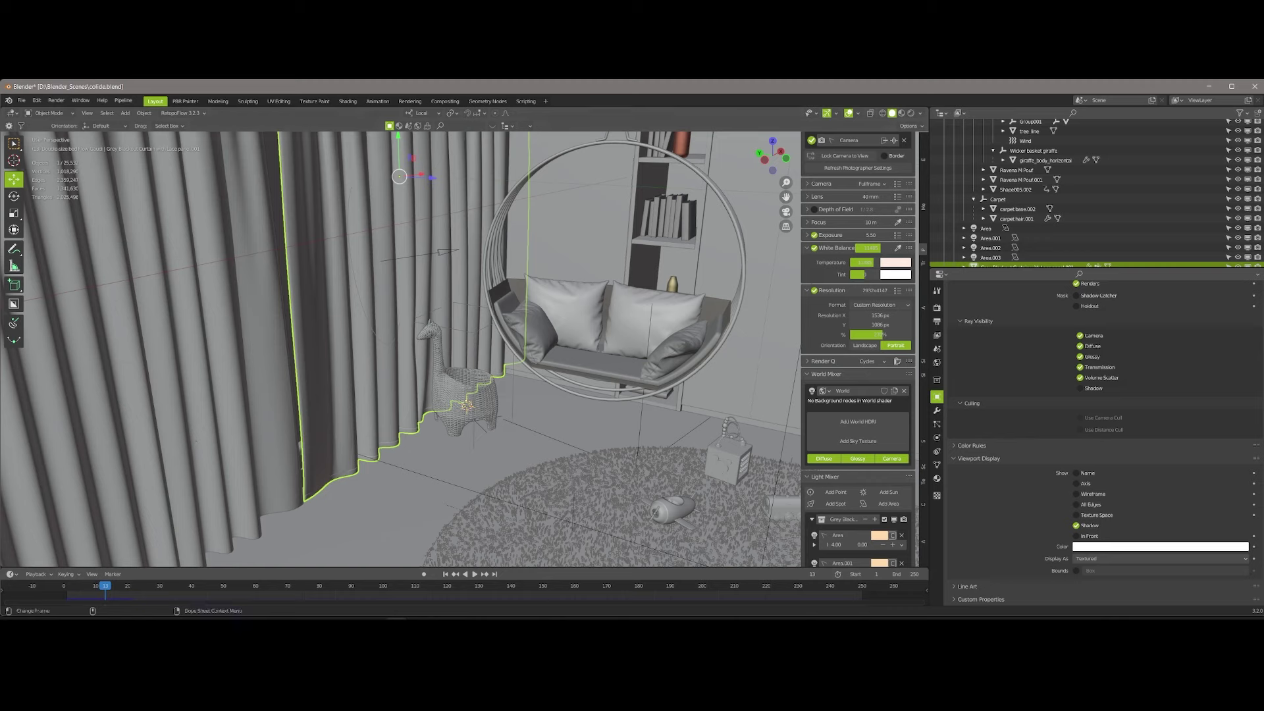
Set the Wind force field to Strength 150 and Noise Amount 10, then replay.
left_click(1025, 140)
left_click(937, 409)
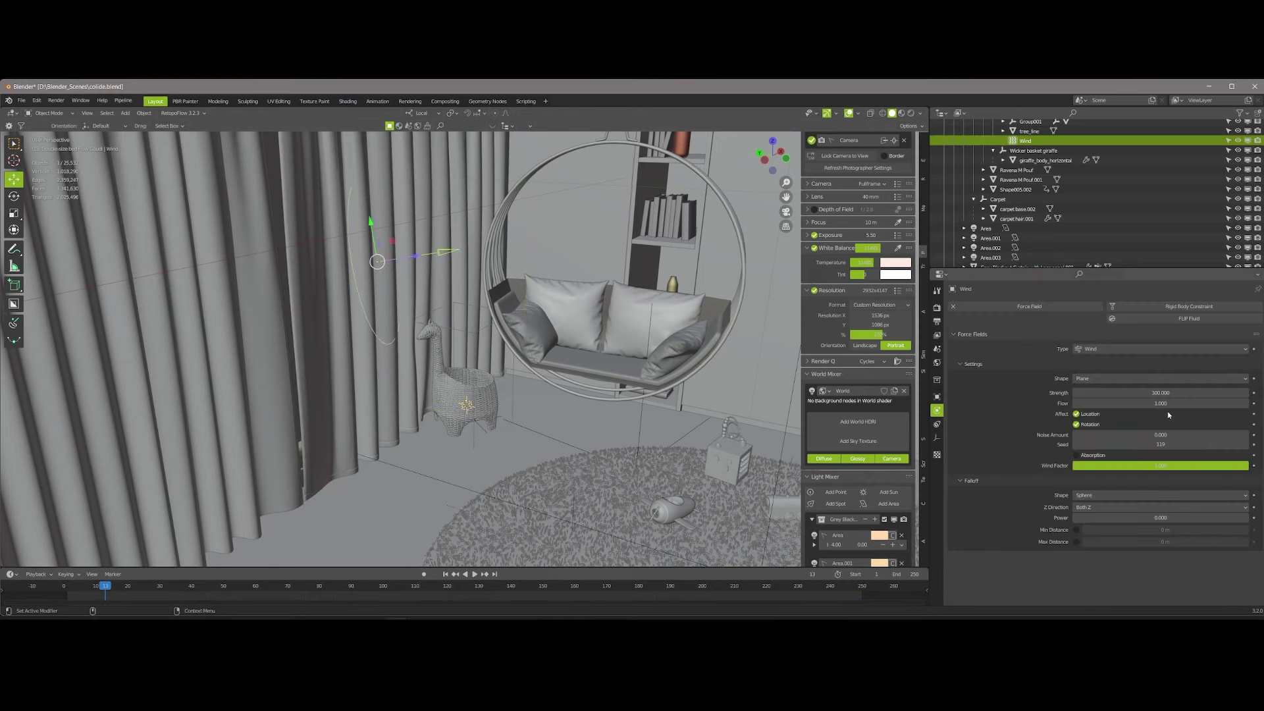
left_click(1171, 435)
type("10.000")
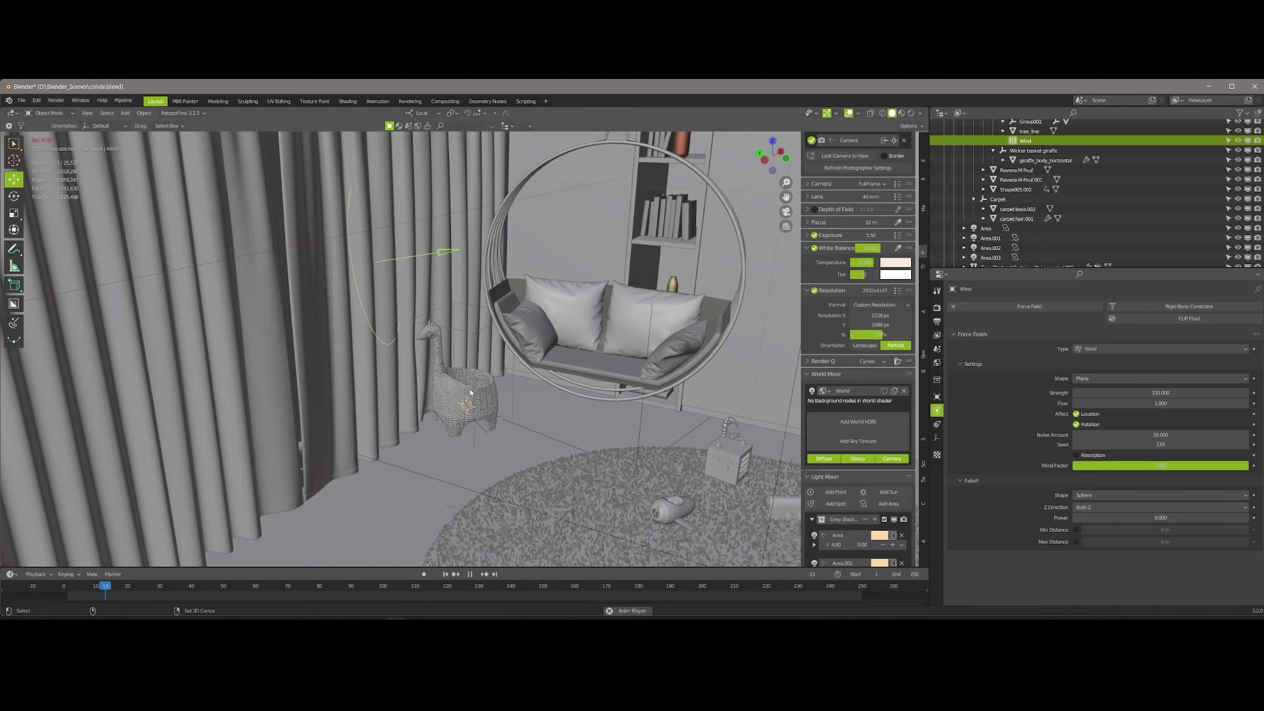
left_click(446, 574)
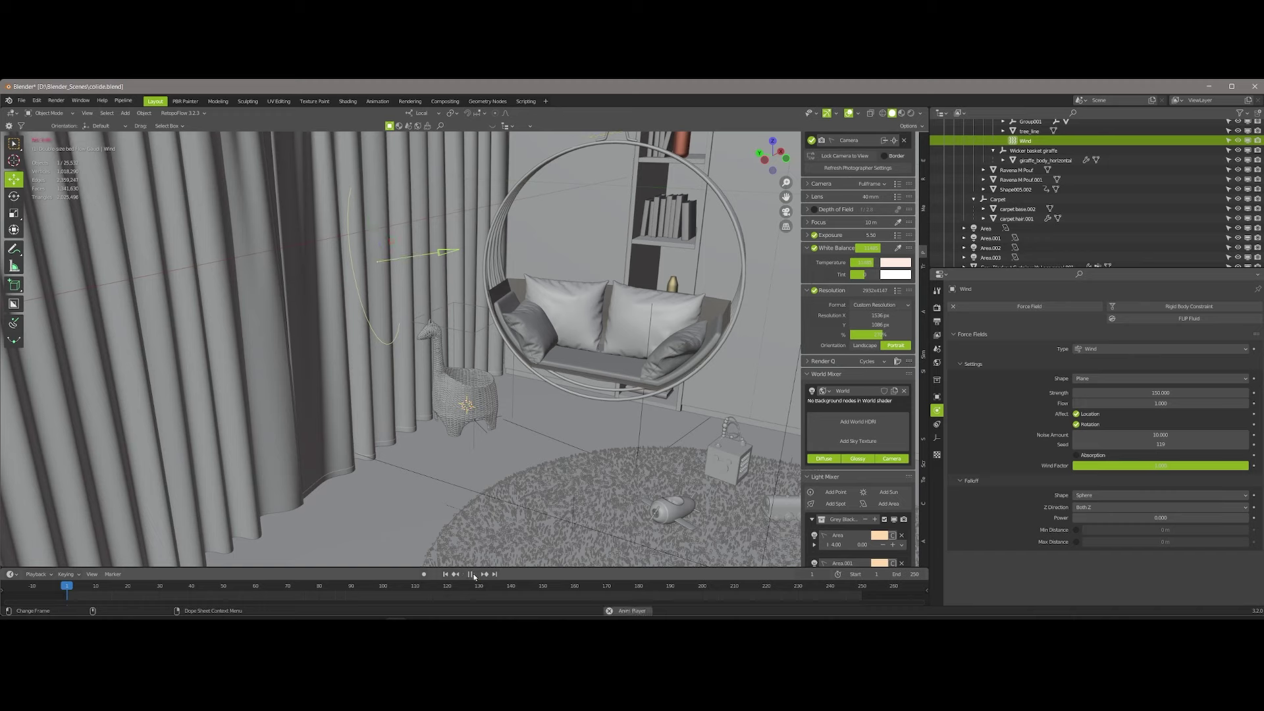
left_click(473, 576)
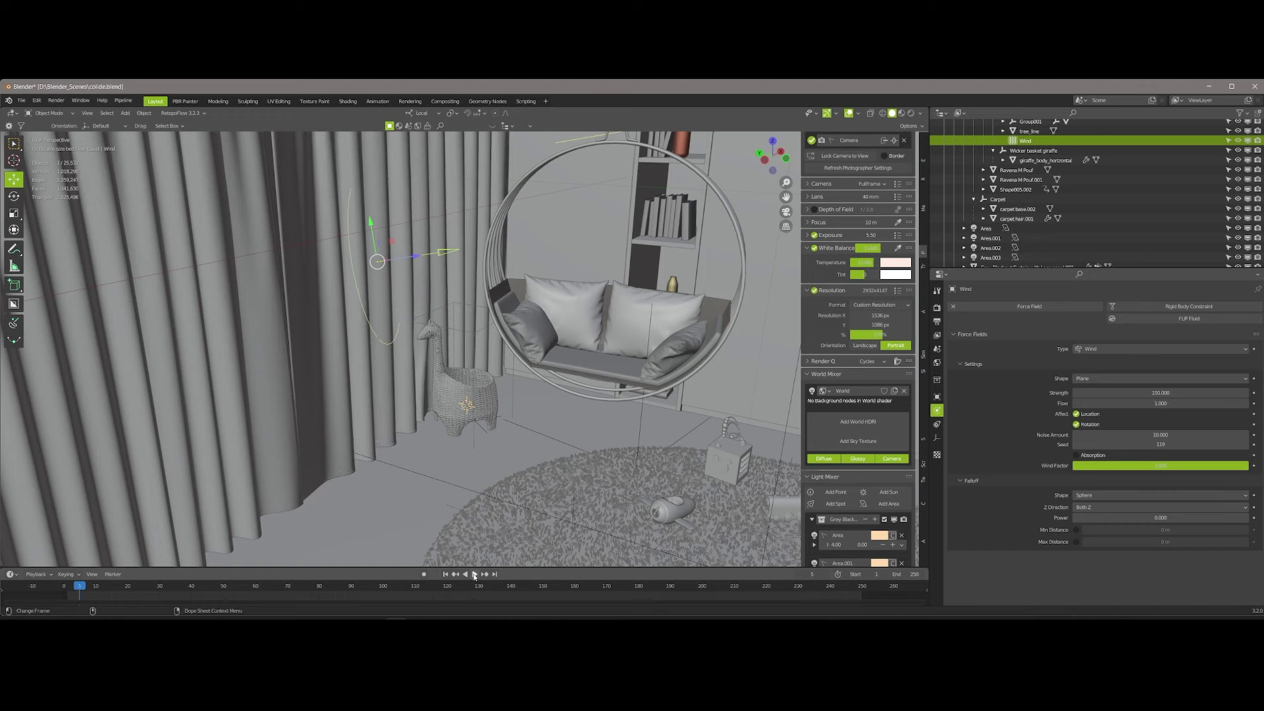
Give the curtain cloth Quality Steps 8 and a -10 to 300 frame cache range, then save.
left_click(428, 296)
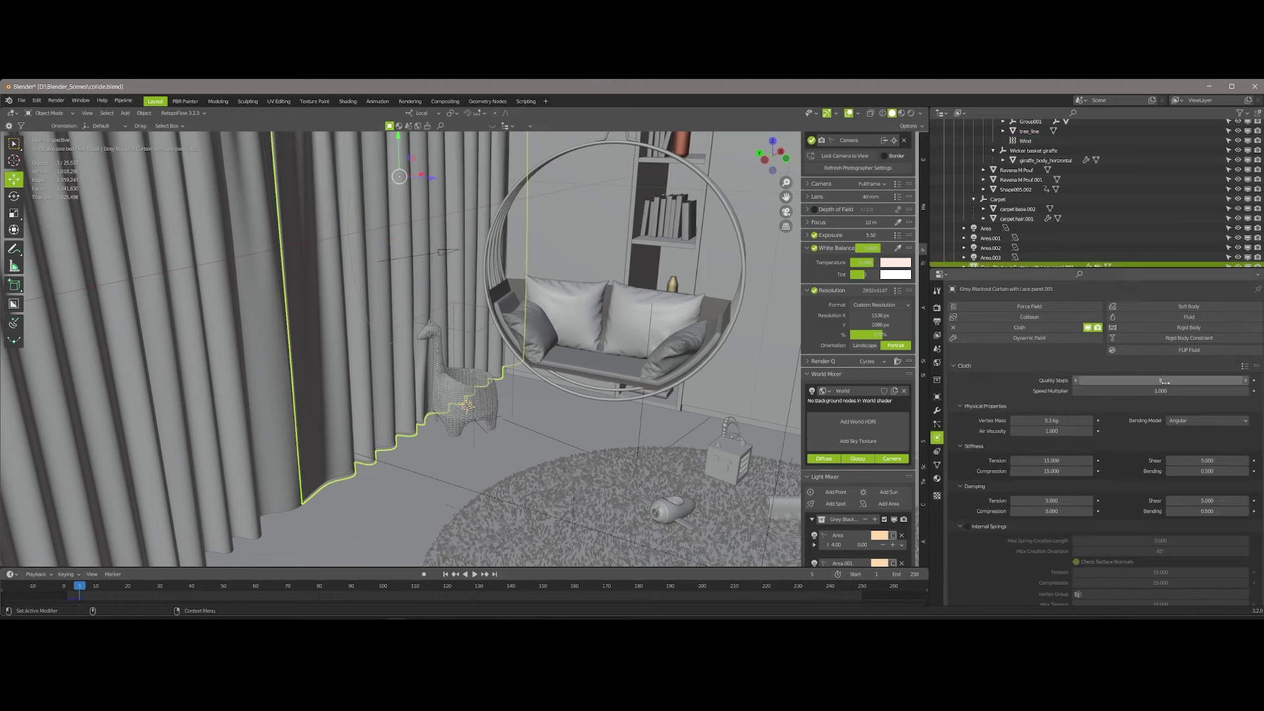
type("8")
key("Return")
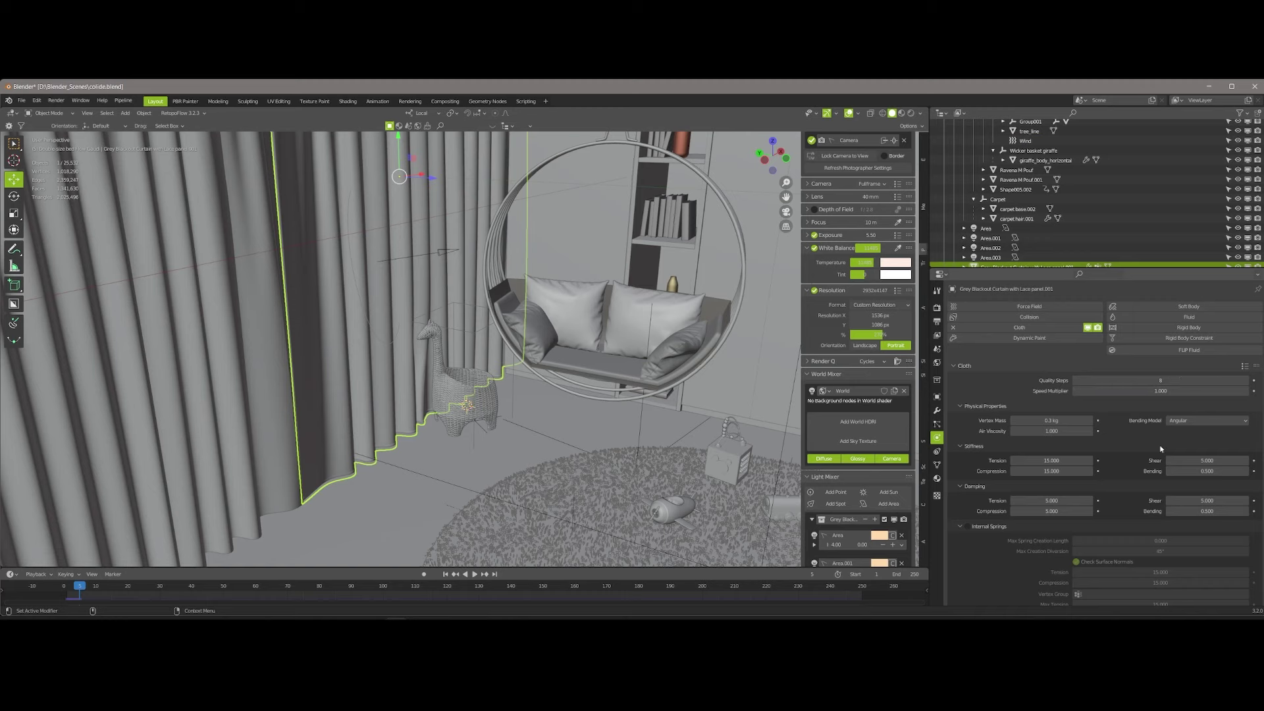
scroll(1066, 424, "down", 8)
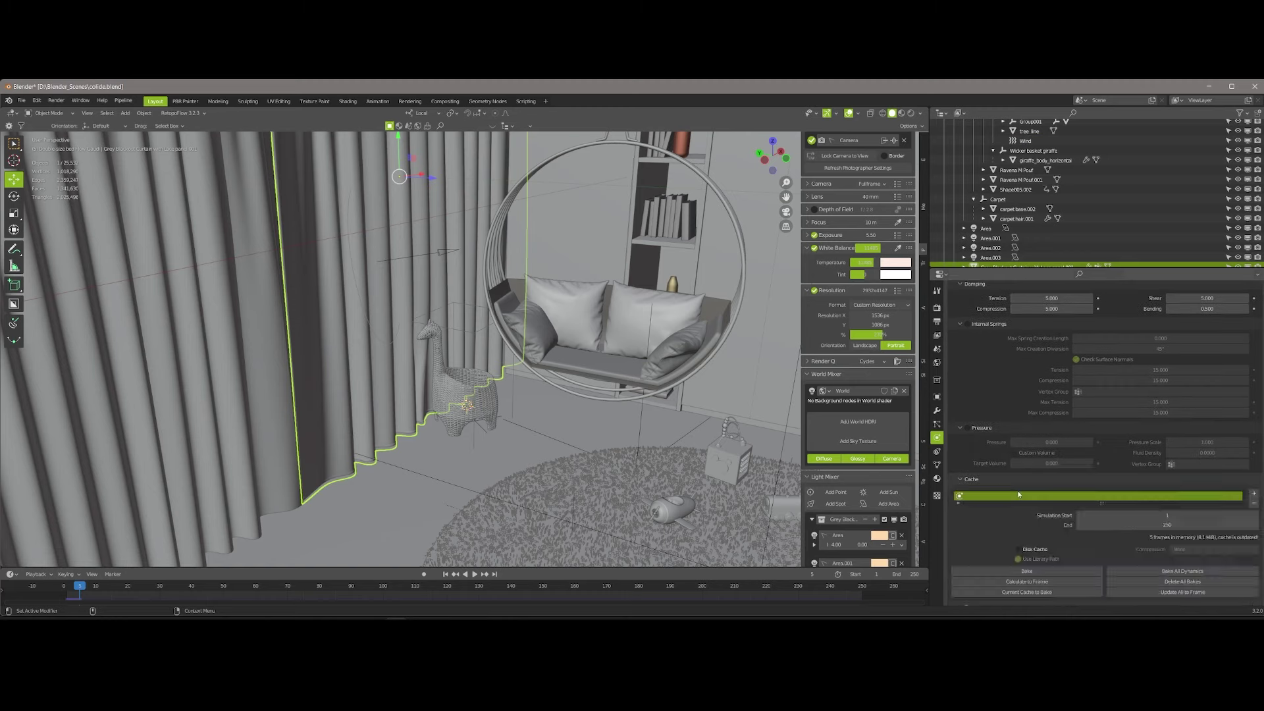
left_click(1082, 484)
key("Return")
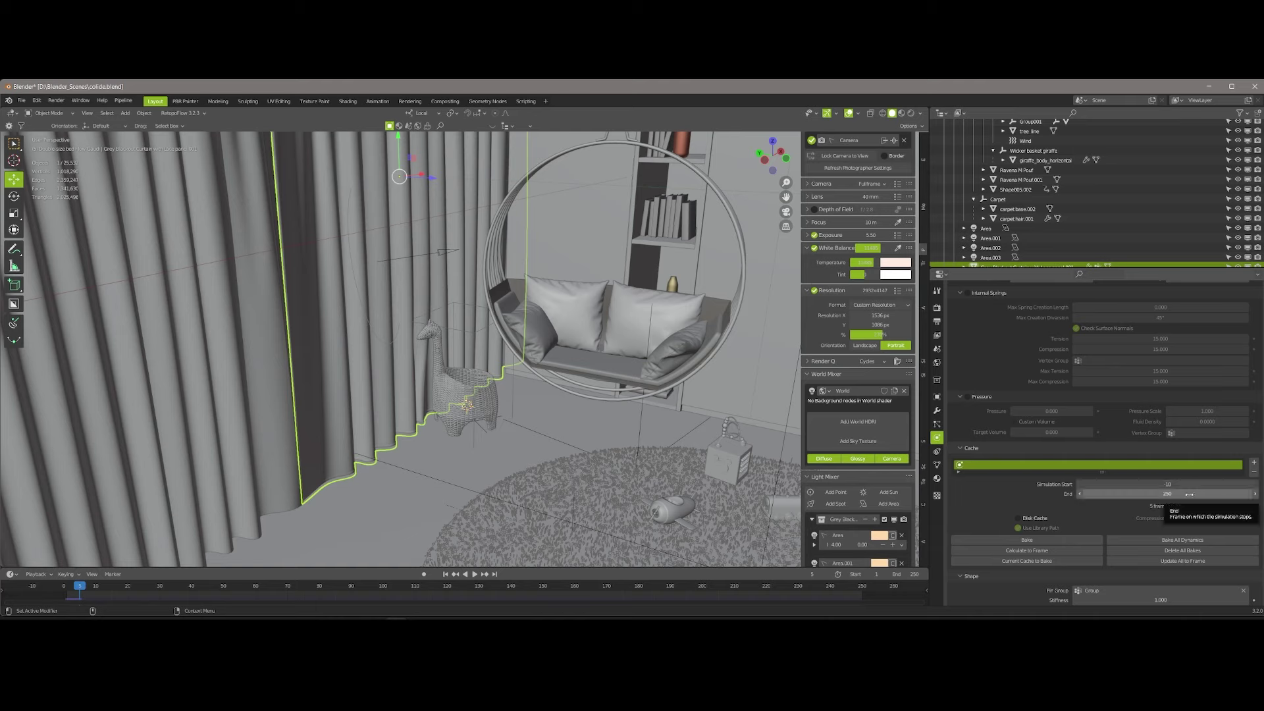
left_click(1190, 494)
type("200")
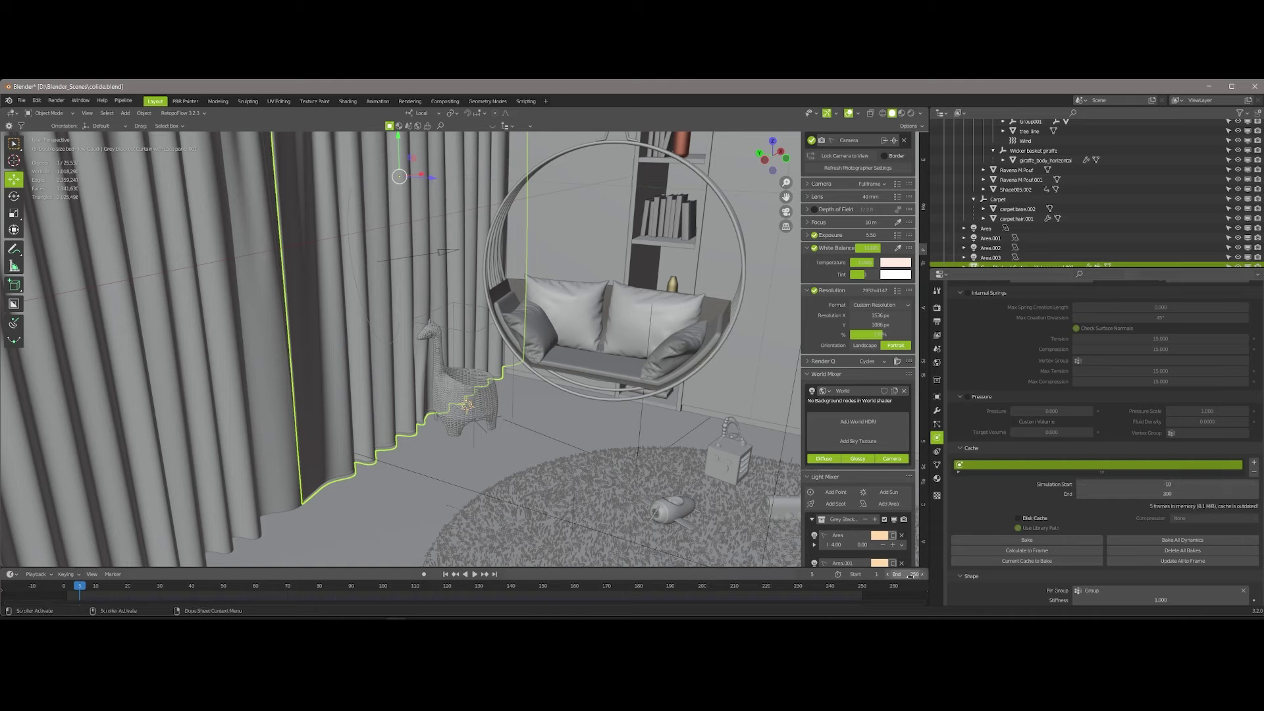
left_click_drag(836, 605, 963, 604)
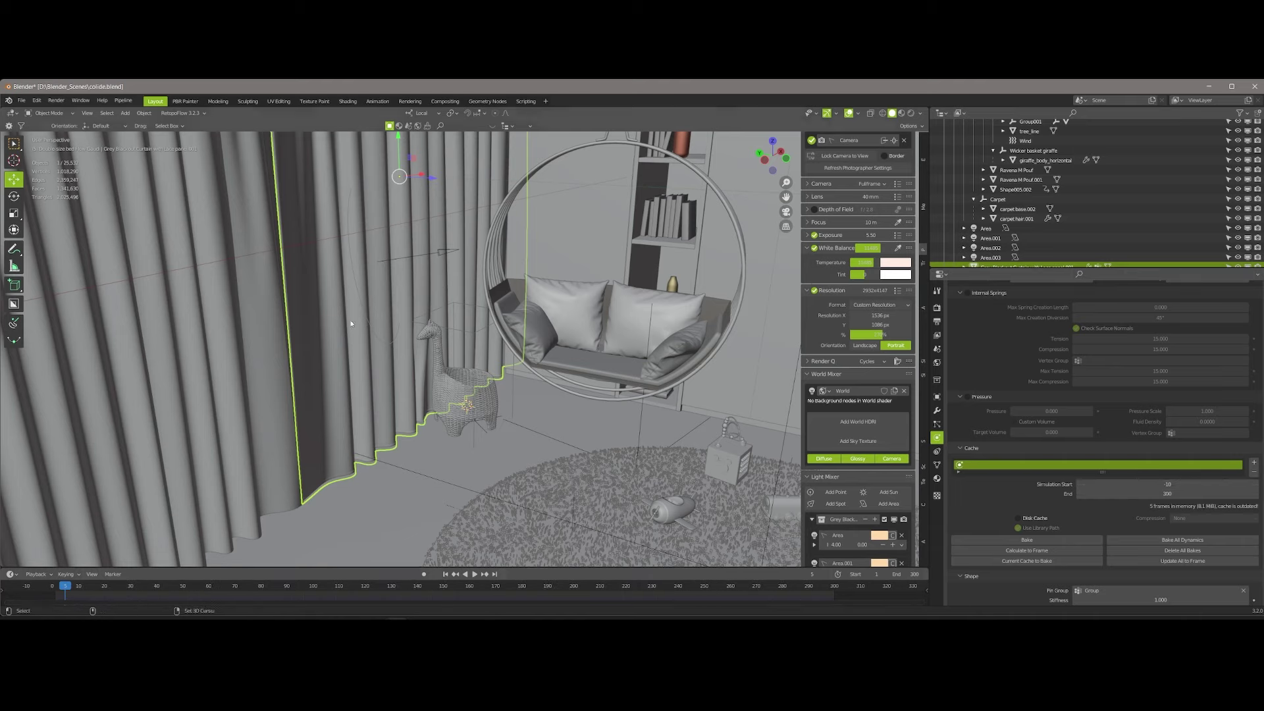
key("ctrl+s")
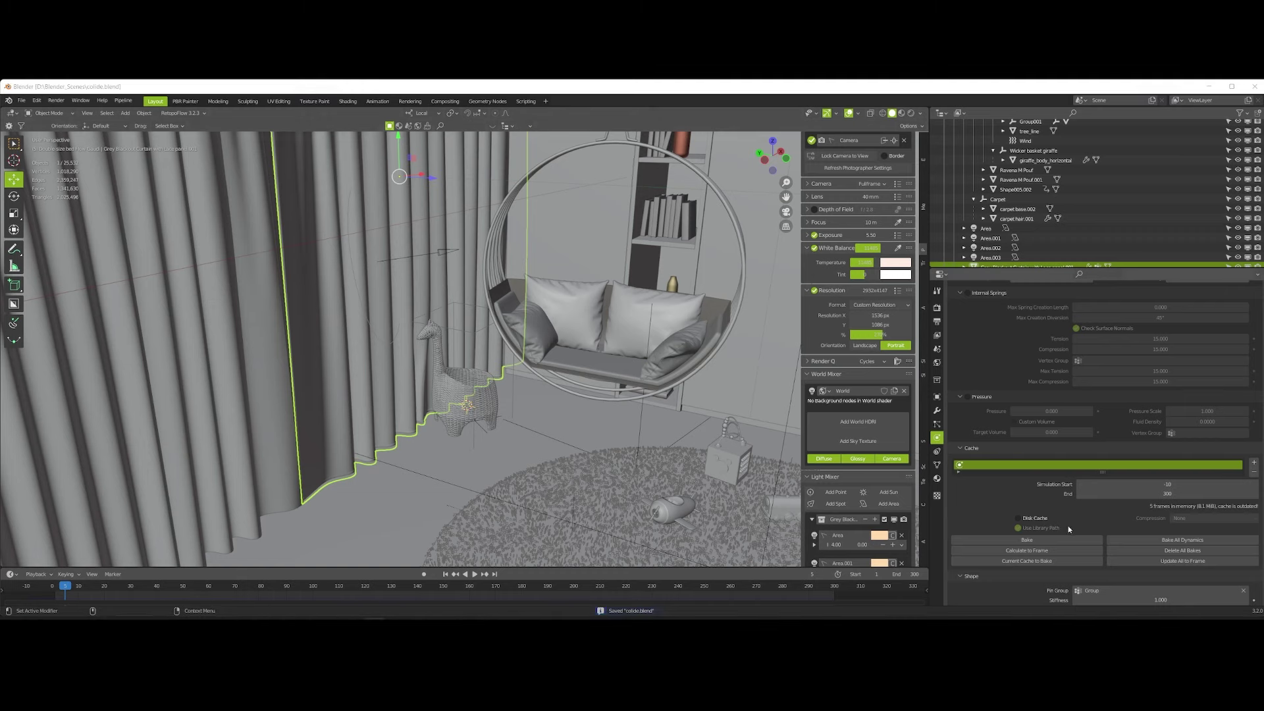
Bake the curtain cloth simulation and play it back, stopping at frame 120.
left_click(1052, 544)
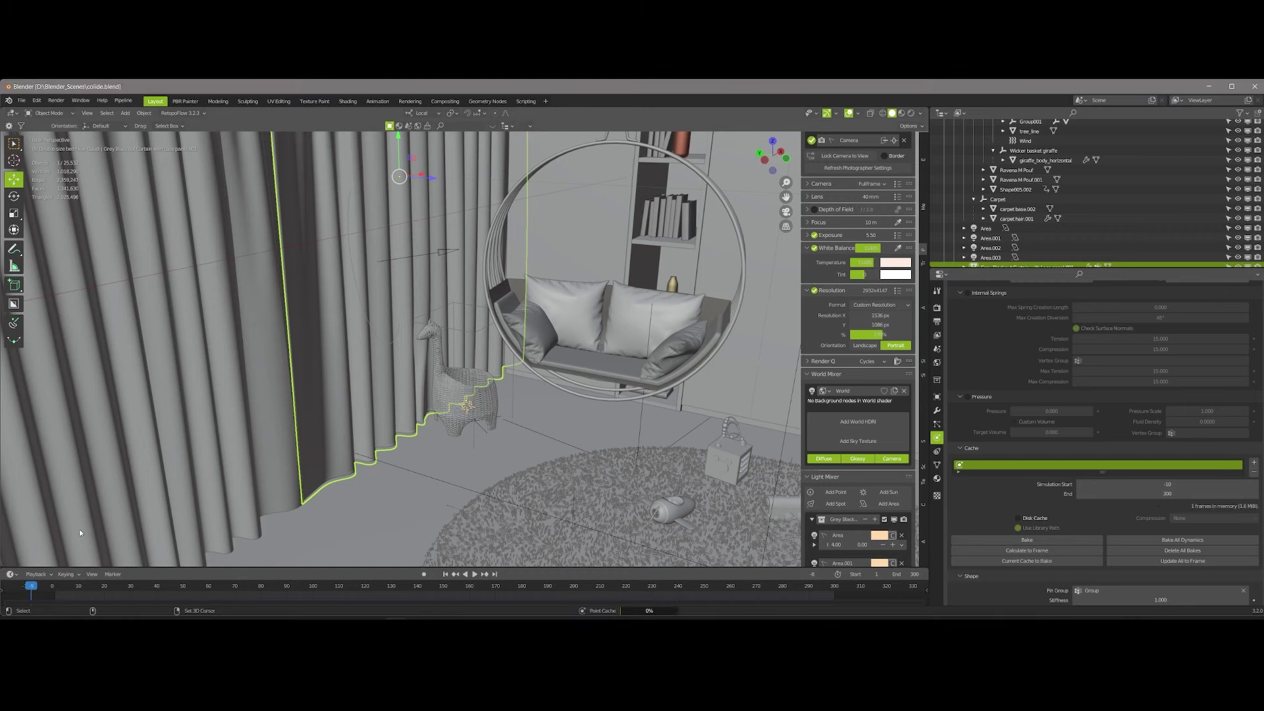
key("space")
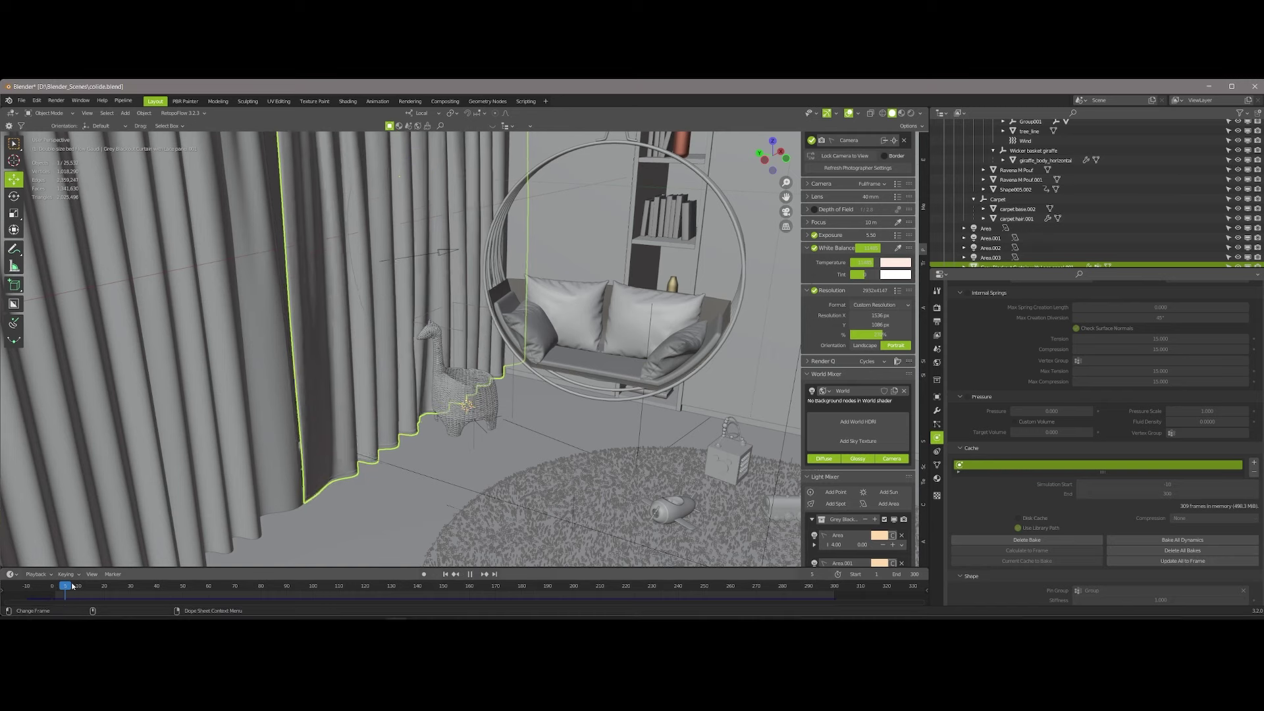
left_click_drag(224, 586, 831, 582)
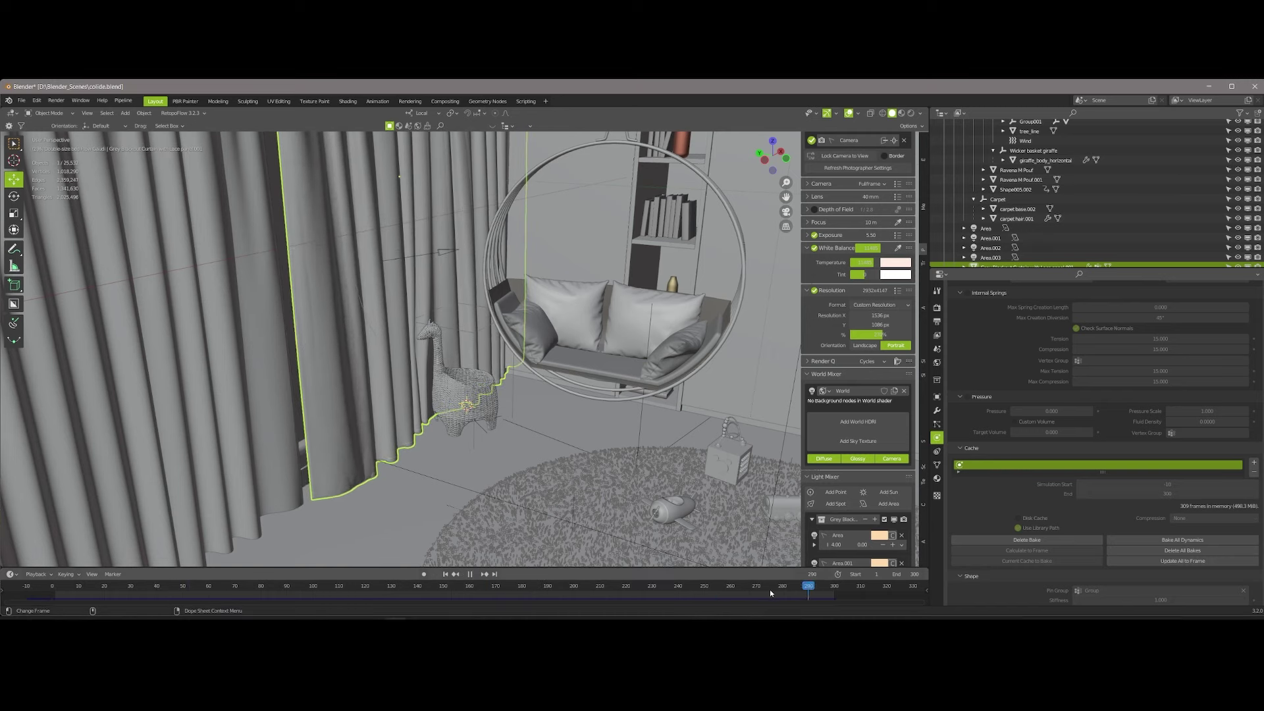
left_click_drag(769, 590, 65, 598)
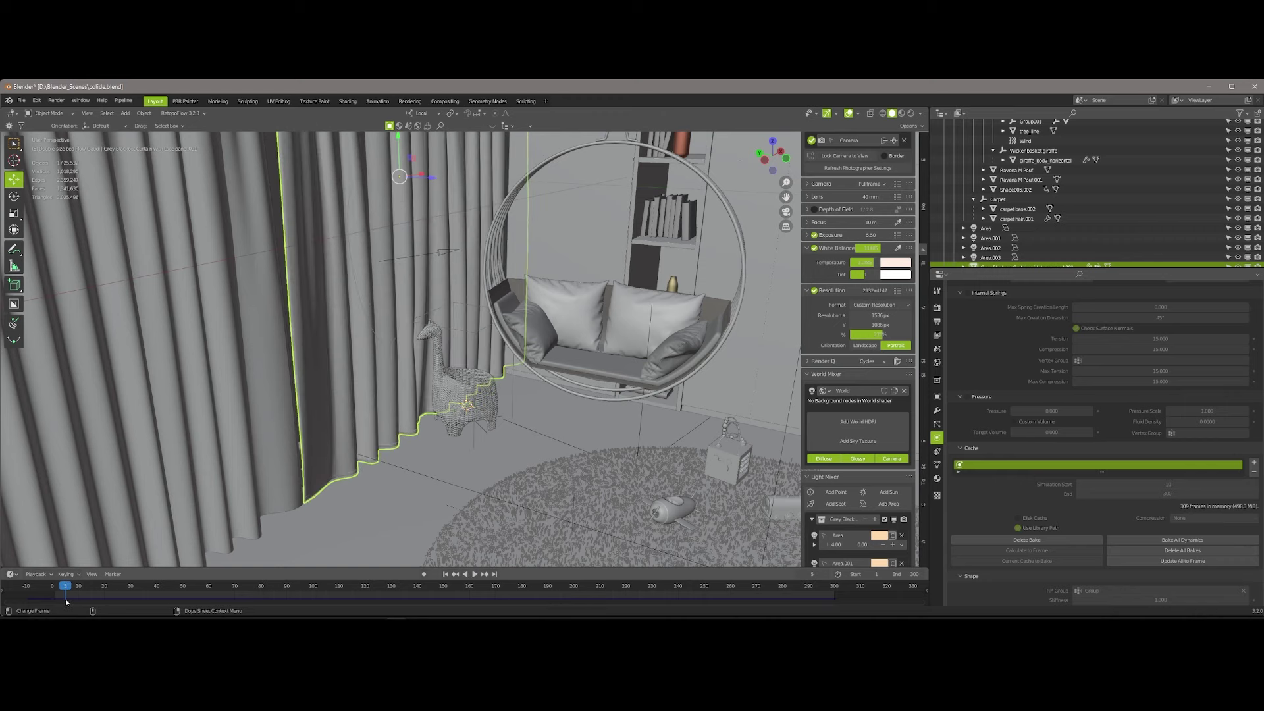
key("space")
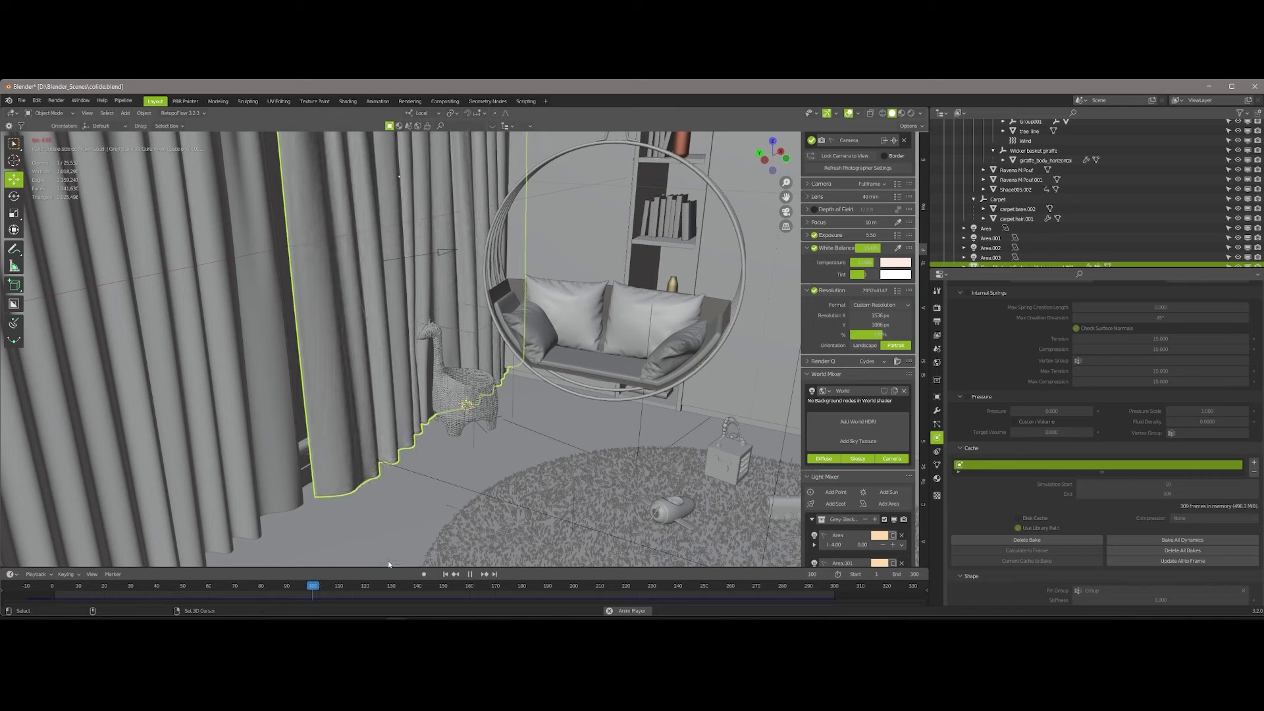
key("space")
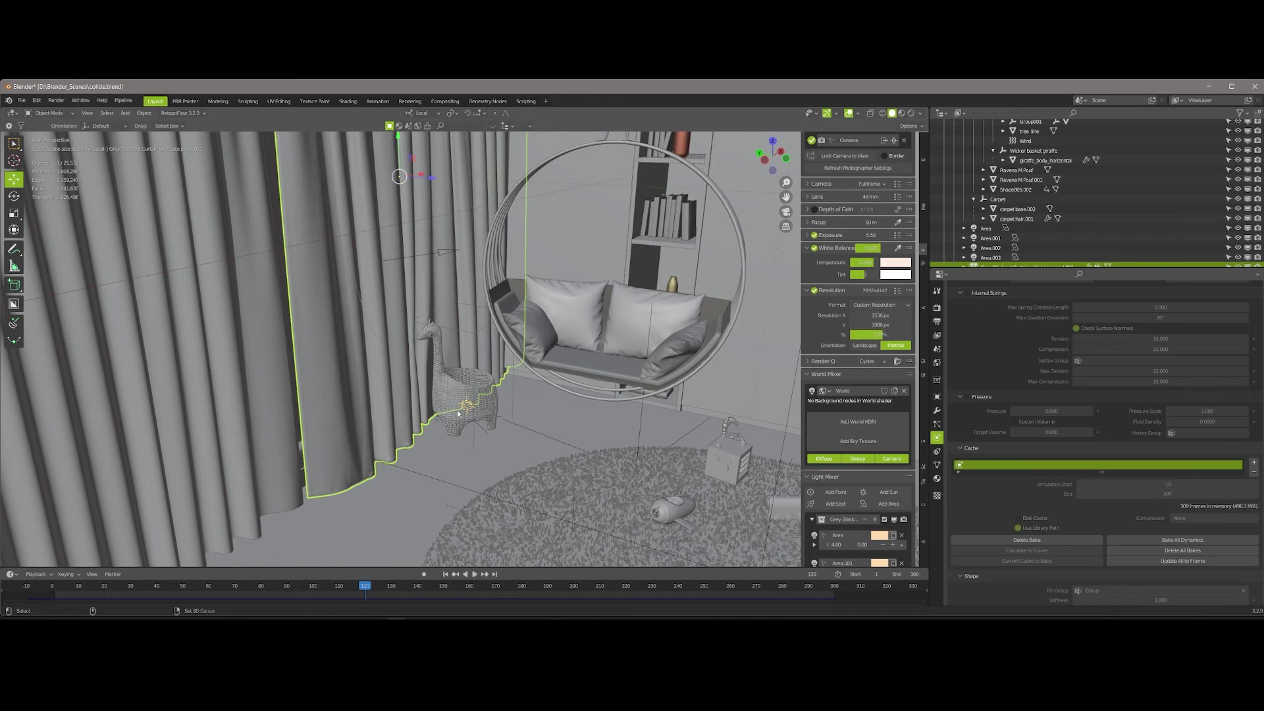
Export the curtain as Alembic to D:\Blender_Scenes\curtain\curtain.abc.
left_click(938, 412)
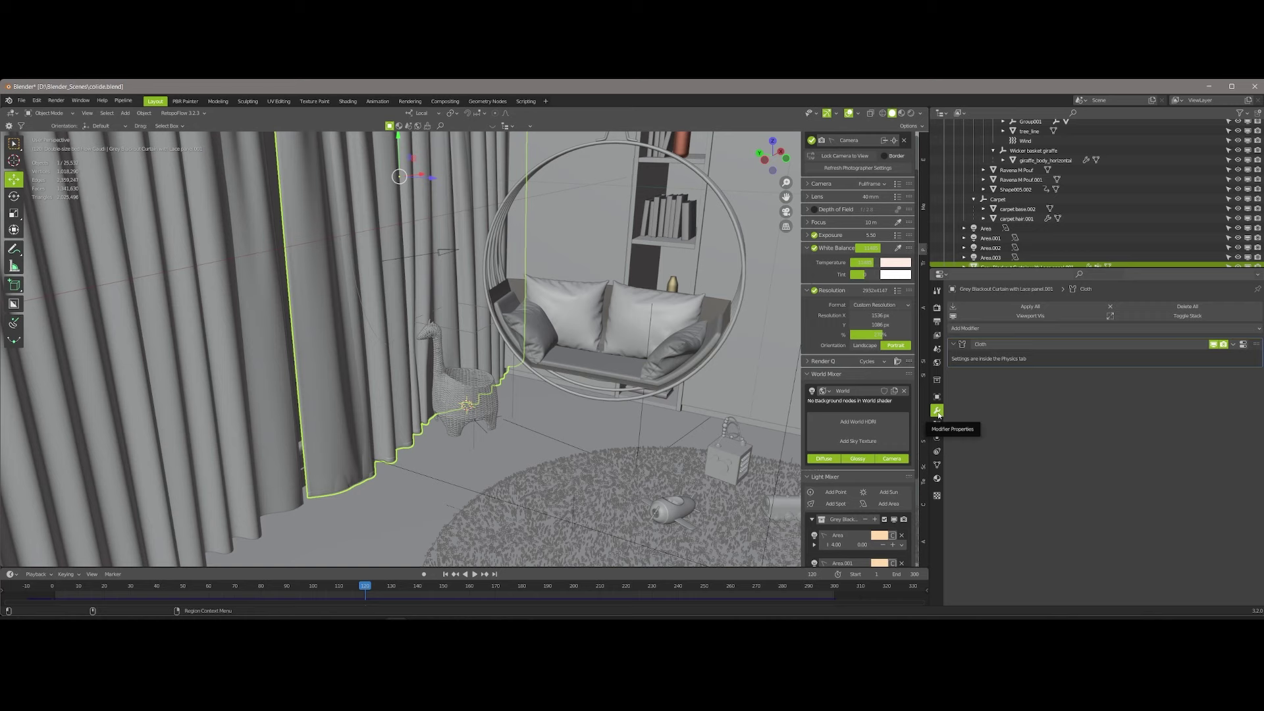
left_click(22, 101)
mouse_move(53, 241)
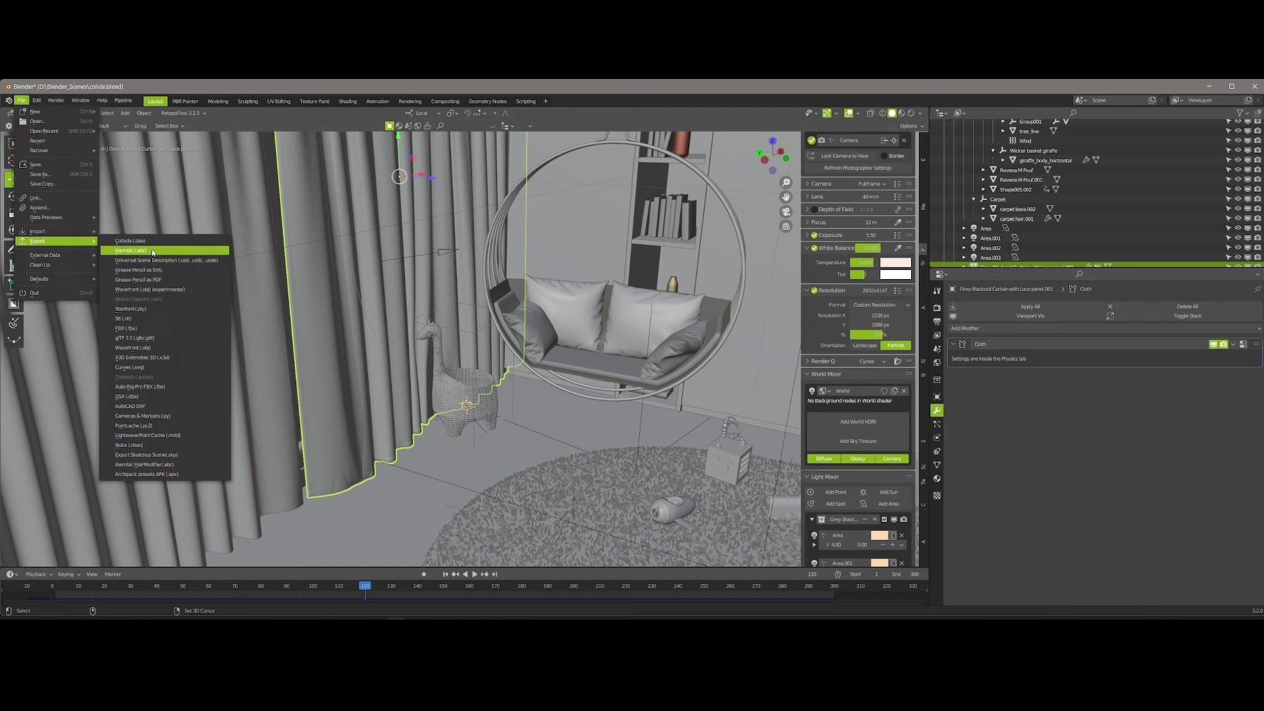
left_click(164, 251)
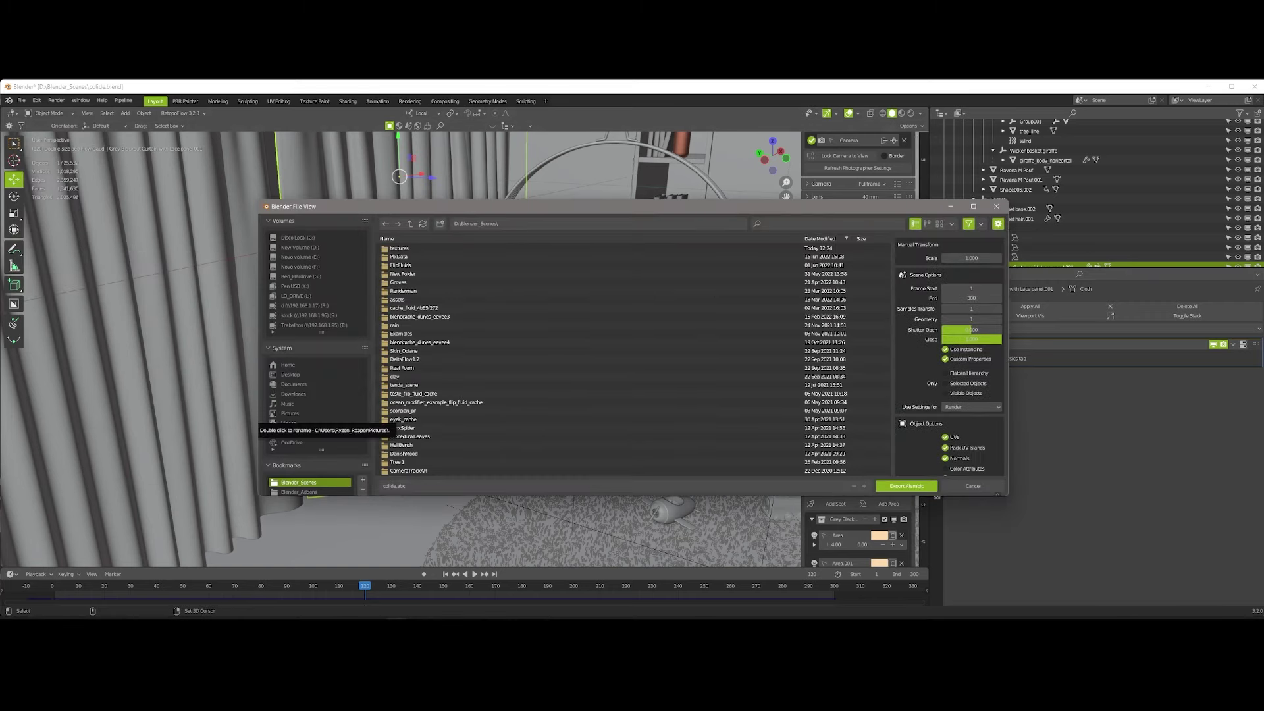
scroll(340, 413, "down", 3)
left_click(410, 487)
type("curtain")
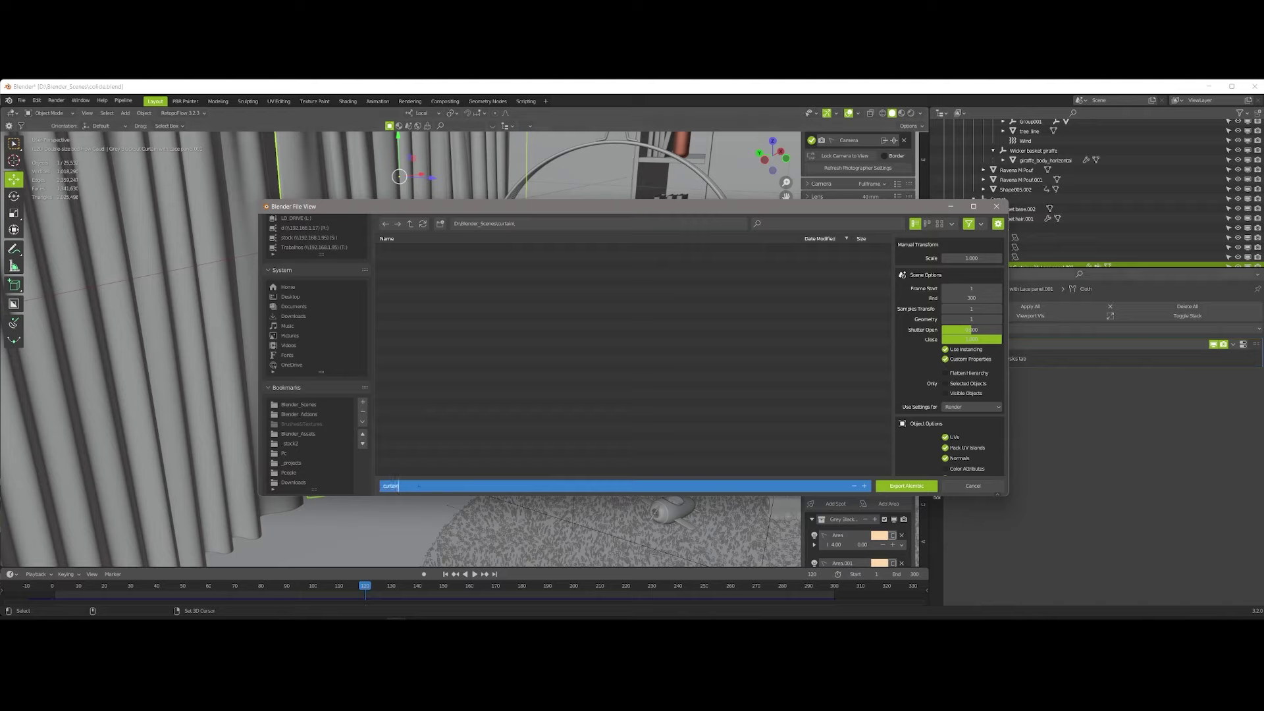
key("Return")
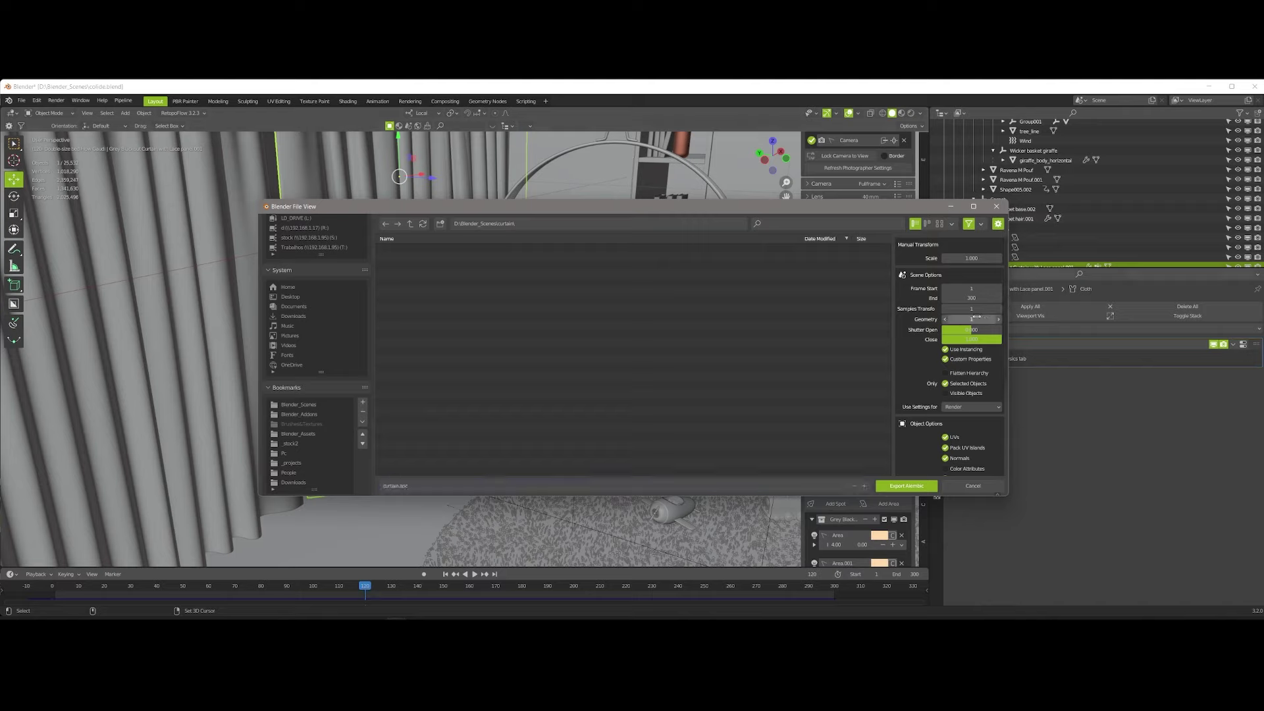
scroll(965, 321, "down", 5)
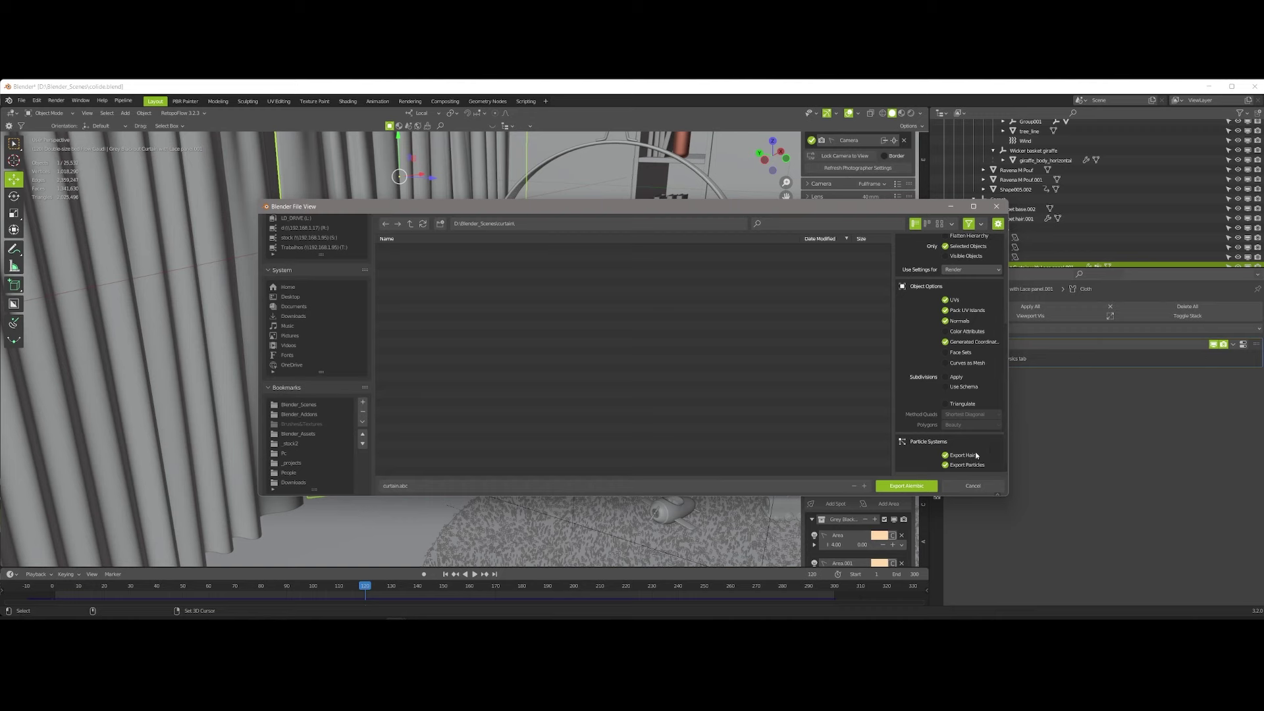
scroll(977, 457, "up", 5)
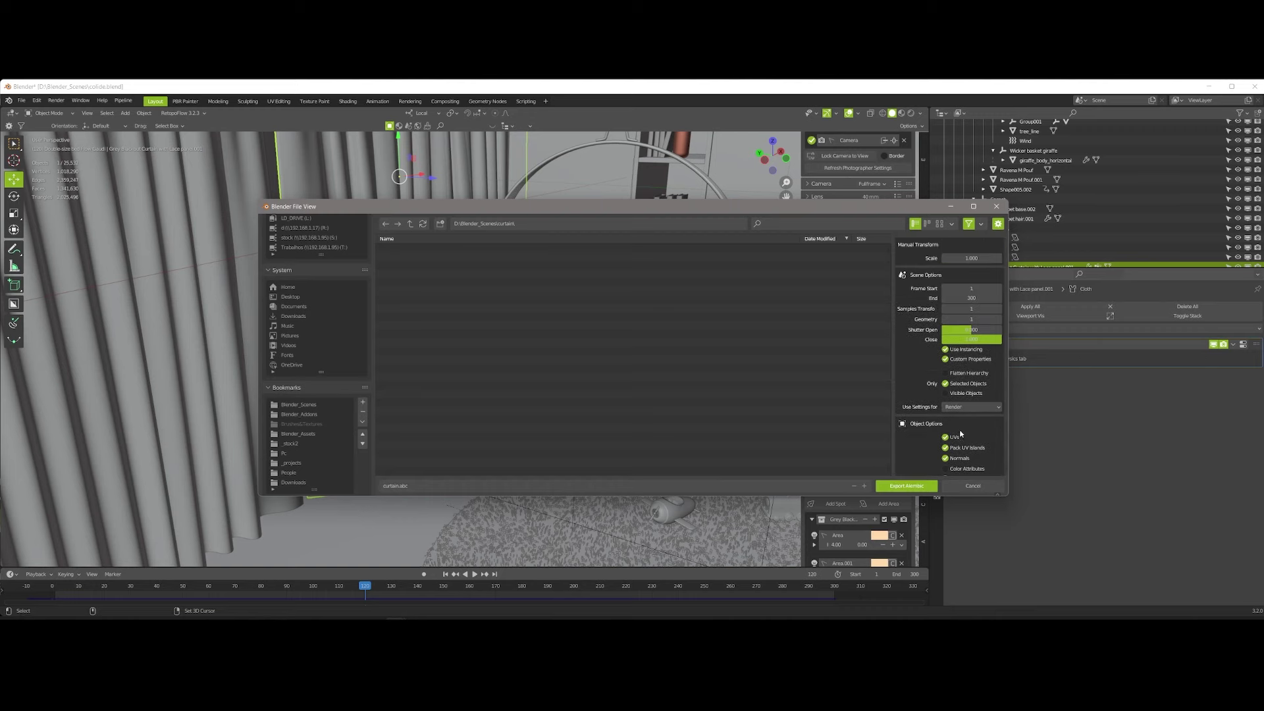
left_click(893, 485)
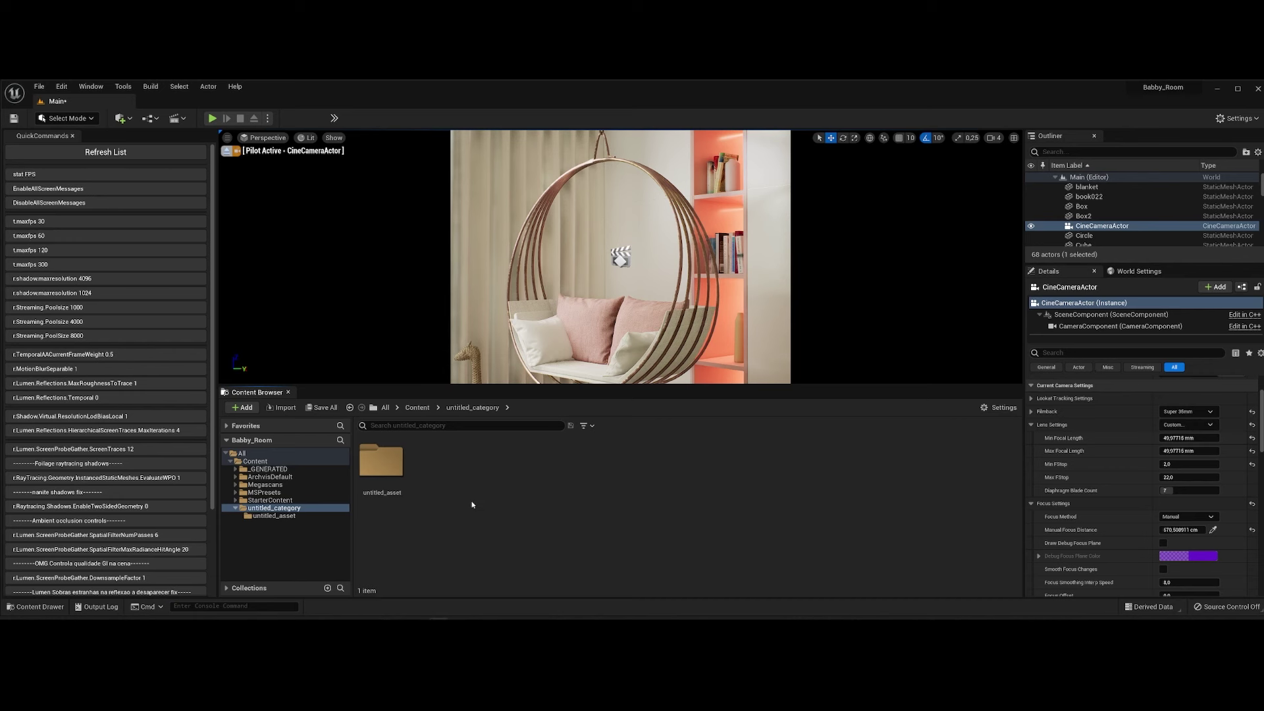
Import curtain.abc through the Content Browser as a Geometry Cache named curtain.
right_click(473, 505)
left_click(520, 162)
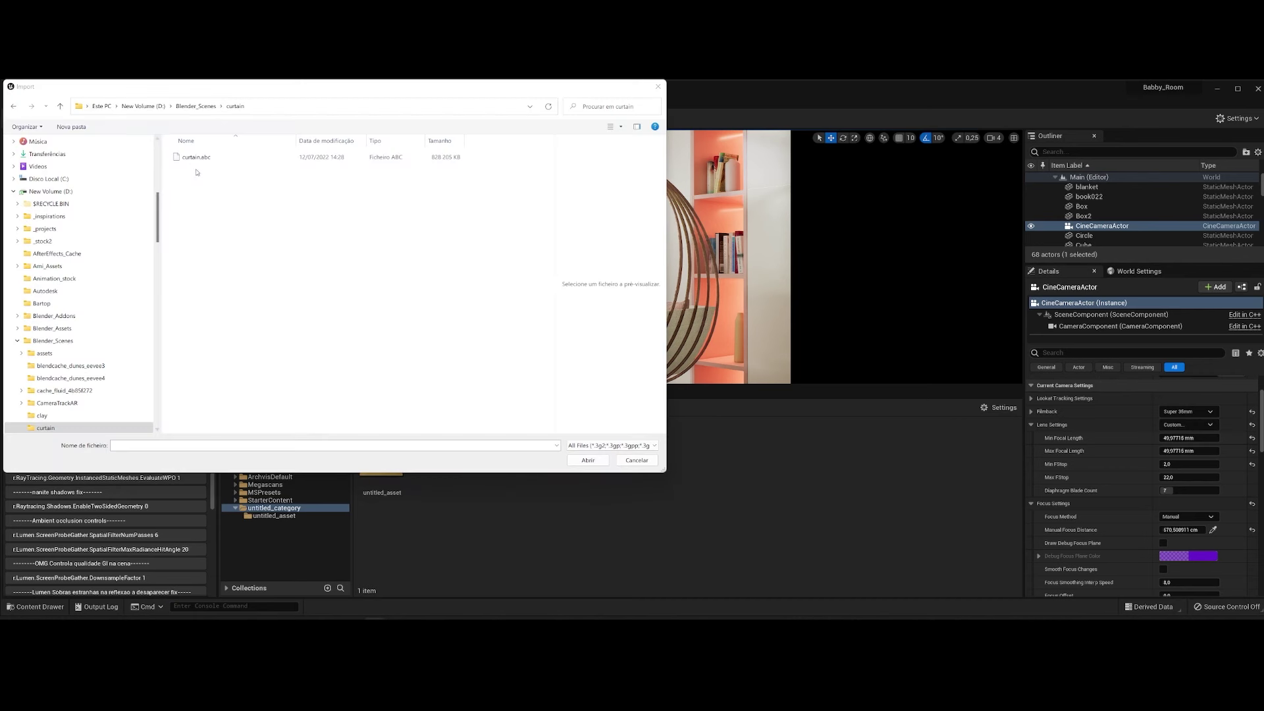
double_click(195, 157)
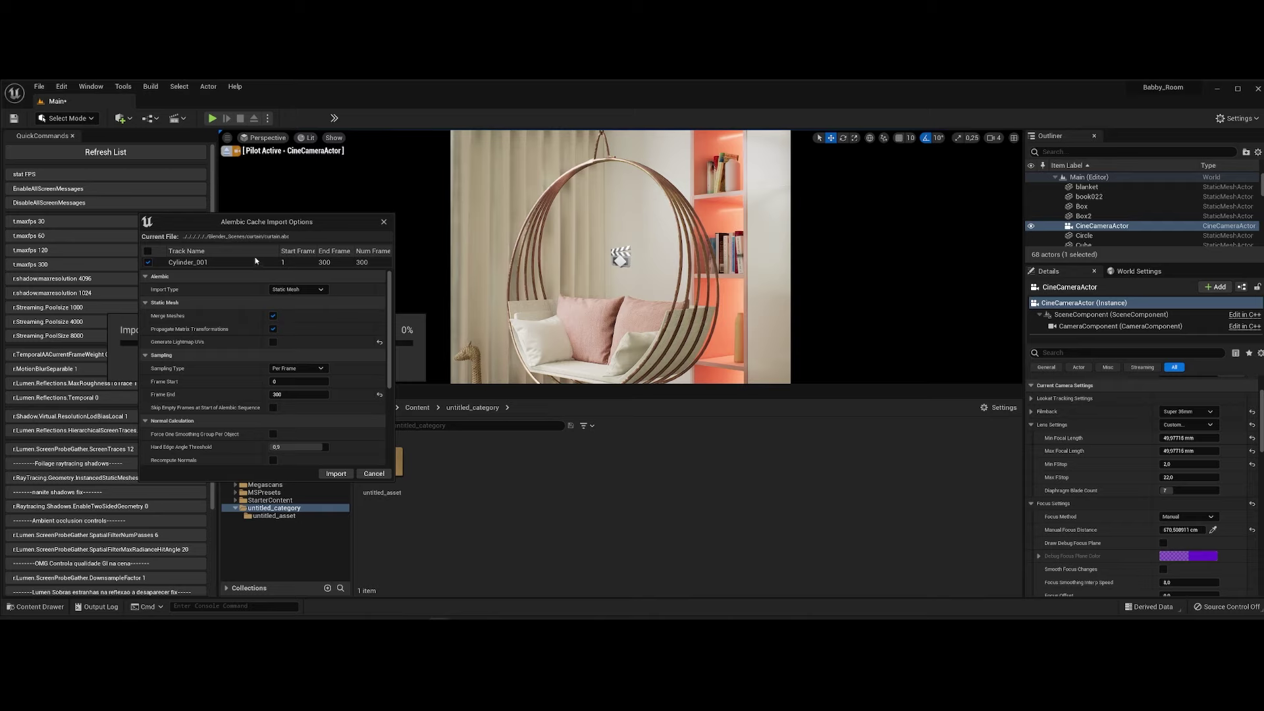
scroll(303, 416, "down", 2)
scroll(329, 438, "down", 2)
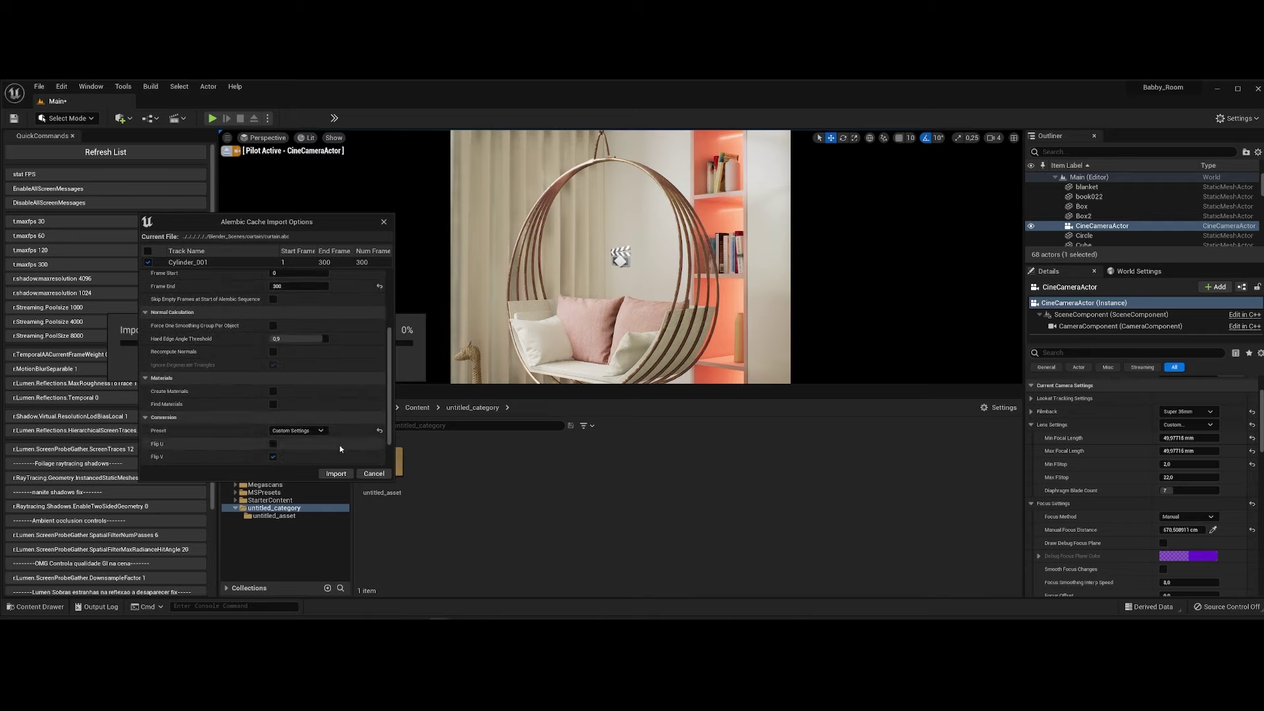
left_click(343, 472)
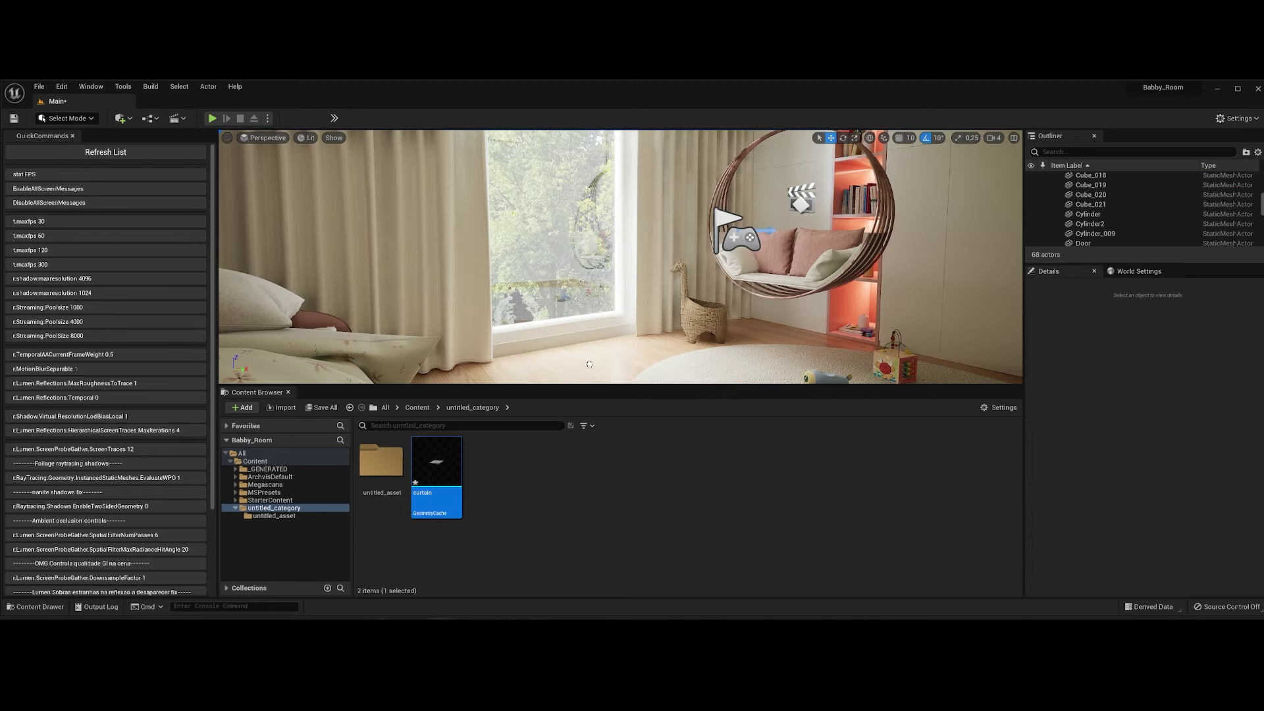
Drop the curtain geometry cache into the room and rotate it upright facing the room.
left_click_drag(442, 478, 588, 354)
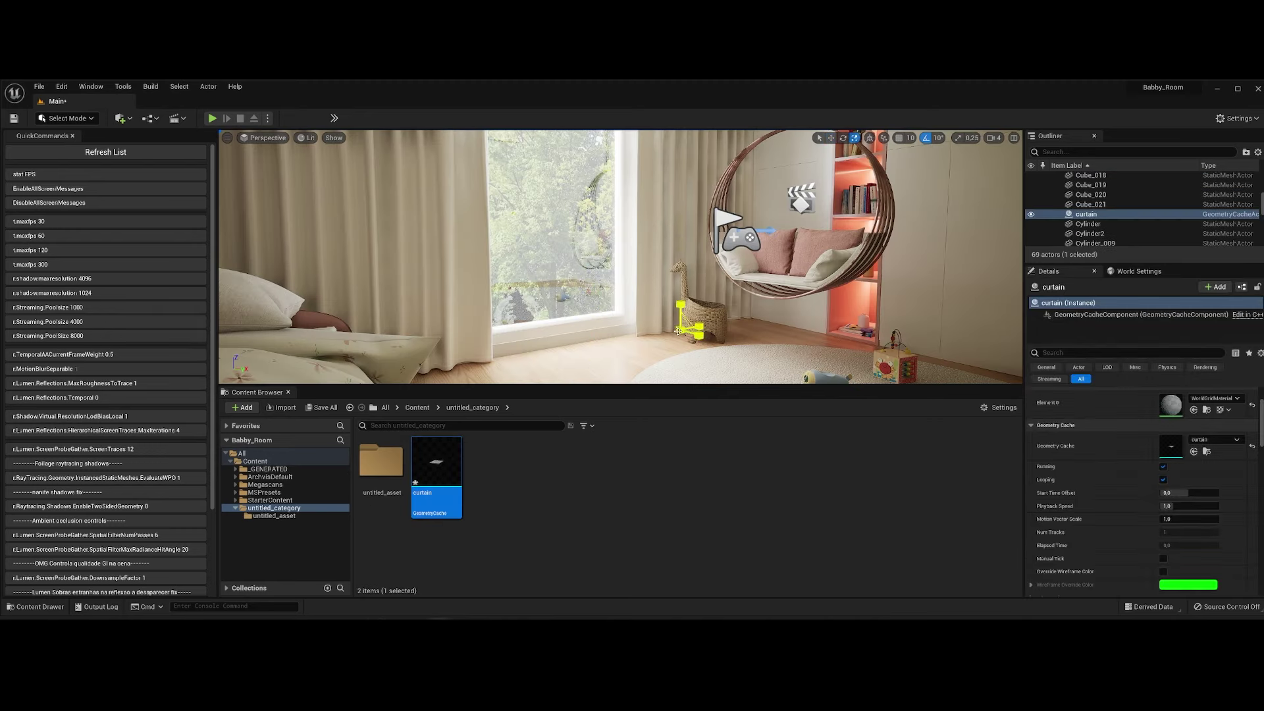
key("f")
key("e")
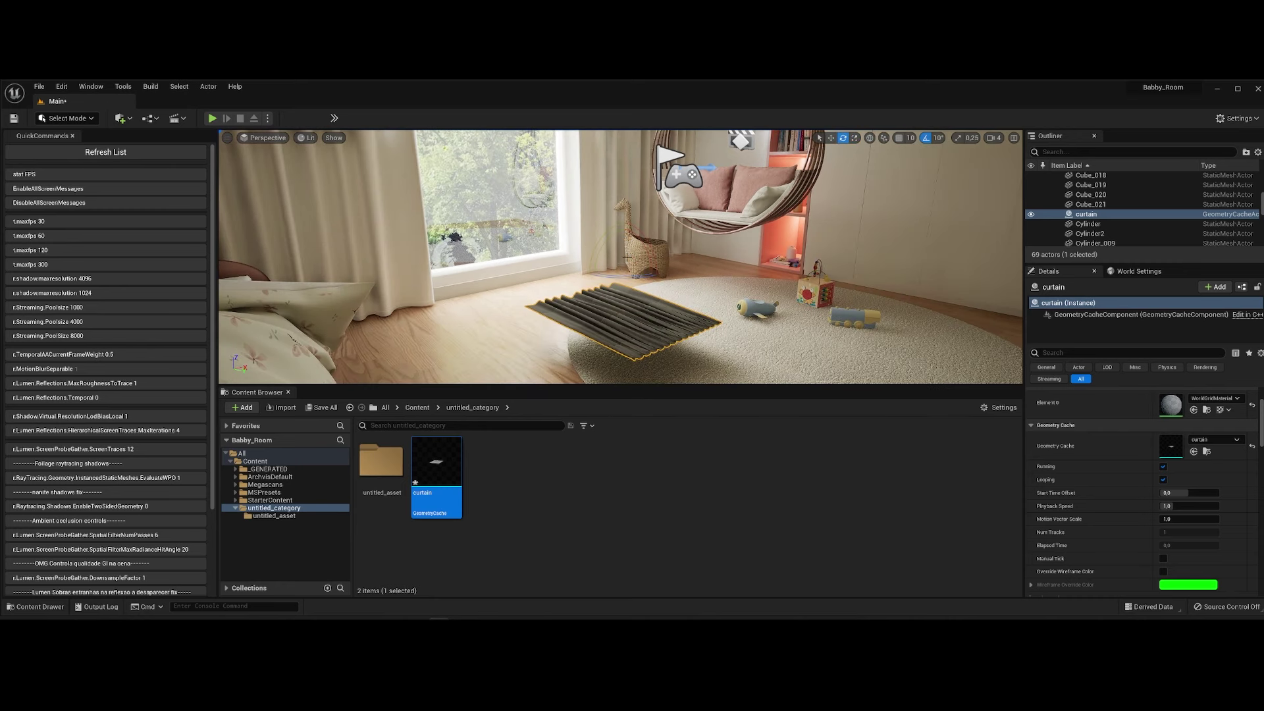
left_click_drag(652, 243, 612, 224)
mouse_move(665, 265)
left_mouse_down()
mouse_move(581, 270)
mouse_move(636, 277)
mouse_move(568, 378)
left_mouse_up()
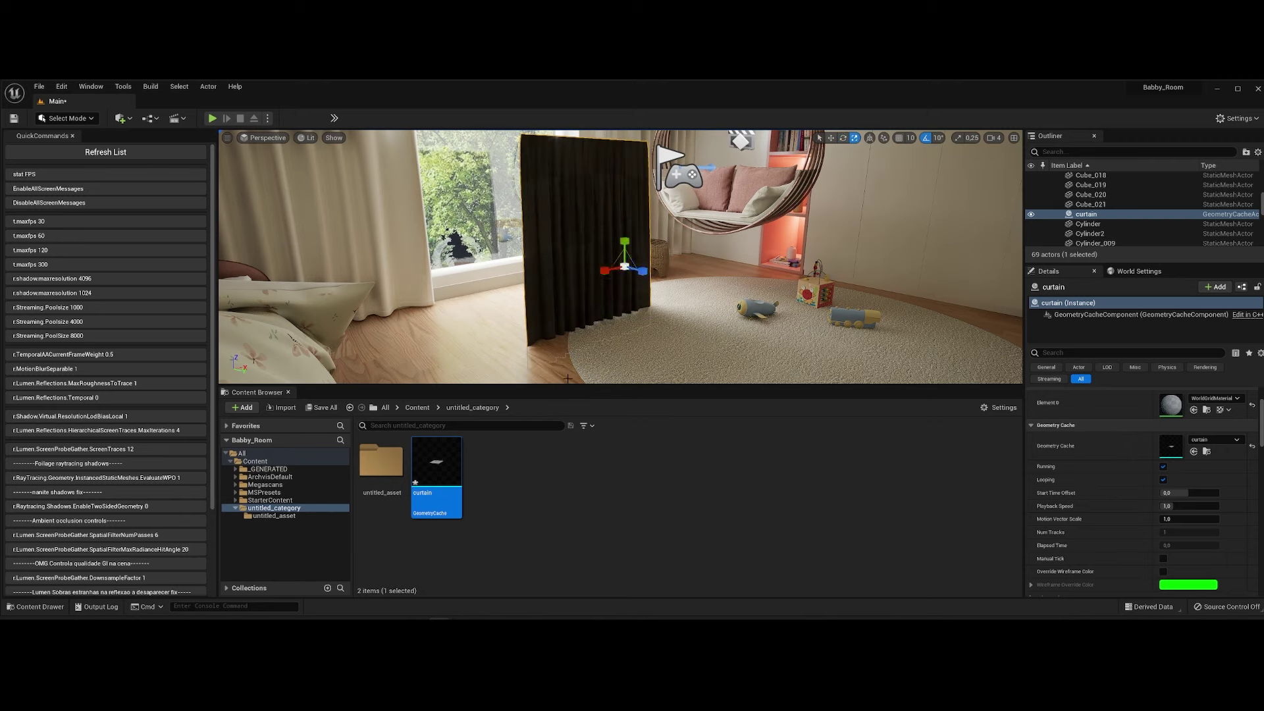
right_click_drag(620, 257, 620, 257)
Move the curtain beside the window and reselect it.
key("r")
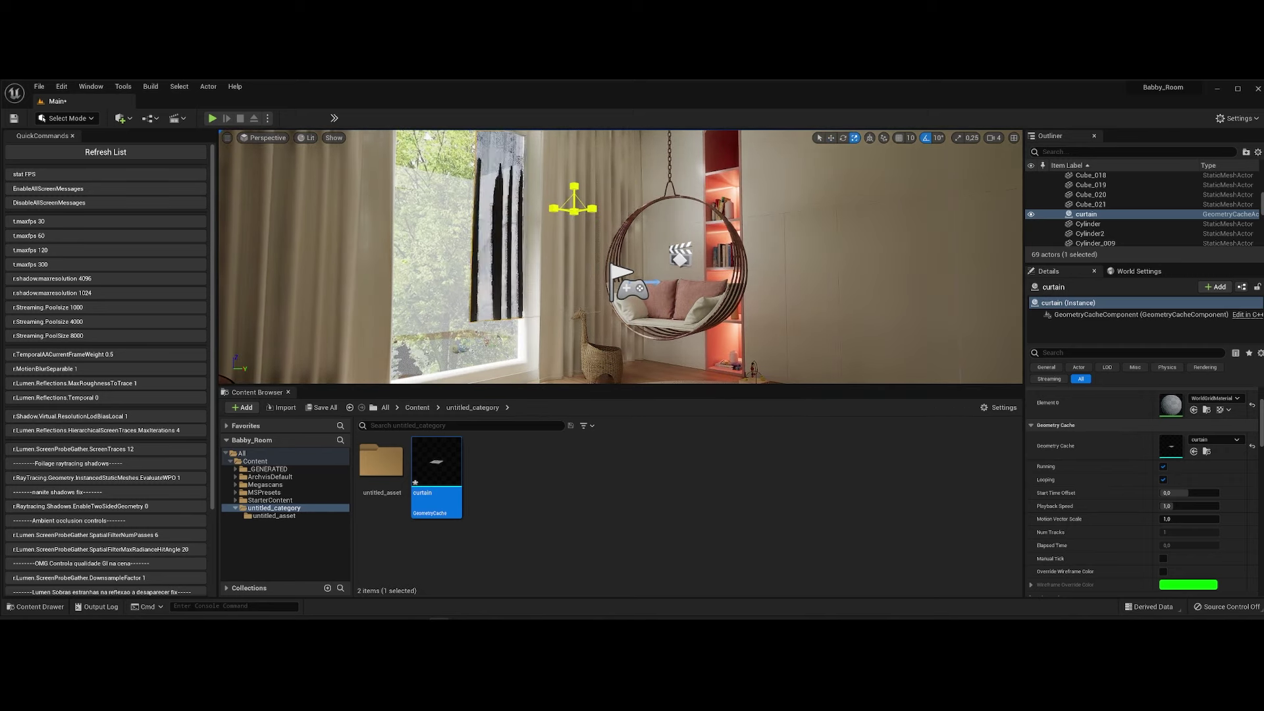
key("w")
left_click_drag(574, 212, 599, 229)
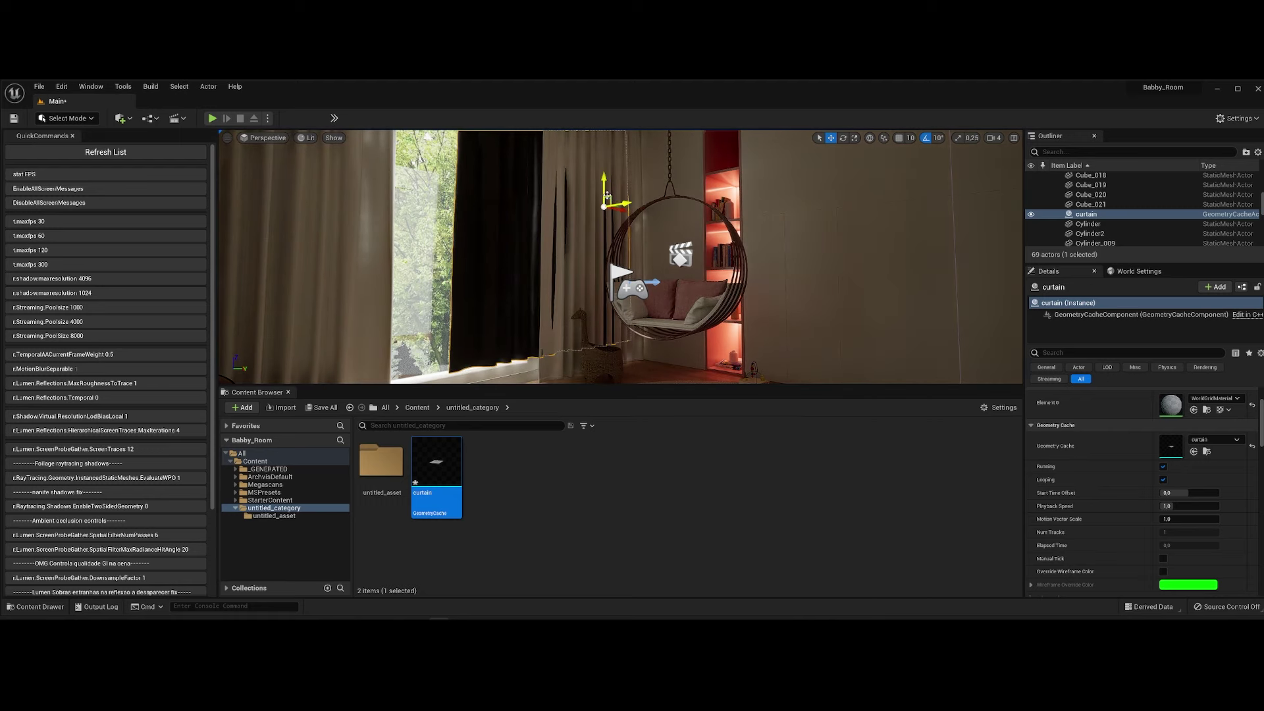
right_click_drag(600, 229, 600, 229)
left_click(600, 229)
left_click(600, 229)
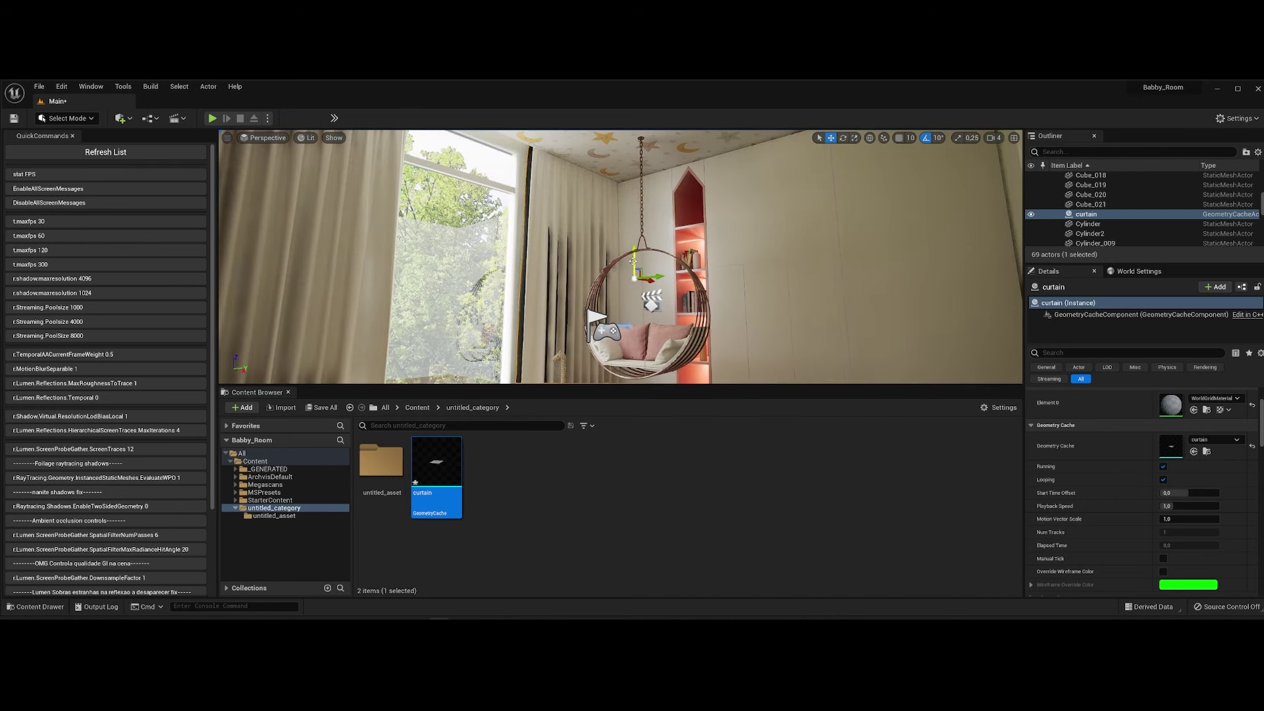
right_click_drag(576, 297, 576, 298)
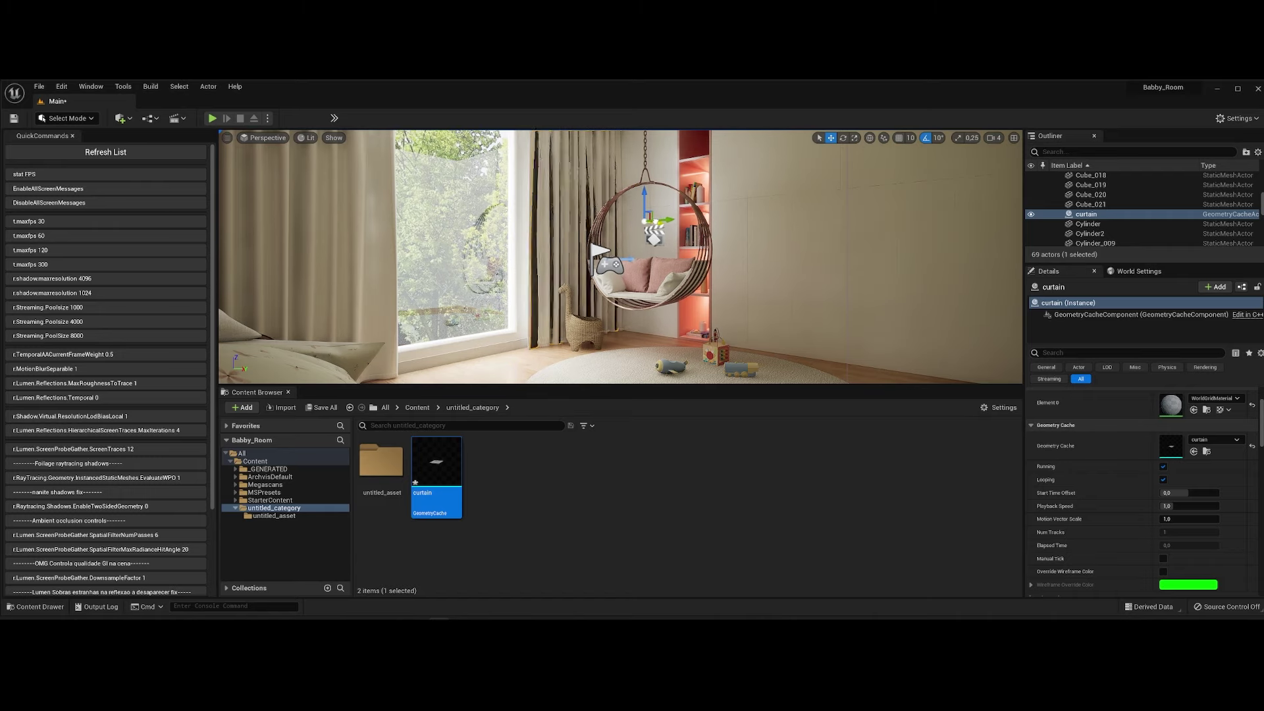
Hide the old blackout curtain panel and apply the lace material to the left curtain.
left_click(541, 259)
left_click(1031, 214)
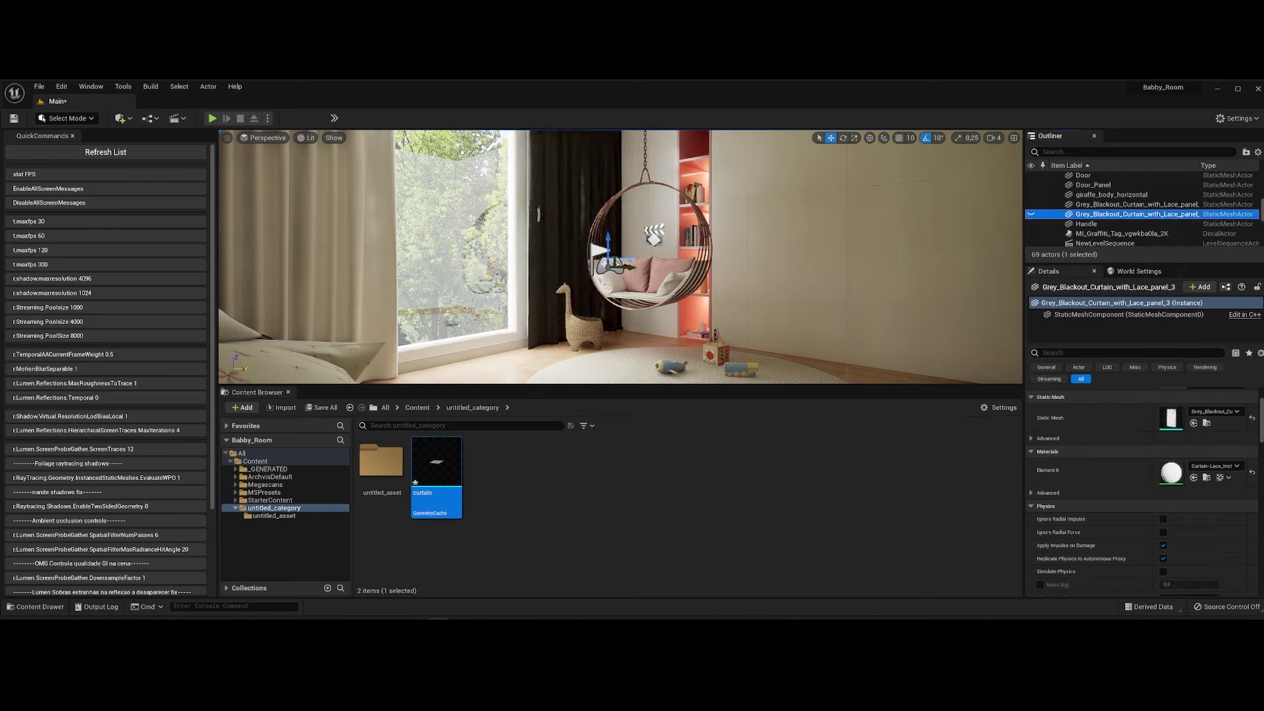
left_click(1120, 205)
left_click(1206, 477)
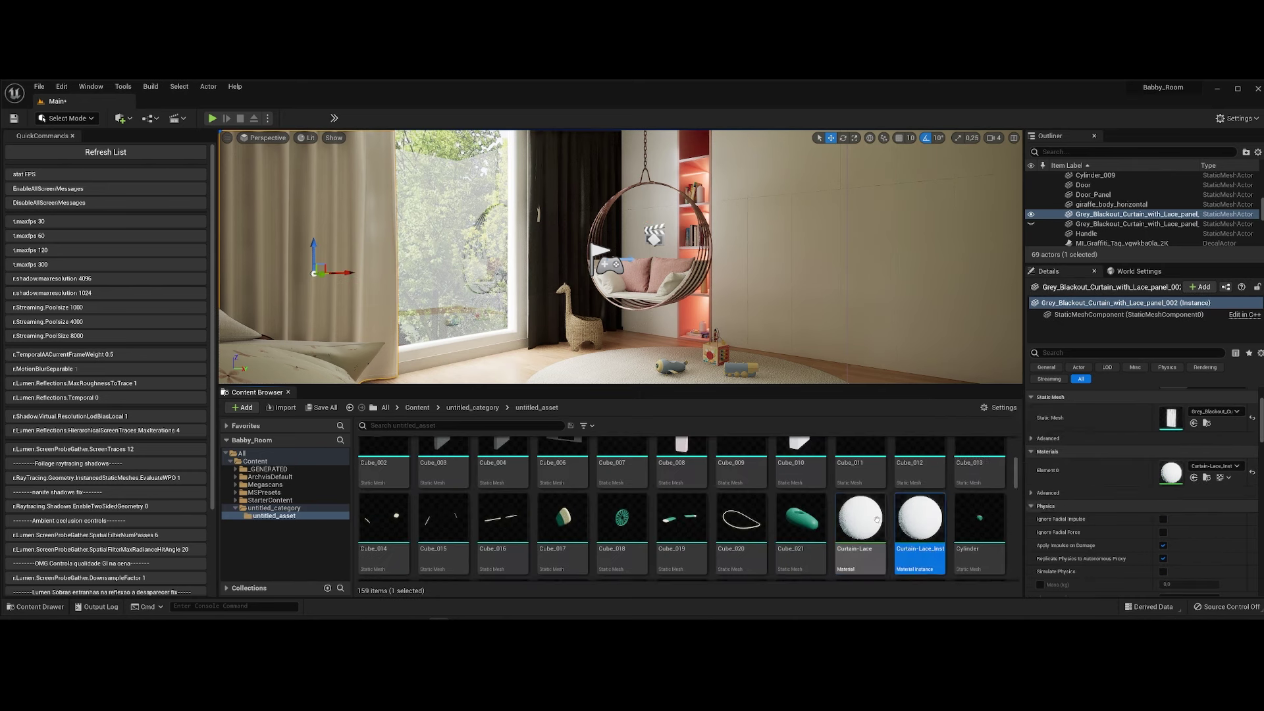
left_click_drag(920, 520, 344, 304)
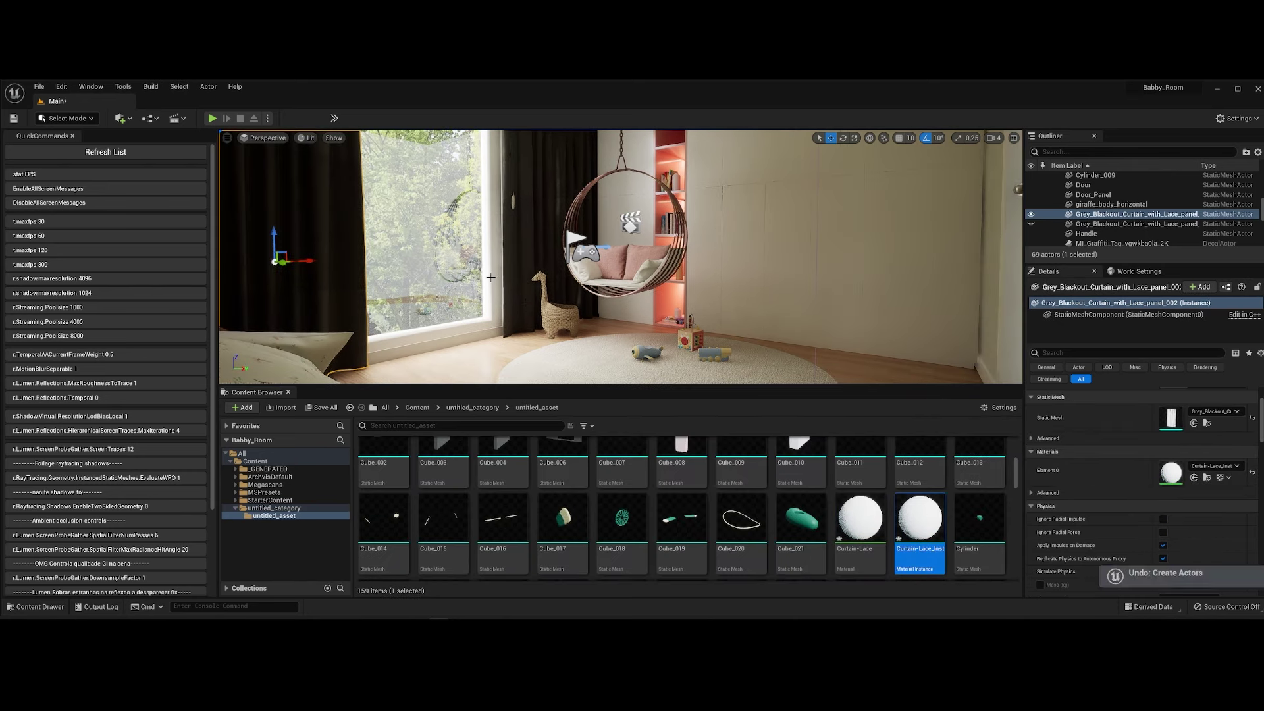
left_click(344, 304)
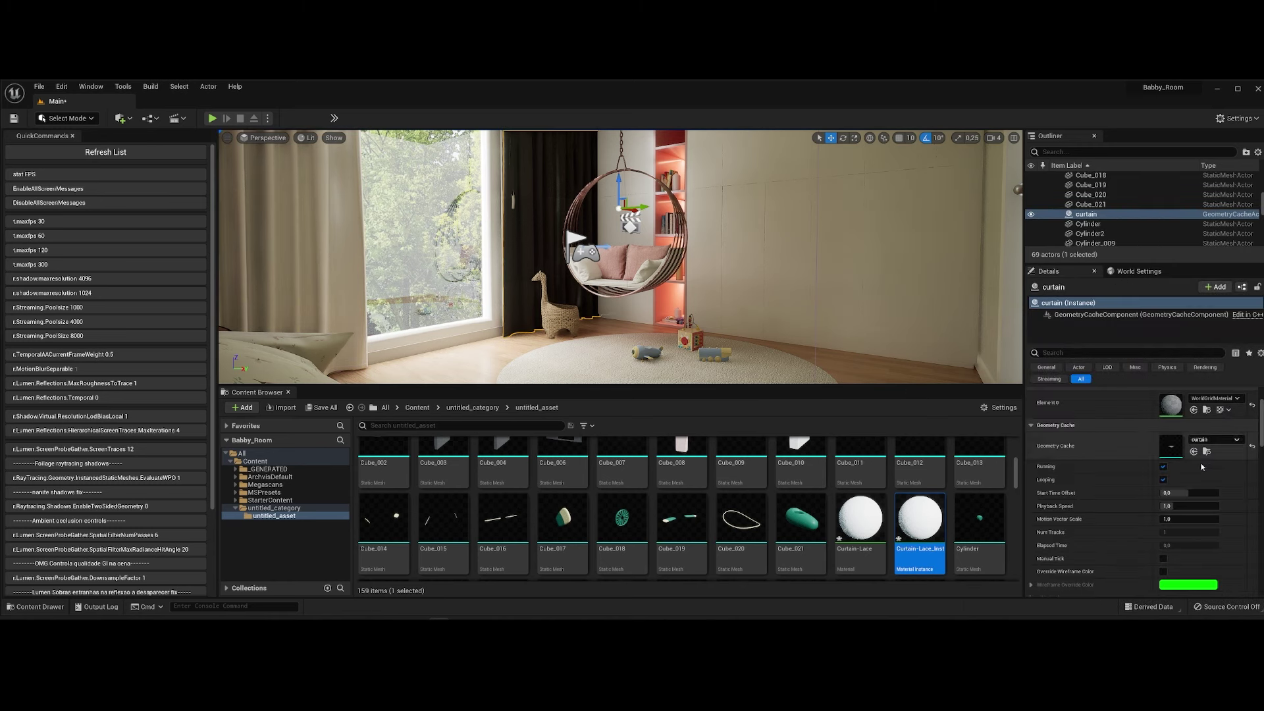
scroll(1142, 494, "down", 10)
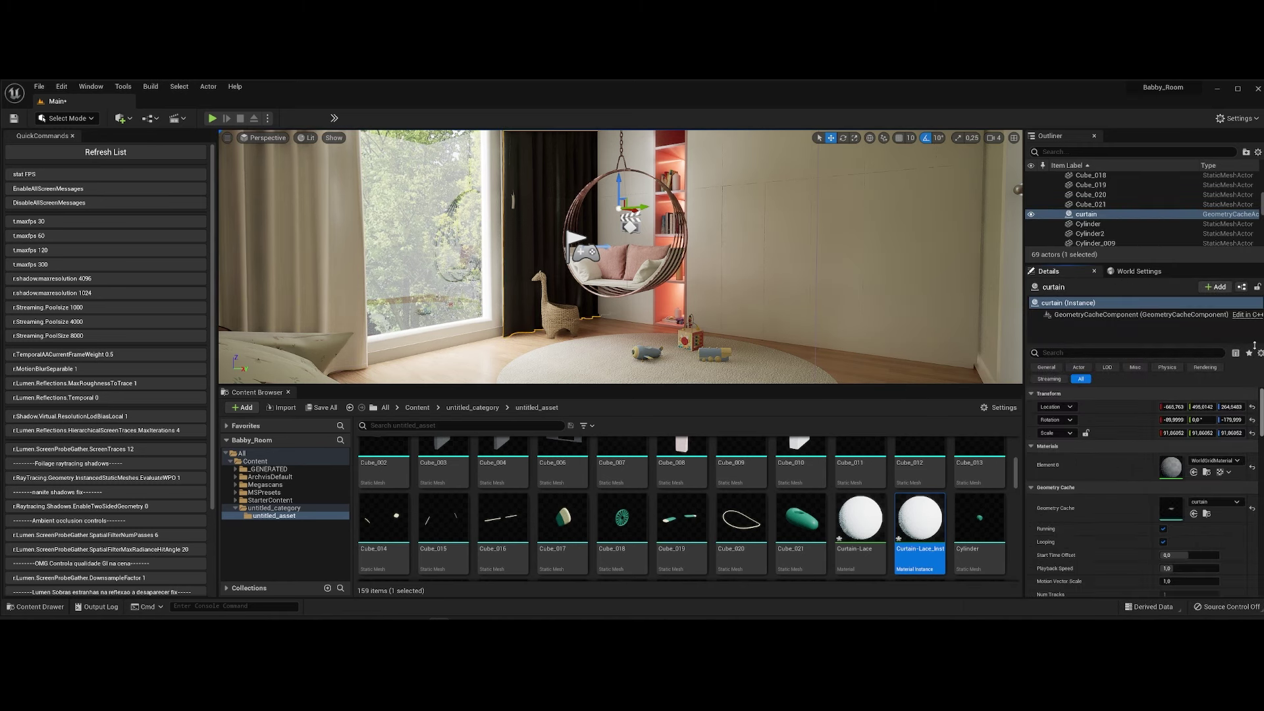
Save all changes to the Babby_Room level and start Play-in-Editor.
left_click(773, 302)
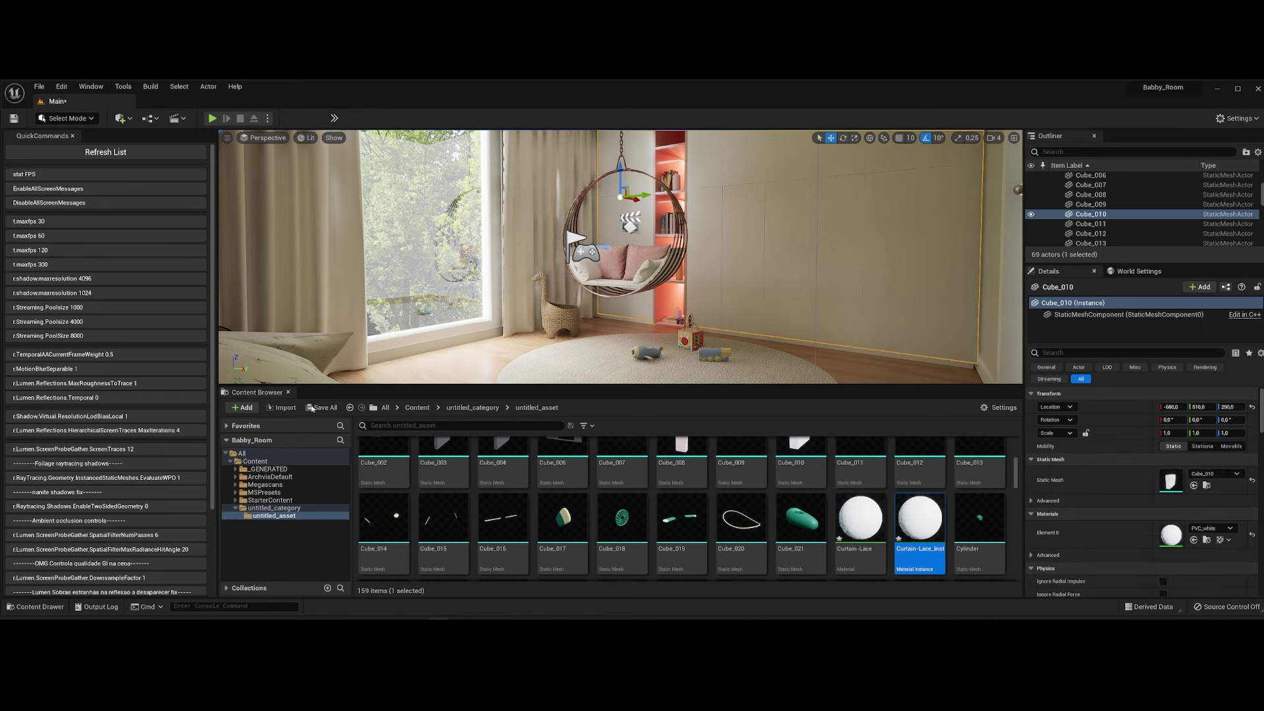
left_click(312, 409)
left_click(342, 464)
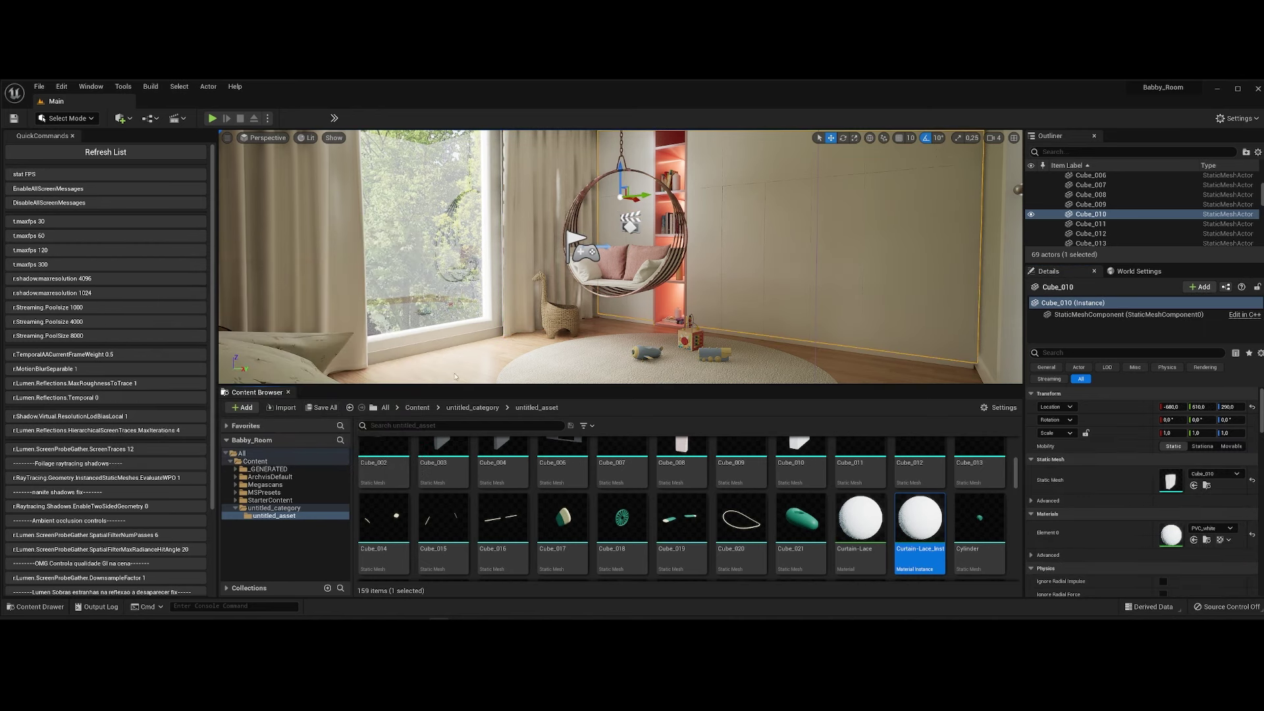
left_click(212, 117)
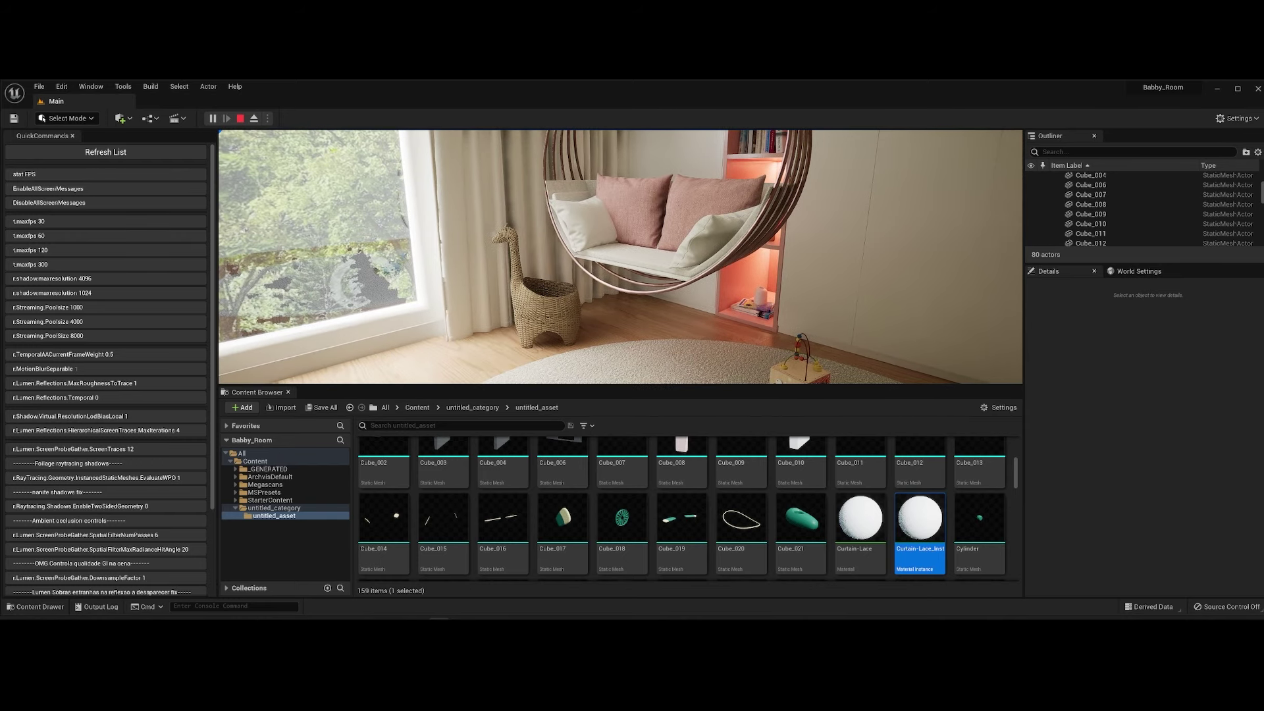
Stop the play session and open NewLevelSequence from the Cinematics dropdown.
key("Escape")
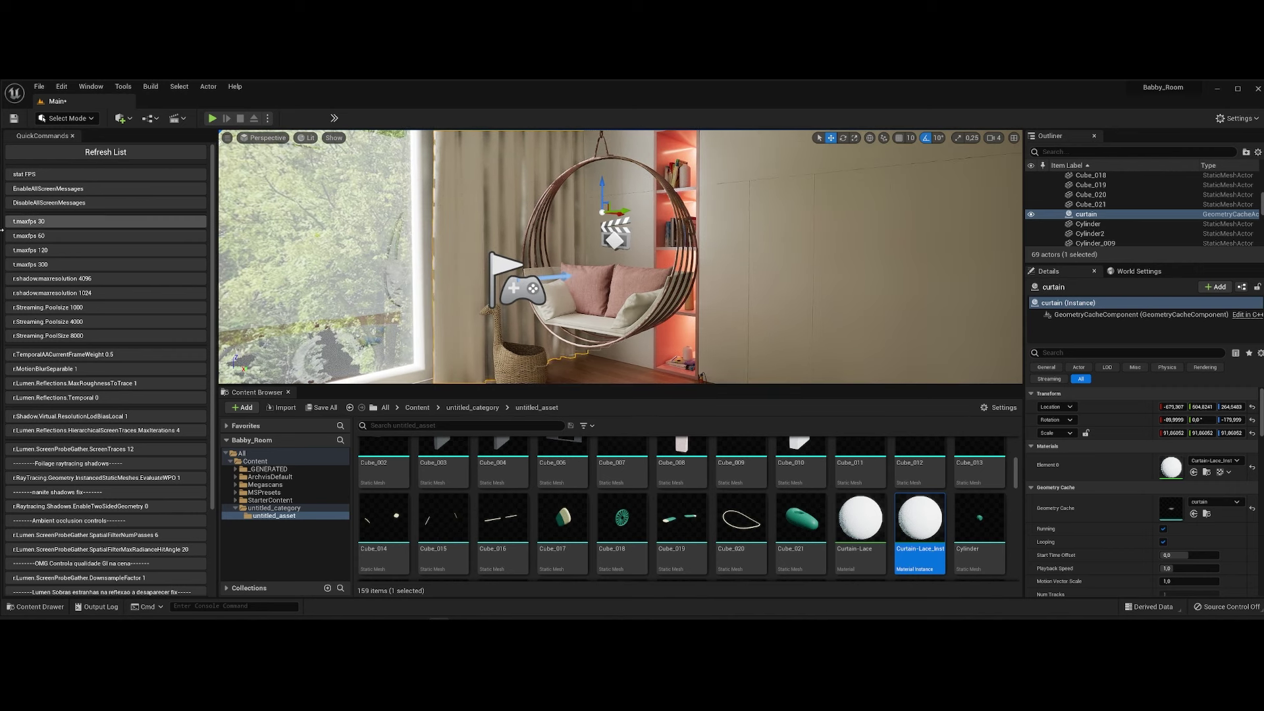
left_click(175, 119)
left_click(222, 204)
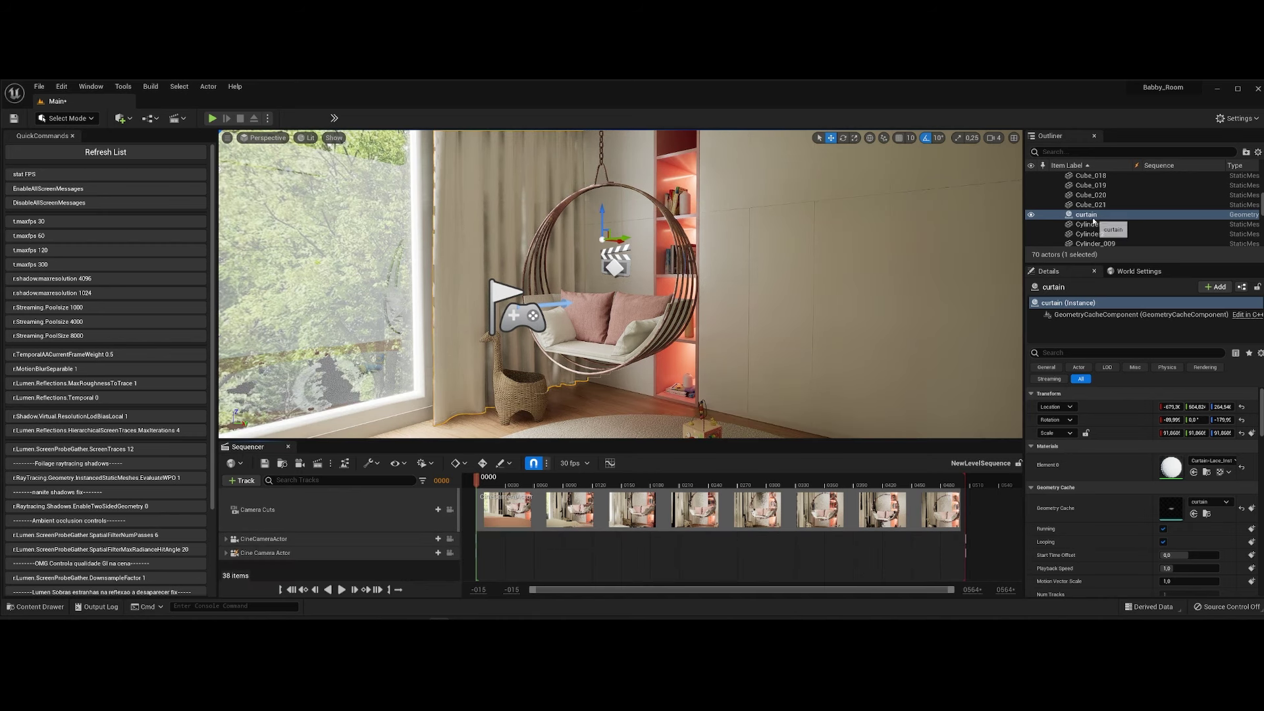
Add the curtain actor to NewLevelSequence with a Geometry Cache track.
left_click_drag(1094, 221, 439, 569)
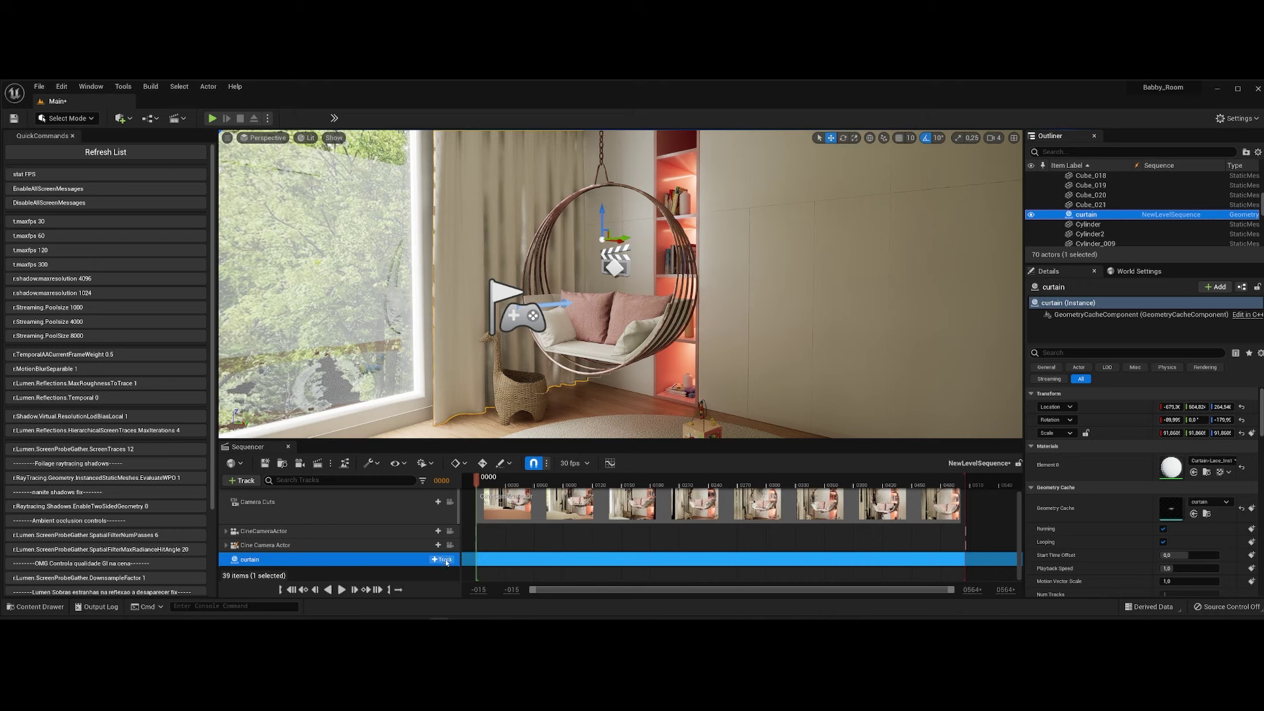
left_click(446, 562)
left_click(506, 504)
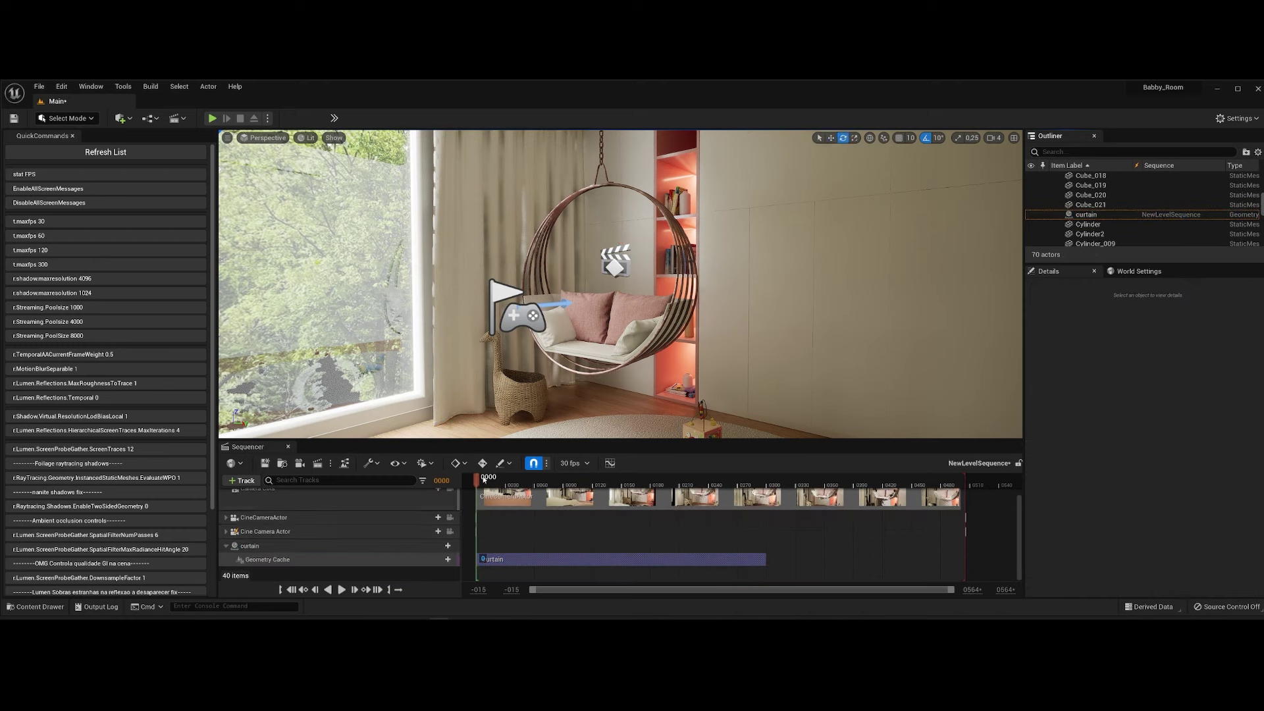
Play the sequence and view the scene through the Cine Camera Actor.
key("space")
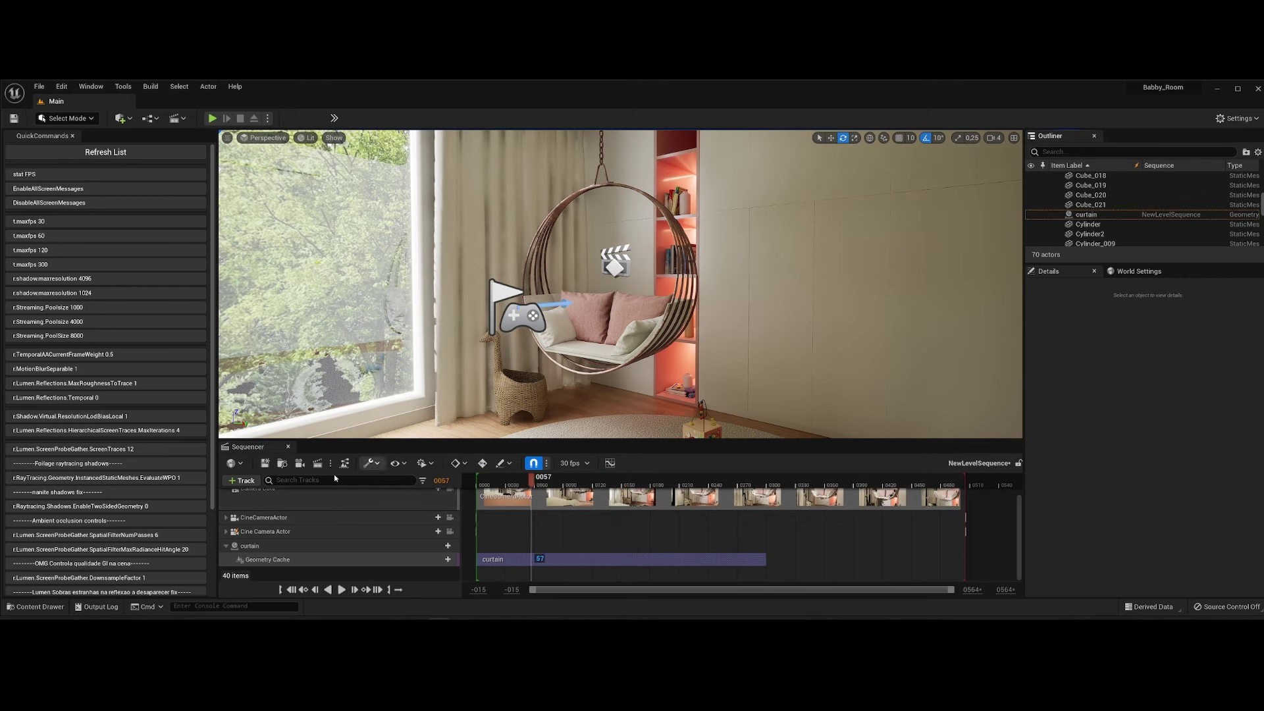
left_click(264, 137)
left_click(297, 264)
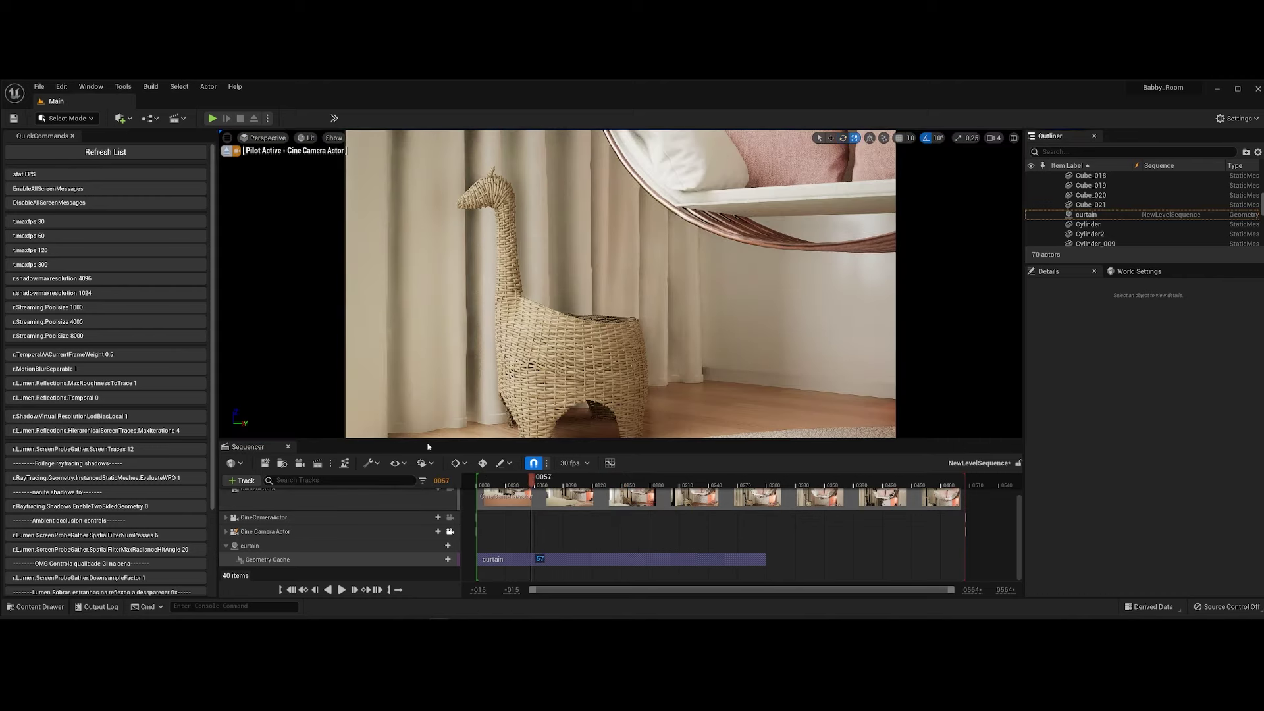
Preview the giraffe shot, replaying from the start and from frame 14.
key("space")
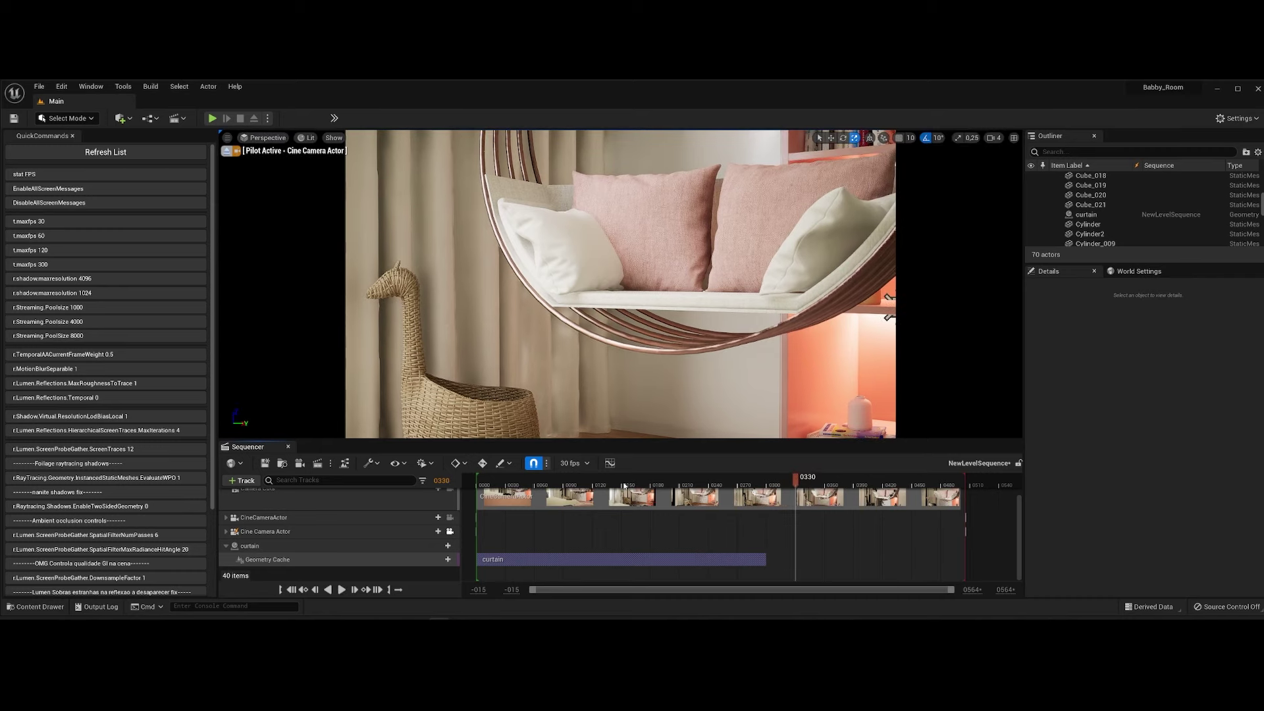
left_click(476, 477)
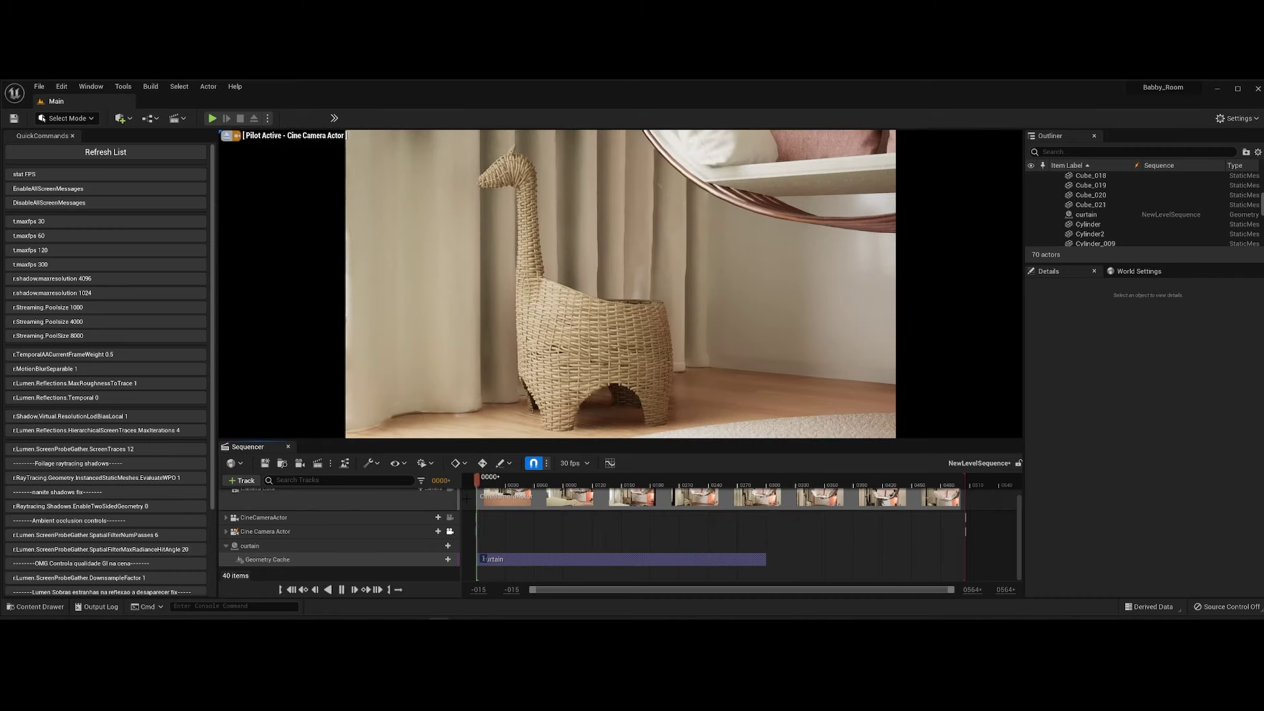
left_click(473, 486)
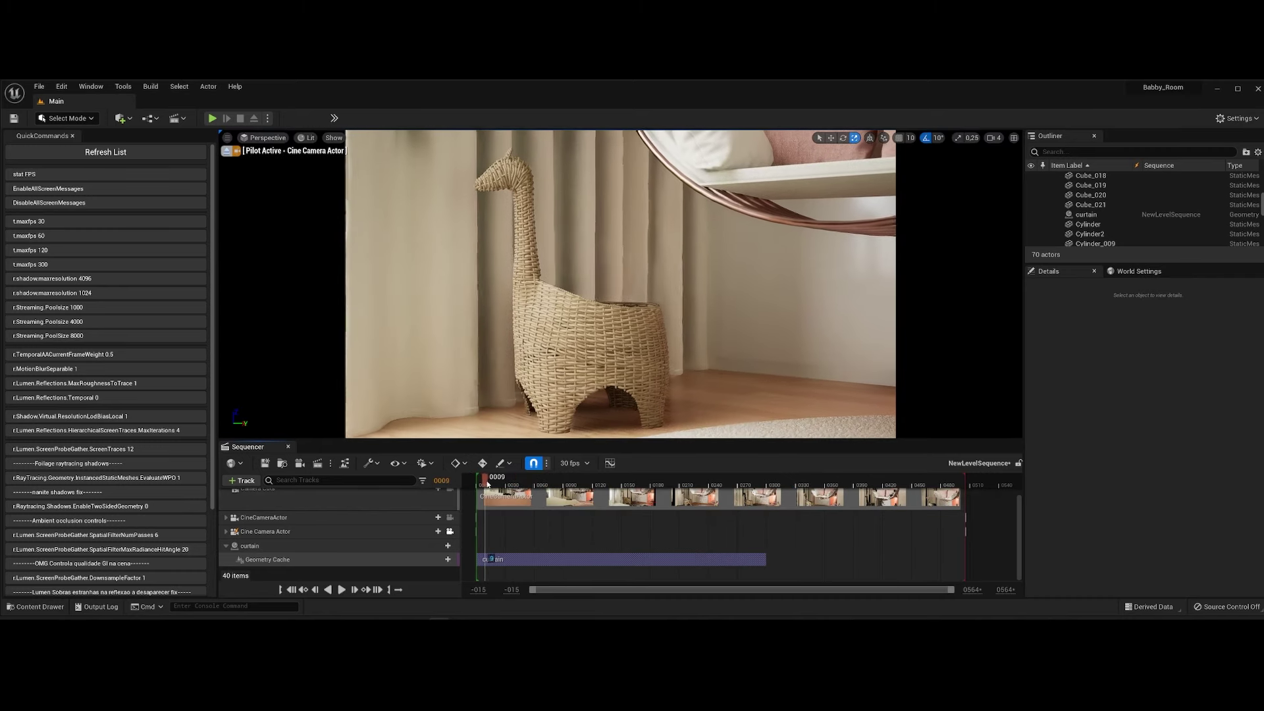
left_click_drag(497, 483, 489, 483)
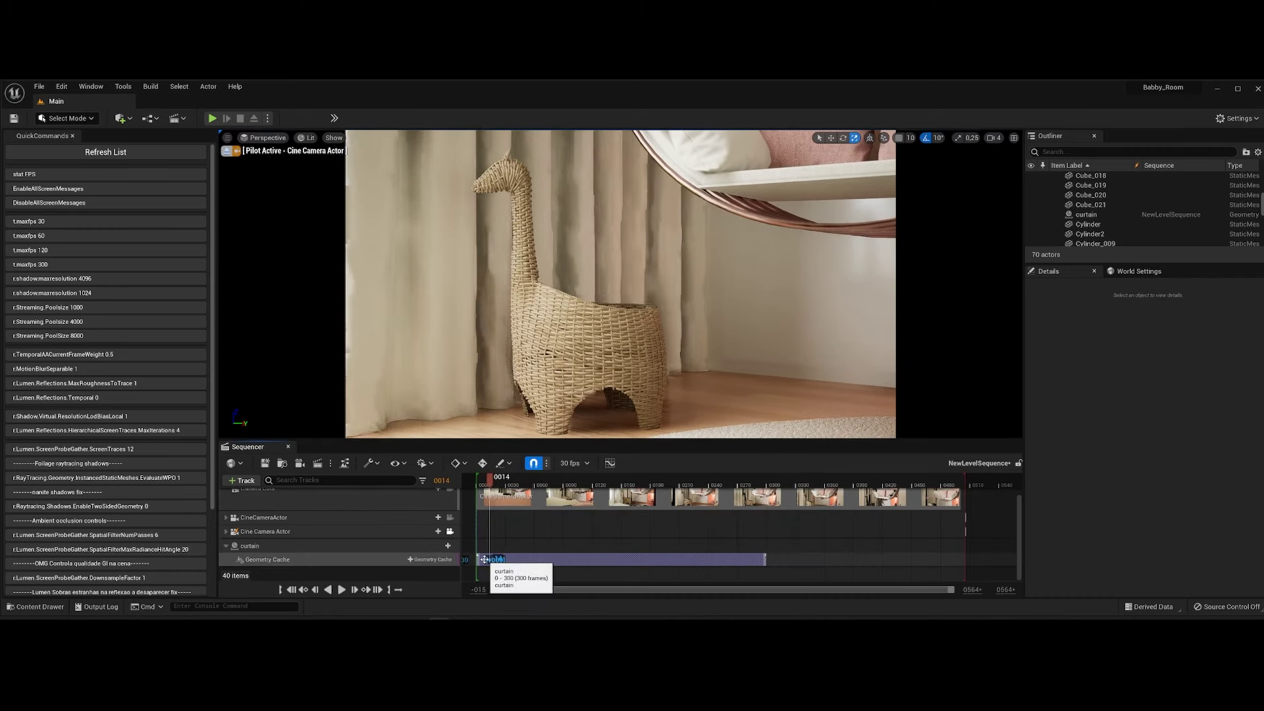
key("space")
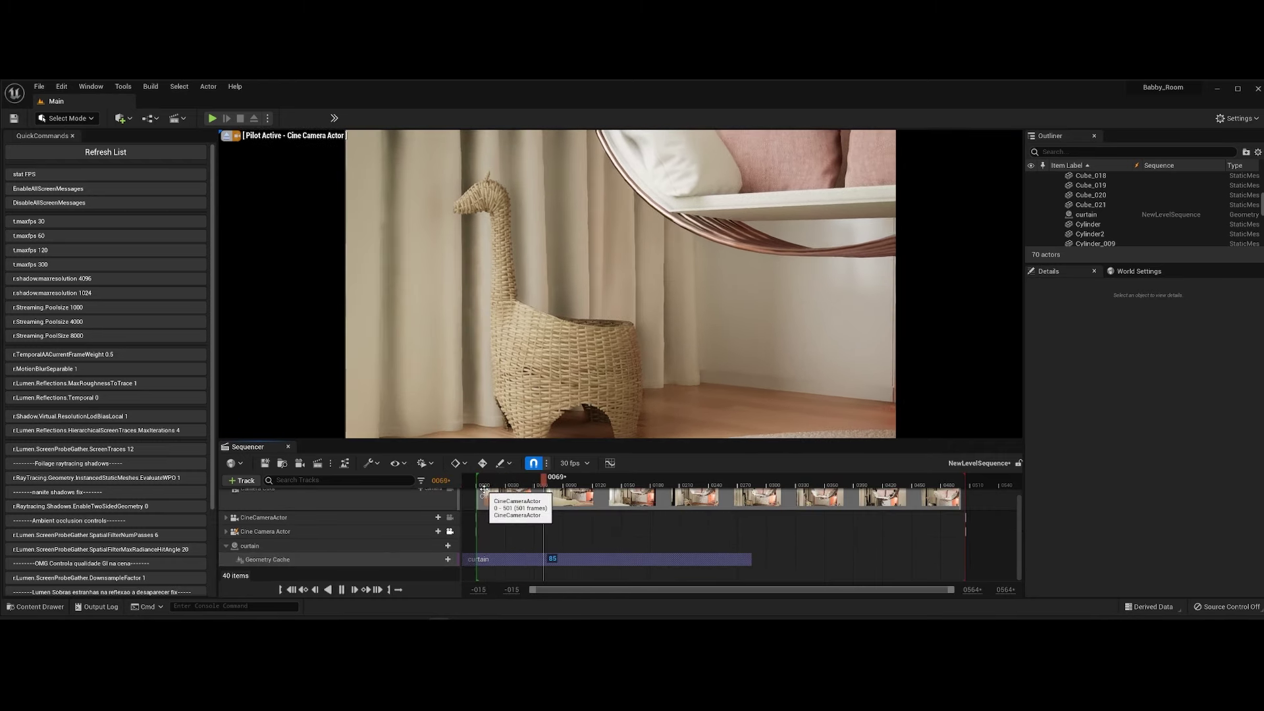
left_click(474, 481)
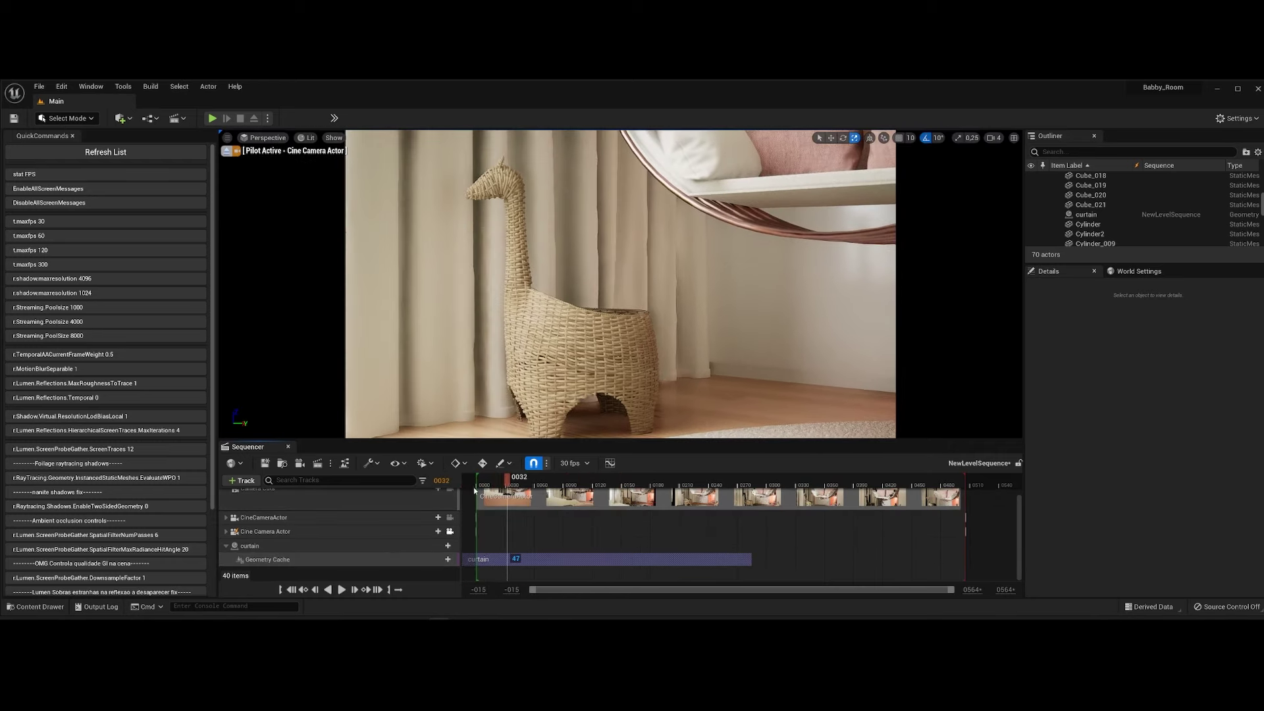
key("space")
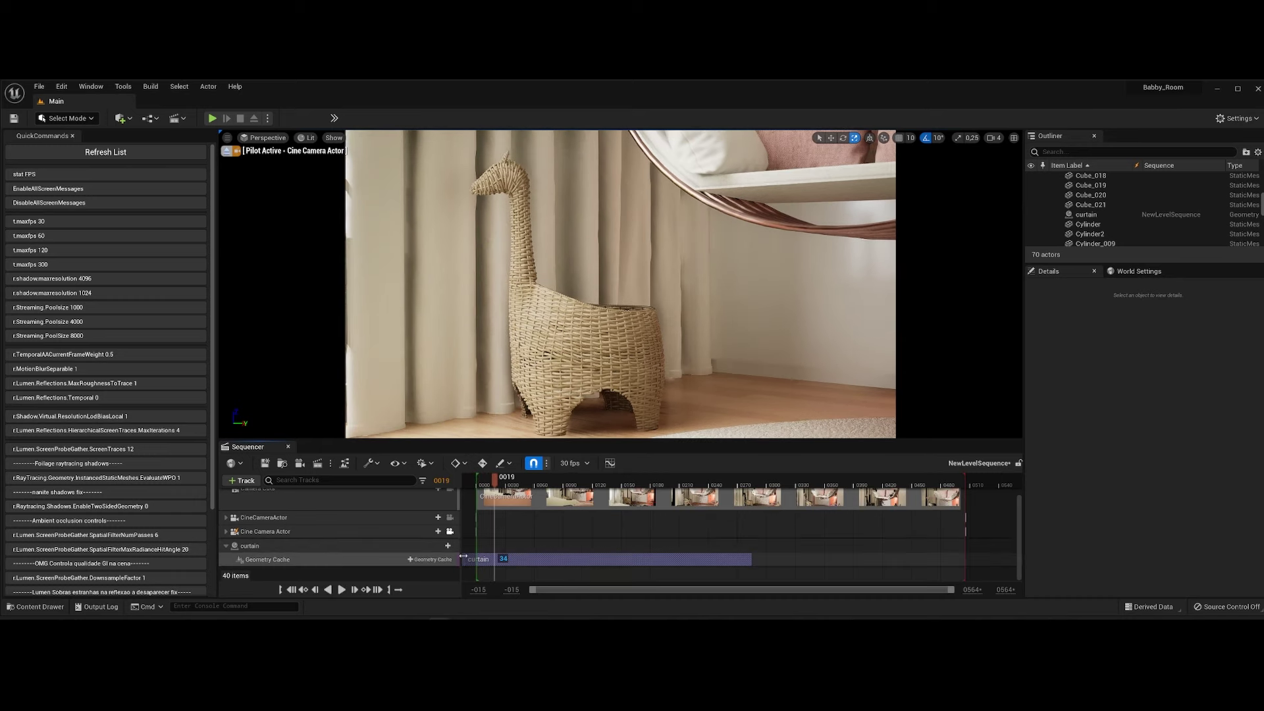
Shift the curtain Geometry Cache section slightly earlier and replay the sequence to check it.
left_click_drag(501, 560, 490, 561)
key("space")
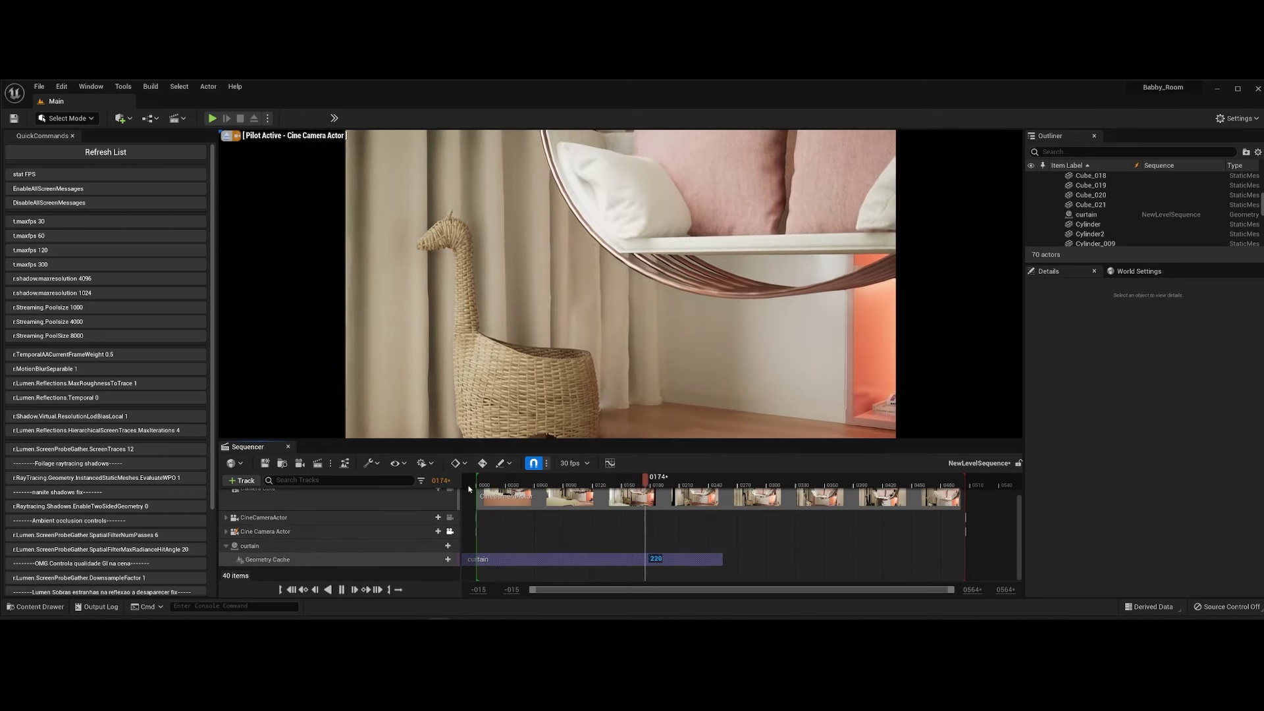
key("space")
key("j")
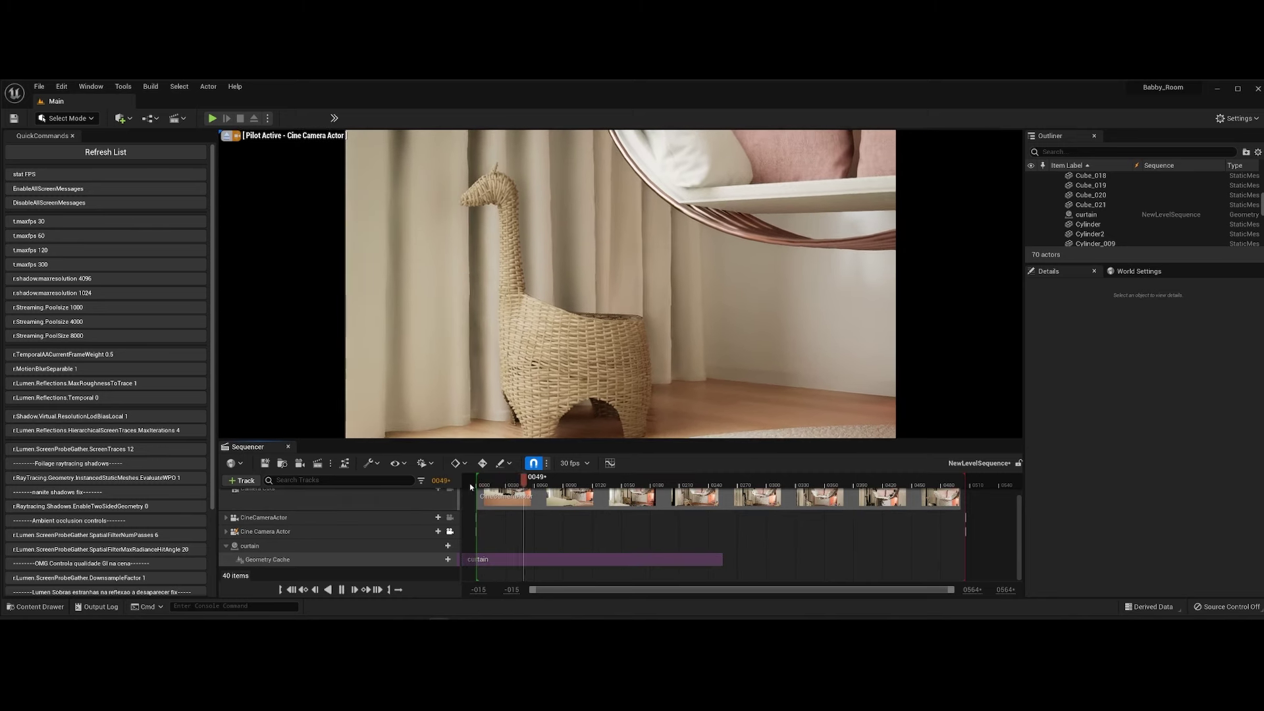
Switch the viewport to CineCameraActor and play the sequence through it.
left_click(251, 153)
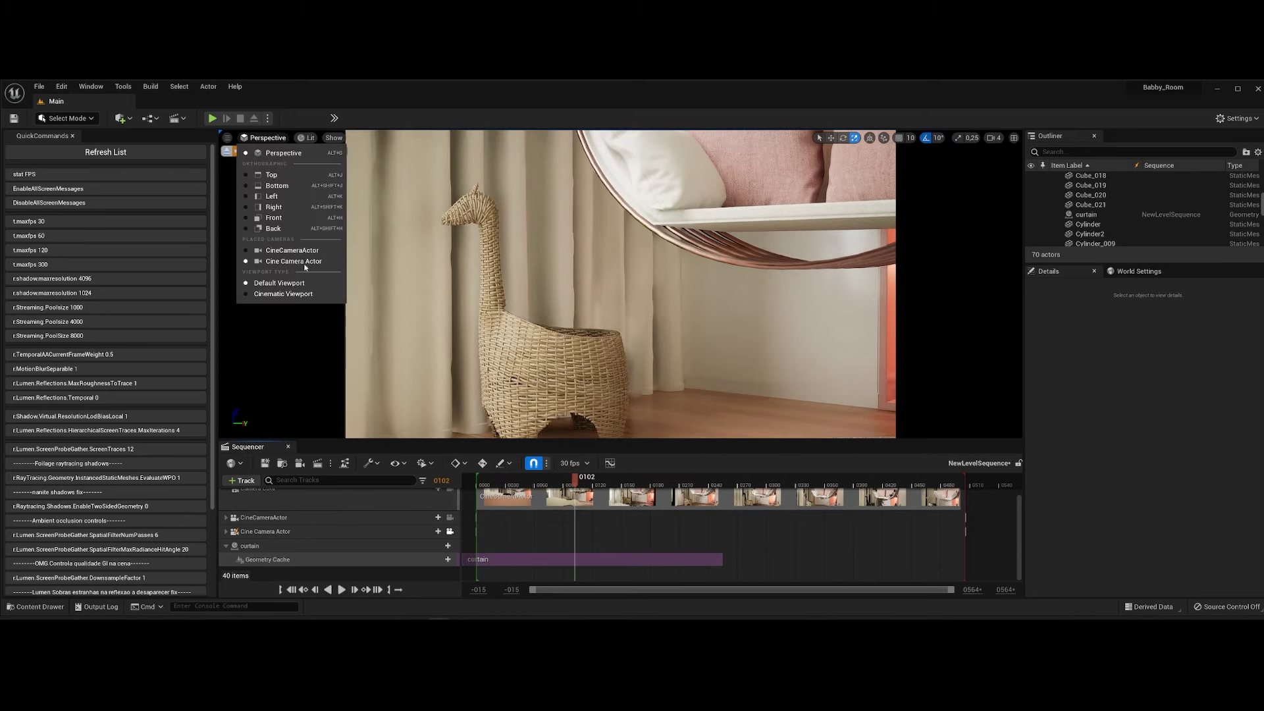
key("space")
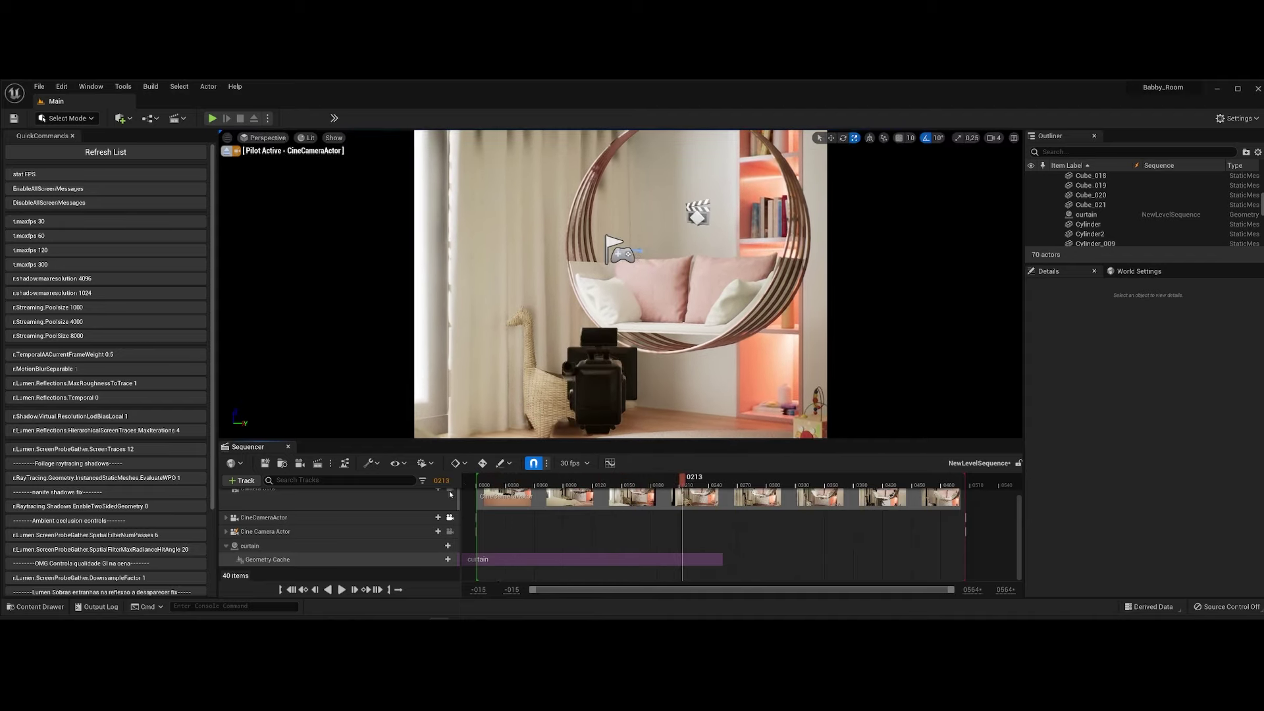
left_click(469, 485)
key("space")
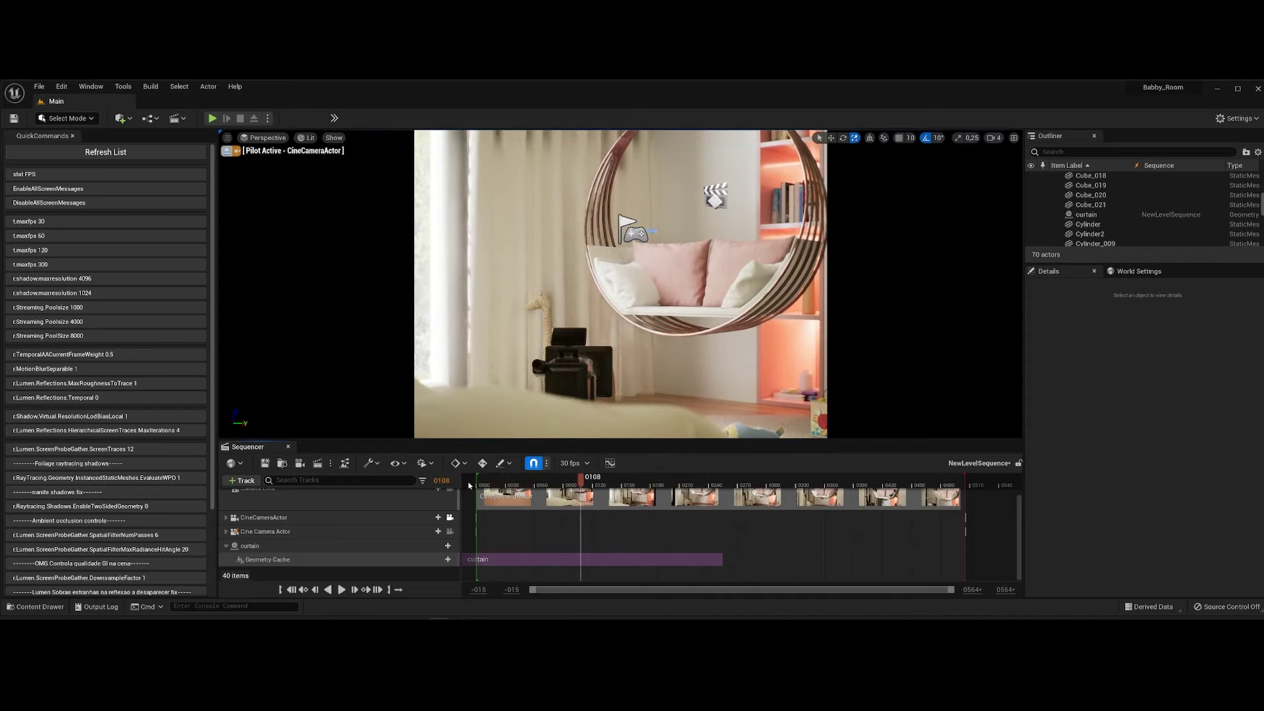
Collapse the curtain track and toggle the CineCameraActor track open and closed.
left_click(226, 546)
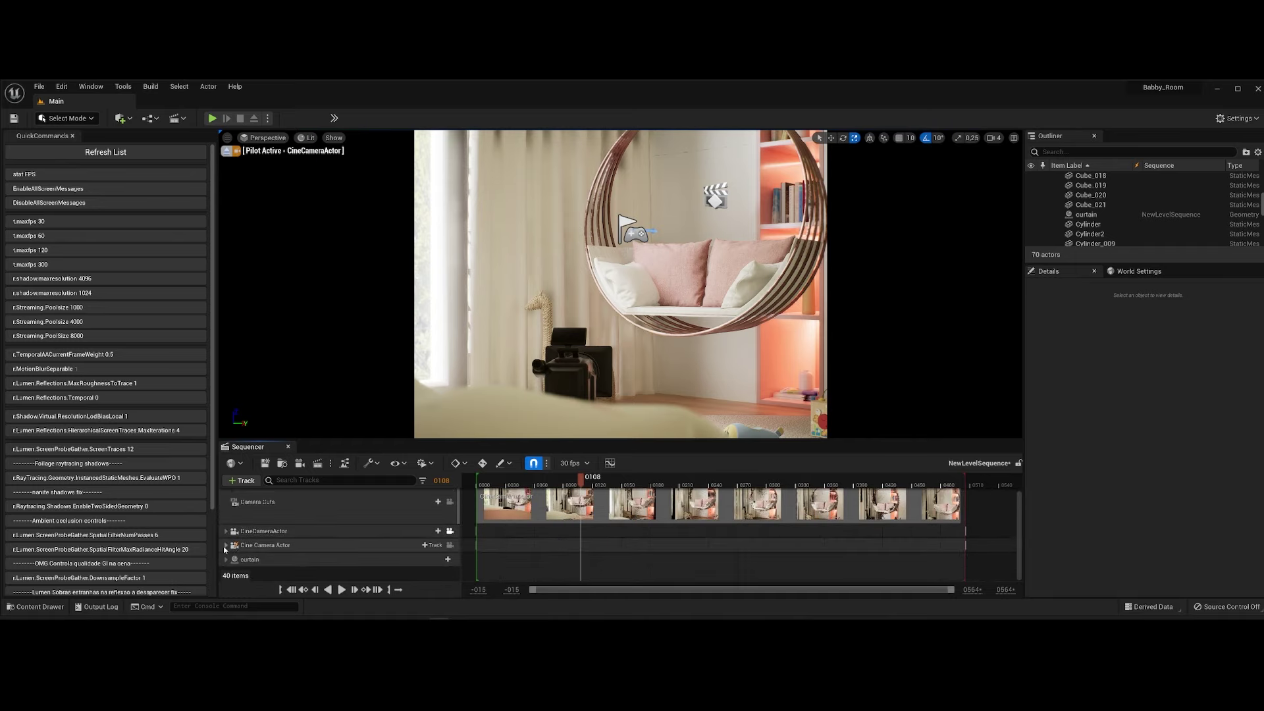
left_click(227, 531)
left_click(226, 530)
left_click(227, 530)
left_click(227, 532)
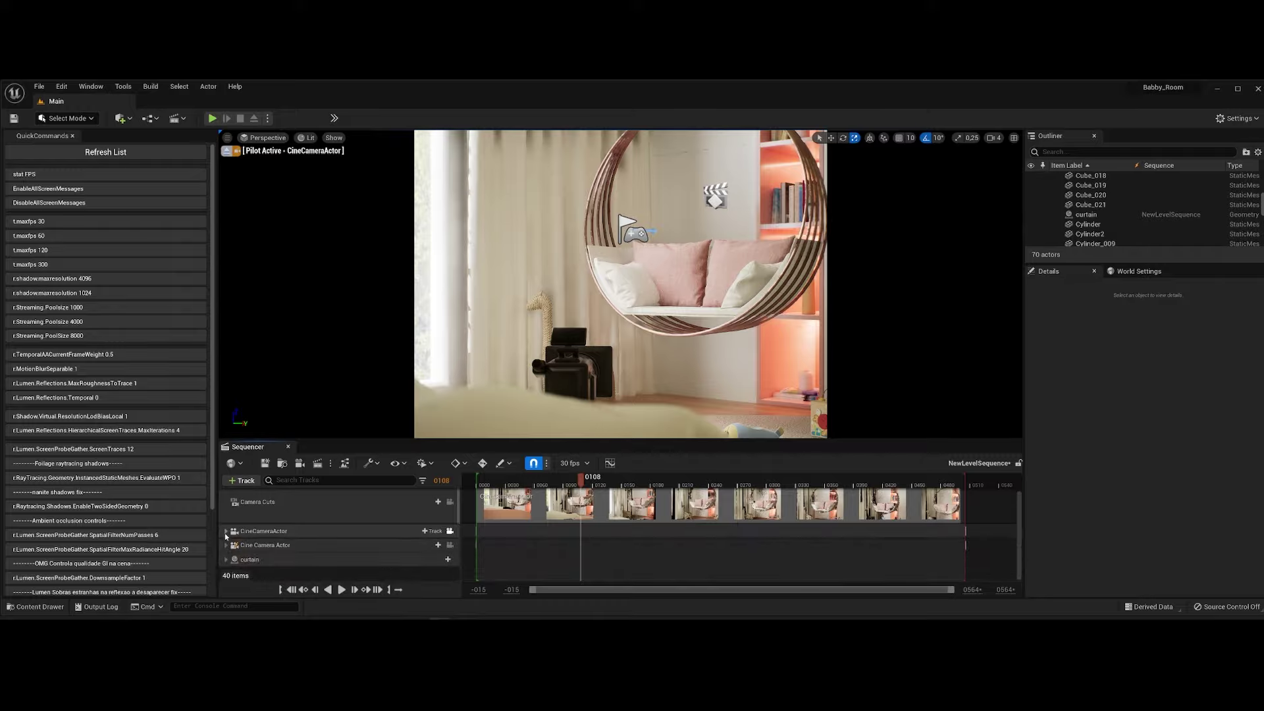